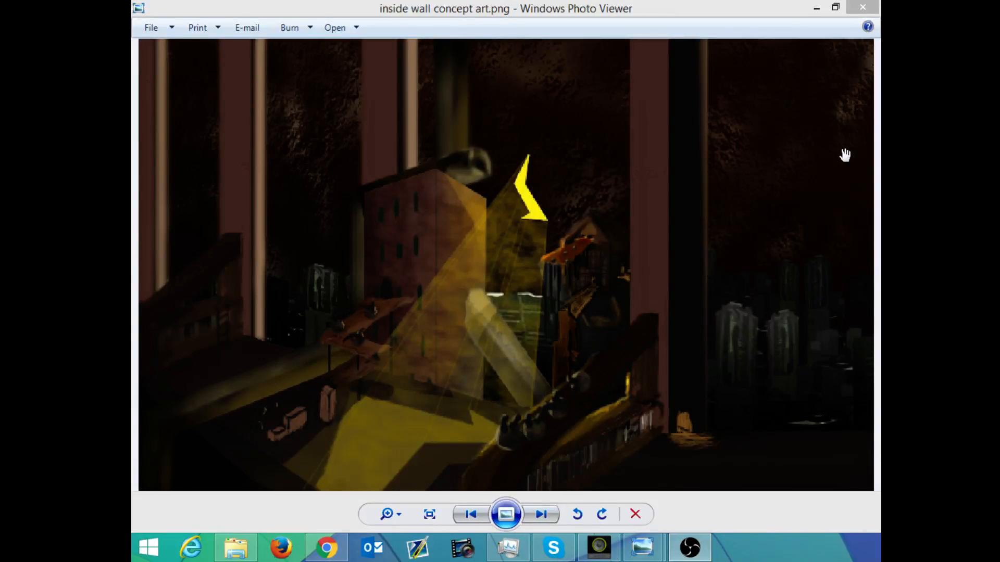
Step: Minimize the concept art image and launch Adobe Photoshop CS6 (64 Bit)
click(802, 9)
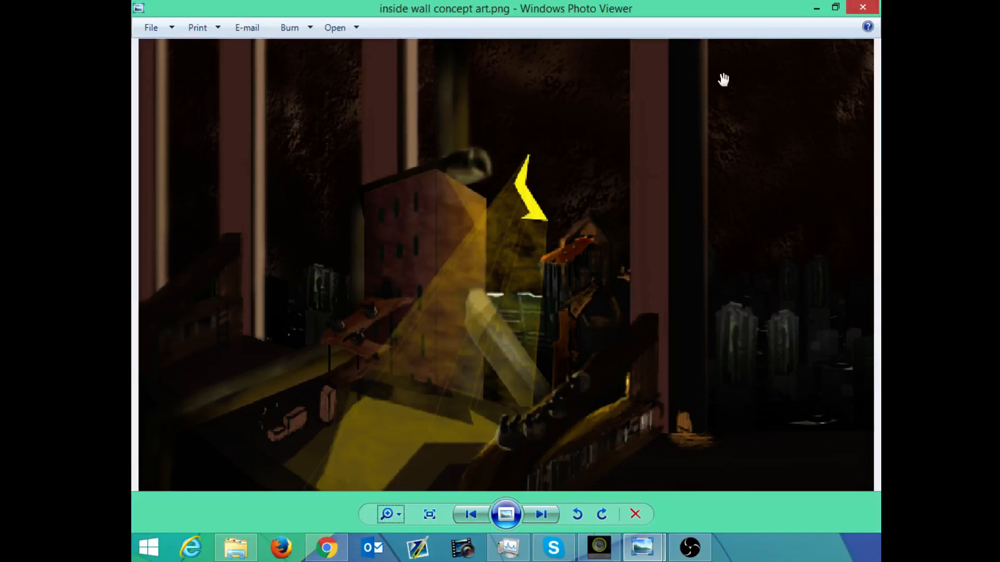
click(816, 8)
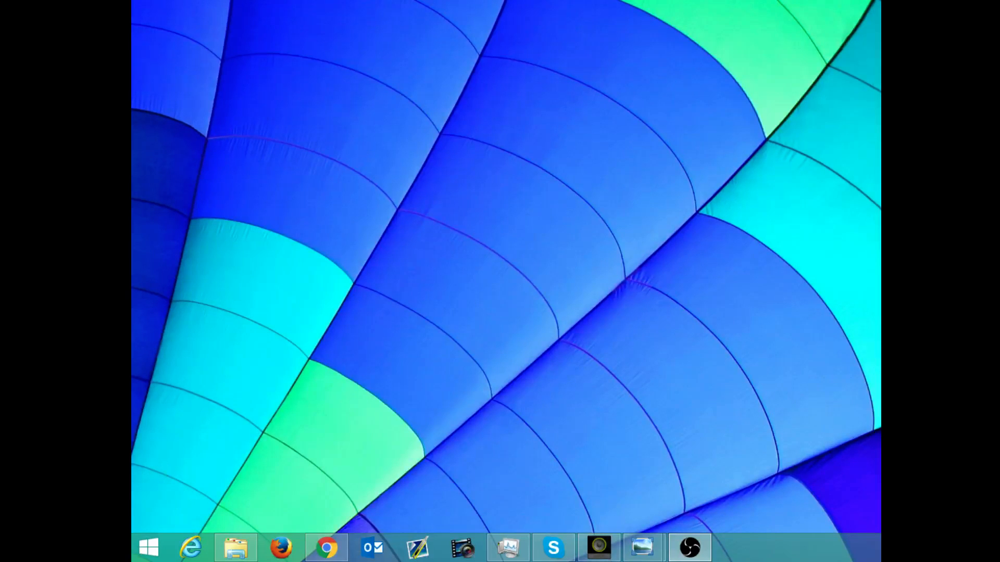
click(149, 547)
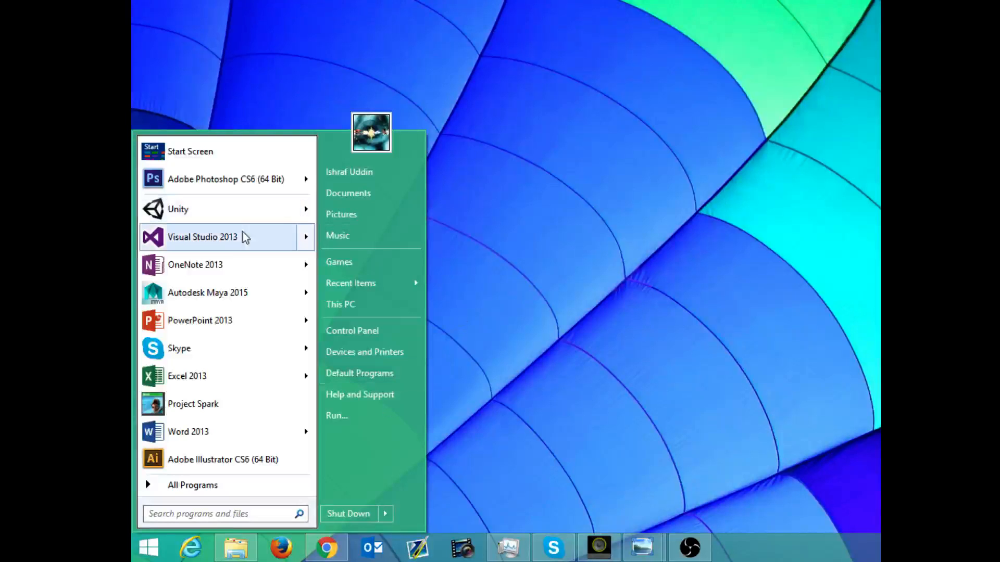
mouse_move(306, 180)
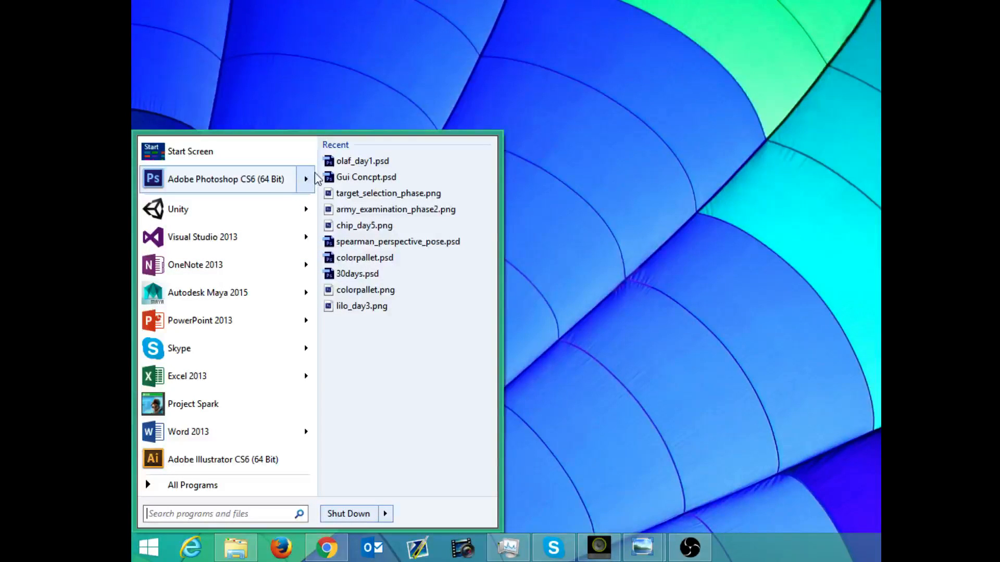
click(267, 180)
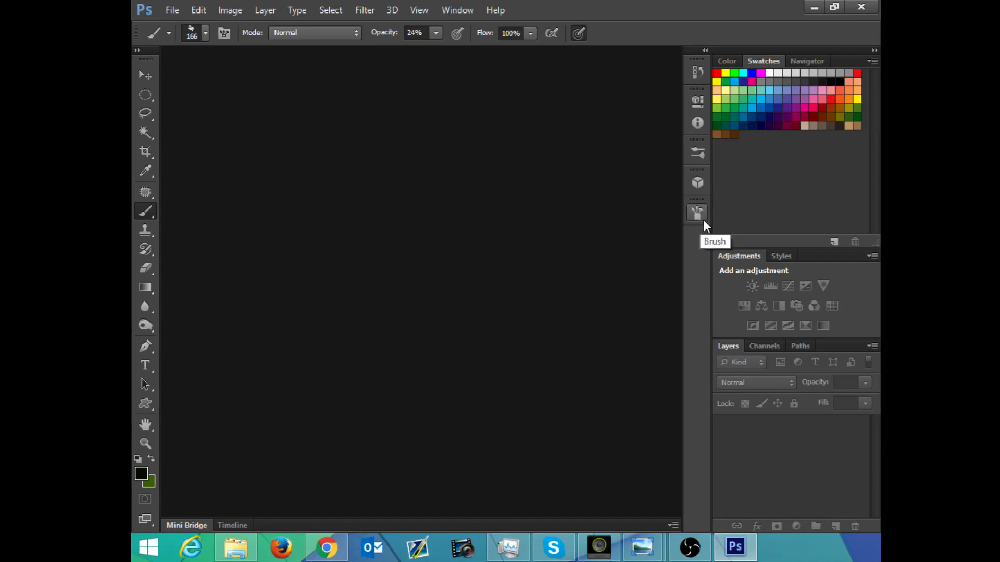
double_click(723, 252)
double_click(727, 251)
click(170, 6)
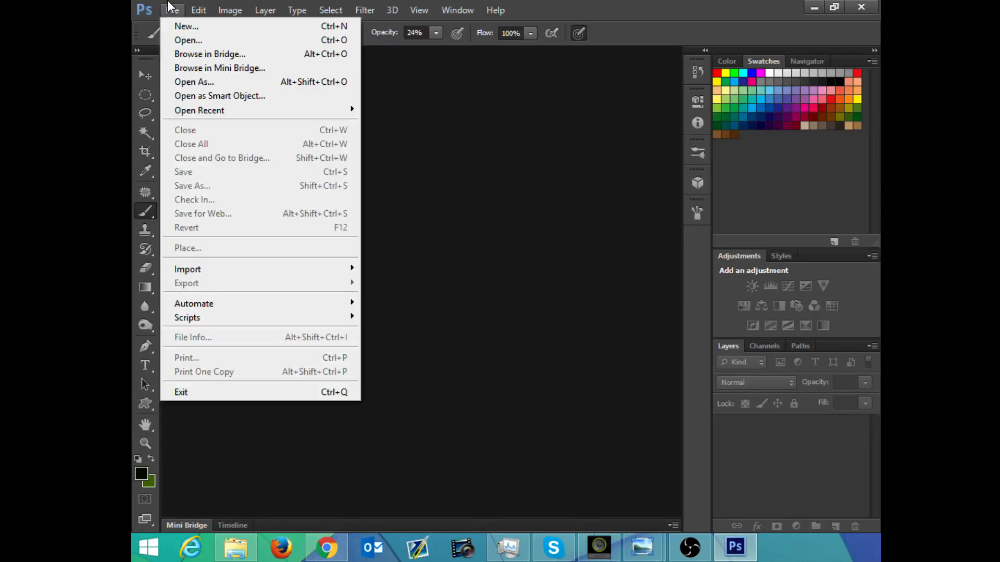
click(169, 7)
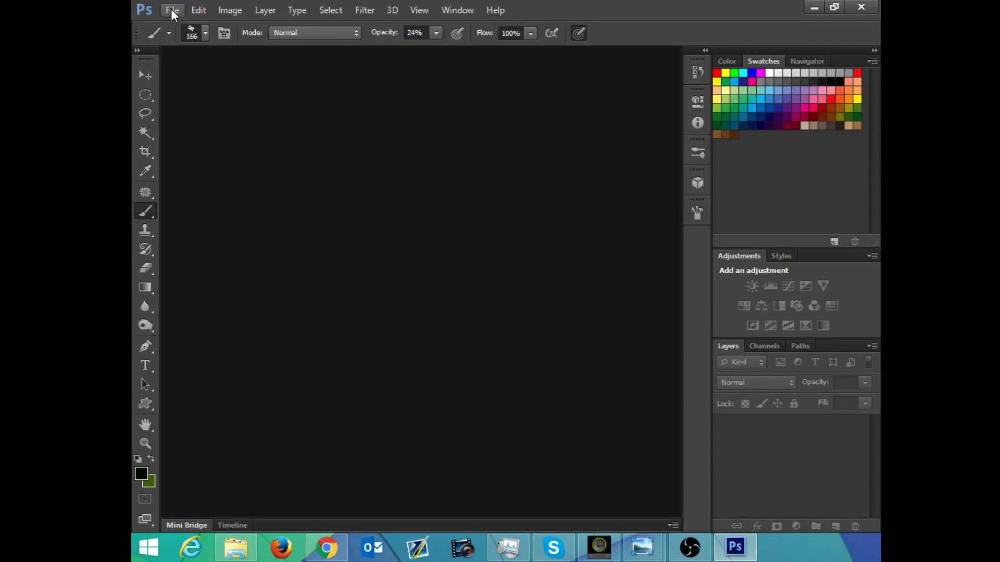
Step: Open the settings for a new document and bring the dialog into view over the workspace
click(172, 11)
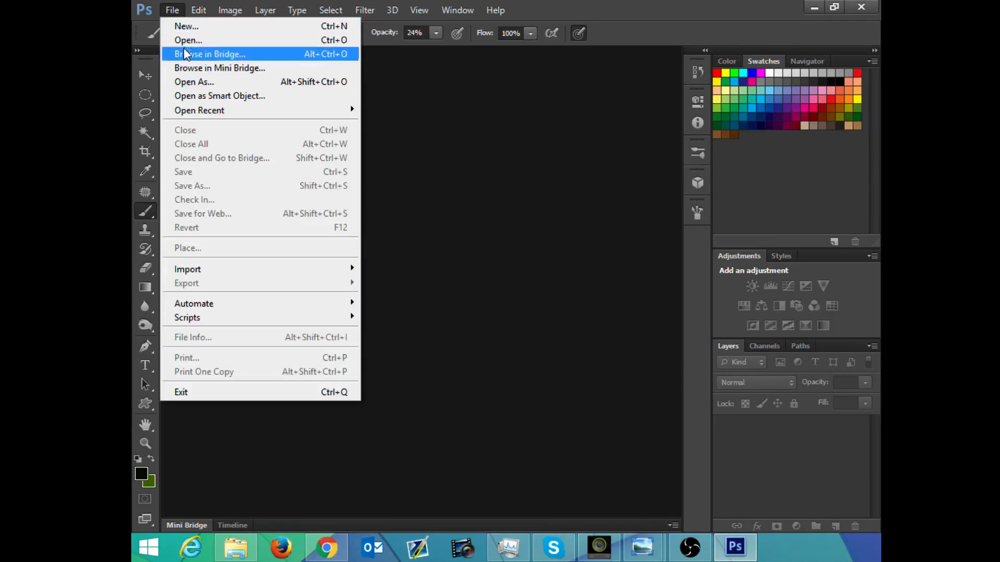
click(186, 26)
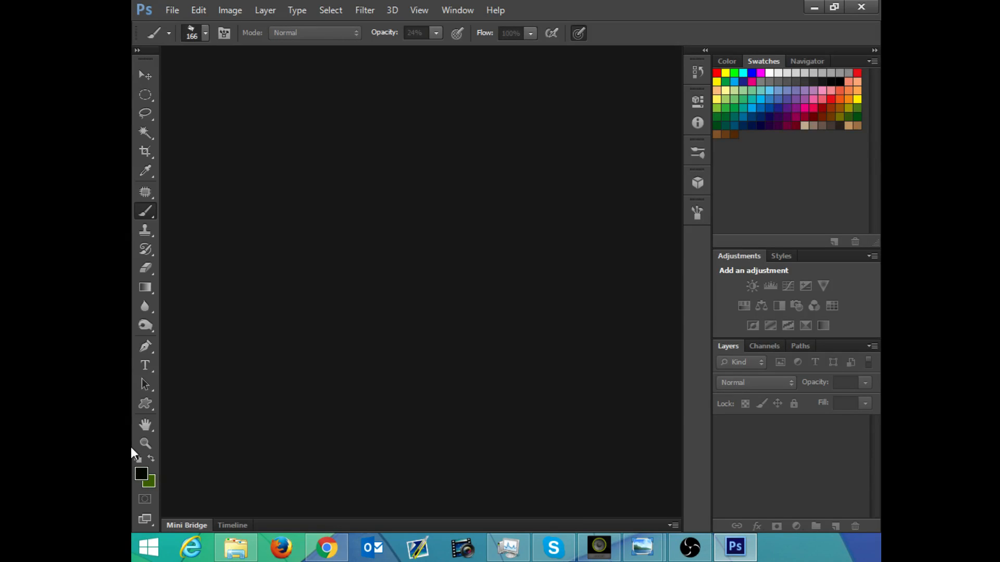
click(770, 552)
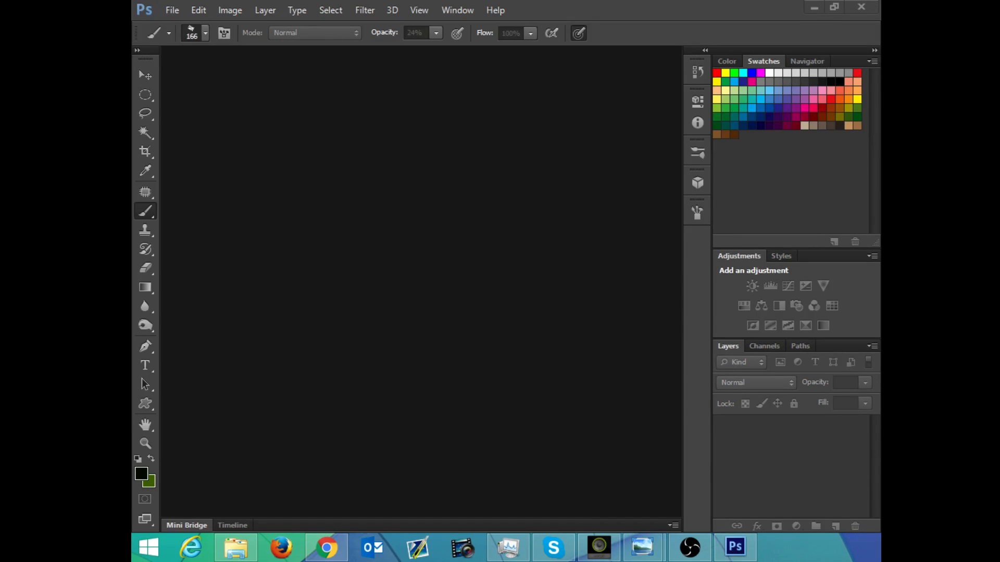
key(alt+Tab)
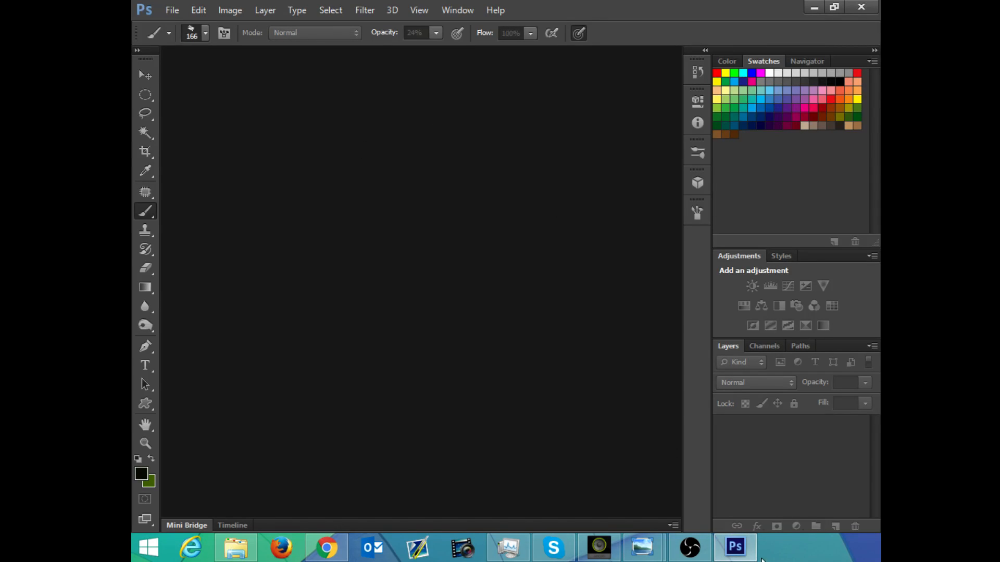
click(770, 551)
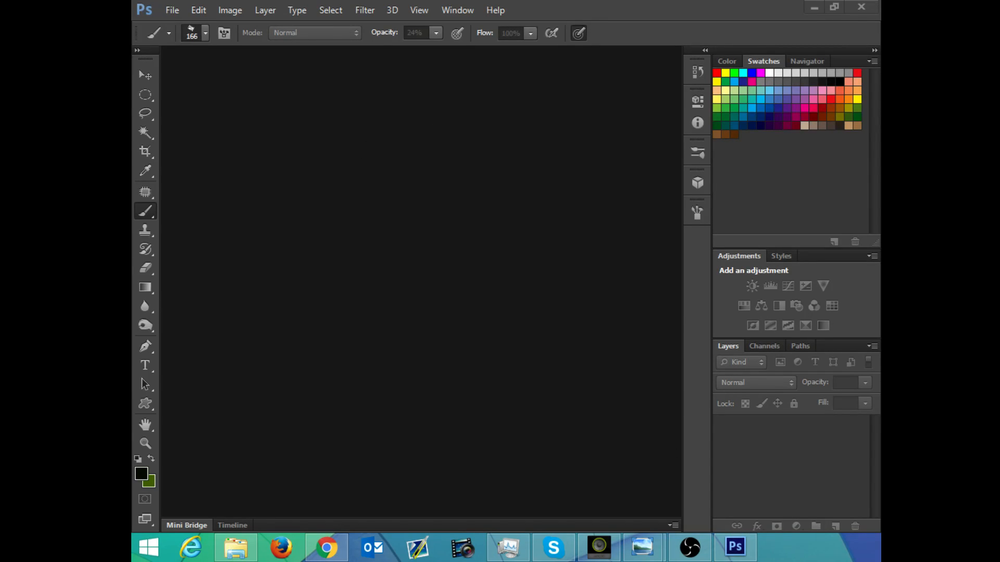
key(ctrl+n)
drag(361, 1, 460, 142)
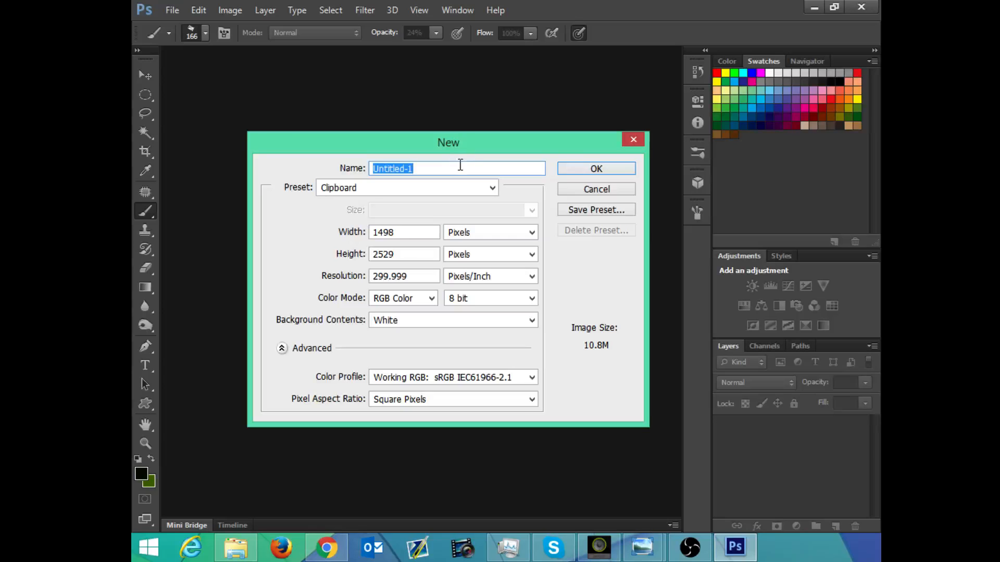
Step: Name the new document "qwety" and choose the Default Photoshop Size preset
text(s)
key(BackSpace)
text(qwety)
click(444, 187)
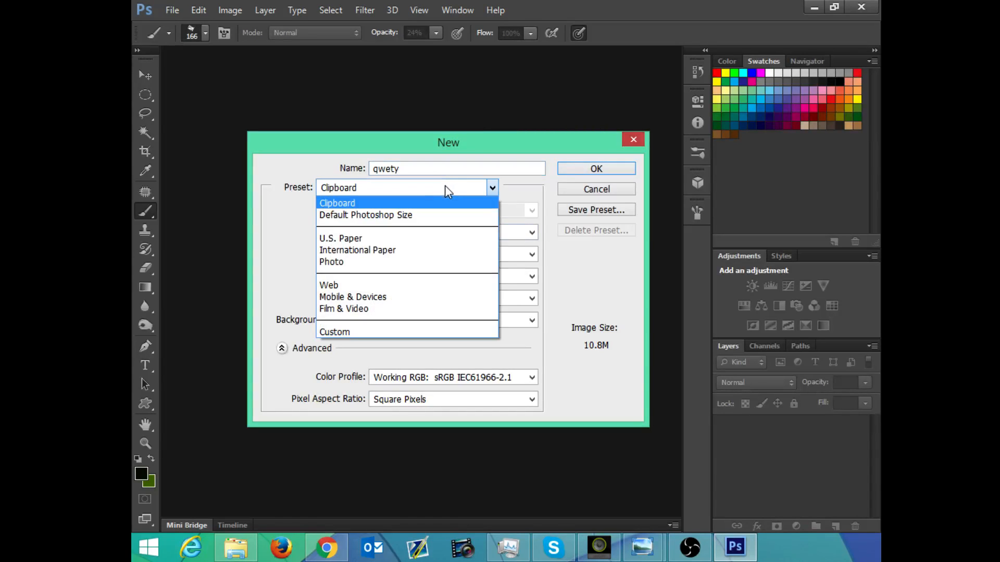
click(431, 214)
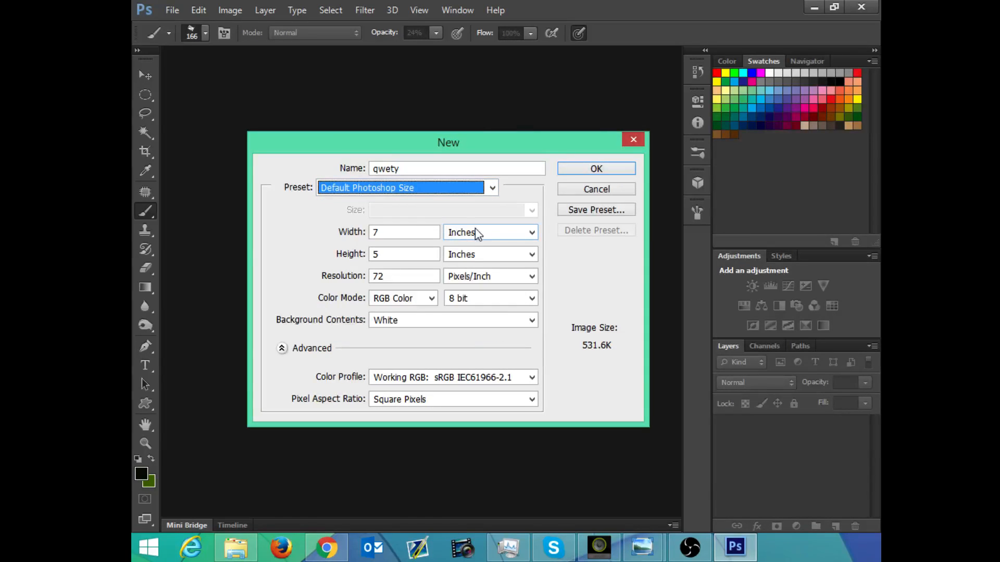
Step: Set the new document's width to 5 inches and its height to 7 inches
click(390, 232)
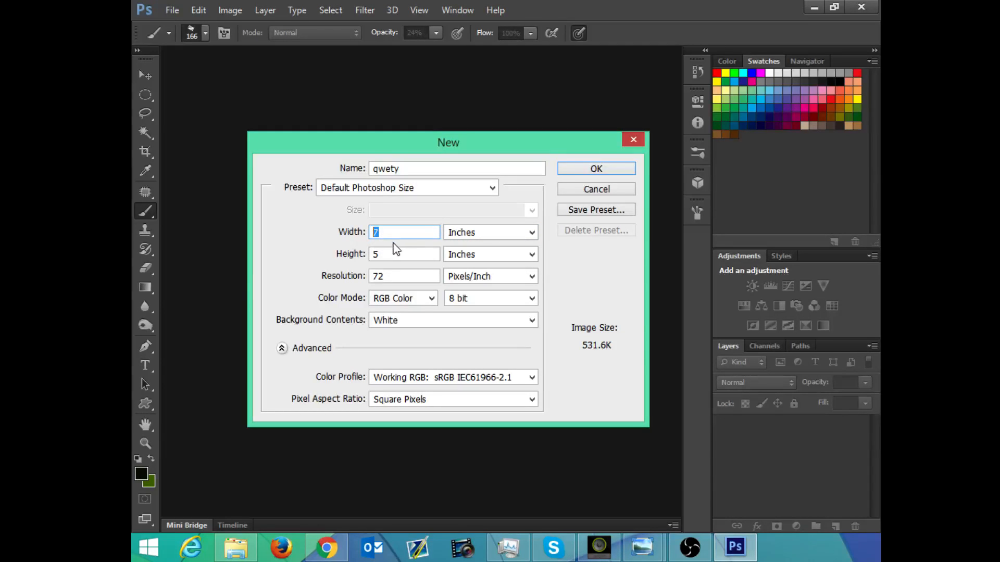
text(5)
click(380, 253)
text(7)
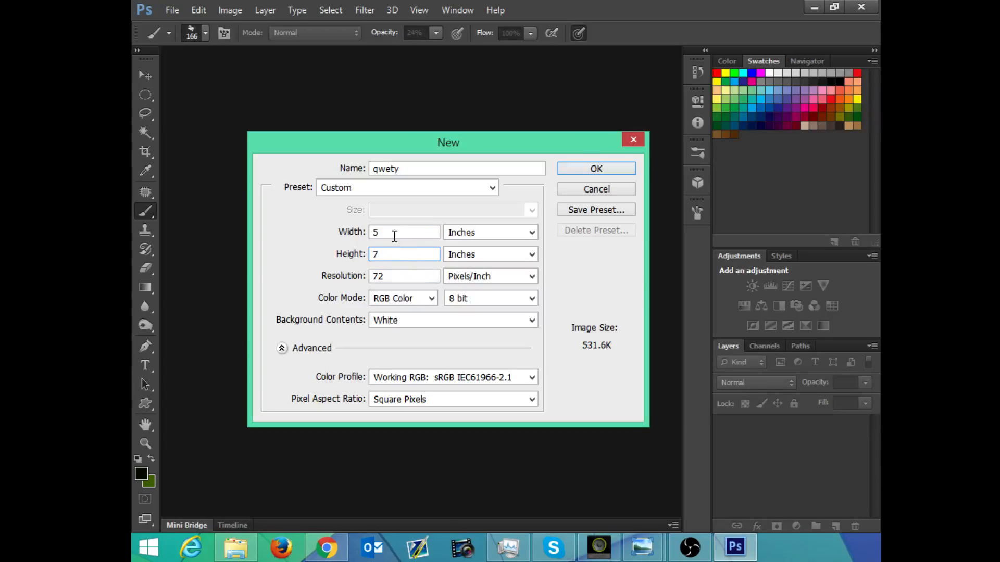
Step: Create the document at 7 inches wide and 5 inches high with a resolution of 300 pixels/inch
click(389, 234)
mouse_move(388, 236)
mouse_down()
mouse_move(354, 234)
mouse_move(368, 253)
mouse_move(383, 244)
mouse_up()
text(7)
text(5)
click(399, 274)
text(300)
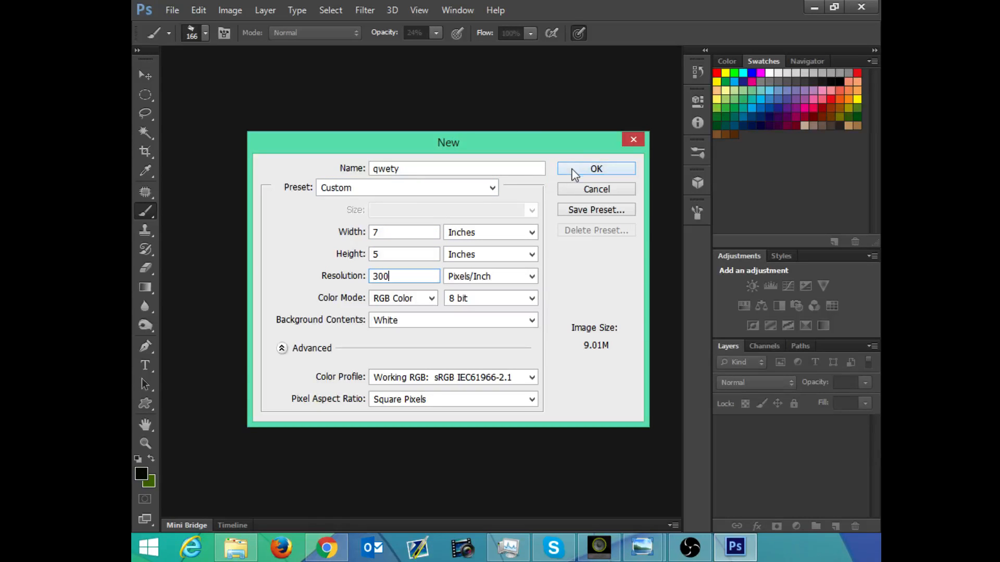
click(590, 170)
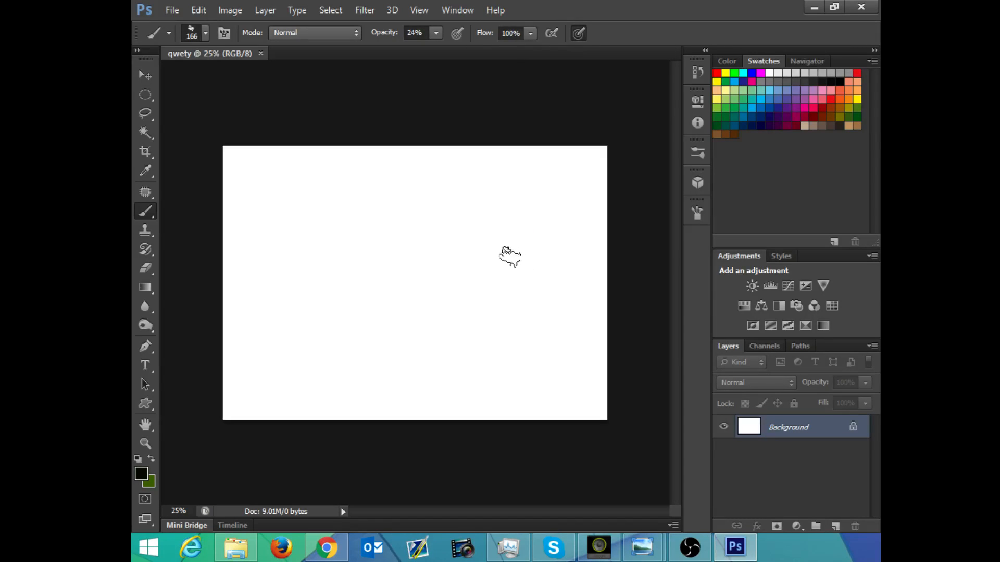
Step: Try converting the locked Background into a regular layer and undo the conversion
double_click(796, 431)
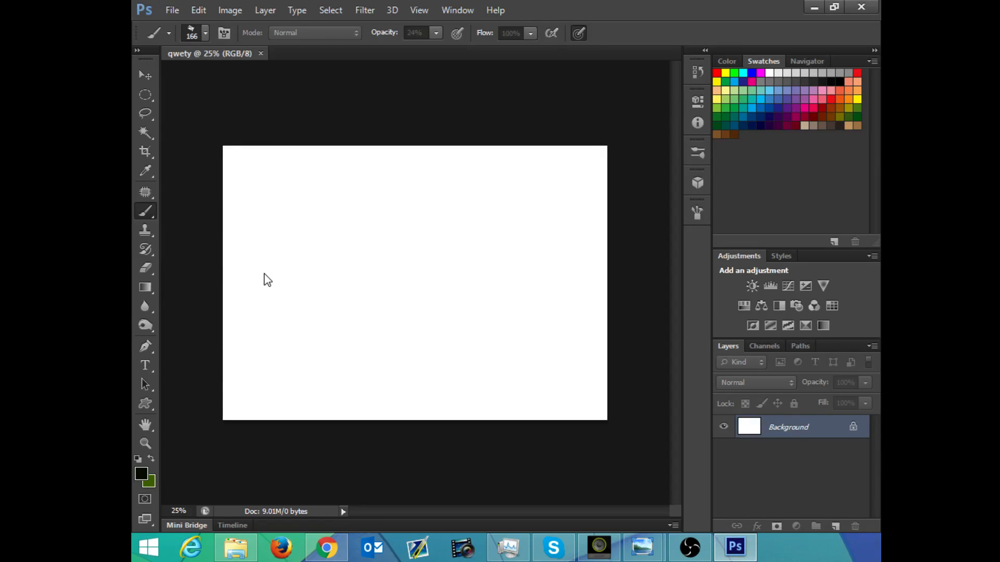
click(780, 555)
drag(132, 79, 439, 216)
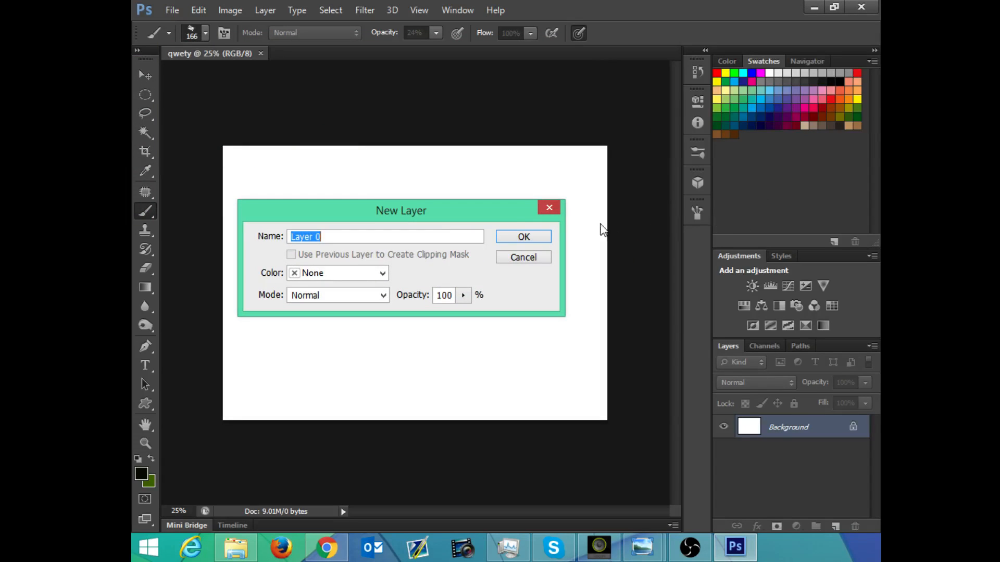
click(524, 239)
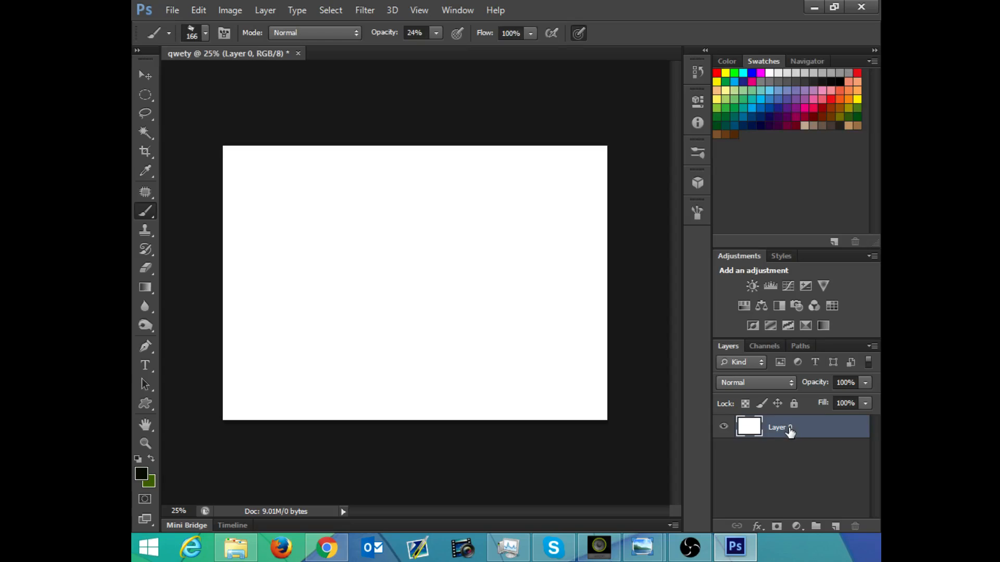
key(ctrl+z)
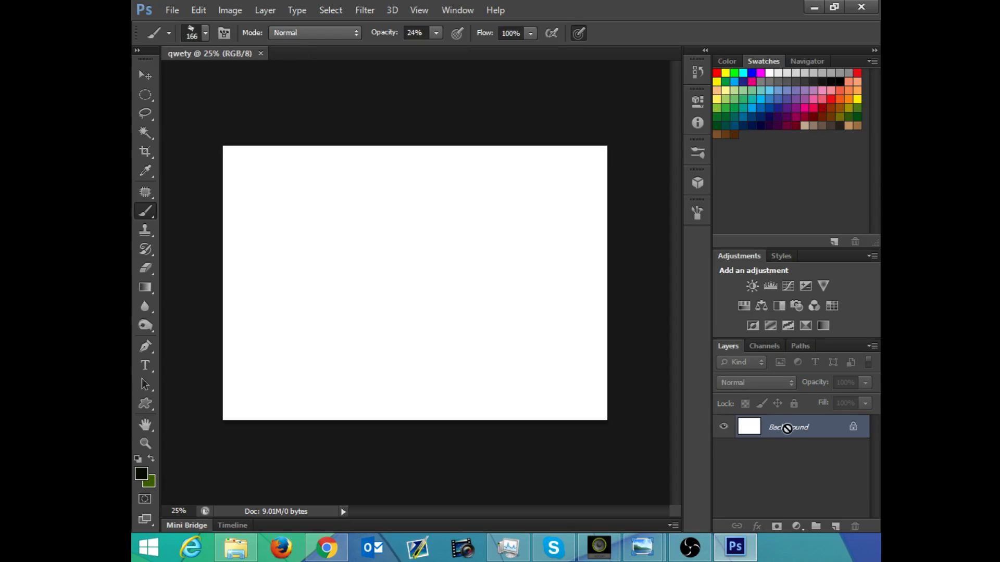
Step: Convert the Background into the regular layer Layer 0 and add an empty layer above it
double_click(832, 429)
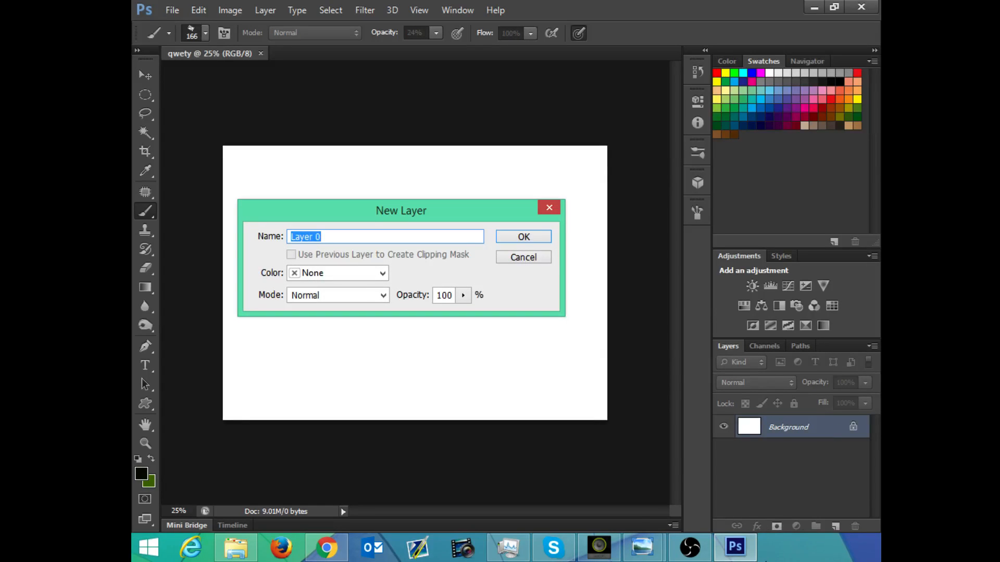
click(525, 239)
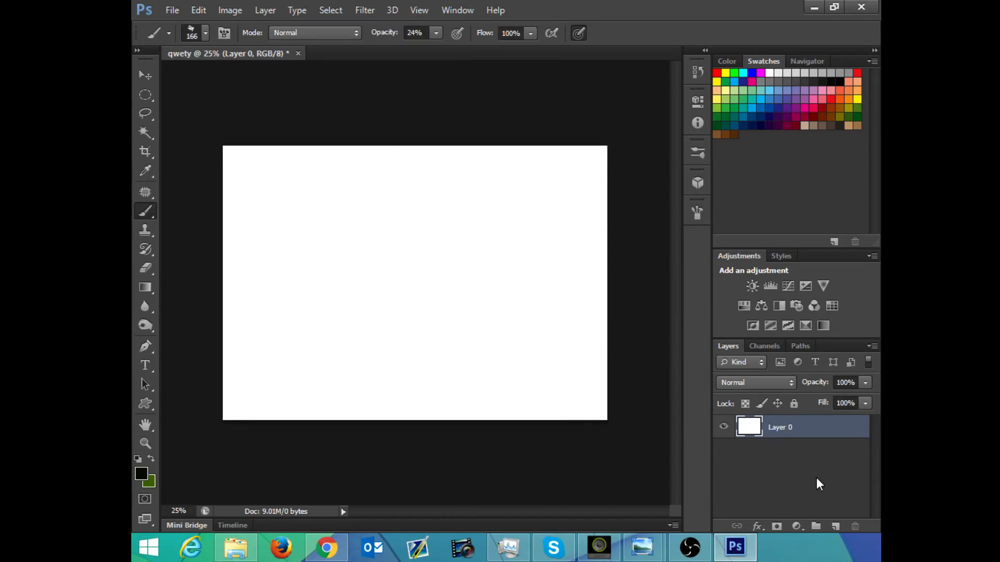
click(835, 527)
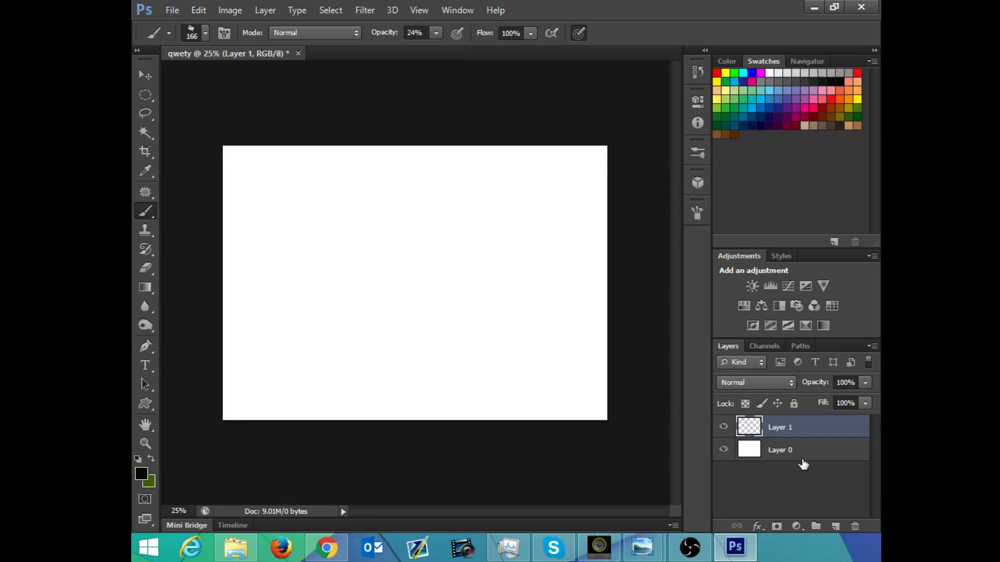
Step: Toggle the visibility of Layer 0 off and on, and make it the active layer
click(725, 450)
click(723, 450)
click(761, 456)
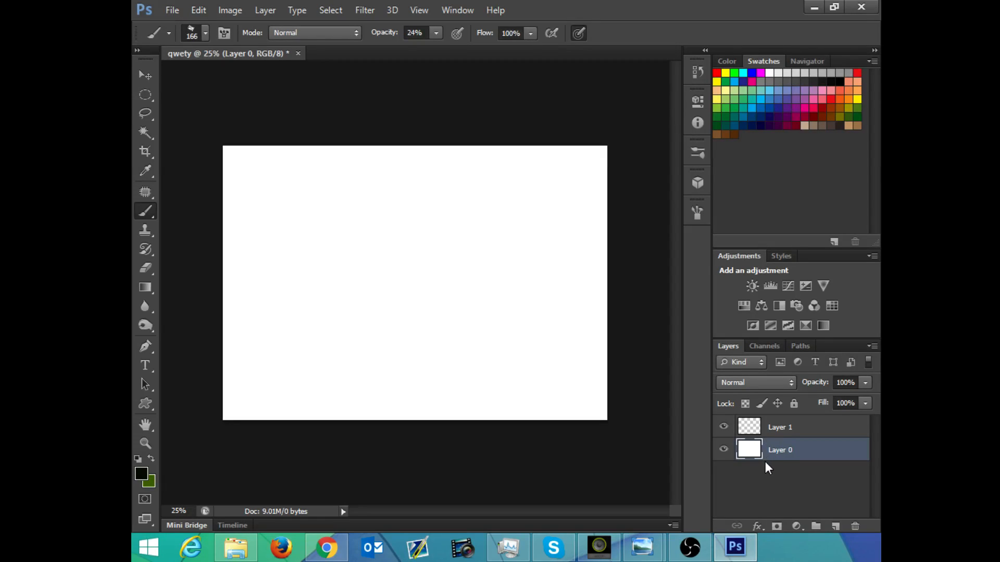
key(i)
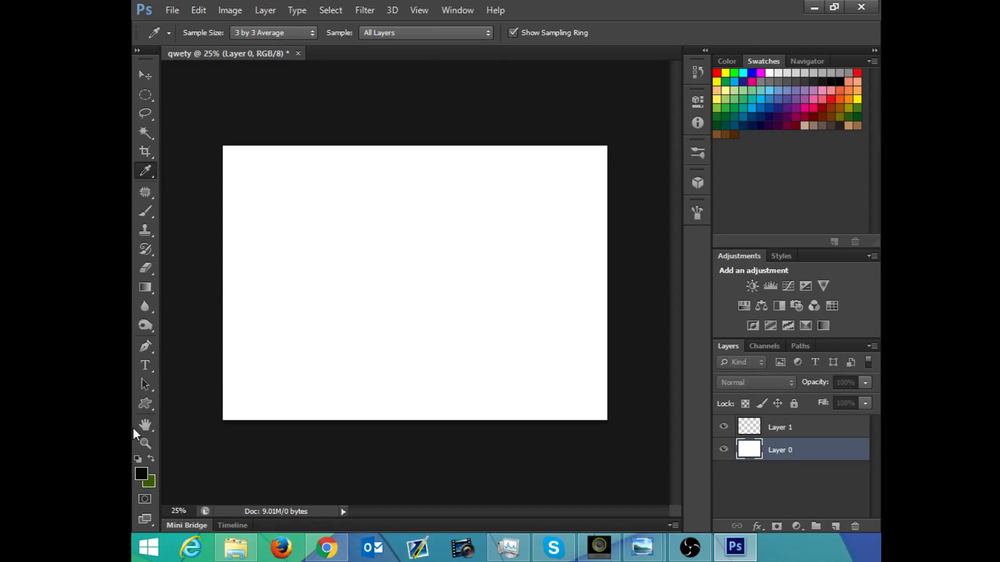
click(780, 553)
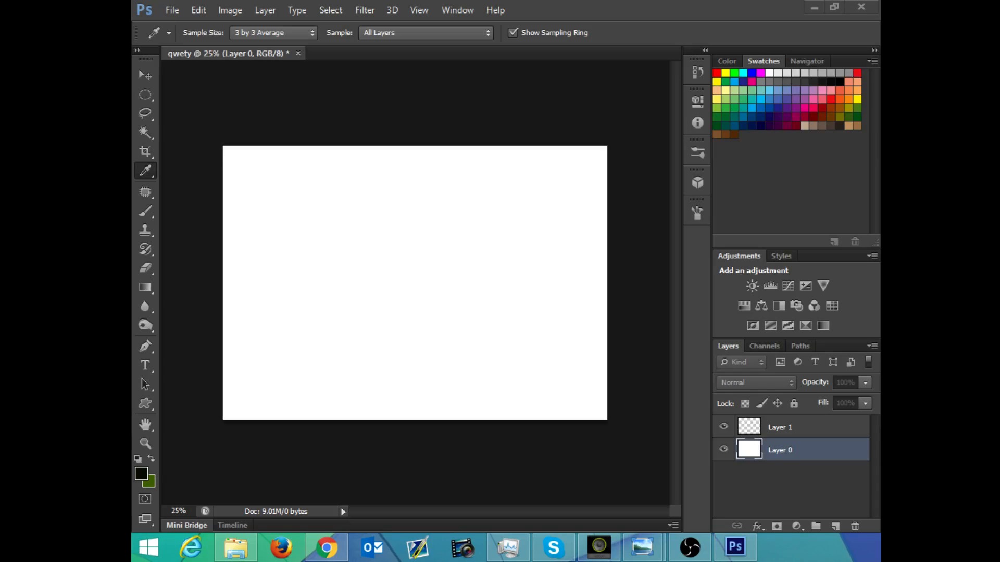
click(492, 100)
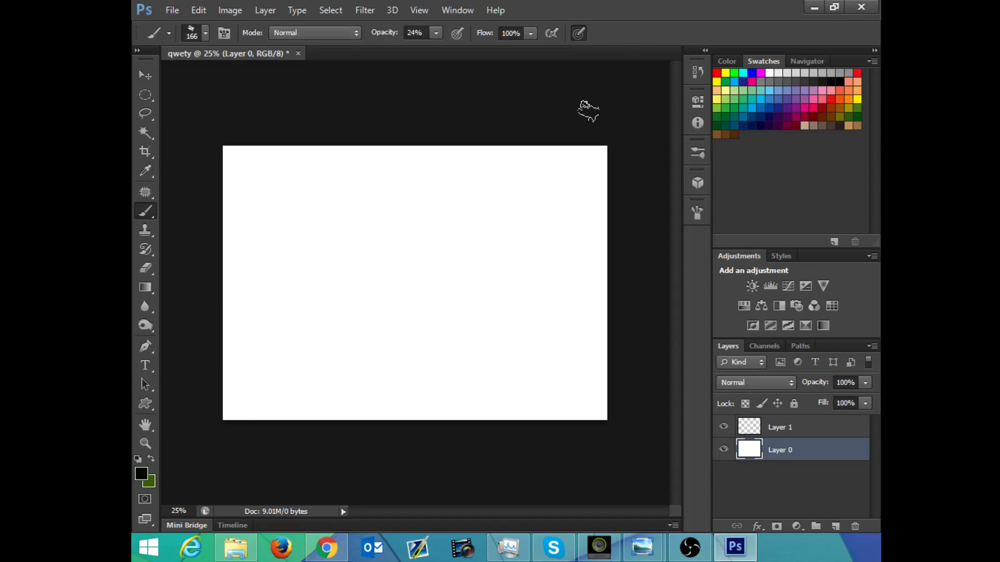
Step: Switch to the Gradient tool for filling Layer 0
click(147, 288)
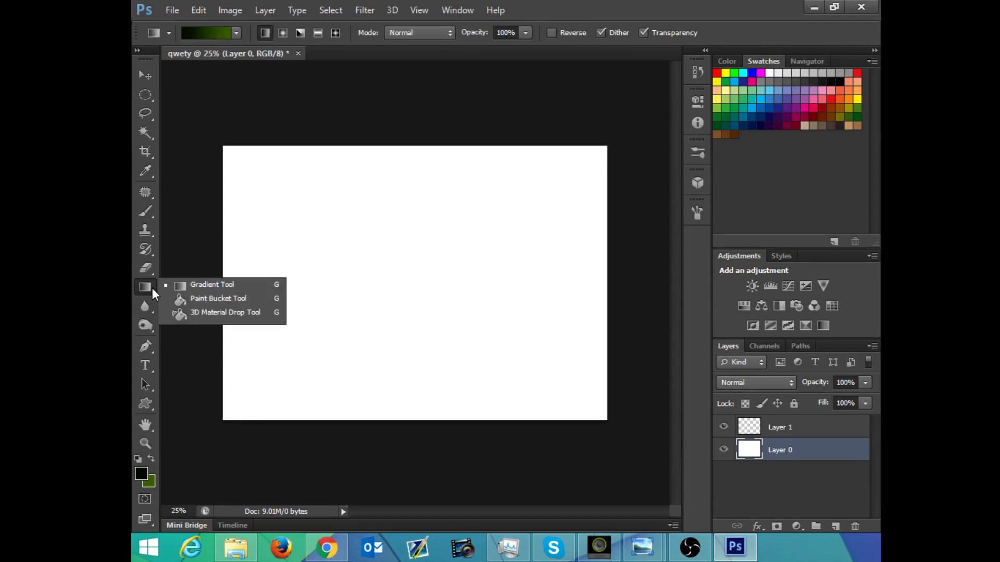
click(175, 286)
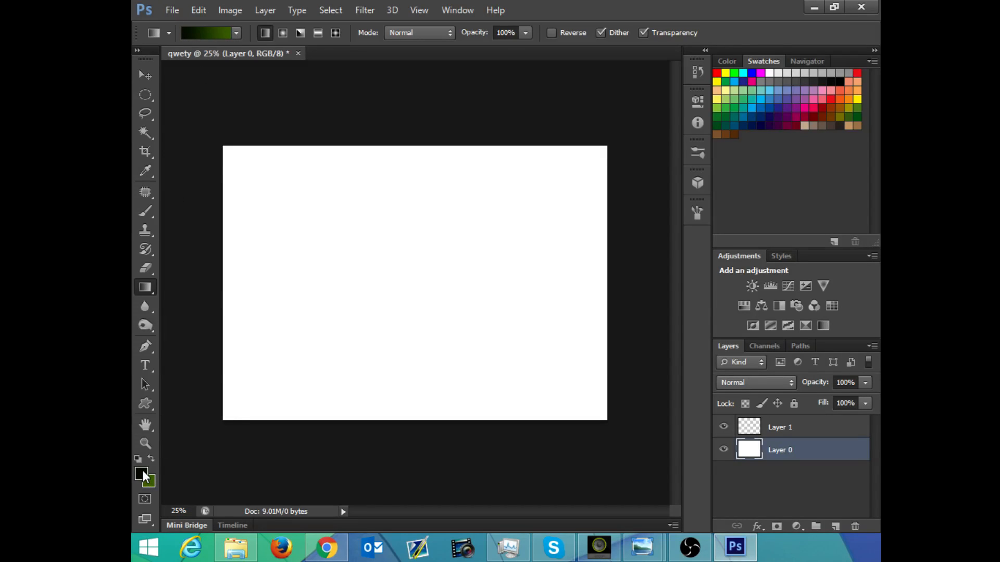
key(i)
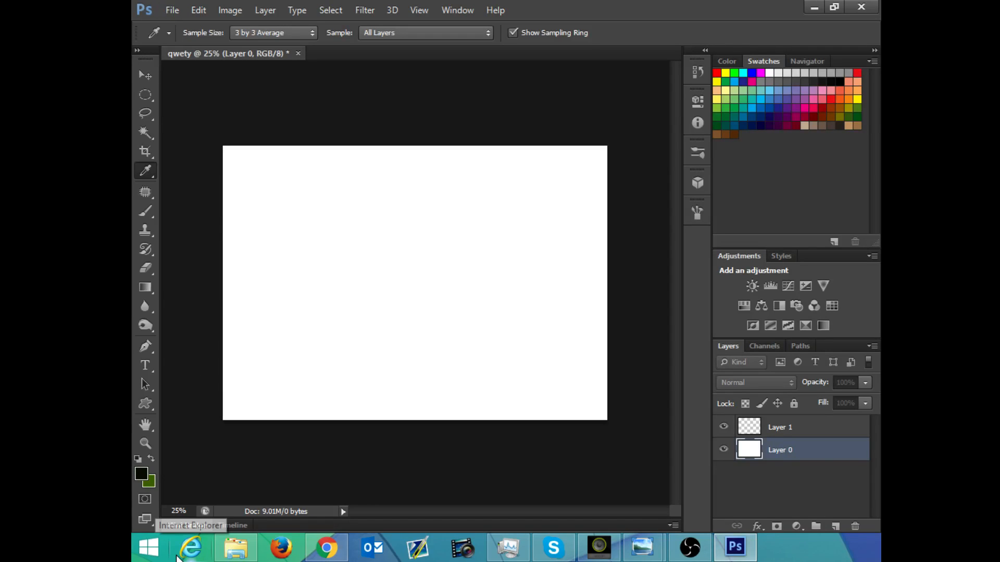
mouse_move(736, 547)
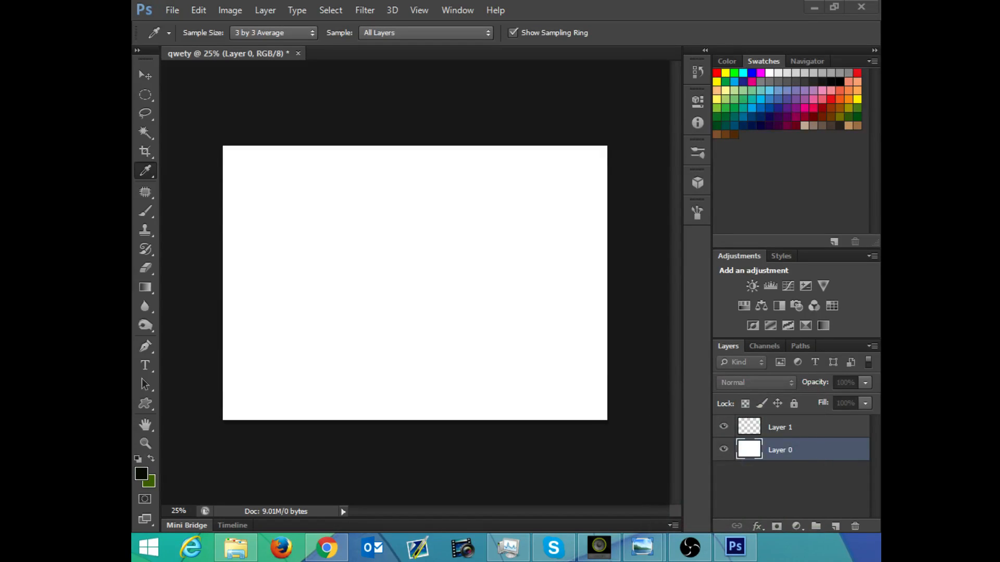
click(736, 547)
drag(169, 6, 543, 173)
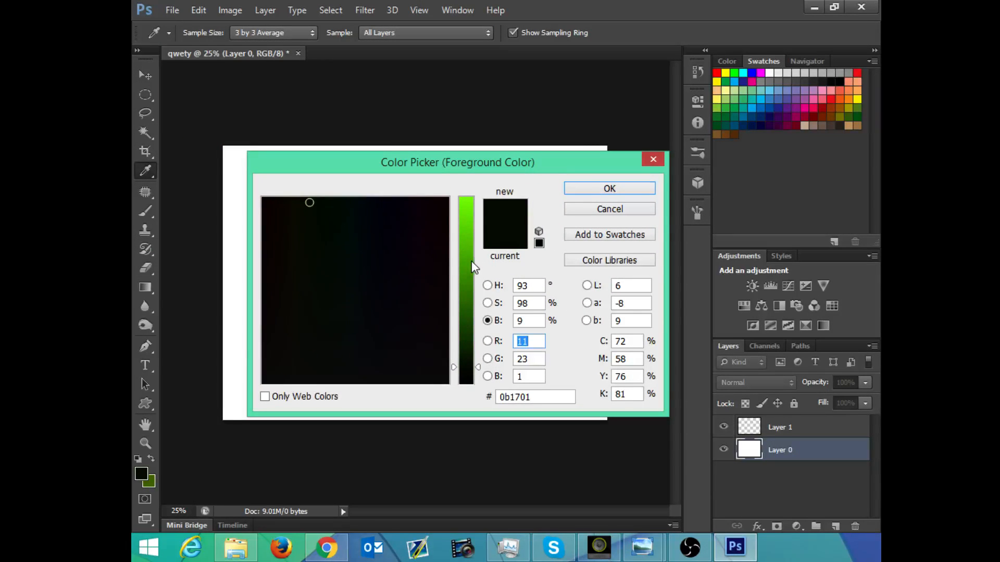
mouse_move(471, 258)
mouse_down()
mouse_move(468, 227)
mouse_move(467, 267)
mouse_up()
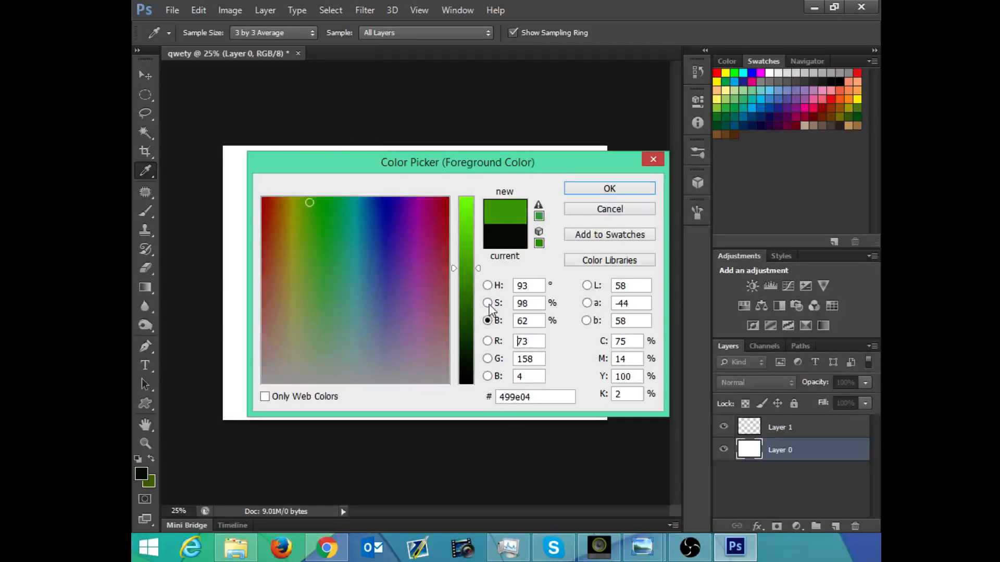
mouse_move(378, 209)
mouse_down()
mouse_move(320, 212)
mouse_move(410, 217)
mouse_move(318, 214)
mouse_up()
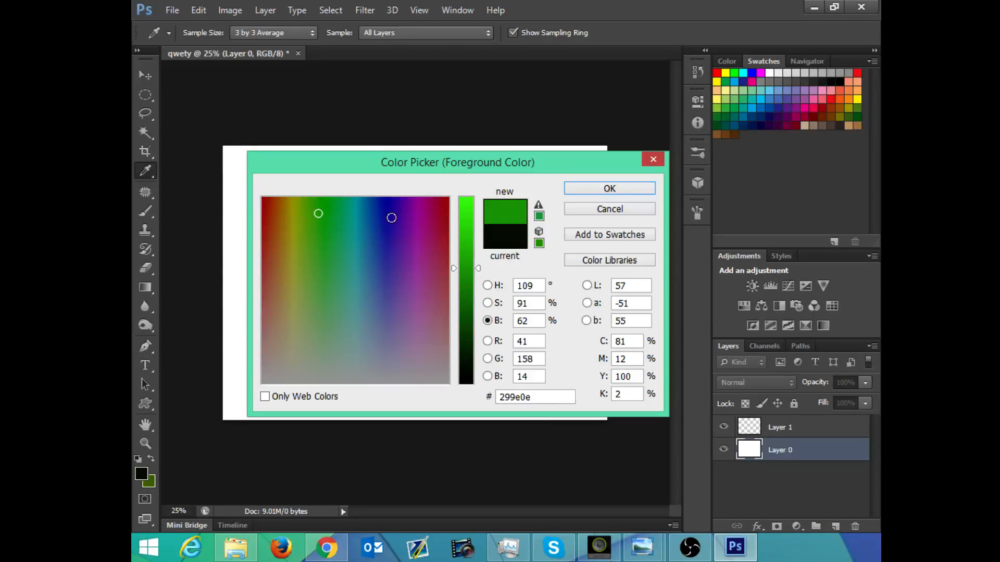
mouse_move(392, 208)
mouse_down()
mouse_move(380, 196)
mouse_move(379, 161)
mouse_up()
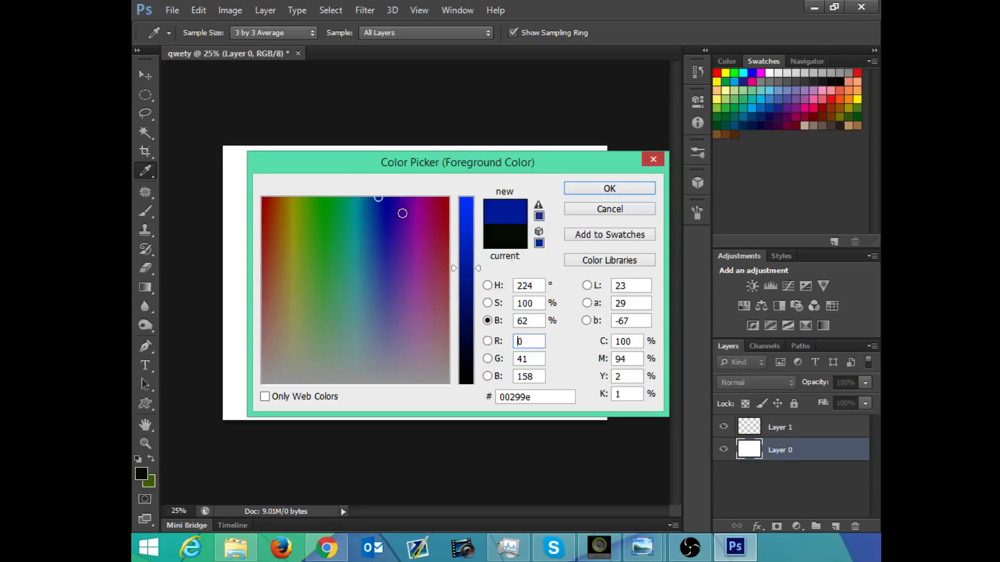
click(599, 209)
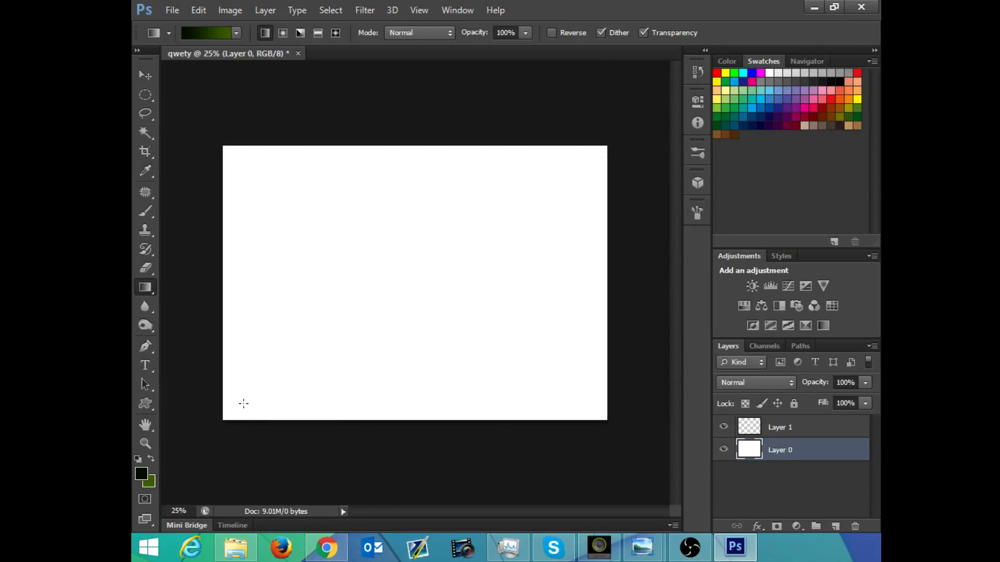
Step: Set the foreground color to the bright orange ff9b0b
click(142, 467)
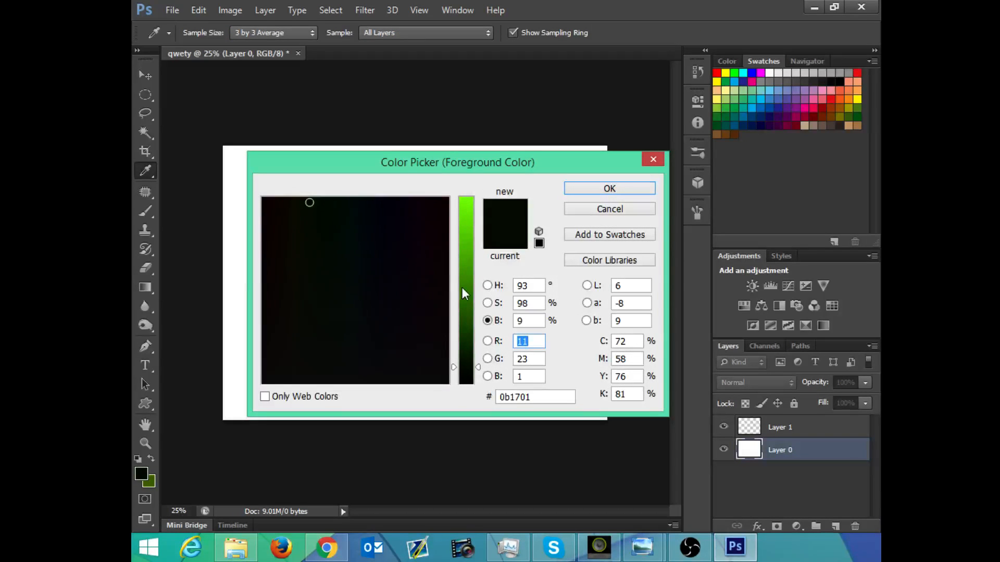
drag(462, 286, 484, 177)
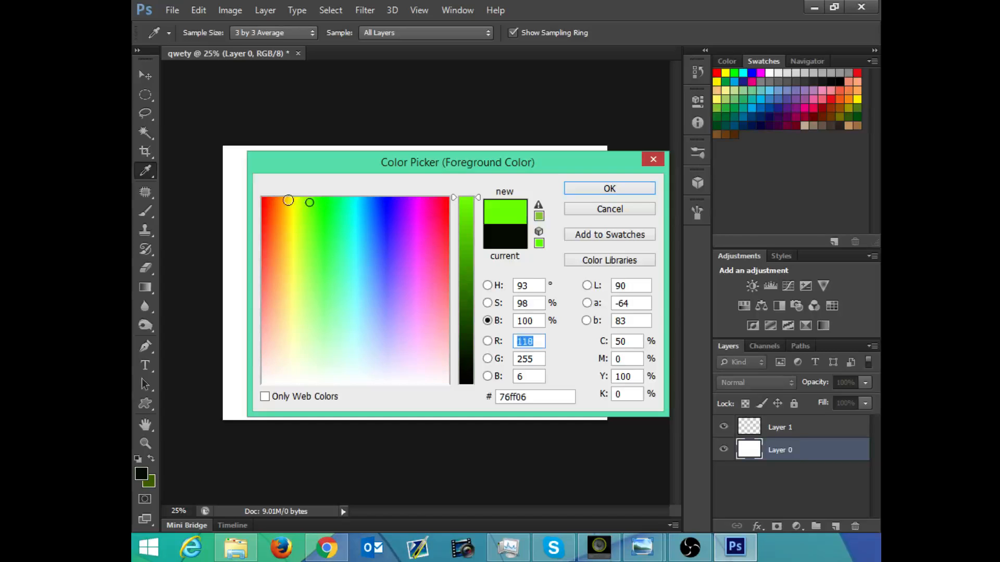
mouse_move(288, 200)
mouse_down()
mouse_move(351, 212)
mouse_move(295, 212)
mouse_move(302, 208)
mouse_up()
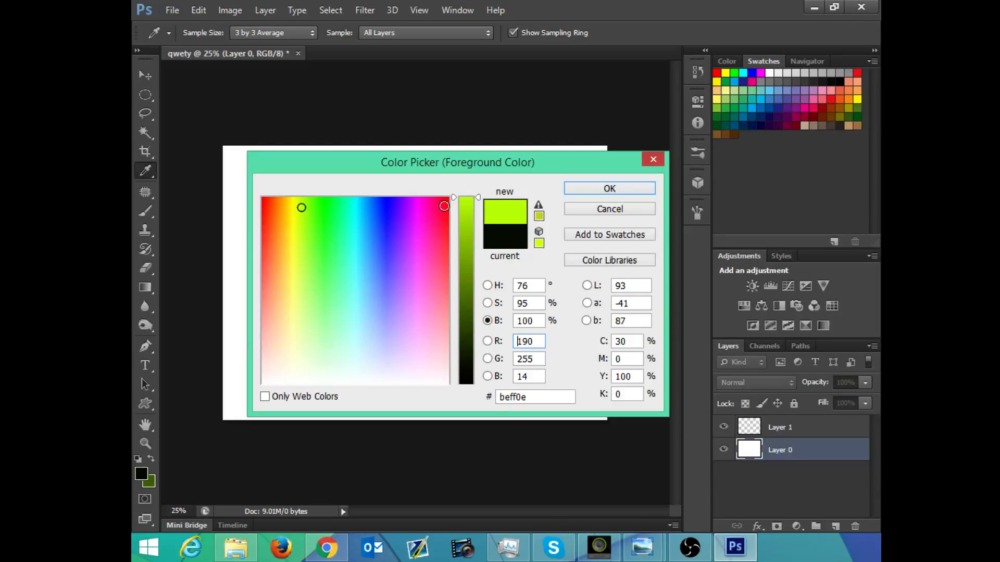
mouse_move(262, 211)
mouse_down()
mouse_move(242, 193)
mouse_move(314, 233)
mouse_move(322, 267)
mouse_move(326, 207)
mouse_move(275, 210)
mouse_move(272, 218)
mouse_move(281, 203)
mouse_up()
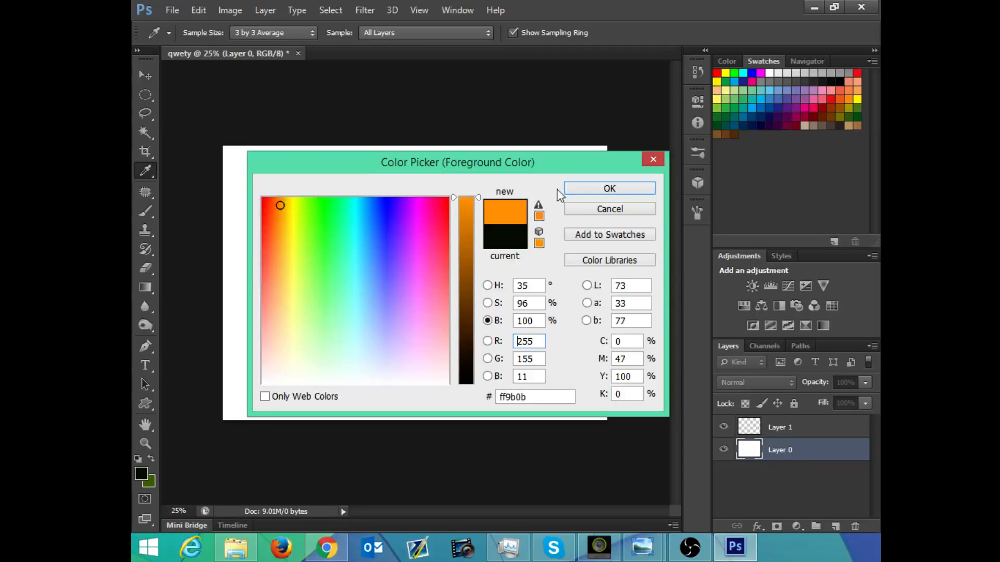
click(577, 188)
key(g)
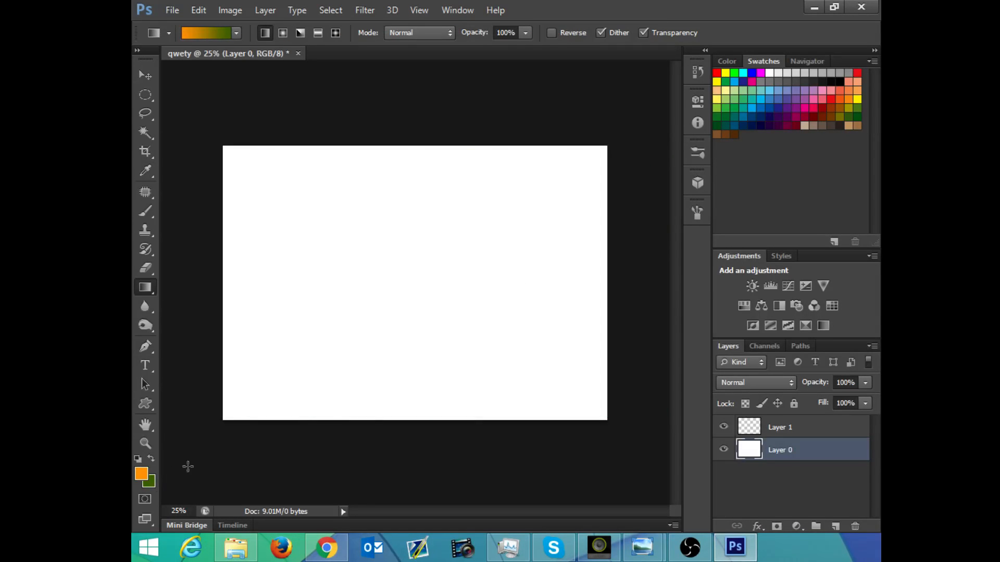
Step: Set the background color to the bright cyan 24f7ff at 100% brightness
click(148, 481)
mouse_move(344, 245)
mouse_down()
mouse_move(373, 210)
mouse_move(357, 223)
mouse_up()
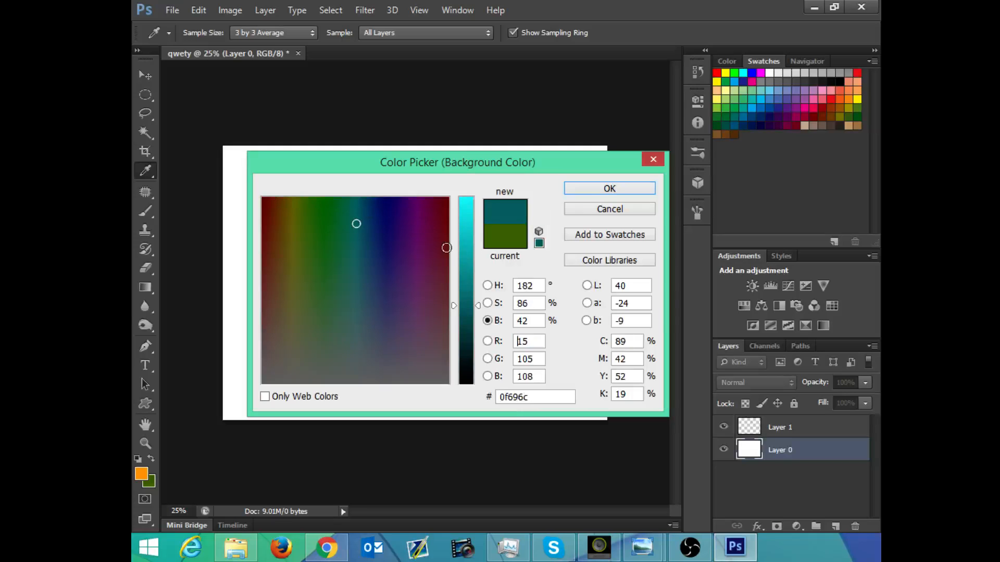
drag(466, 245, 471, 183)
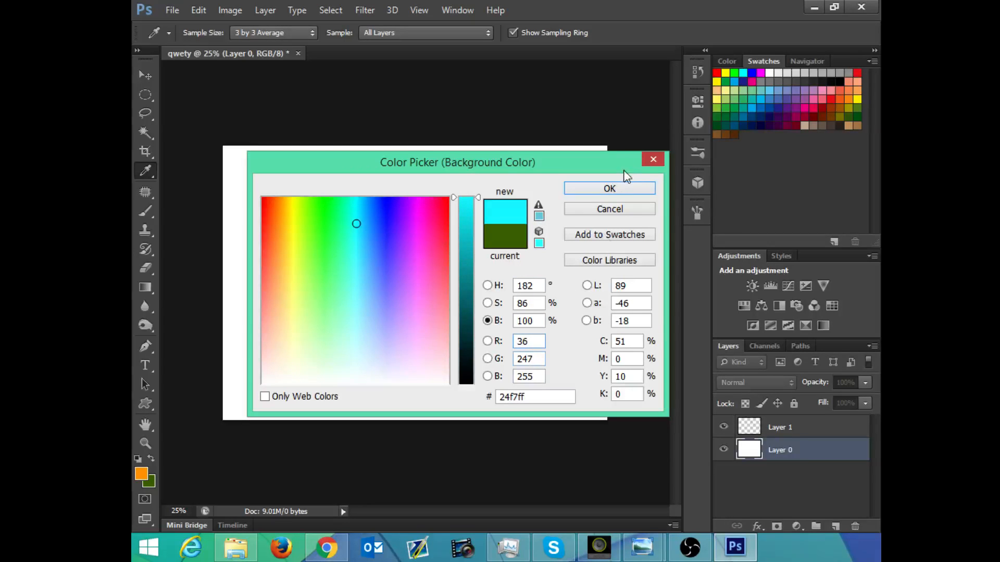
click(608, 188)
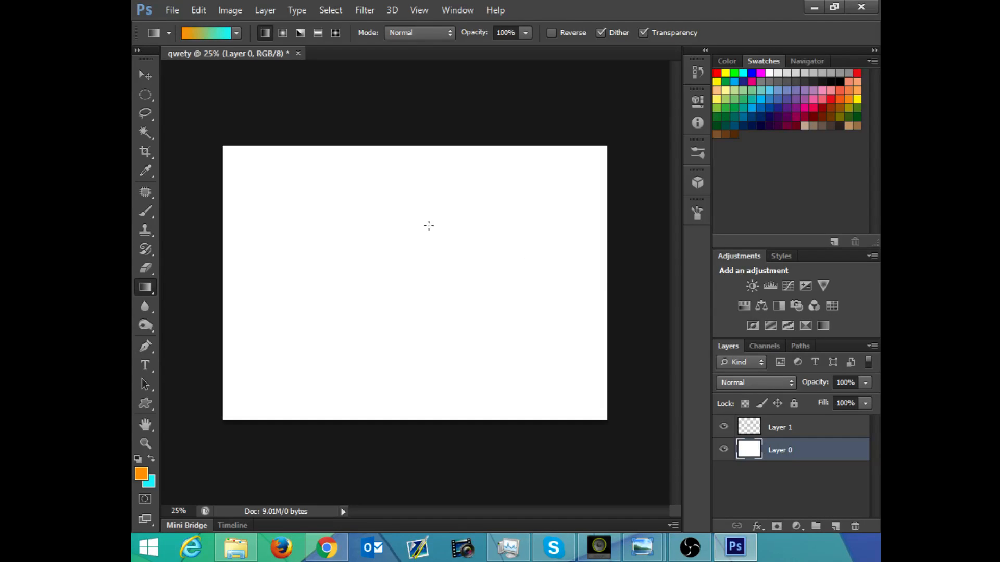
Step: Change the foreground color to the slightly lighter orange ffad1d and return to the Gradient tool
click(142, 473)
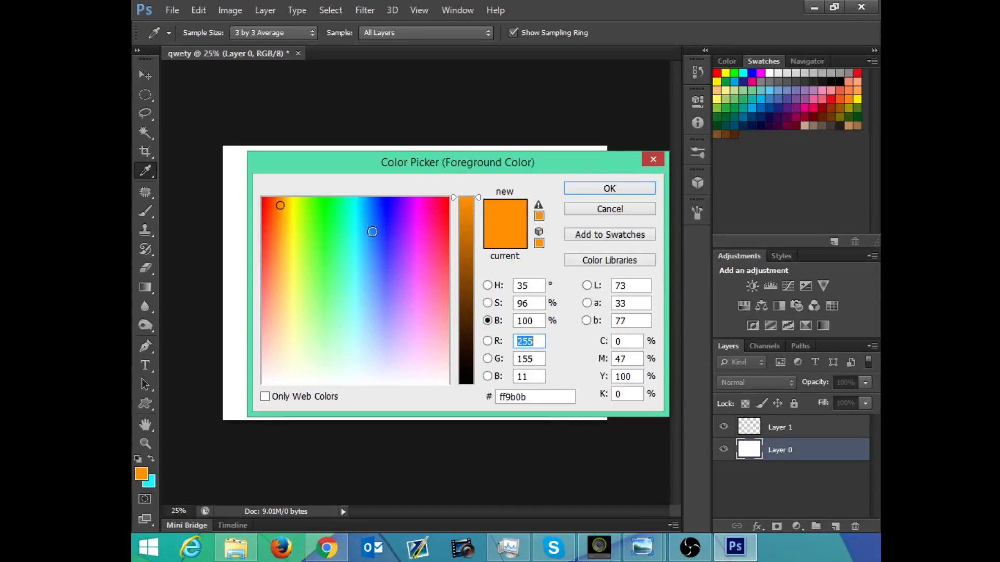
mouse_move(373, 232)
mouse_down()
mouse_move(381, 237)
mouse_move(353, 224)
mouse_move(348, 203)
mouse_move(281, 218)
mouse_up()
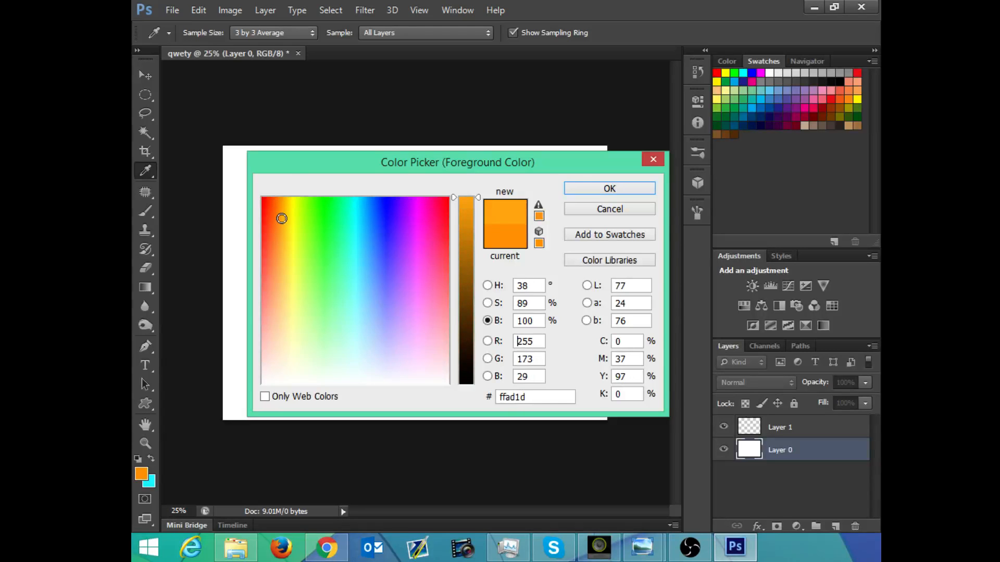
click(591, 190)
key(g)
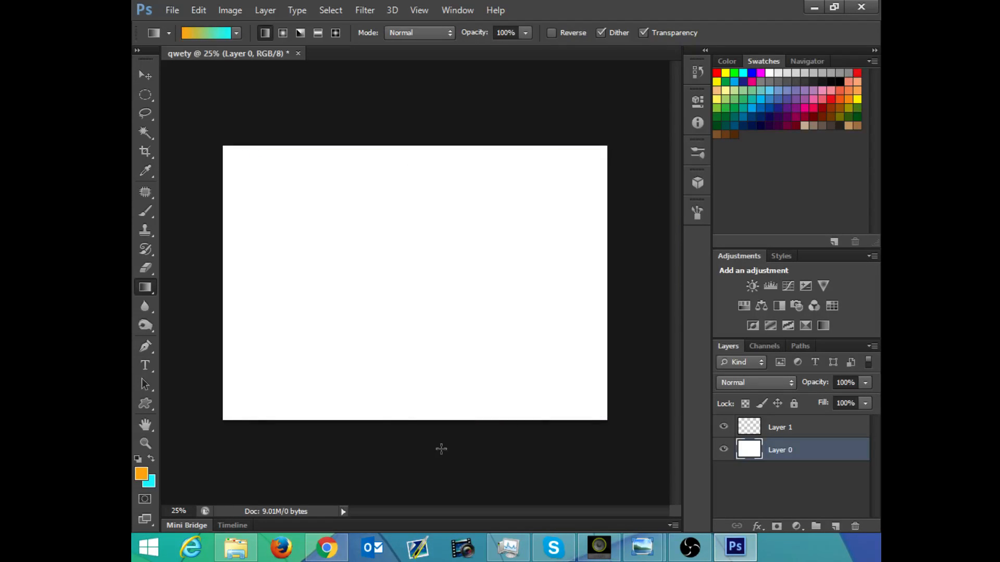
Step: Try linear gradients in several directions on Layer 0, finishing with a vertical fill from orange at the top to cyan at the bottom
drag(443, 151, 449, 417)
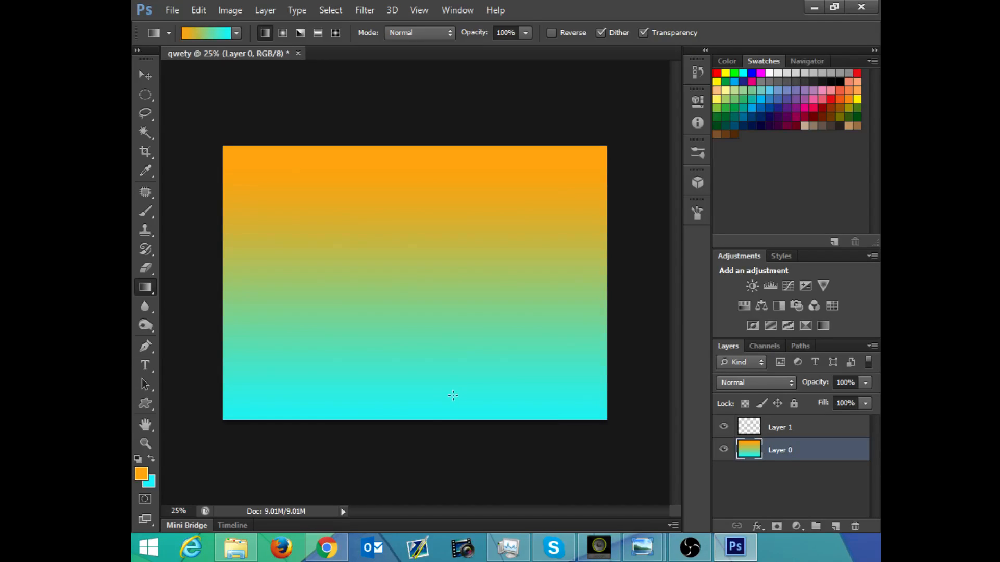
key(ctrl+z)
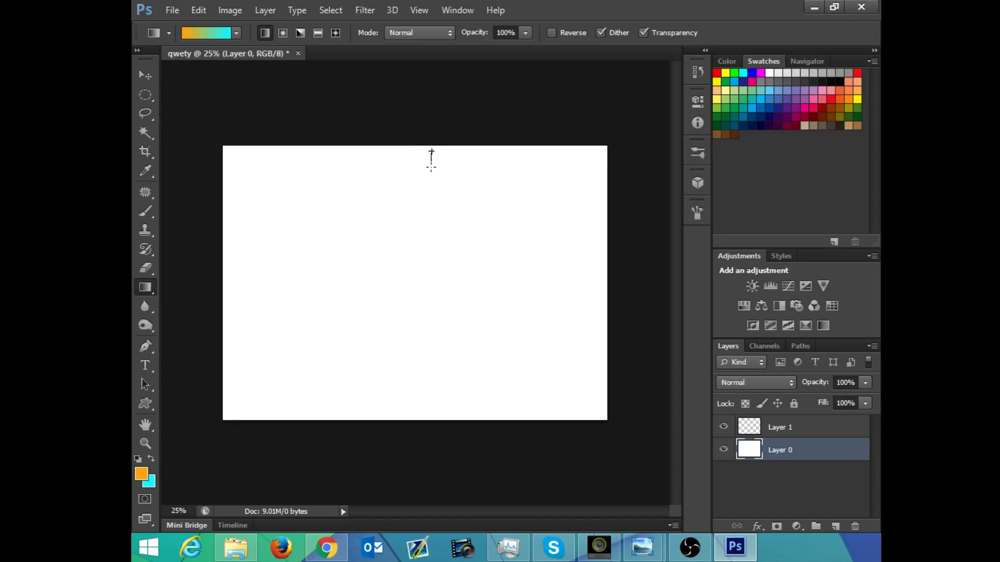
drag(431, 209, 247, 234)
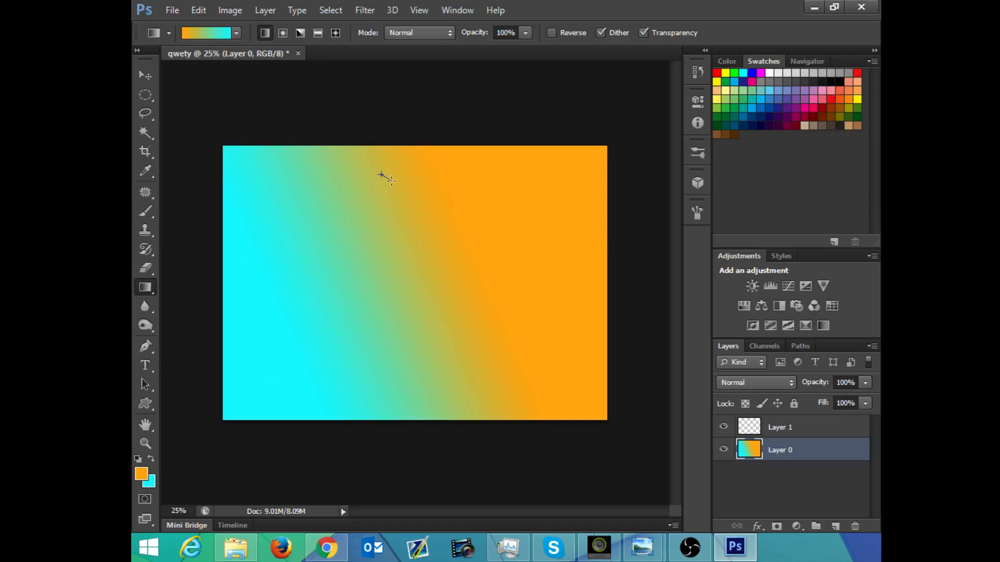
drag(391, 181, 543, 277)
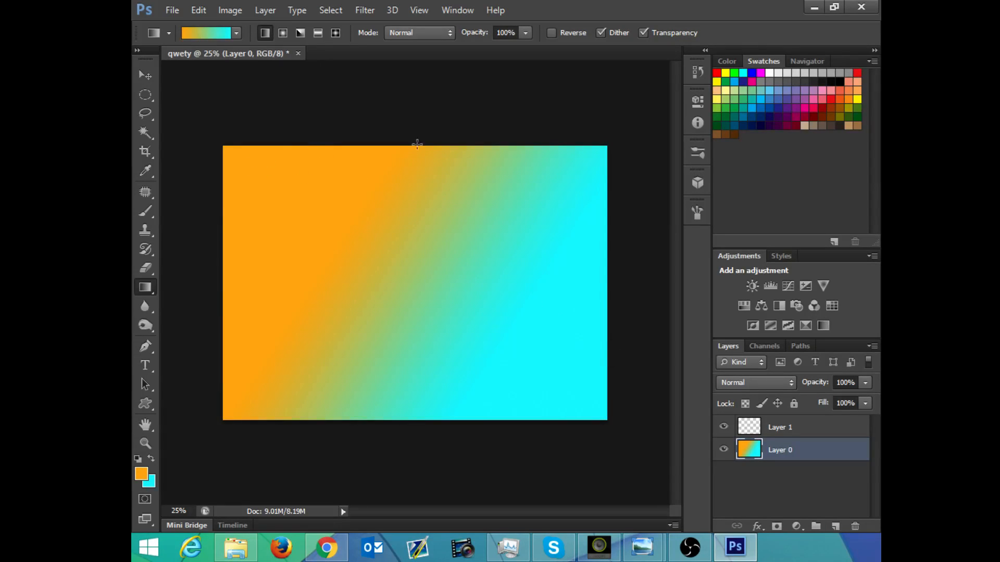
drag(439, 160, 672, 324)
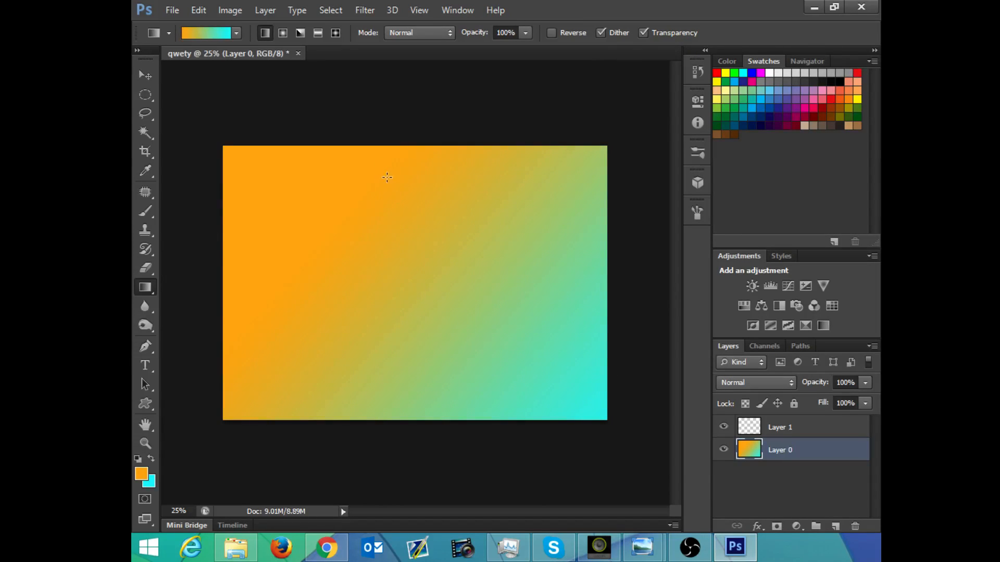
drag(384, 180, 417, 200)
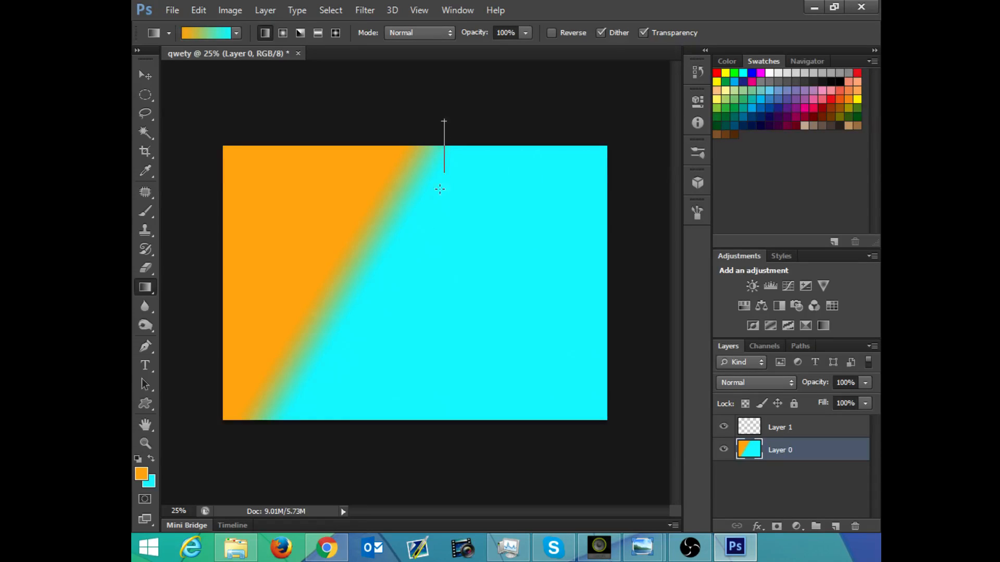
drag(453, 401, 449, 463)
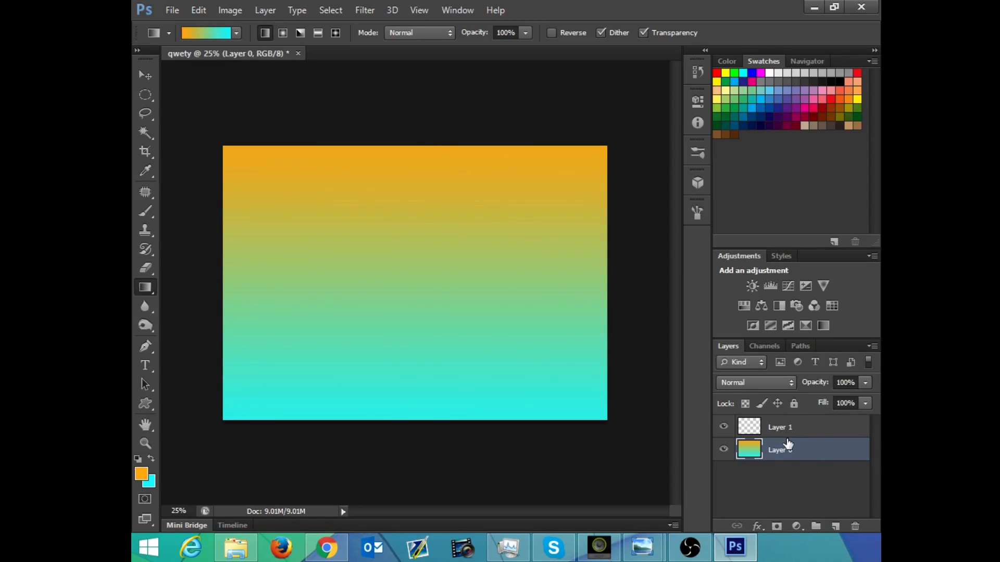
Step: Lock Layer 0 completely and make Layer 1 active with the Brush tool
click(794, 404)
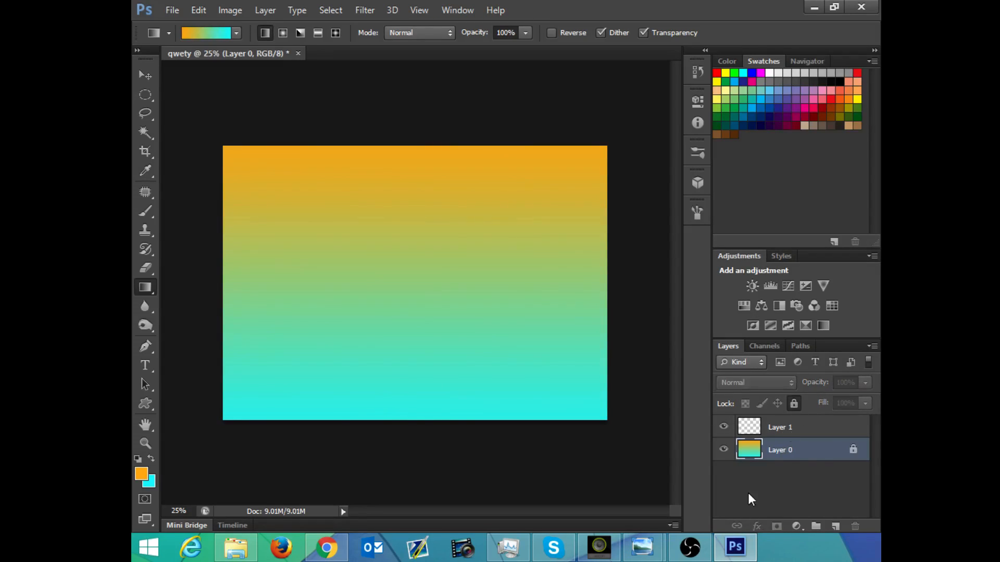
click(812, 430)
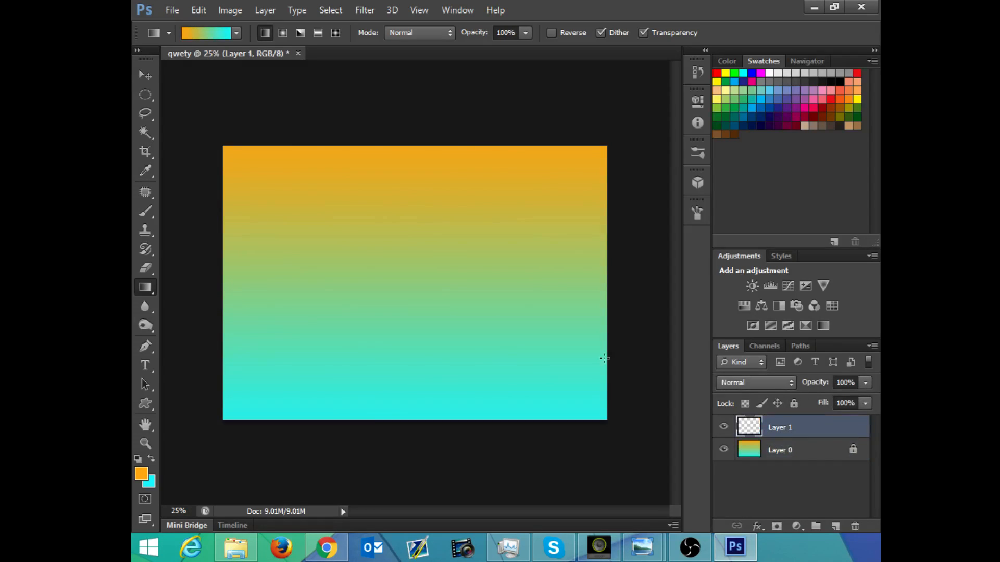
key(b)
Step: Try a brush stroke on Layer 1 near the middle of the canvas and undo it
mouse_move(451, 277)
mouse_down()
mouse_move(431, 318)
mouse_move(457, 339)
mouse_move(471, 313)
mouse_move(495, 357)
mouse_move(500, 332)
mouse_up()
key(ctrl+z)
key(ctrl+z)
key(ctrl+z)
key(ctrl+z)
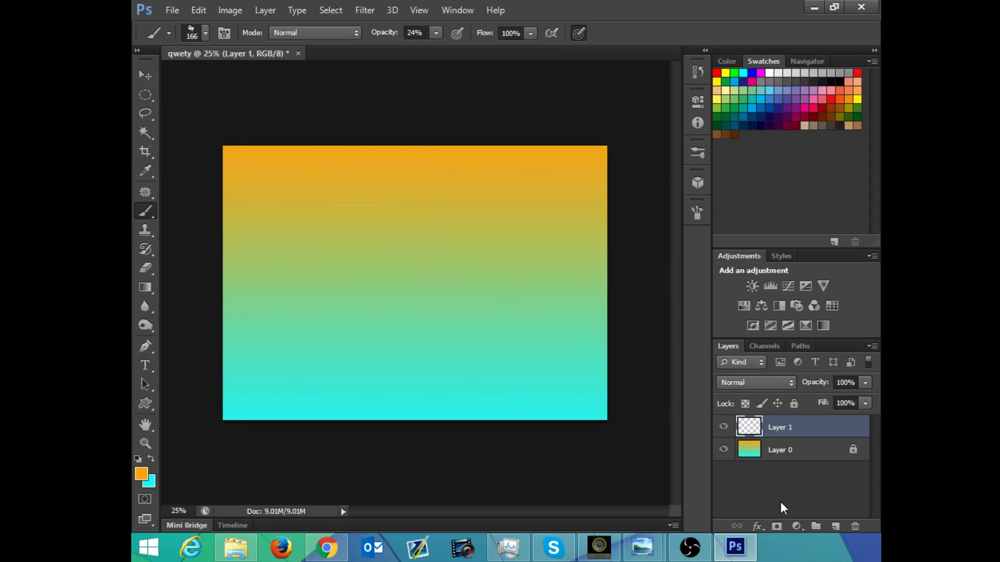
Step: Add a new empty layer above Layer 1 and make Layer 1 active again
click(834, 525)
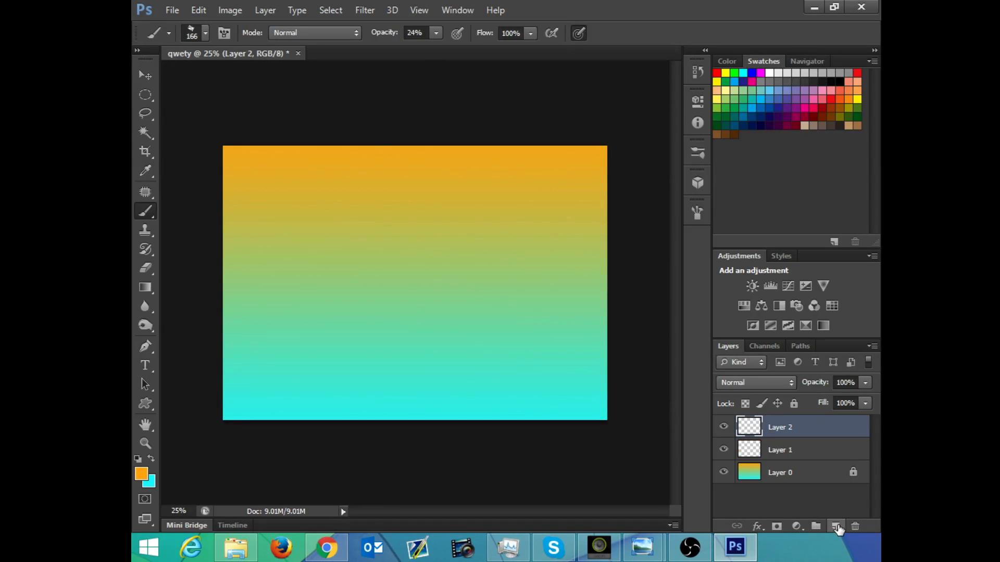
click(806, 452)
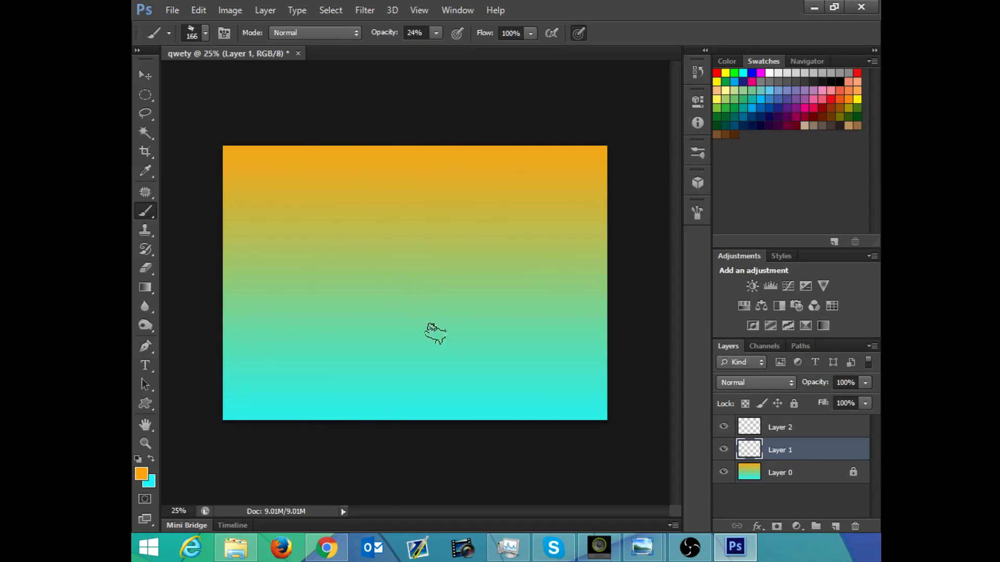
Step: Set the foreground color to black, with the color picker in hue mode
click(141, 475)
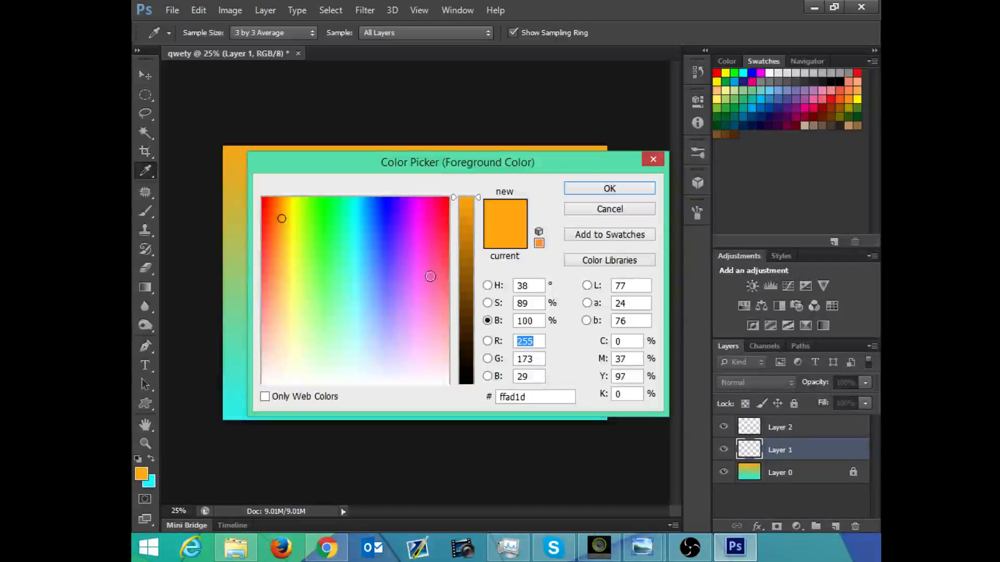
click(460, 290)
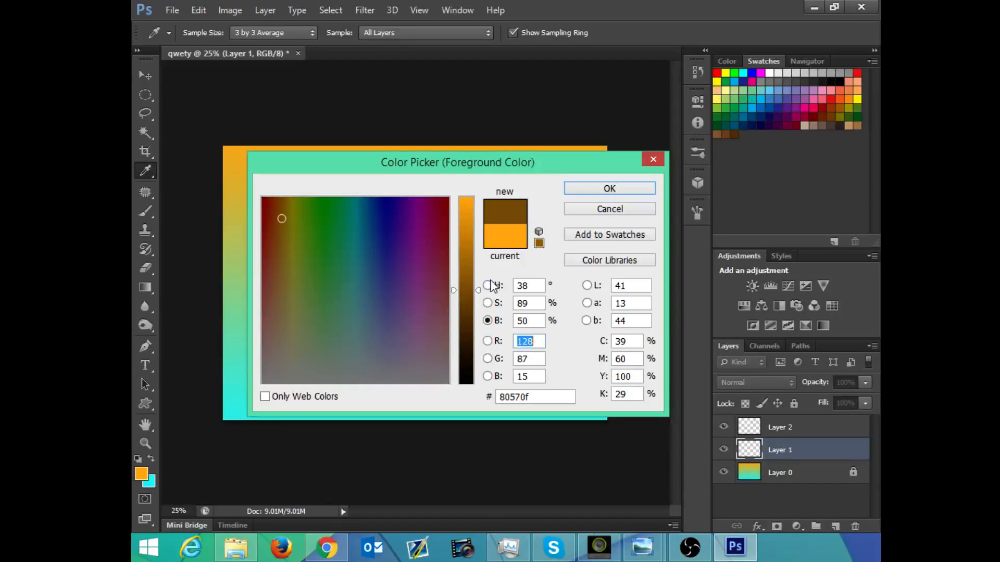
click(488, 286)
mouse_move(426, 292)
mouse_down()
mouse_move(422, 323)
mouse_move(449, 384)
mouse_up()
click(599, 189)
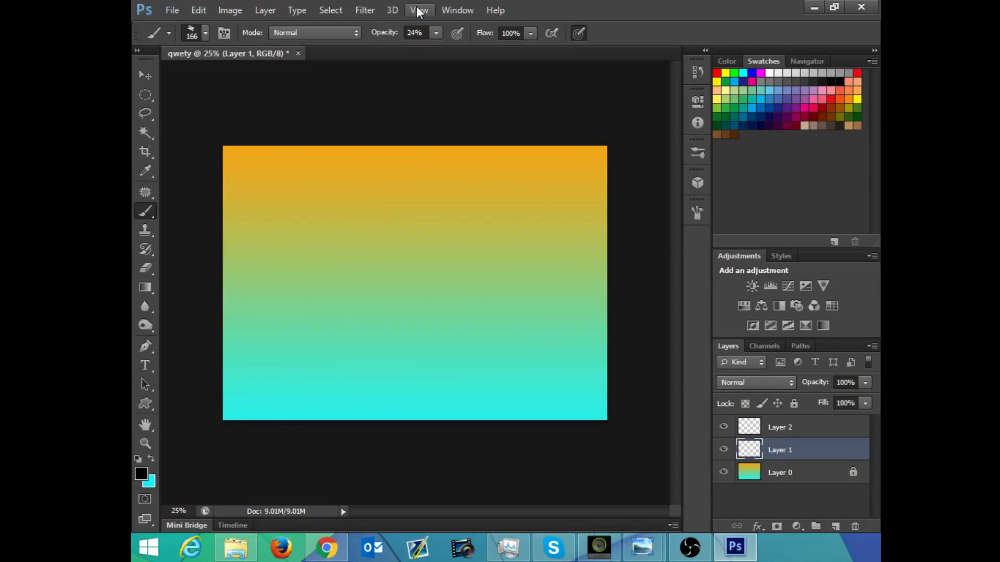
Step: Set the brush opacity to 23% and choose a hard round tip with 100% hardness and a size of 349 px
click(436, 33)
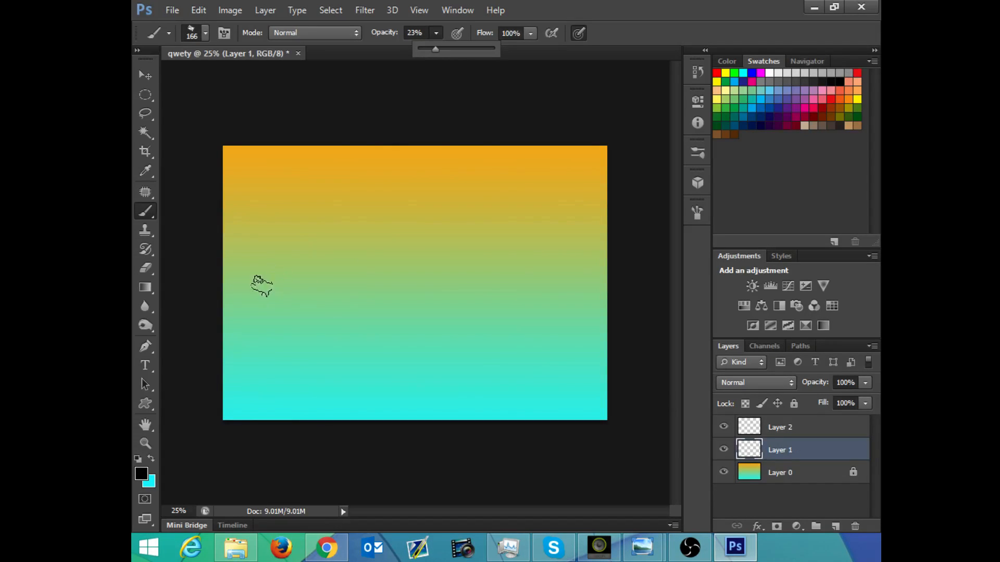
right_click(281, 237)
click(364, 286)
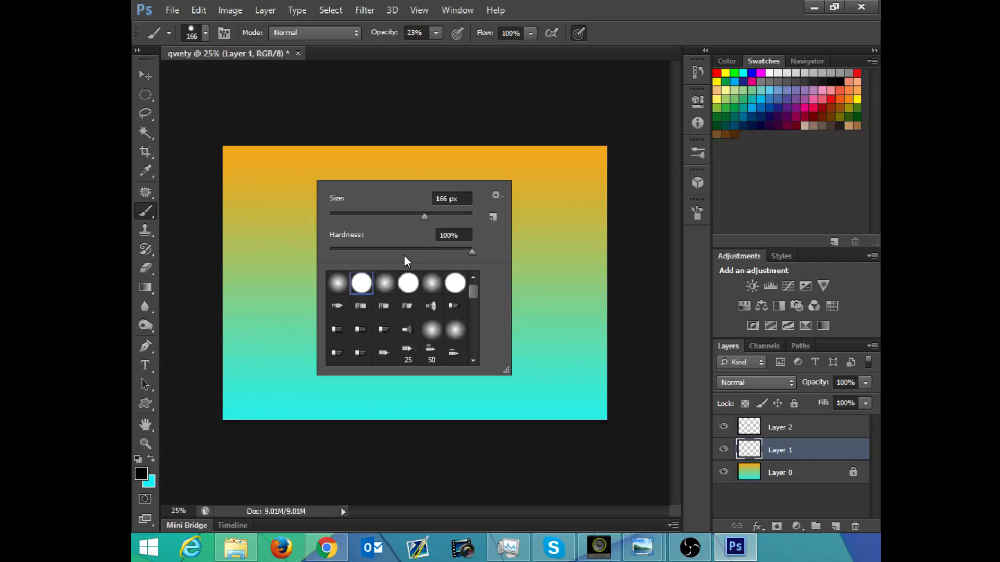
drag(434, 212, 443, 214)
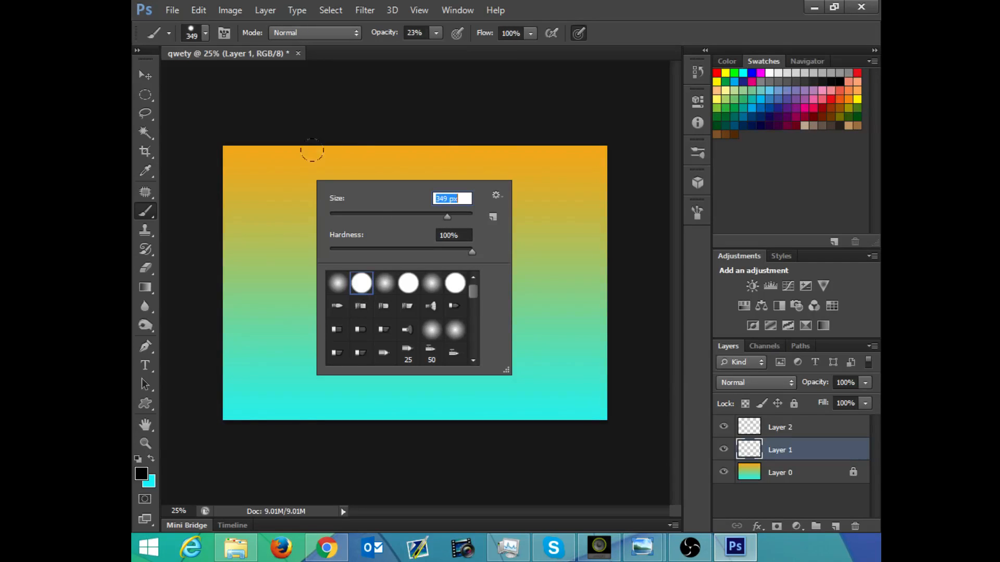
Step: Paint translucent dark hill shapes at the left and right sides of the canvas on Layer 1, undoing the extra overlapping stroke
mouse_move(253, 263)
mouse_down()
mouse_move(233, 306)
mouse_move(216, 306)
mouse_move(208, 254)
mouse_move(226, 268)
mouse_move(251, 260)
mouse_move(230, 238)
mouse_move(219, 241)
mouse_move(237, 242)
mouse_move(204, 311)
mouse_move(337, 299)
mouse_move(270, 292)
mouse_move(326, 288)
mouse_move(332, 265)
mouse_move(257, 233)
mouse_move(344, 293)
mouse_move(348, 261)
mouse_up()
mouse_move(526, 249)
mouse_down()
mouse_move(501, 234)
mouse_move(489, 240)
mouse_move(539, 243)
mouse_move(532, 258)
mouse_move(578, 261)
mouse_move(544, 211)
mouse_move(535, 220)
mouse_move(576, 215)
mouse_move(536, 282)
mouse_move(610, 276)
mouse_up()
mouse_move(495, 303)
mouse_down()
mouse_move(549, 288)
mouse_move(618, 293)
mouse_up()
key(ctrl+z)
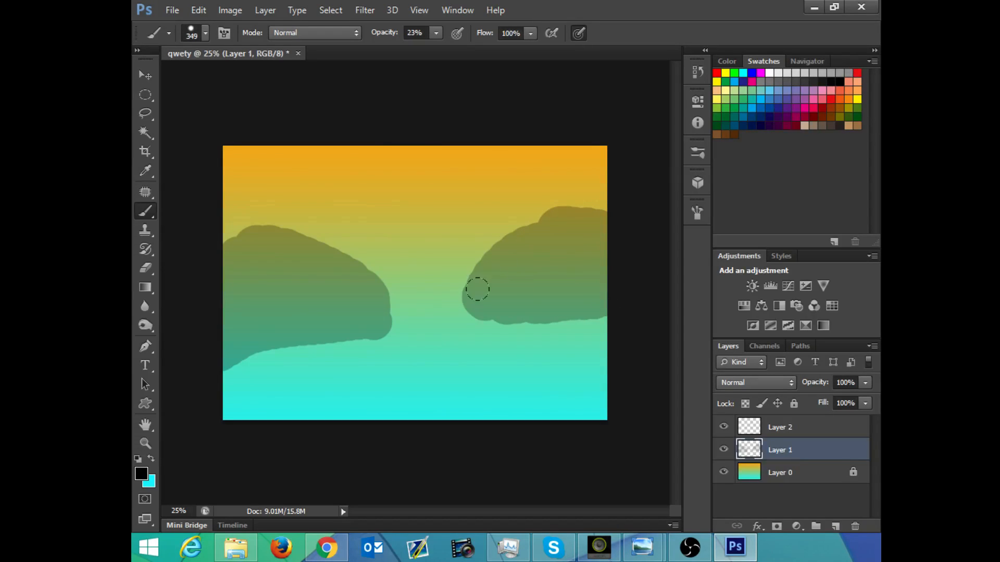
Step: Paint further overlapping translucent dark hill shapes: two over the right-hand hill and a taller one at the left edge of the canvas
mouse_move(505, 277)
mouse_down()
mouse_move(473, 286)
mouse_move(588, 279)
mouse_move(504, 292)
mouse_move(582, 247)
mouse_move(578, 240)
mouse_move(535, 262)
mouse_up()
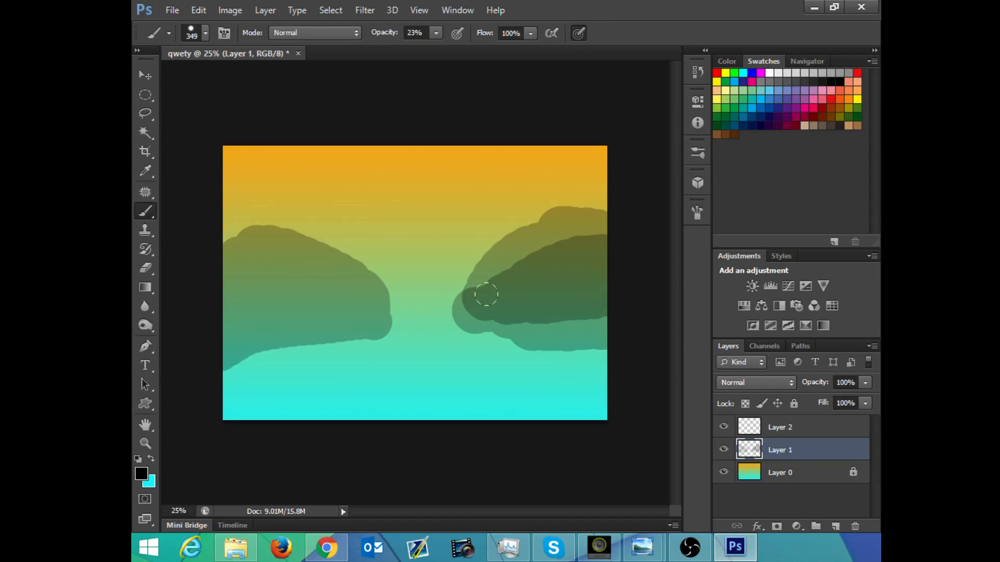
mouse_move(486, 295)
mouse_down()
mouse_move(512, 311)
mouse_move(563, 314)
mouse_move(591, 299)
mouse_move(521, 305)
mouse_move(593, 293)
mouse_move(512, 312)
mouse_move(593, 292)
mouse_move(505, 310)
mouse_move(561, 275)
mouse_move(505, 297)
mouse_move(487, 333)
mouse_up()
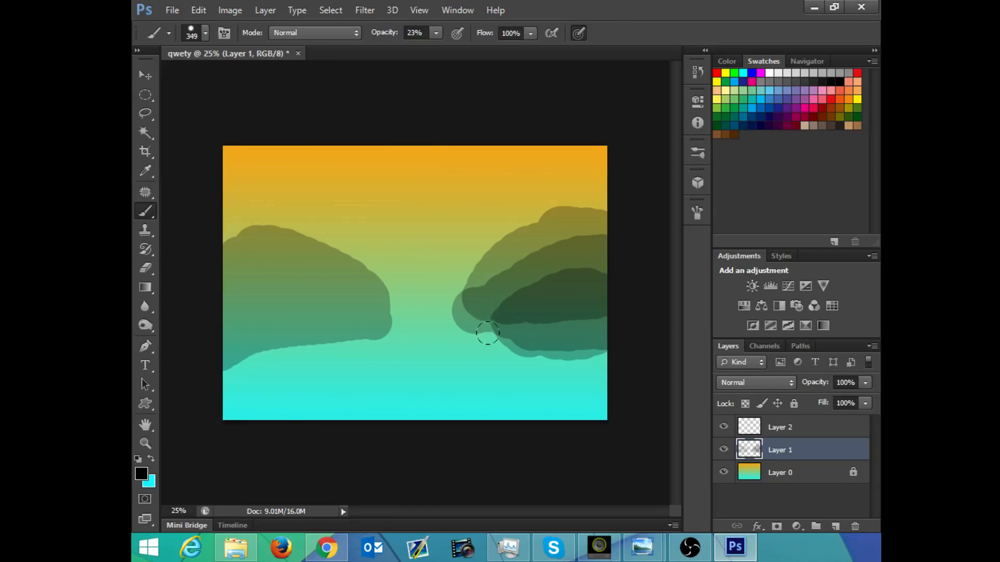
mouse_move(230, 190)
mouse_down()
mouse_move(202, 221)
mouse_move(208, 165)
mouse_move(212, 208)
mouse_move(217, 186)
mouse_move(250, 301)
mouse_move(224, 254)
mouse_up()
mouse_move(233, 298)
mouse_down()
mouse_move(201, 335)
mouse_move(196, 206)
mouse_up()
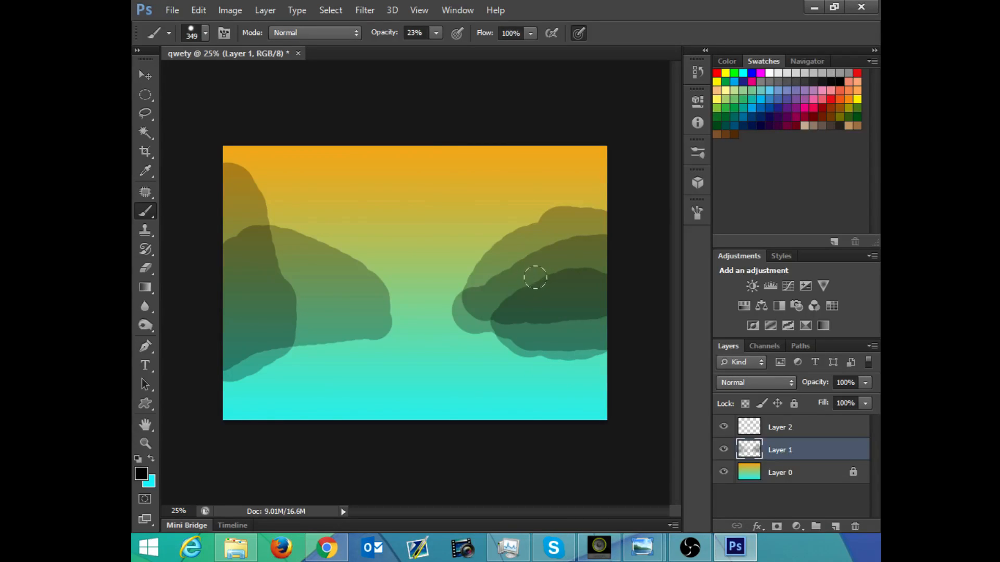
Step: Try trimming the underside of the right-hand hills with a 185 px Eraser, undoing the straight first pass
key(e)
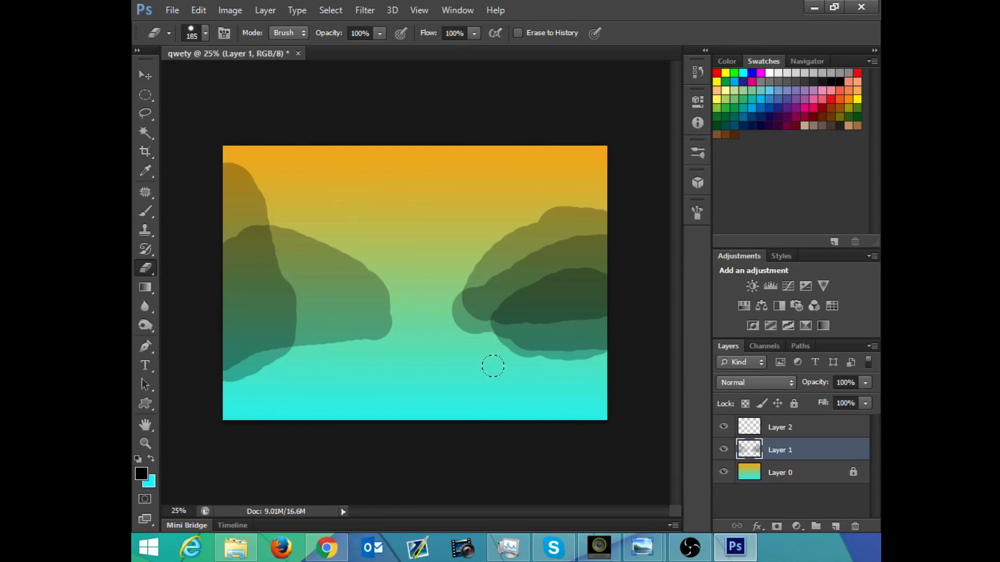
drag(472, 348, 667, 360)
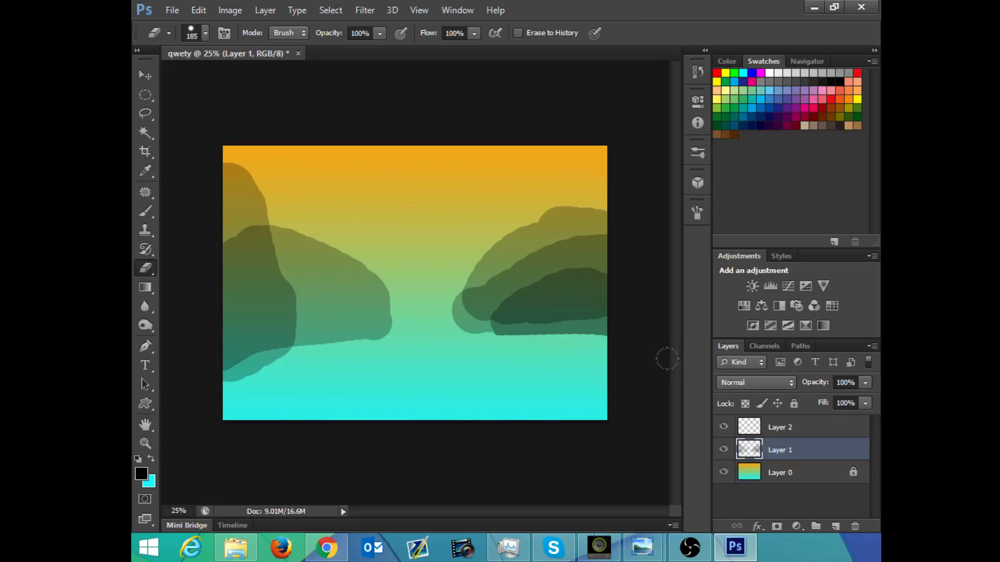
key(ctrl+z)
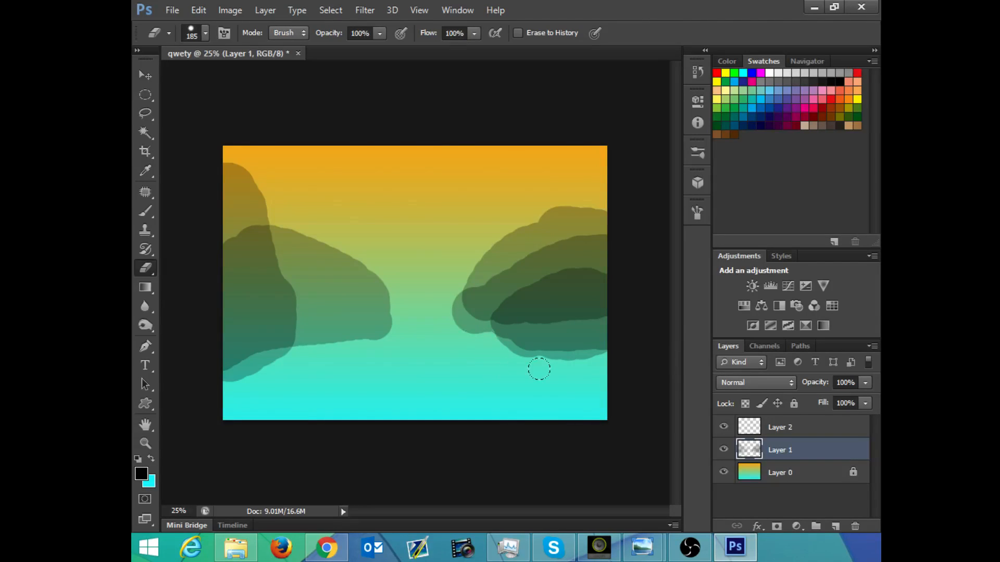
mouse_move(612, 345)
mouse_down()
mouse_move(567, 362)
mouse_move(537, 358)
mouse_move(438, 308)
mouse_up()
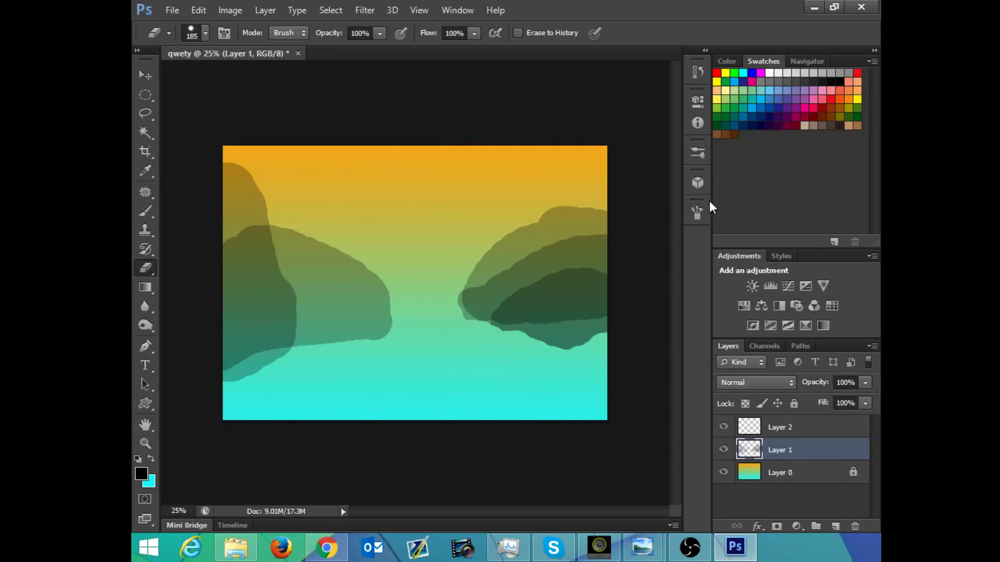
Step: Try eraser tip spacings of 1% and 46% in the brush tip settings
click(698, 212)
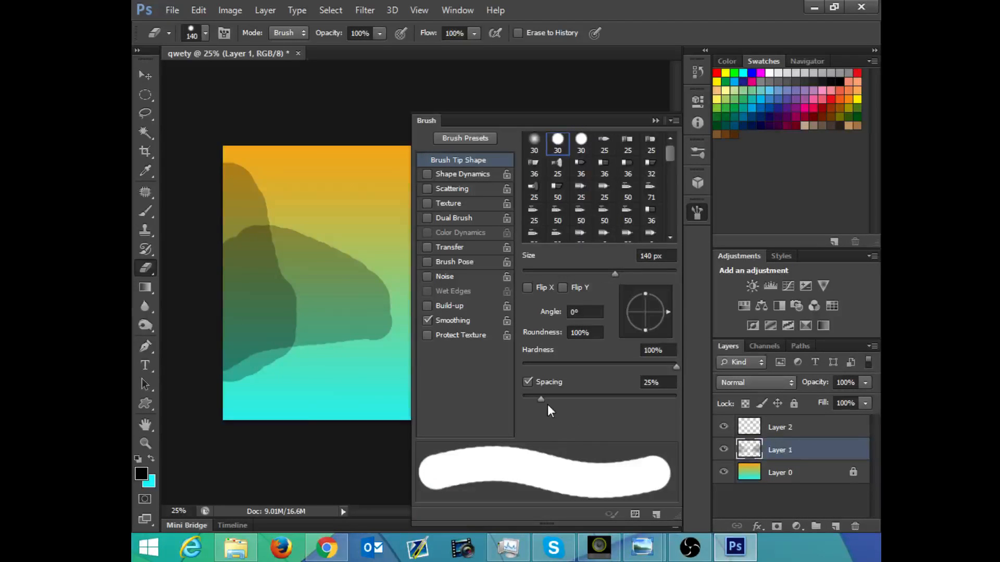
mouse_move(548, 404)
mouse_down()
mouse_move(555, 398)
mouse_move(511, 398)
mouse_up()
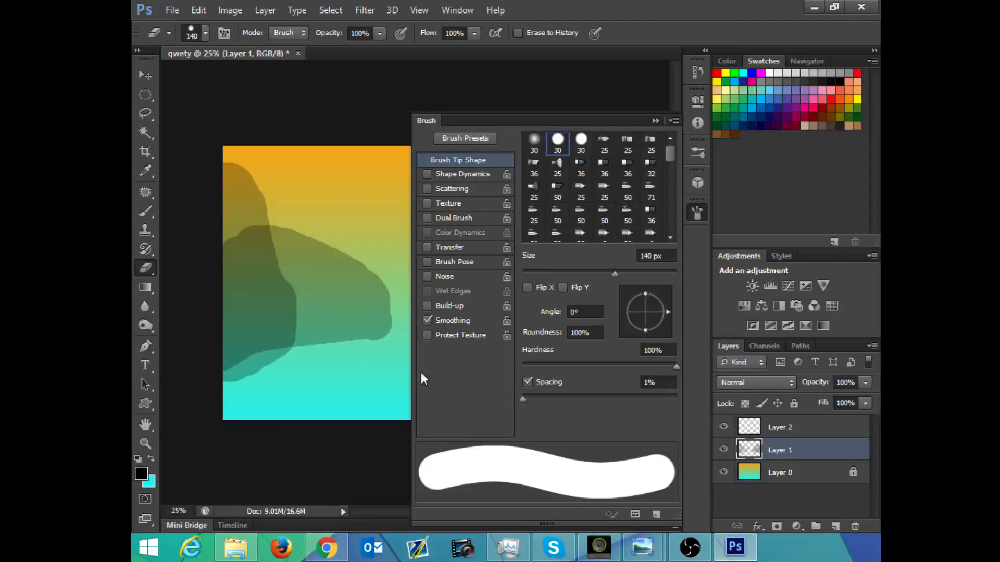
click(656, 120)
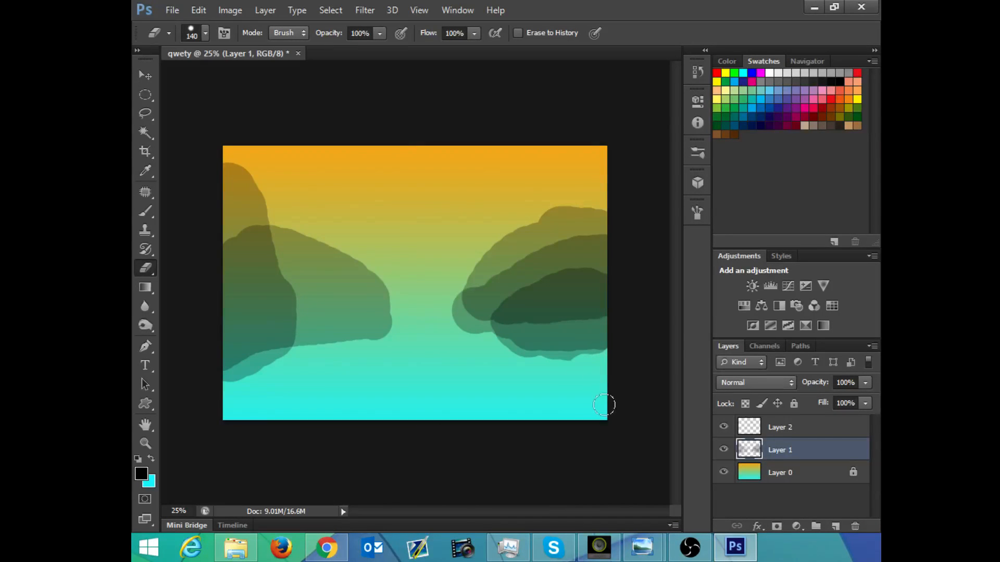
click(697, 218)
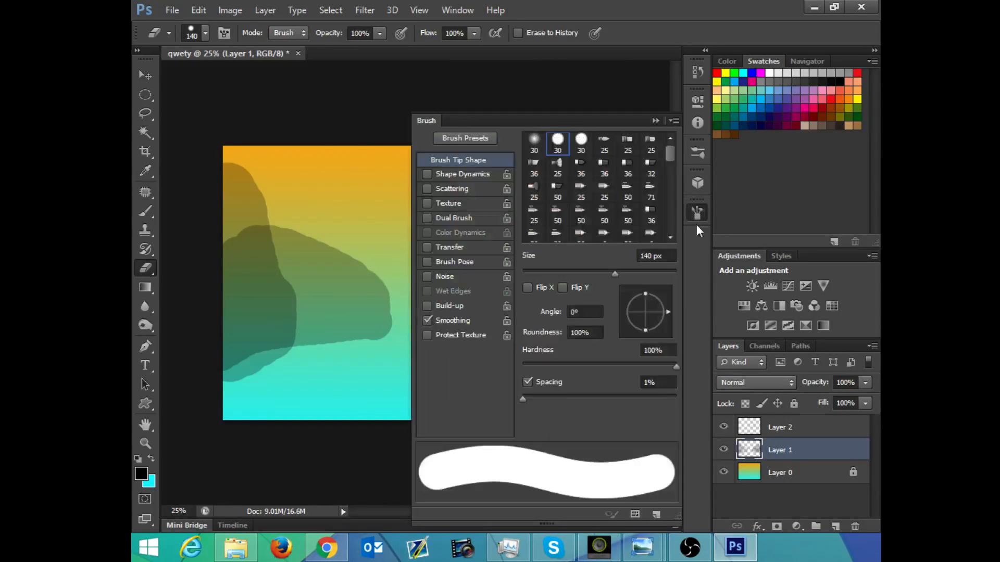
drag(523, 399, 556, 399)
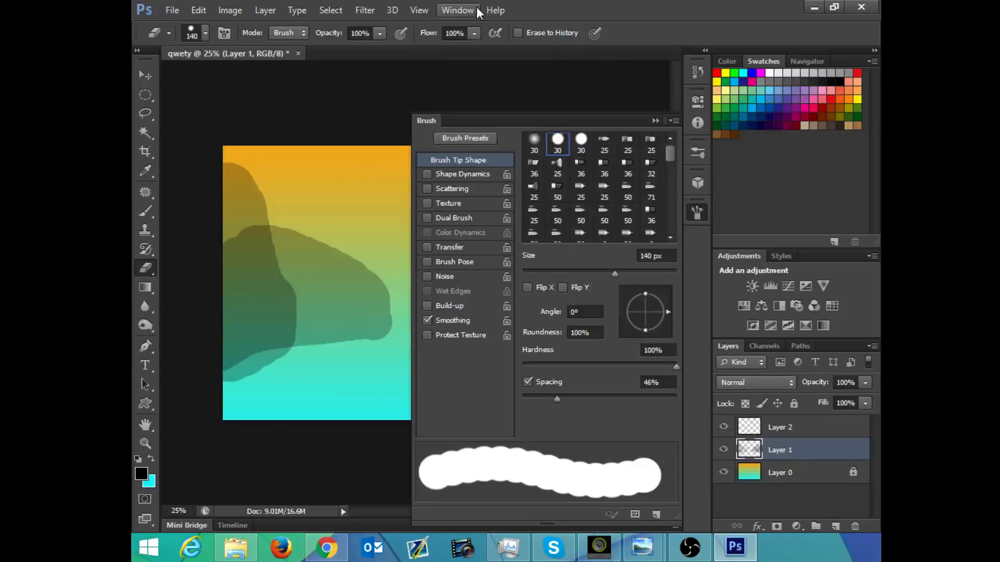
click(459, 10)
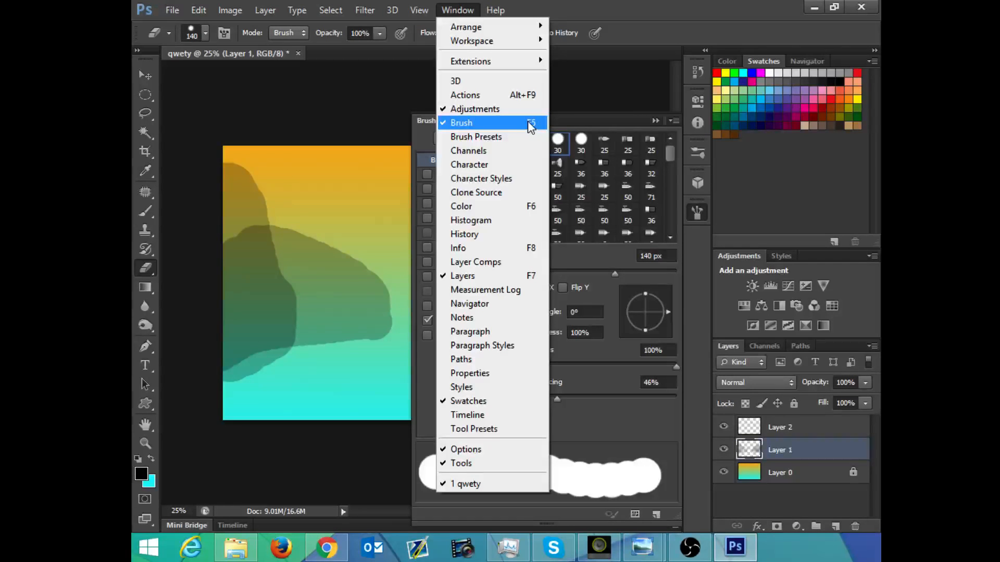
click(701, 212)
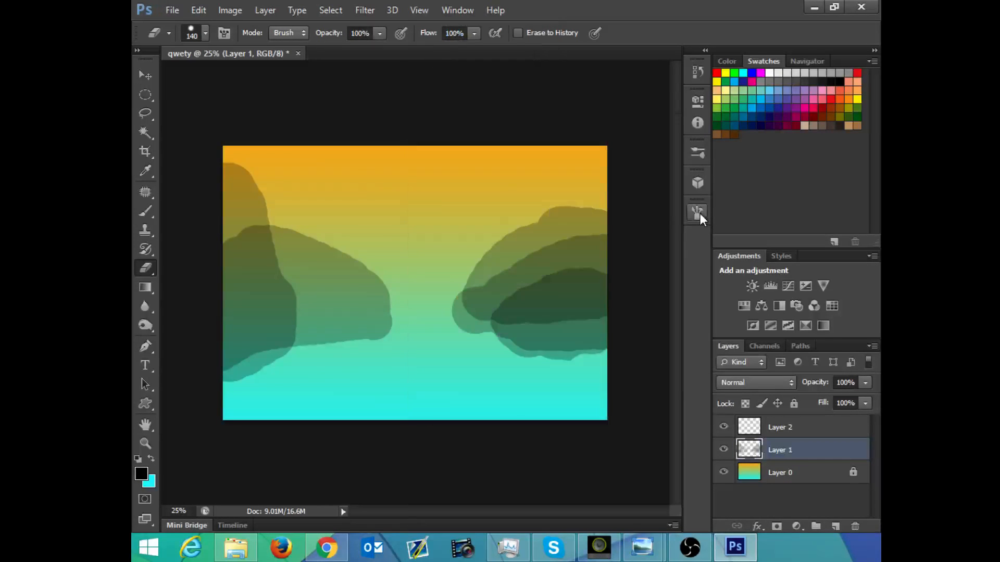
click(698, 212)
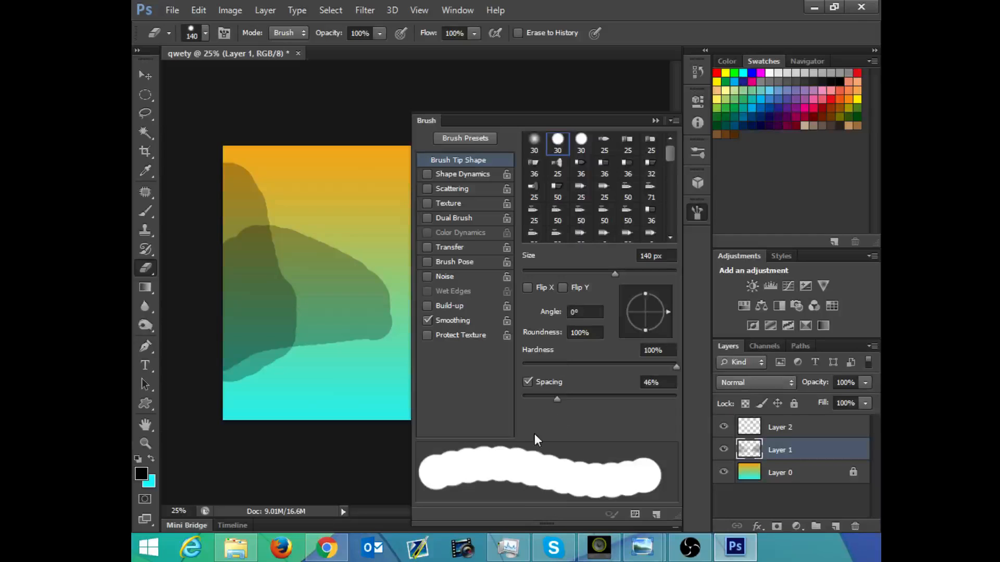
Step: Set the eraser tip's spacing to 13% and close the brush settings
mouse_move(551, 392)
mouse_down()
mouse_move(583, 408)
mouse_move(620, 410)
mouse_move(590, 394)
mouse_move(552, 395)
mouse_move(524, 414)
mouse_move(548, 416)
mouse_up()
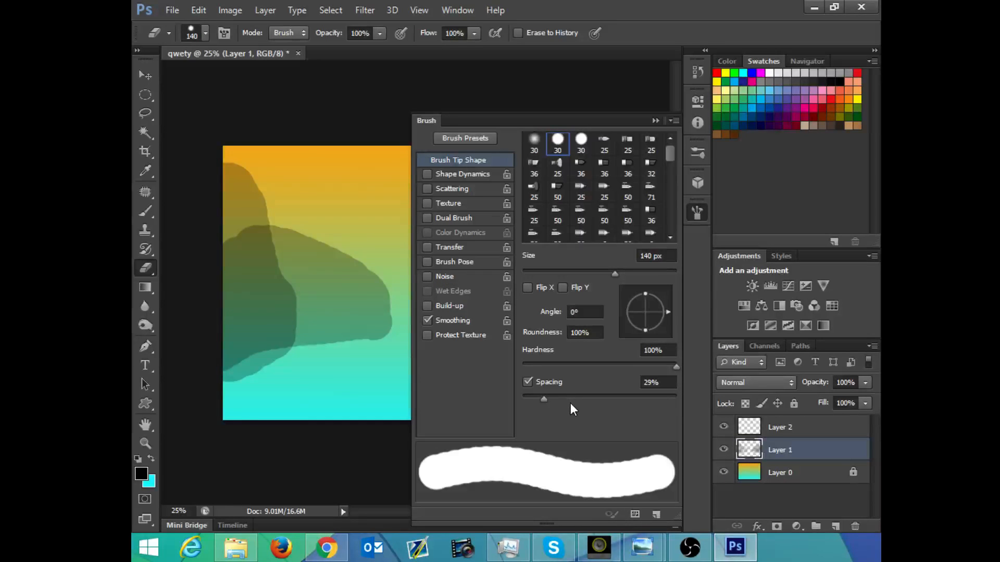
mouse_move(544, 398)
mouse_down()
mouse_move(531, 399)
mouse_move(536, 415)
mouse_up()
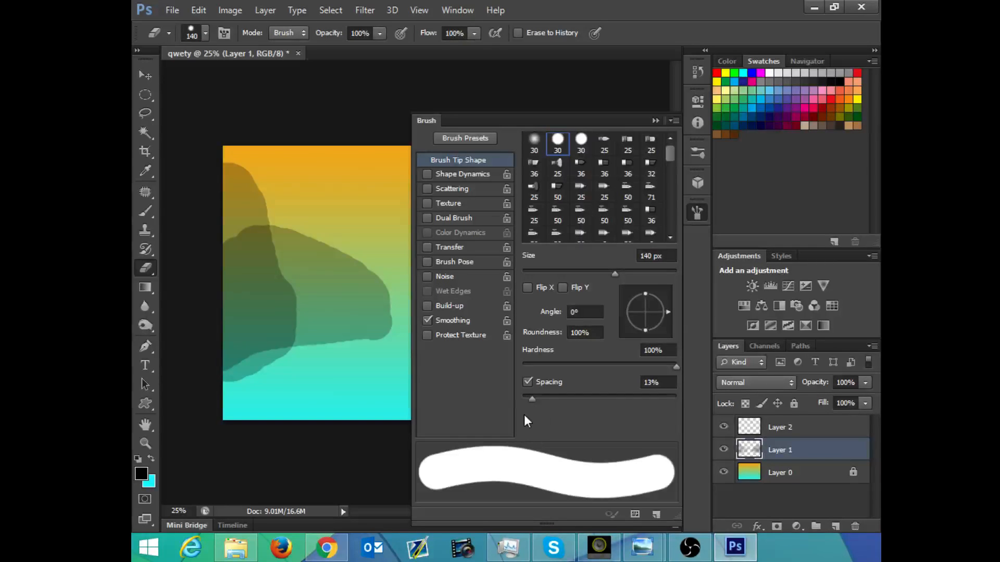
click(655, 121)
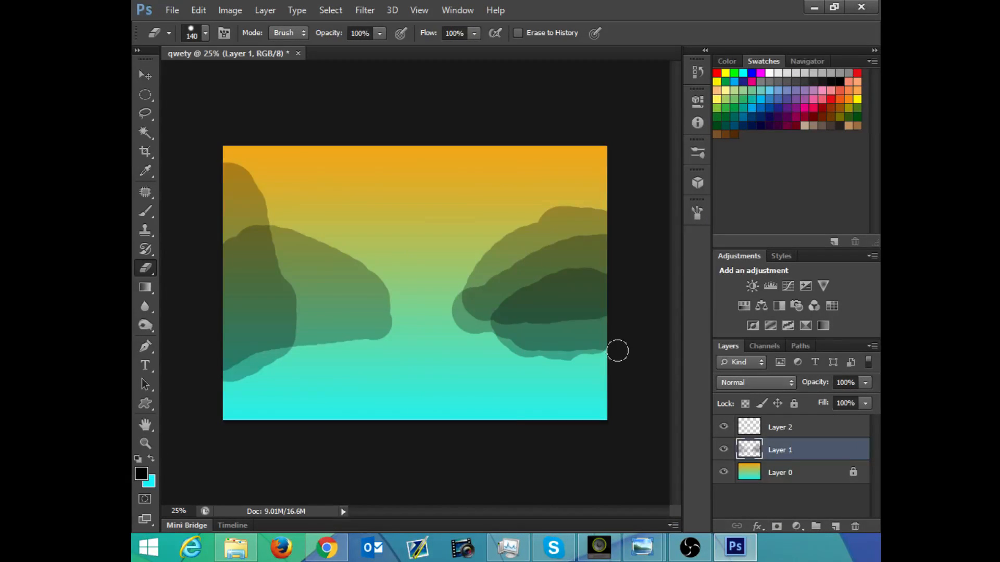
Step: Trim the inner and lower edges of the right-hand hills with the 140 px Eraser, undoing the uneven first stroke
mouse_move(591, 367)
mouse_down()
mouse_move(540, 367)
mouse_move(569, 365)
mouse_move(527, 357)
mouse_move(503, 334)
mouse_move(473, 343)
mouse_up()
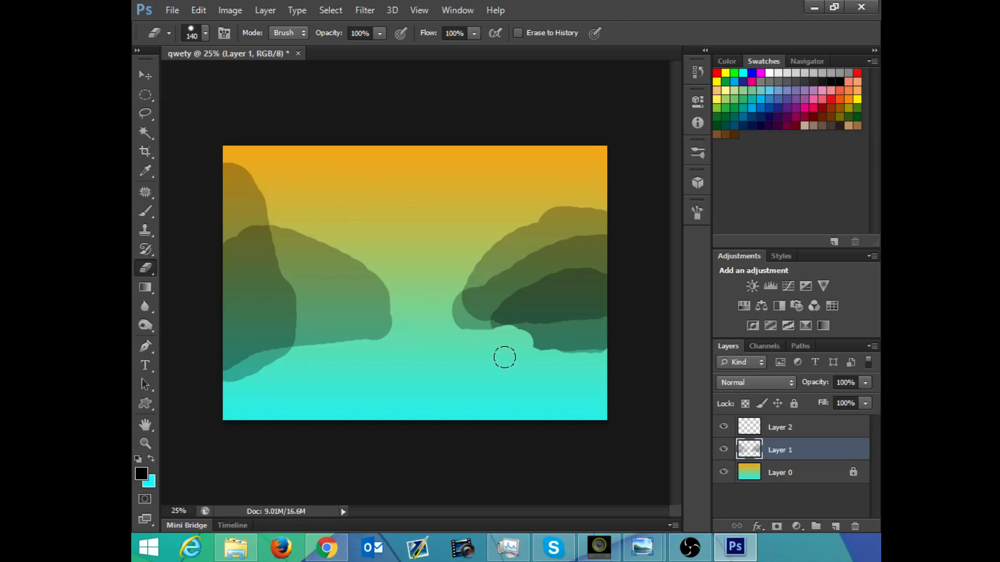
key(ctrl+z)
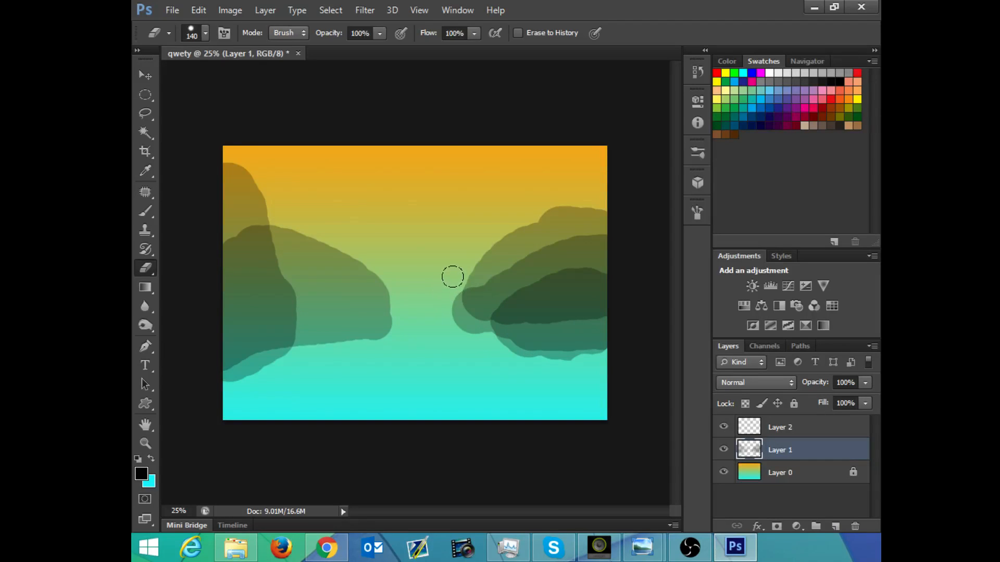
mouse_move(453, 276)
mouse_down()
mouse_move(447, 321)
mouse_move(479, 350)
mouse_move(614, 357)
mouse_move(484, 350)
mouse_up()
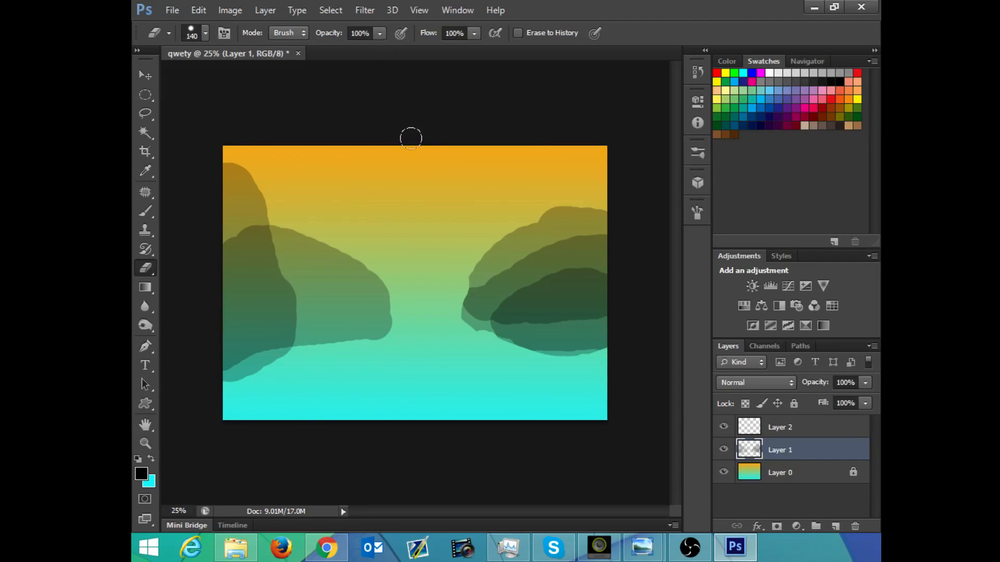
Step: Erase along the upper slopes of the left-hand hills to make their outline more irregular, undoing the stroke along the underside
key(b)
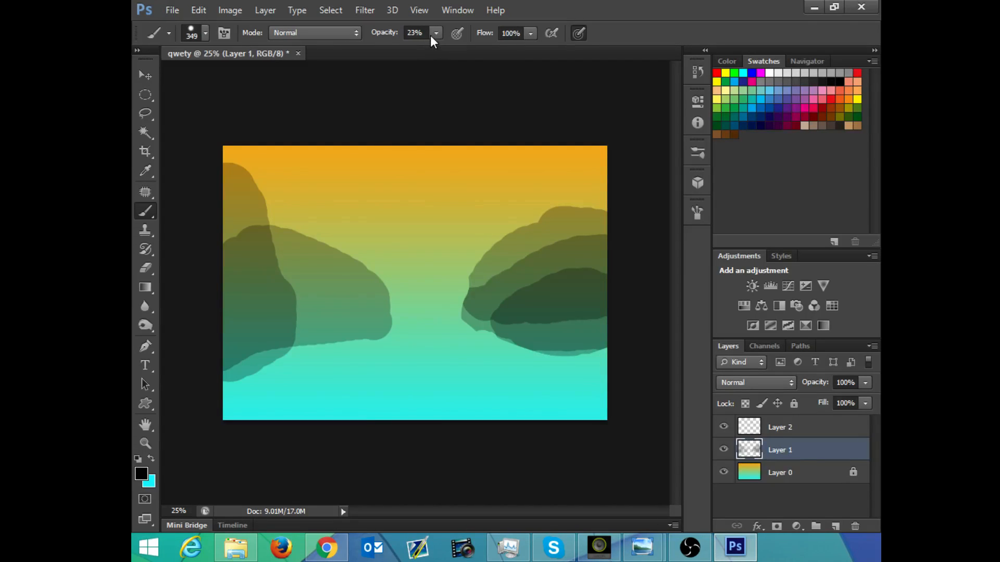
key(e)
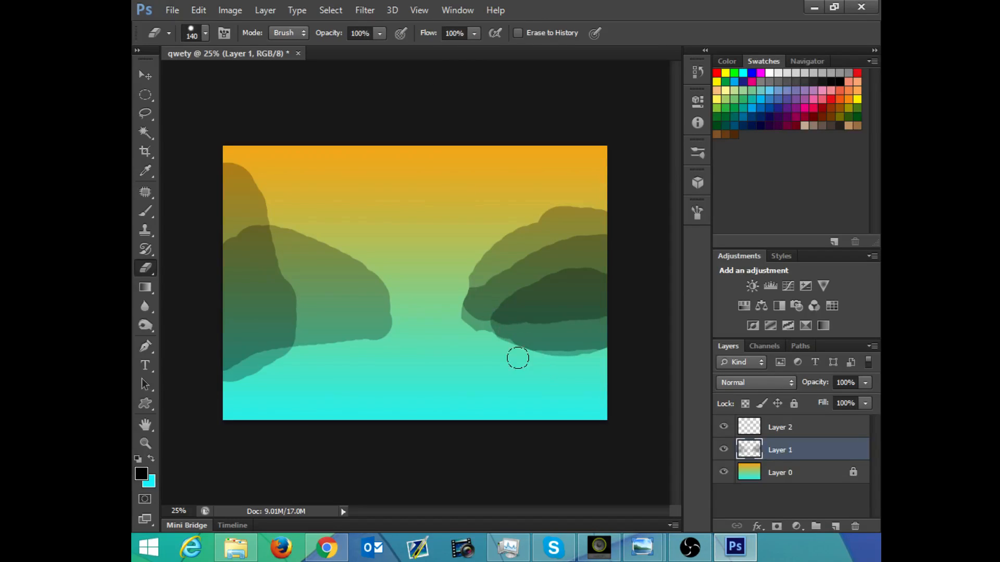
mouse_move(279, 379)
mouse_down()
mouse_move(304, 356)
mouse_move(388, 343)
mouse_up()
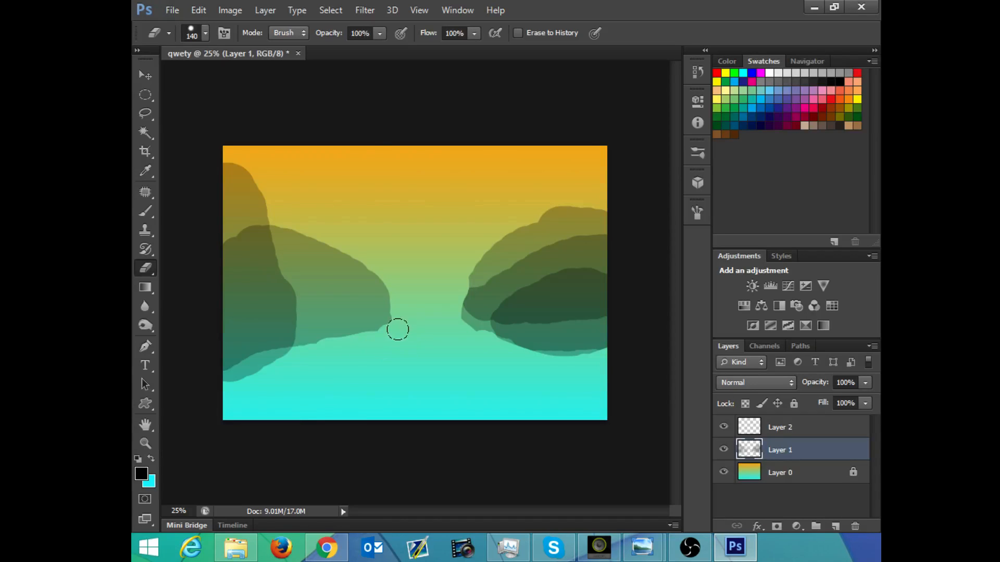
key(ctrl+z)
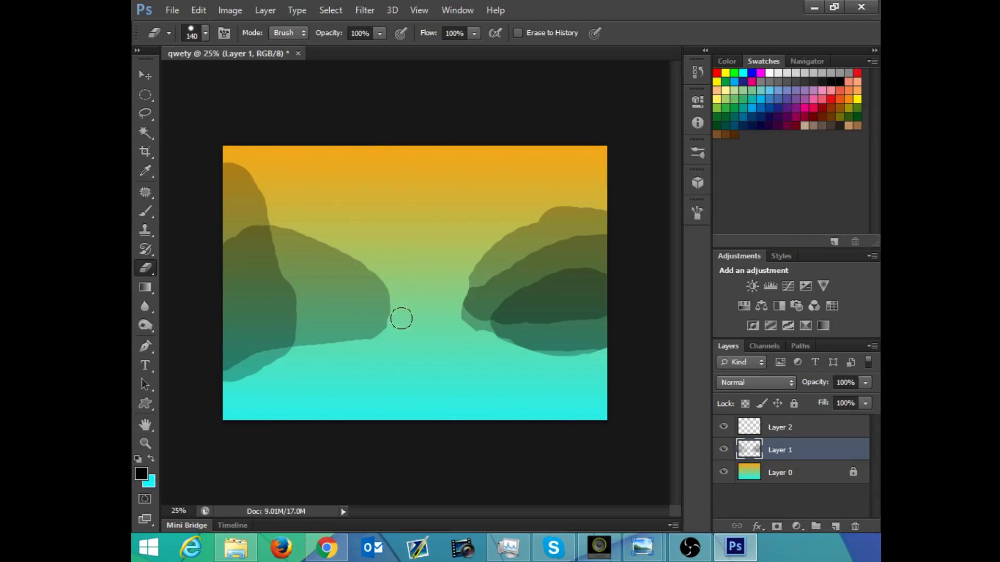
mouse_move(395, 292)
mouse_down()
mouse_move(364, 248)
mouse_move(411, 306)
mouse_up()
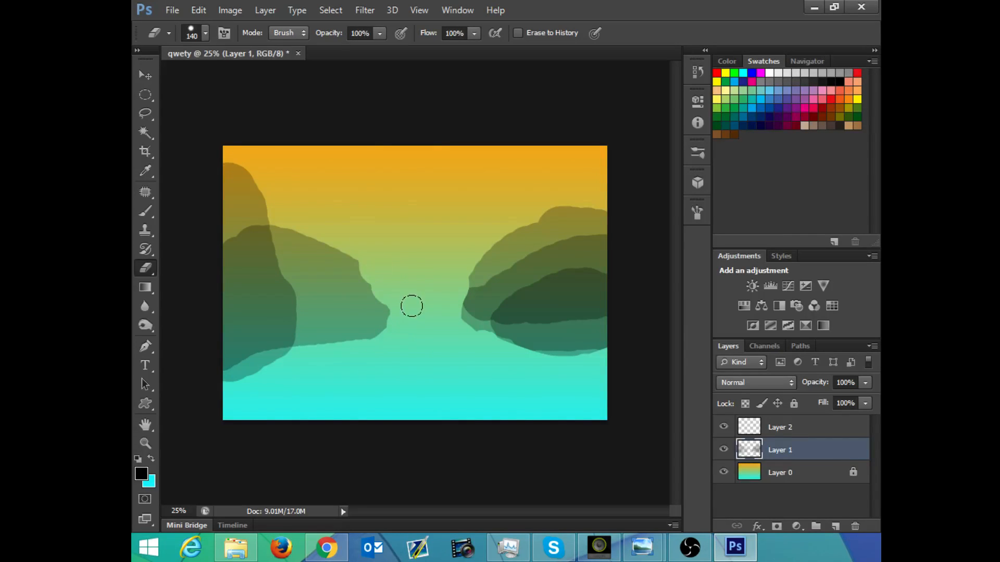
mouse_move(344, 234)
mouse_down()
mouse_move(374, 269)
mouse_move(356, 247)
mouse_move(293, 221)
mouse_move(372, 241)
mouse_move(363, 233)
mouse_move(285, 217)
mouse_move(256, 162)
mouse_move(266, 194)
mouse_move(248, 163)
mouse_move(220, 154)
mouse_move(252, 180)
mouse_up()
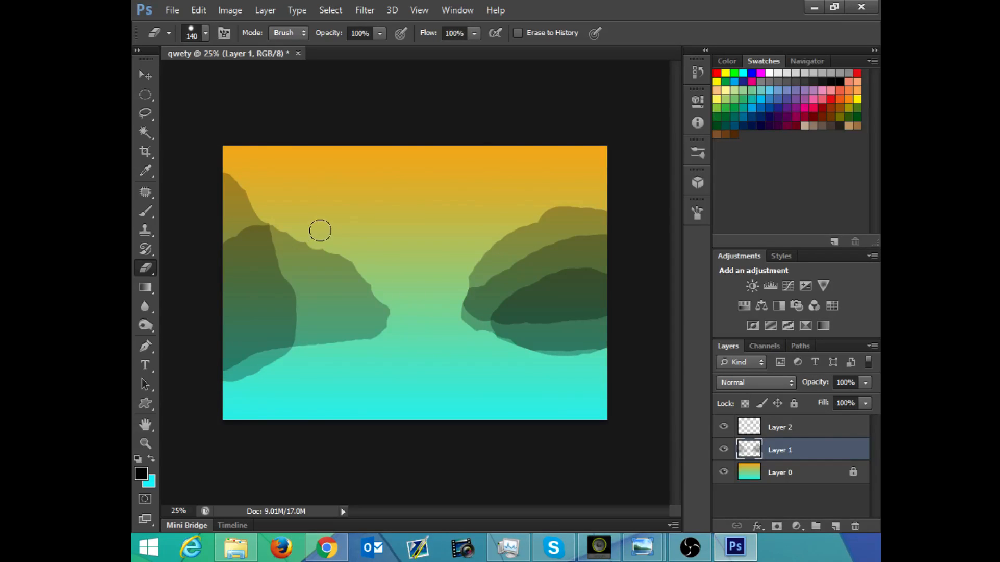
Step: Flatten the 140 px eraser tip to 12% roundness at a 43° angle, with 25% spacing
right_click(314, 203)
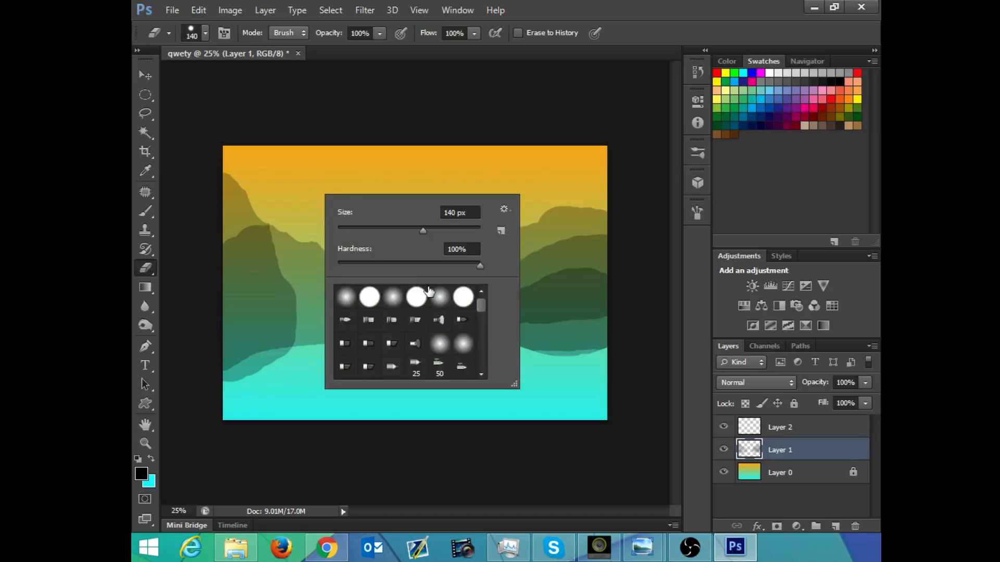
mouse_move(482, 292)
mouse_down()
mouse_move(485, 336)
mouse_move(482, 284)
mouse_up()
click(698, 215)
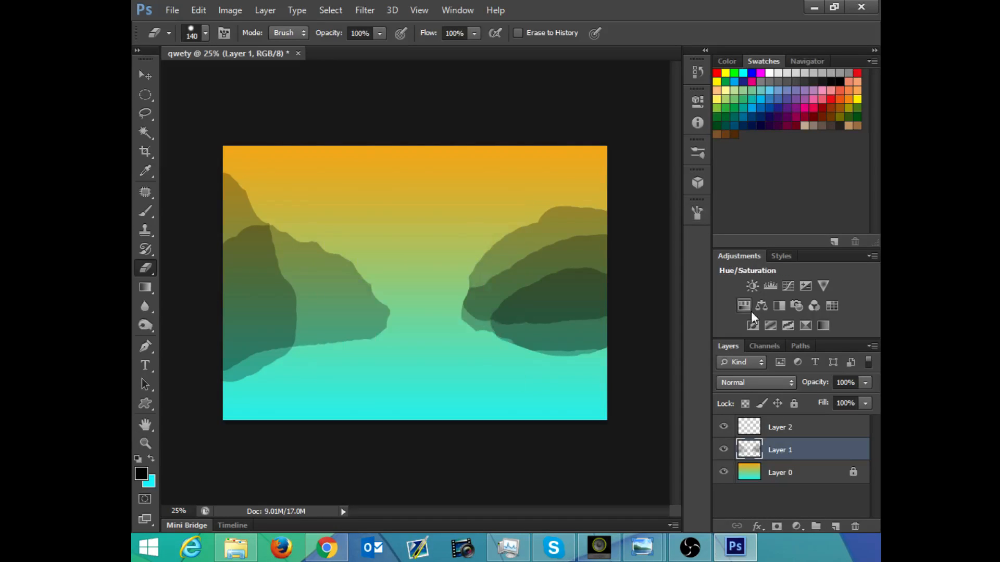
click(698, 214)
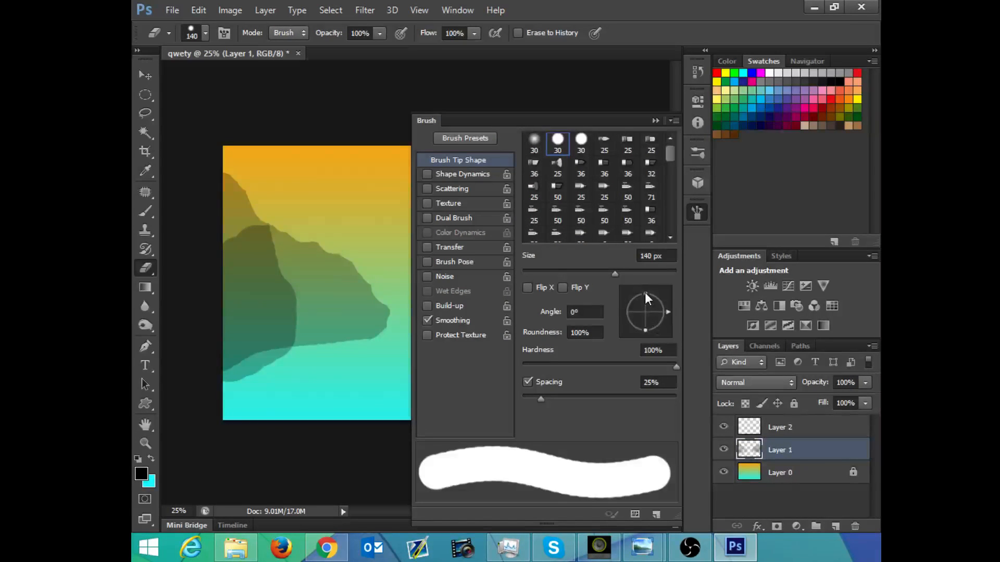
mouse_move(645, 292)
mouse_down()
mouse_move(646, 311)
mouse_move(661, 296)
mouse_up()
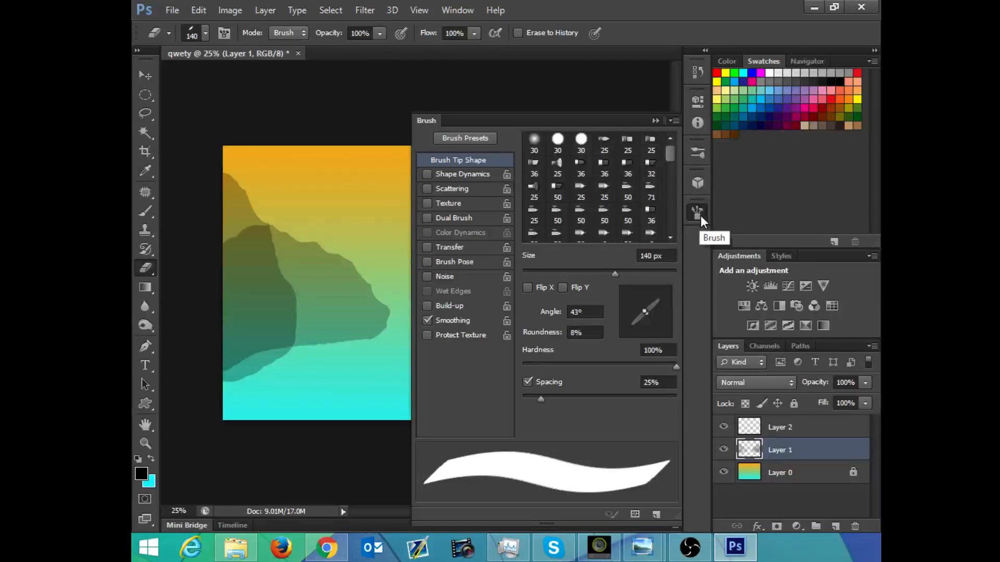
mouse_move(642, 308)
mouse_down()
mouse_move(635, 294)
mouse_move(643, 311)
mouse_up()
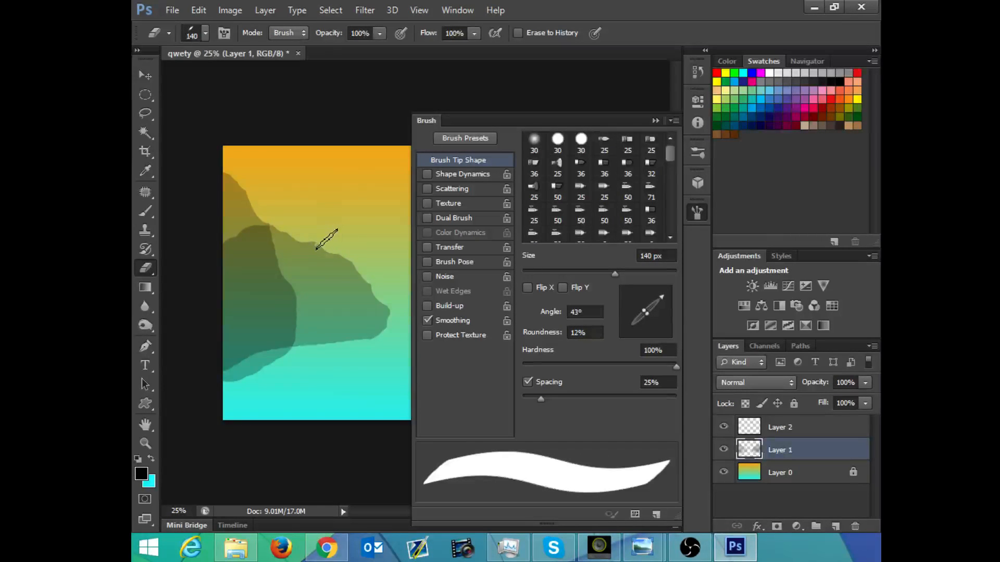
Step: Carve jagged notches into the left-hand hill's descending slope with the flattened eraser, undoing the diagonal cut along its underside
mouse_move(327, 239)
mouse_down()
mouse_move(365, 257)
mouse_move(404, 310)
mouse_up()
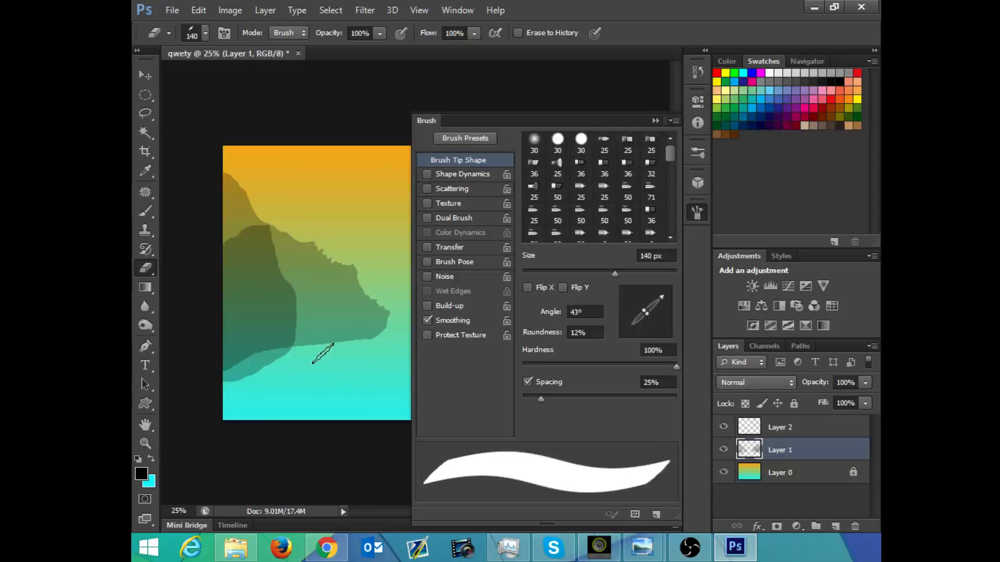
drag(323, 354, 402, 329)
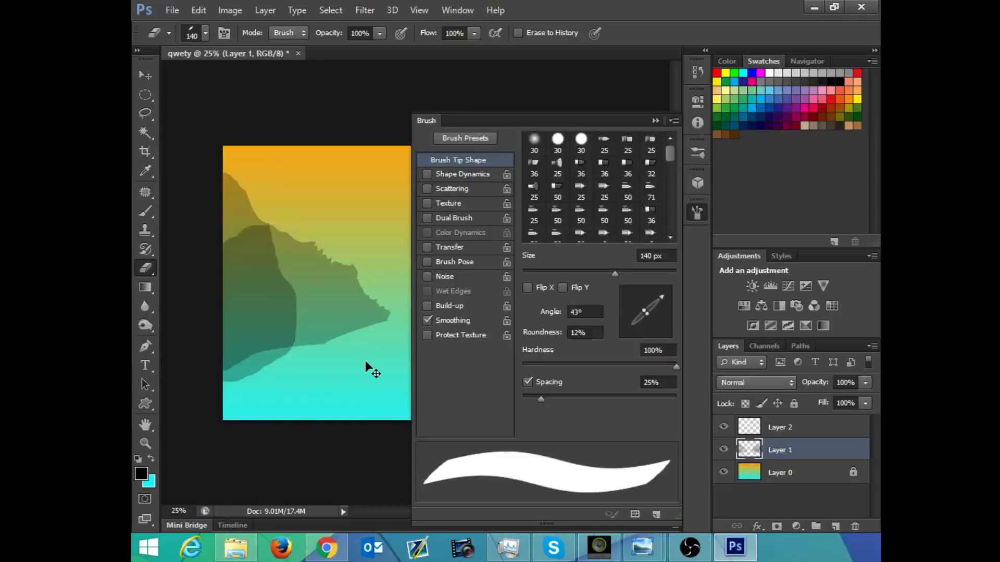
key(ctrl+z)
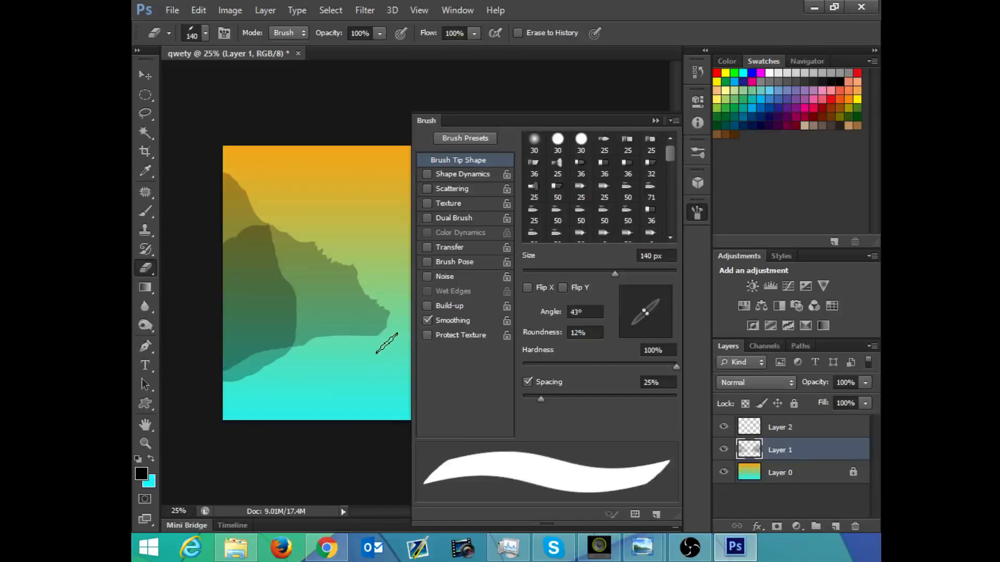
Step: Rotate the flattened 140 px eraser tip to a 133° angle
click(656, 120)
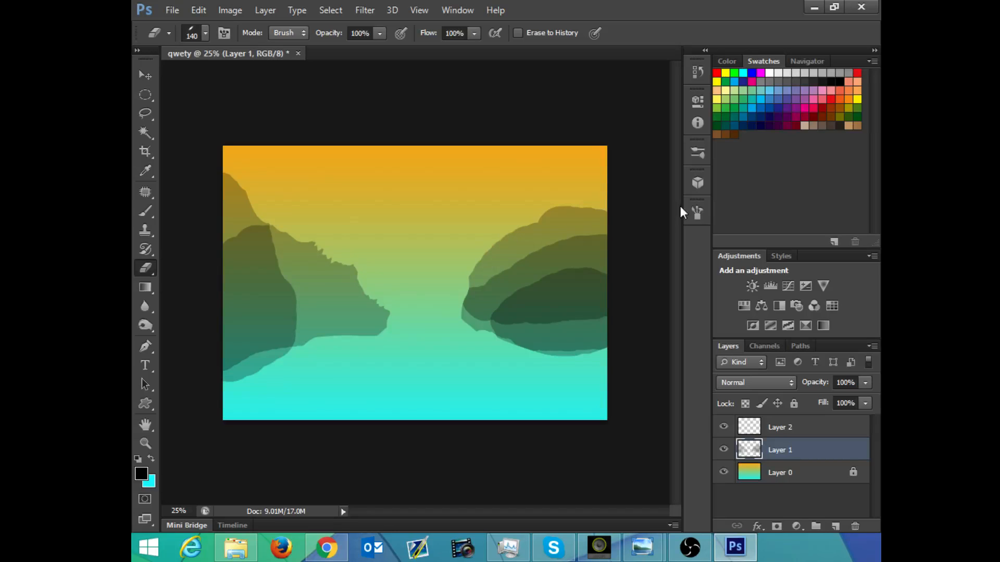
click(697, 213)
mouse_move(659, 293)
mouse_down()
mouse_move(643, 281)
mouse_move(626, 289)
mouse_move(636, 284)
mouse_move(618, 277)
mouse_up()
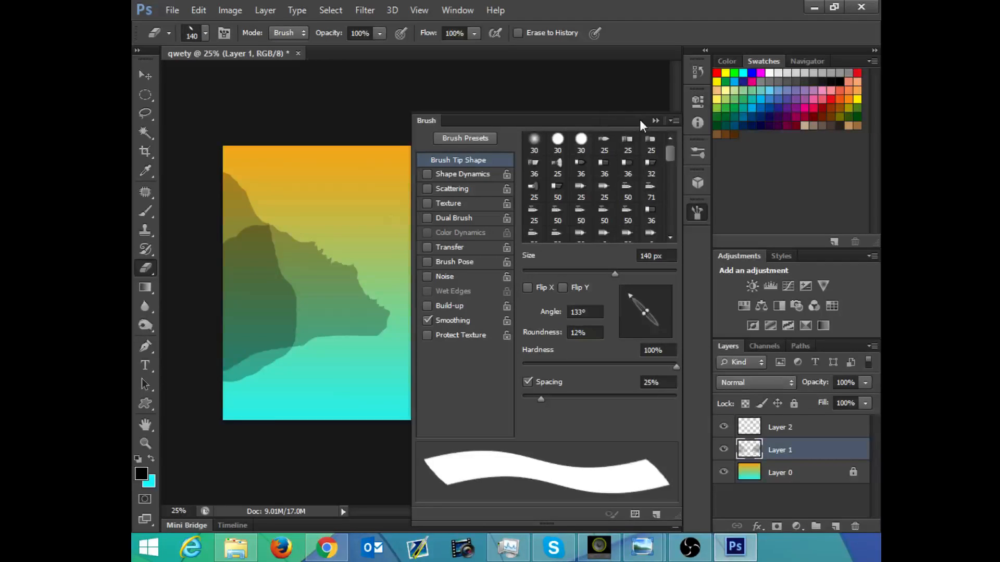
click(656, 120)
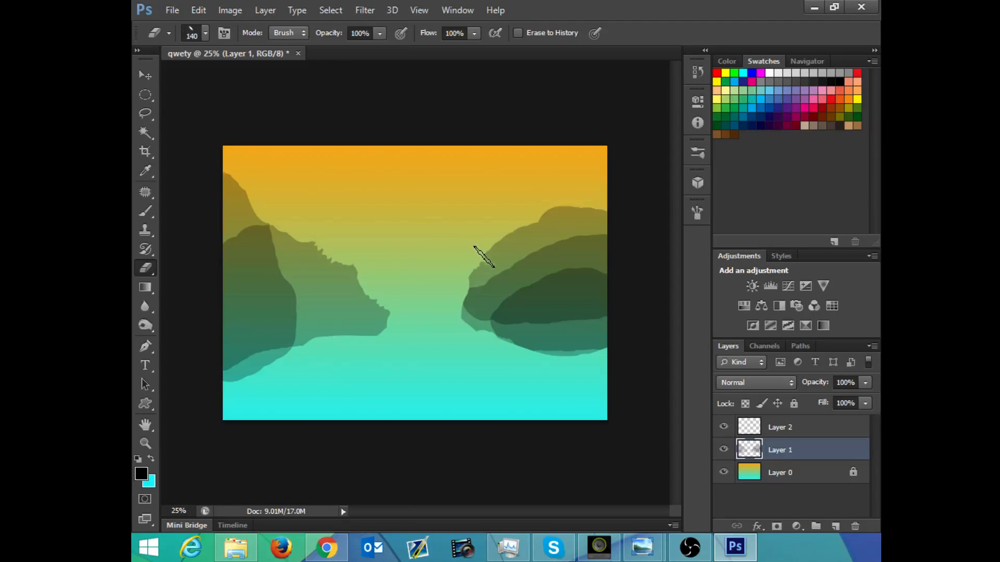
Step: Carve jagged notches into the upper inner slope of the right-hand hills and trim their underside on Layer 1
mouse_move(484, 257)
mouse_down()
mouse_move(504, 230)
mouse_move(508, 248)
mouse_move(576, 201)
mouse_up()
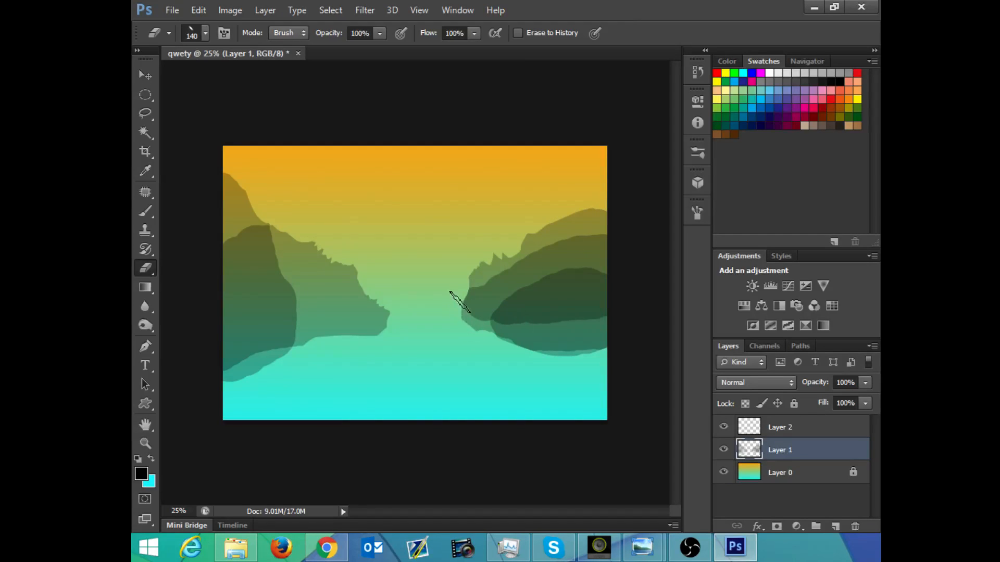
mouse_move(460, 303)
mouse_down()
mouse_move(490, 343)
mouse_move(478, 340)
mouse_move(540, 357)
mouse_move(614, 355)
mouse_up()
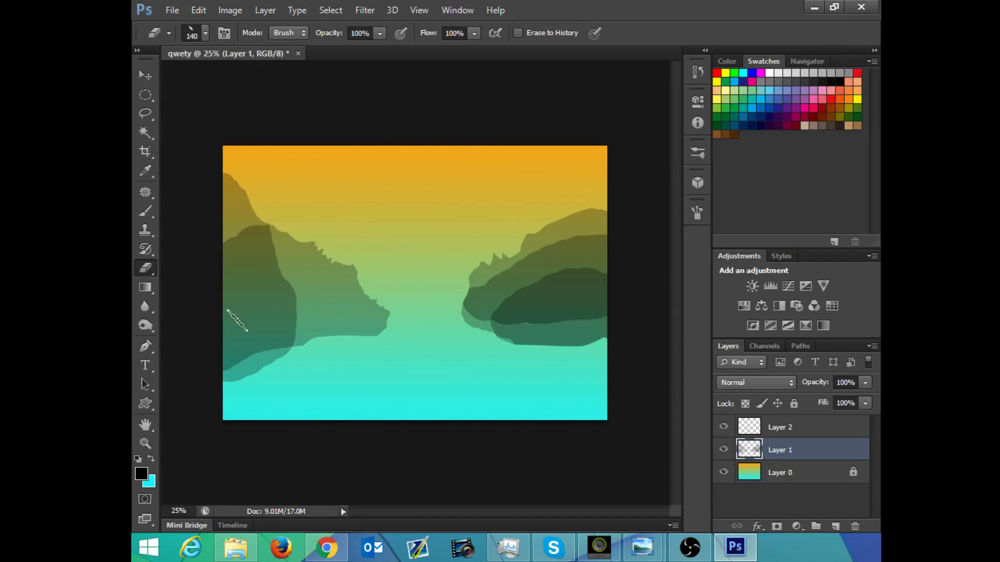
click(693, 215)
click(694, 218)
Step: Make Layer 2 the active layer for painting
click(787, 425)
click(777, 452)
click(774, 437)
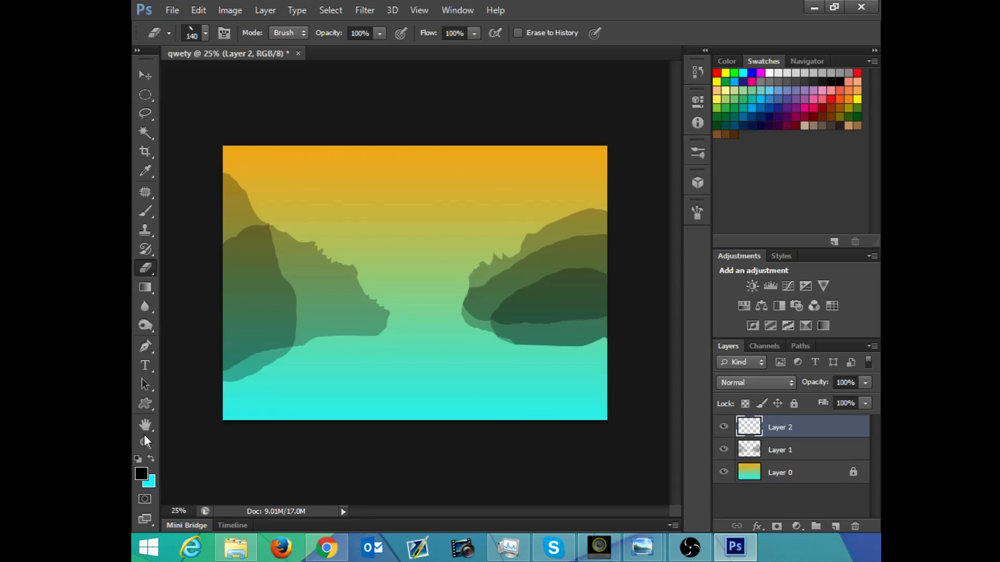
Step: Change the foreground color to a dark olive-brown, lowering its saturation to 40%
click(141, 474)
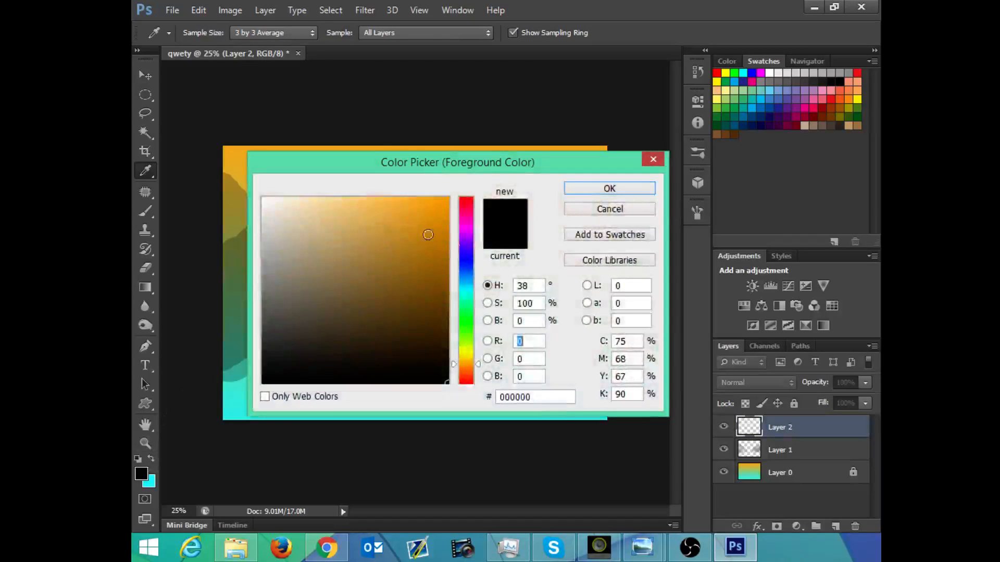
click(488, 321)
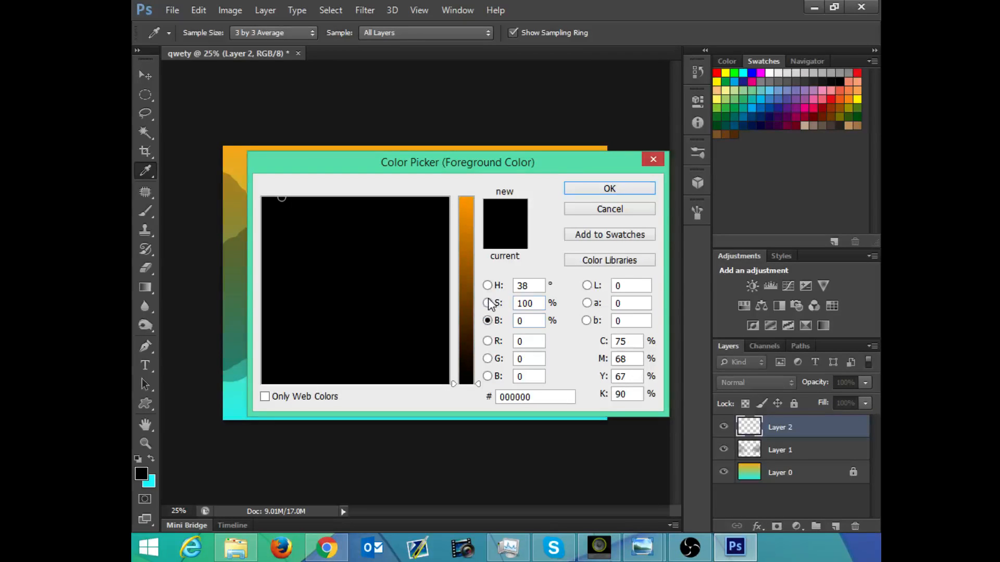
click(488, 303)
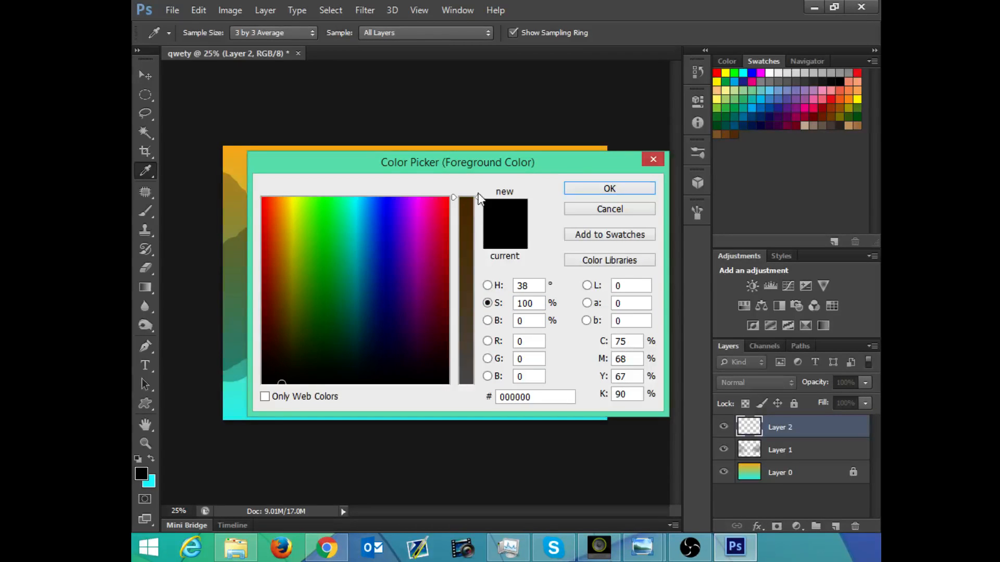
click(489, 342)
click(489, 358)
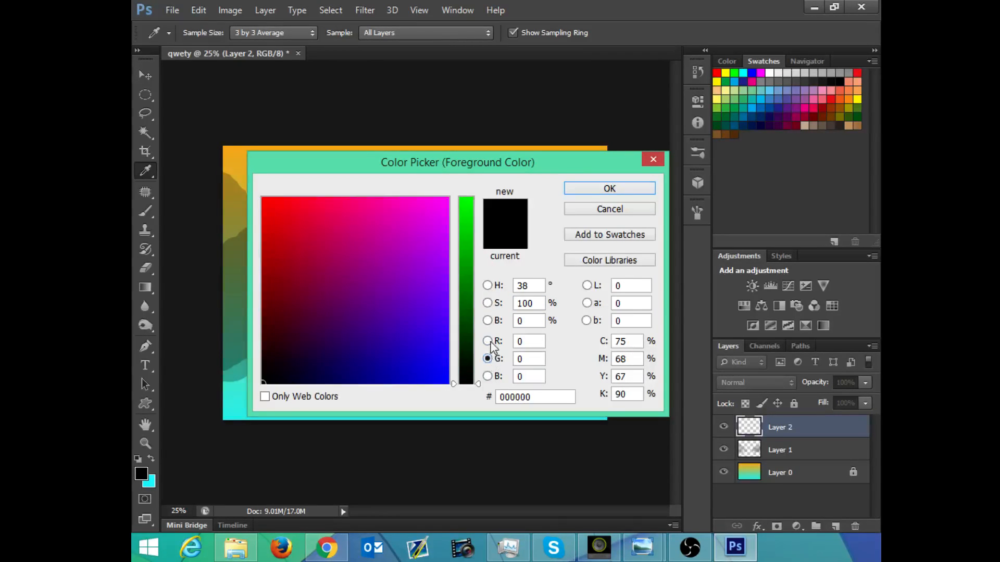
click(489, 342)
click(490, 374)
click(492, 320)
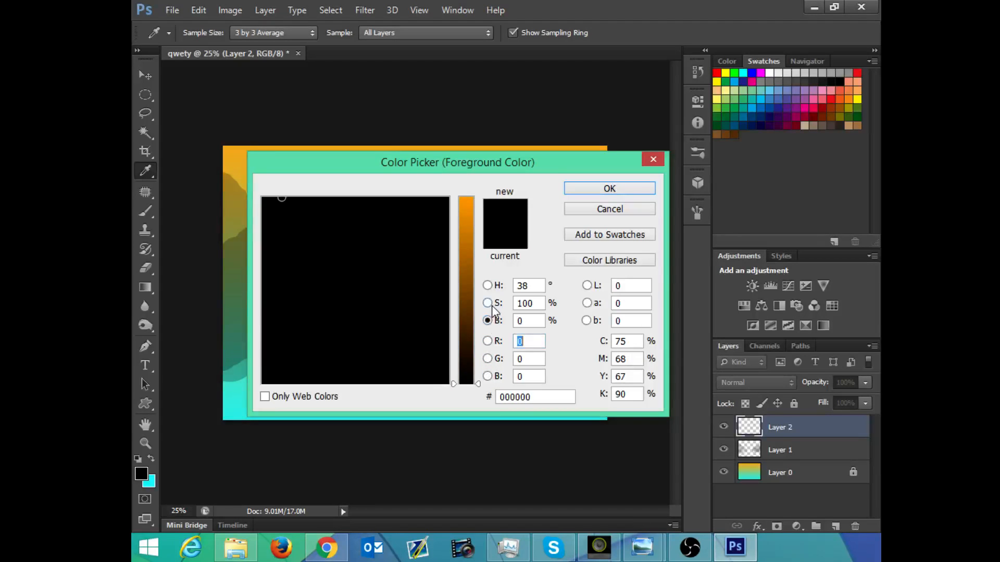
click(488, 304)
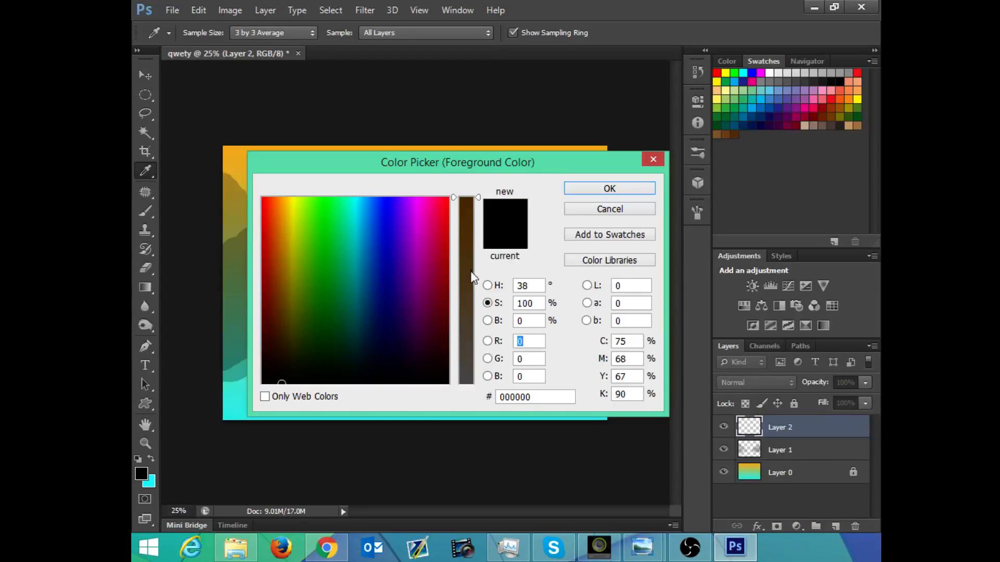
drag(472, 276, 465, 324)
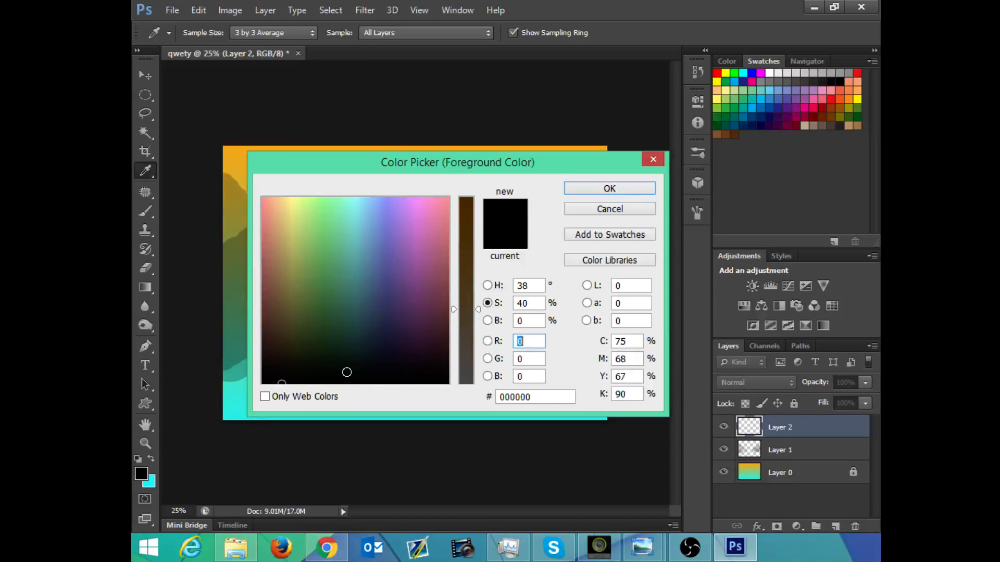
mouse_move(285, 378)
mouse_down()
mouse_move(284, 337)
mouse_move(286, 351)
mouse_move(272, 355)
mouse_move(293, 309)
mouse_move(296, 342)
mouse_up()
click(632, 191)
Step: Set the Brush tool's tip to 123 px with 12% roundness at a 42° angle
key(e)
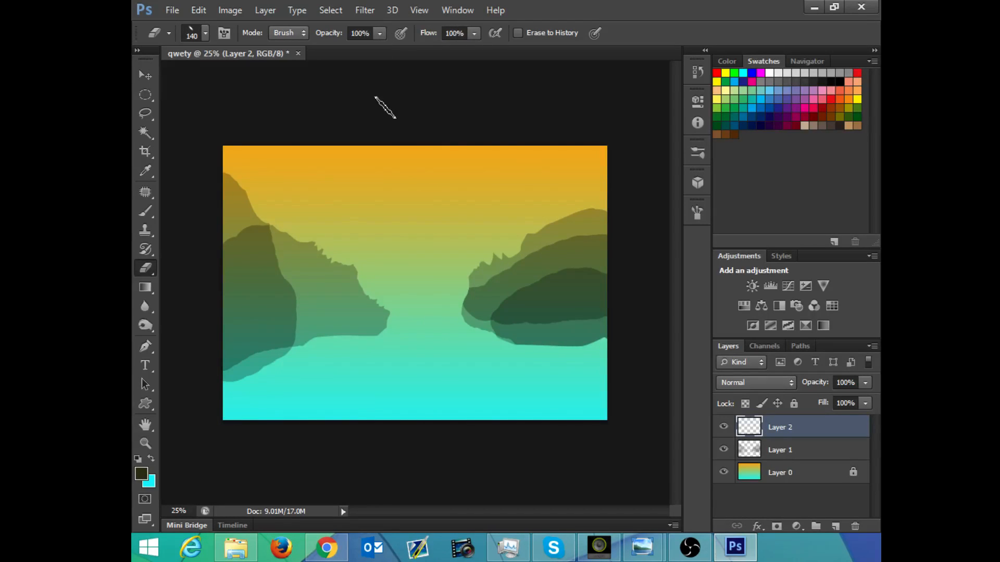
key(b)
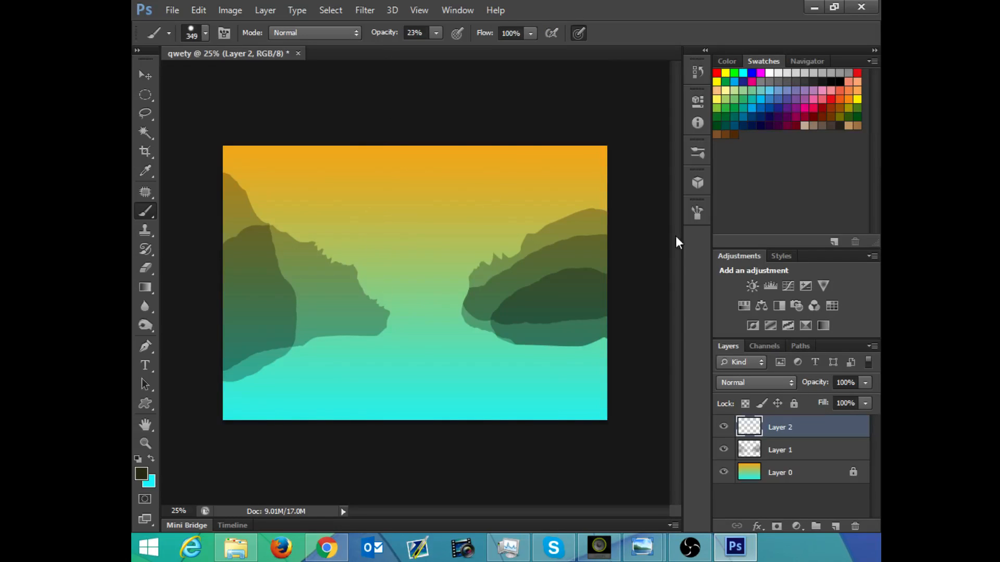
click(698, 213)
mouse_move(654, 295)
mouse_down()
mouse_move(645, 314)
mouse_move(668, 302)
mouse_move(646, 307)
mouse_up()
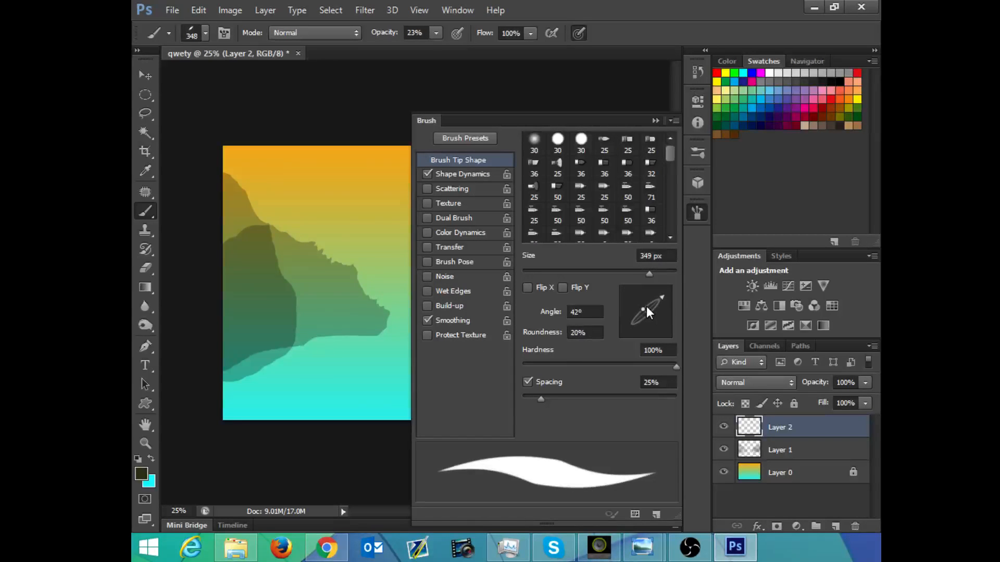
drag(588, 273, 585, 276)
drag(650, 312, 649, 310)
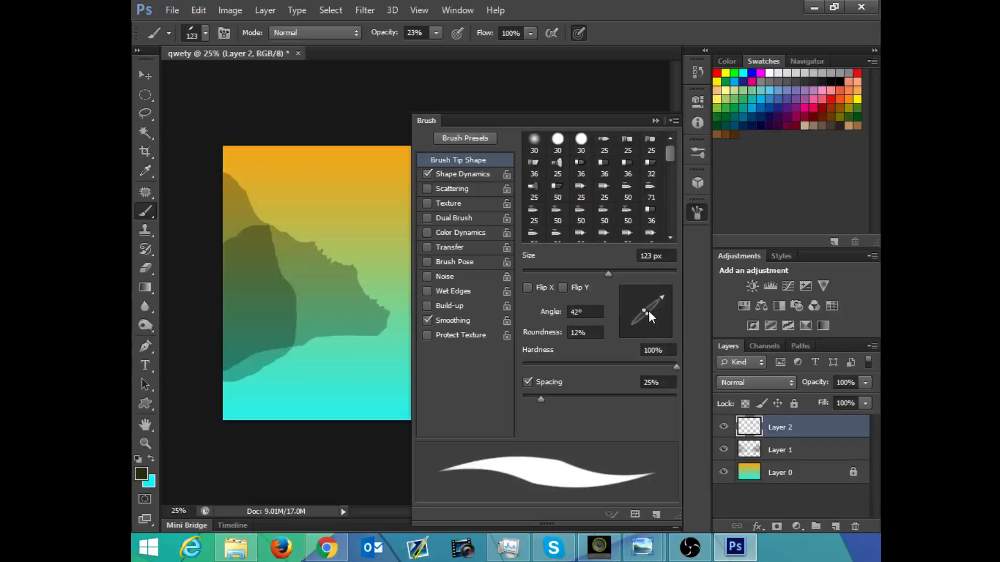
Step: Try a test stroke with the flattened brush beneath the left-hand hills, and undo it
right_click(344, 356)
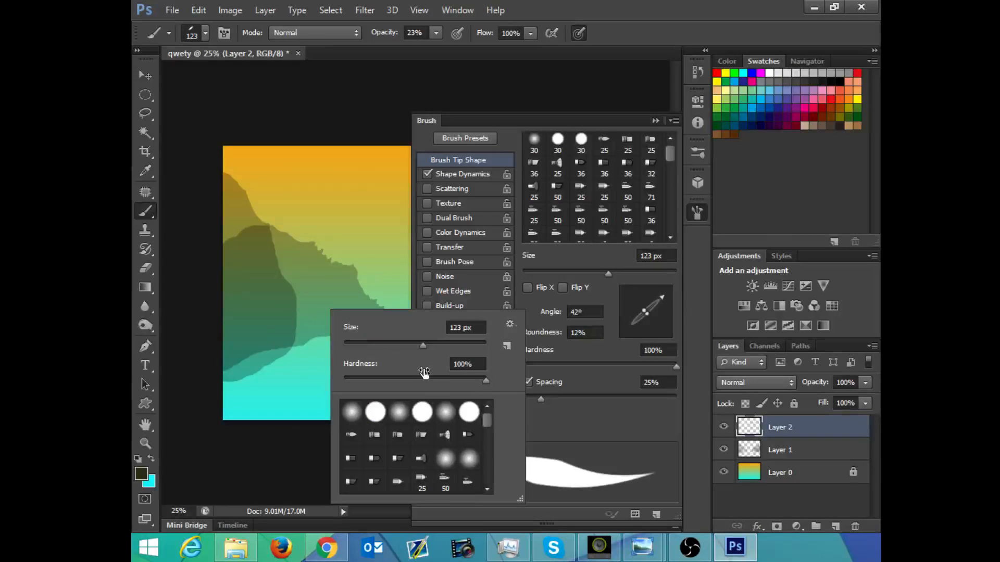
drag(292, 350, 341, 369)
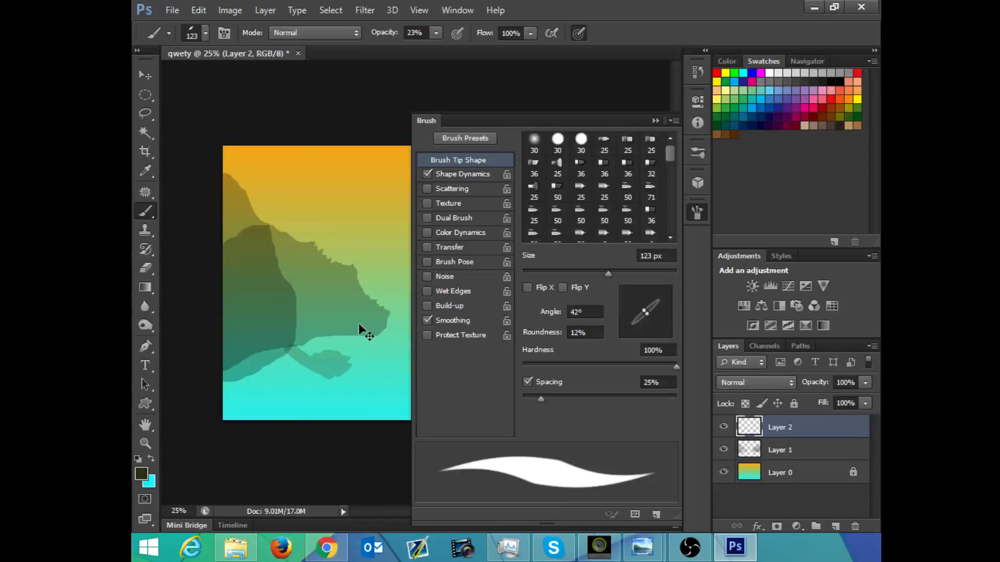
key(ctrl+z)
Step: Paint a dark rectangular frame between the hills down to the canvas's lower edge, and fill it with cyan strokes at 23% opacity
click(655, 119)
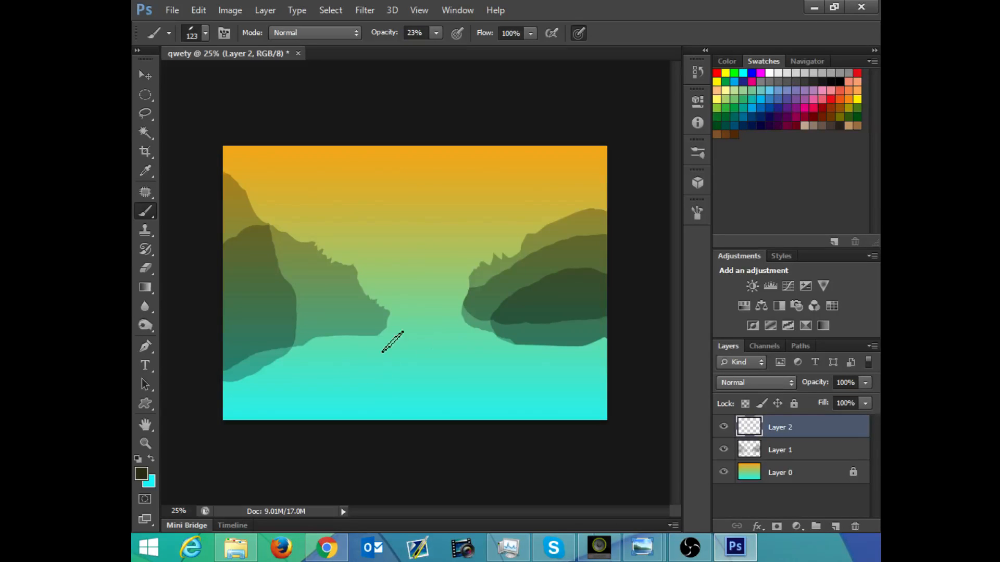
drag(376, 335, 462, 335)
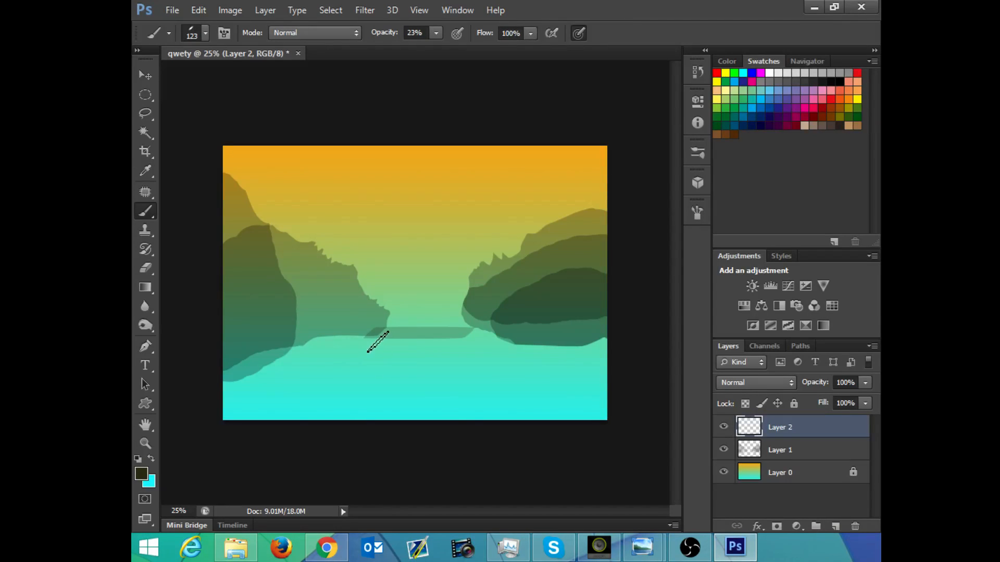
mouse_move(374, 344)
mouse_down()
mouse_move(382, 418)
mouse_move(379, 340)
mouse_move(453, 350)
mouse_move(467, 333)
mouse_move(463, 445)
mouse_up()
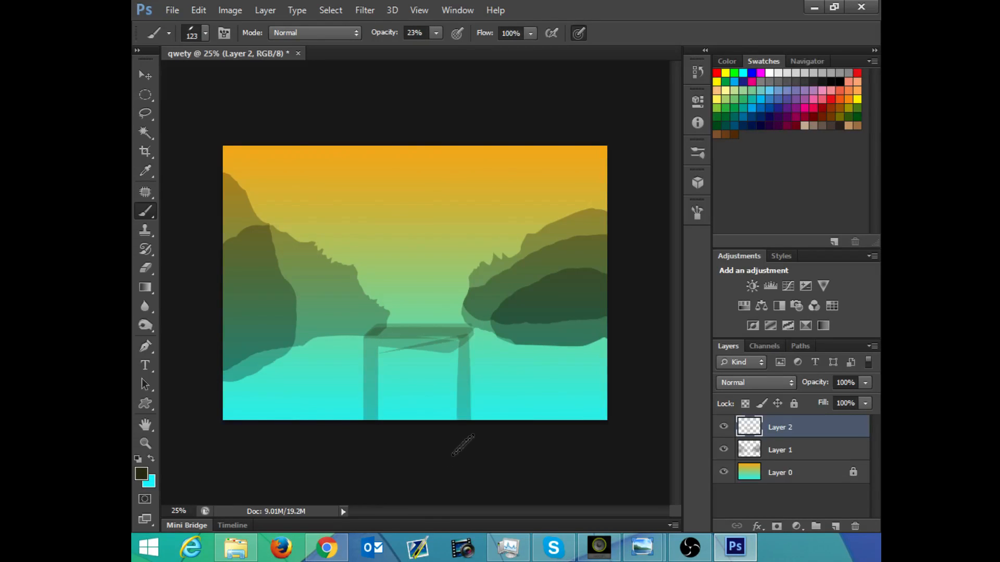
mouse_move(466, 336)
mouse_down()
mouse_move(454, 399)
mouse_move(403, 419)
mouse_move(445, 414)
mouse_move(437, 382)
mouse_move(388, 422)
mouse_move(427, 392)
mouse_move(446, 415)
mouse_move(445, 360)
mouse_move(418, 407)
mouse_move(414, 387)
mouse_move(404, 398)
mouse_move(401, 345)
mouse_move(380, 406)
mouse_move(398, 353)
mouse_move(377, 338)
mouse_move(457, 348)
mouse_move(426, 413)
mouse_move(439, 373)
mouse_move(389, 419)
mouse_move(364, 385)
mouse_move(409, 335)
mouse_move(384, 345)
mouse_move(461, 339)
mouse_move(414, 347)
mouse_move(437, 351)
mouse_move(410, 366)
mouse_move(454, 378)
mouse_move(414, 388)
mouse_move(434, 371)
mouse_move(397, 411)
mouse_move(451, 415)
mouse_move(403, 423)
mouse_move(442, 391)
mouse_move(432, 428)
mouse_move(397, 372)
mouse_move(381, 365)
mouse_move(372, 380)
mouse_move(379, 405)
mouse_move(429, 420)
mouse_move(459, 365)
mouse_move(460, 409)
mouse_move(458, 351)
mouse_move(419, 338)
mouse_up()
key(x)
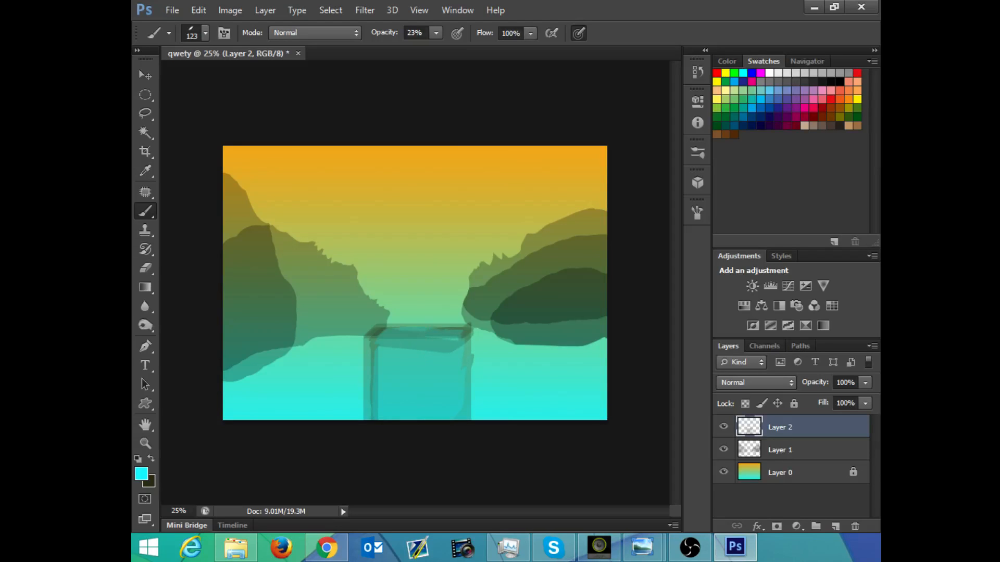
mouse_move(407, 391)
mouse_down()
mouse_move(407, 345)
mouse_move(384, 353)
mouse_move(434, 344)
mouse_move(408, 361)
mouse_move(440, 358)
mouse_move(407, 370)
mouse_move(443, 379)
mouse_move(421, 407)
mouse_move(449, 423)
mouse_move(455, 403)
mouse_move(428, 375)
mouse_move(443, 350)
mouse_up()
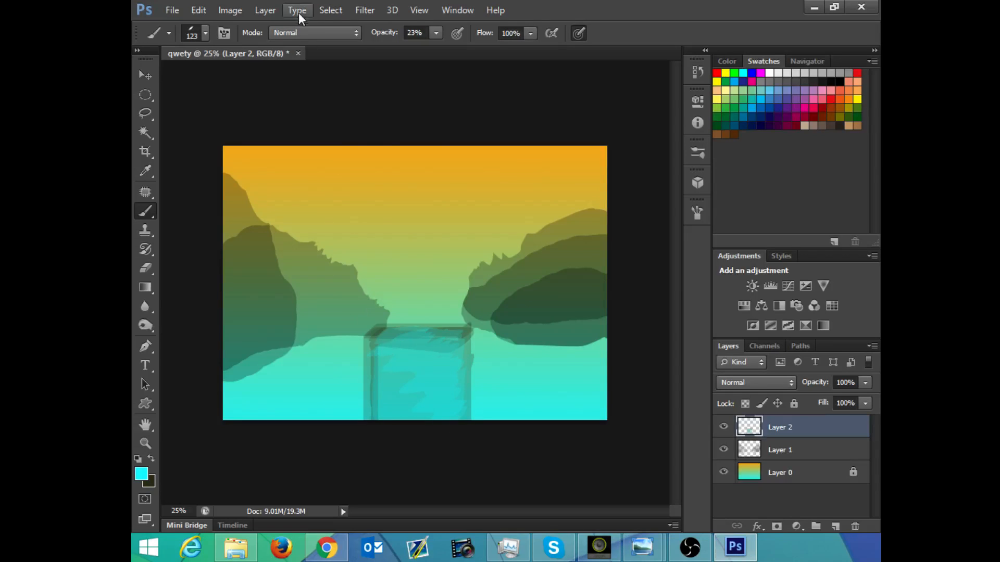
Step: Switch the brush to Screen mode and paint brighter cyan streaks across the inside of the rectangular frame
click(299, 31)
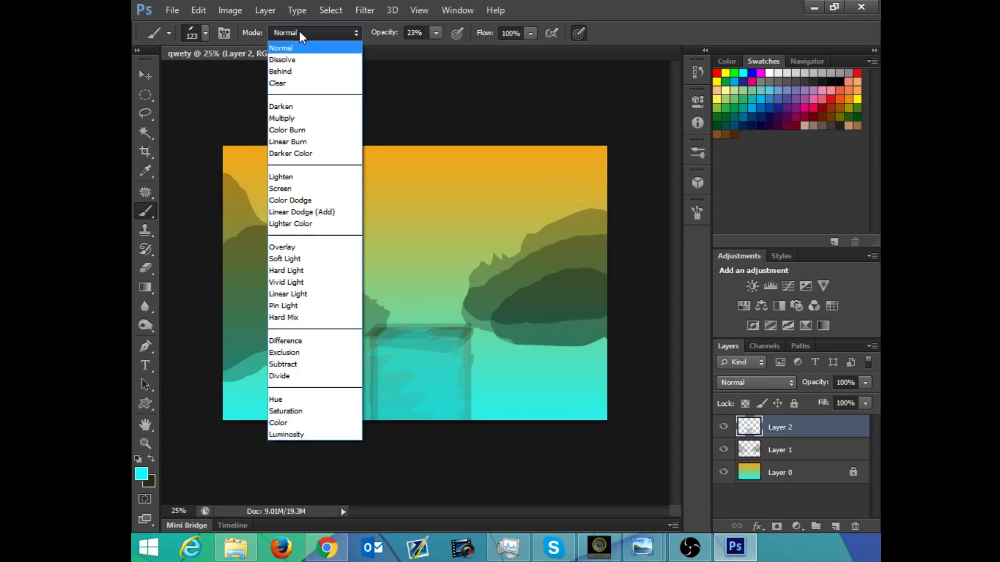
click(293, 189)
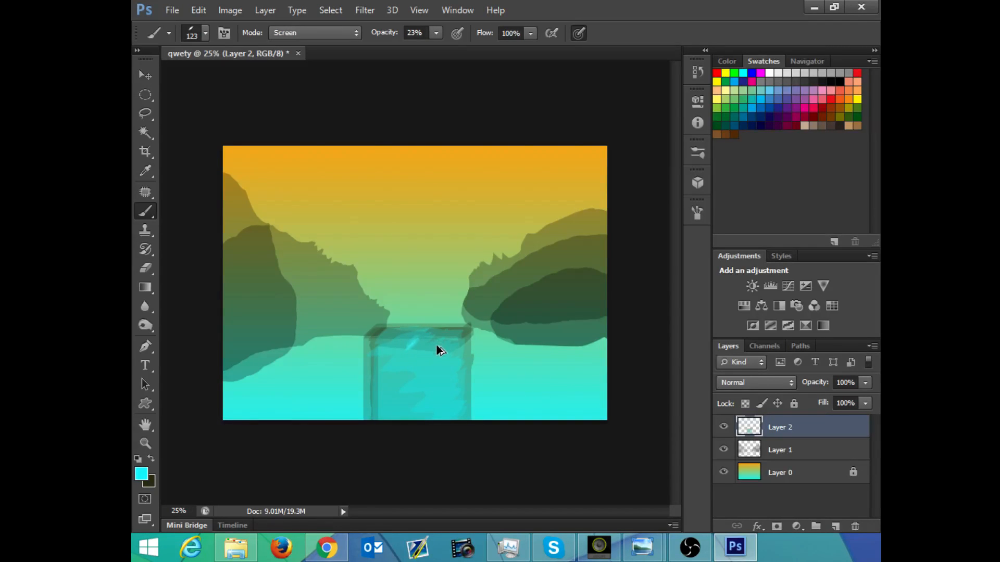
mouse_move(415, 353)
mouse_down()
mouse_move(411, 342)
mouse_move(433, 355)
mouse_up()
mouse_move(403, 386)
mouse_down()
mouse_move(408, 406)
mouse_move(464, 408)
mouse_up()
mouse_move(425, 354)
mouse_down()
mouse_move(418, 345)
mouse_move(453, 346)
mouse_move(417, 342)
mouse_move(448, 343)
mouse_move(375, 383)
mouse_up()
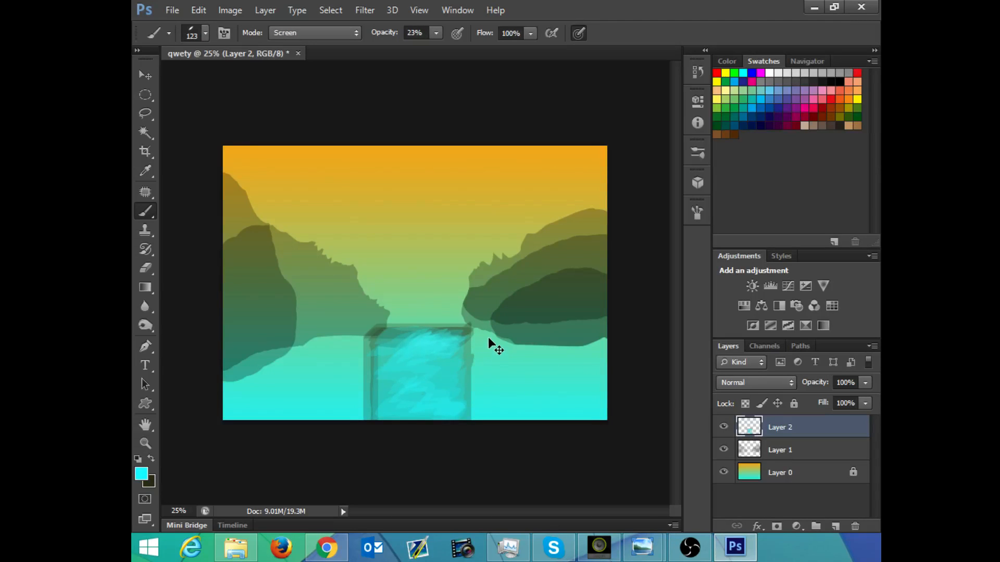
Step: Free-transform the painted water block on Layer 2, moving it up between the hills and enlarging it to about 179% wide and 184% high
key(ctrl+t)
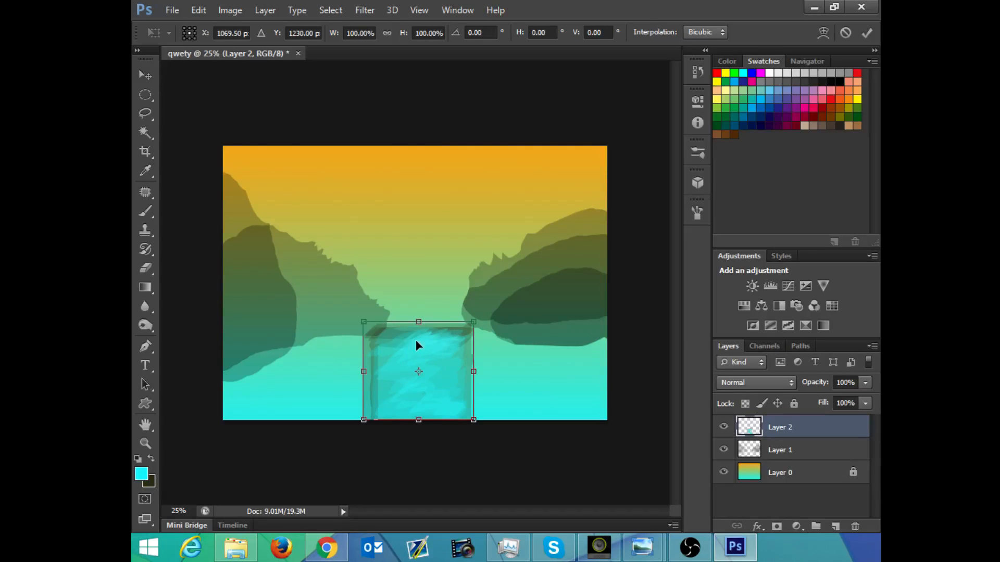
drag(417, 344, 414, 299)
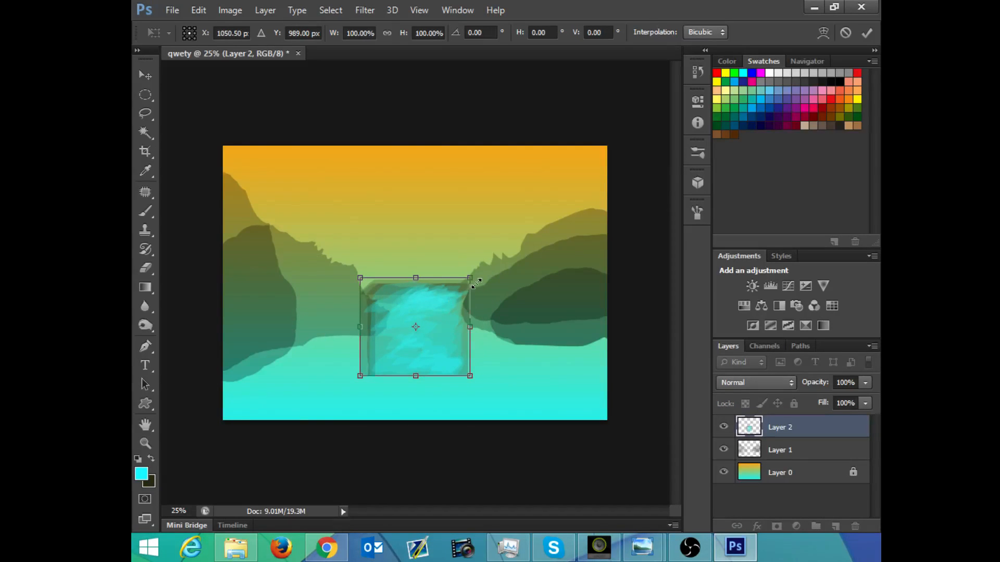
drag(470, 278, 458, 295)
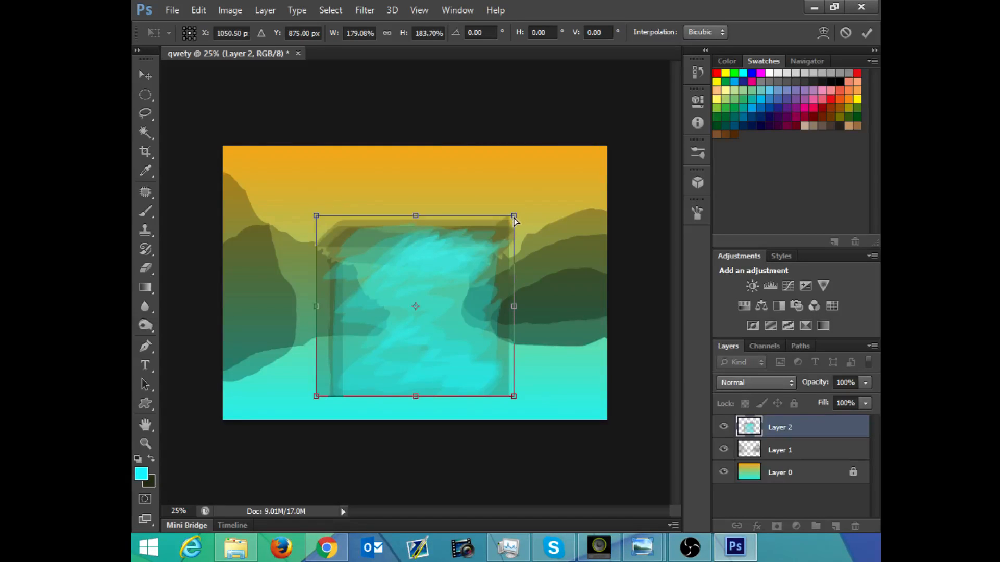
Step: Distort the water block into a perspective trapezoid, spreading its lower corners beyond the canvas sides and lowering its narrow upper edge
drag(515, 219, 358, 214)
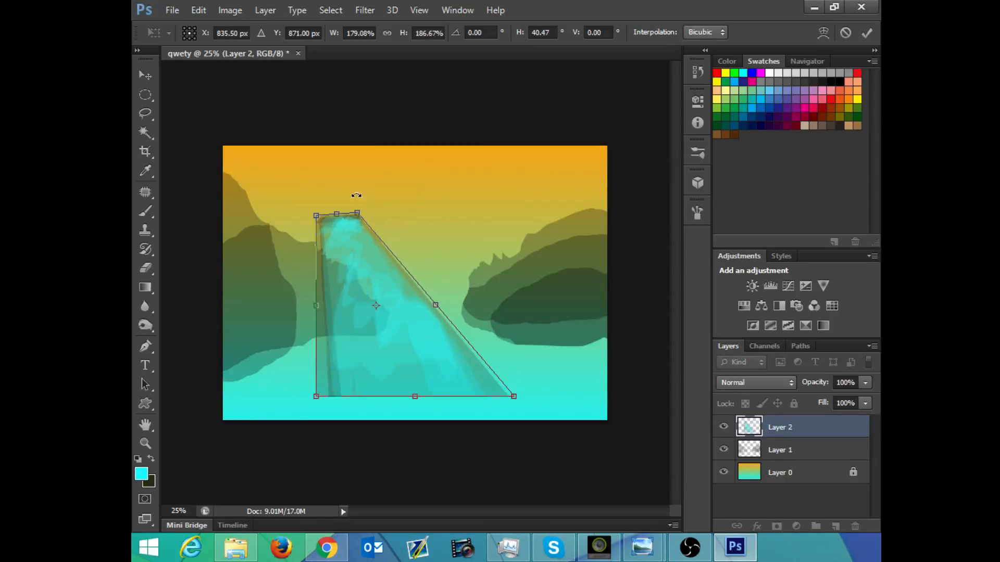
drag(514, 399, 667, 407)
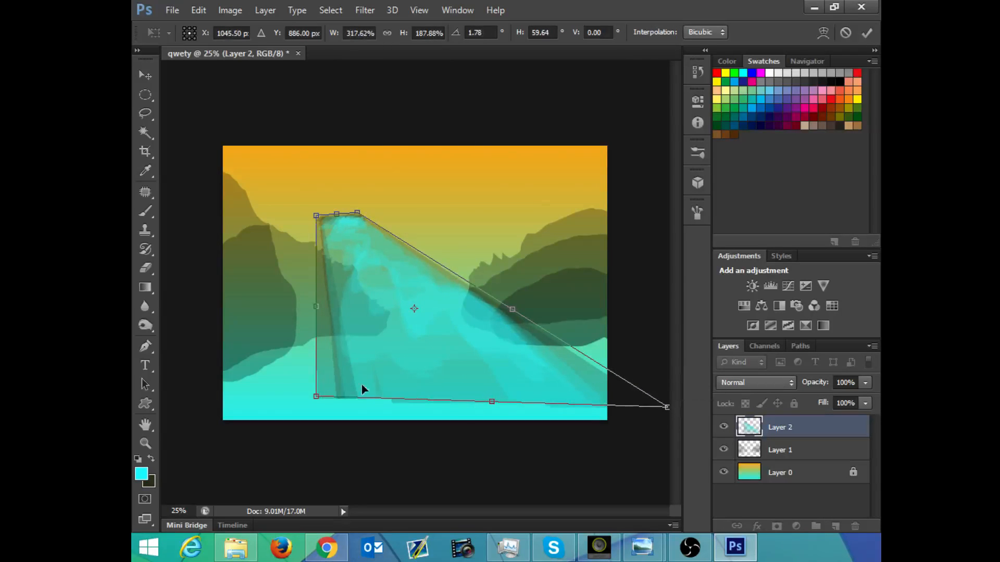
drag(318, 401, 144, 388)
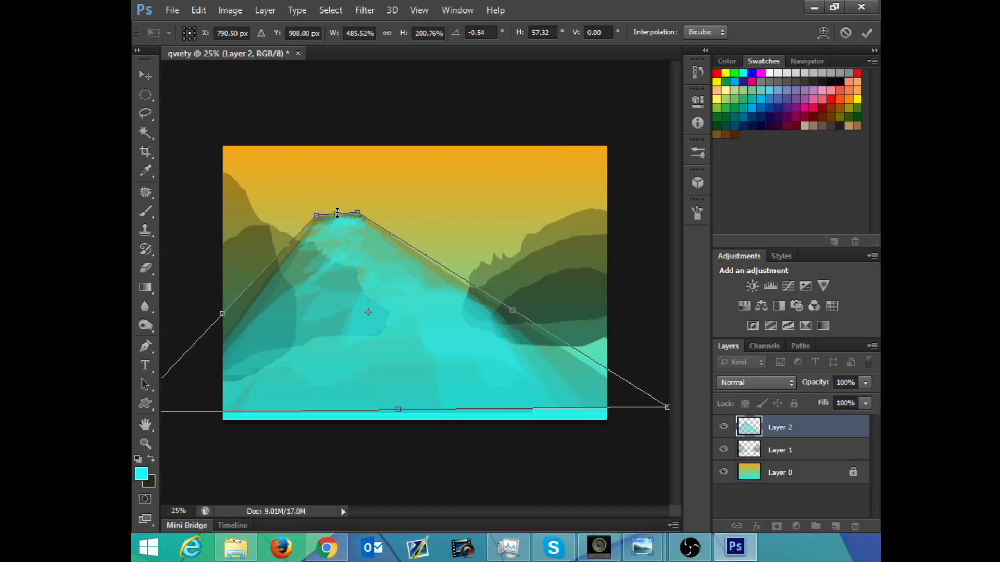
drag(337, 213, 353, 276)
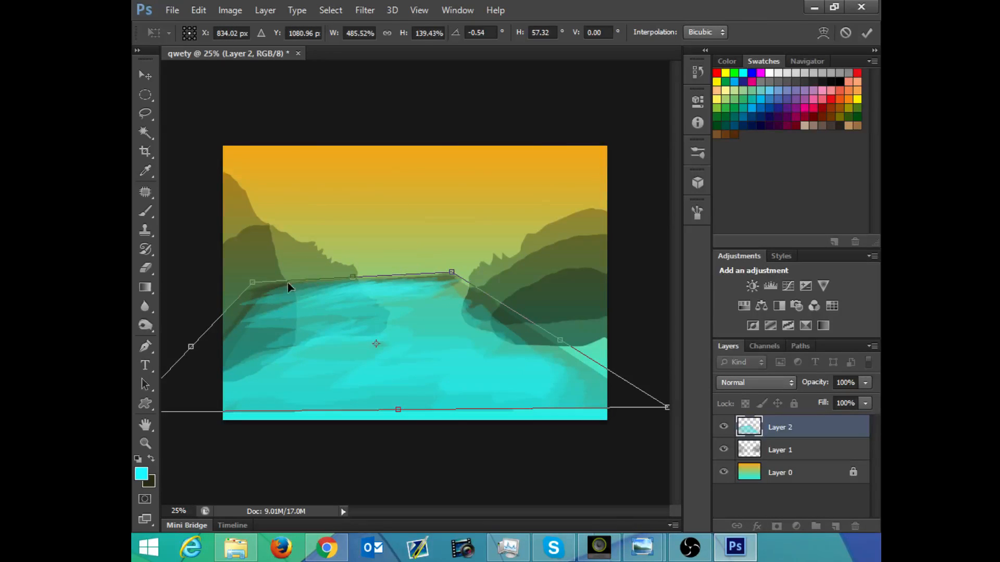
Step: Distort the water block so its upper edge lies level at the hills' base and its sides extend beyond the canvas, and apply the transform
drag(253, 289, 407, 333)
drag(272, 338, 357, 325)
drag(539, 331, 505, 326)
drag(588, 369, 701, 360)
drag(486, 414, 480, 426)
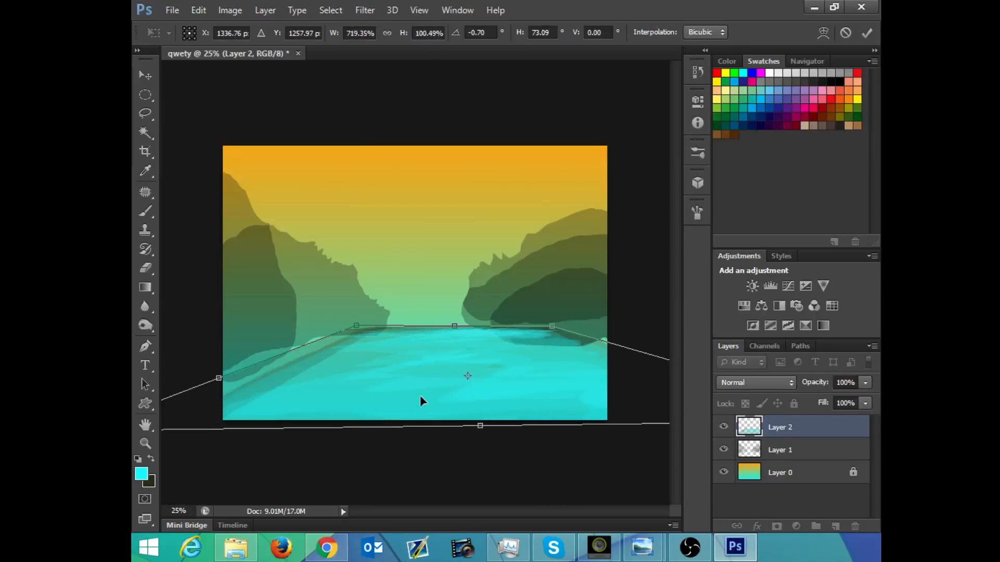
mouse_move(212, 373)
mouse_down()
mouse_move(166, 337)
mouse_move(161, 348)
mouse_up()
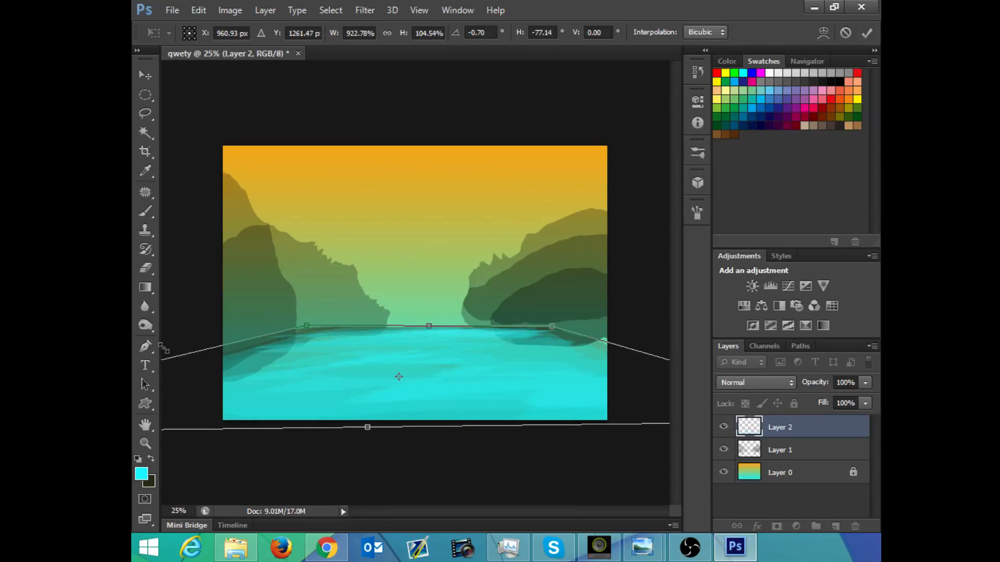
key(b)
key(Return)
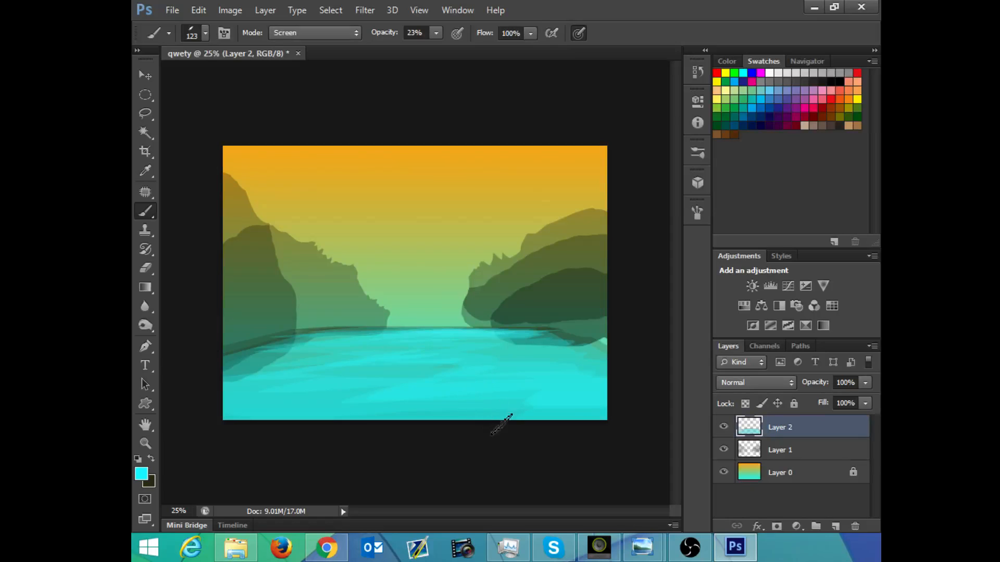
Step: Erase the water and dark border on Layer 2 where they overlap the lower edges of the hills on both sides
key(e)
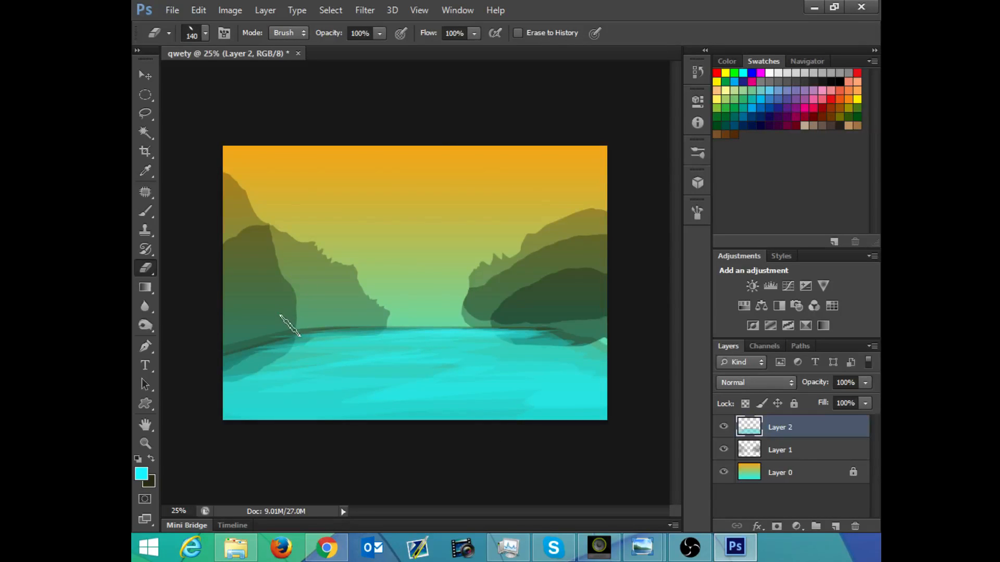
drag(293, 324, 219, 351)
mouse_move(296, 328)
mouse_down()
mouse_move(333, 313)
mouse_move(369, 320)
mouse_up()
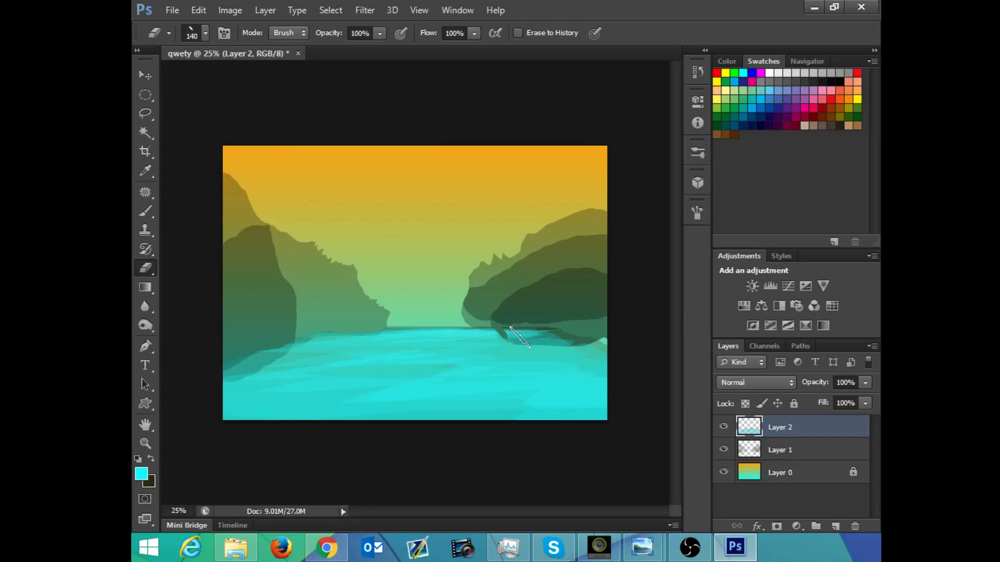
mouse_move(521, 338)
mouse_down()
mouse_move(560, 330)
mouse_move(538, 324)
mouse_up()
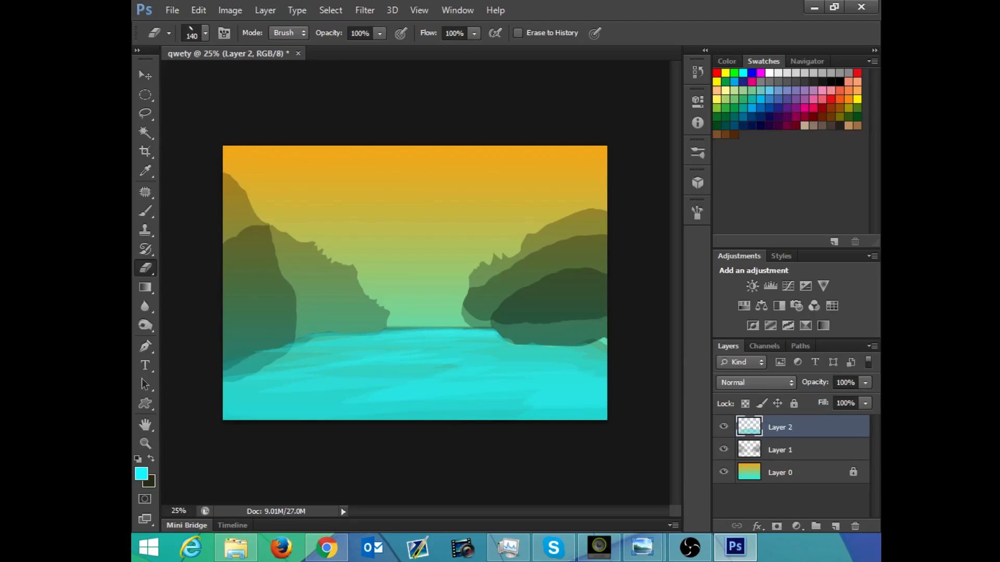
Step: Add a new layer above the water and paint a small translucent dark oval shell shape on the water at 23% opacity
click(835, 527)
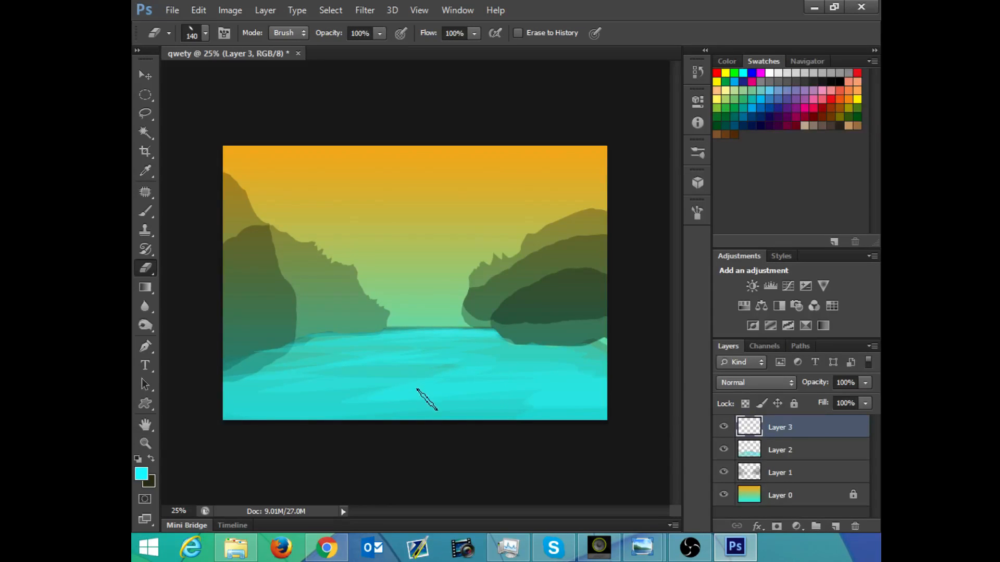
key(b)
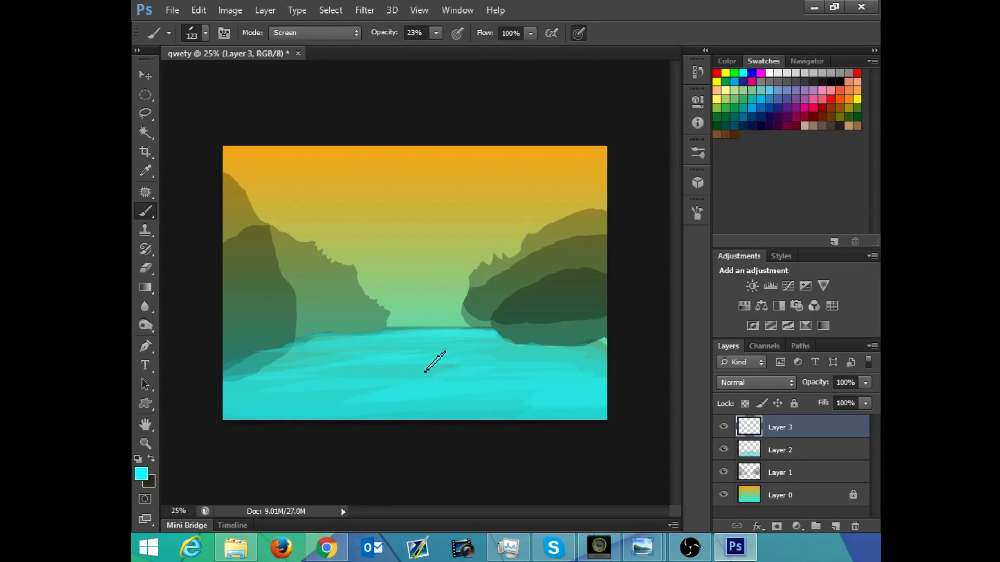
key(x)
mouse_move(351, 380)
mouse_down()
mouse_move(352, 362)
mouse_move(344, 375)
mouse_move(371, 377)
mouse_move(360, 366)
mouse_move(381, 377)
mouse_move(357, 374)
mouse_up()
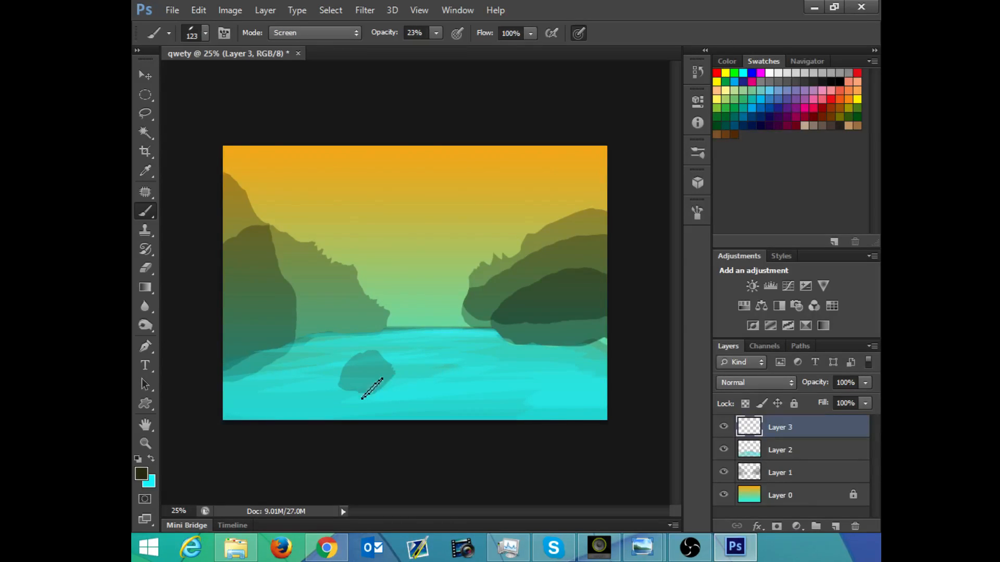
mouse_move(383, 372)
mouse_down()
mouse_move(394, 380)
mouse_move(375, 393)
mouse_move(343, 393)
mouse_move(369, 372)
mouse_move(355, 388)
mouse_move(367, 390)
mouse_up()
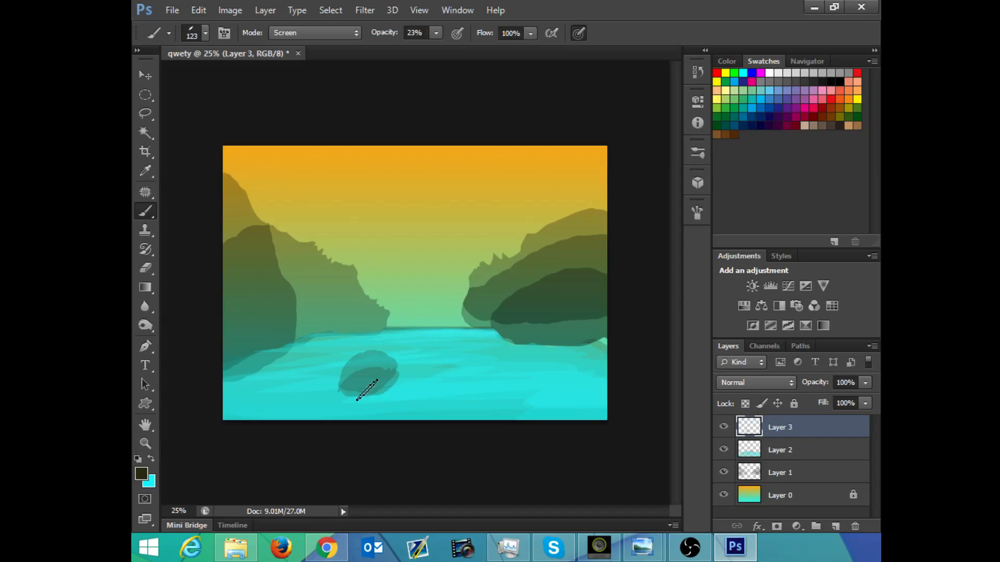
Step: Raise the brush opacity to 58%
click(436, 32)
drag(439, 56, 465, 57)
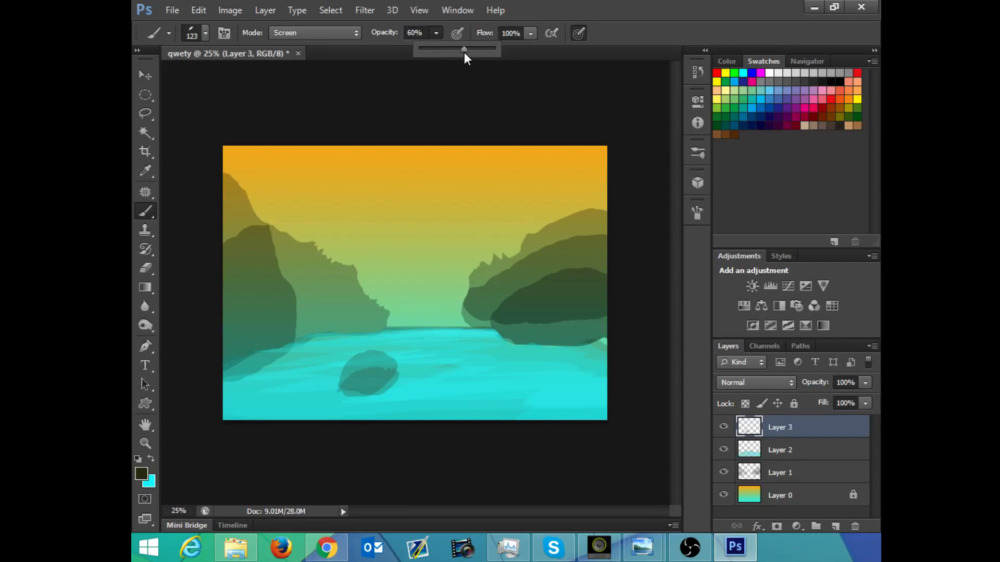
click(142, 474)
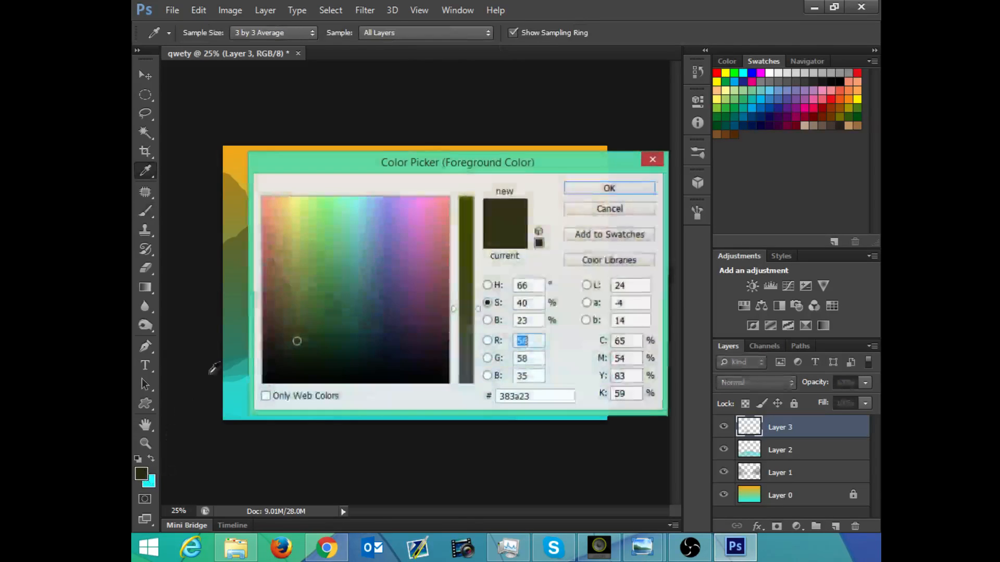
click(487, 286)
click(426, 384)
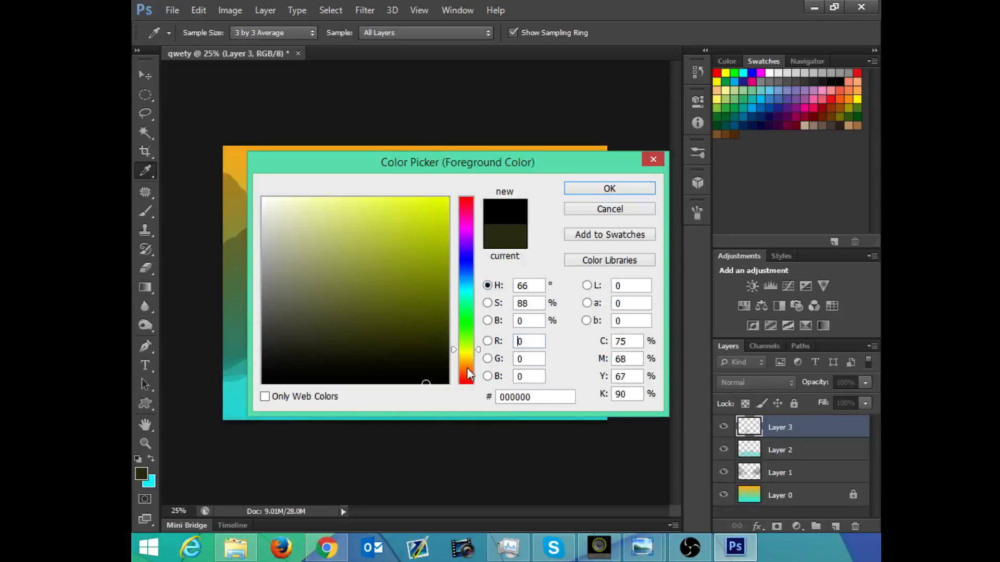
click(487, 320)
click(487, 302)
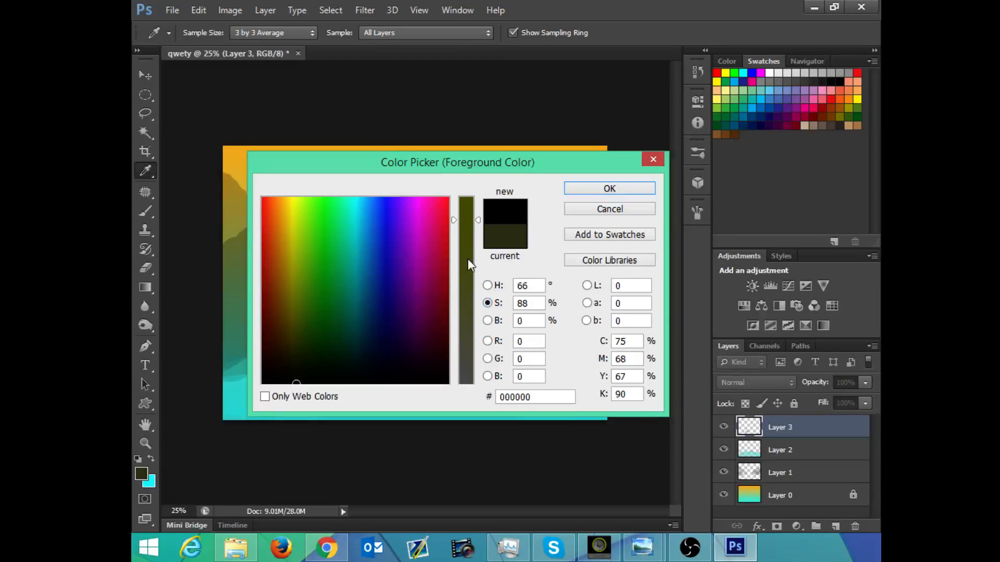
click(488, 359)
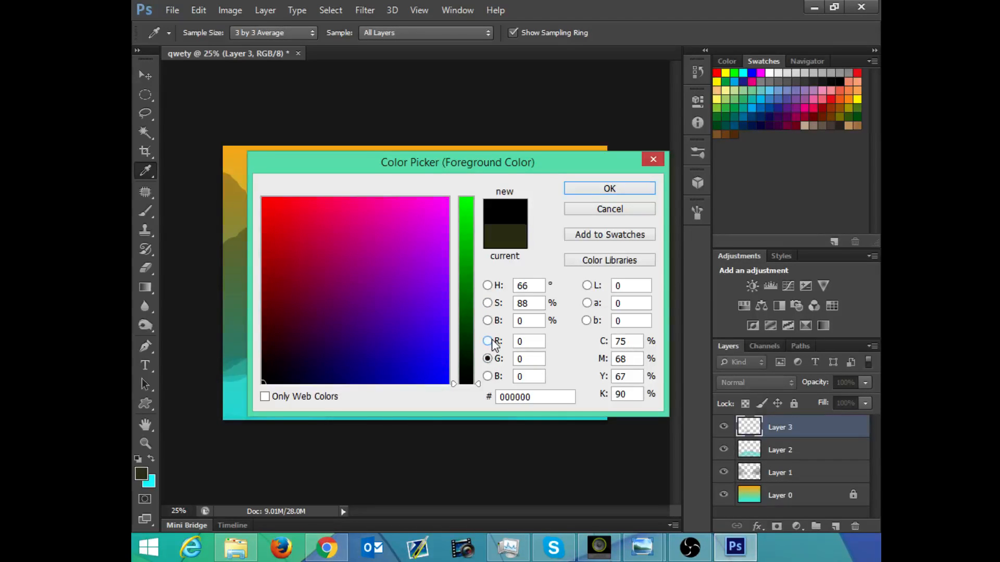
click(487, 341)
click(573, 210)
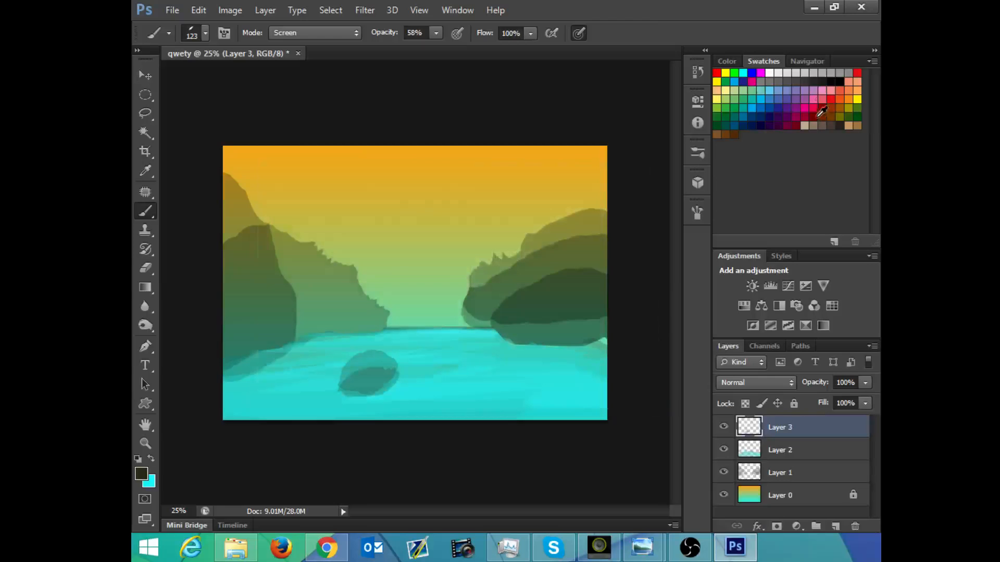
Step: Pick a grey swatch and paint over the oval shell on Layer 3 at 58% opacity
click(796, 77)
mouse_move(352, 387)
mouse_down()
mouse_move(399, 382)
mouse_move(372, 368)
mouse_move(362, 384)
mouse_move(353, 367)
mouse_move(371, 361)
mouse_move(365, 366)
mouse_move(387, 374)
mouse_move(369, 388)
mouse_move(385, 372)
mouse_move(373, 389)
mouse_move(356, 382)
mouse_move(381, 371)
mouse_move(359, 380)
mouse_move(382, 376)
mouse_move(358, 365)
mouse_move(359, 378)
mouse_move(387, 368)
mouse_up()
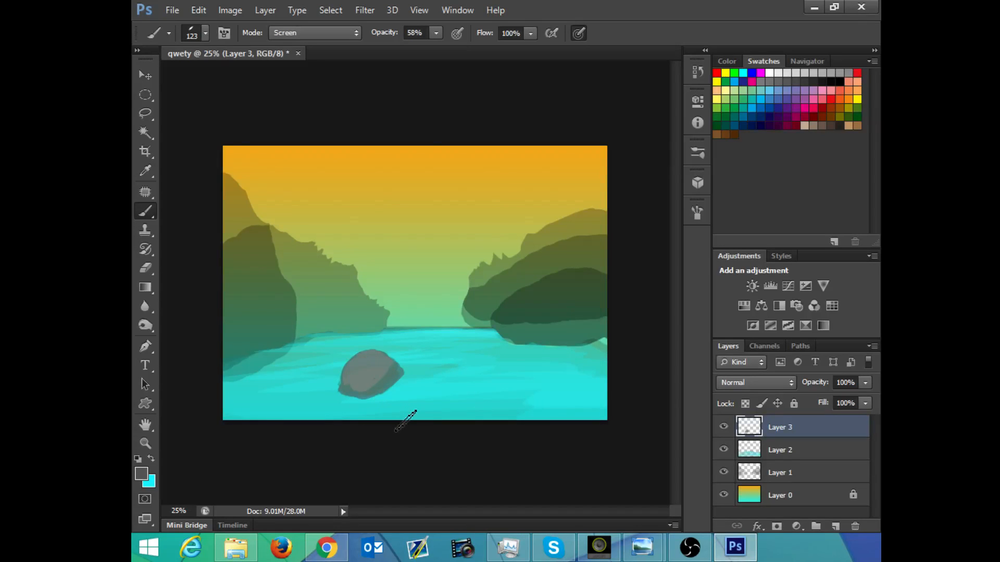
Step: Reduce the brush size to 53 px and paint the turtle's neck, head and legs in grey around the oval shell
right_click(346, 339)
drag(431, 352, 412, 365)
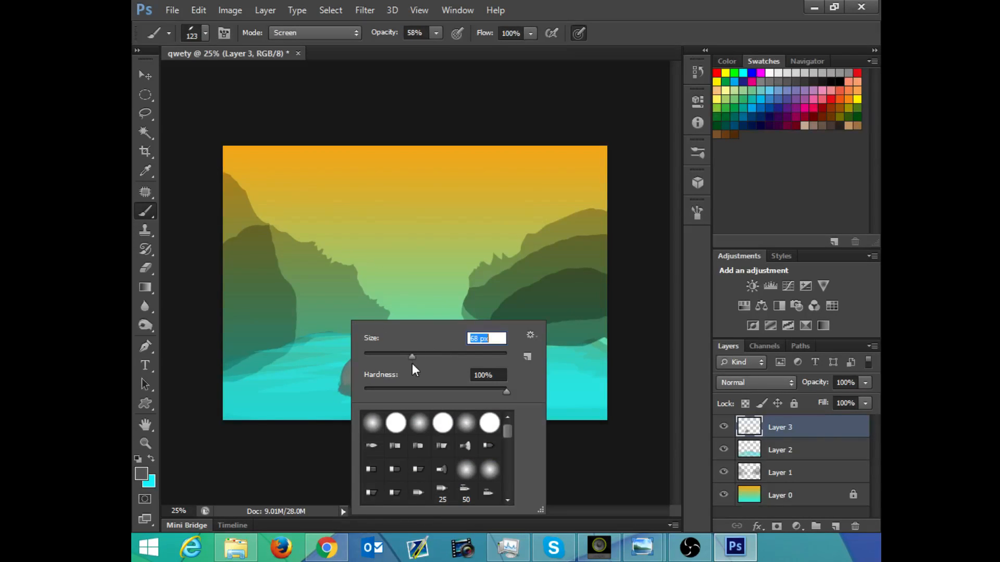
key(Return)
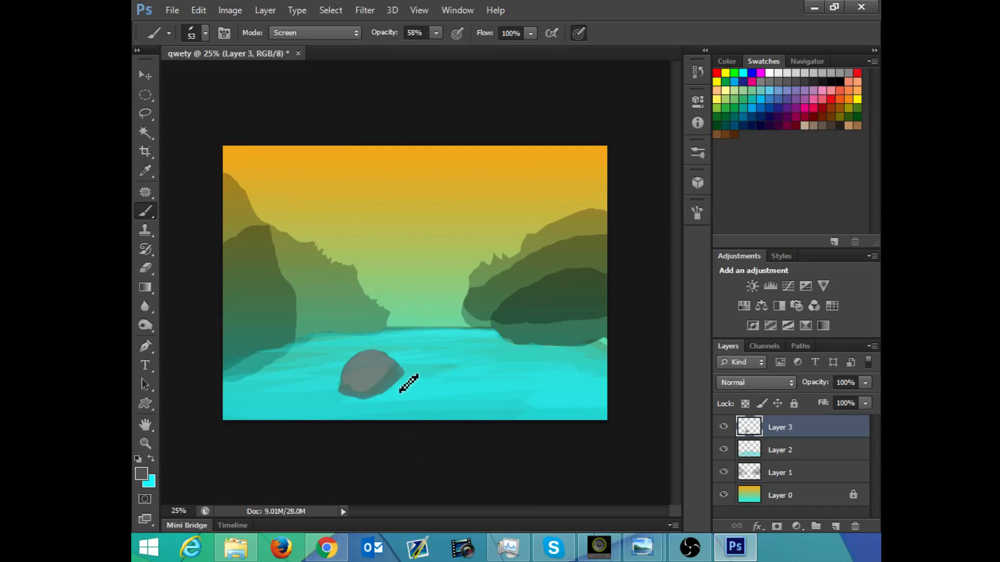
mouse_move(399, 396)
mouse_down()
mouse_move(403, 380)
mouse_move(415, 390)
mouse_up()
key(ctrl+alt+z)
key(ctrl+alt+z)
mouse_move(240, 558)
mouse_move(425, 373)
mouse_down()
mouse_move(435, 373)
mouse_move(417, 377)
mouse_move(432, 376)
mouse_up()
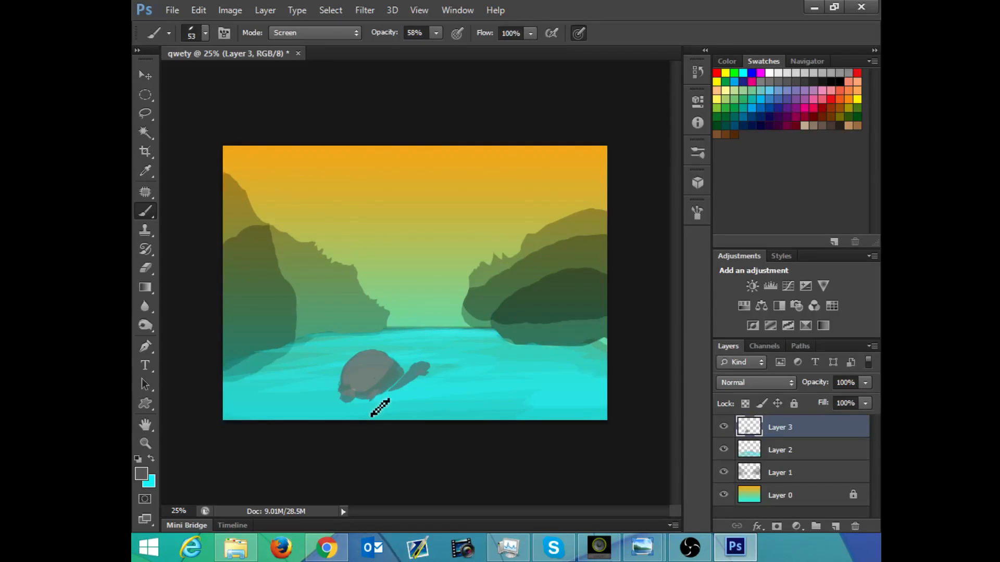
drag(371, 402, 371, 410)
mouse_move(372, 399)
mouse_down()
mouse_move(366, 411)
mouse_move(336, 401)
mouse_move(328, 408)
mouse_up()
Step: Toggle the visibility of Layers 3, 2 and 1 to examine what each layer holds
click(723, 427)
click(723, 449)
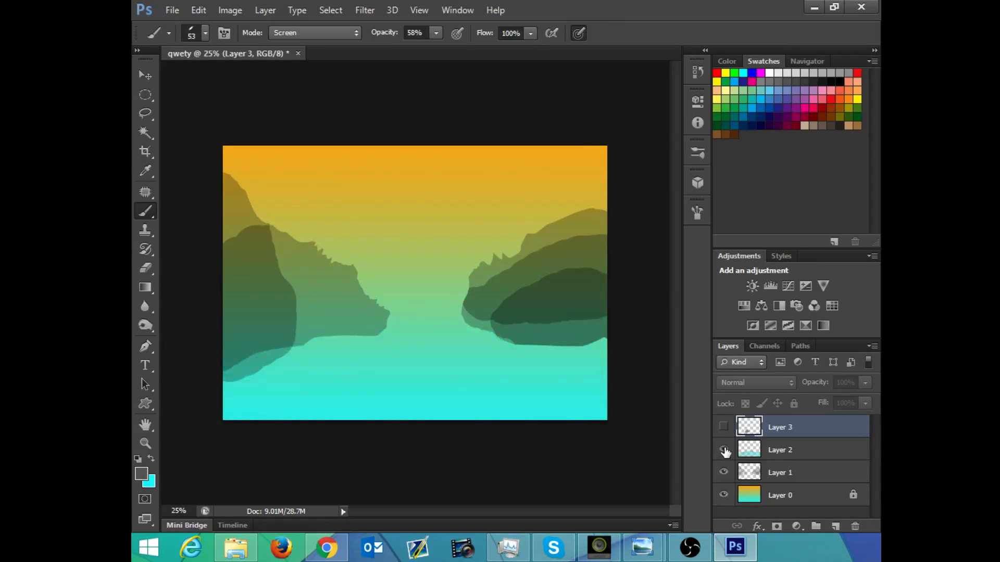
click(724, 449)
click(724, 426)
click(724, 472)
click(723, 472)
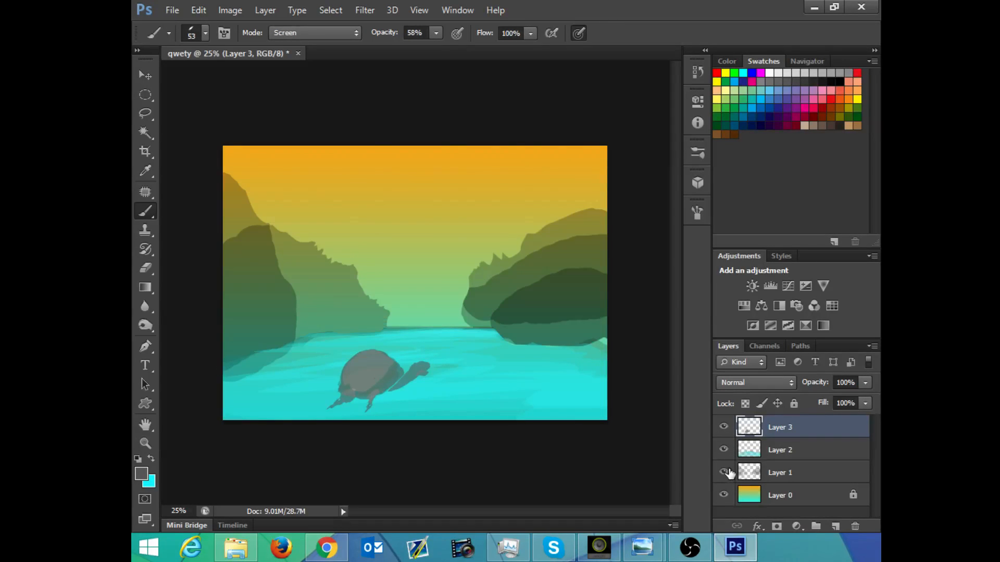
Step: Load the painted hills of Layer 1 as a selection while Layer 3 stays active
ctrl+click(751, 473)
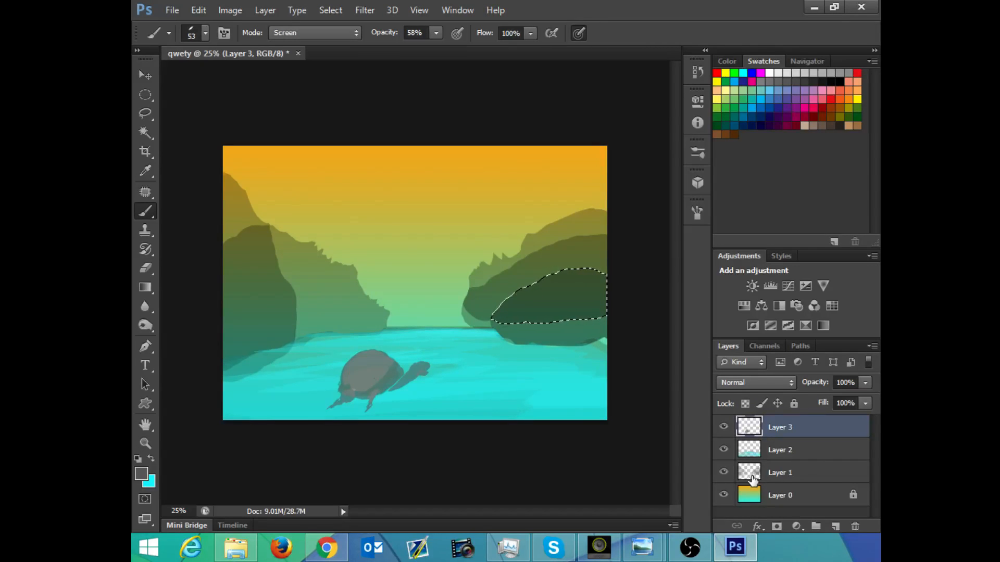
key(ctrl+d)
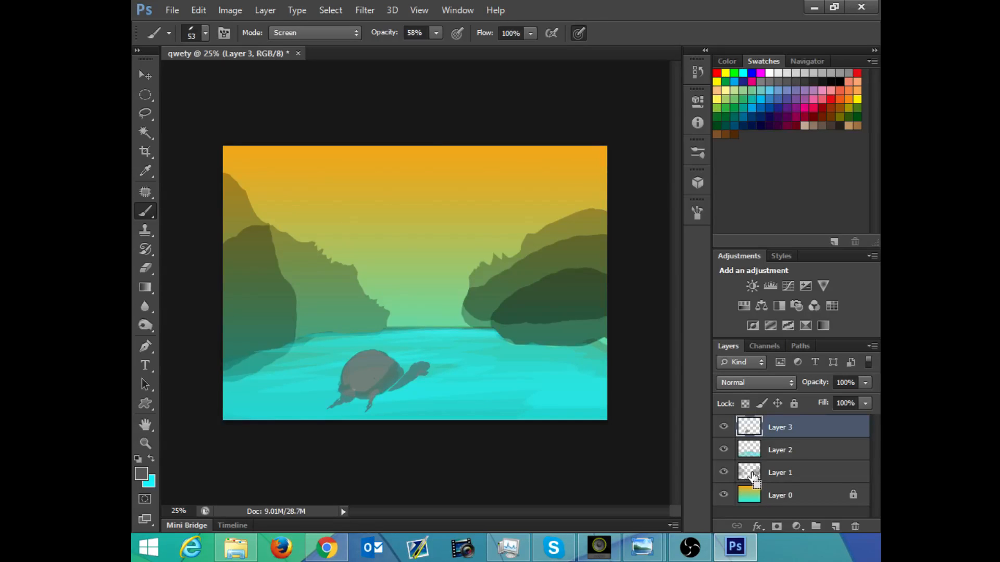
ctrl+click(754, 475)
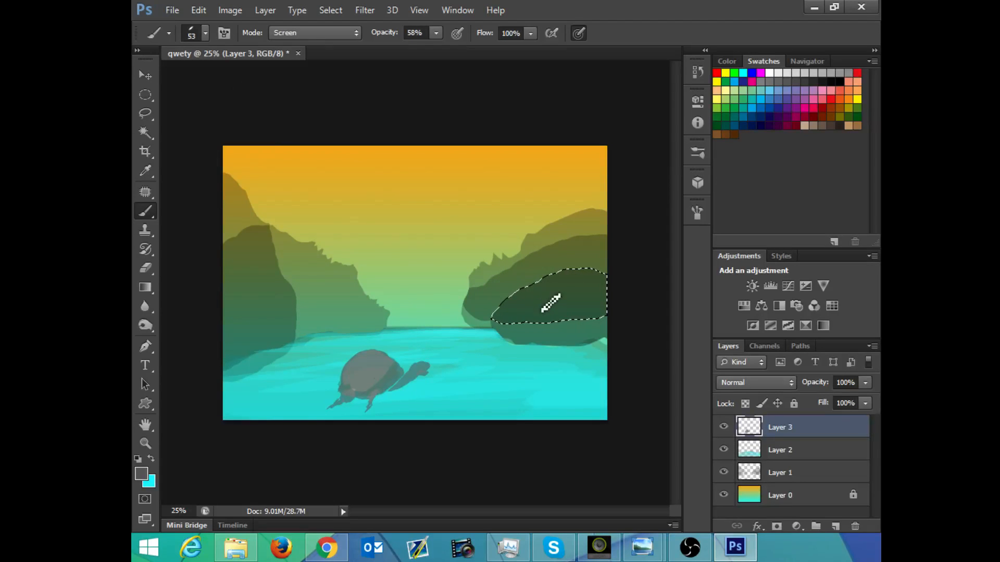
Step: Set the brush to 168 px in size and 100% opacity
right_click(508, 237)
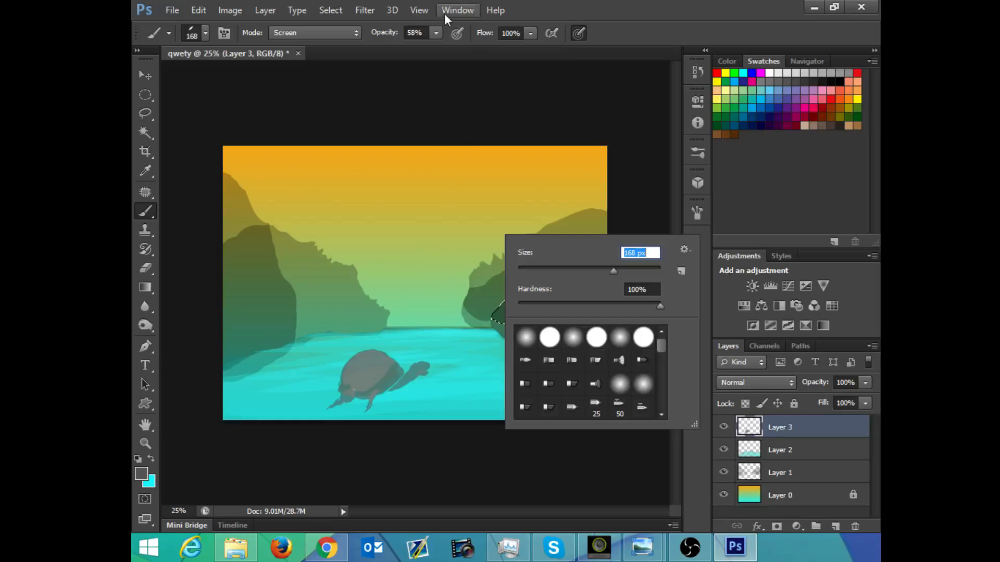
click(436, 32)
drag(435, 49, 467, 49)
Step: Try to shade the right-hand hills in grey with the brush in Multiply mode
click(313, 32)
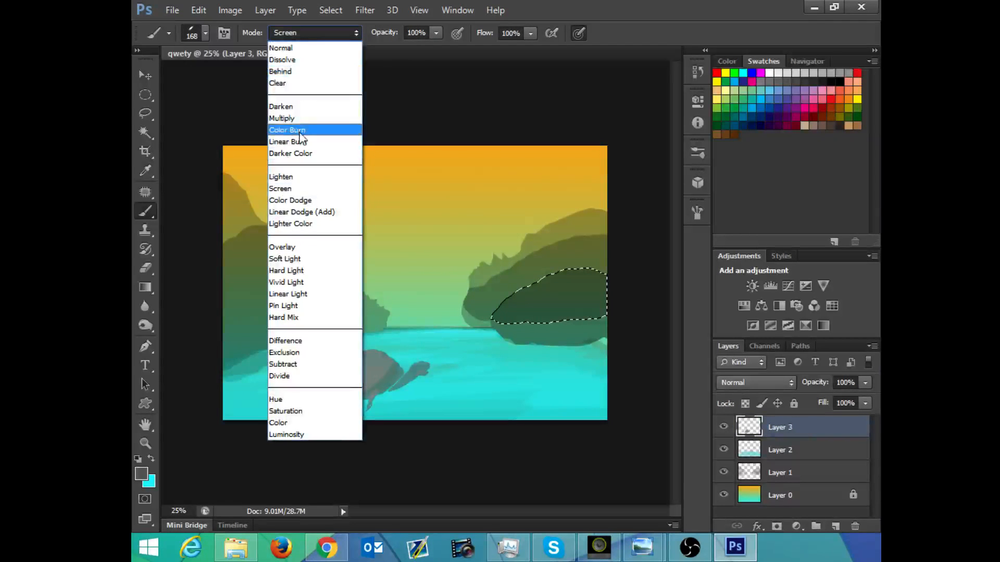
click(291, 113)
mouse_move(489, 273)
mouse_down()
mouse_move(604, 414)
mouse_move(548, 218)
mouse_up()
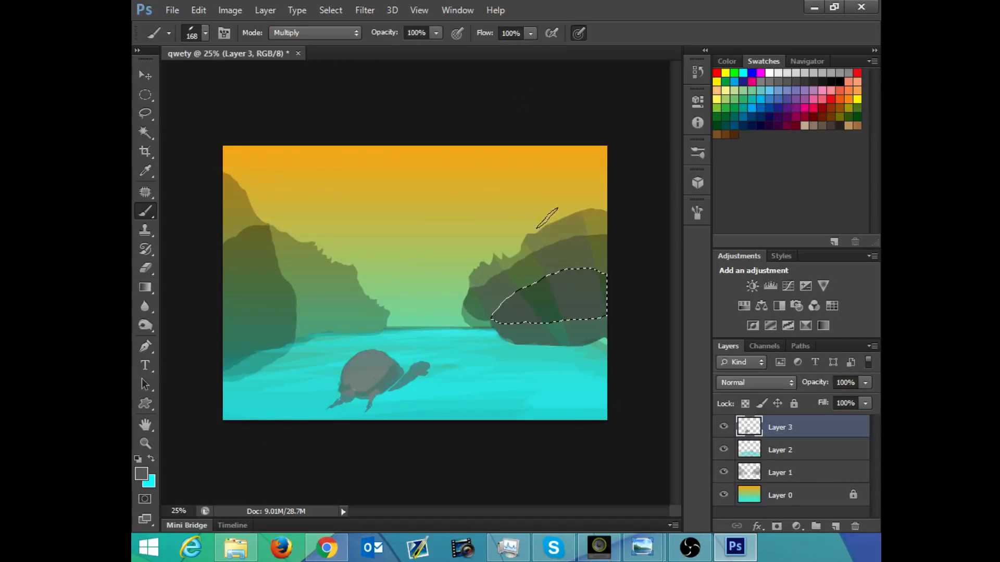
mouse_move(534, 293)
mouse_down()
mouse_move(541, 297)
mouse_move(530, 195)
mouse_move(564, 352)
mouse_up()
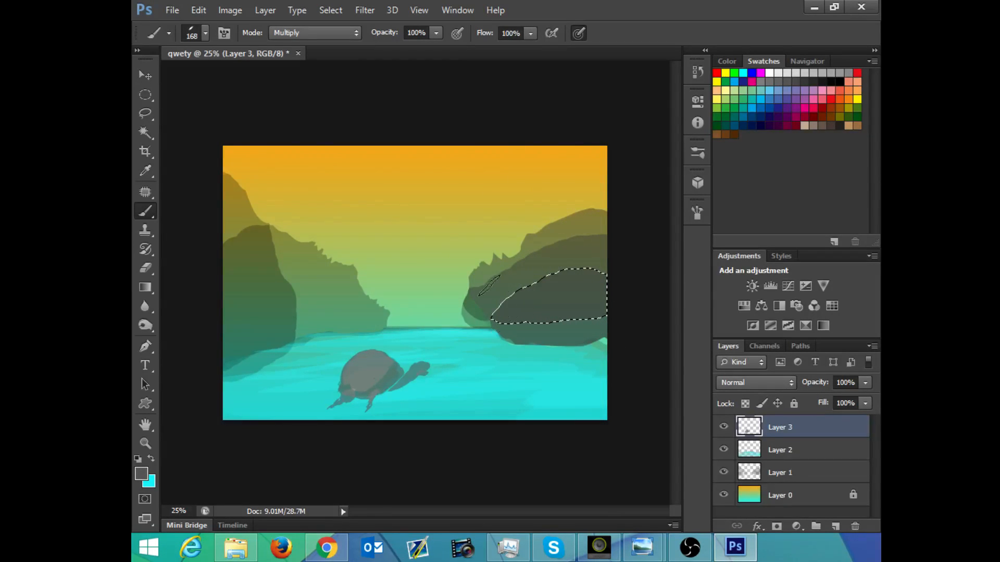
drag(473, 281, 472, 309)
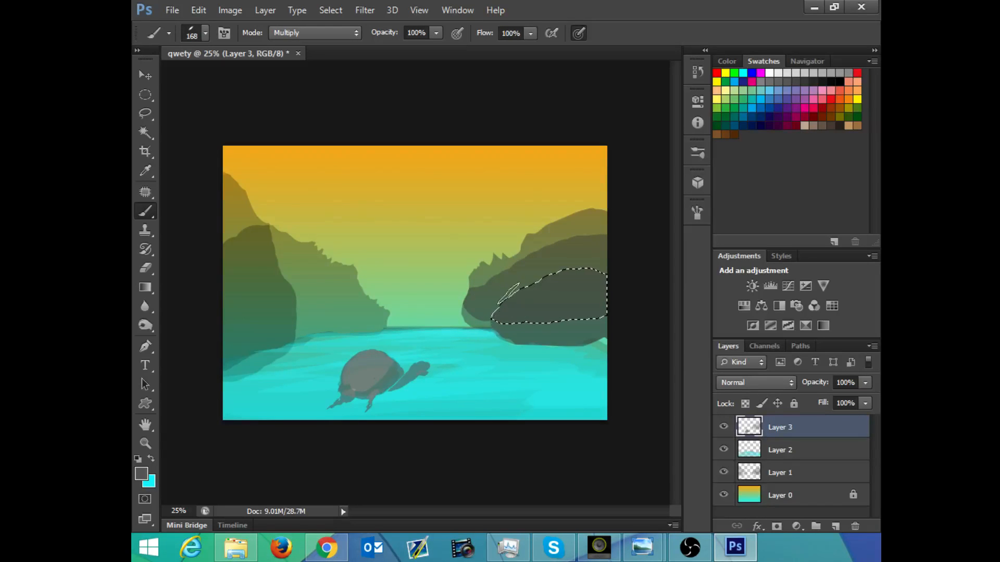
key(ctrl+z)
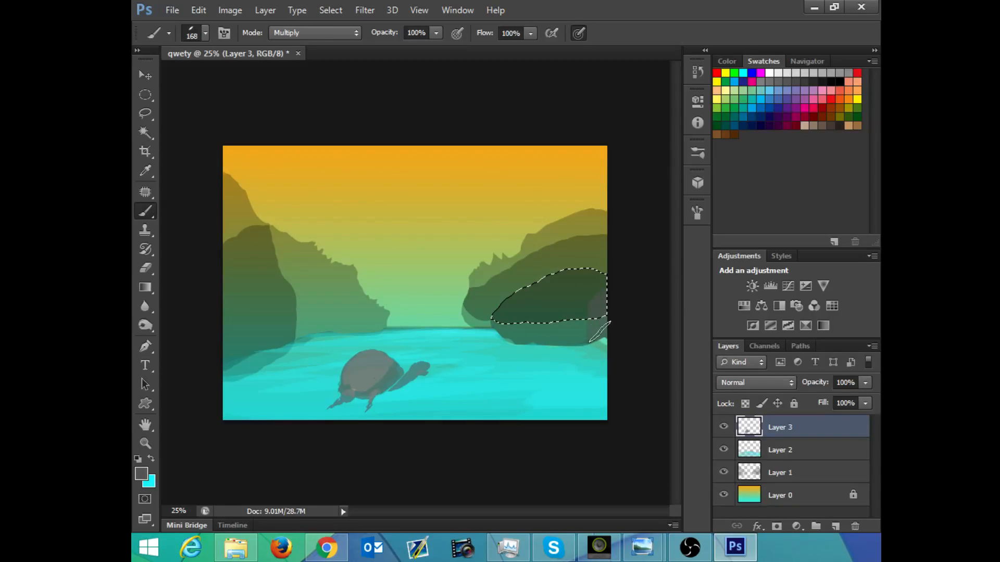
Step: Paint the nearest hills on both sides grey within the selection, using Normal brush mode with pressure-controlled size turned off
click(314, 33)
click(287, 43)
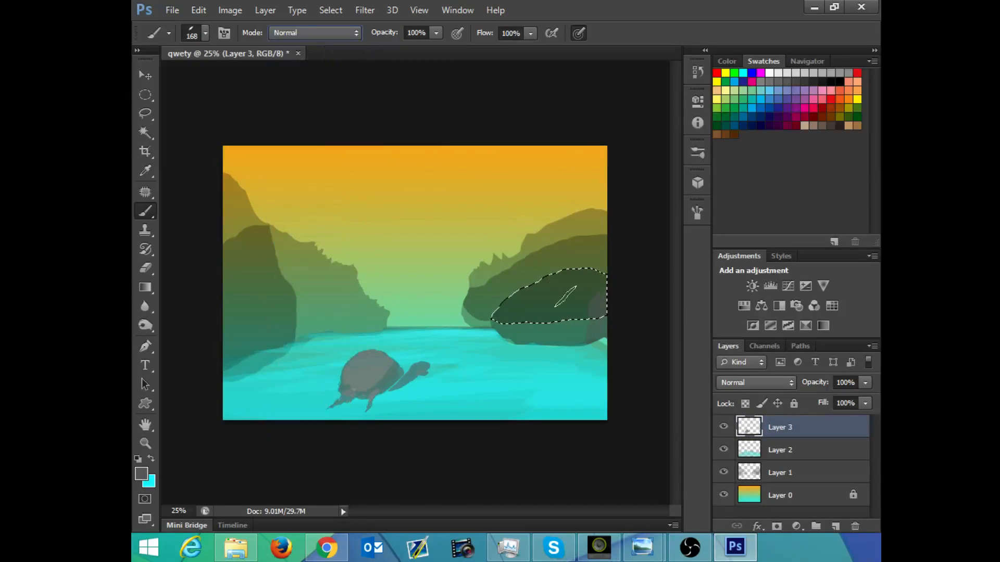
click(578, 33)
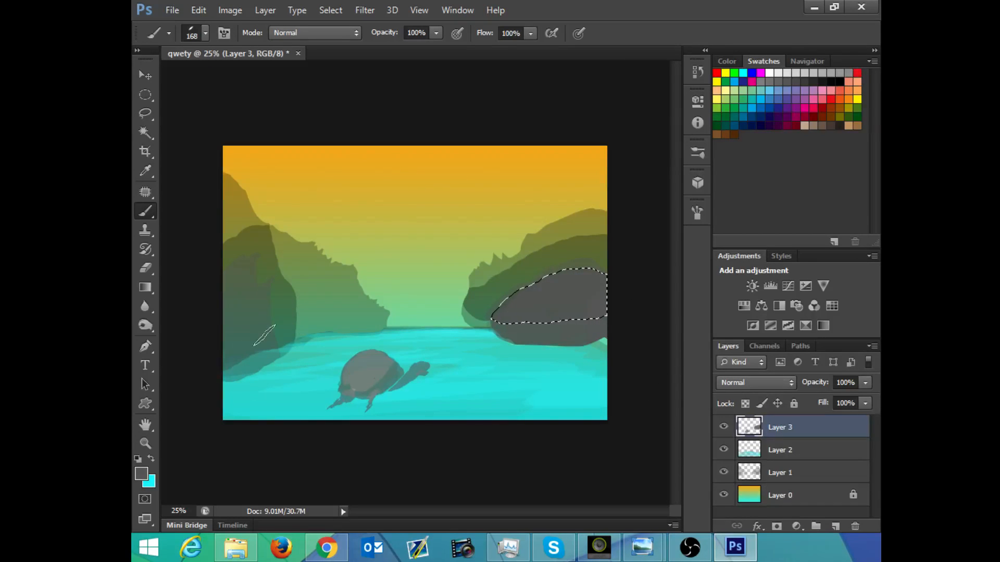
mouse_move(264, 336)
mouse_down()
mouse_move(287, 299)
mouse_move(265, 312)
mouse_up()
mouse_move(290, 267)
mouse_down()
mouse_move(310, 313)
mouse_move(350, 322)
mouse_move(329, 324)
mouse_up()
mouse_move(218, 276)
mouse_down()
mouse_move(226, 375)
mouse_move(238, 286)
mouse_move(244, 331)
mouse_up()
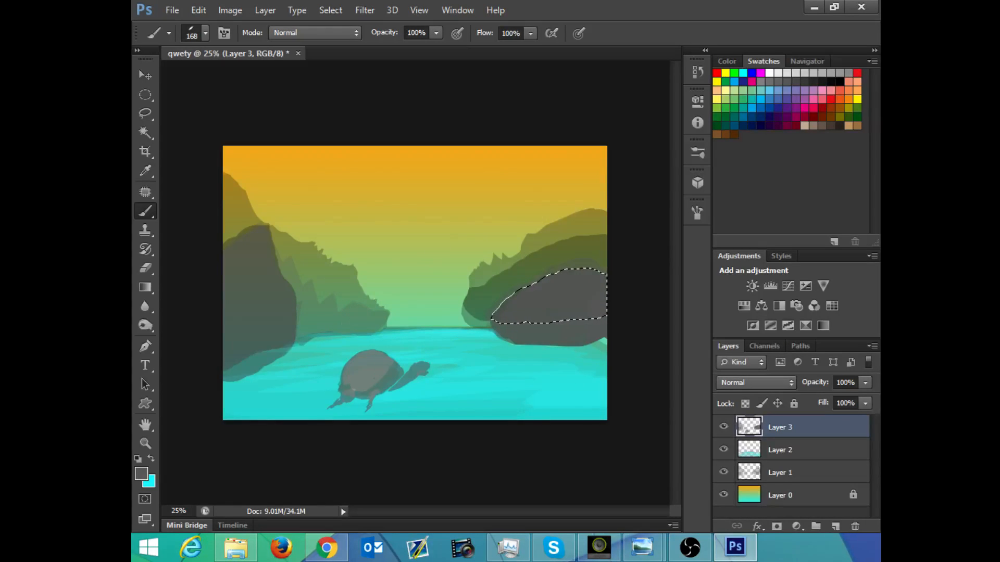
Step: Set the foreground colour to dark green #1e5904
click(142, 474)
click(487, 285)
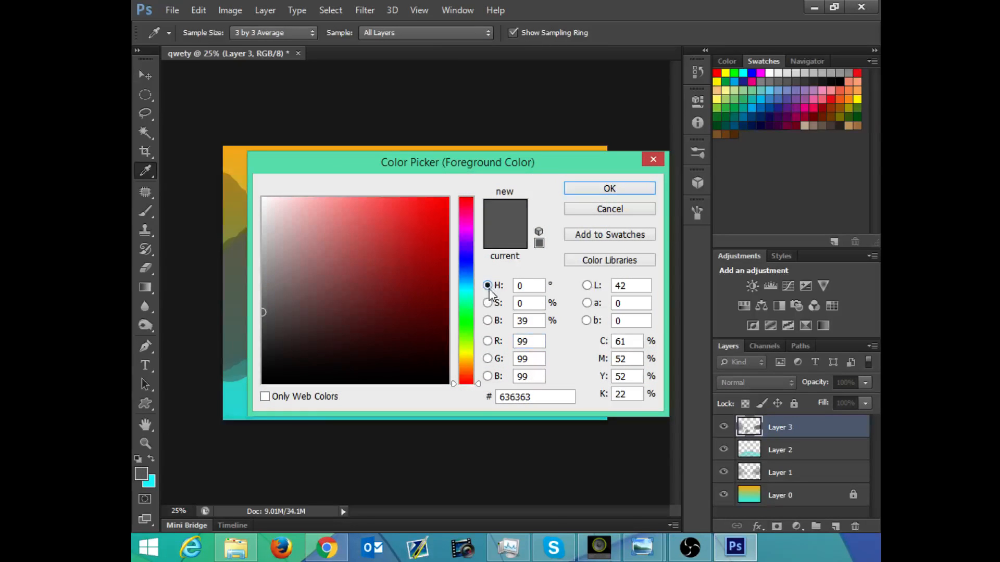
click(468, 327)
drag(448, 300, 438, 315)
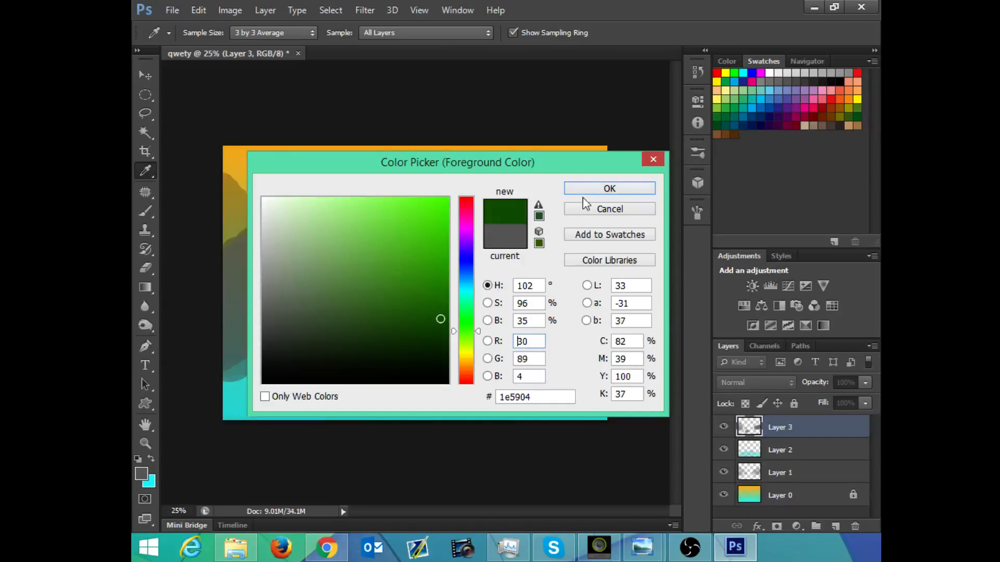
click(609, 188)
Step: Paint dark green foliage strokes at the foot of the left-hand hills, reducing the brush size to 102 px
mouse_move(324, 320)
mouse_down()
mouse_move(312, 332)
mouse_move(323, 310)
mouse_move(333, 325)
mouse_move(348, 316)
mouse_move(372, 331)
mouse_move(345, 330)
mouse_up()
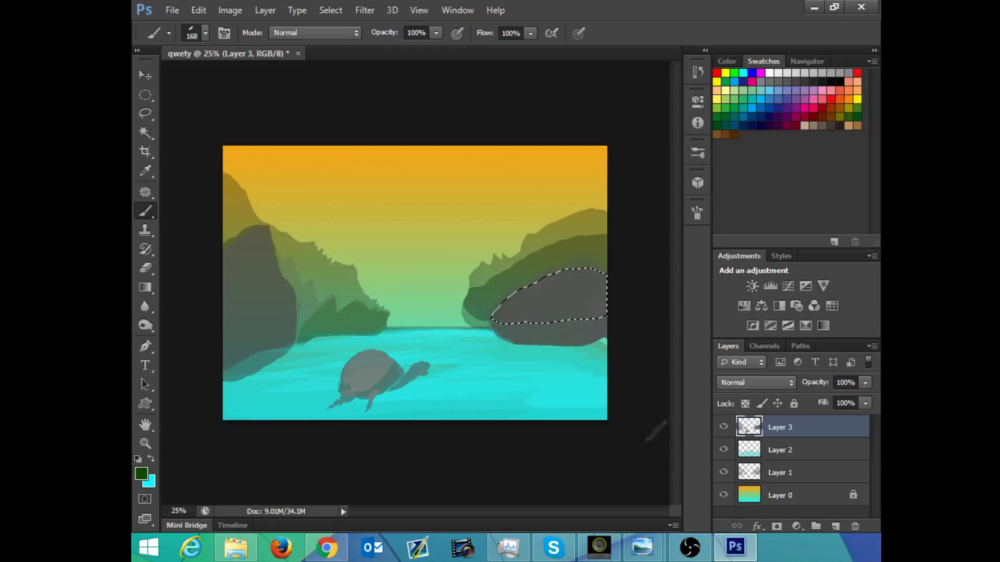
drag(303, 335, 309, 318)
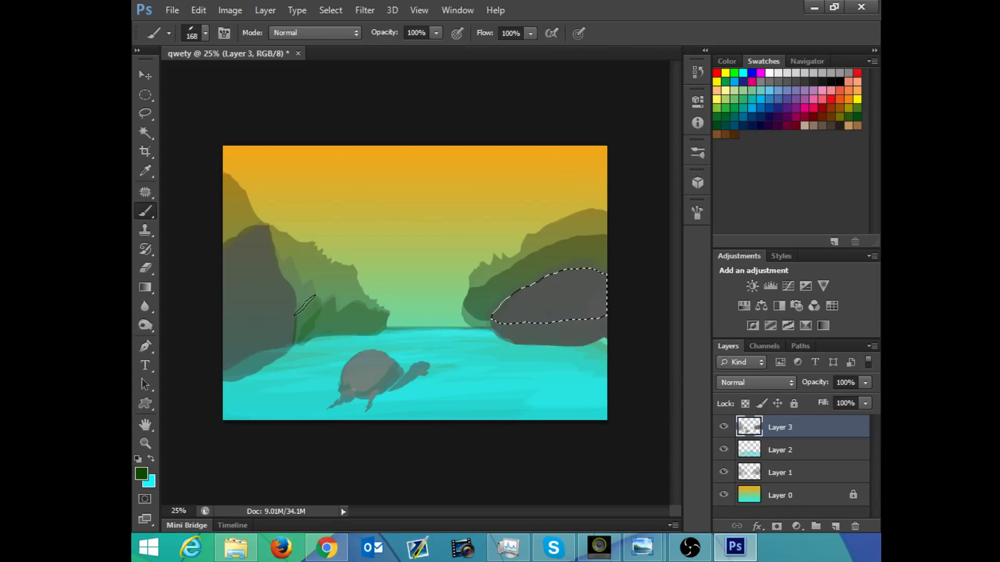
click(697, 212)
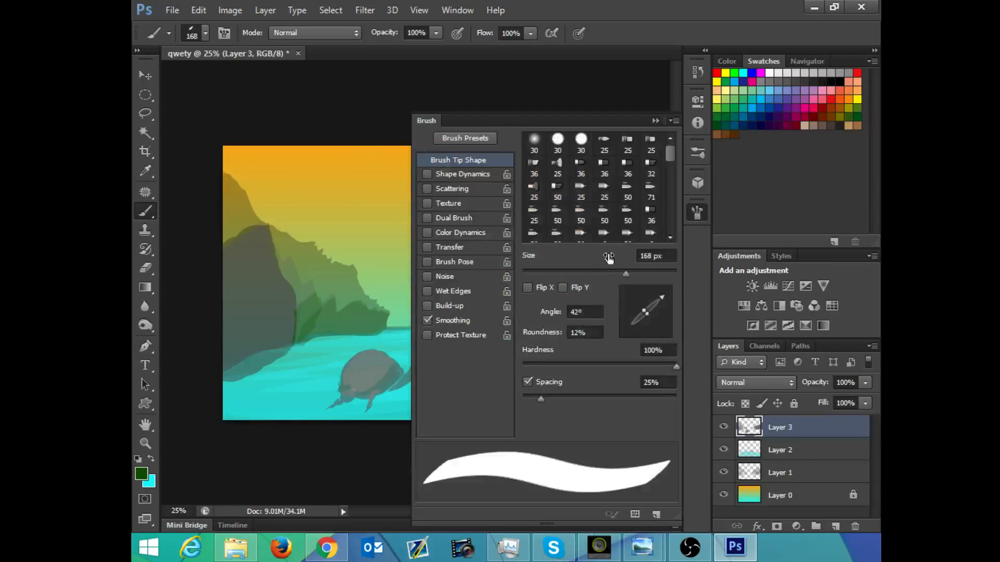
drag(626, 273, 623, 271)
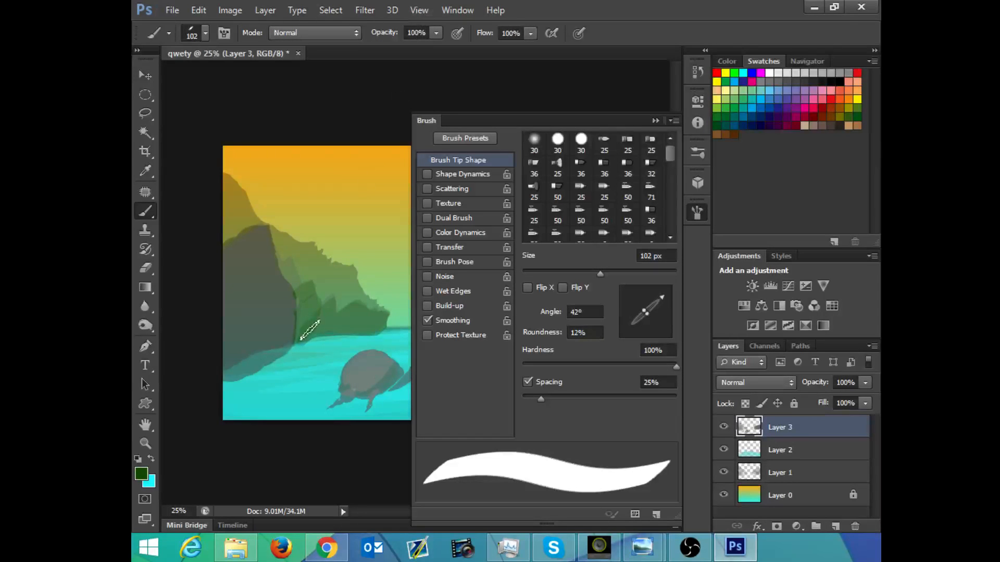
drag(314, 312, 313, 302)
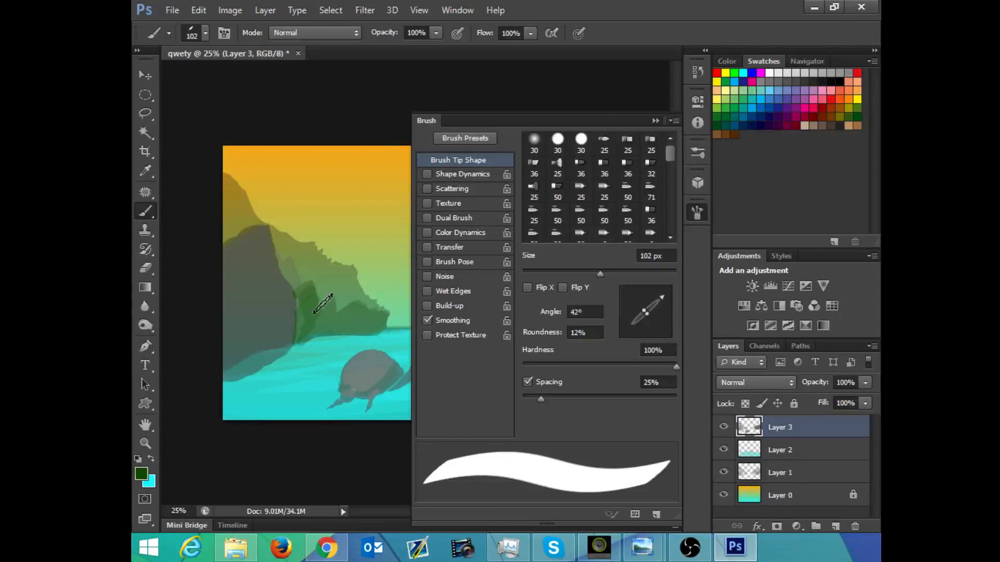
click(655, 120)
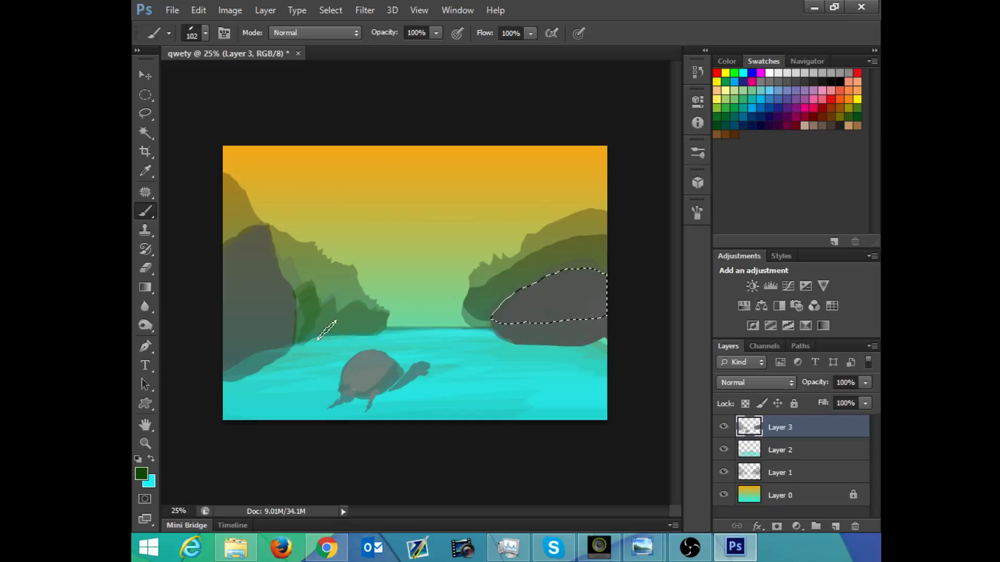
Step: Fill out the green foliage beside the nearest left hill with the brush at 71 px and a tip angle of 134°
right_click(285, 273)
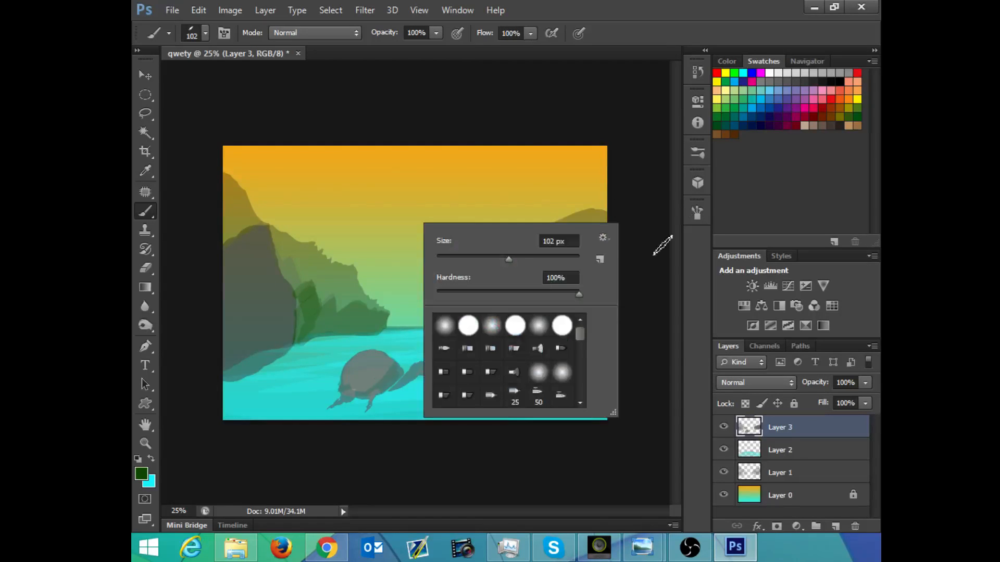
drag(509, 259, 495, 258)
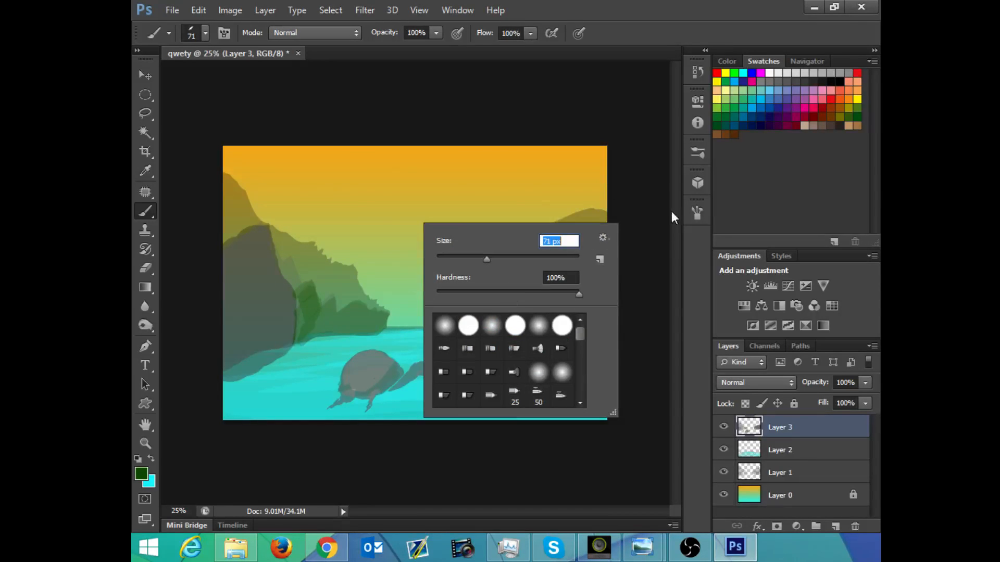
drag(689, 210, 692, 211)
click(701, 213)
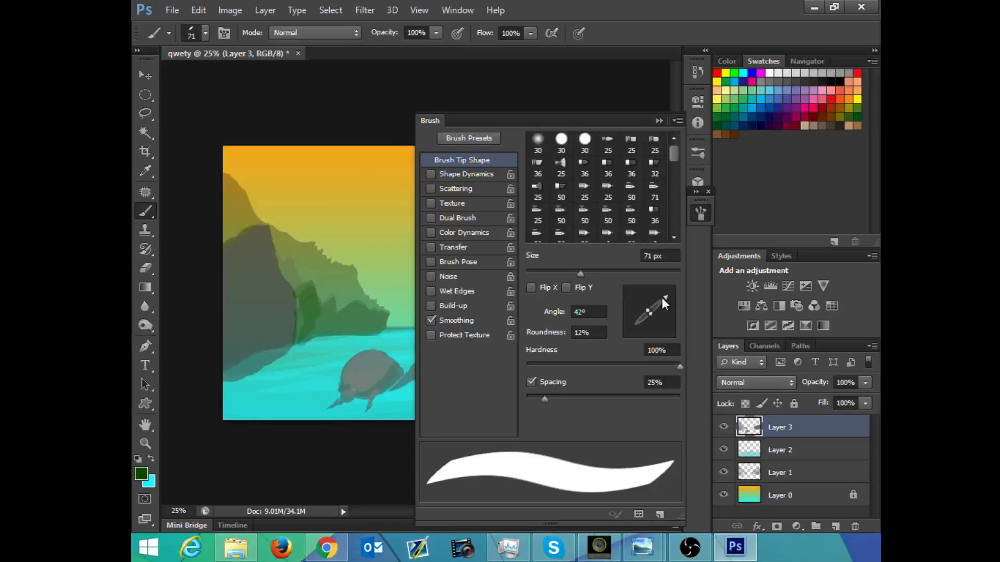
mouse_move(665, 304)
mouse_down()
mouse_move(638, 284)
mouse_move(633, 296)
mouse_up()
mouse_move(295, 274)
mouse_down()
mouse_move(311, 330)
mouse_move(326, 335)
mouse_move(338, 319)
mouse_move(337, 339)
mouse_move(376, 329)
mouse_move(373, 343)
mouse_move(391, 325)
mouse_move(363, 331)
mouse_move(362, 318)
mouse_move(352, 325)
mouse_move(380, 324)
mouse_move(308, 347)
mouse_move(321, 337)
mouse_move(387, 335)
mouse_move(312, 346)
mouse_up()
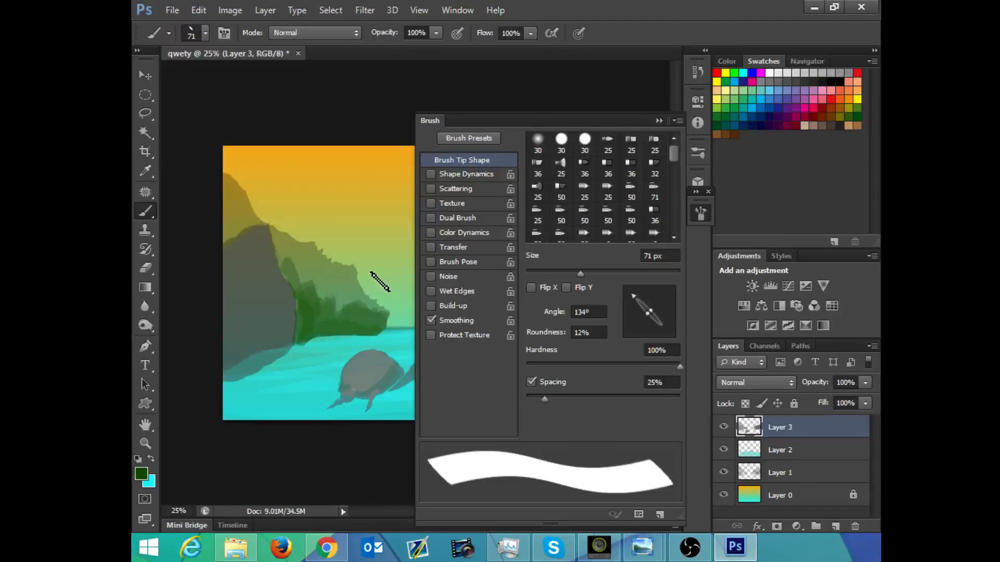
click(659, 120)
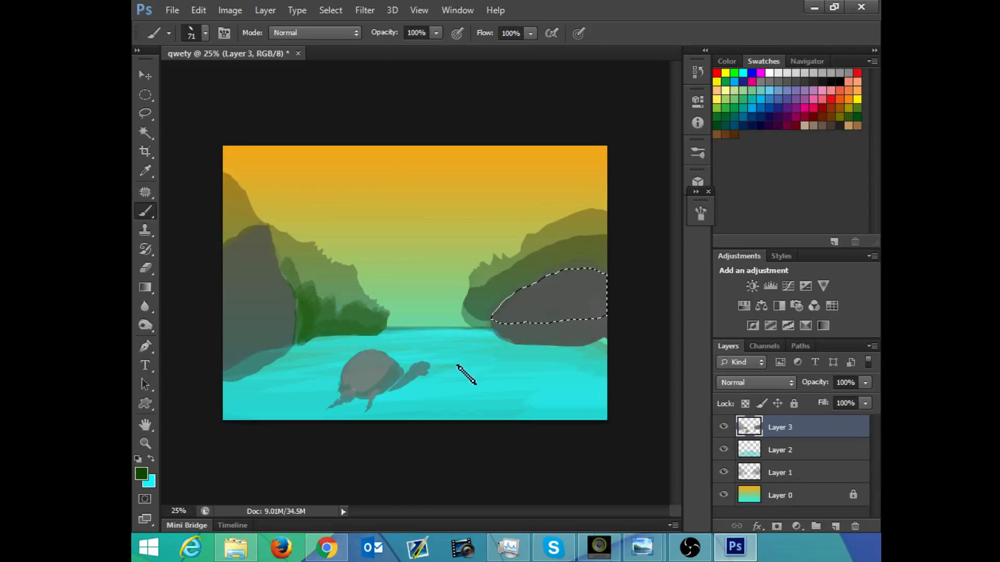
mouse_move(301, 319)
mouse_down()
mouse_move(303, 355)
mouse_move(337, 329)
mouse_up()
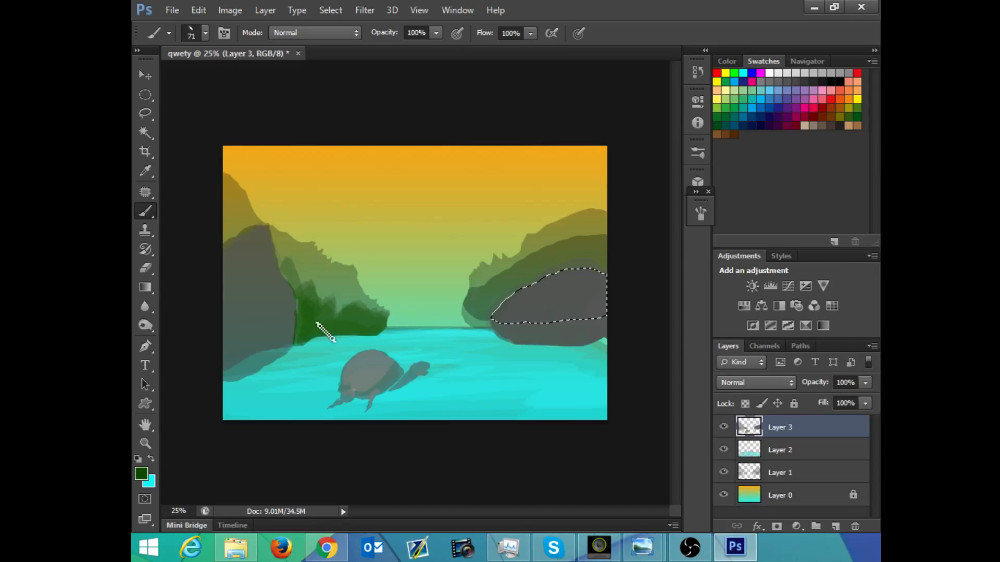
Step: Paint the middle hill behind the right-hand grey rock dark green, undoing the first stroke
mouse_move(482, 333)
mouse_down()
mouse_move(488, 304)
mouse_move(472, 322)
mouse_move(464, 305)
mouse_move(481, 286)
mouse_move(605, 252)
mouse_move(614, 261)
mouse_move(605, 274)
mouse_move(619, 256)
mouse_move(570, 253)
mouse_move(619, 247)
mouse_move(528, 275)
mouse_move(504, 295)
mouse_move(587, 258)
mouse_move(533, 284)
mouse_move(515, 308)
mouse_move(478, 318)
mouse_move(515, 299)
mouse_up()
key(ctrl+z)
mouse_move(536, 268)
mouse_down()
mouse_move(499, 308)
mouse_move(481, 298)
mouse_move(496, 310)
mouse_move(483, 333)
mouse_move(543, 263)
mouse_move(510, 296)
mouse_move(608, 254)
mouse_move(581, 264)
mouse_move(609, 266)
mouse_move(567, 260)
mouse_up()
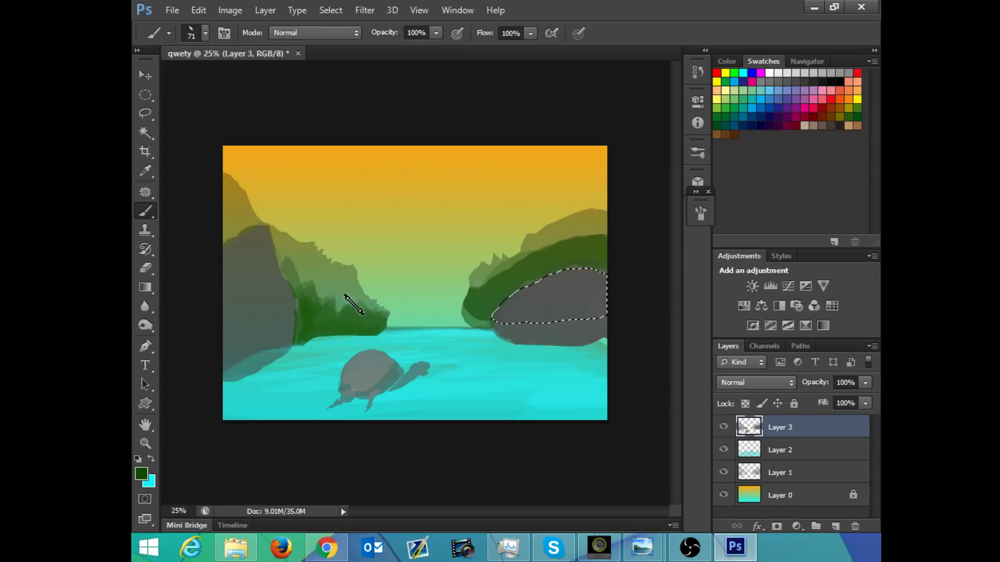
Step: Add leaf texture to the left-hand foliage using the second 36 px leaf brush resized to 85 px in Multiply mode
right_click(348, 227)
drag(505, 336, 508, 374)
click(487, 353)
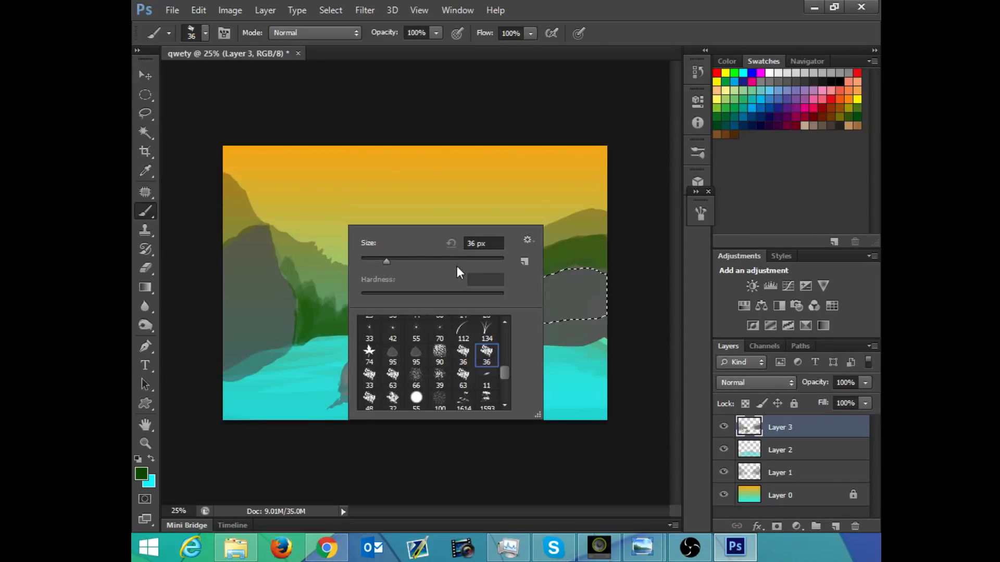
click(408, 260)
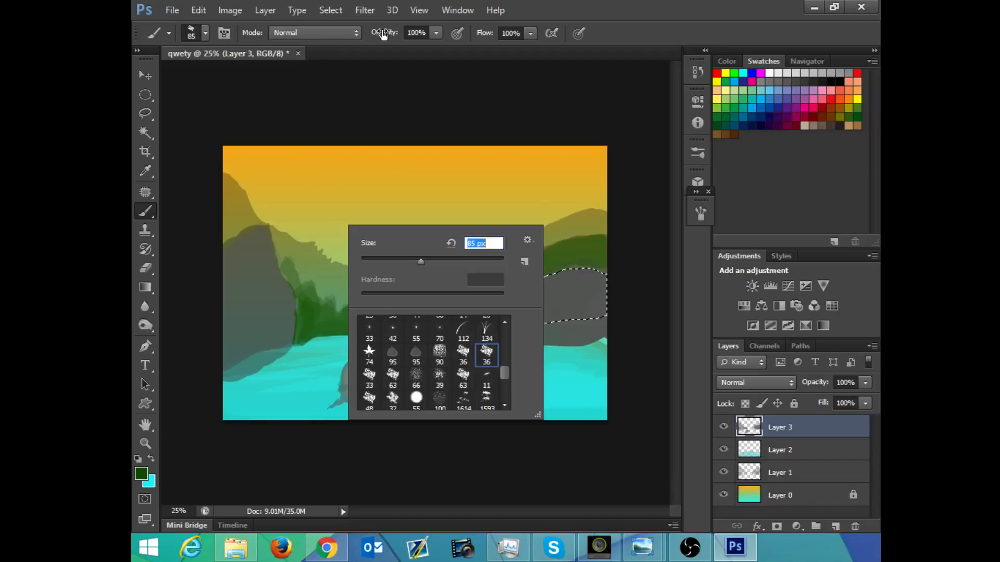
click(326, 32)
click(300, 118)
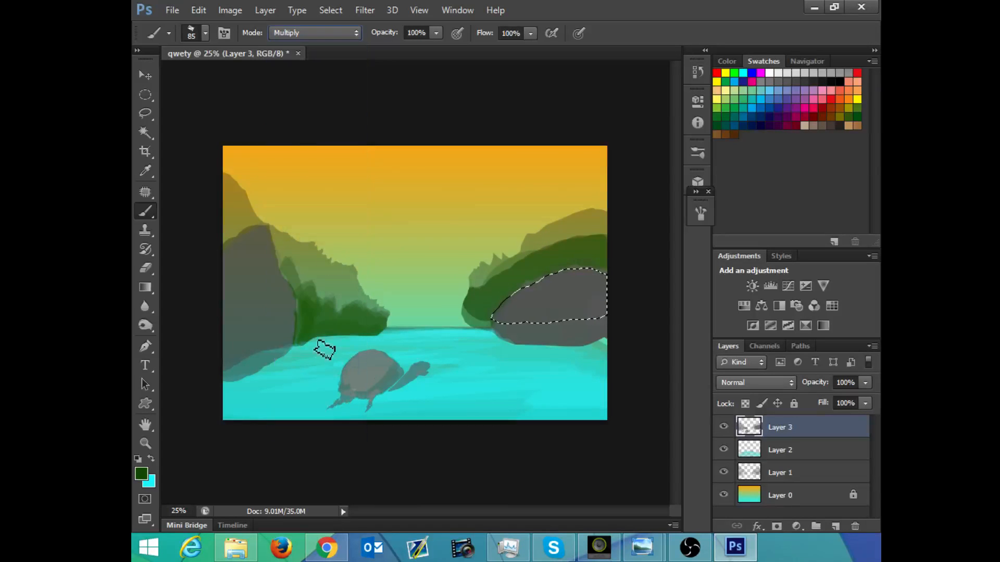
mouse_move(319, 315)
mouse_down()
mouse_move(358, 312)
mouse_move(382, 326)
mouse_move(310, 301)
mouse_move(306, 317)
mouse_move(308, 299)
mouse_move(296, 346)
mouse_move(350, 330)
mouse_move(320, 330)
mouse_move(384, 335)
mouse_up()
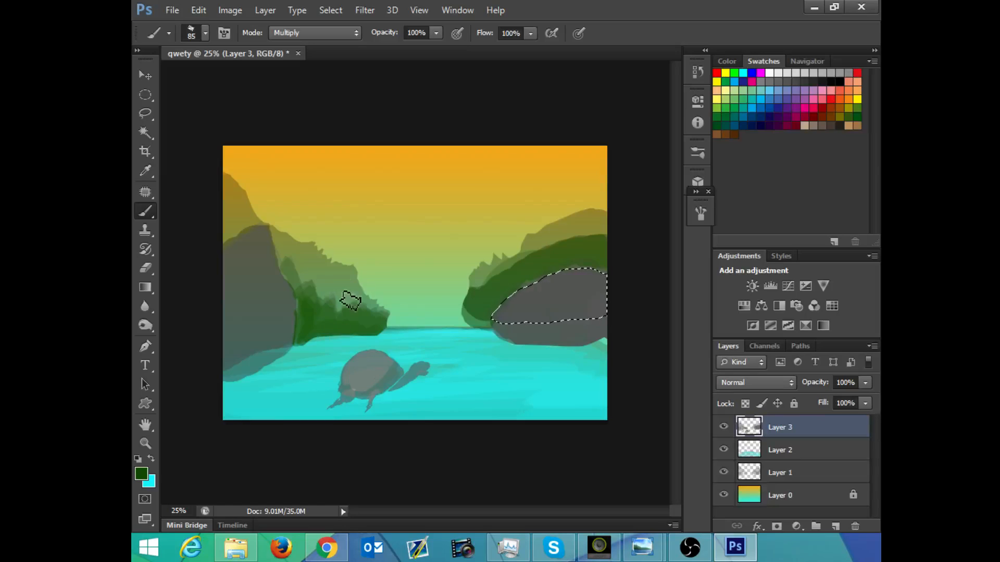
Step: Darken the left-hand foliage with the 90 px textured brush tip, enlarged to 137 px and then reduced to 82 px
right_click(320, 295)
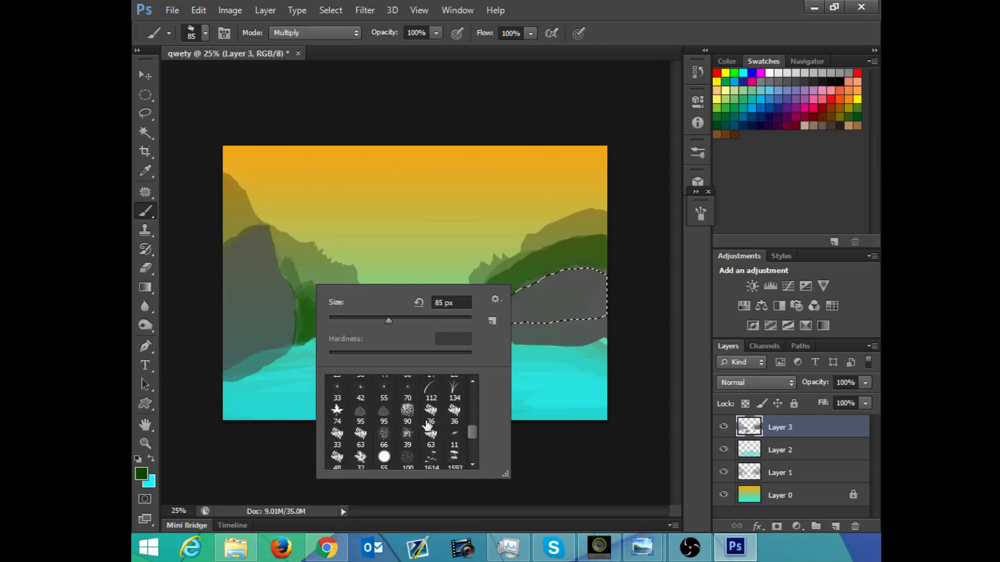
click(410, 417)
click(411, 318)
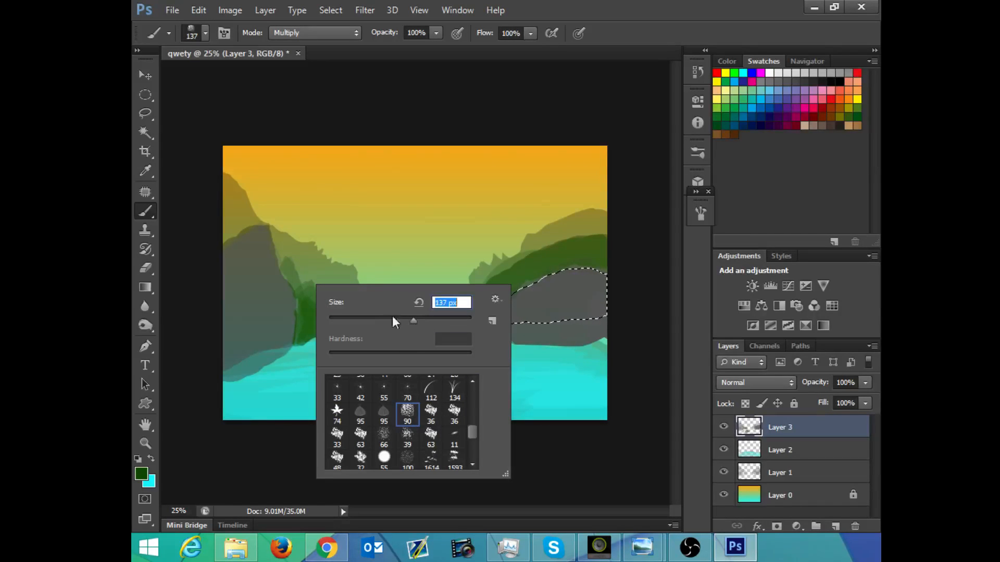
click(298, 341)
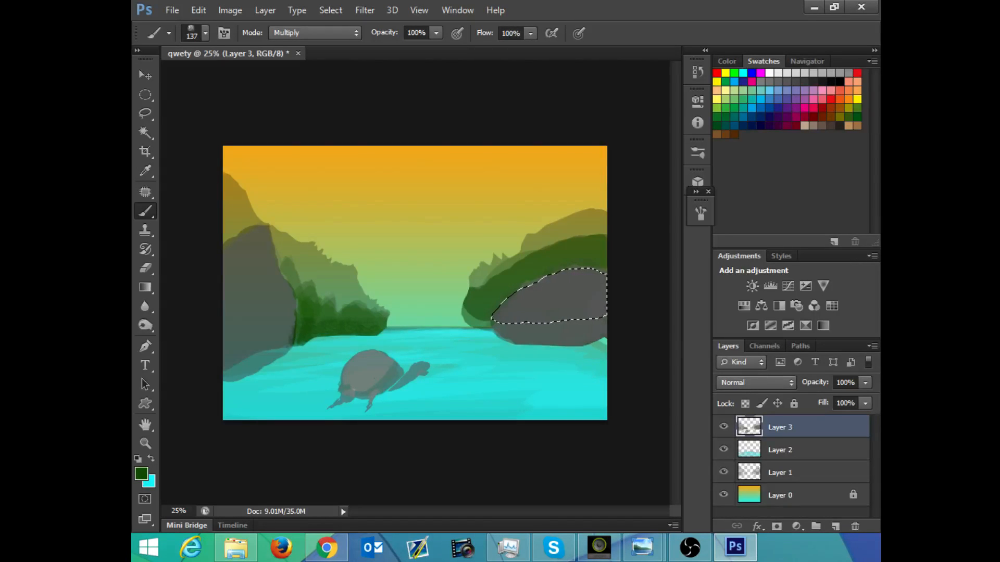
right_click(343, 242)
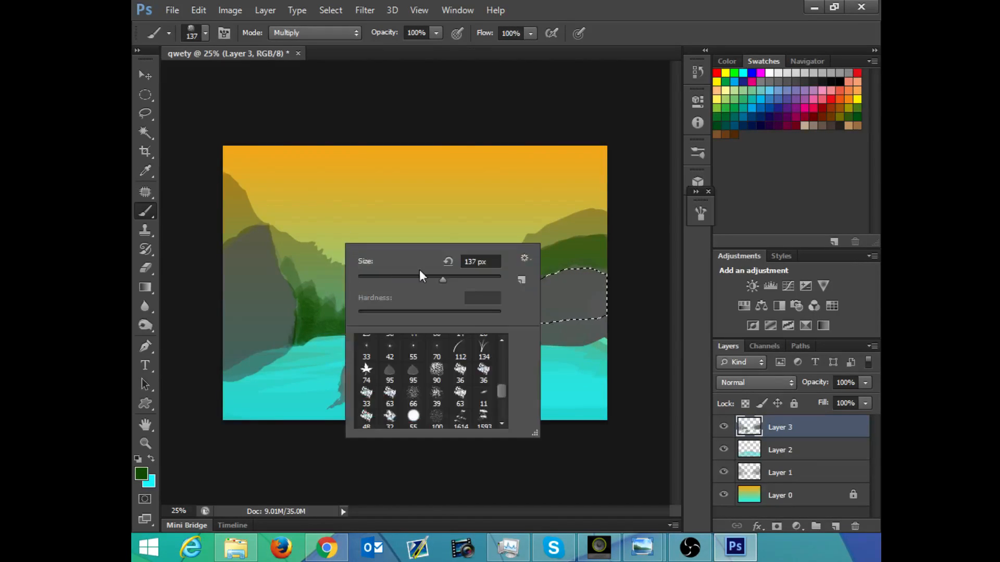
drag(442, 279, 420, 274)
key(Return)
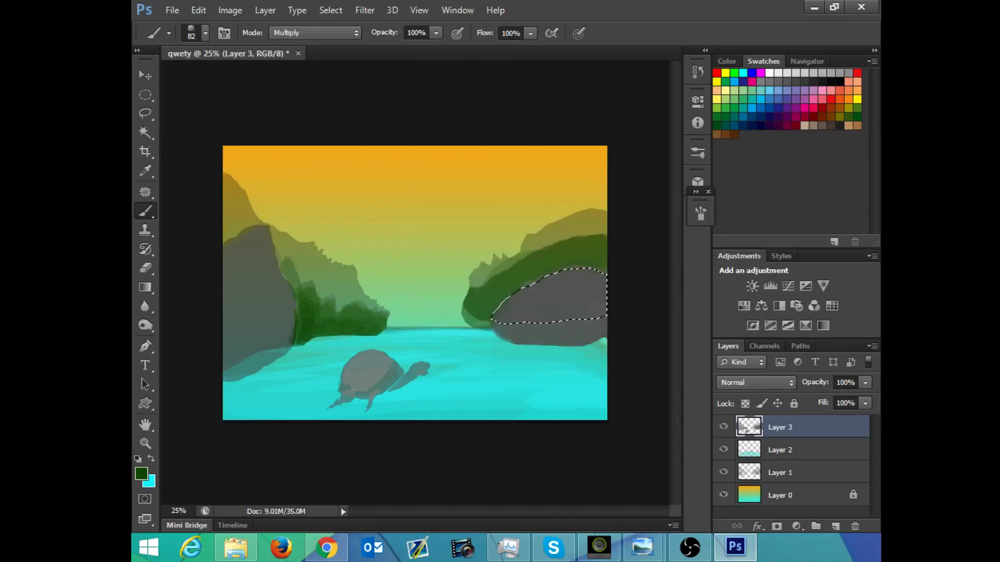
Step: Set up a soft round brush at 405 px, 0% hardness and 66% opacity, with pen pressure controlling opacity
right_click(419, 235)
drag(574, 385, 574, 326)
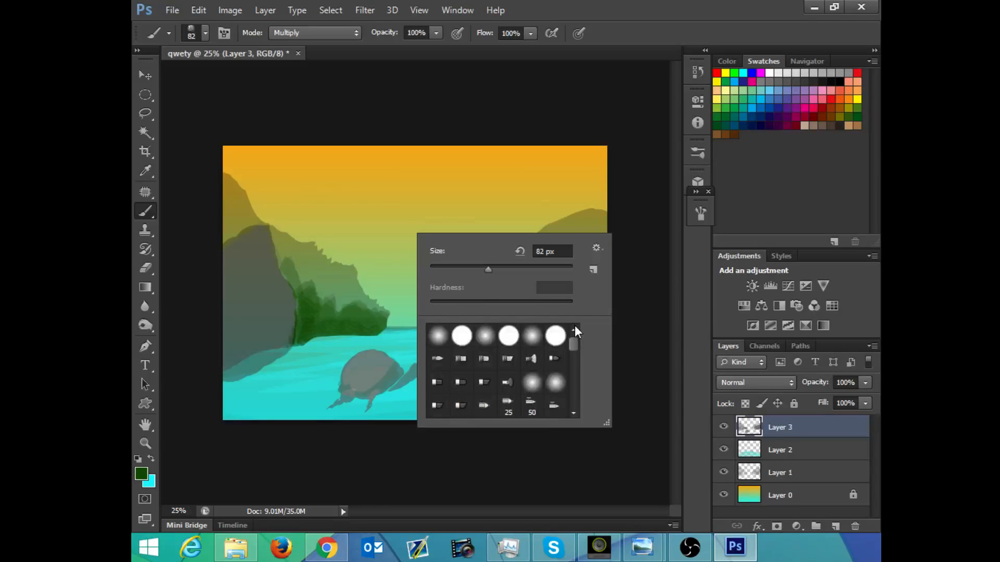
click(433, 340)
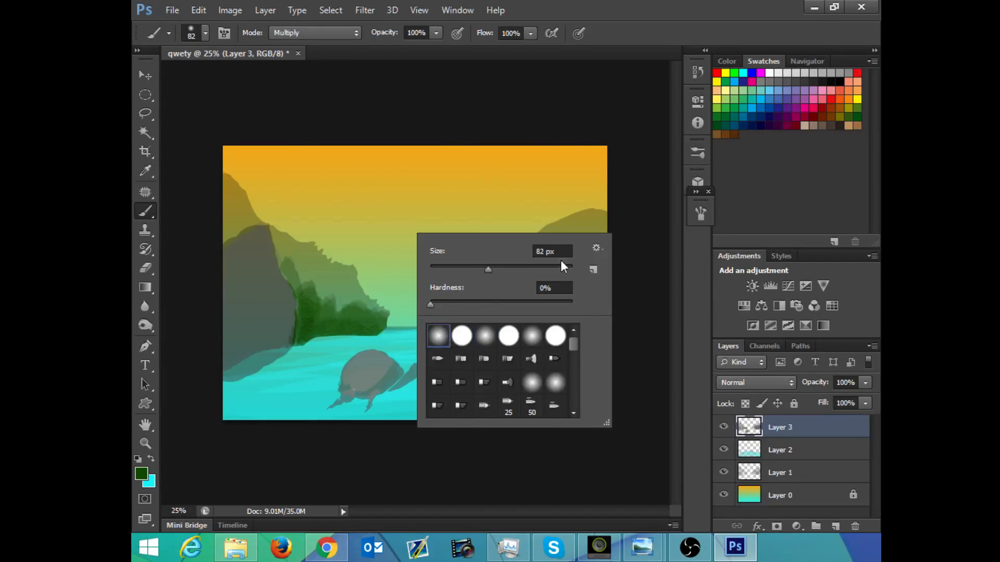
click(700, 214)
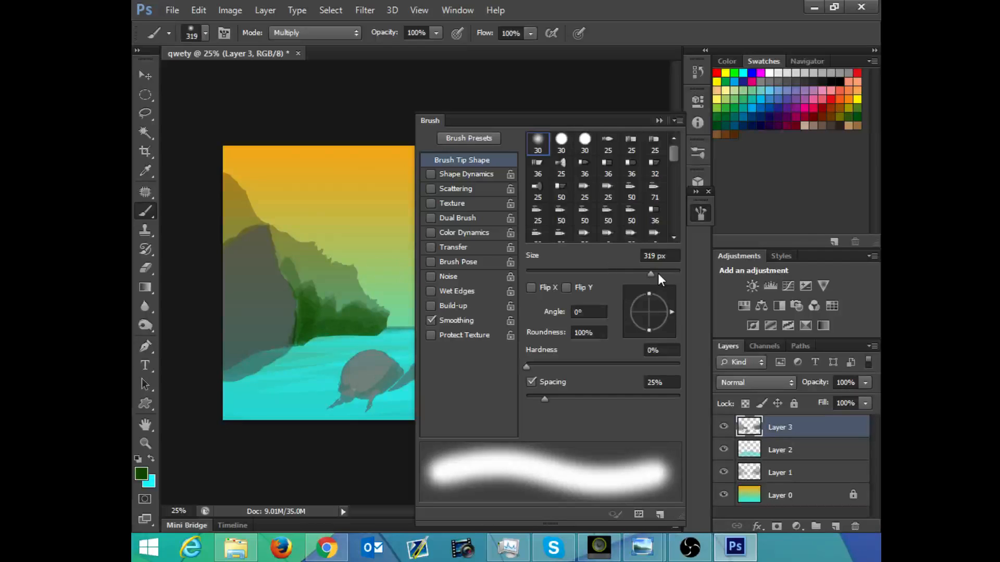
click(436, 34)
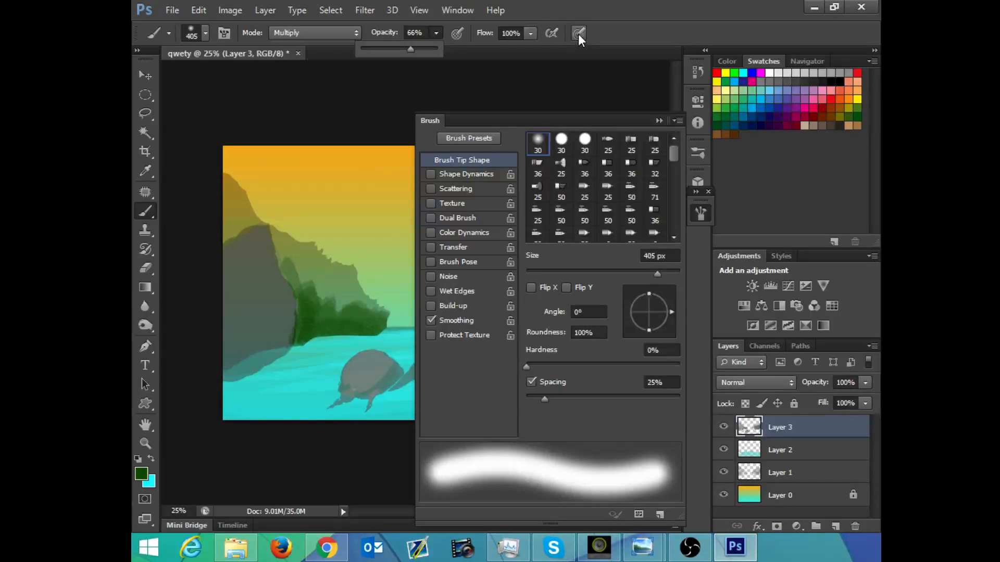
click(458, 32)
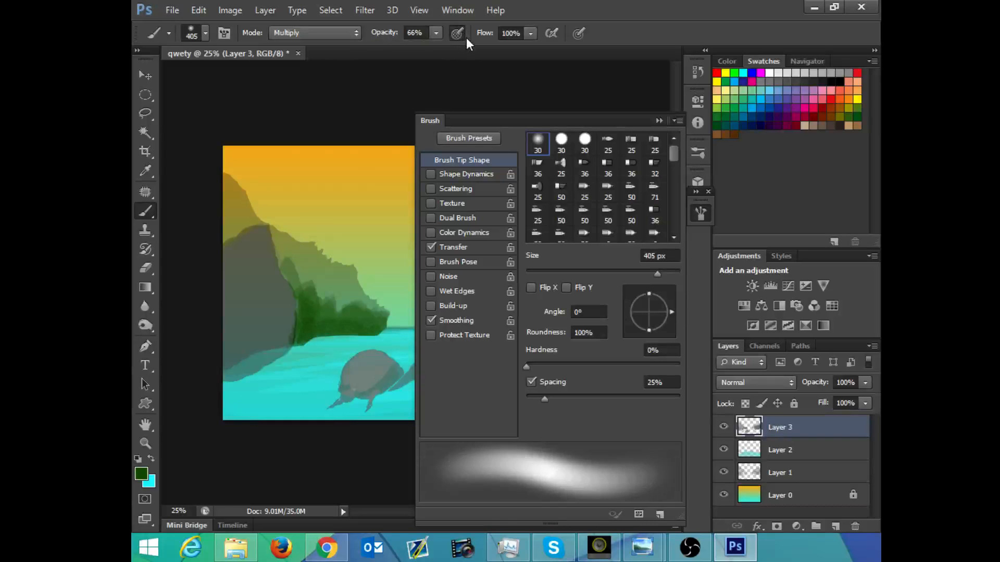
click(659, 121)
Step: Set the foreground colour to a pale yellow near #fef0b9, return to the Brush tool and clear the selection
click(141, 474)
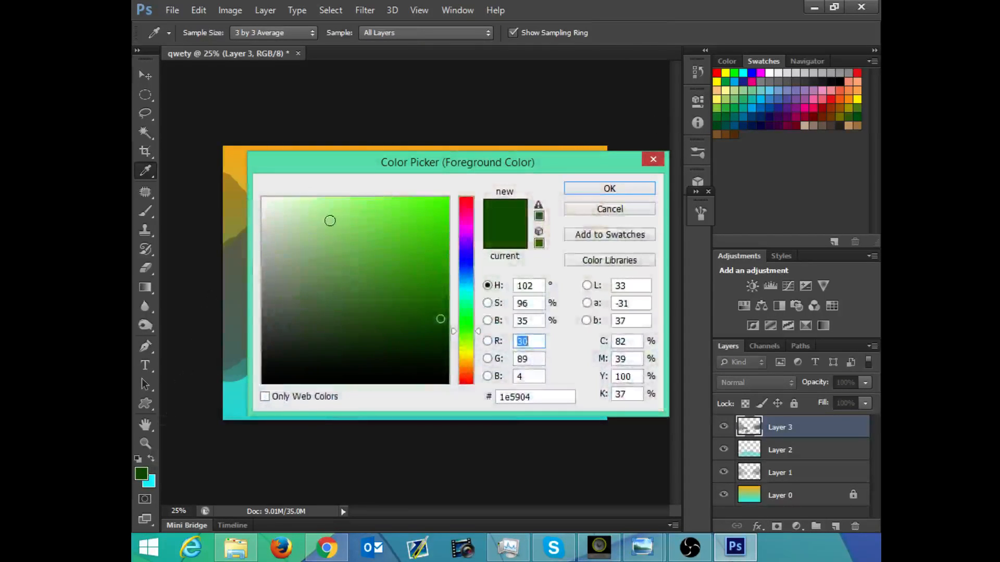
mouse_move(308, 229)
mouse_down()
mouse_move(256, 191)
mouse_move(262, 225)
mouse_move(284, 198)
mouse_up()
drag(462, 292, 463, 291)
drag(459, 168, 523, 175)
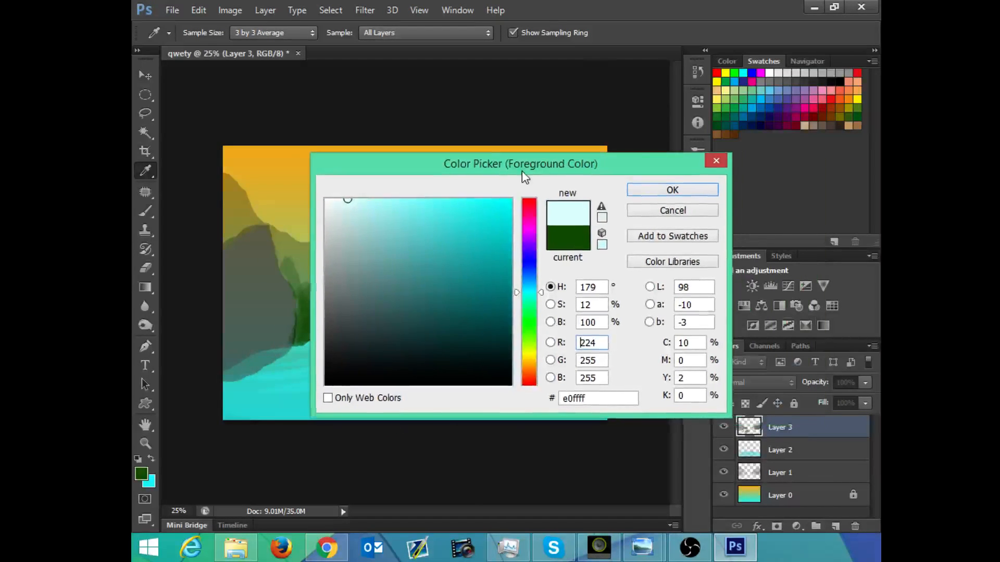
drag(531, 373, 531, 361)
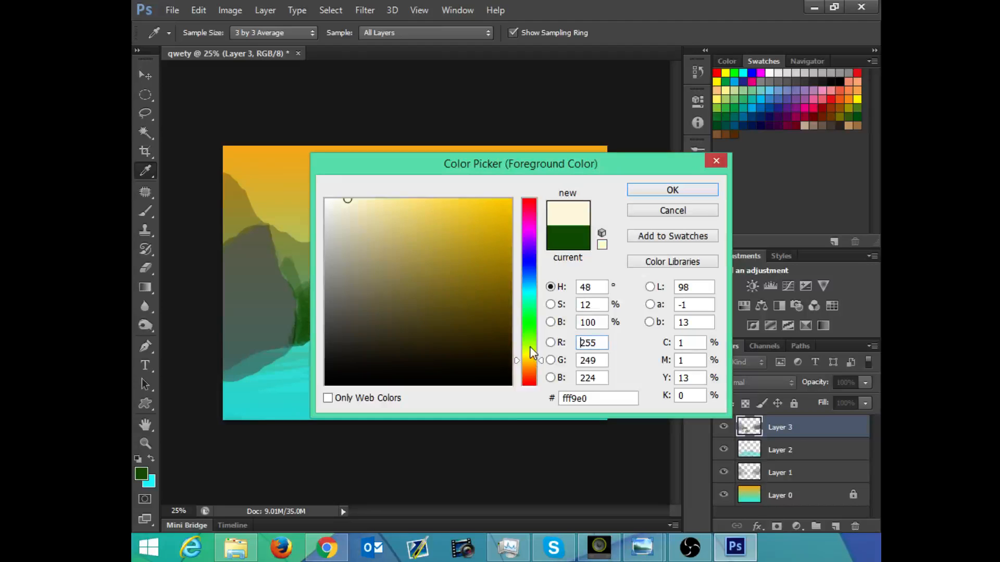
click(375, 200)
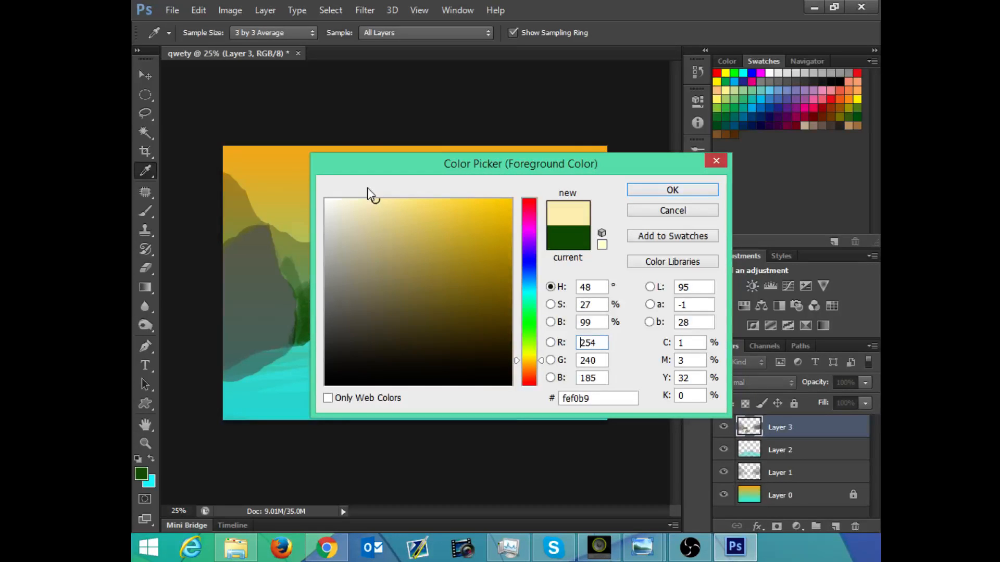
click(648, 190)
key(b)
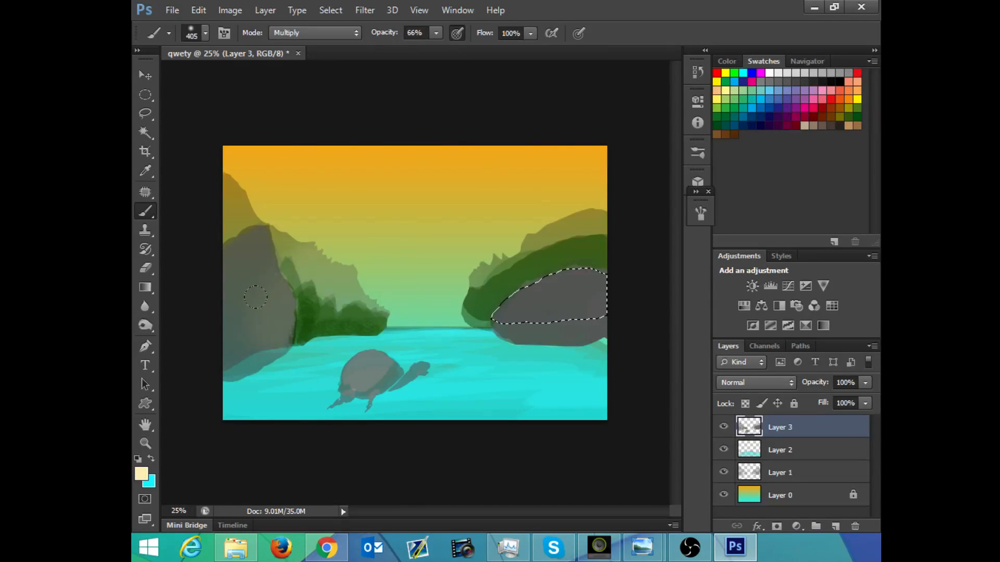
key(ctrl+d)
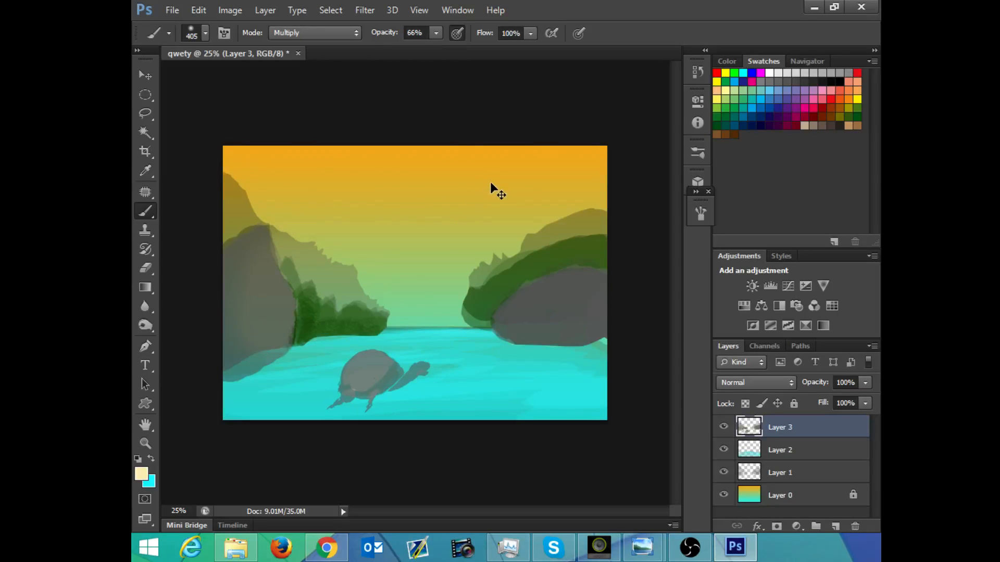
key(ctrl+z)
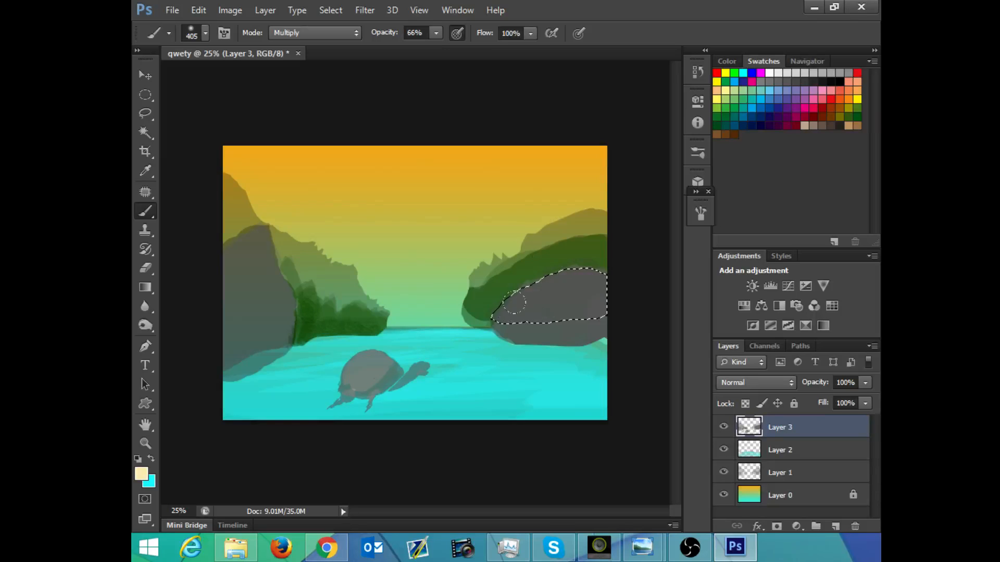
ctrl+click(755, 436)
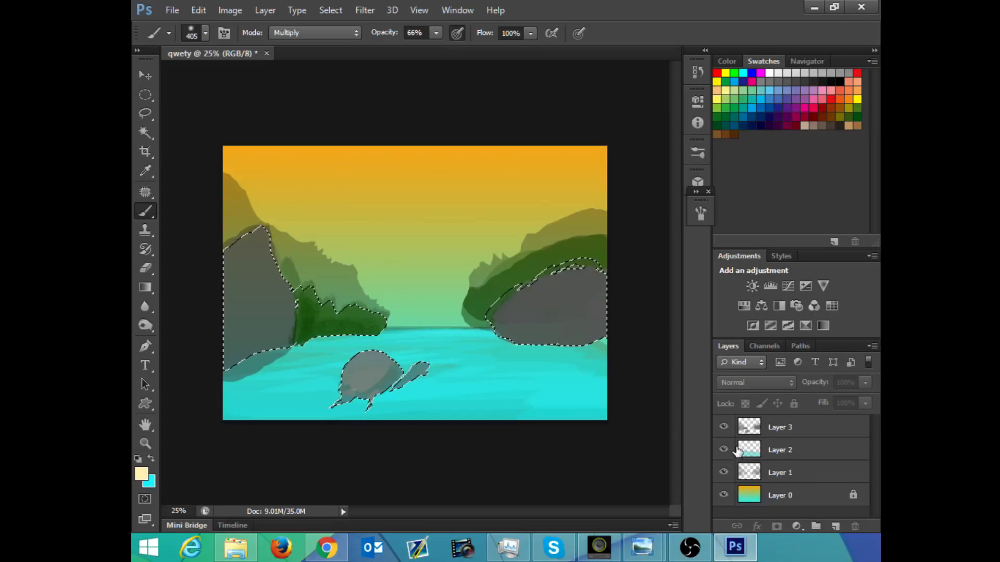
key(ctrl+d)
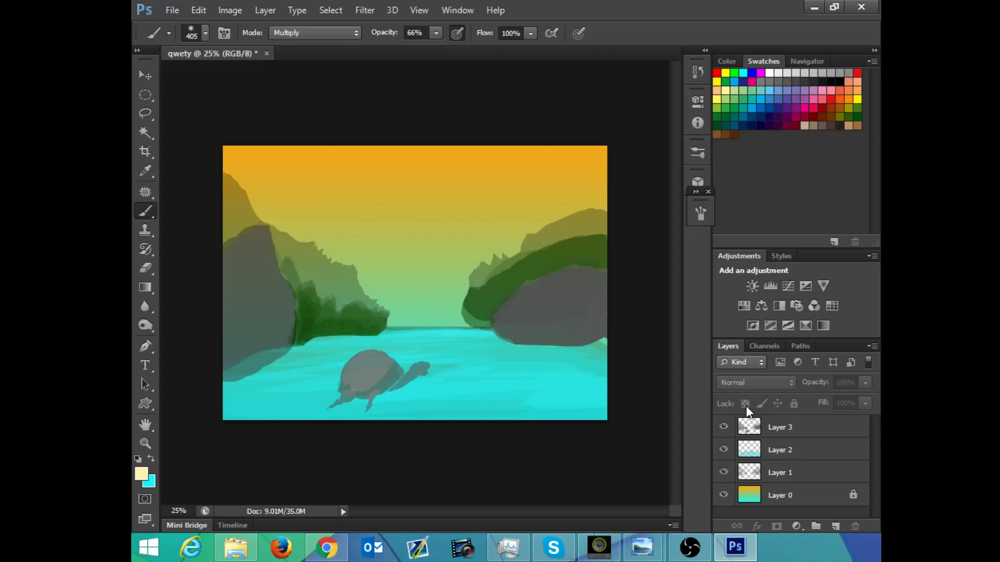
click(797, 428)
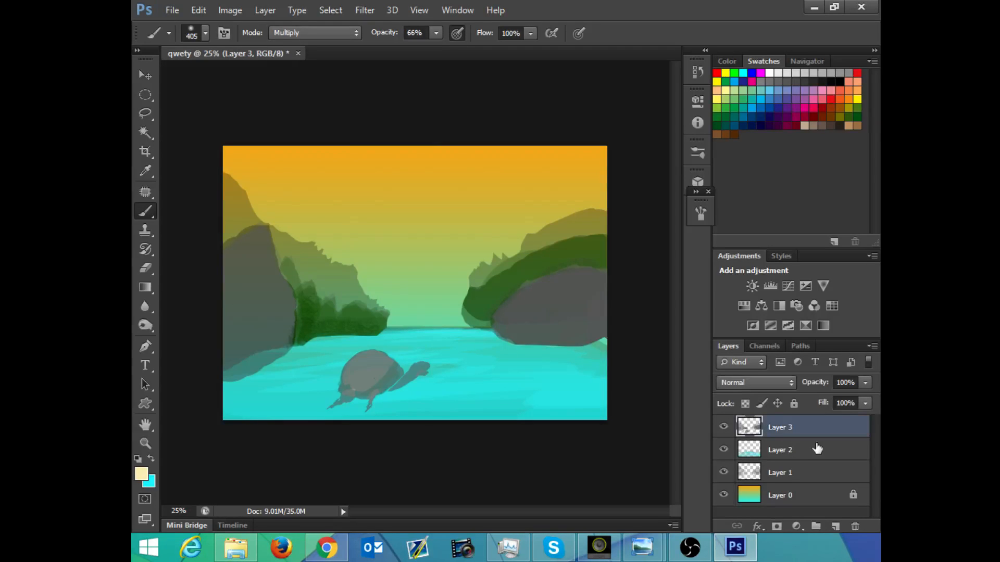
click(724, 427)
click(724, 427)
Step: Try painting a soft pale-yellow glow across the sky and horizon between the hills, and undo the last stroke
mouse_move(382, 291)
mouse_down()
mouse_move(436, 293)
mouse_move(369, 277)
mouse_move(259, 175)
mouse_up()
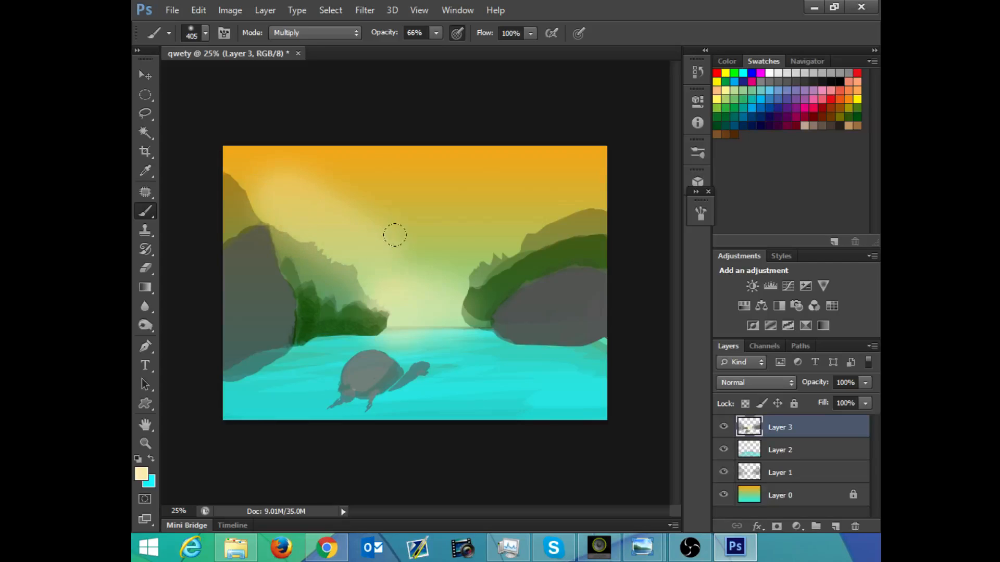
mouse_move(395, 235)
mouse_down()
mouse_move(430, 226)
mouse_move(442, 235)
mouse_move(443, 263)
mouse_move(467, 225)
mouse_up()
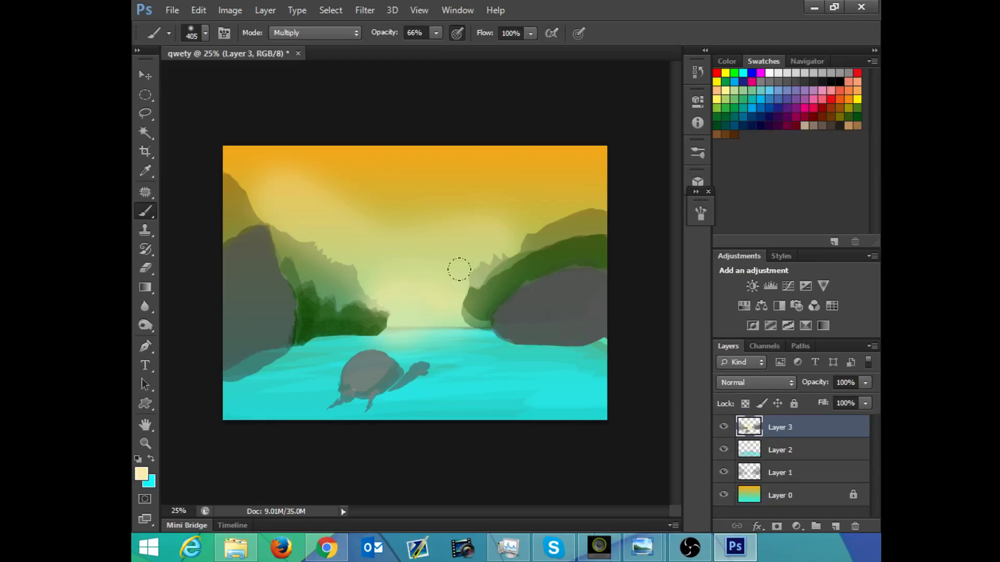
key(ctrl+z)
Step: Paint a soft pale-yellow glow on Layer 3 between the hills and over the horizon, using the brush at 484 px and 36% opacity
right_click(447, 199)
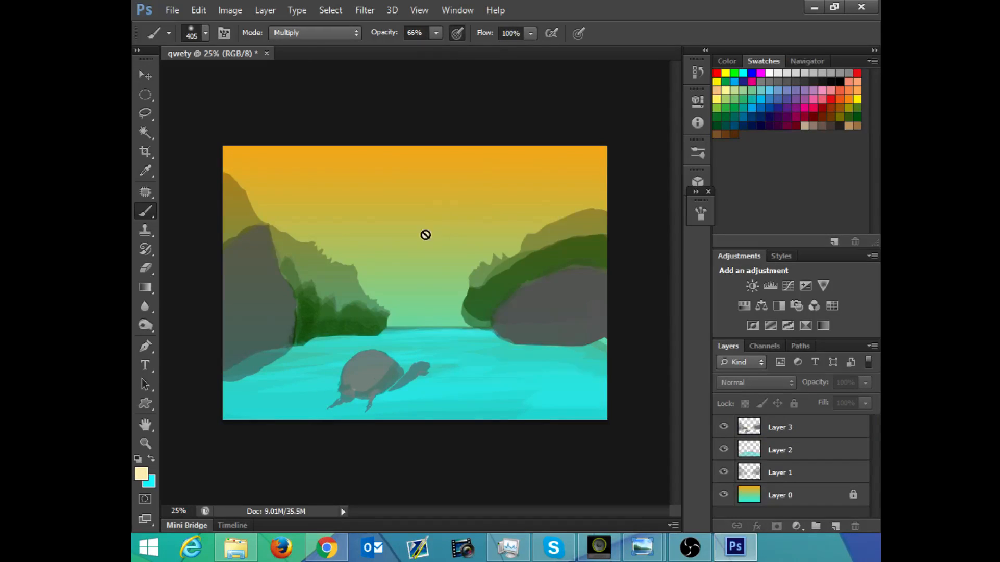
right_click(426, 235)
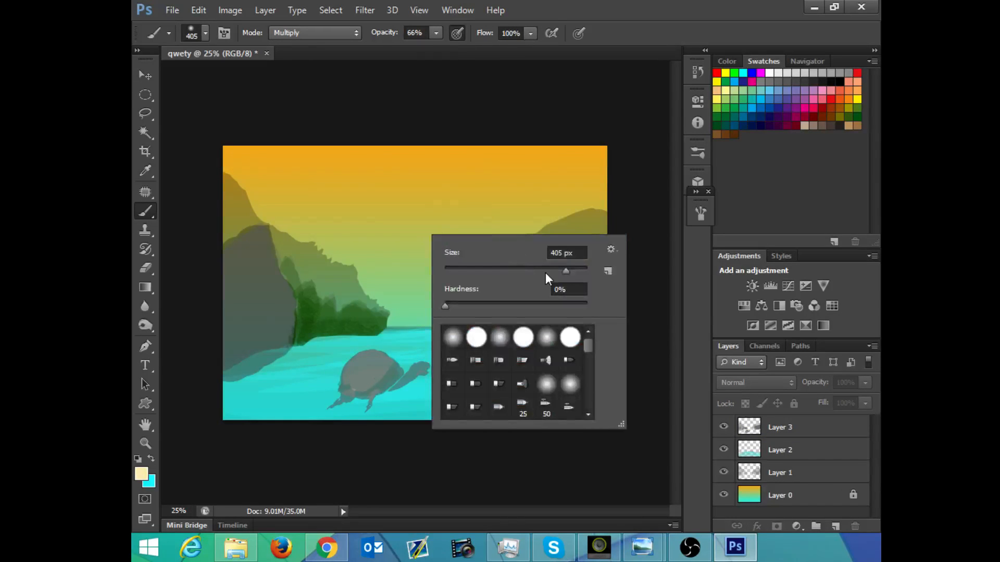
click(437, 33)
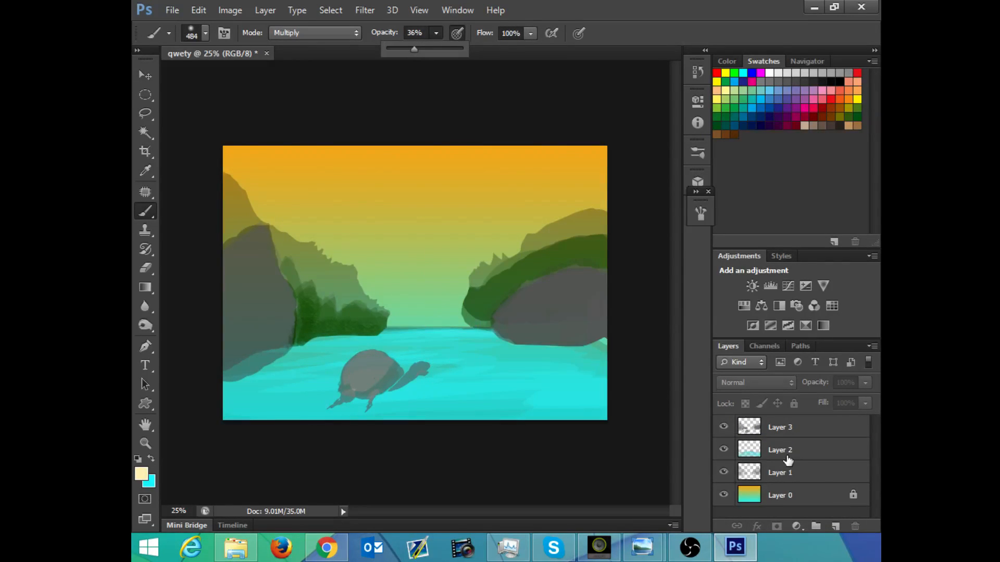
click(812, 428)
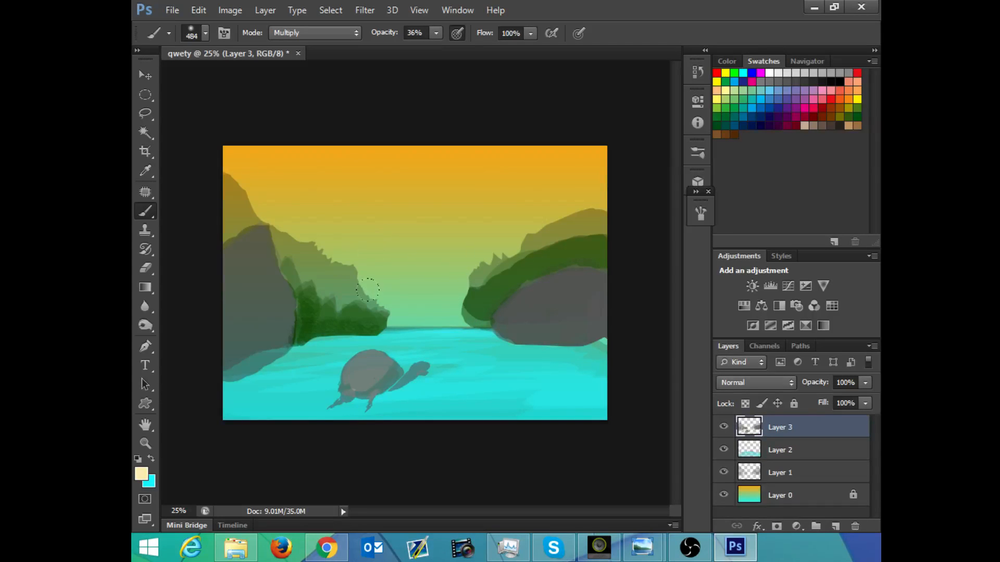
mouse_move(407, 301)
mouse_down()
mouse_move(377, 292)
mouse_move(426, 294)
mouse_move(434, 283)
mouse_move(436, 292)
mouse_move(453, 237)
mouse_move(408, 258)
mouse_move(349, 251)
mouse_move(366, 267)
mouse_up()
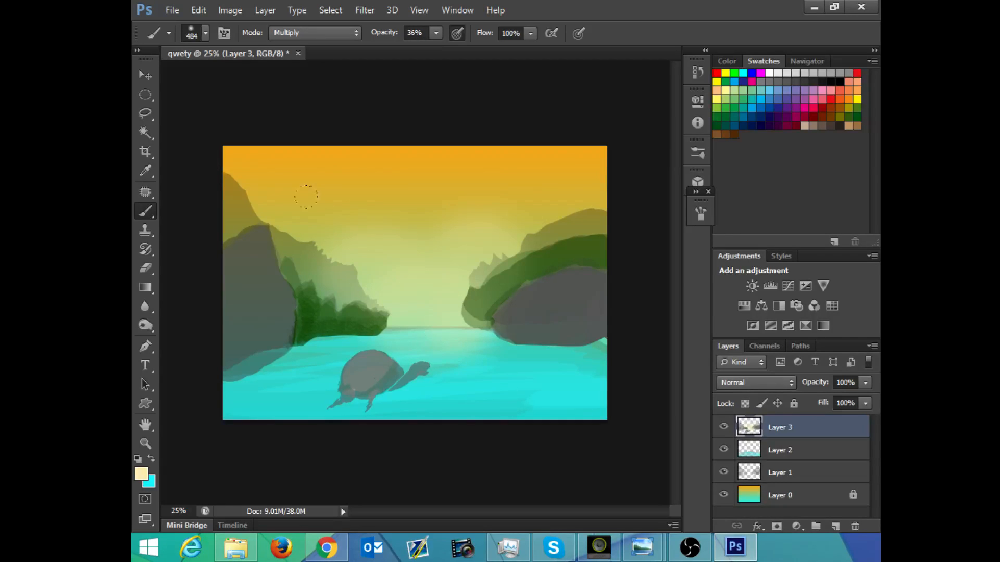
Step: Outline the sky between the hills, down to the horizon line, with a six-sided Polygonal Lasso selection
click(144, 111)
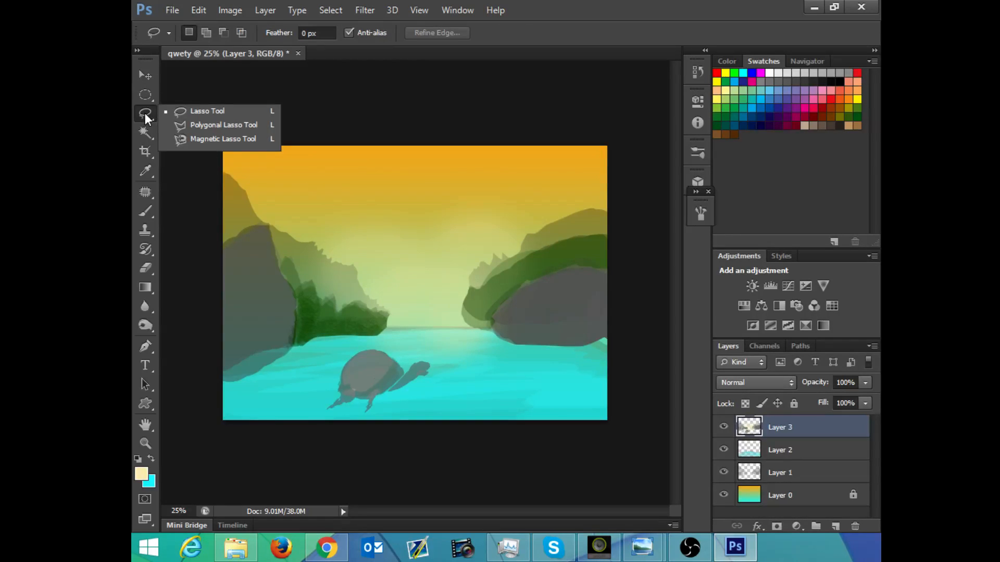
click(186, 125)
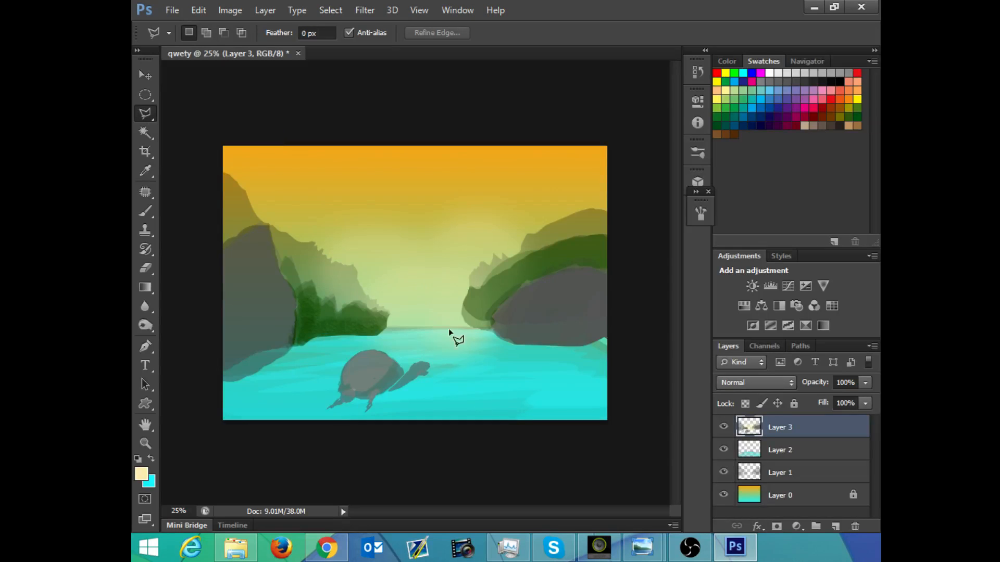
click(387, 328)
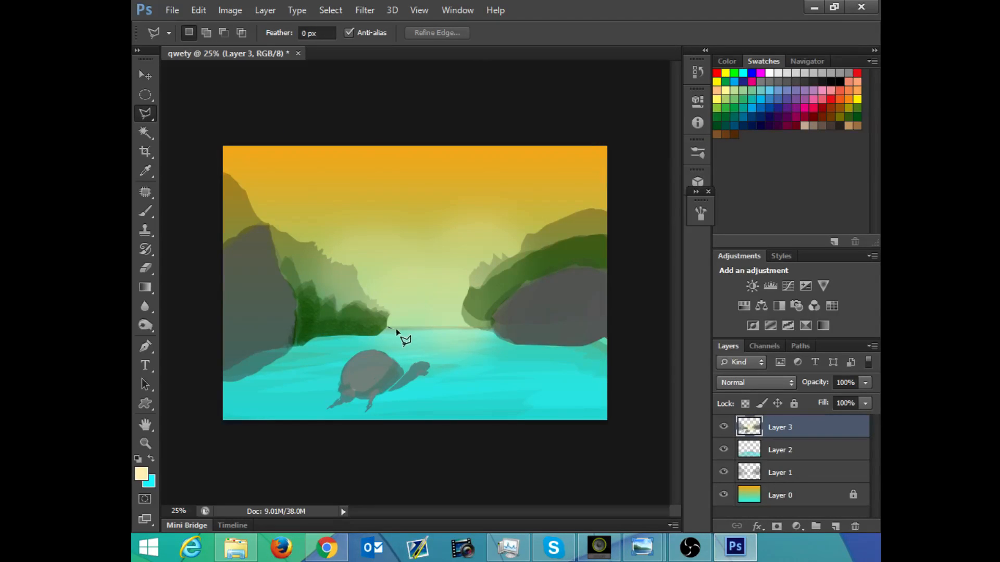
click(471, 327)
click(492, 293)
click(492, 210)
click(350, 198)
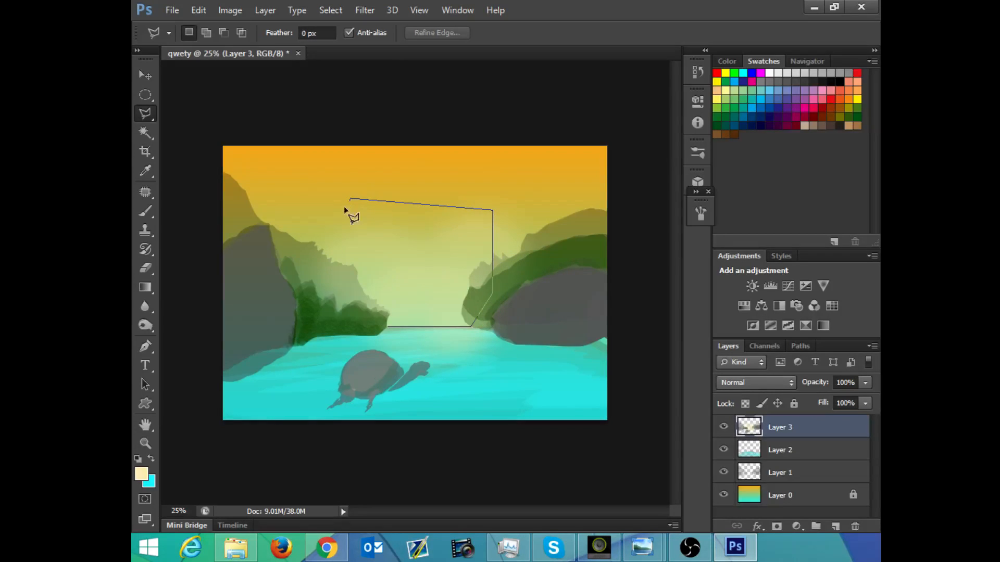
click(313, 282)
click(387, 328)
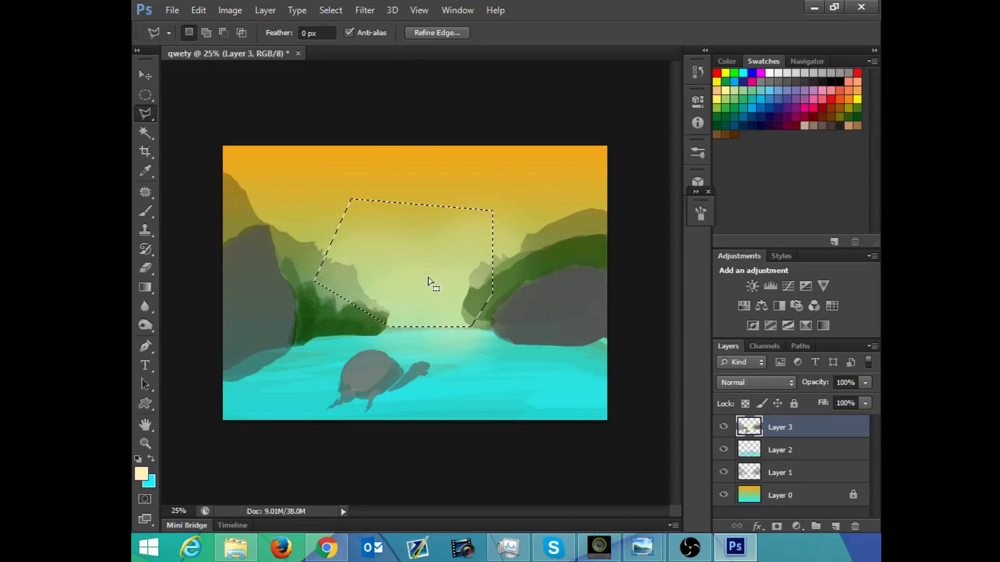
Step: Try brushing pale yellow across the selected sky area in Multiply mode
key(b)
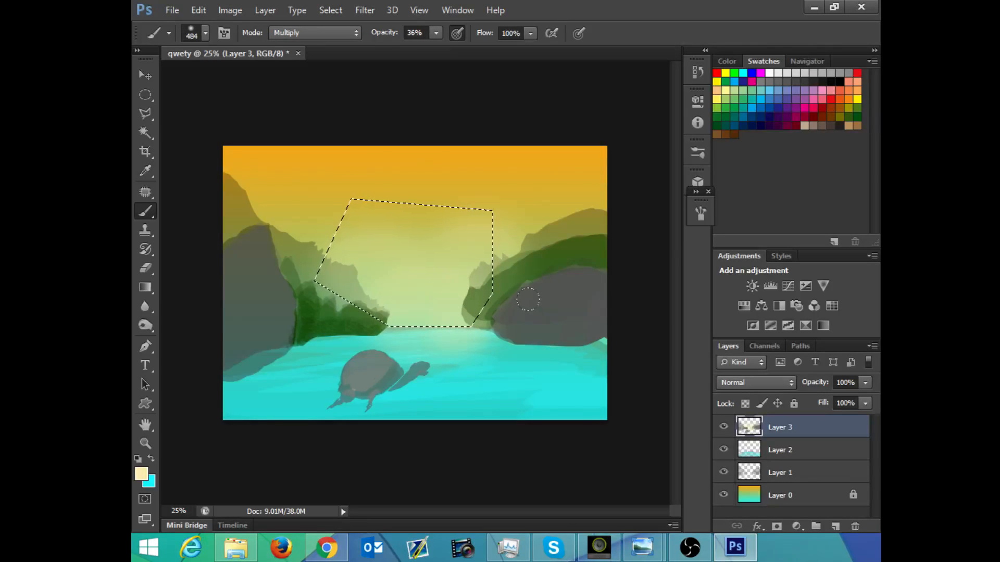
mouse_move(558, 187)
mouse_down()
mouse_move(504, 136)
mouse_move(237, 202)
mouse_up()
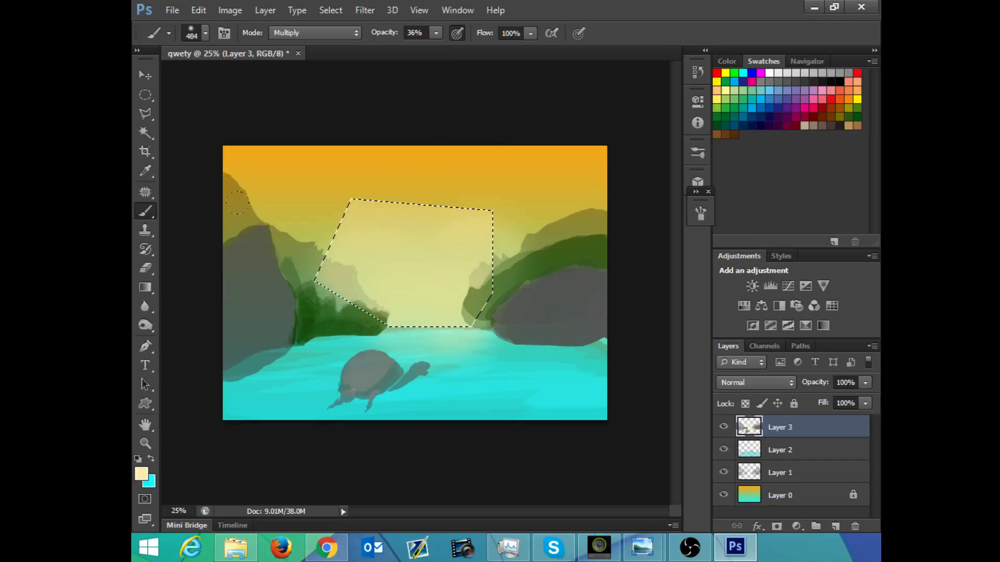
key(ctrl+z)
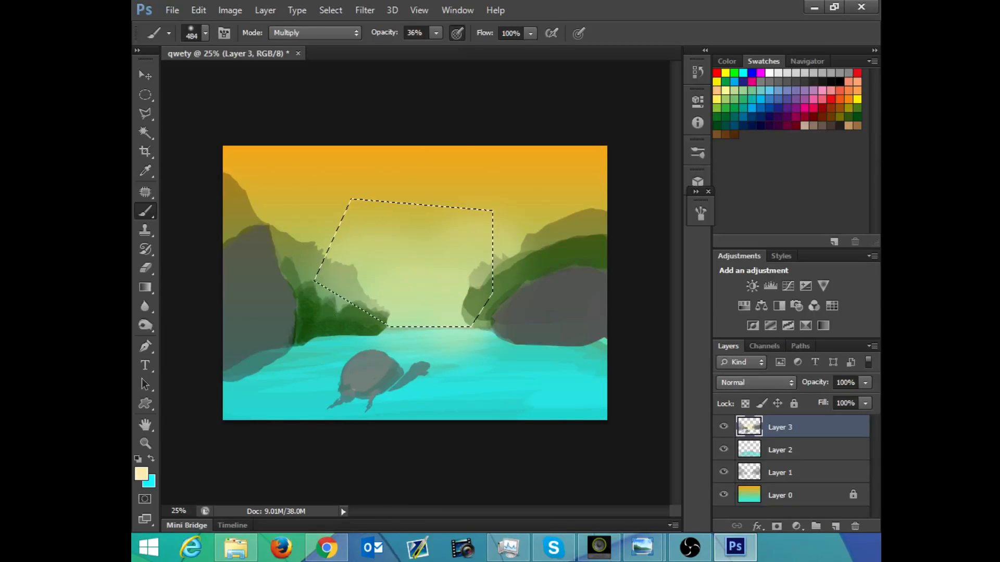
Step: Brighten the selected sky near the horizon with the brush in Linear Dodge (Add) mode, undoing the stroke by the right-hand hill
click(322, 32)
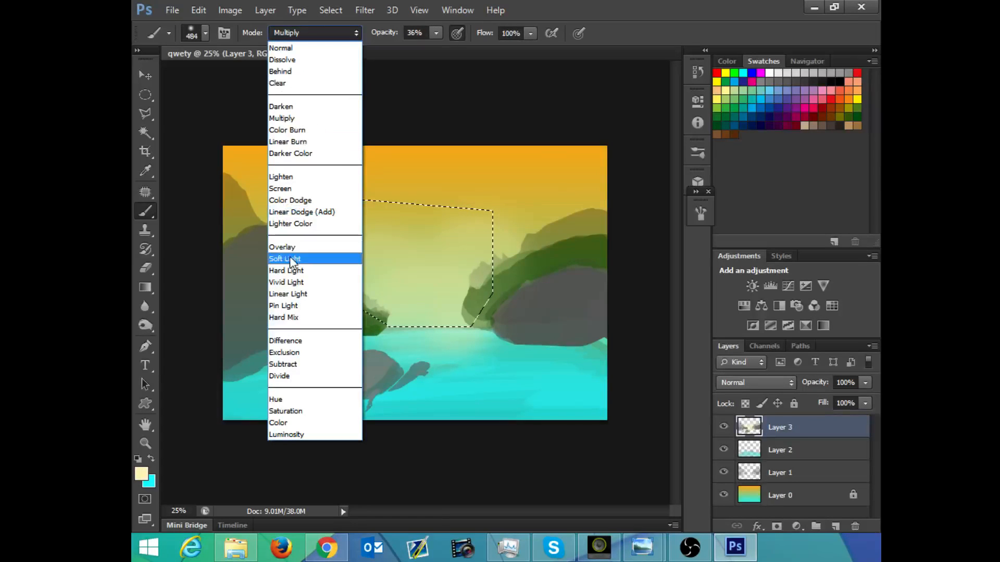
click(293, 212)
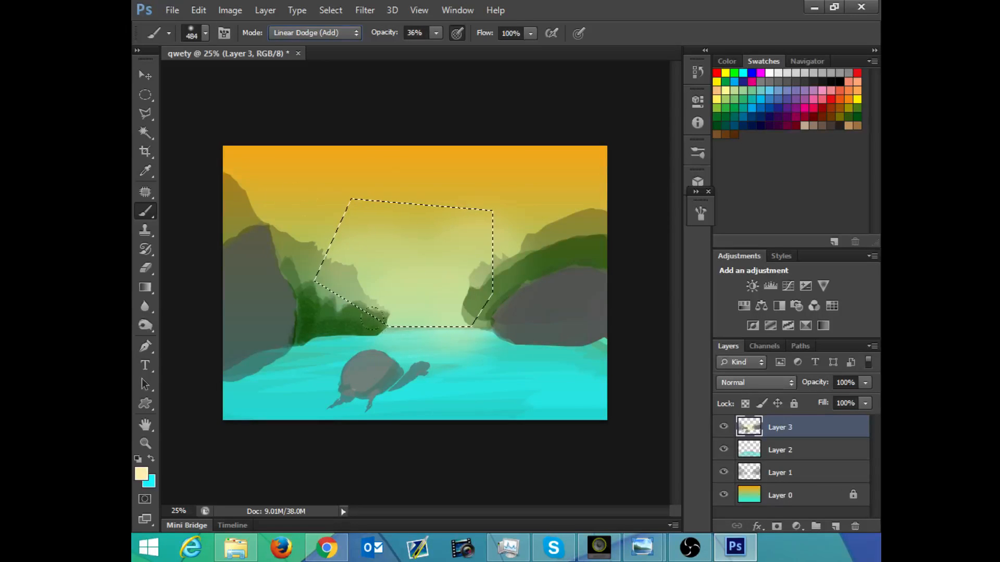
mouse_move(376, 319)
mouse_down()
mouse_move(355, 305)
mouse_move(433, 310)
mouse_move(415, 332)
mouse_up()
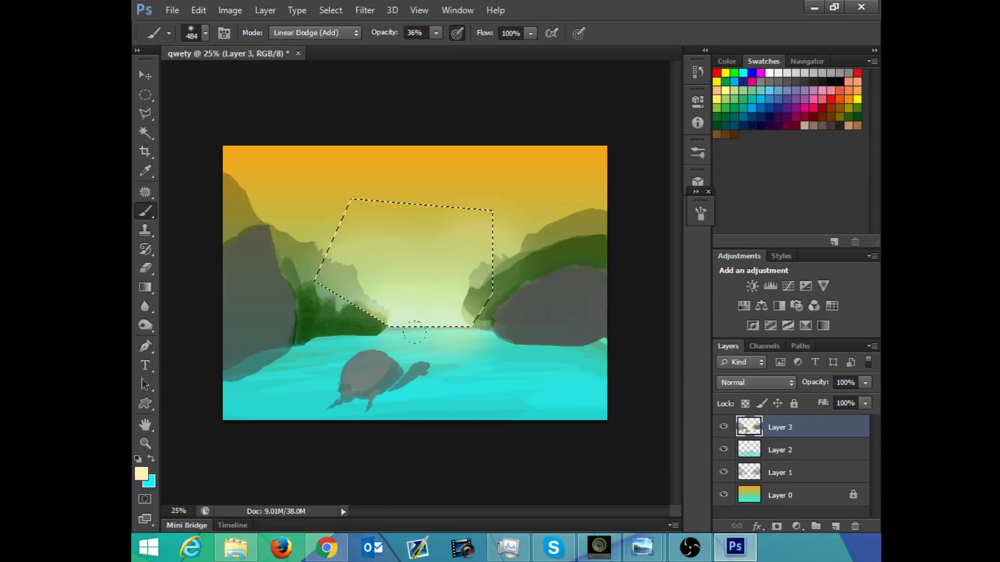
mouse_move(474, 301)
mouse_down()
mouse_move(447, 297)
mouse_move(461, 311)
mouse_up()
key(ctrl+z)
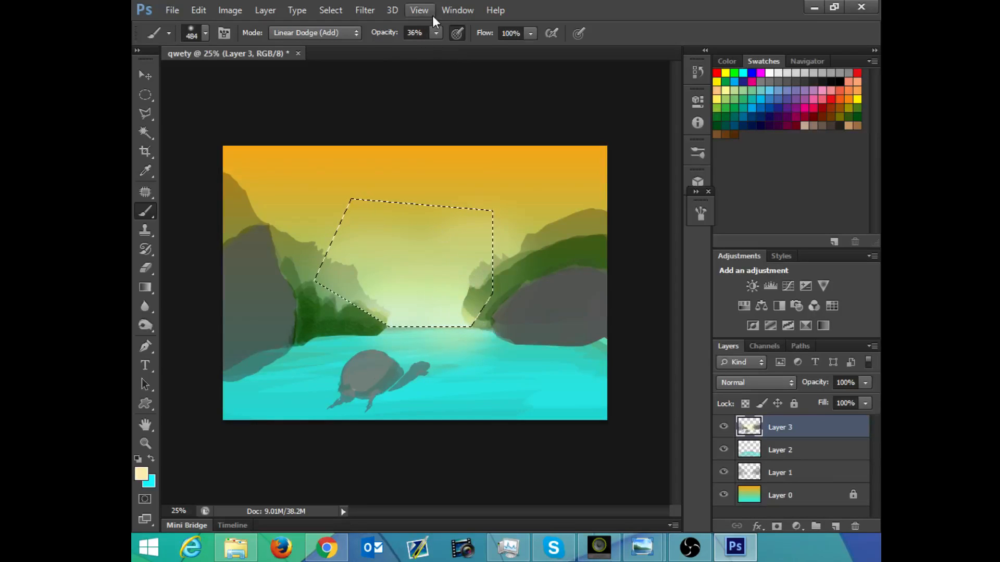
Step: Extend the pale glow through the selected sky with the brush at 13% opacity, and clear the selection
click(436, 33)
drag(427, 48, 419, 49)
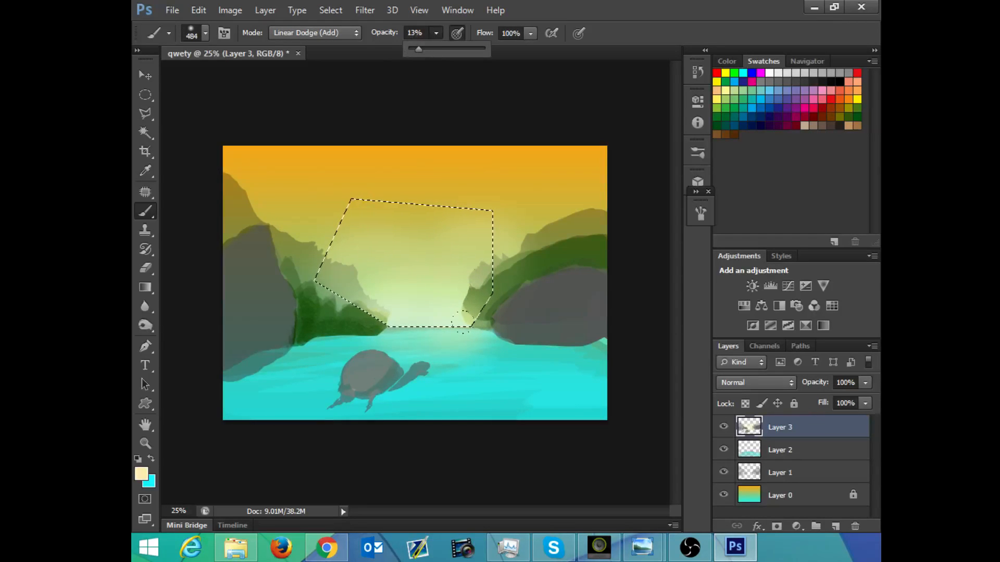
mouse_move(477, 310)
mouse_down()
mouse_move(333, 264)
mouse_move(373, 244)
mouse_move(344, 233)
mouse_up()
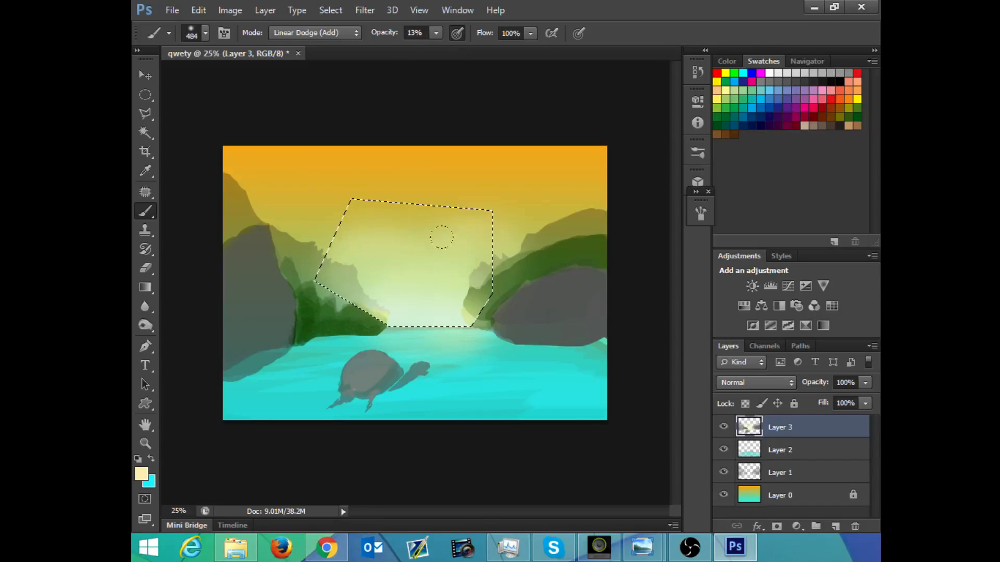
key(ctrl+d)
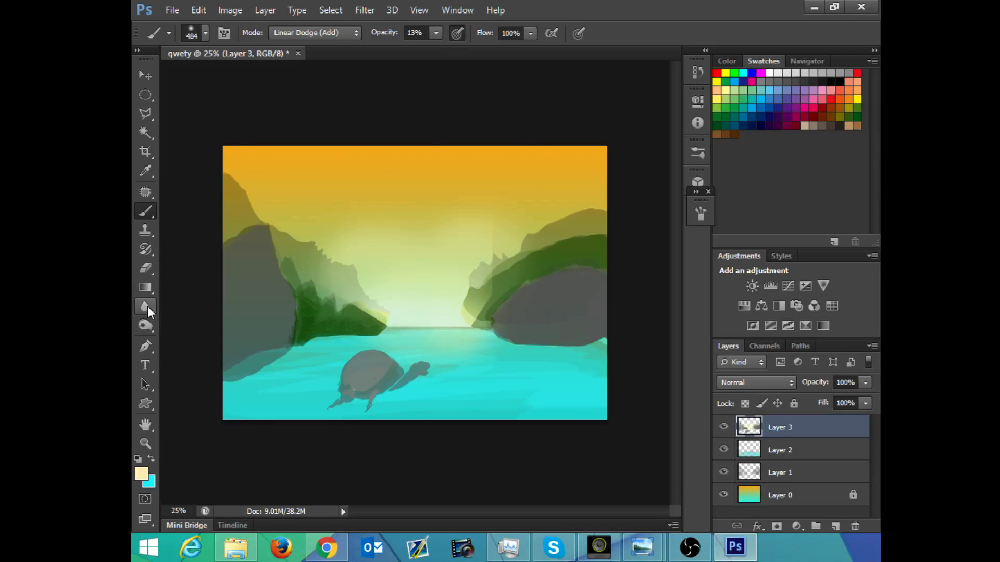
Step: Blur the hard edge of the glow at the base of the right-hand hill with the Blur tool, switched from Darken to Normal mode
drag(149, 311, 170, 304)
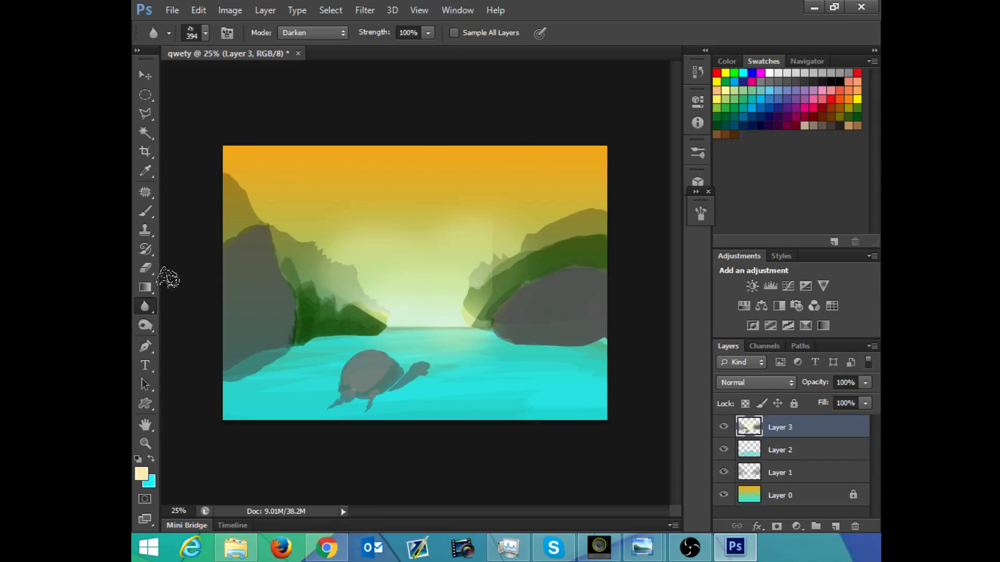
mouse_move(466, 315)
mouse_down()
mouse_move(471, 331)
mouse_move(476, 314)
mouse_up()
click(328, 31)
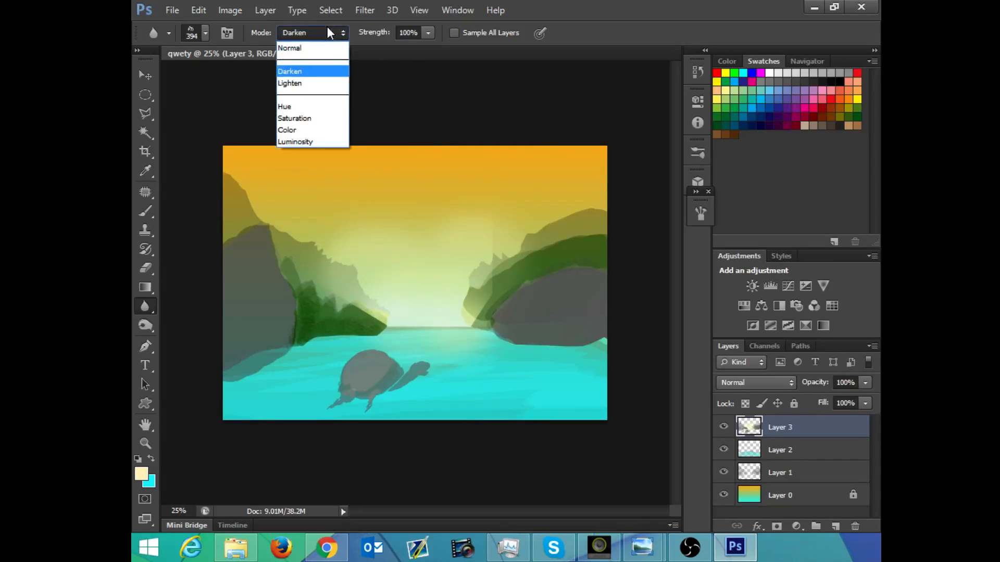
click(327, 28)
click(325, 30)
click(312, 48)
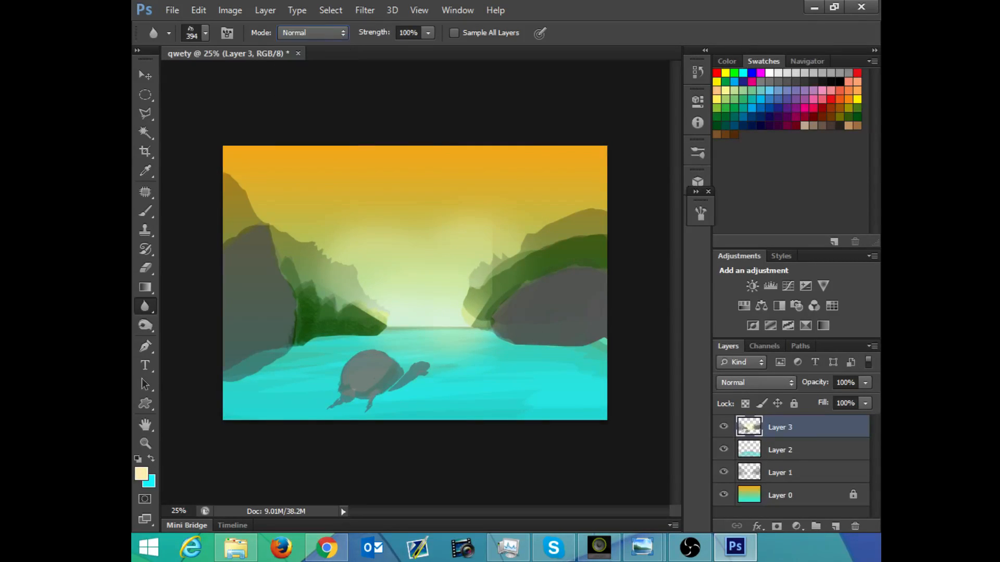
mouse_move(492, 313)
mouse_down()
mouse_move(476, 333)
mouse_move(469, 322)
mouse_up()
Step: Restore the polygonal sky selection and open the Gaussian Blur filter for Layer 3
key(ctrl+shift+d)
click(145, 308)
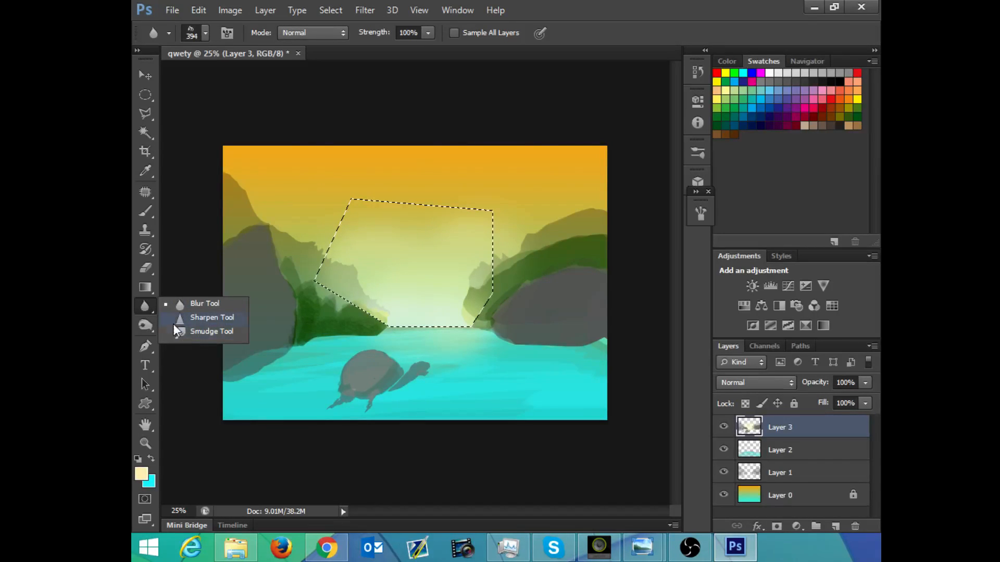
click(148, 303)
click(365, 11)
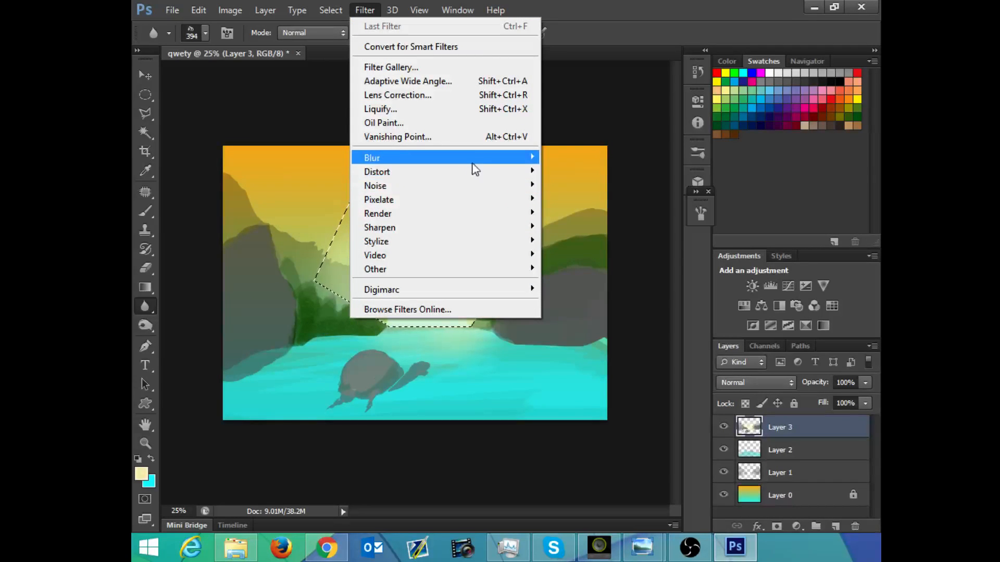
mouse_move(475, 159)
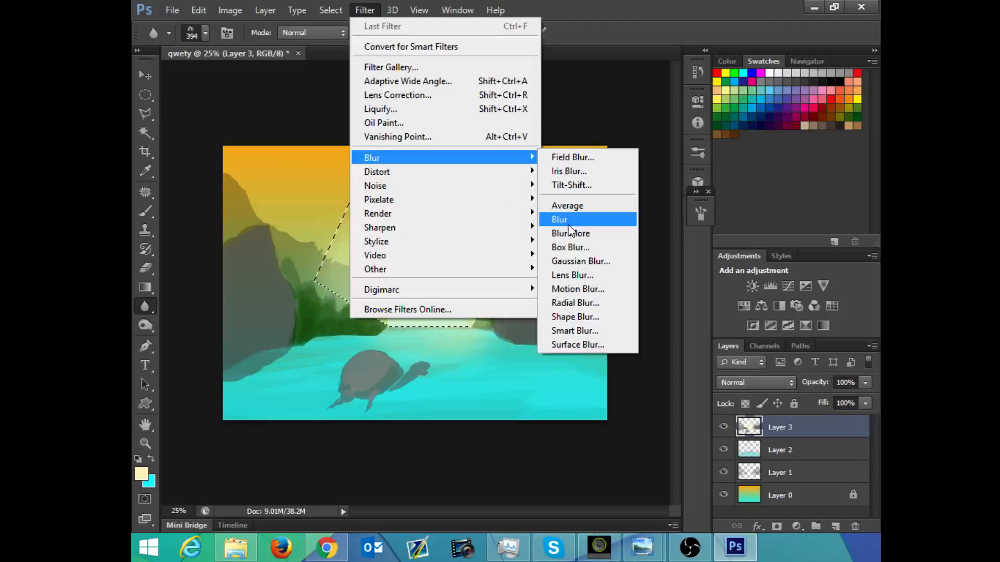
click(581, 261)
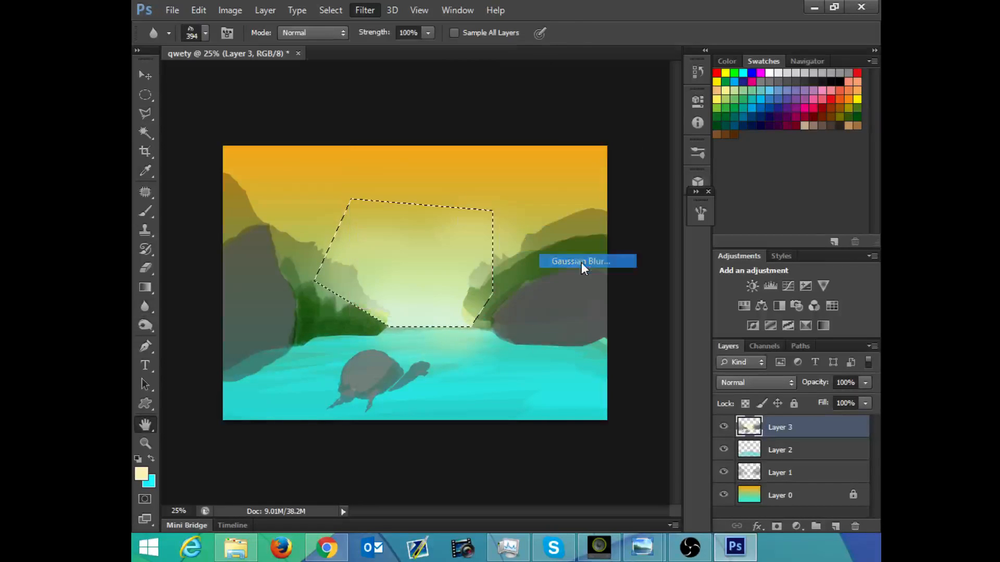
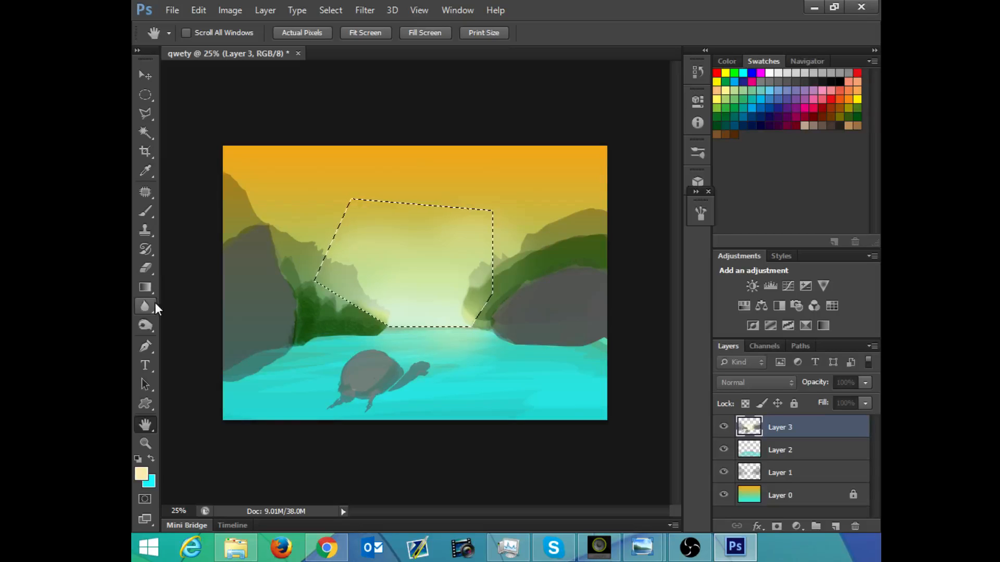
click(724, 547)
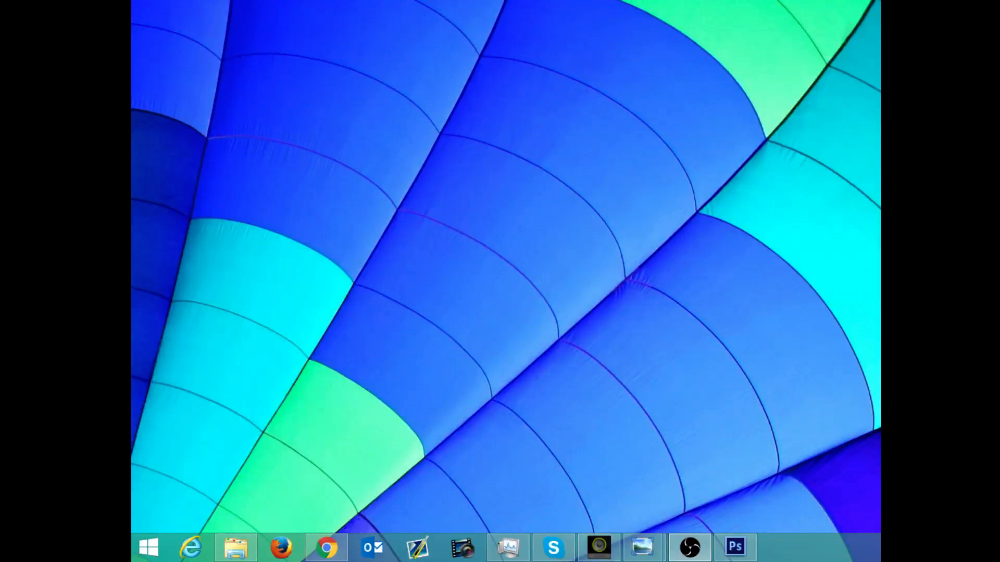
click(729, 547)
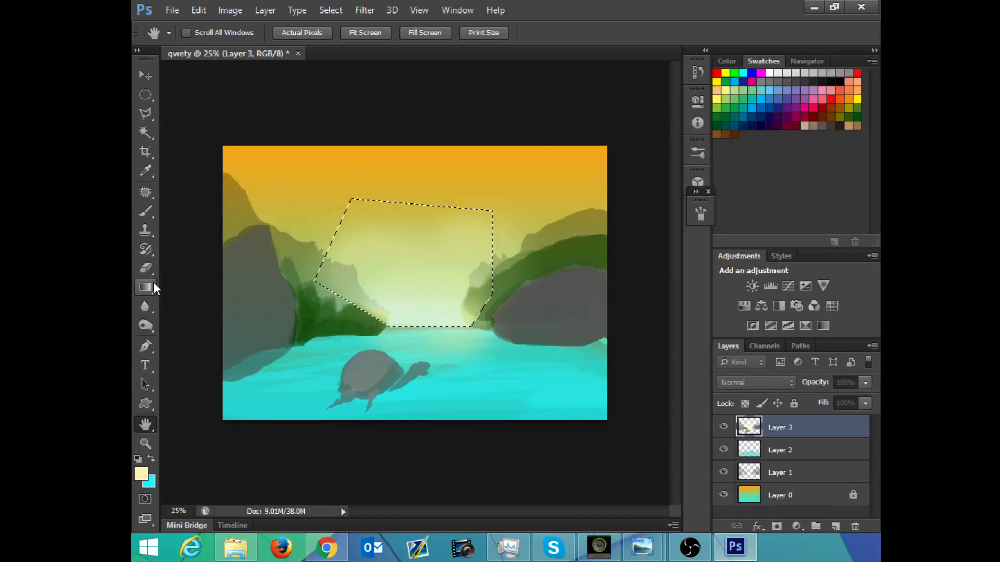
click(304, 32)
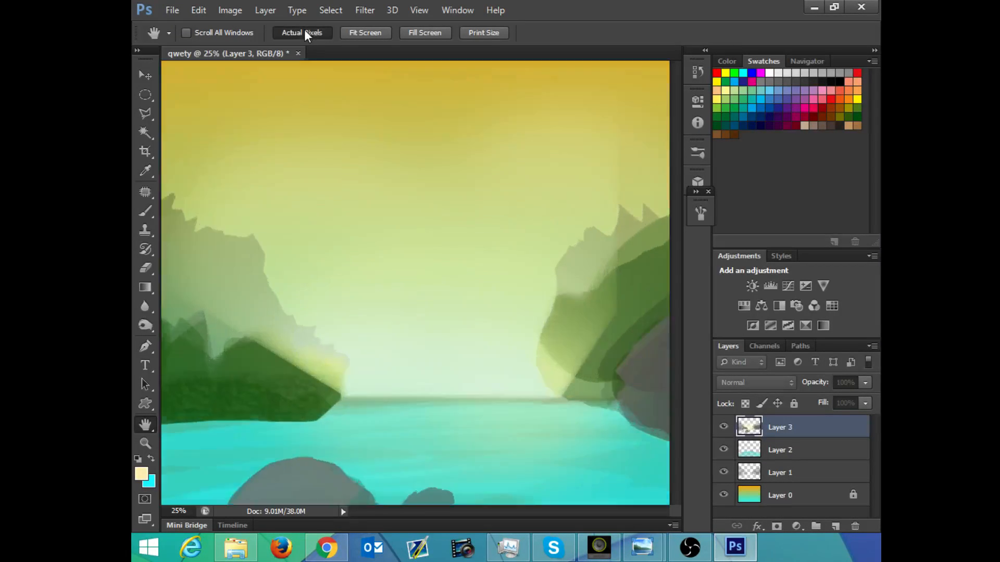
click(358, 34)
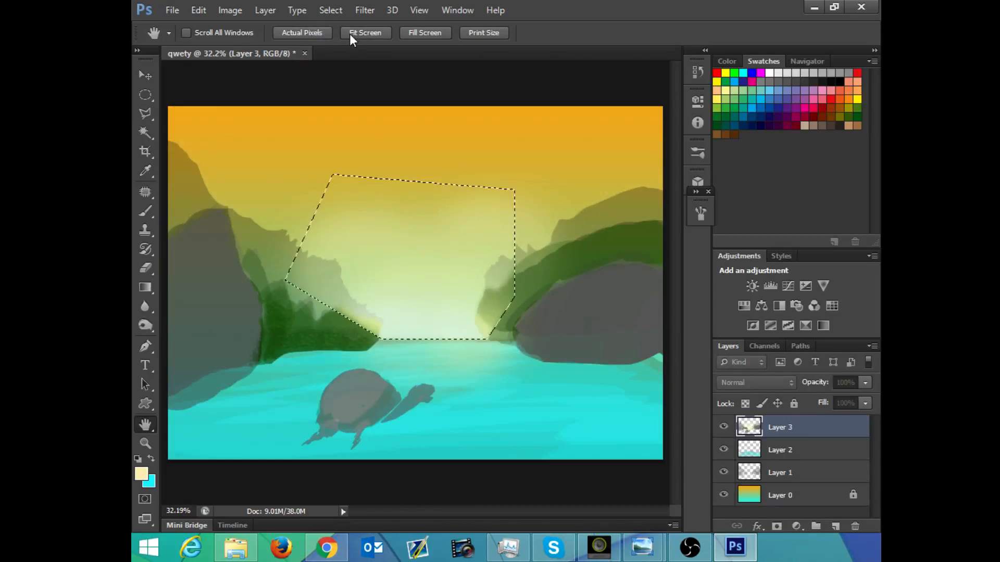
click(319, 32)
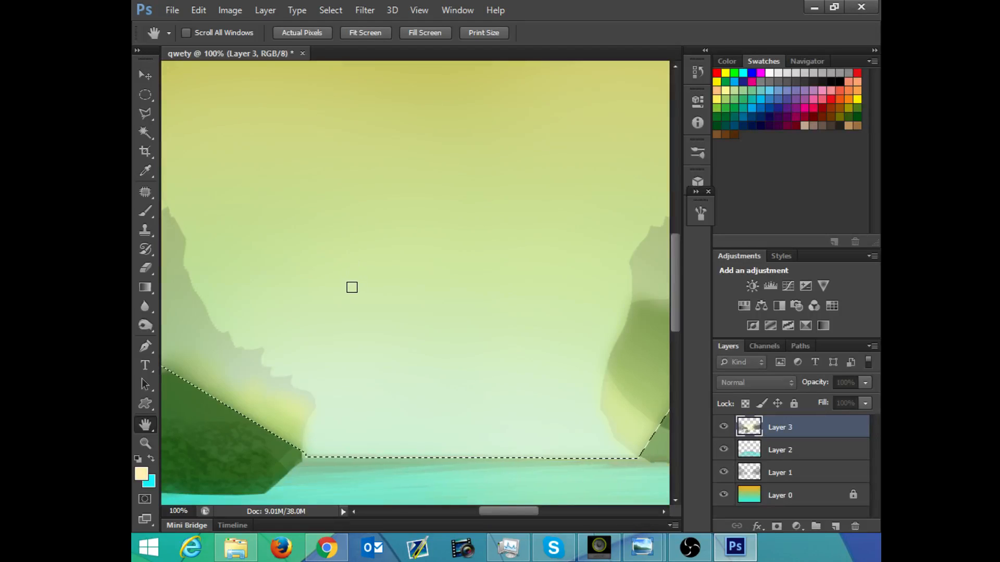
drag(410, 227, 381, 237)
drag(419, 197, 368, 275)
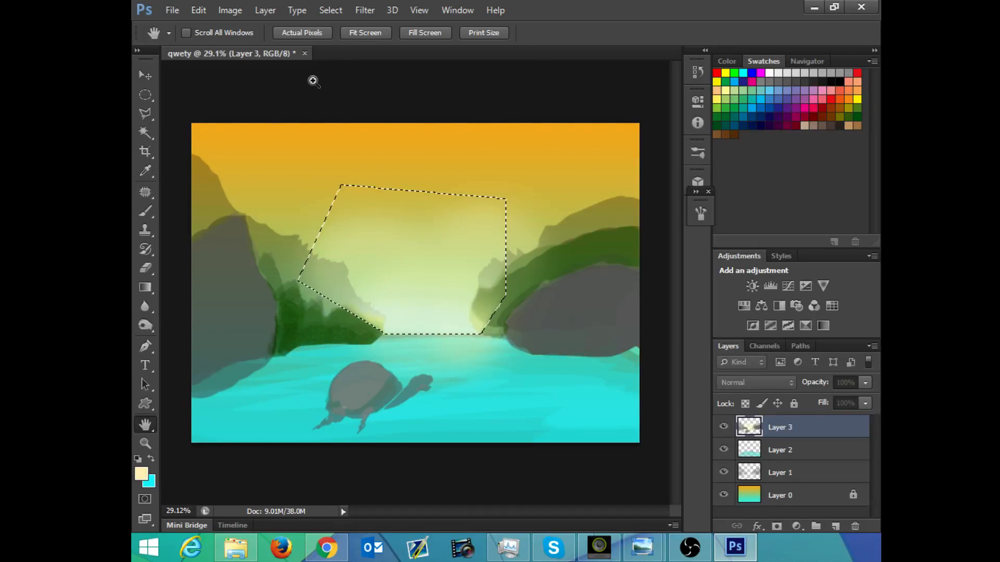
click(365, 11)
click(366, 11)
click(366, 11)
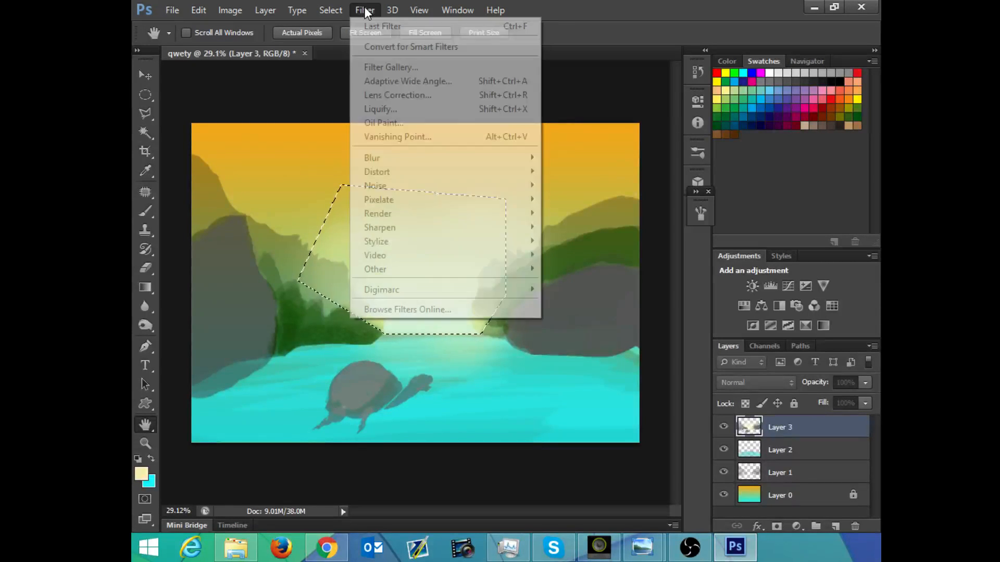
click(366, 11)
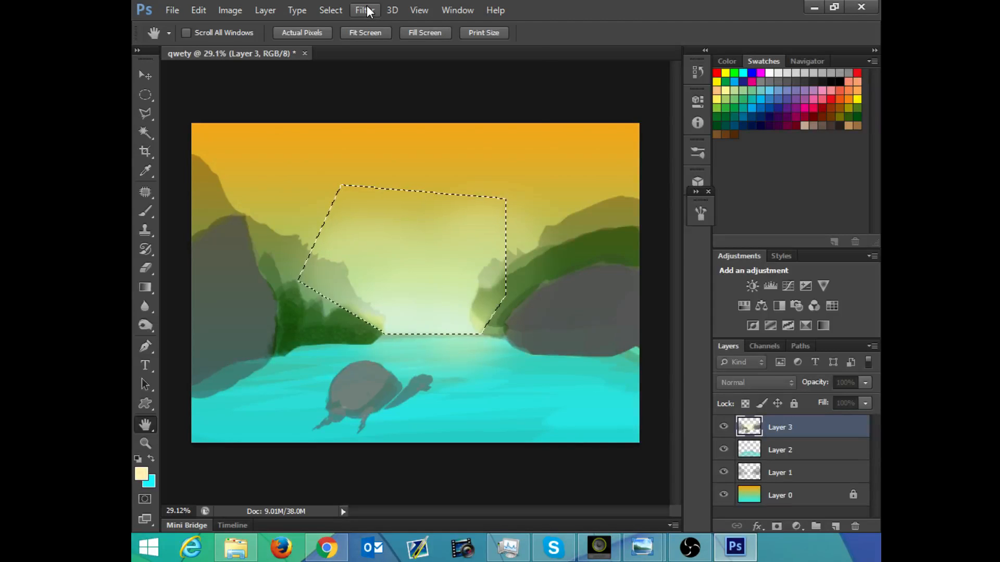
click(367, 11)
click(367, 10)
click(366, 11)
click(365, 12)
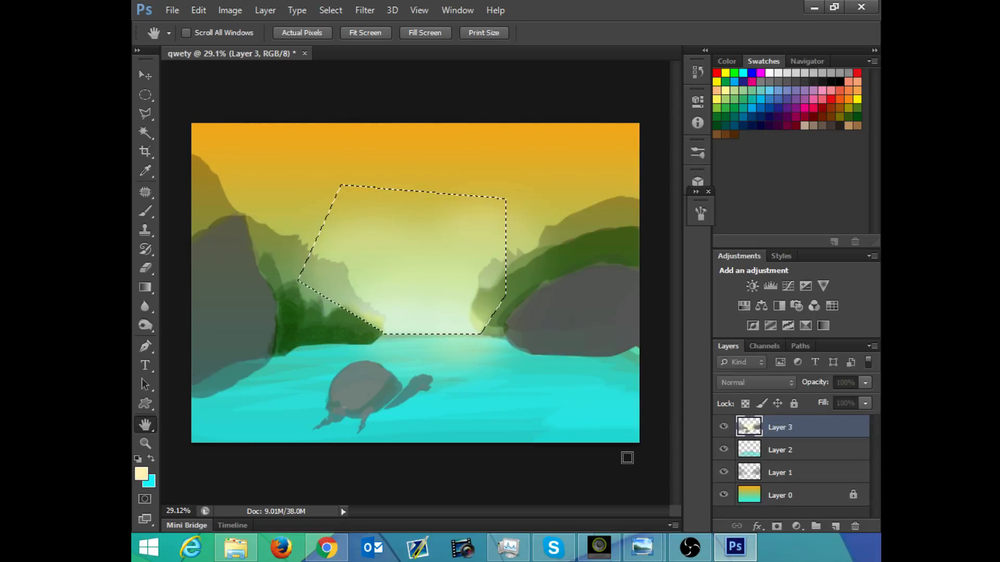
Step: Apply a 9.8-pixel Gaussian Blur to the polygonal sky selection on Layer 3 and clear the selection
click(781, 559)
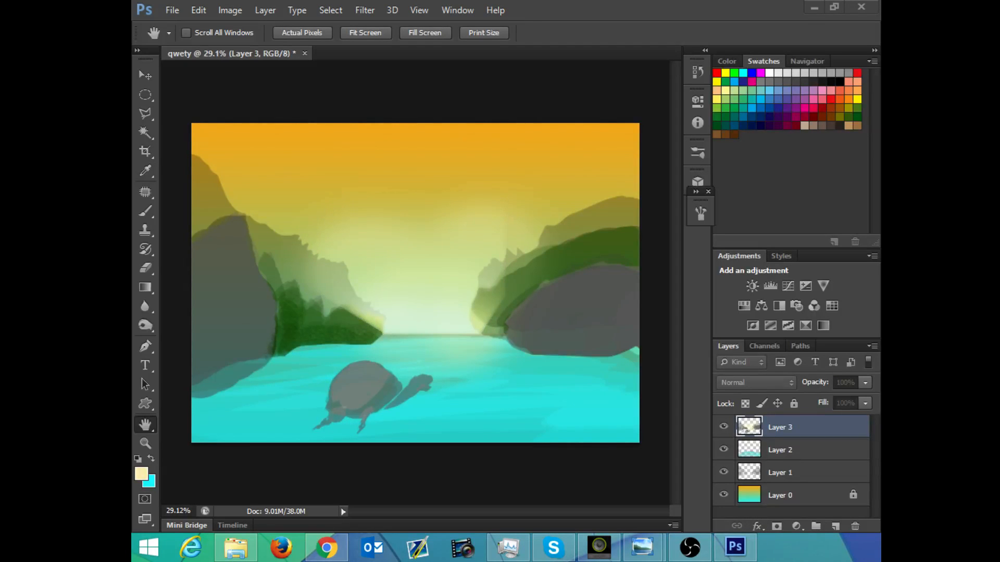
drag(132, 5, 411, 8)
drag(781, 4, 712, 5)
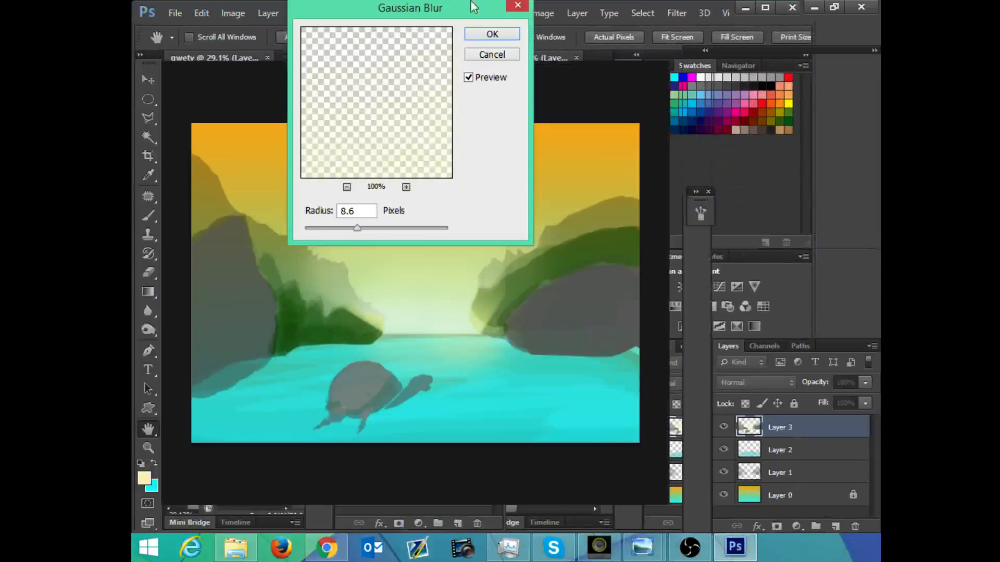
drag(449, 9, 515, 180)
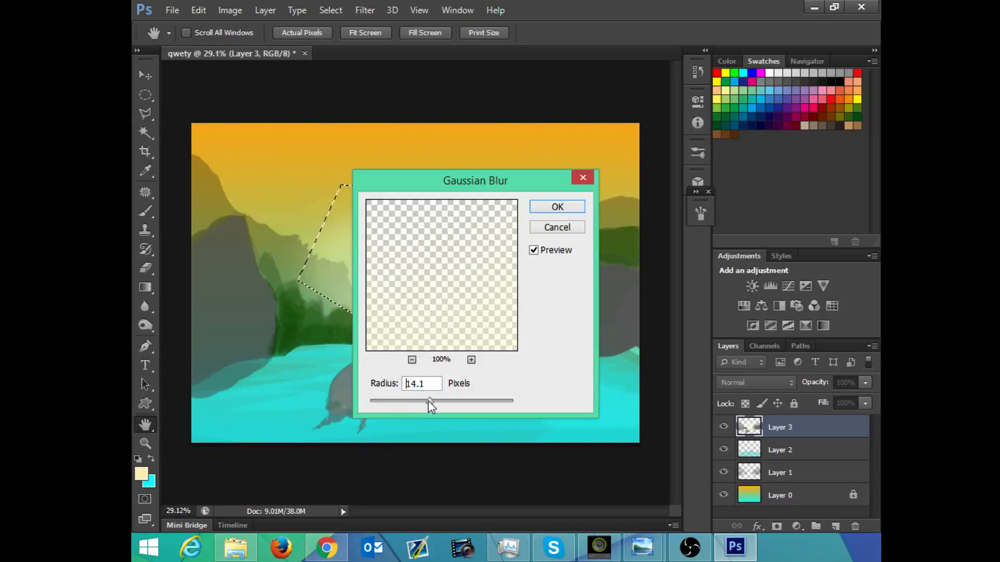
drag(433, 403, 417, 401)
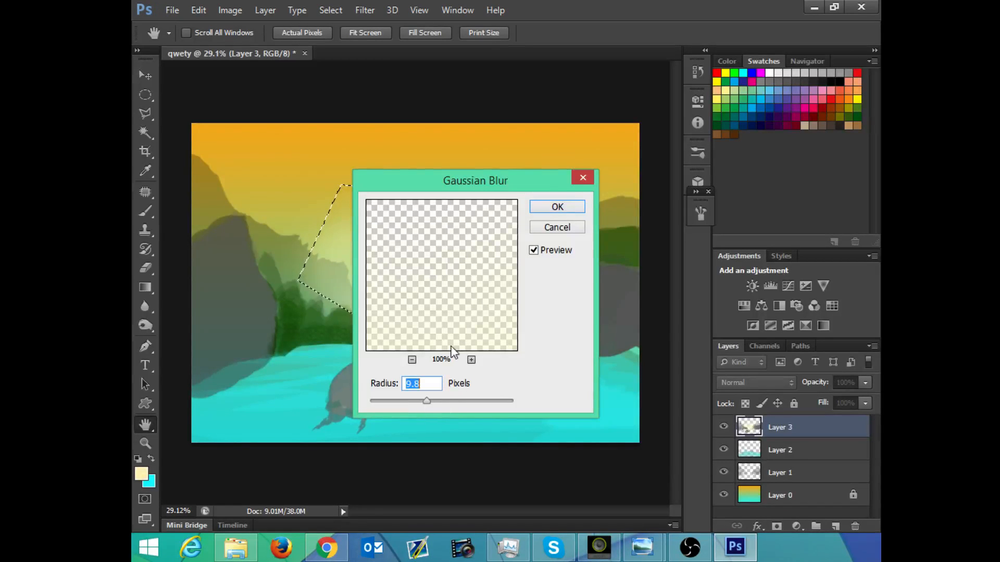
click(557, 206)
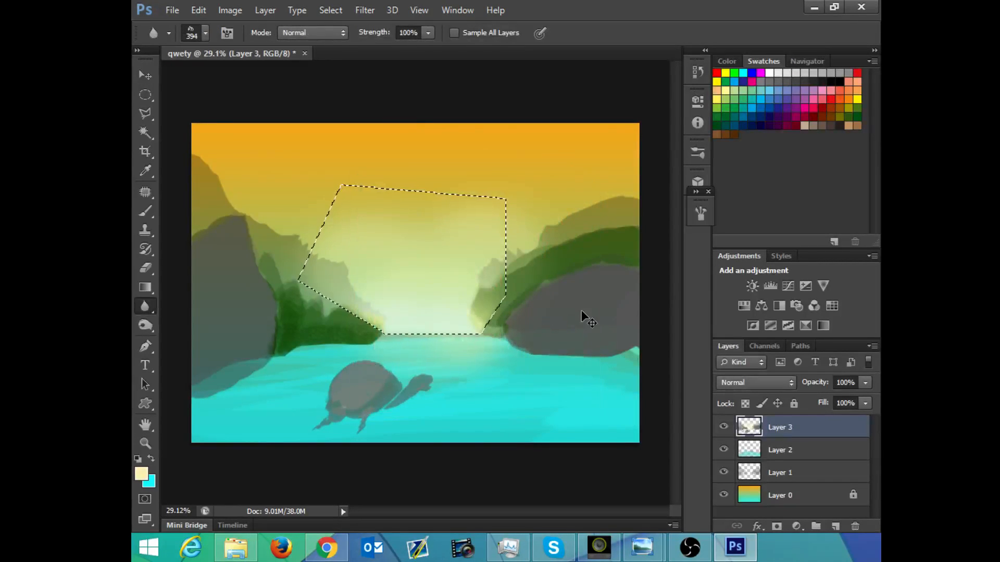
key(ctrl+d)
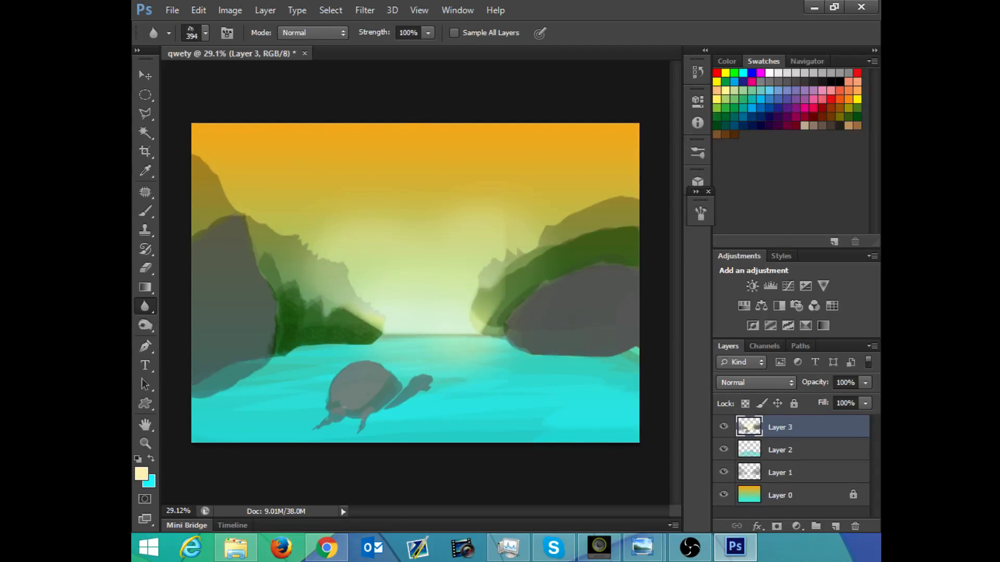
click(375, 9)
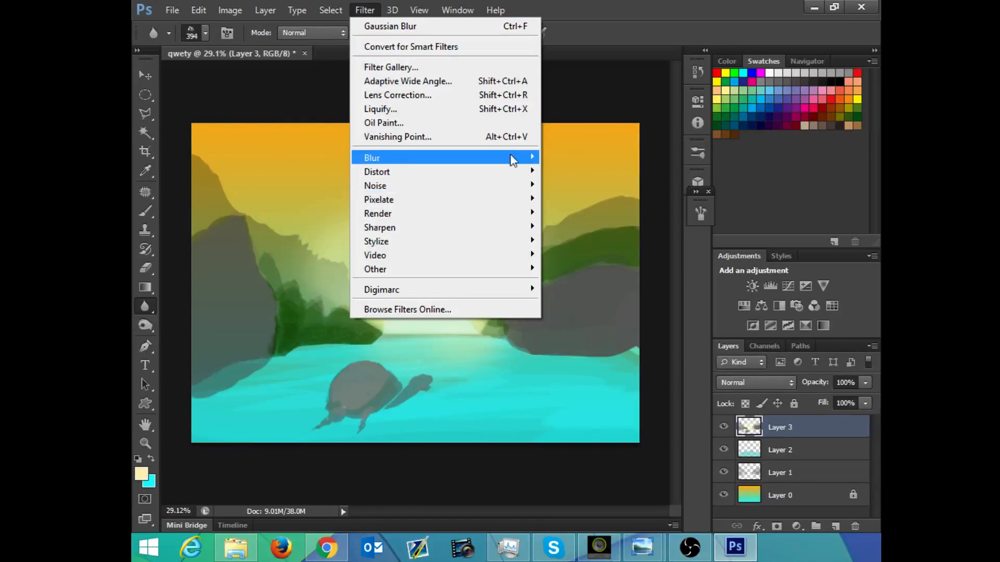
mouse_move(527, 158)
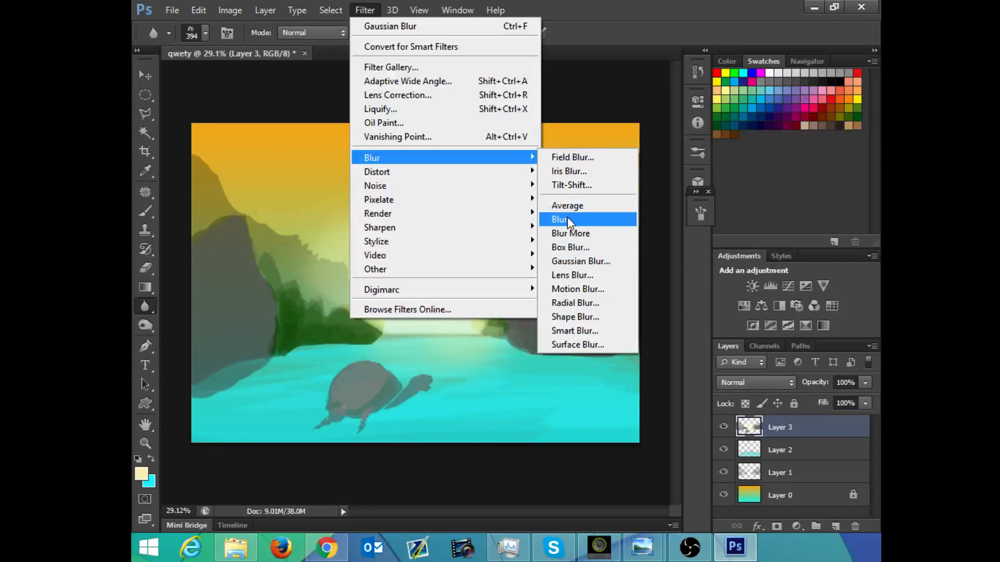
click(573, 261)
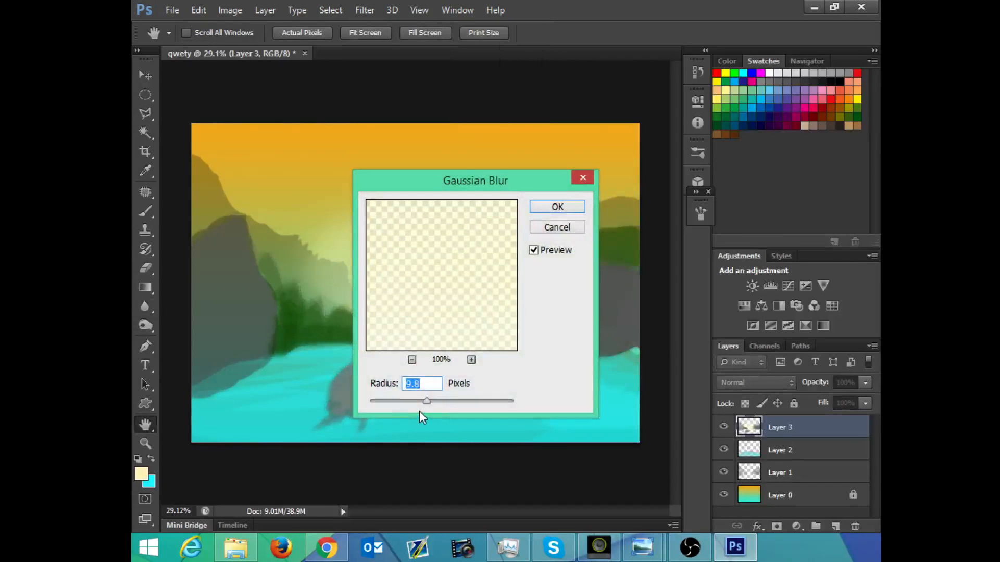
drag(445, 400, 446, 400)
click(540, 226)
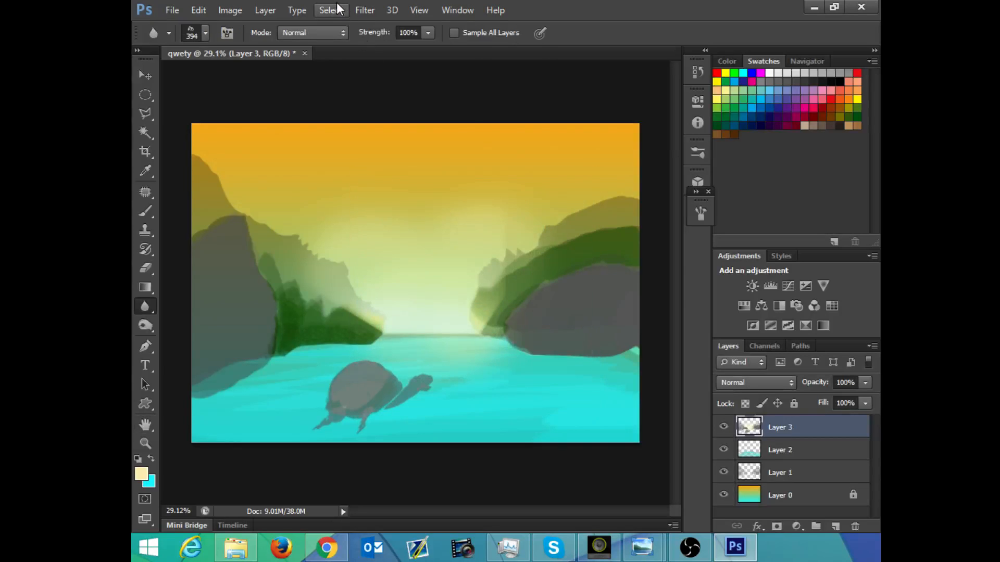
Step: Apply the basic Blur filter to the whole of Layer 3
click(364, 10)
mouse_move(482, 156)
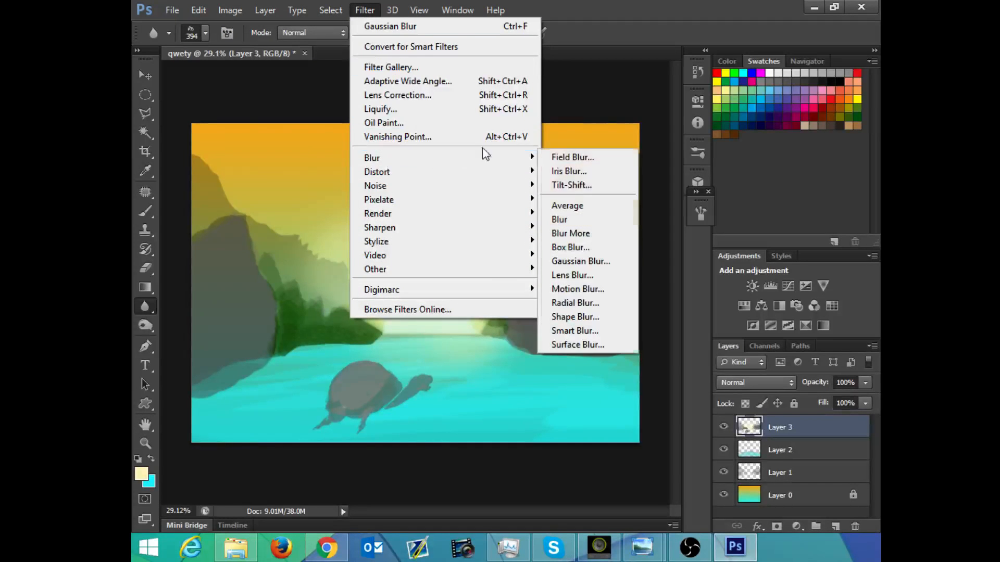
click(576, 215)
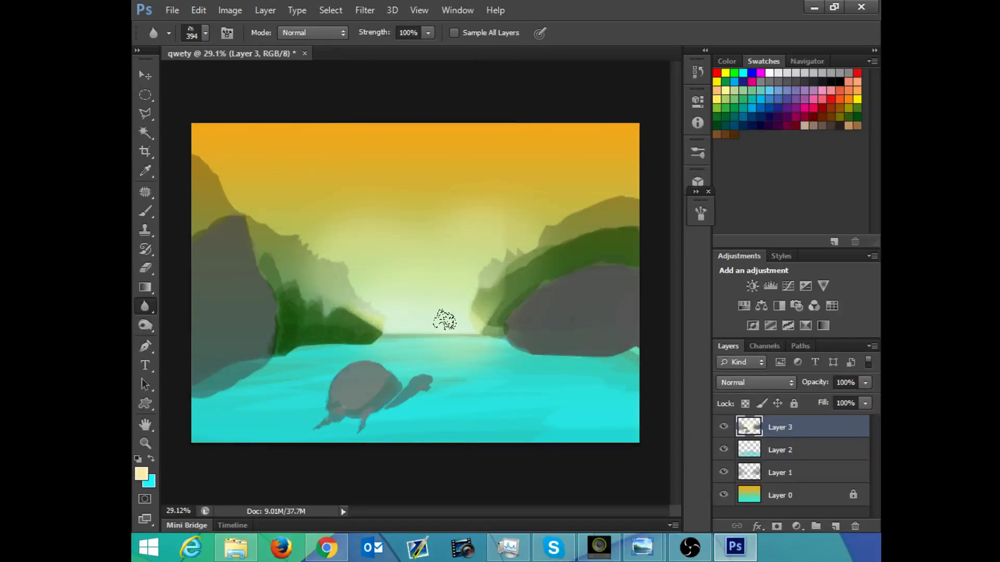
key(ctrl+d)
Step: Apply a Gaussian Blur with a reduced radius to Layer 3, zooming the filter preview out to 17%
click(365, 10)
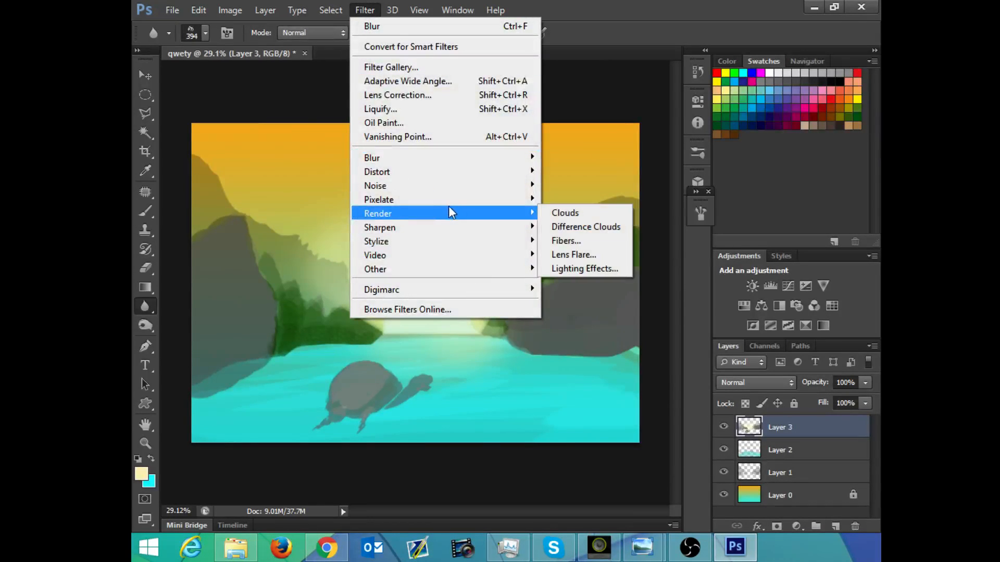
mouse_move(454, 192)
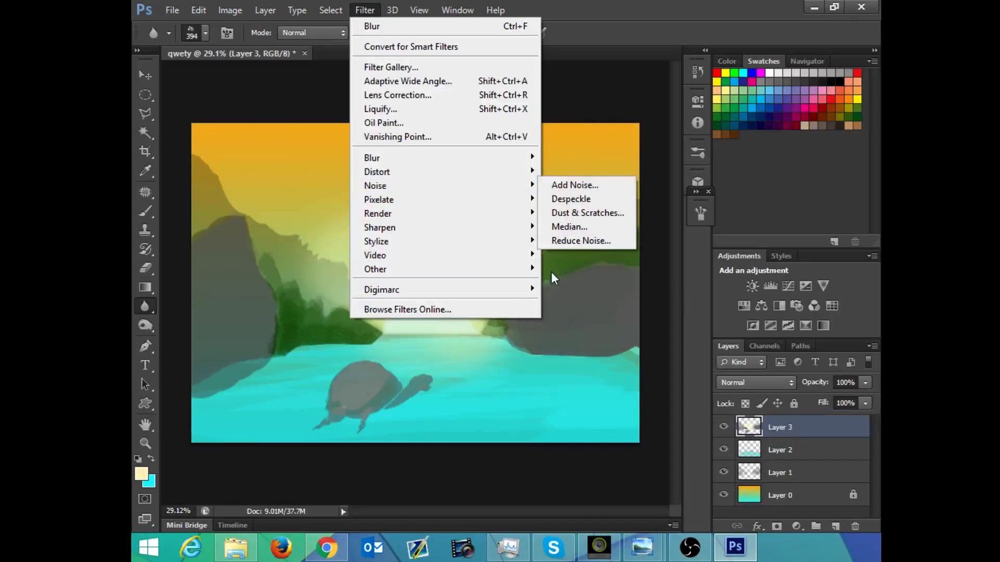
mouse_move(516, 158)
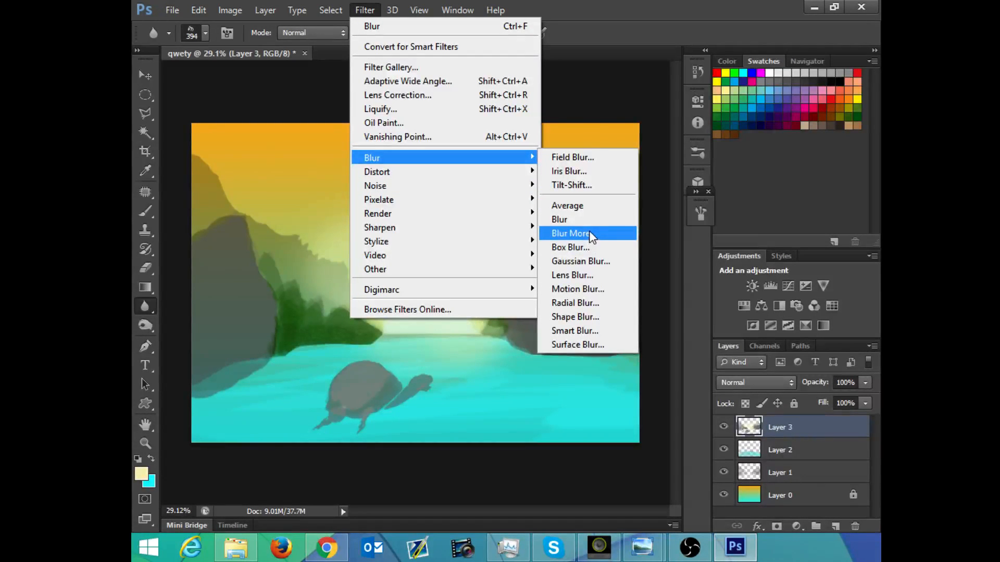
click(581, 260)
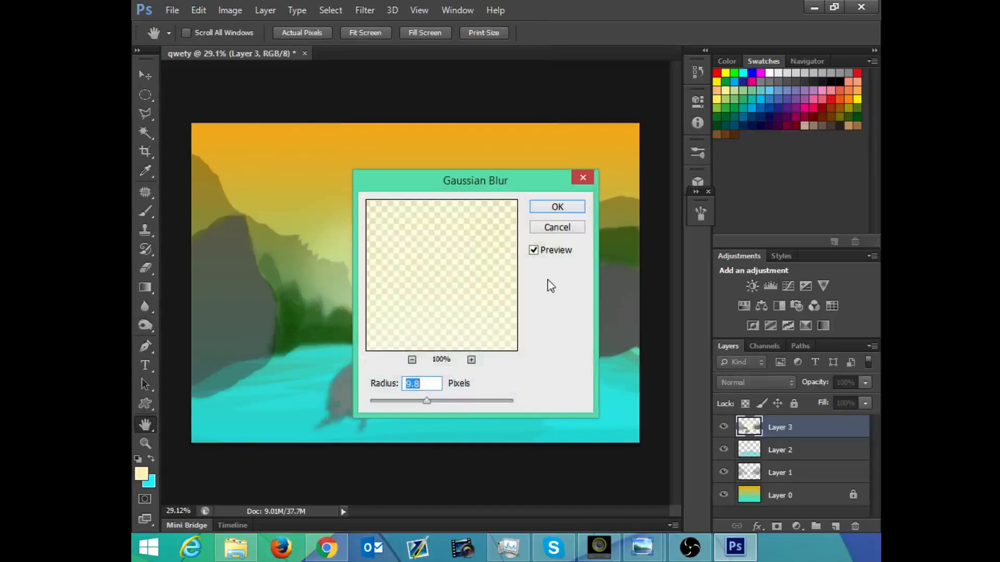
click(412, 360)
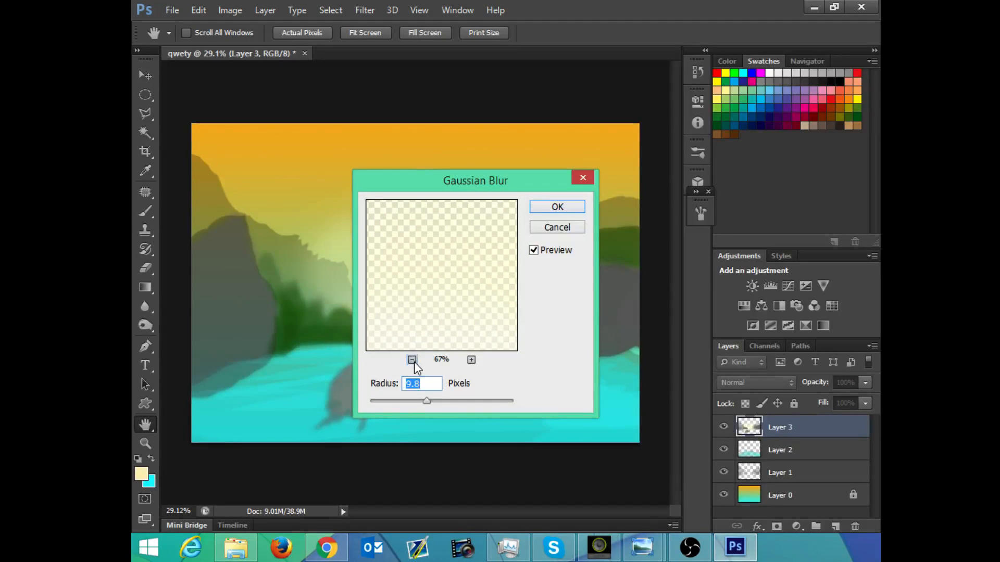
click(412, 360)
click(412, 360)
click(412, 360)
click(412, 360)
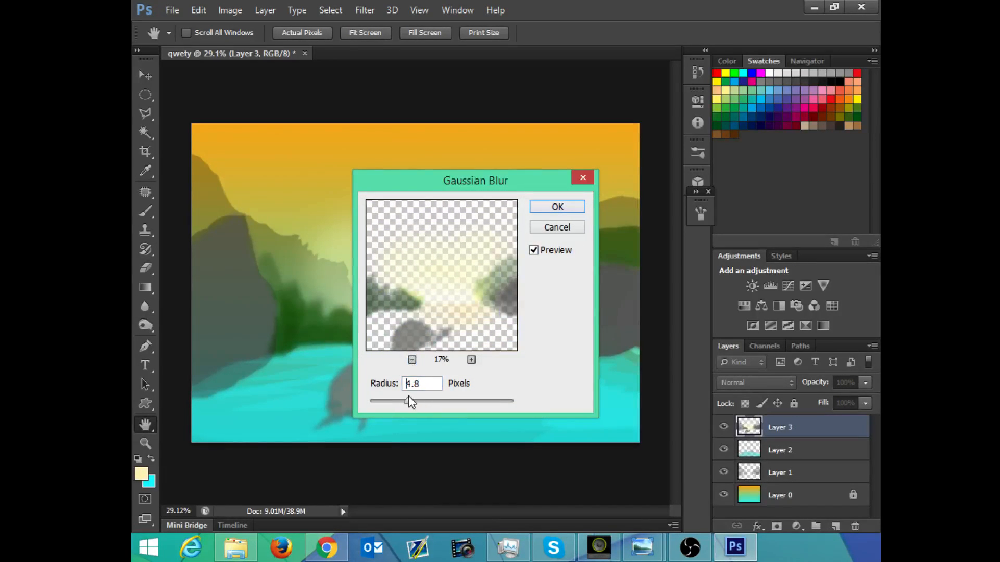
drag(408, 397, 384, 405)
click(549, 206)
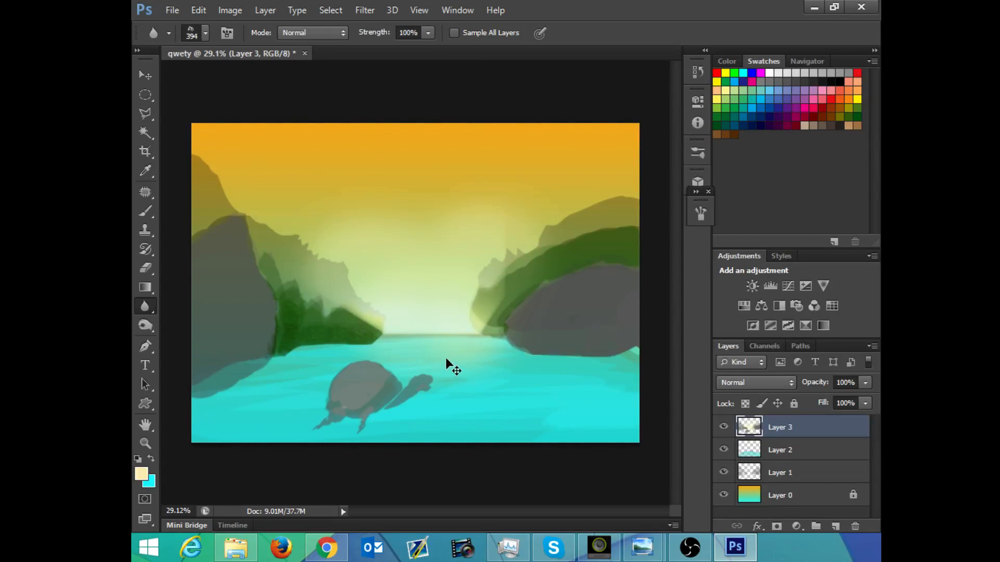
Step: Step back through the history past the blurs and the latest glow strokes to the active polygonal sky selection
key(ctrl+shift+d)
key(ctrl+alt+z)
key(ctrl+alt+z)
key(ctrl+alt+z)
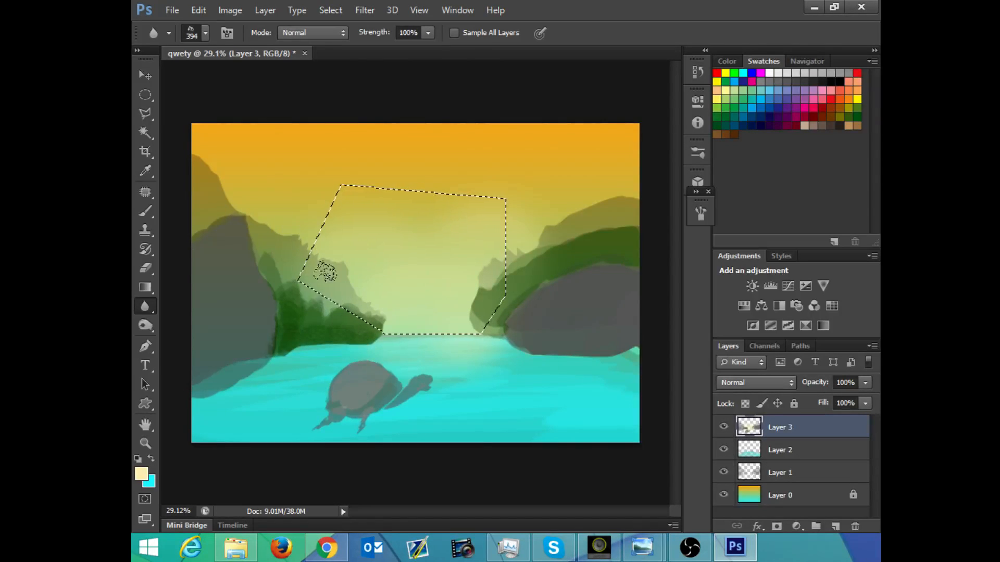
Step: Replace the polygonal selection with a freehand Lasso loop around the sky and inner hills, shifted slightly down to the waterline
click(149, 114)
click(180, 111)
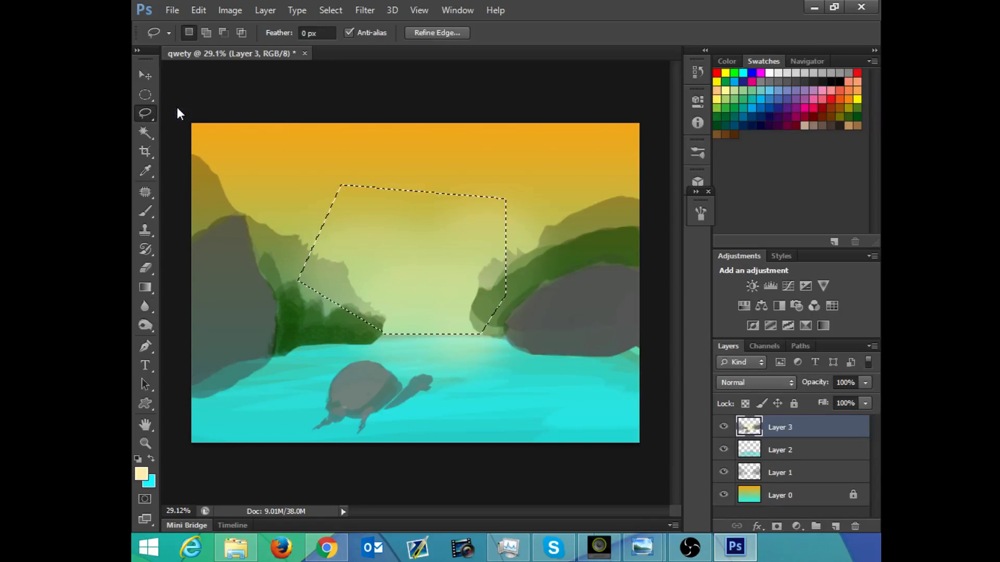
click(331, 276)
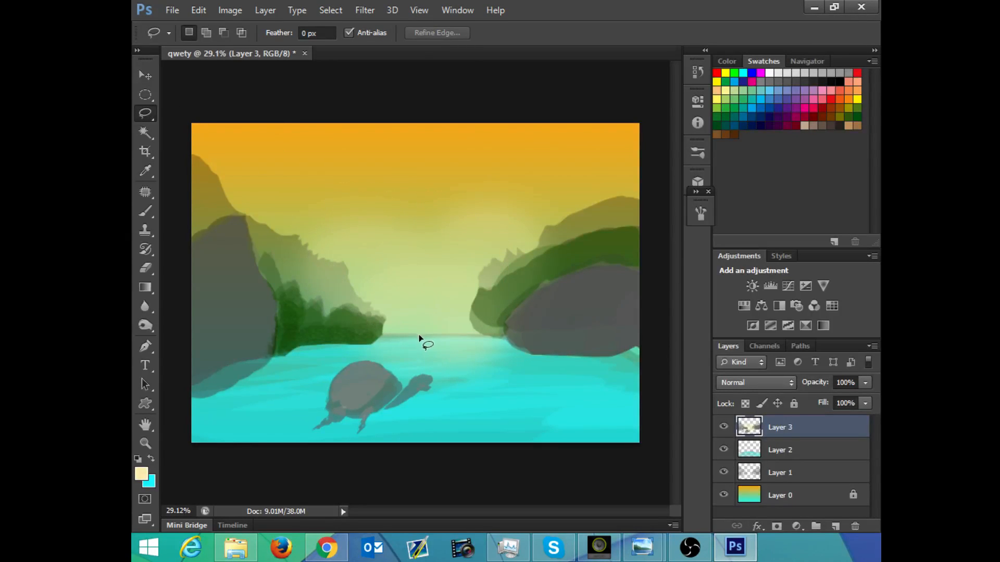
mouse_move(419, 337)
mouse_down()
mouse_move(272, 291)
mouse_move(255, 190)
mouse_move(478, 168)
mouse_move(625, 253)
mouse_move(557, 346)
mouse_move(476, 325)
mouse_move(416, 335)
mouse_up()
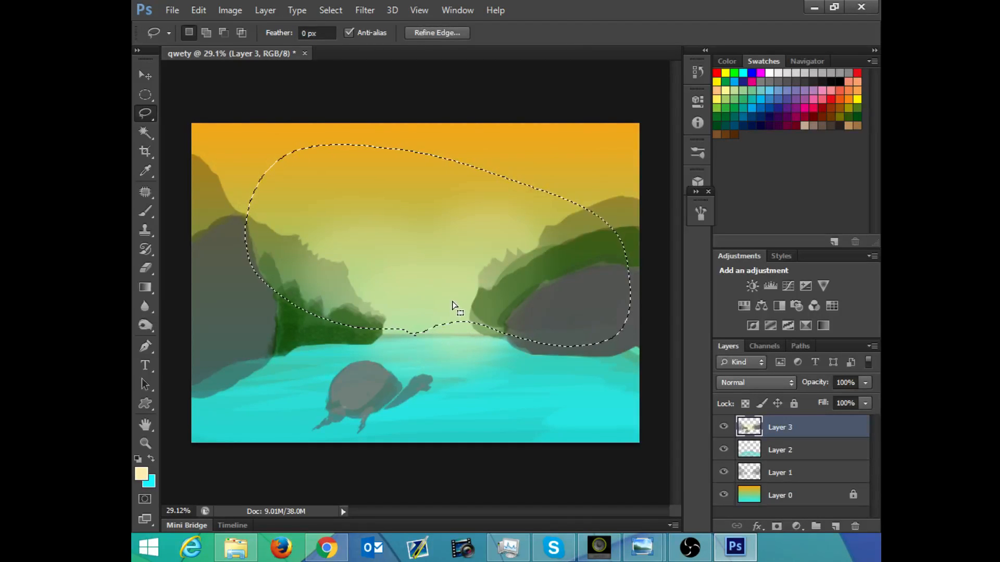
key(m)
drag(603, 229, 607, 248)
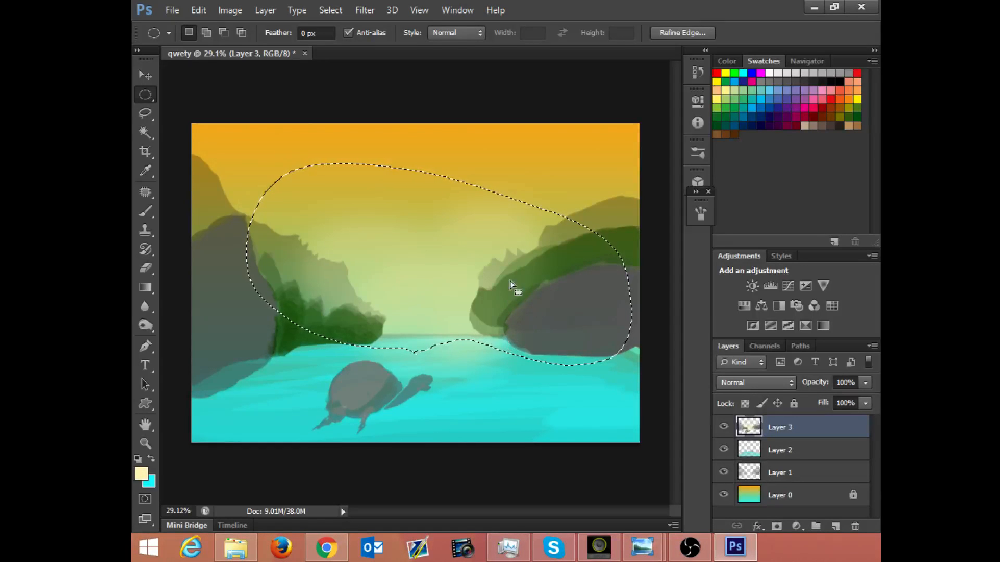
Step: Add a new layer for the glow brushwork and place it between Layer 2 and Layer 1
key(b)
click(836, 526)
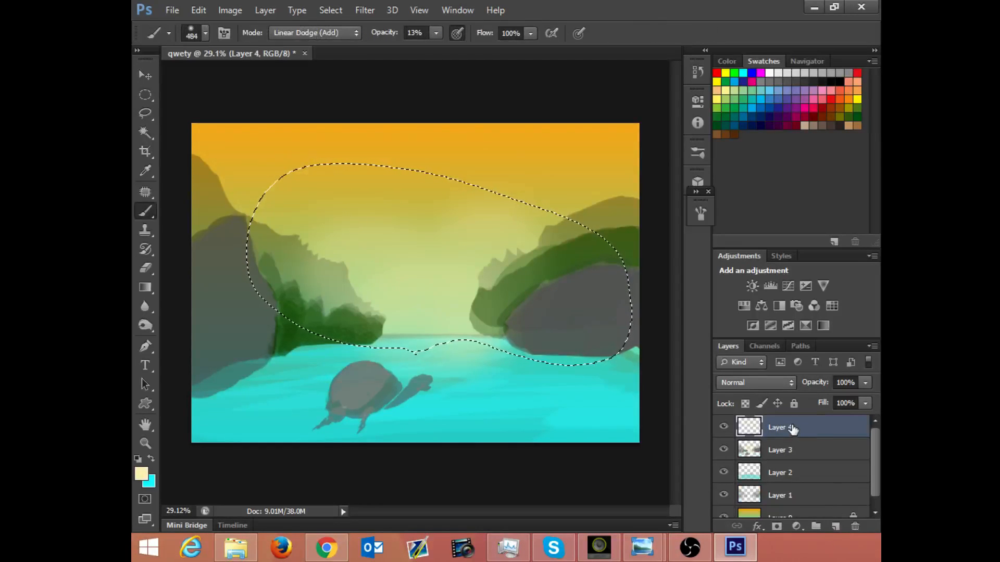
drag(792, 428, 783, 485)
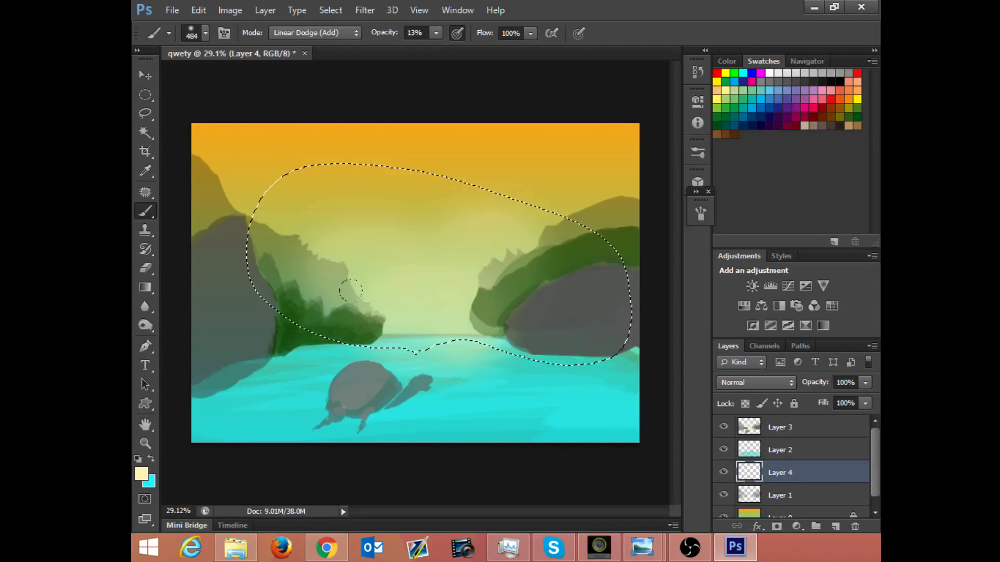
Step: Brush pale-yellow glow inside the selection on Layer 4, across the sky between the hills down toward the horizon
drag(389, 276, 402, 283)
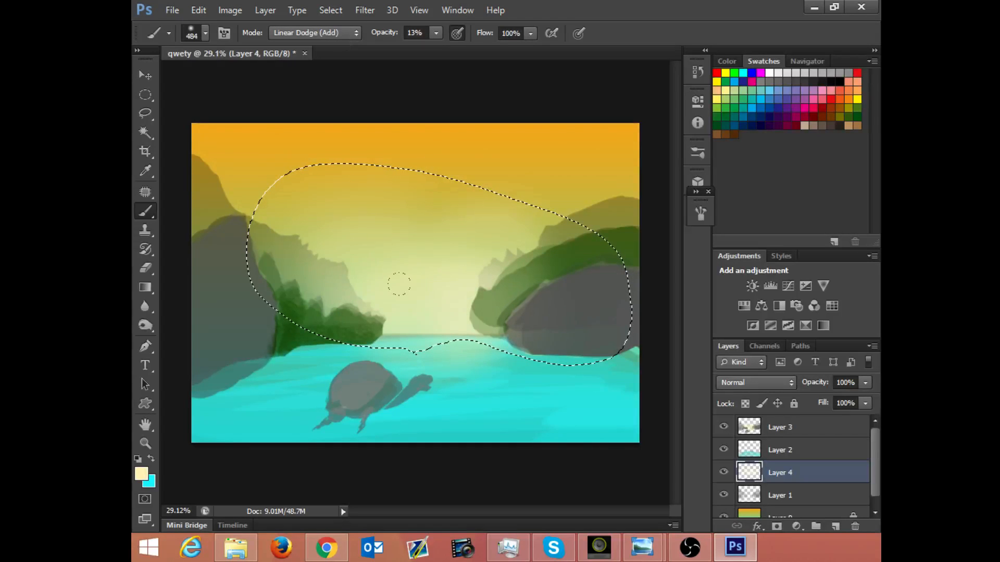
drag(454, 275, 550, 222)
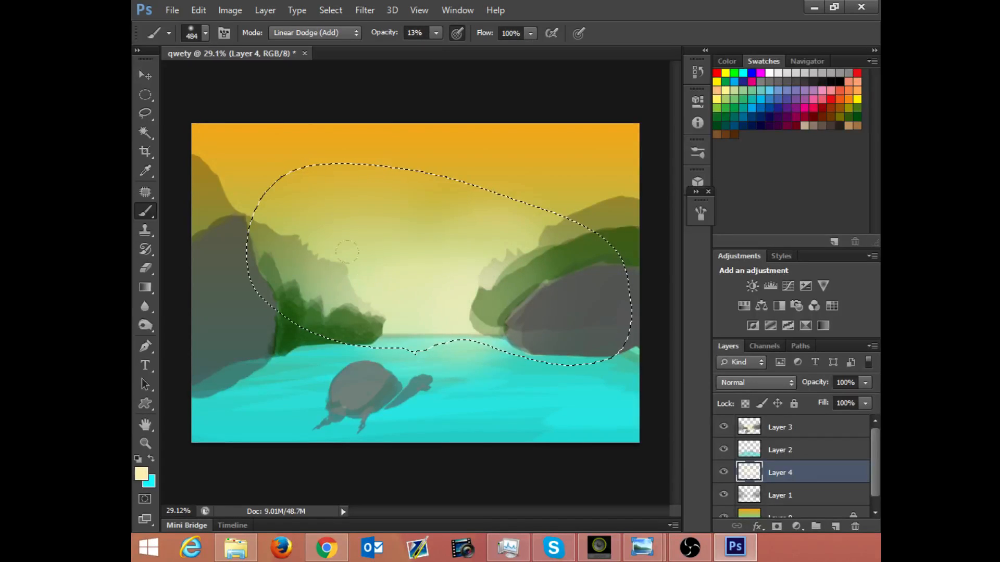
drag(492, 268, 454, 303)
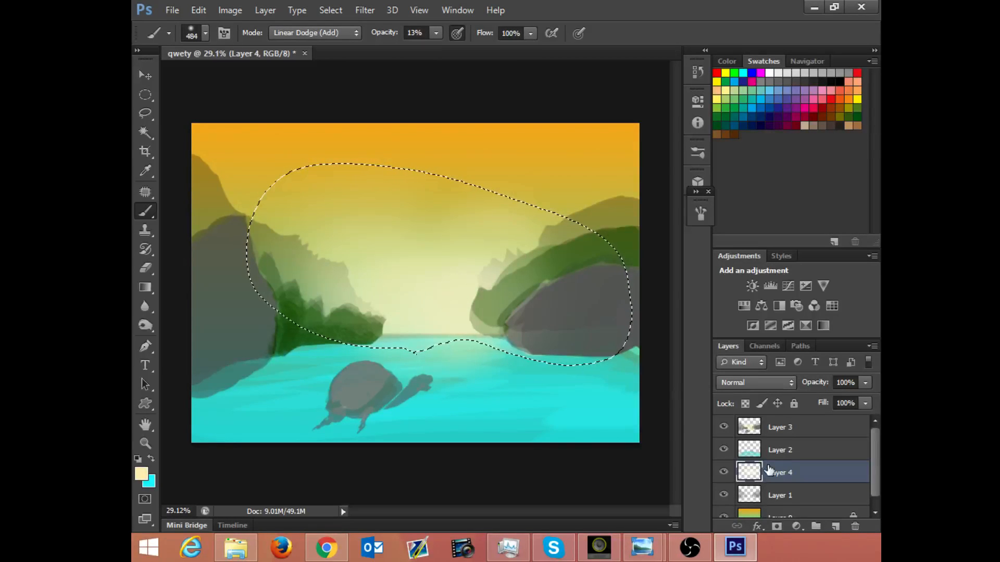
Step: Select Layer 3 and shape a hard round brush into a thin slanted tip: 48° angle, 8% roundness, 31 px size
click(776, 422)
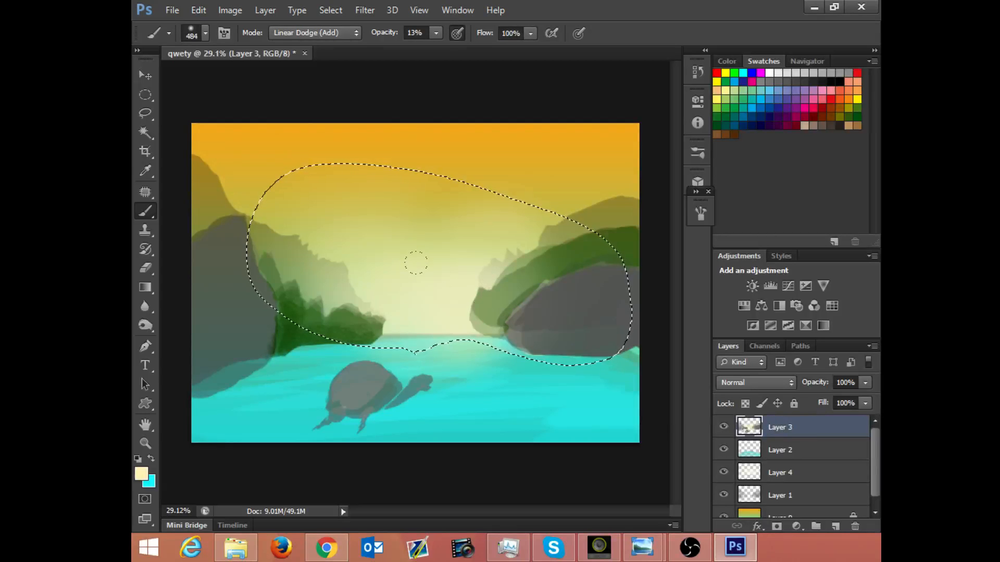
right_click(402, 209)
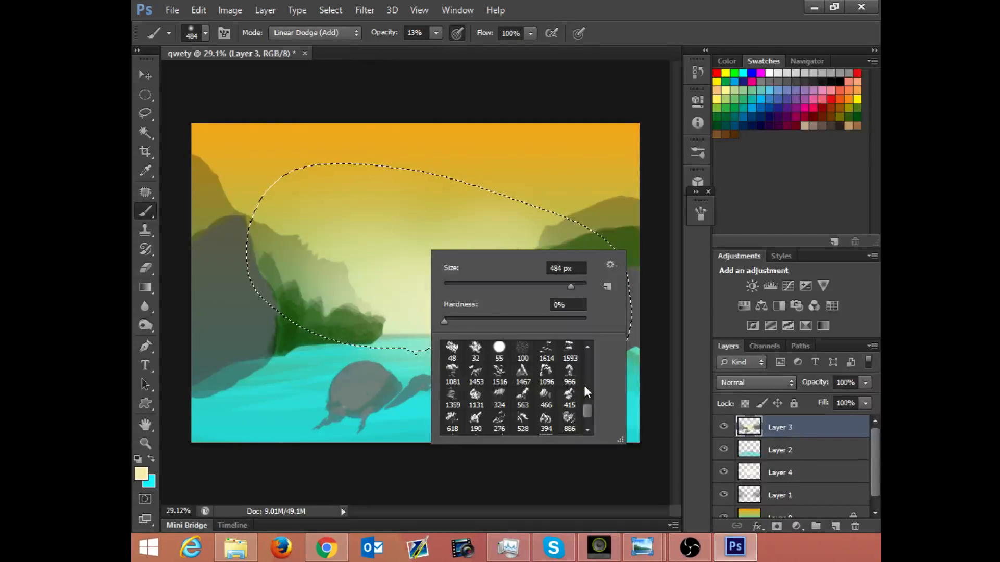
click(476, 353)
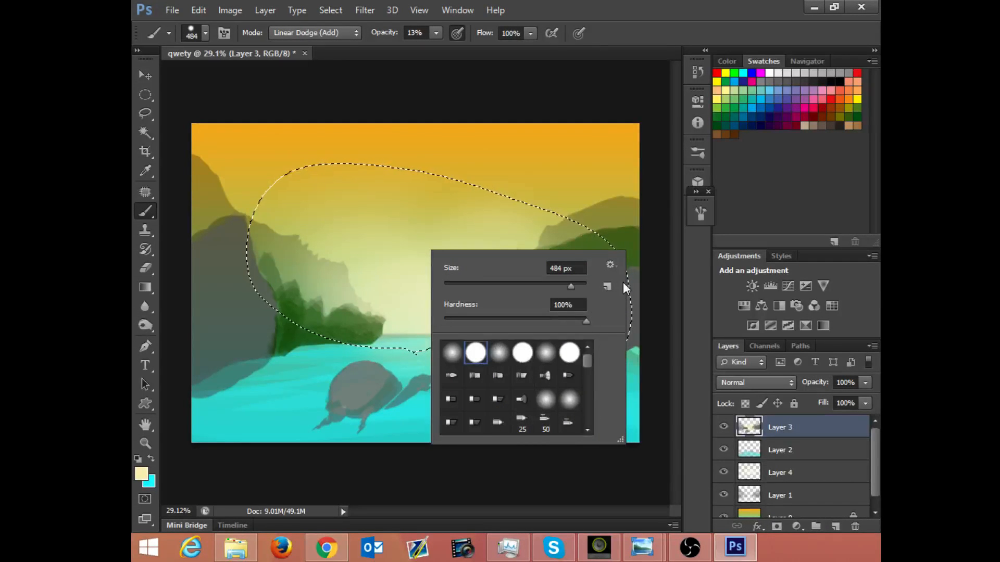
click(700, 213)
mouse_move(648, 304)
mouse_down()
mouse_move(646, 317)
mouse_move(675, 289)
mouse_up()
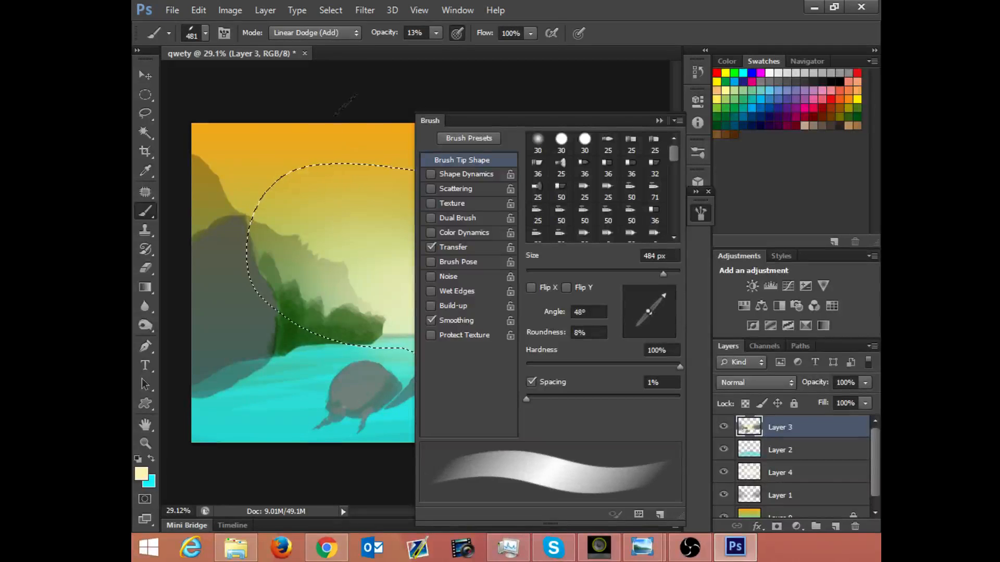
drag(580, 273, 536, 261)
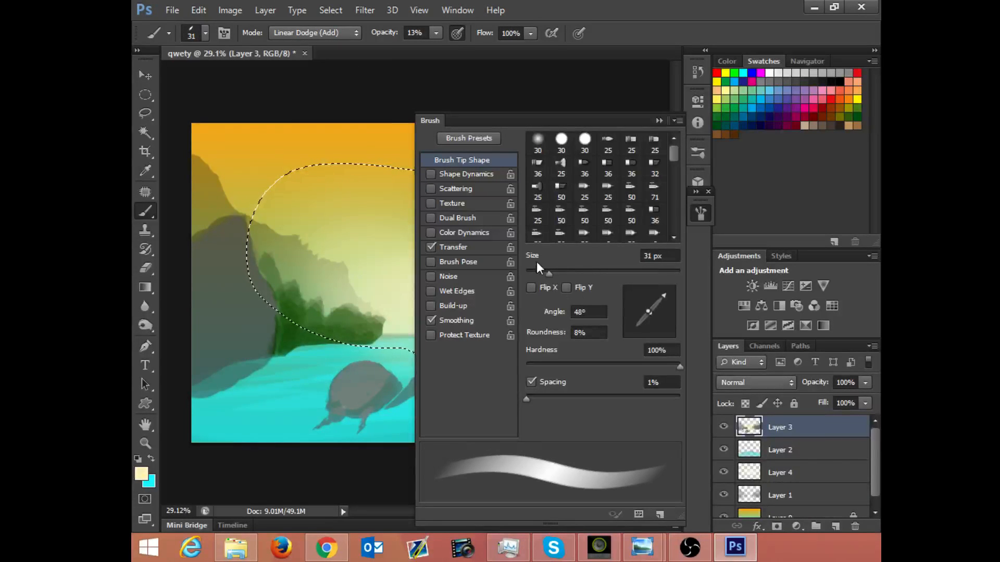
click(658, 120)
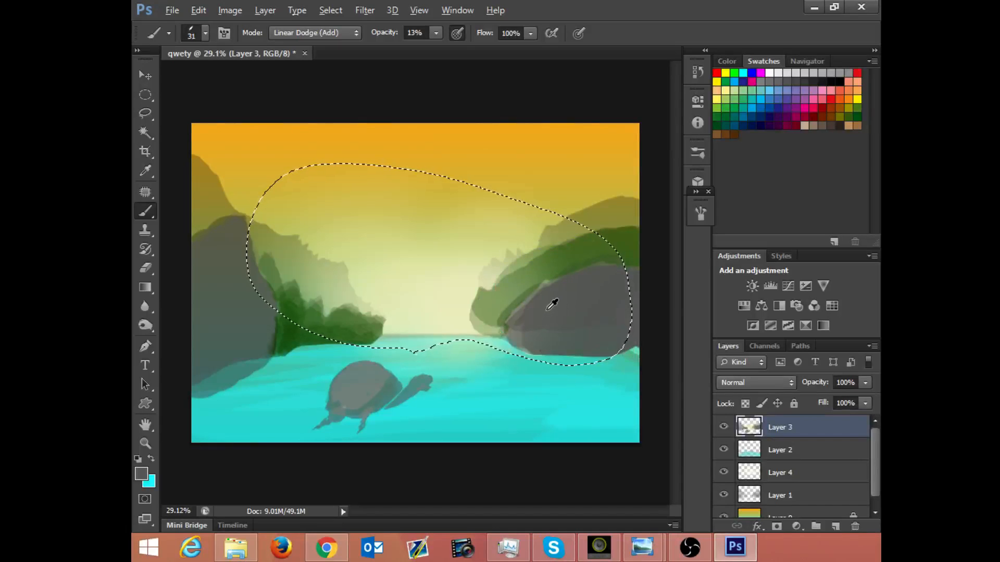
Step: Sample the grey of the large rock, set the brush mode to Normal, and paint a small rock at the waterline beside the green hill
key(alt)
key(alt)
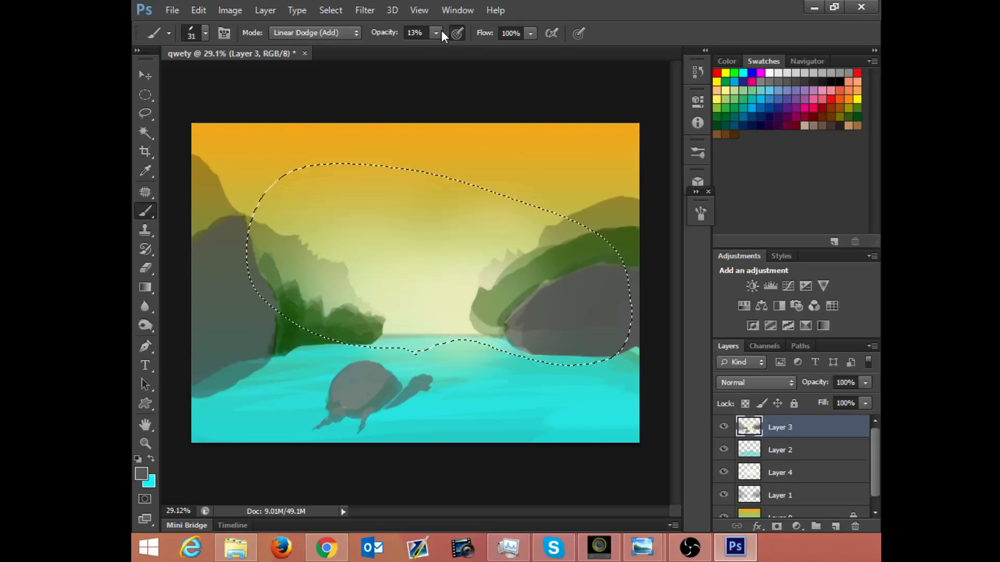
click(330, 33)
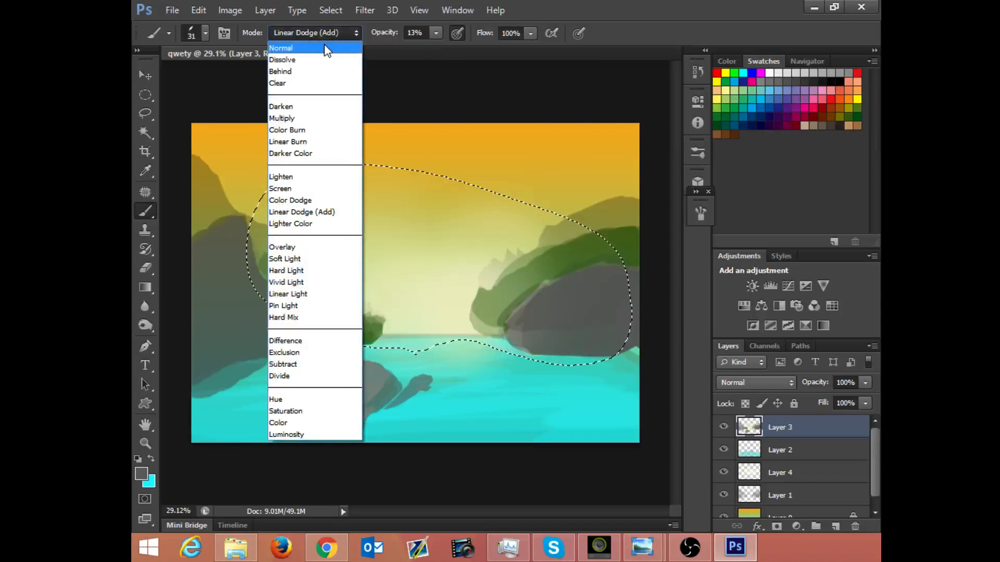
click(324, 52)
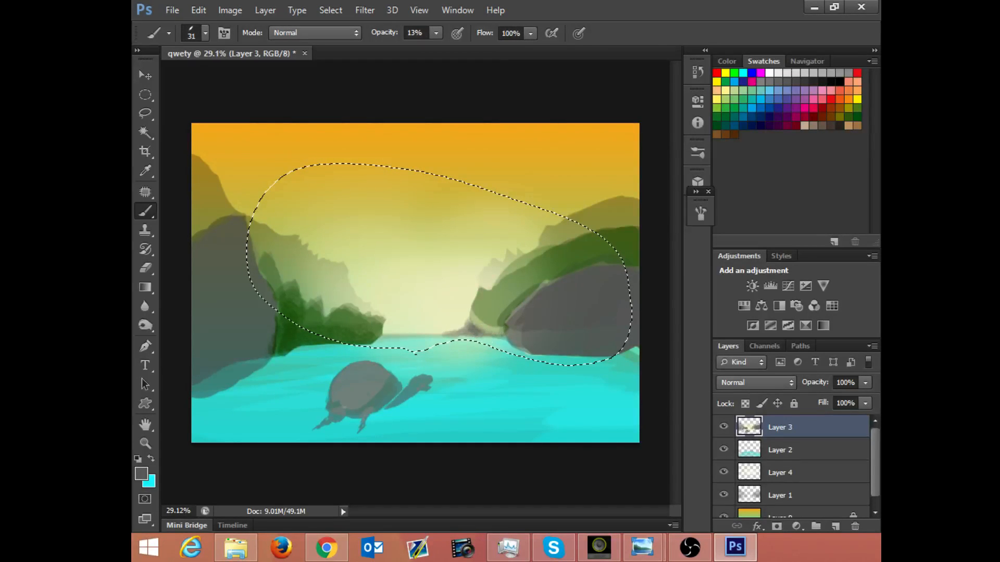
Step: Switch to a soft round brush at 162 px and set the foreground colour to pale peach ffe4cf
right_click(384, 200)
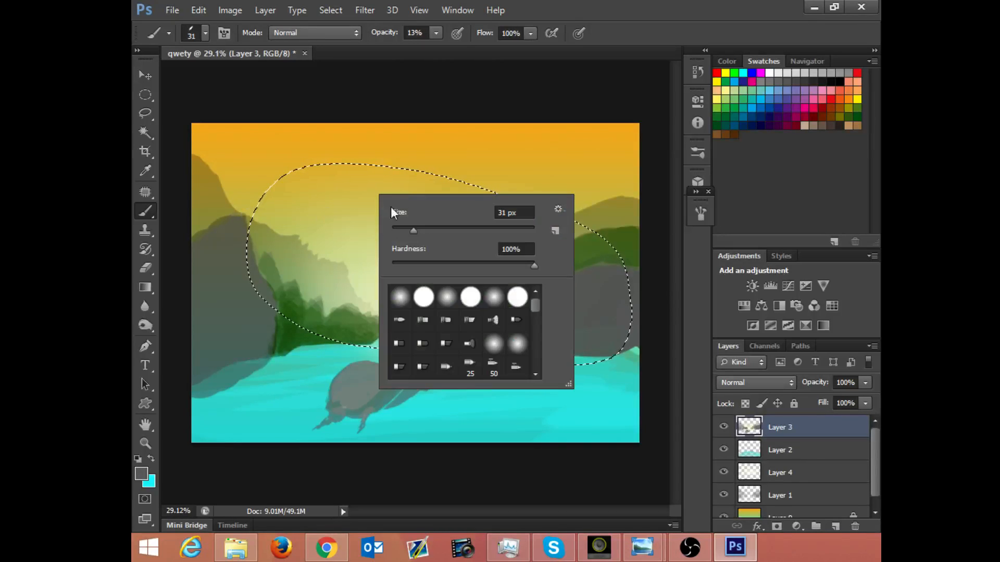
click(406, 304)
drag(415, 230, 485, 230)
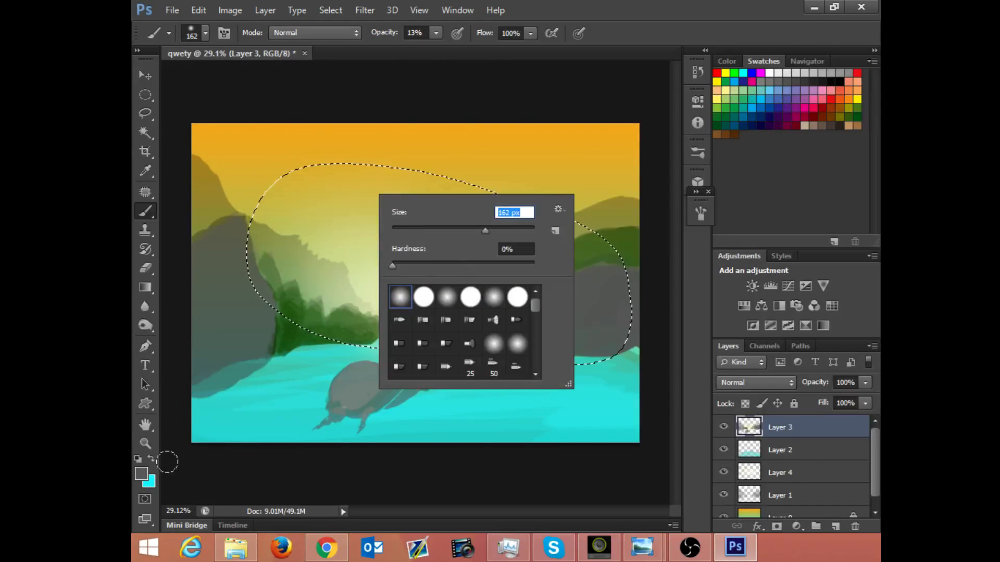
click(142, 473)
click(143, 475)
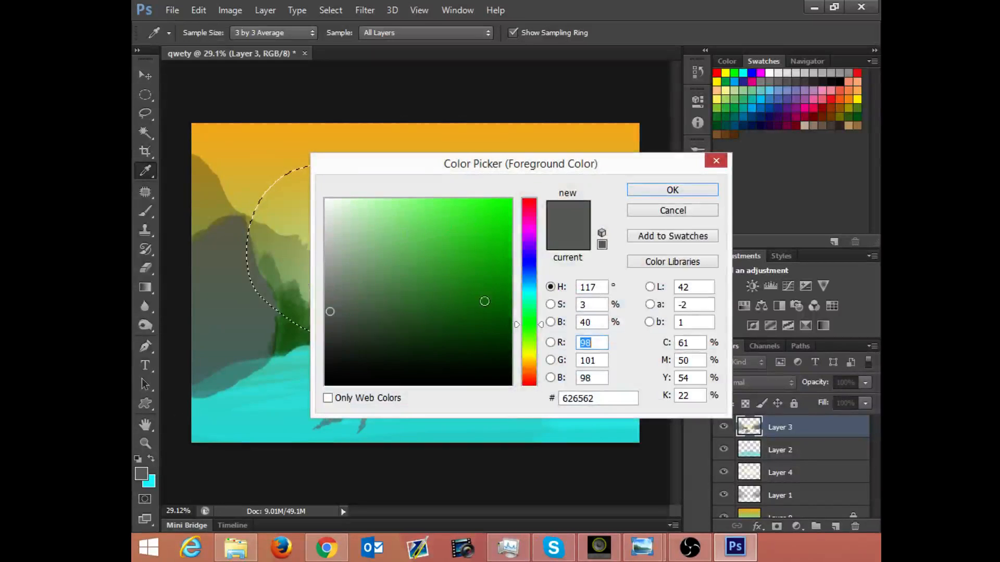
click(529, 364)
drag(529, 364, 529, 372)
click(359, 200)
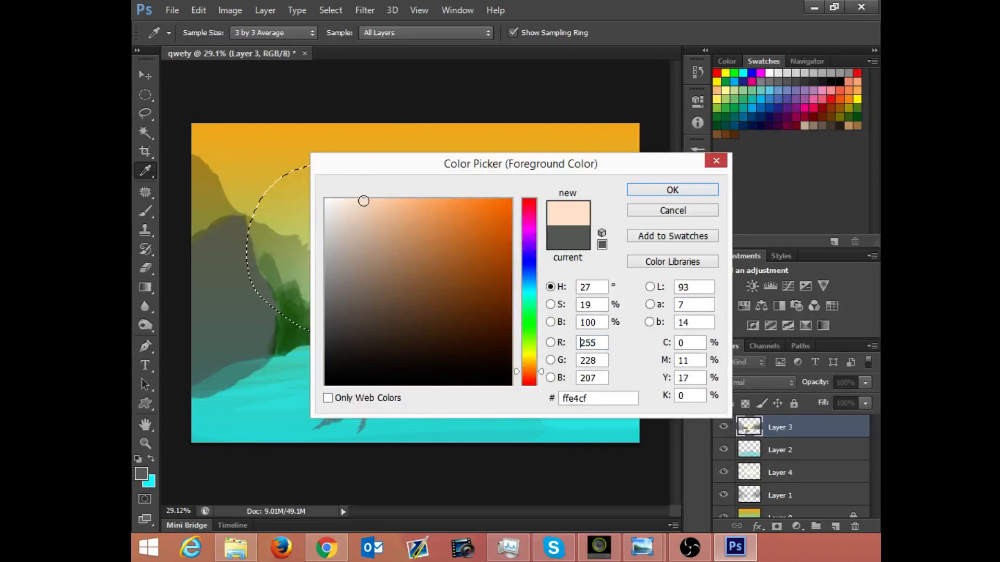
click(667, 190)
key(b)
Step: Set the brush mode to Linear Dodge (Add) and enlarge the soft brush to 473 px
click(318, 33)
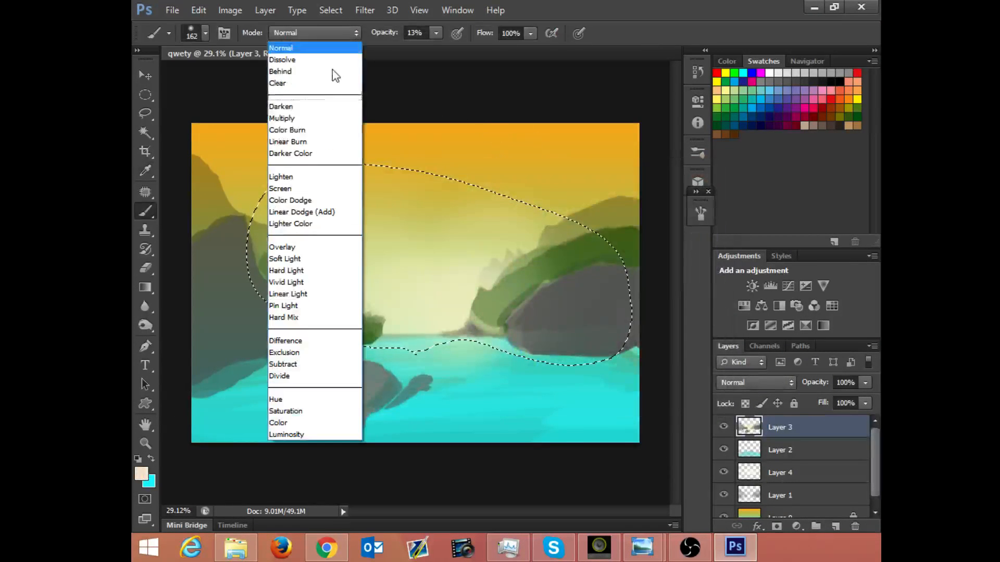
click(297, 211)
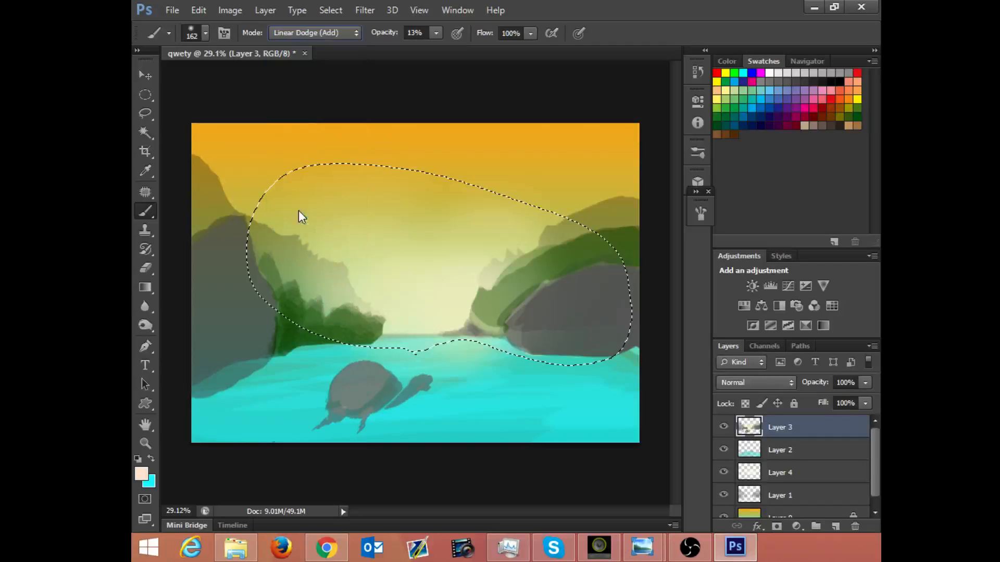
right_click(393, 254)
drag(508, 281, 524, 283)
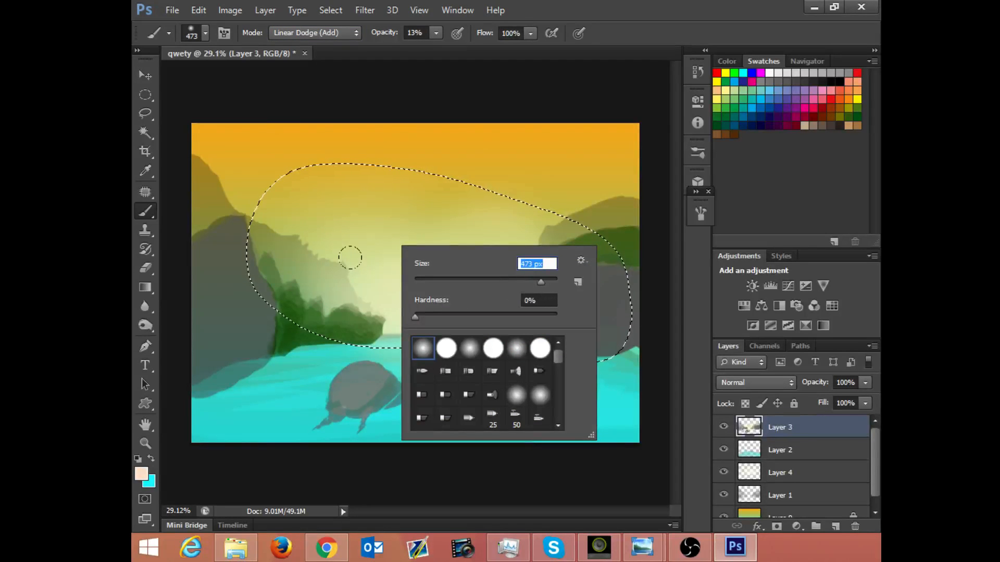
click(373, 178)
Step: Try peach glow strokes above the horizon, enabling pen-pressure opacity between attempts, and undo them
mouse_move(419, 294)
mouse_down()
mouse_move(445, 316)
mouse_move(436, 303)
mouse_up()
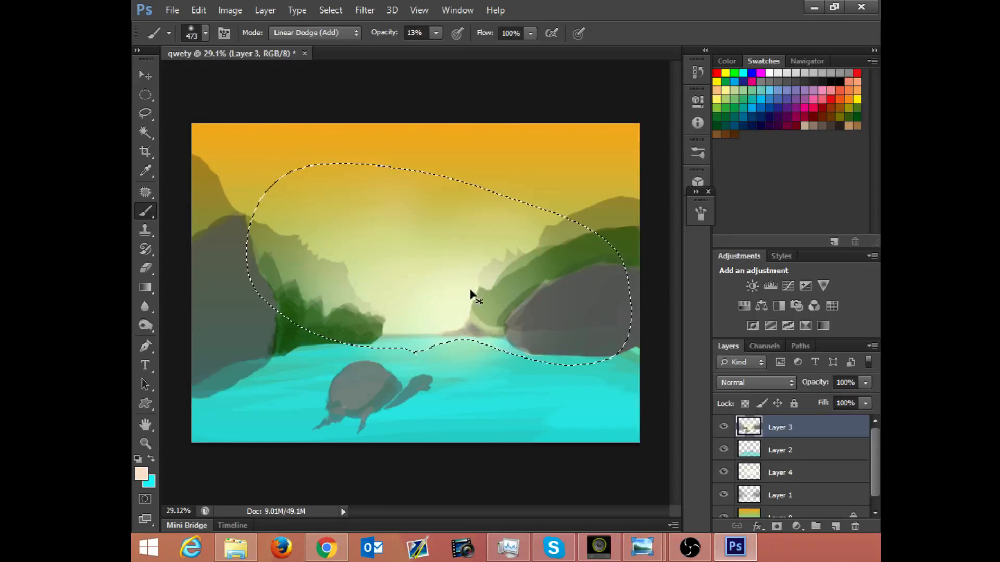
key(ctrl+z)
click(458, 34)
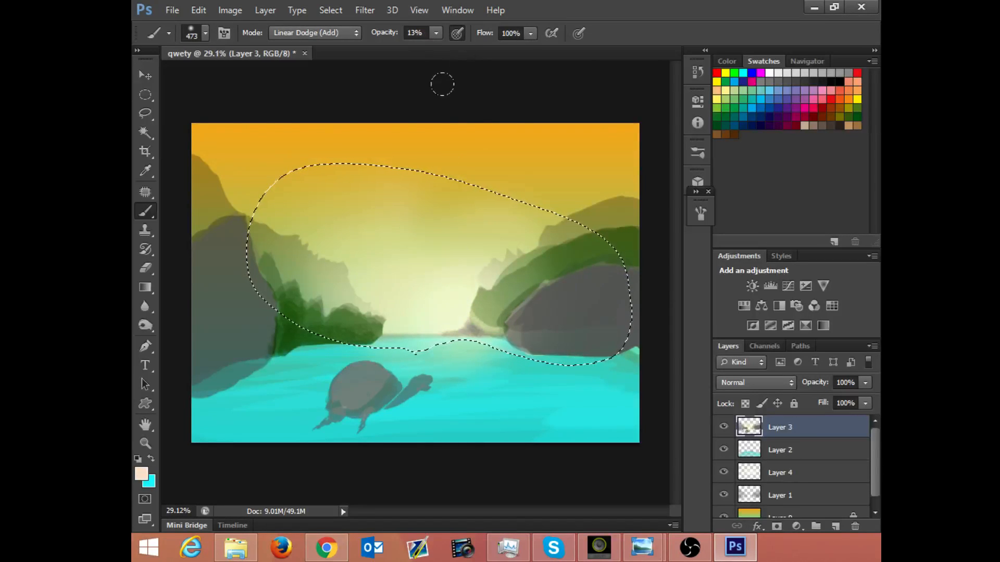
drag(424, 306, 446, 309)
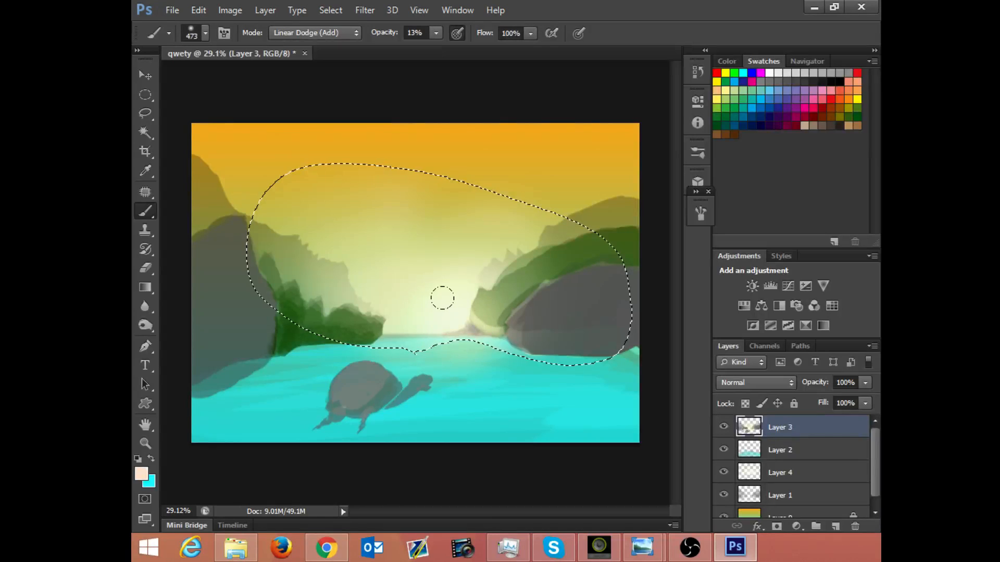
key(ctrl+z)
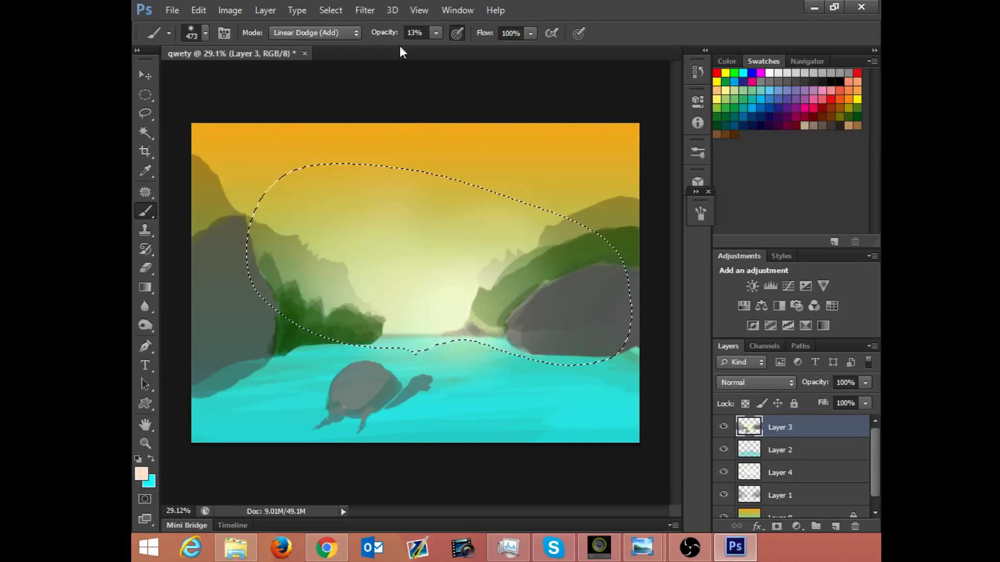
Step: Lower the brush opacity to 6% in Linear Dodge (Add), brush a glow just above the horizon near the small rock, and deselect
click(313, 33)
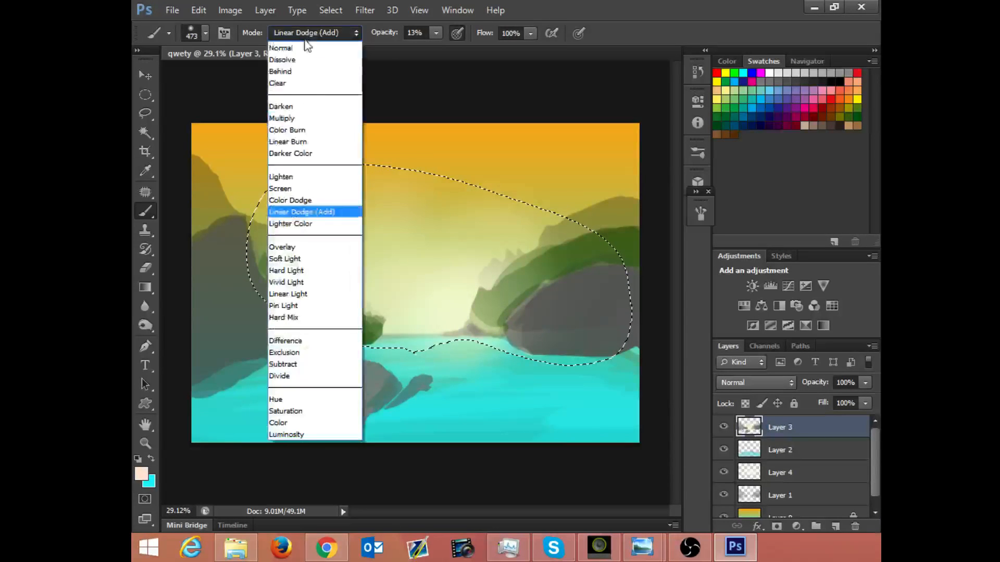
click(314, 211)
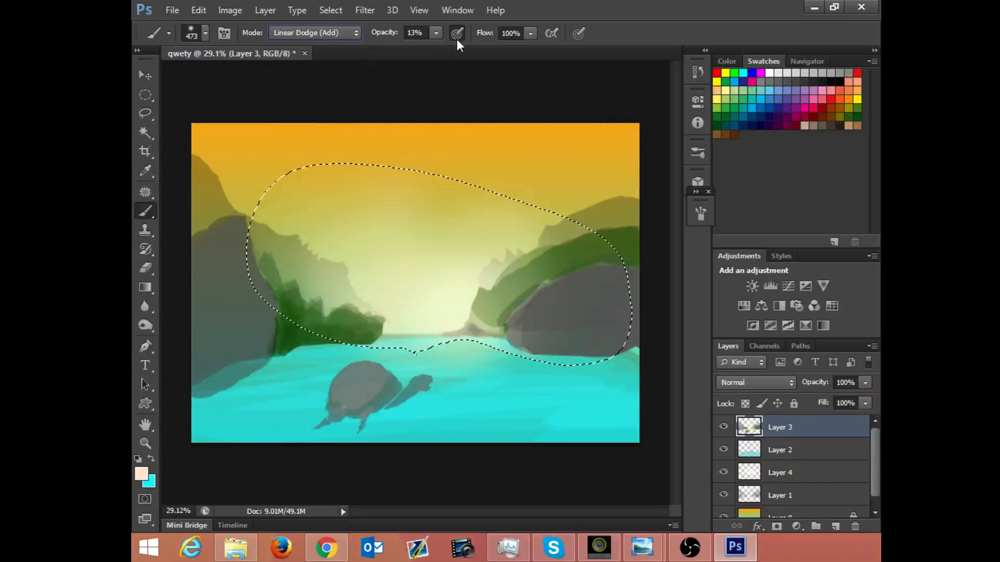
click(435, 32)
click(430, 48)
click(438, 306)
drag(465, 287, 449, 299)
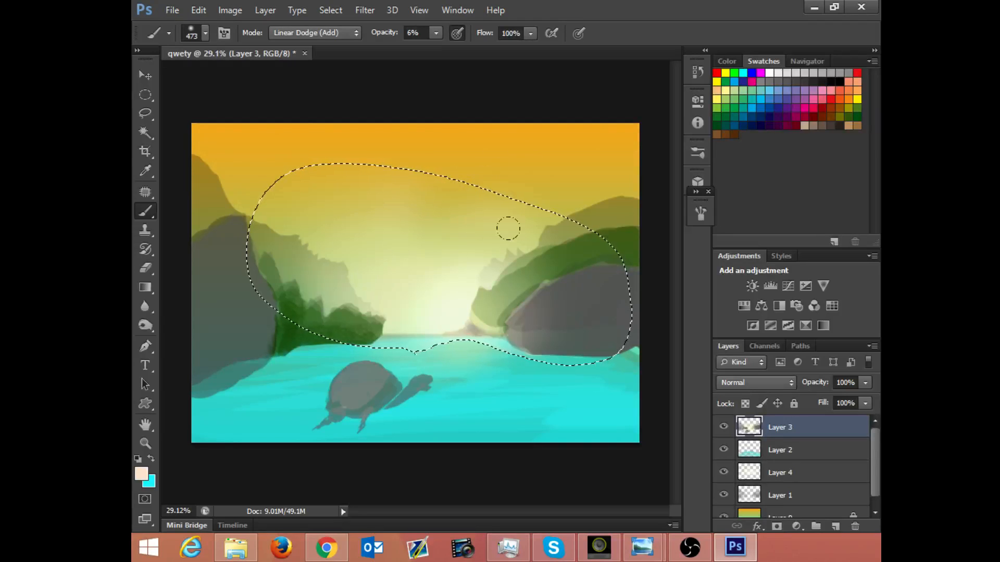
key(ctrl+d)
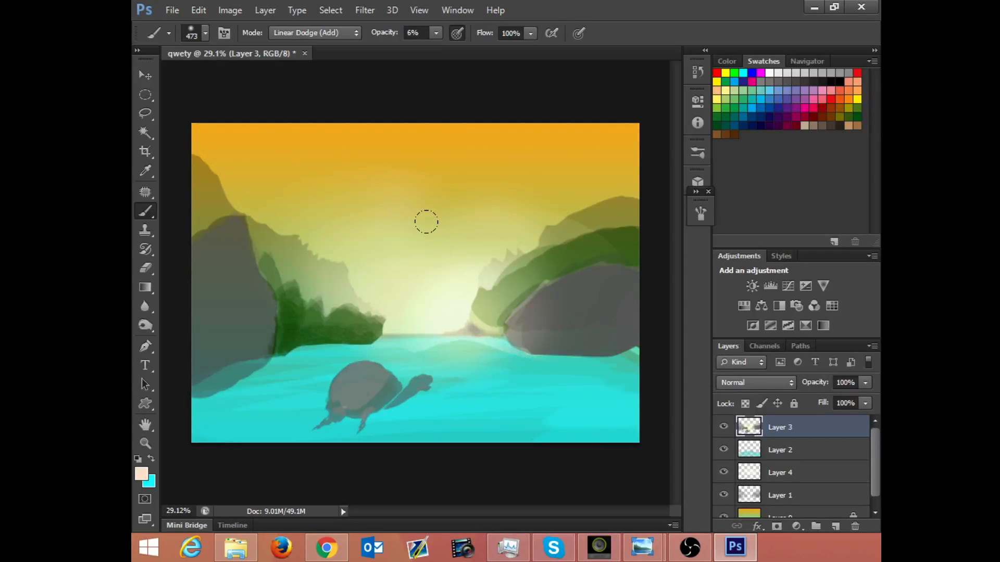
Step: Try the 563 px textured brush tip over the sky
right_click(411, 217)
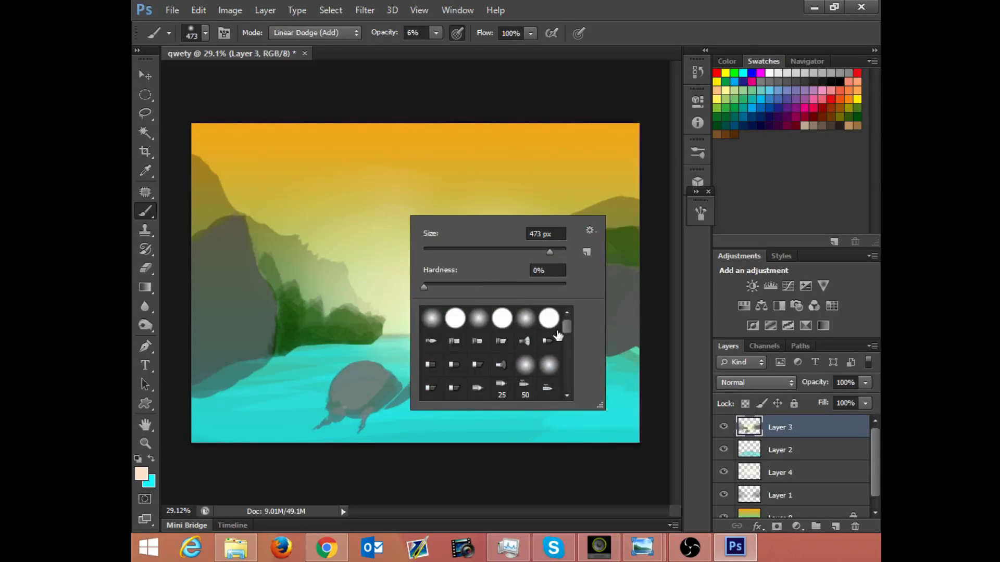
drag(568, 329, 565, 376)
click(503, 373)
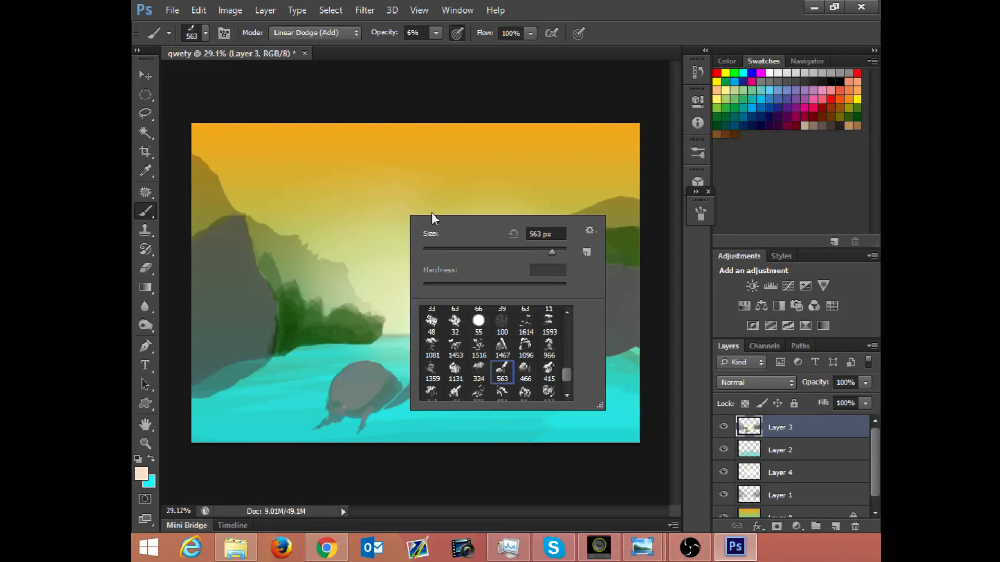
click(339, 149)
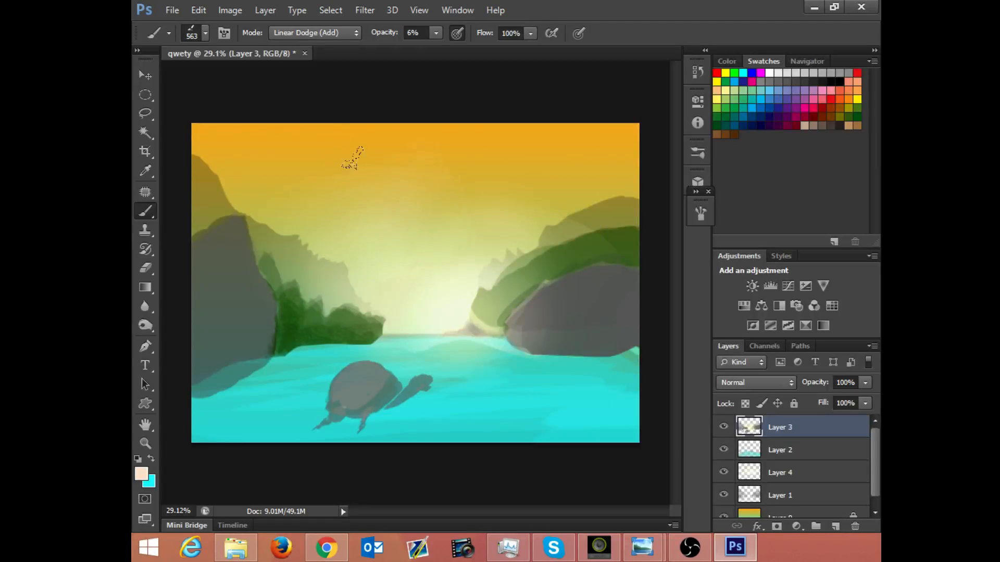
Step: Look through the brush presets again, picking the soft round tip and finally the 394 px textured tip
right_click(486, 336)
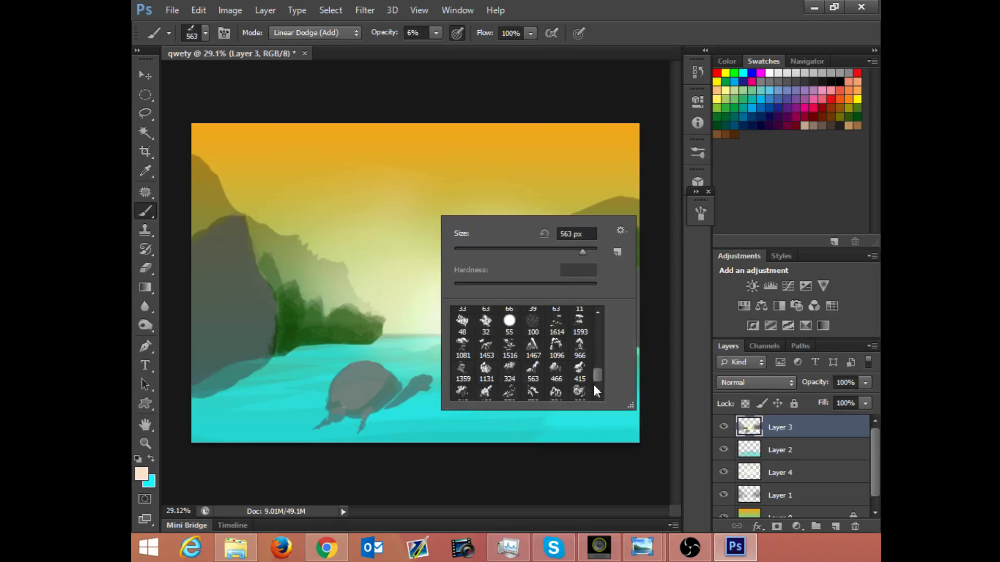
drag(595, 386, 606, 319)
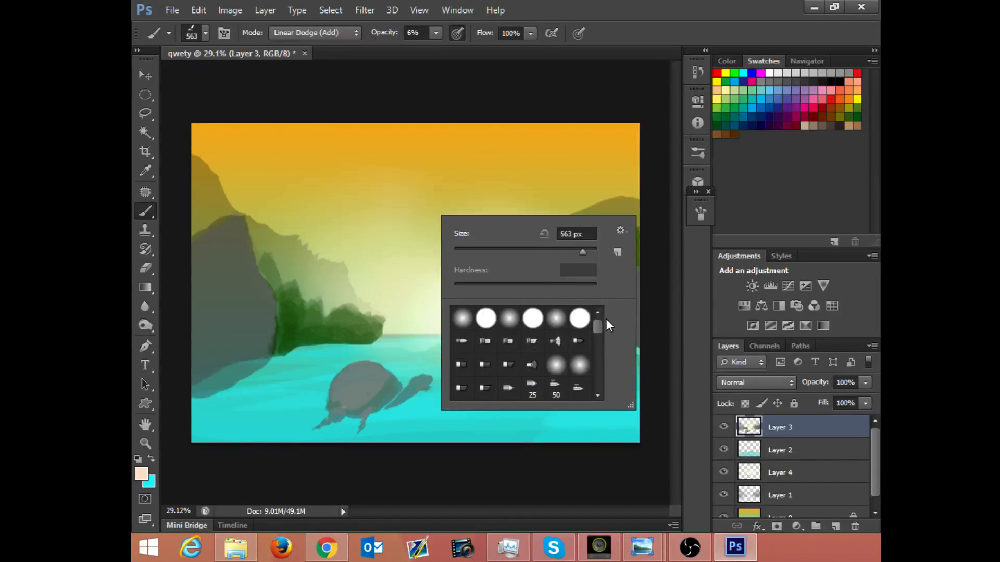
click(471, 322)
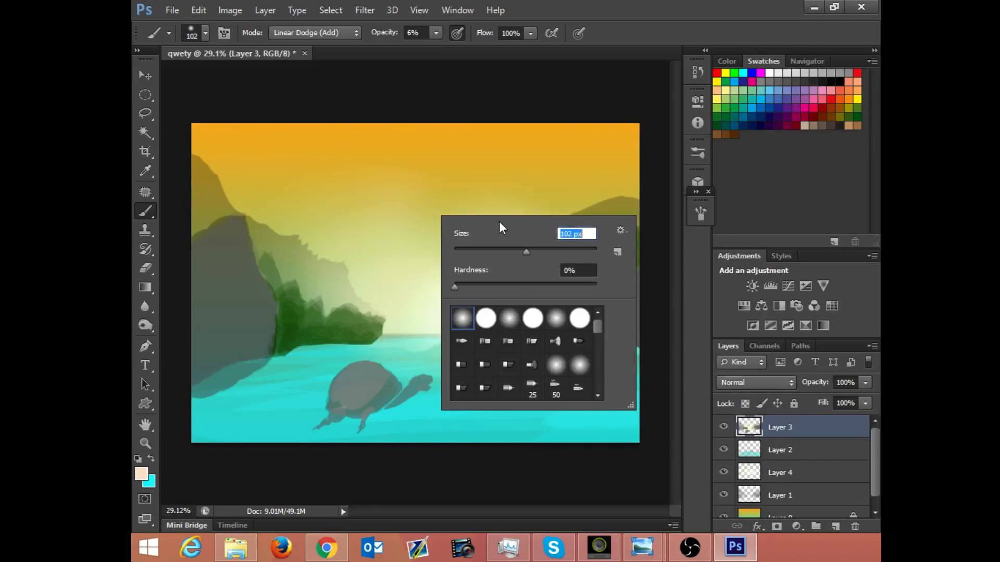
drag(601, 330, 603, 405)
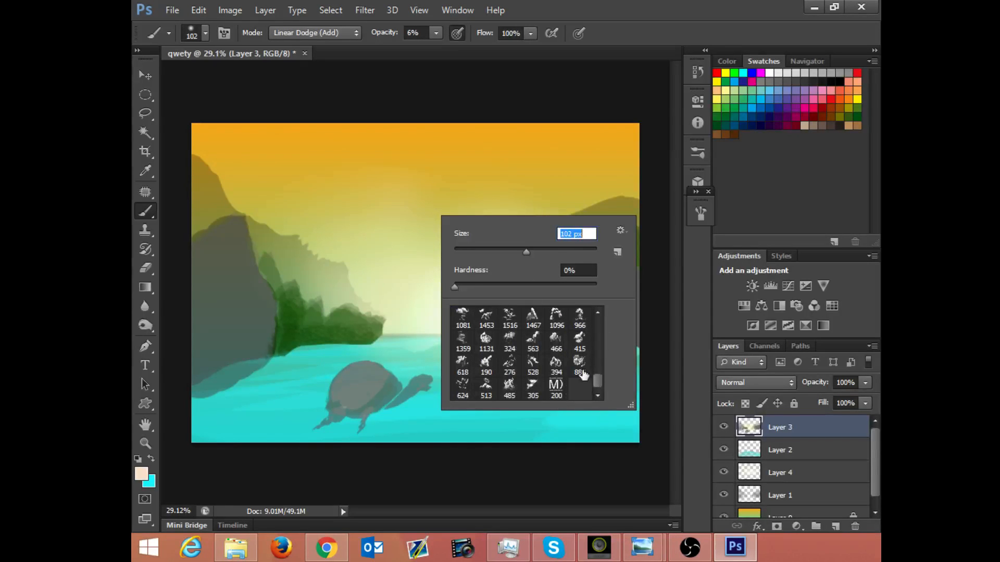
click(557, 364)
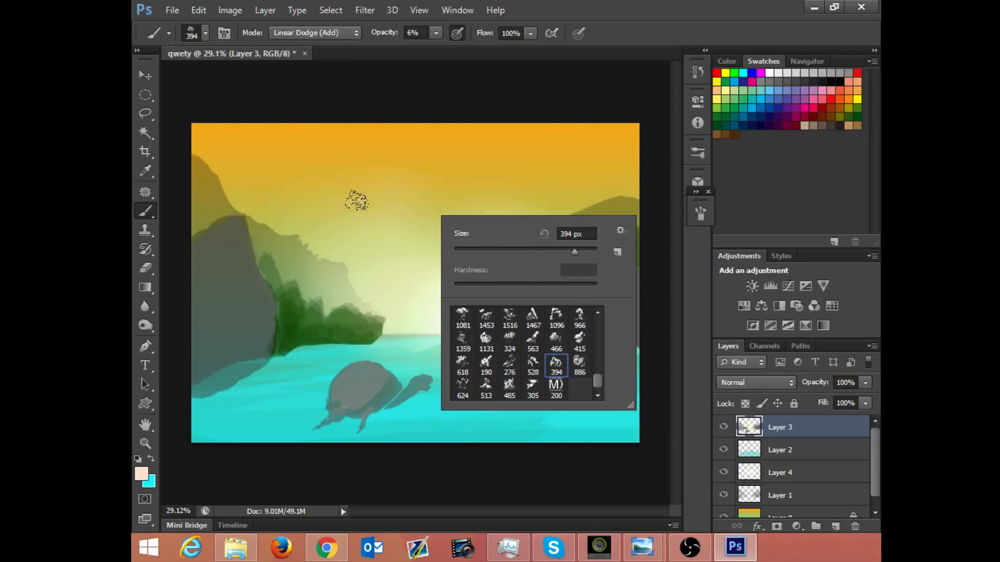
Step: Raise the brush opacity to 100%, try peach strokes with the 394 px textured tip across the sky, and undo them
click(541, 201)
key(x)
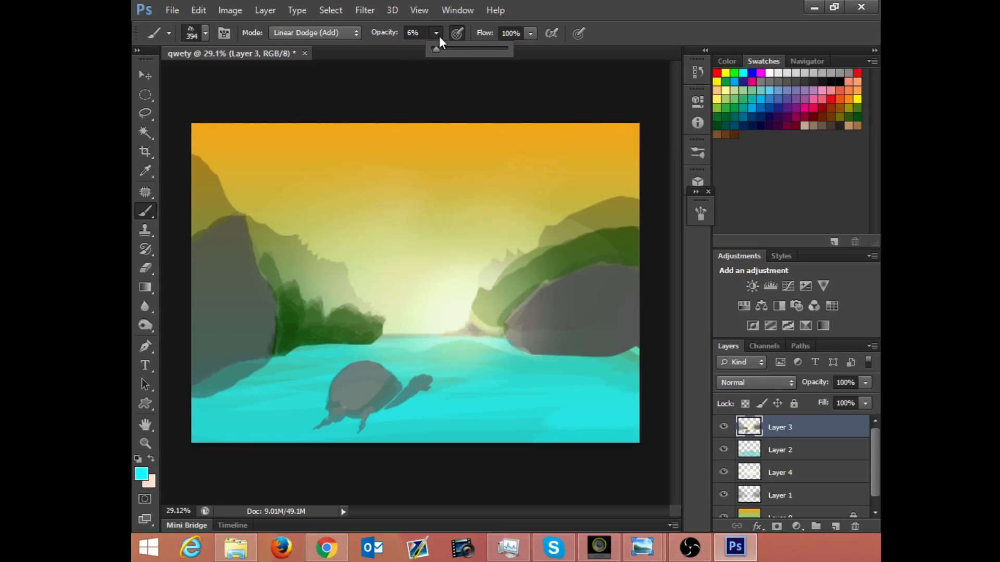
key(0)
key(x)
drag(375, 151, 372, 245)
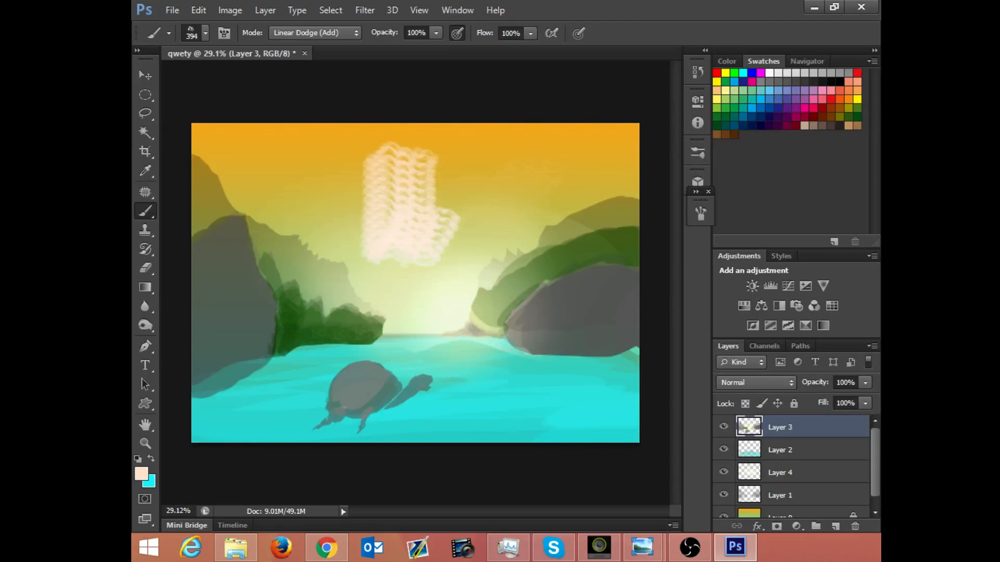
key(ctrl+z)
drag(409, 162, 473, 176)
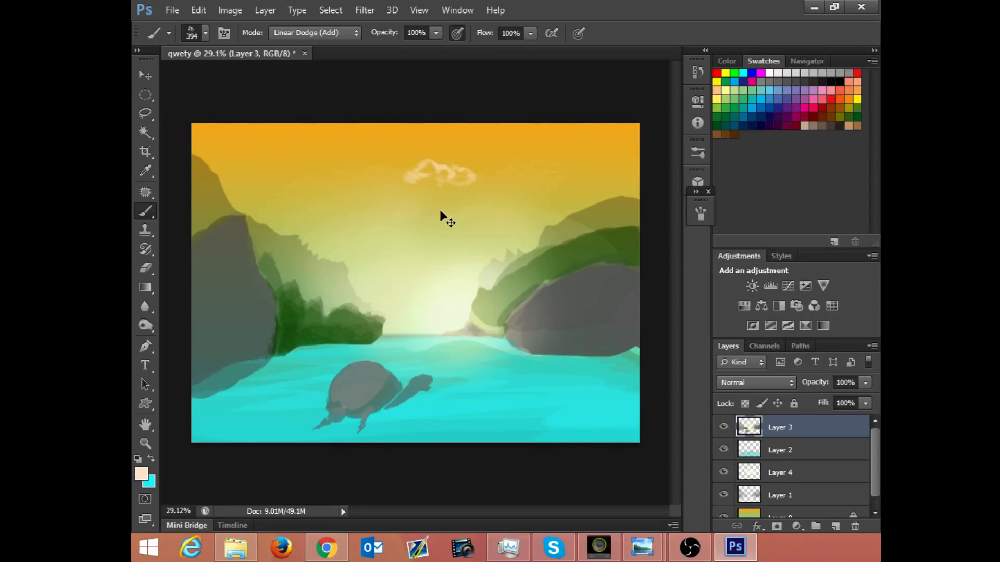
Step: Switch to the soft round brush tip at 125 px and enable pen pressure for brush size
right_click(374, 152)
scroll(554, 289, up, 10)
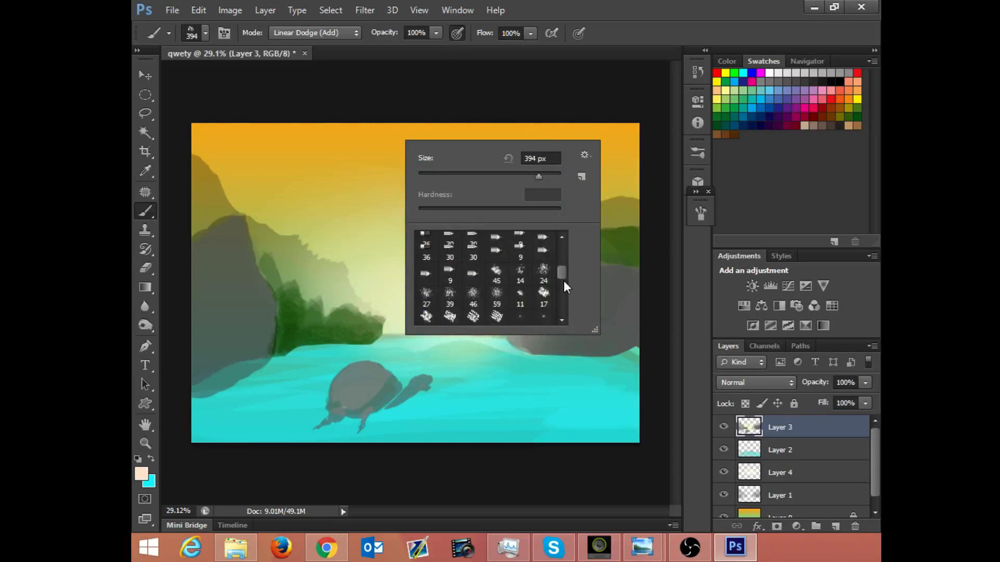
click(474, 245)
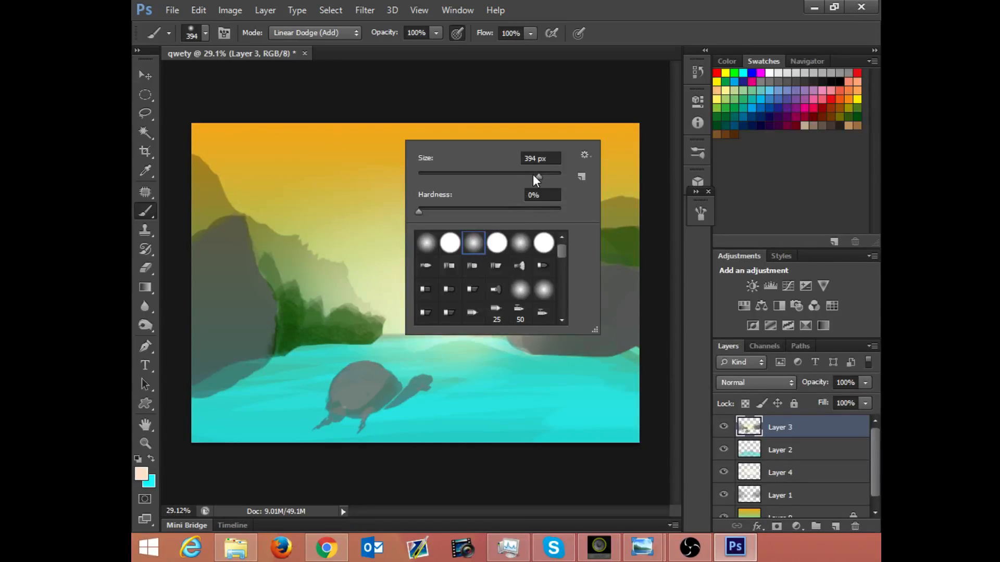
drag(501, 176, 499, 176)
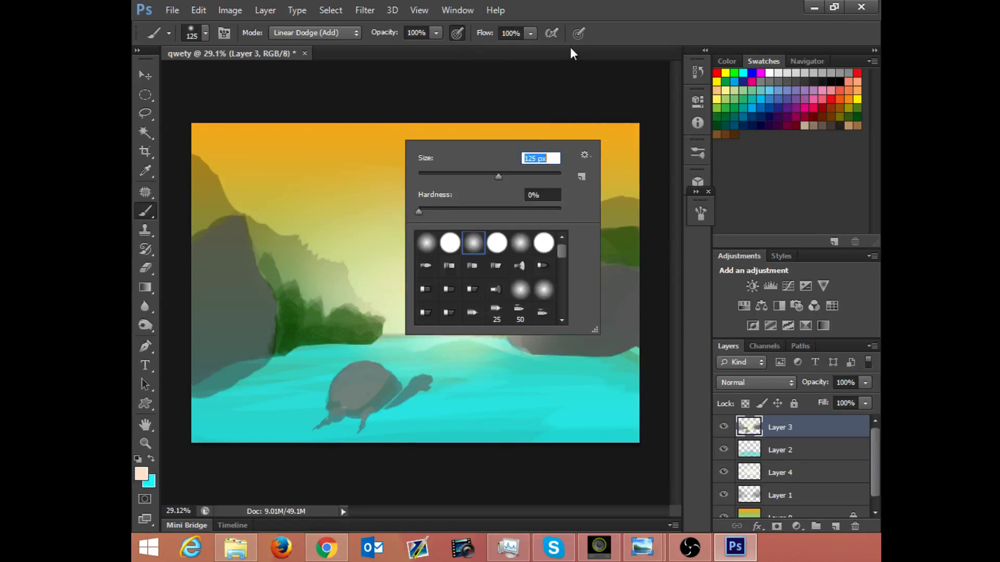
click(579, 33)
Step: Set the brush blending mode to Normal and its opacity to 56%
click(322, 33)
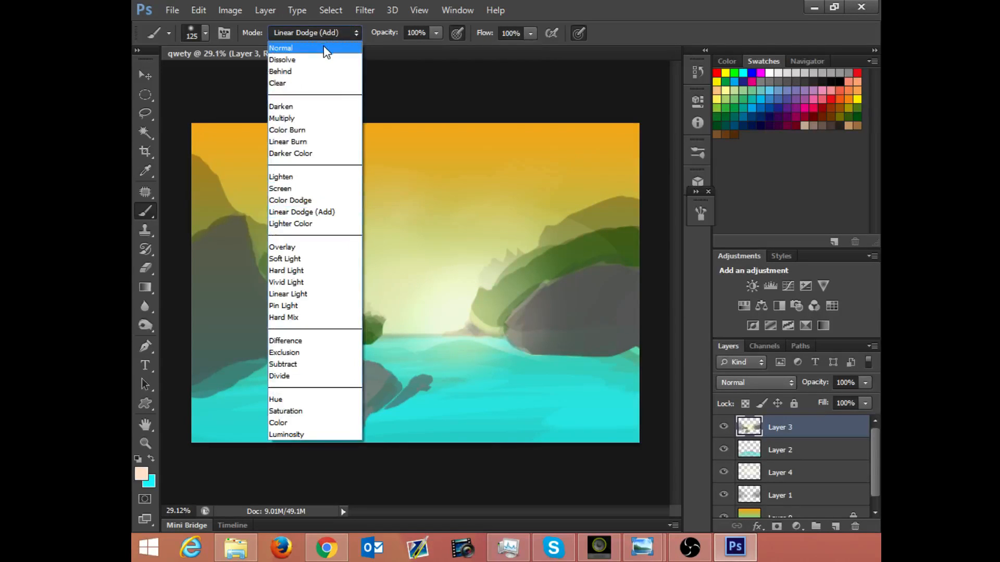
click(325, 48)
click(435, 34)
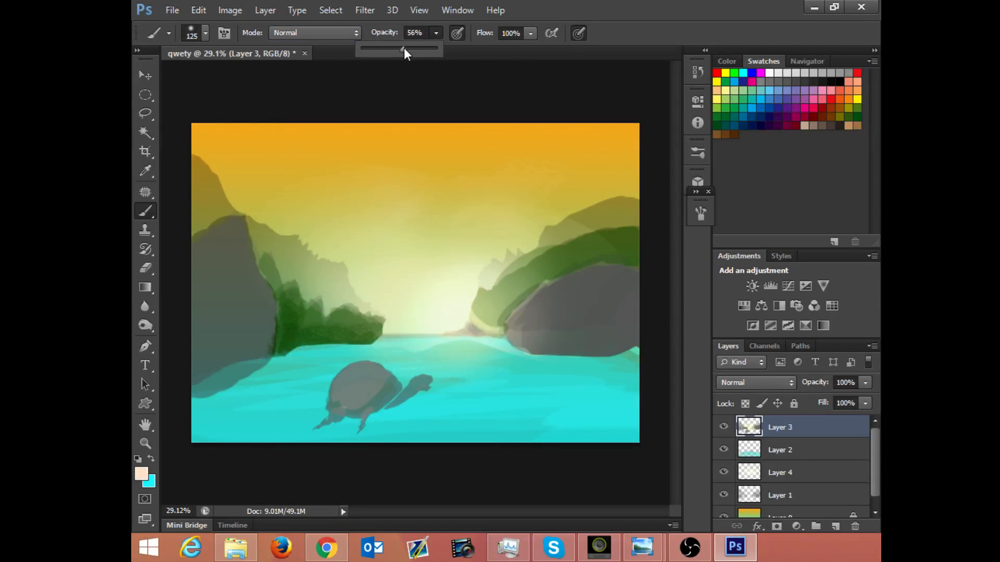
Step: Set the foreground colour to white (ffffff) and add a new layer above Layer 3
click(141, 474)
drag(375, 226, 323, 193)
click(645, 192)
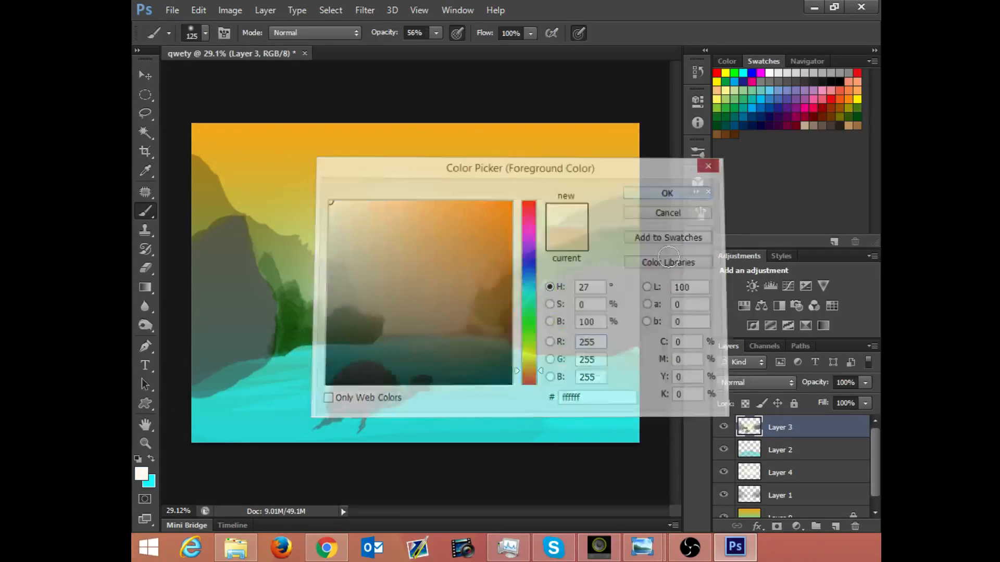
click(836, 527)
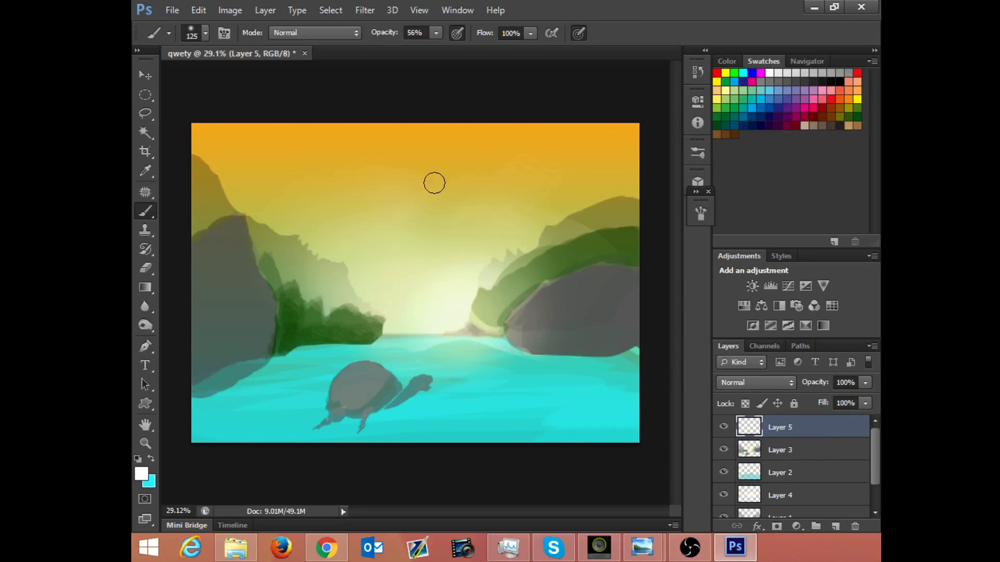
Step: Try thin white cloud streaks across the middle of the sky and undo them
mouse_move(462, 187)
mouse_down()
mouse_move(386, 176)
mouse_move(404, 183)
mouse_up()
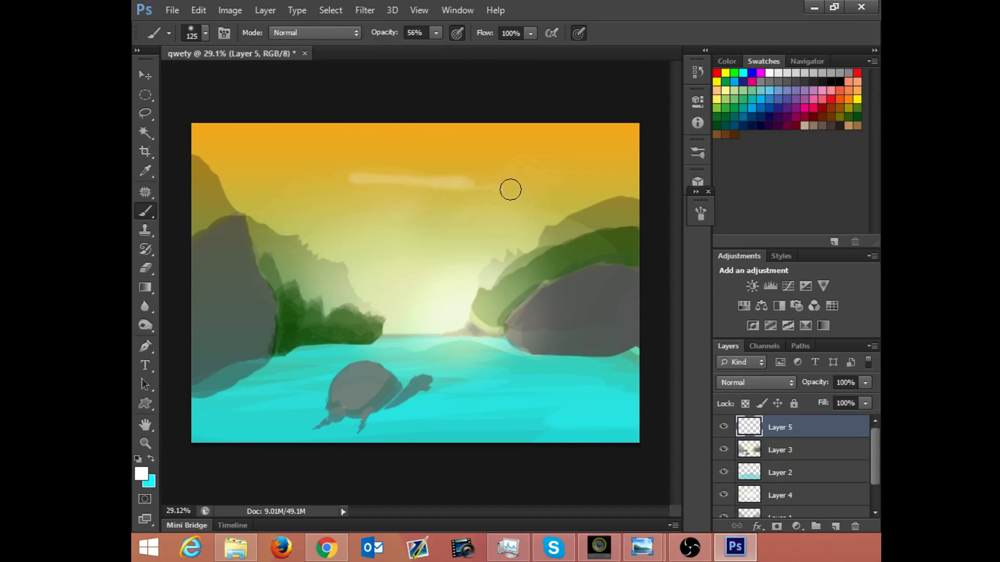
drag(511, 187, 463, 198)
key(ctrl+alt+z)
key(ctrl+alt+z)
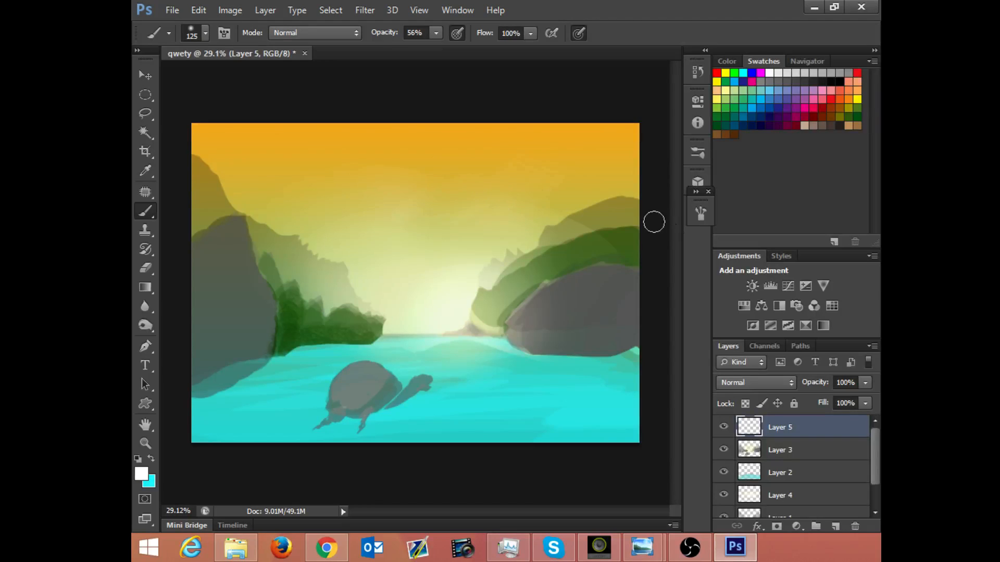
Step: Set the brush tip spacing to 41% and paint a puffy white cloud in the upper sky, left of centre
click(699, 216)
drag(548, 397, 557, 396)
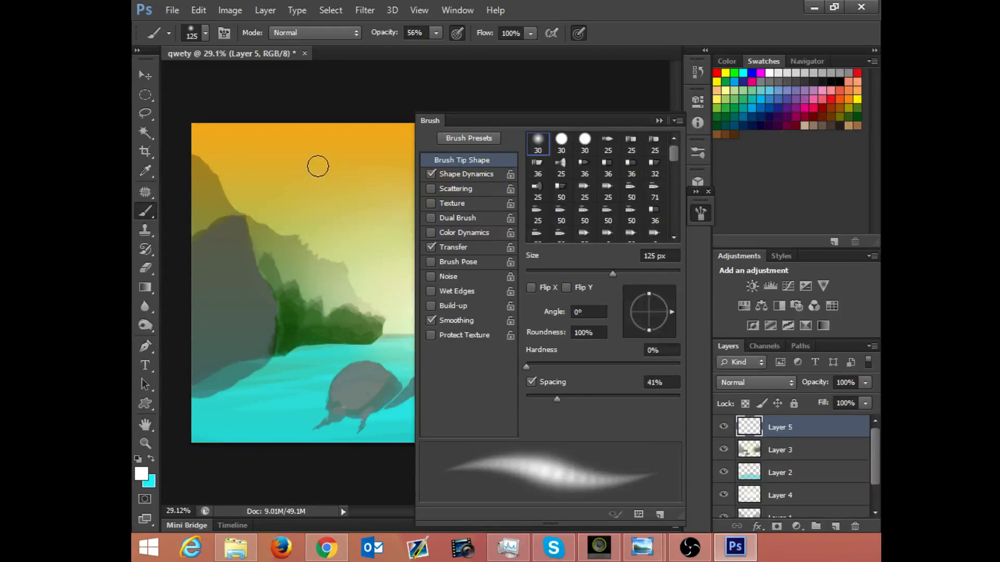
mouse_move(330, 165)
mouse_down()
mouse_move(364, 152)
mouse_move(329, 151)
mouse_move(341, 165)
mouse_move(318, 164)
mouse_move(333, 151)
mouse_move(315, 156)
mouse_move(330, 163)
mouse_move(310, 146)
mouse_move(289, 151)
mouse_move(360, 142)
mouse_up()
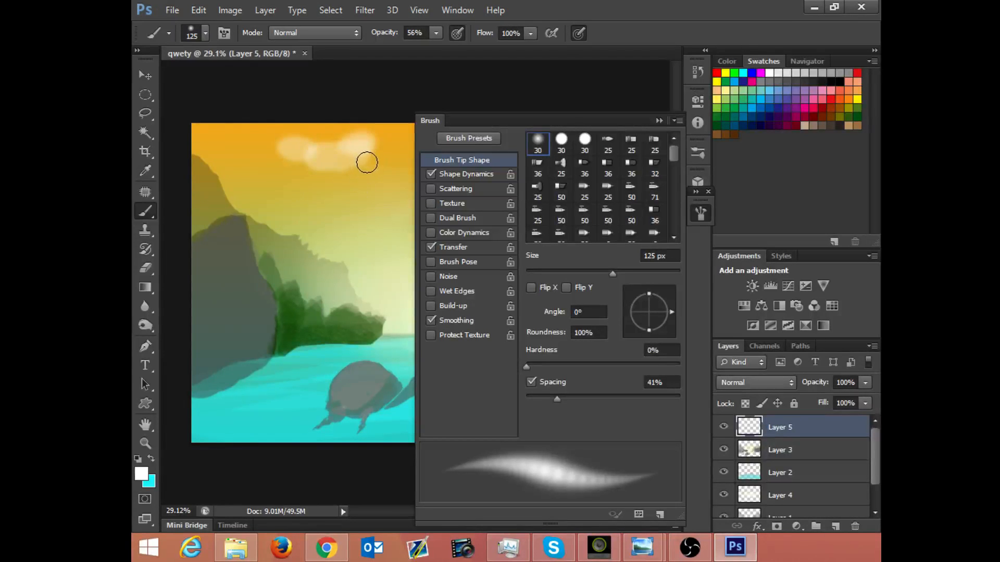
click(658, 121)
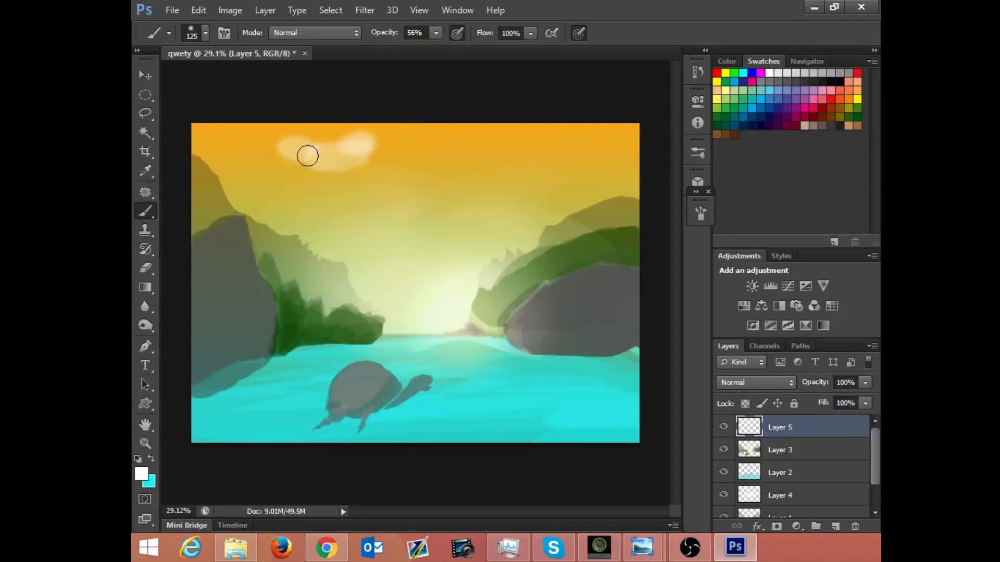
mouse_move(307, 156)
mouse_down()
mouse_move(339, 153)
mouse_move(340, 143)
mouse_move(332, 145)
mouse_move(361, 168)
mouse_move(343, 167)
mouse_move(359, 162)
mouse_move(355, 155)
mouse_move(361, 187)
mouse_move(359, 162)
mouse_move(303, 148)
mouse_up()
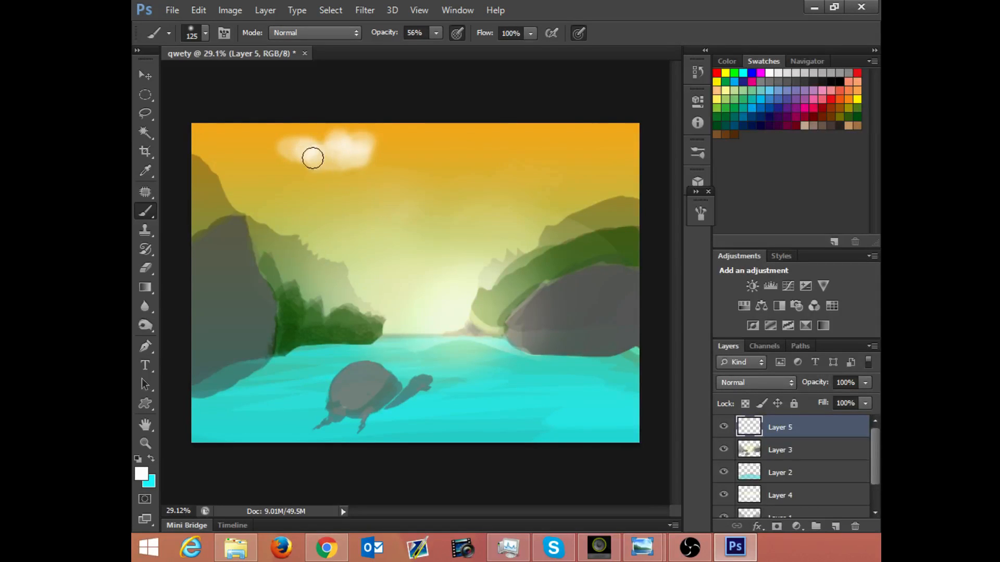
mouse_move(312, 157)
mouse_down()
mouse_move(369, 166)
mouse_move(365, 157)
mouse_move(390, 168)
mouse_move(407, 151)
mouse_up()
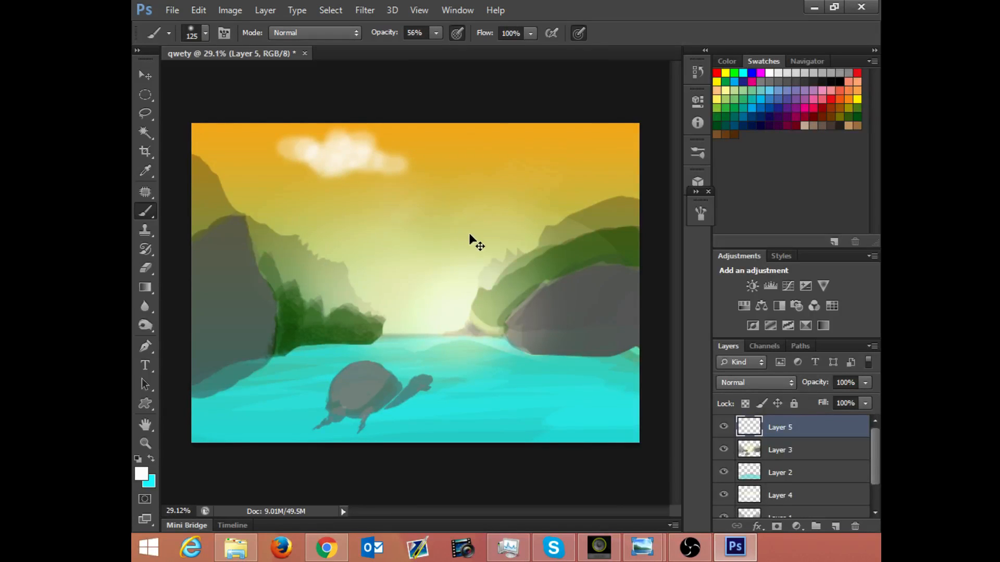
Step: Transform the cloud to about 157% width and 266% height, and move it into the upper-left corner of the sky
key(ctrl+t)
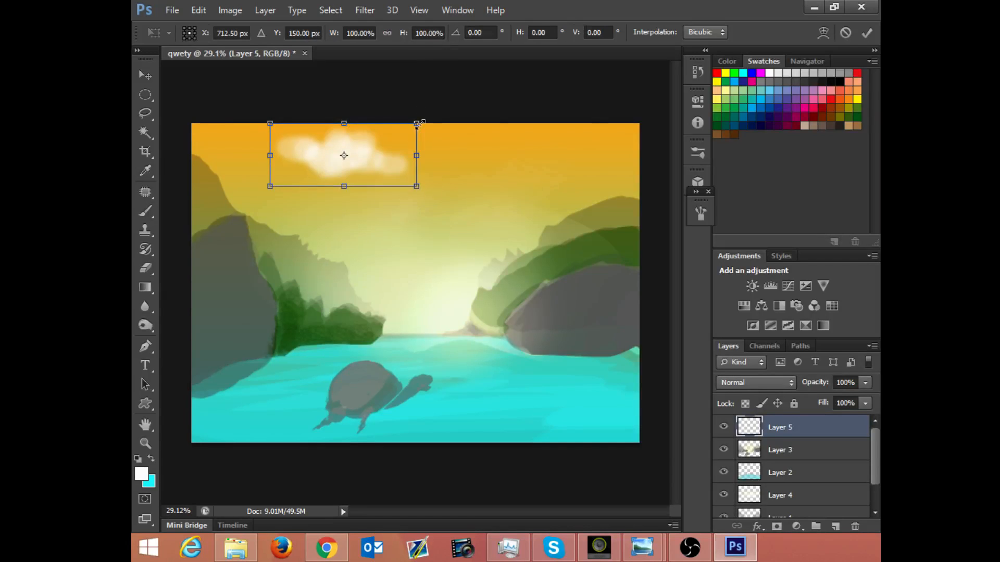
drag(415, 125, 344, 78)
key(ctrl+z)
drag(417, 186, 501, 242)
drag(444, 167, 293, 147)
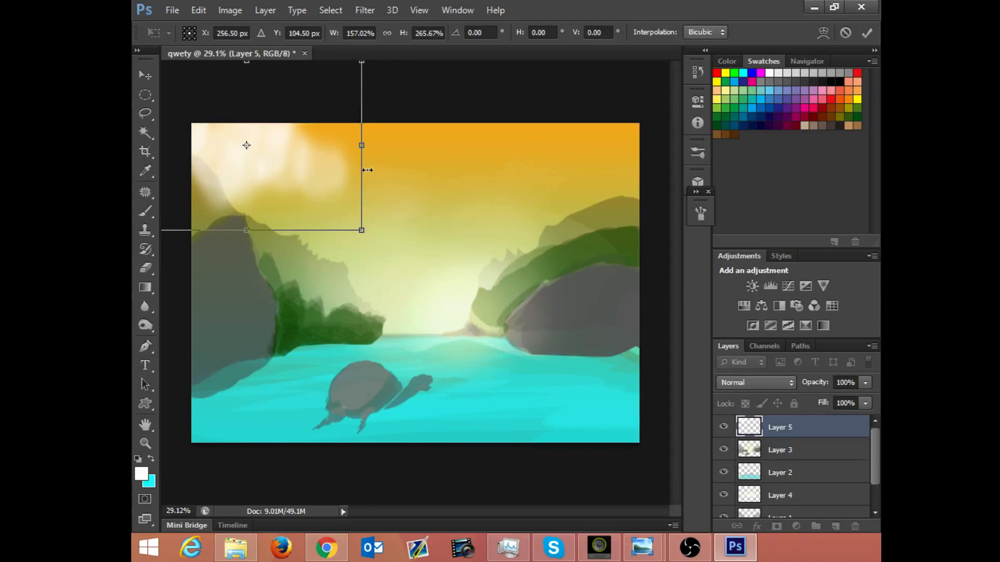
key(Return)
Step: Brush thin white wisps beside the large corner cloud and paint a second, fuller cloud in the upper-right sky
key(b)
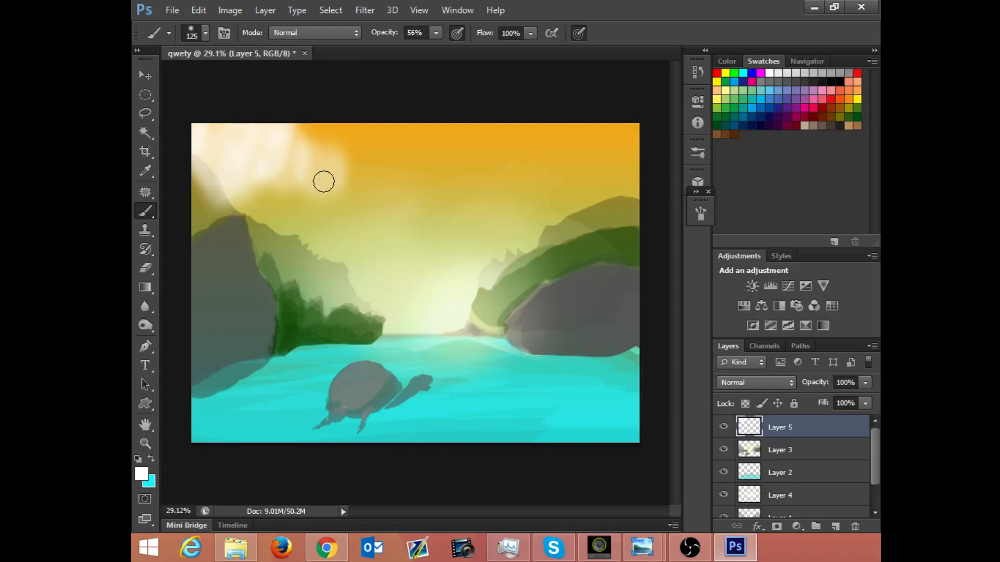
mouse_move(302, 140)
mouse_down()
mouse_move(349, 152)
mouse_move(393, 146)
mouse_move(382, 145)
mouse_up()
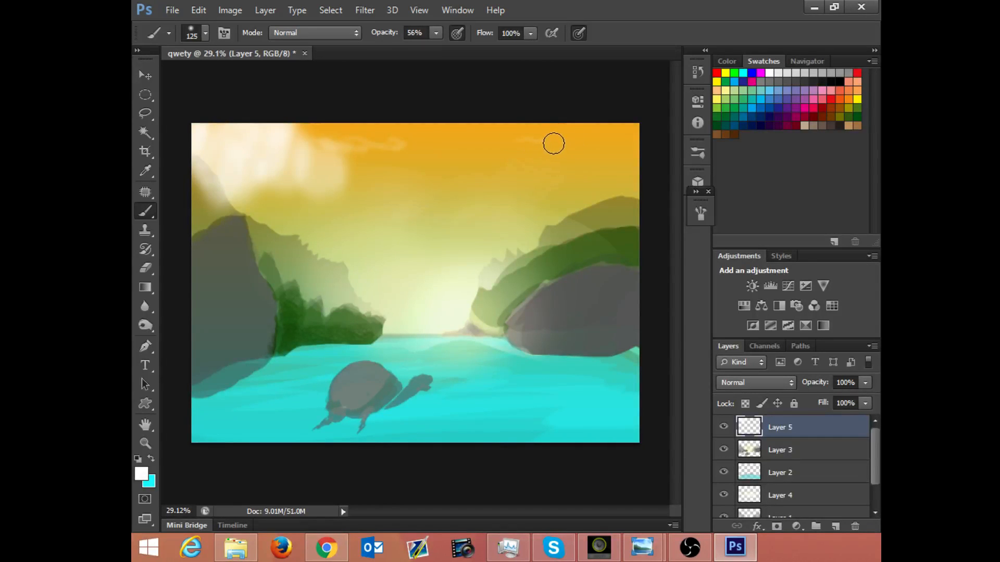
mouse_move(568, 146)
mouse_down()
mouse_move(585, 143)
mouse_move(555, 142)
mouse_up()
mouse_move(582, 146)
mouse_down()
mouse_move(520, 139)
mouse_move(500, 149)
mouse_move(533, 151)
mouse_move(474, 150)
mouse_move(585, 151)
mouse_move(538, 152)
mouse_up()
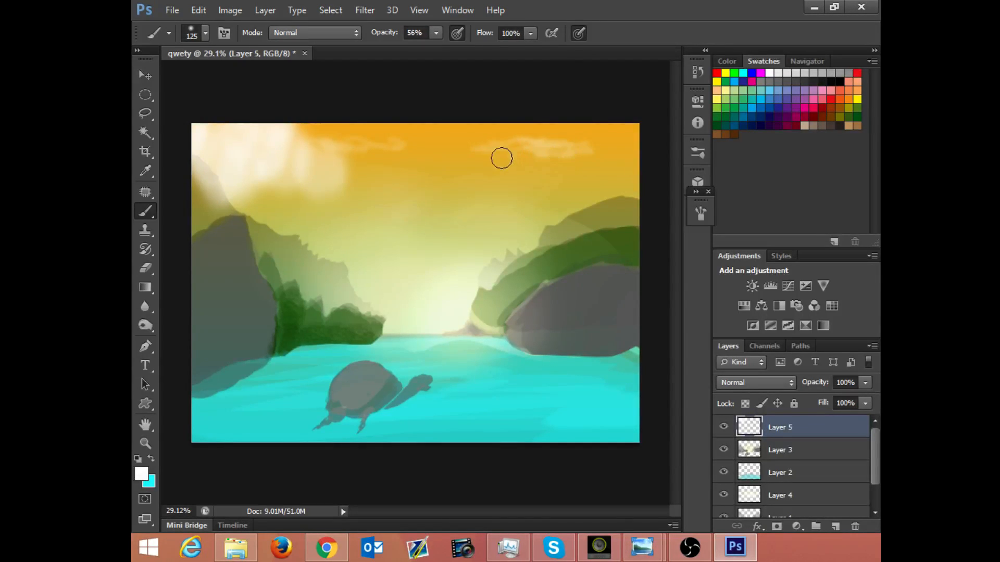
drag(508, 151, 514, 147)
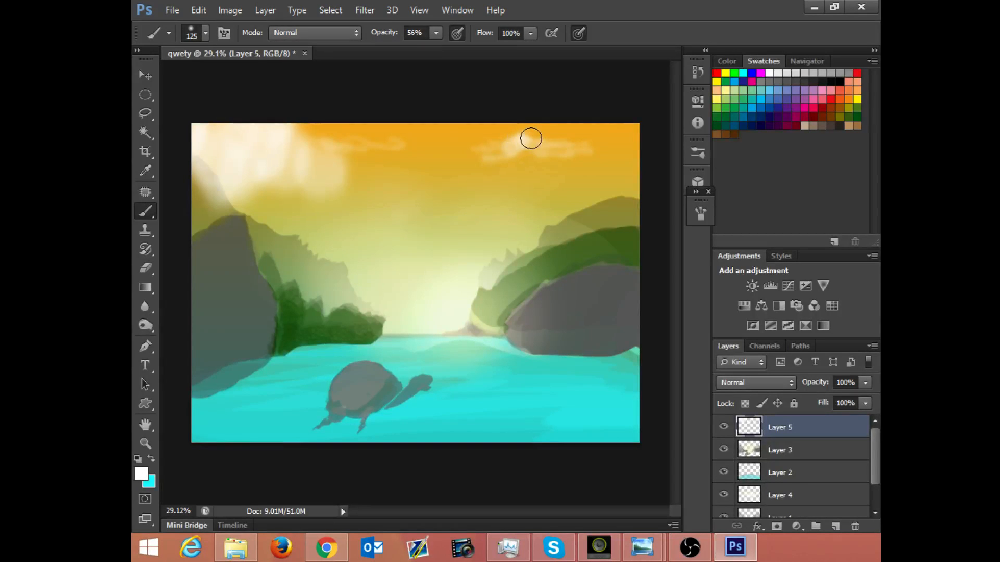
mouse_move(528, 150)
mouse_down()
mouse_move(552, 154)
mouse_move(545, 140)
mouse_move(553, 147)
mouse_move(540, 157)
mouse_move(626, 147)
mouse_move(564, 139)
mouse_move(571, 151)
mouse_move(553, 164)
mouse_move(570, 157)
mouse_move(514, 145)
mouse_move(534, 154)
mouse_up()
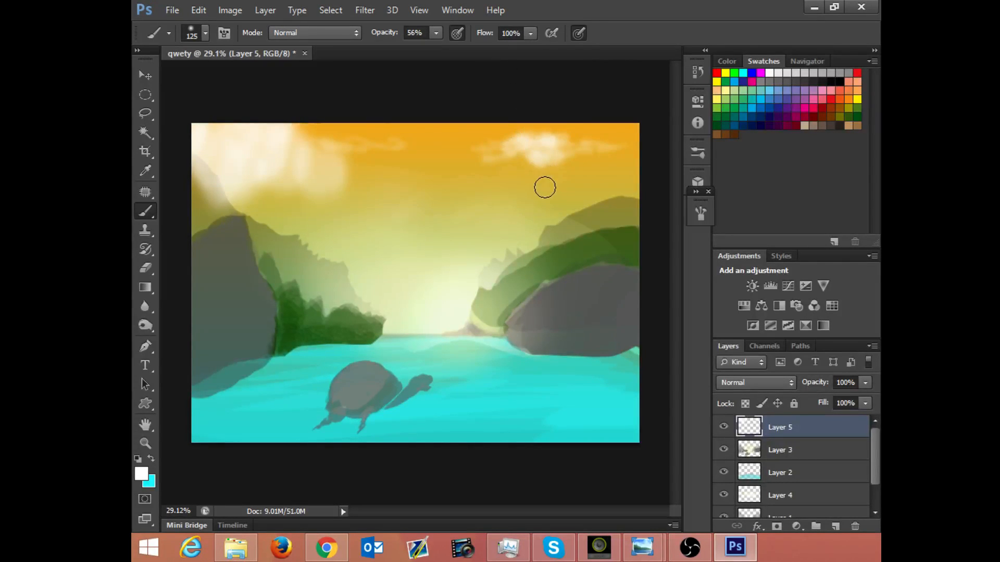
Step: Set the Eraser opacity to 62% and trim the underside of the upper-right cloud
key(e)
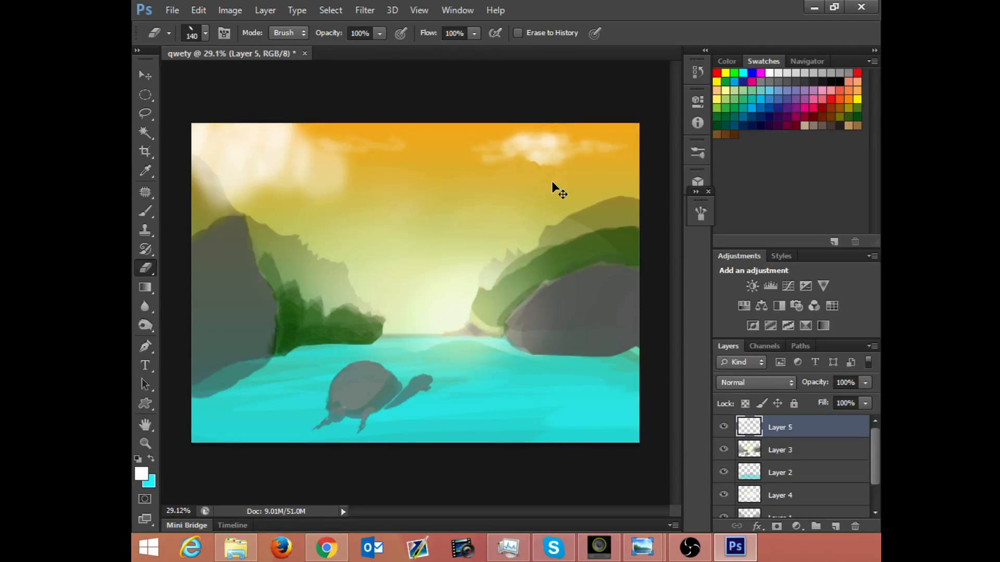
click(379, 35)
drag(380, 50, 351, 49)
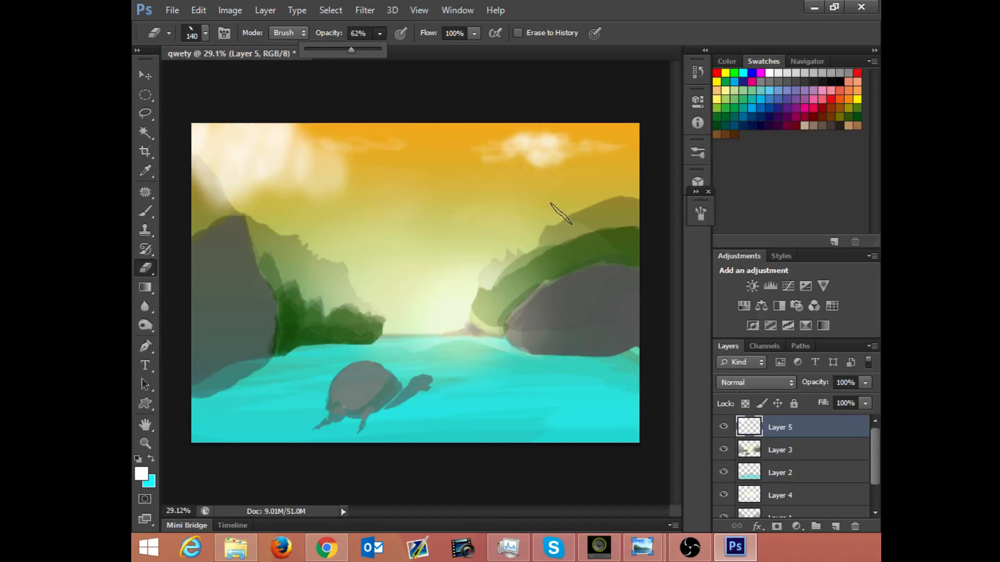
click(556, 178)
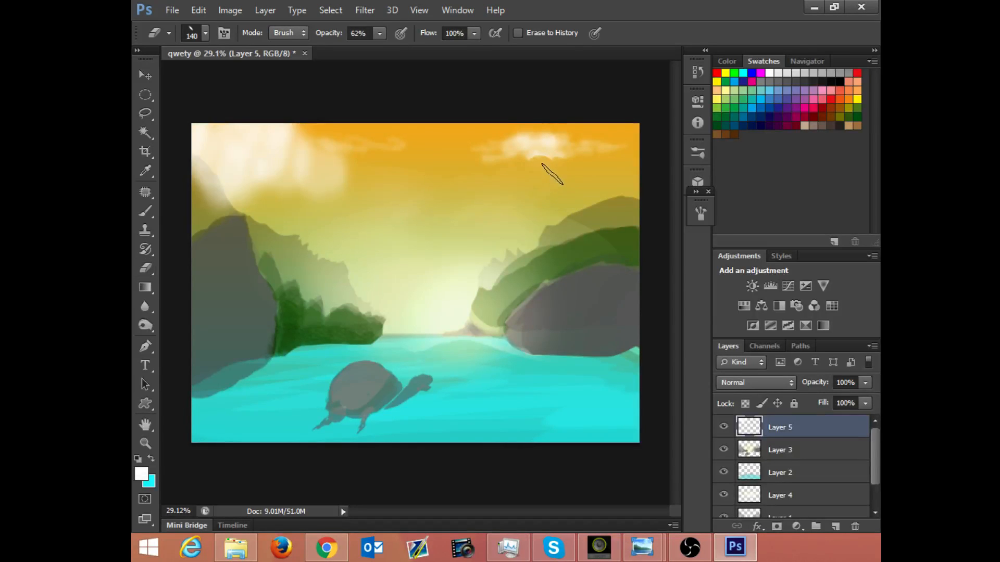
Step: Extend the upper-right cloud toward the left with soft white brush strokes
key(b)
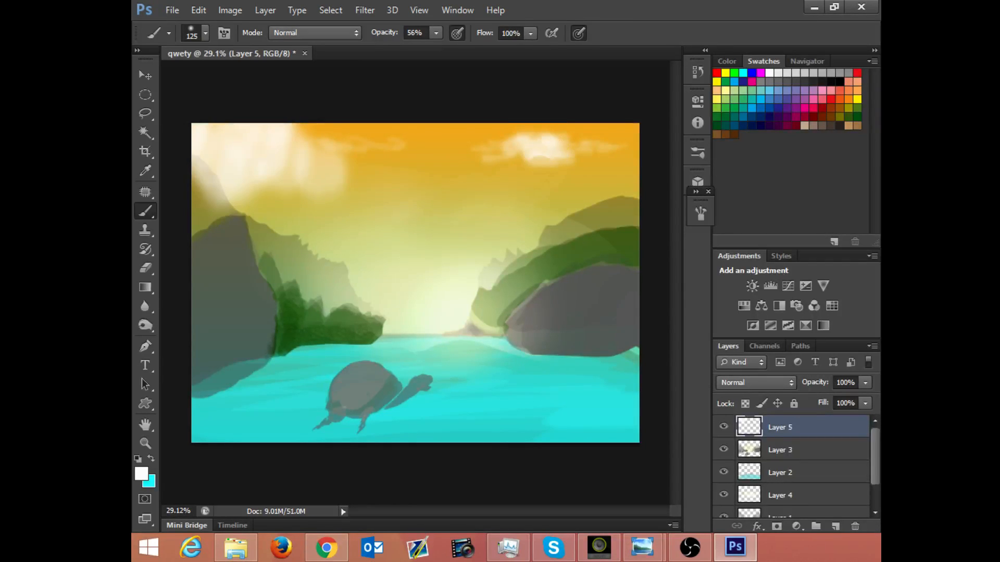
mouse_move(488, 162)
mouse_down()
mouse_move(489, 159)
mouse_move(455, 153)
mouse_move(506, 150)
mouse_up()
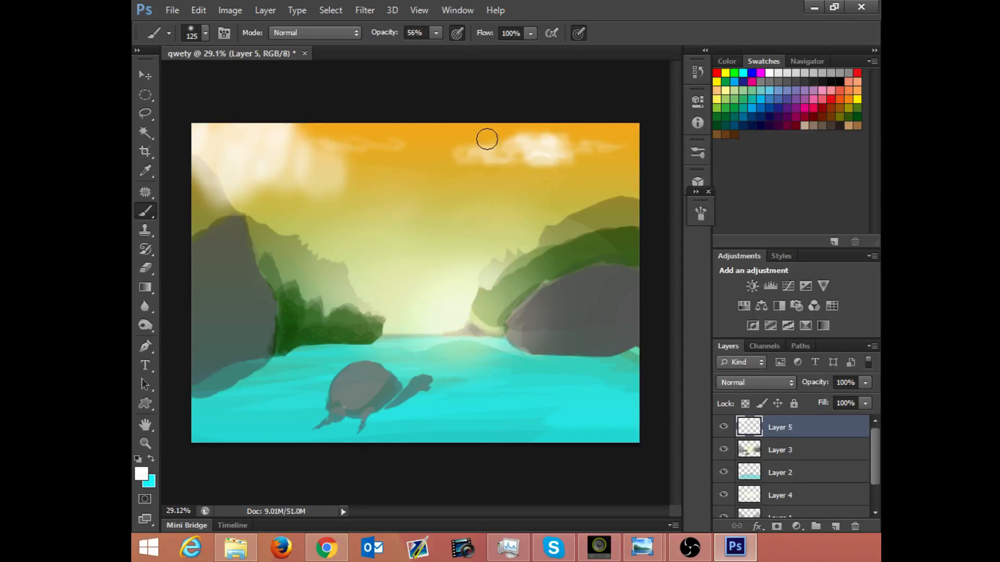
Step: Outline the upper-right cloud with an elliptical marquee selection
click(146, 95)
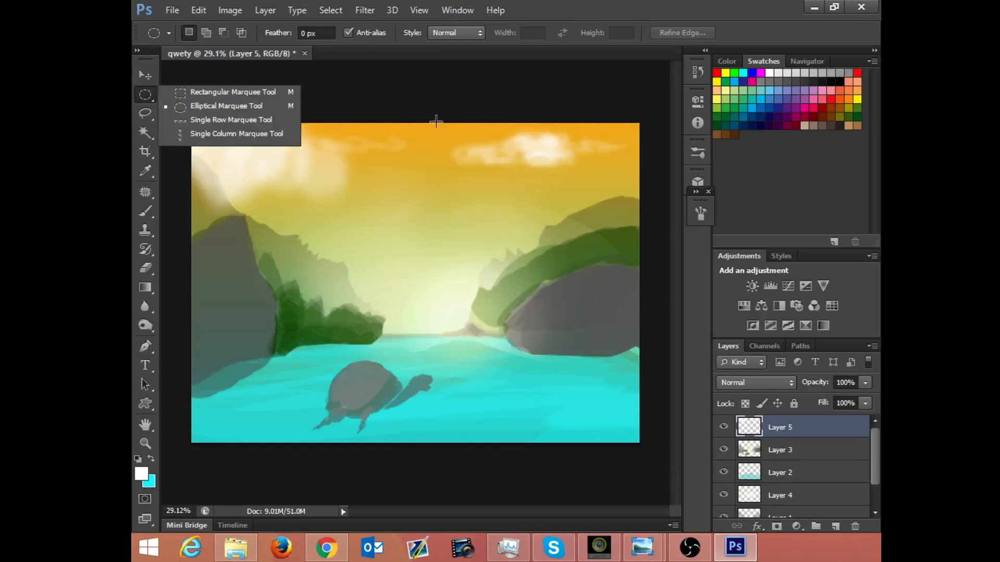
drag(436, 120, 646, 182)
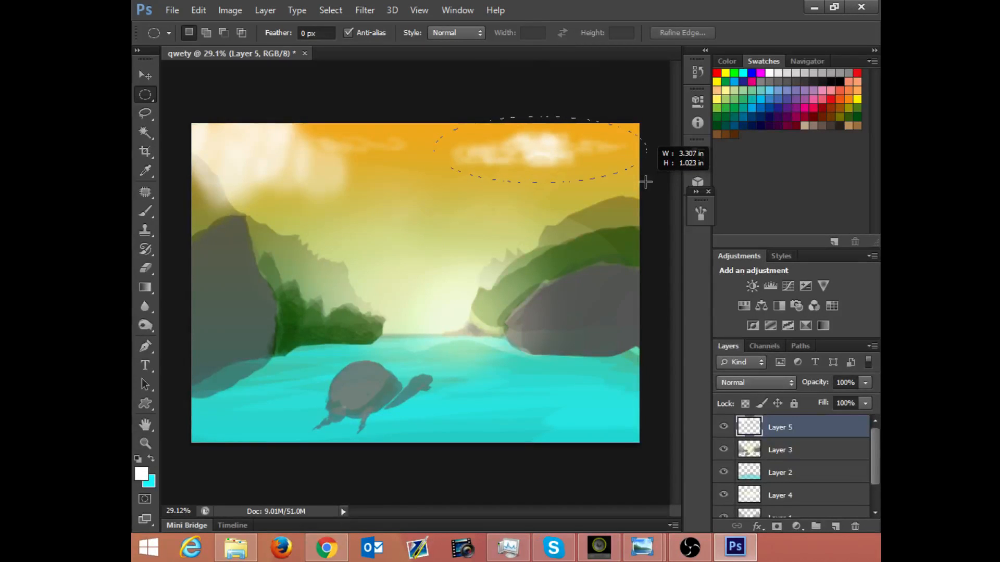
drag(645, 182, 643, 182)
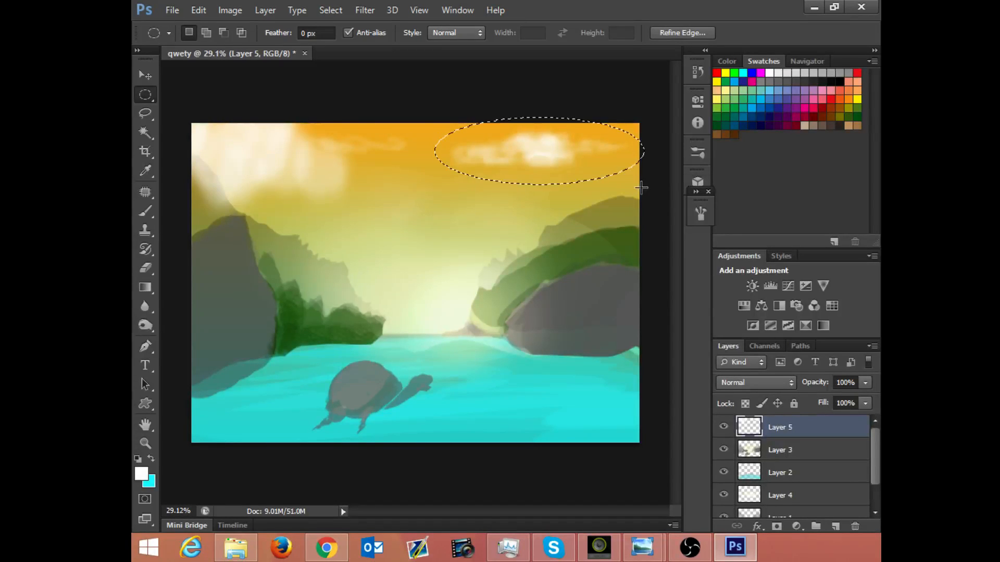
key(ctrl+t)
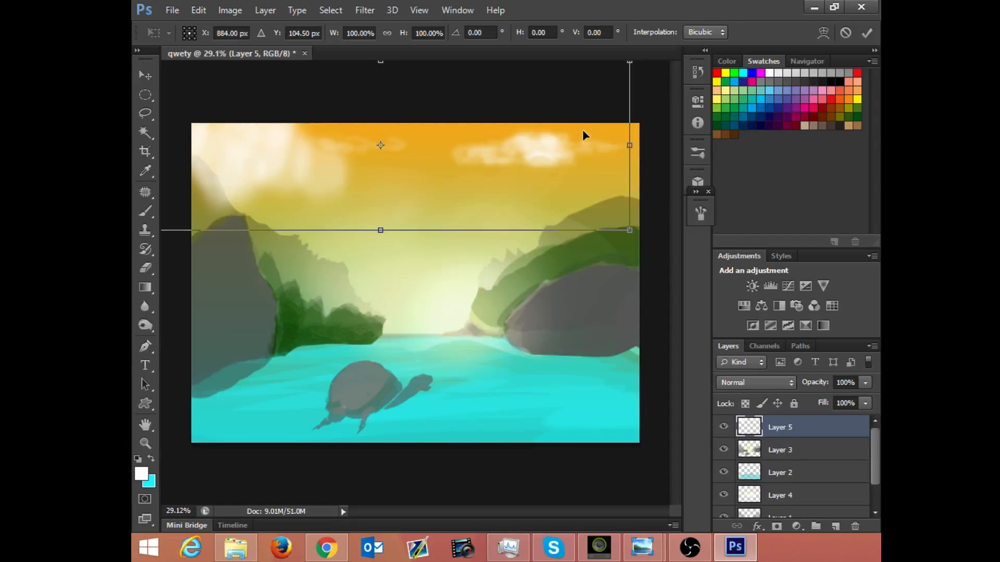
key(Return)
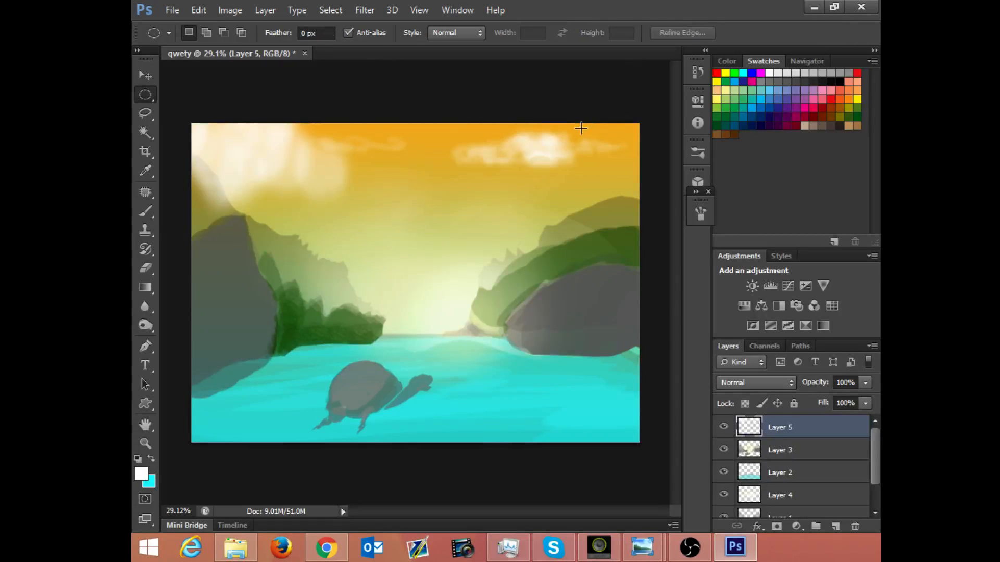
Step: Distort the selected cloud so it flares taller toward the sky's centre and rises into the upper-right corner, and clear the selection
key(ctrl+t)
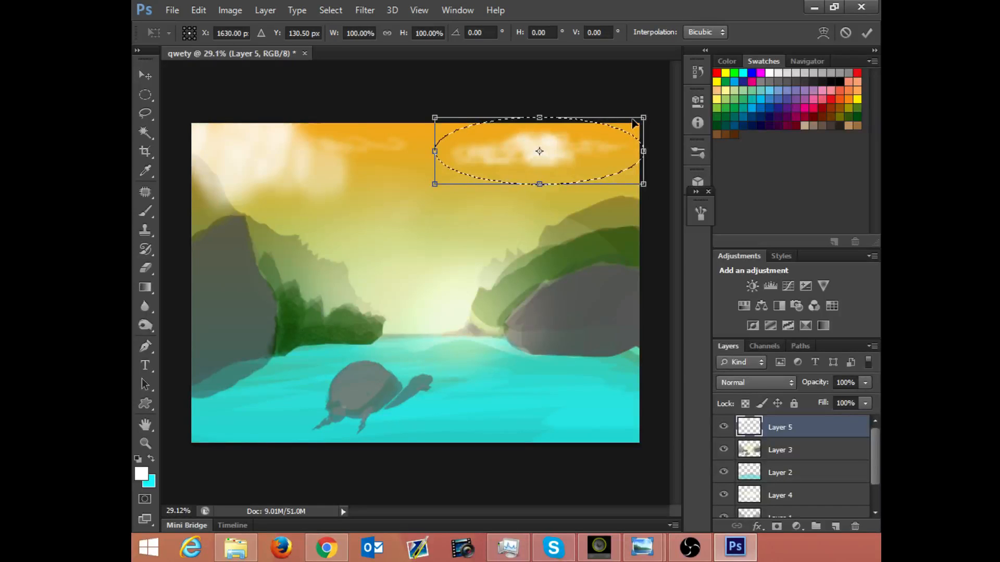
mouse_move(648, 113)
mouse_down()
mouse_move(670, 93)
mouse_move(658, 112)
mouse_up()
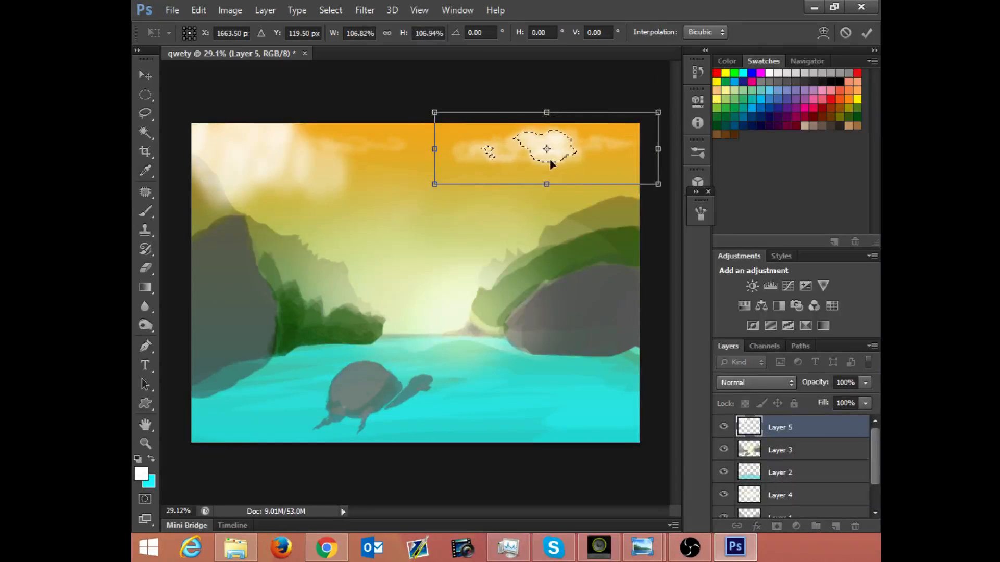
drag(547, 187, 547, 161)
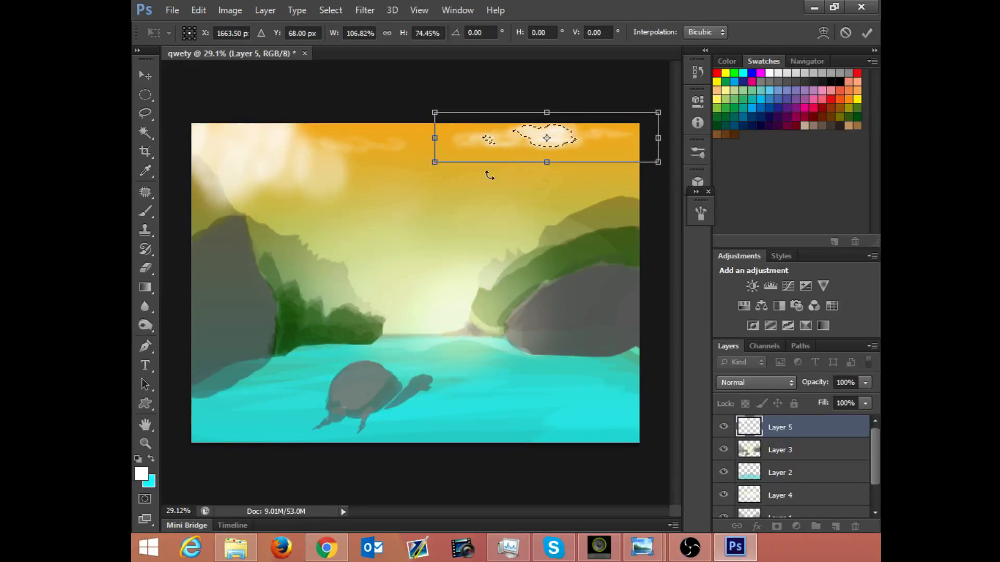
drag(432, 166, 442, 200)
drag(435, 112, 442, 79)
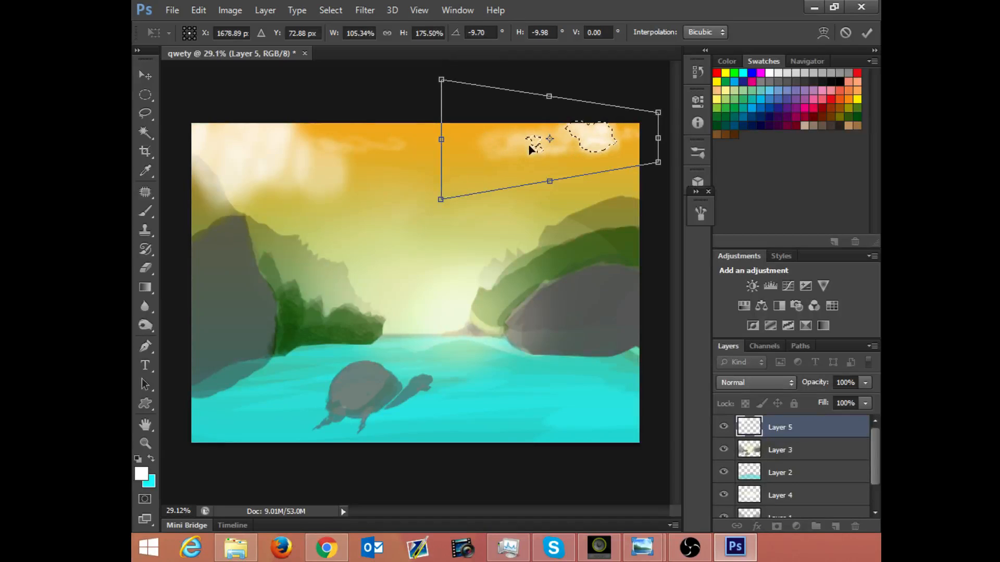
drag(669, 109, 657, 92)
key(Return)
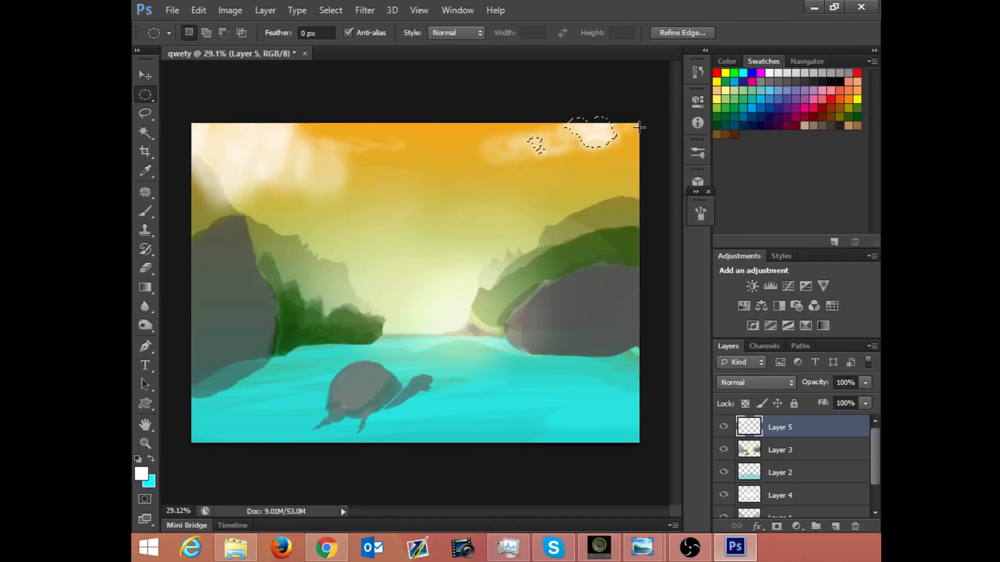
click(631, 127)
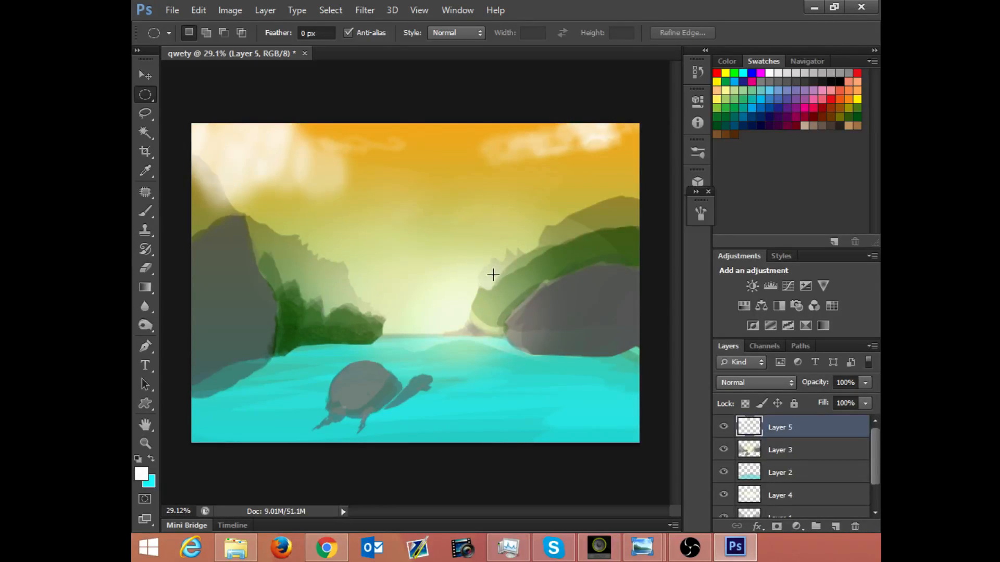
Step: Activate the Brush and load the water on Layer 2 as a selection
key(b)
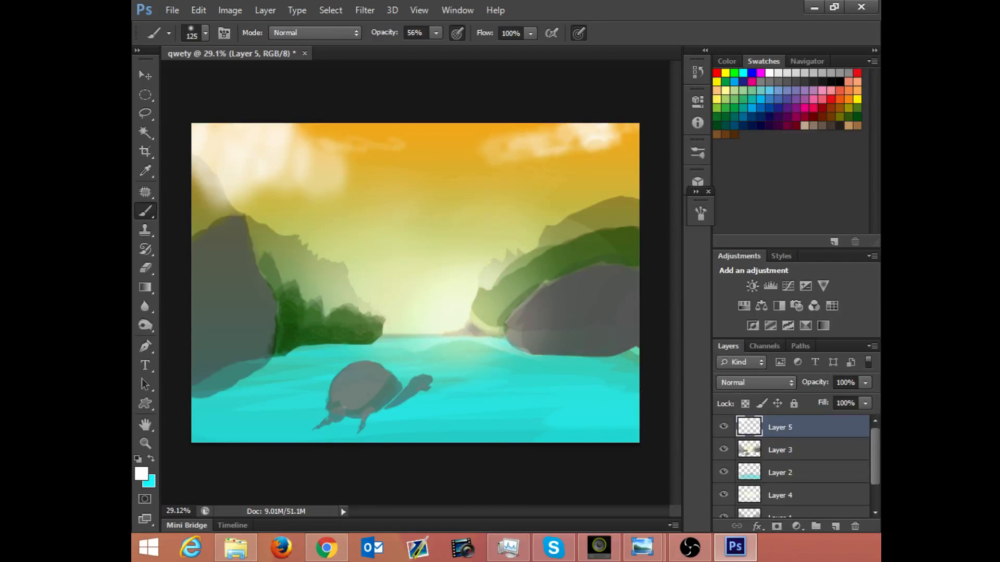
ctrl+click(753, 484)
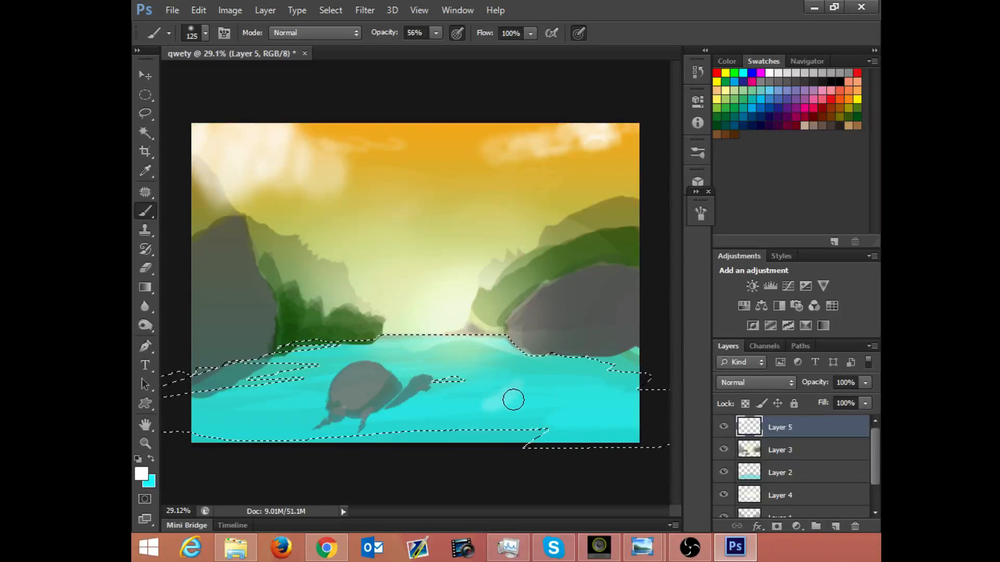
Step: Try stamping the water with the 190 splatter brush enlarged to 1057 px
right_click(475, 368)
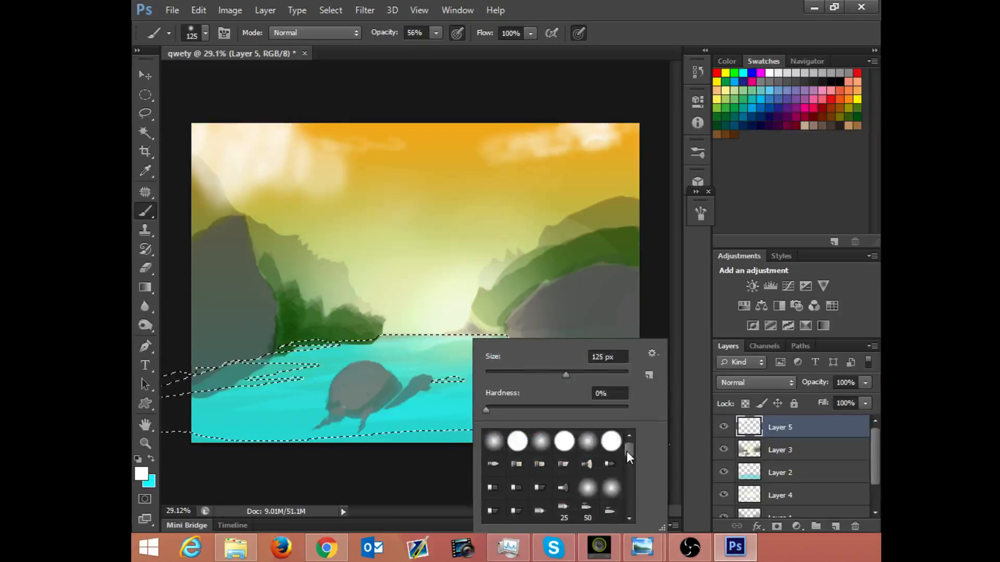
drag(627, 451, 629, 505)
click(587, 475)
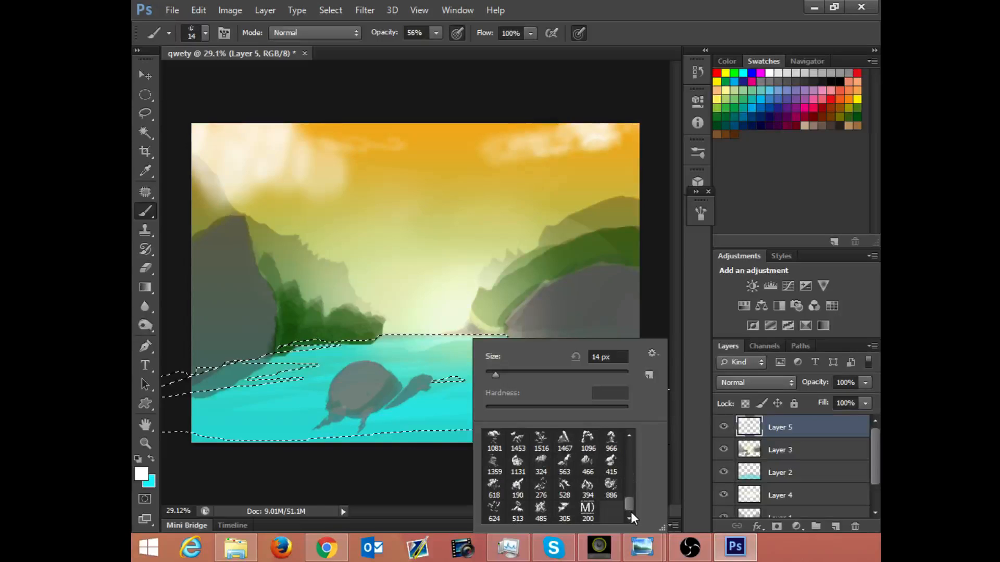
click(520, 485)
drag(577, 376, 613, 373)
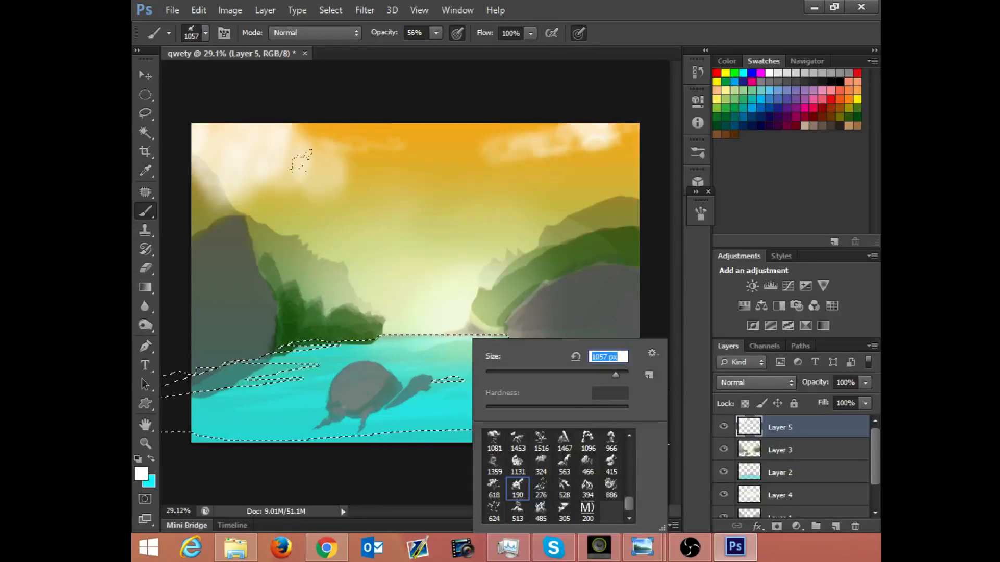
click(400, 363)
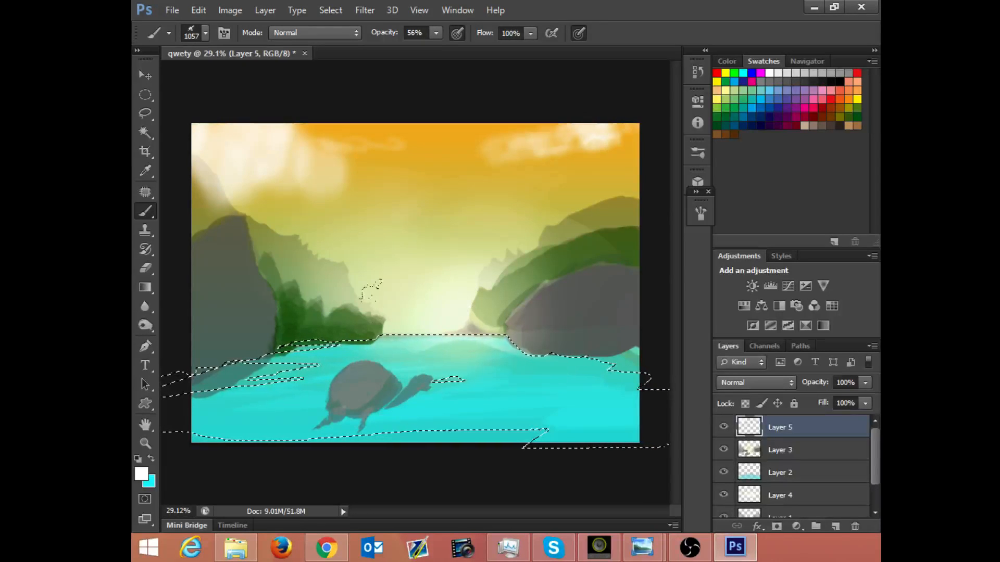
Step: Switch to a hard round brush with 100% hardness, size 9 px and Normal mode
right_click(519, 383)
drag(644, 485, 642, 434)
click(529, 426)
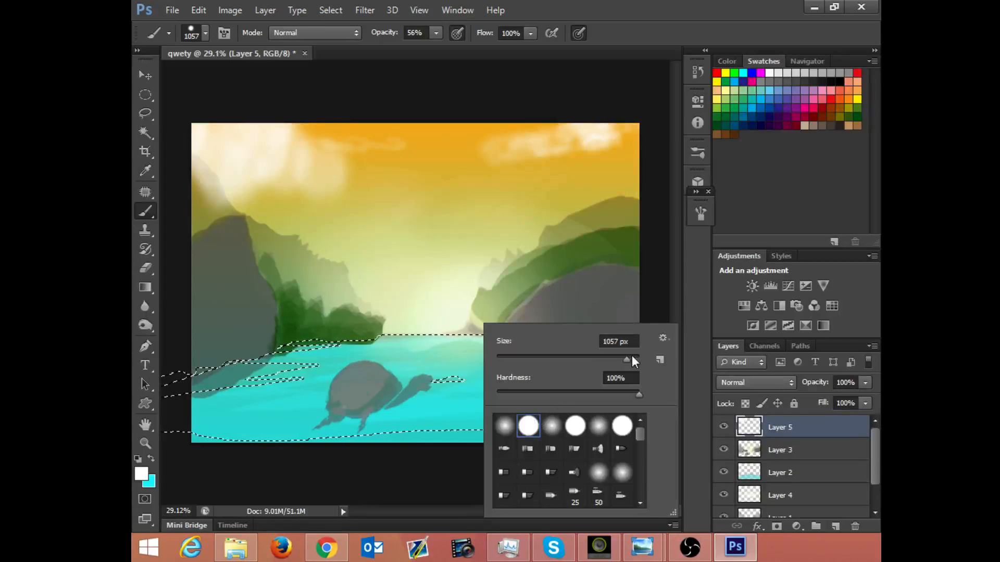
drag(626, 357, 595, 346)
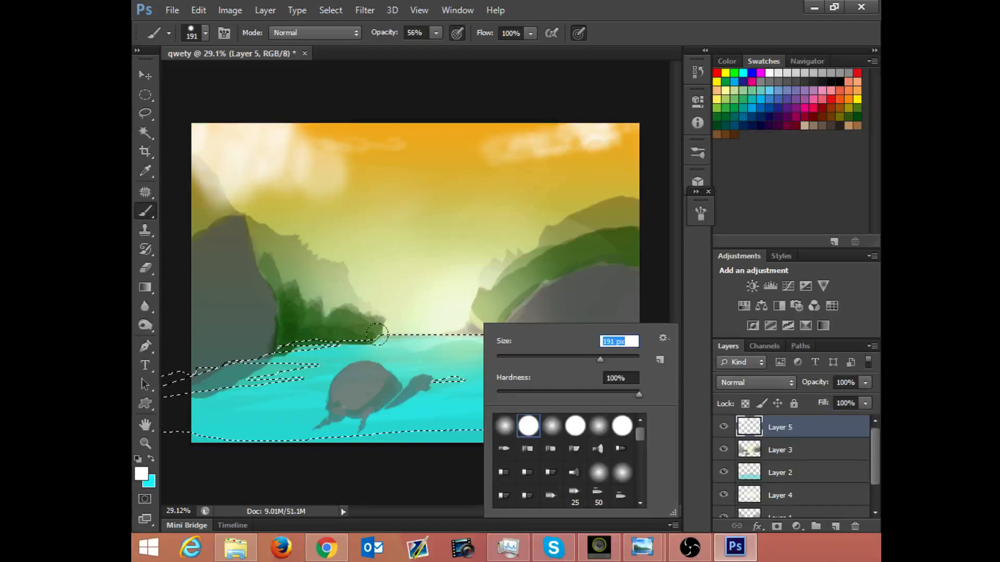
drag(526, 358, 504, 358)
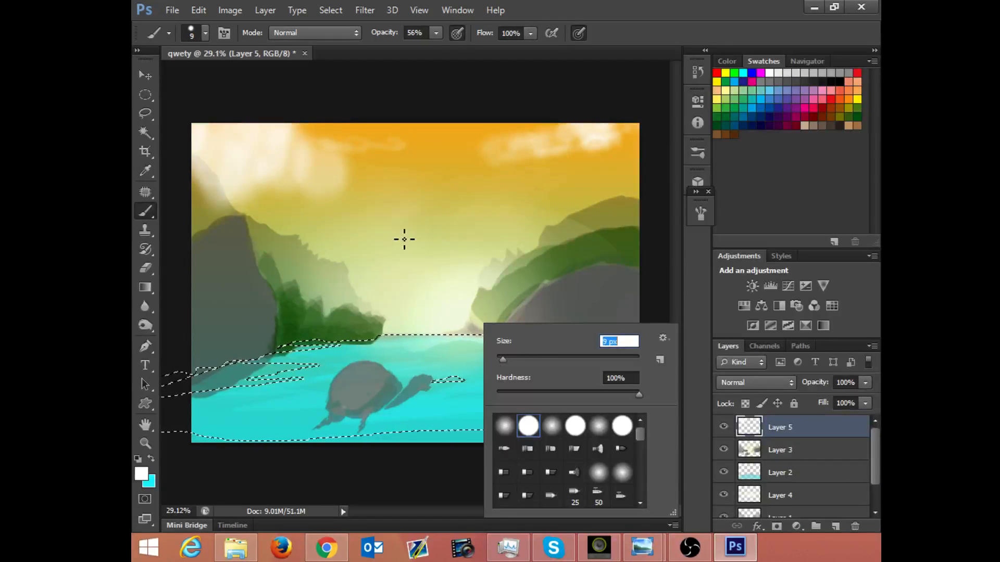
click(329, 35)
click(320, 50)
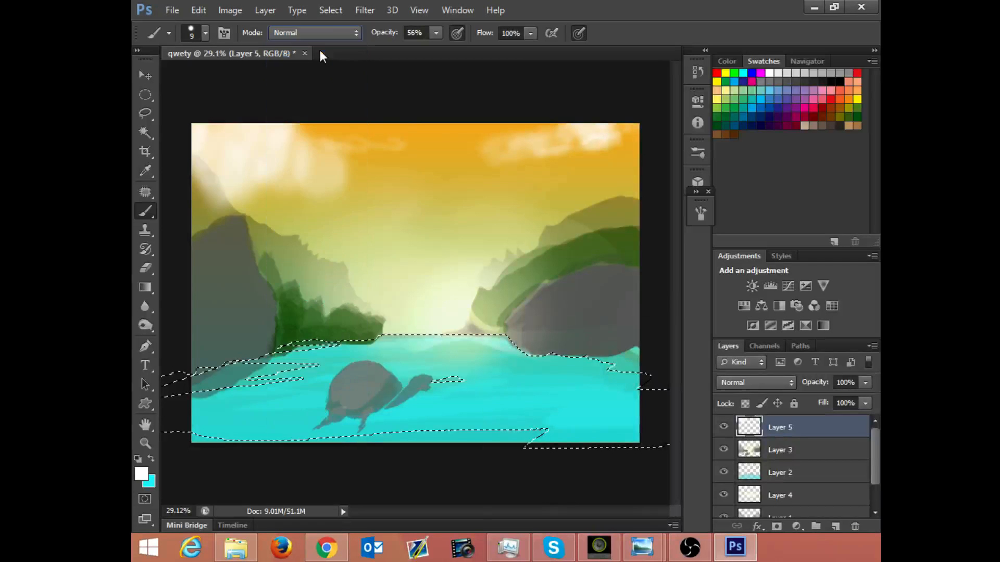
Step: Sample the water's cyan and lower its saturation to 35% for a pale foreground colour, 96e6e5
alt+click(500, 401)
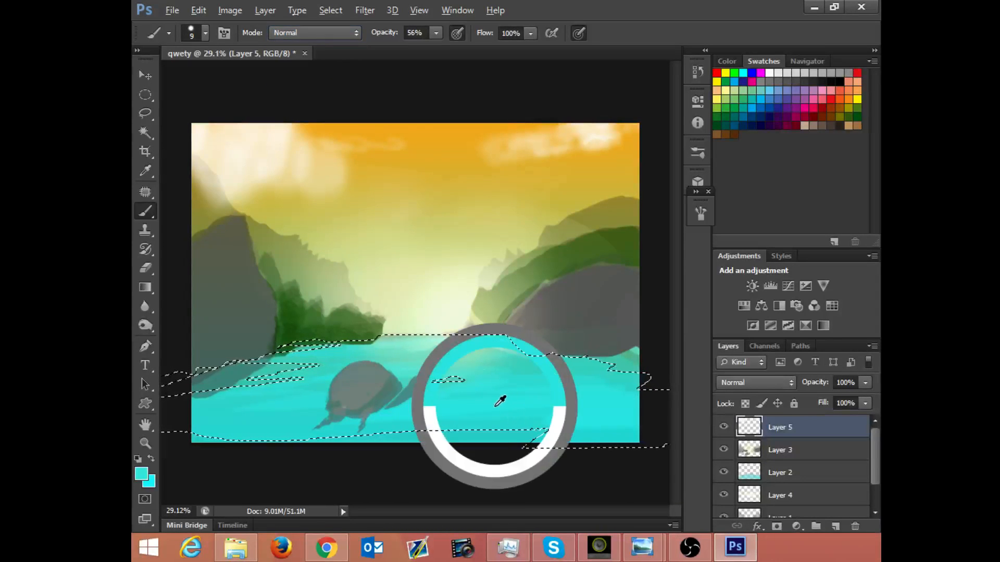
click(140, 474)
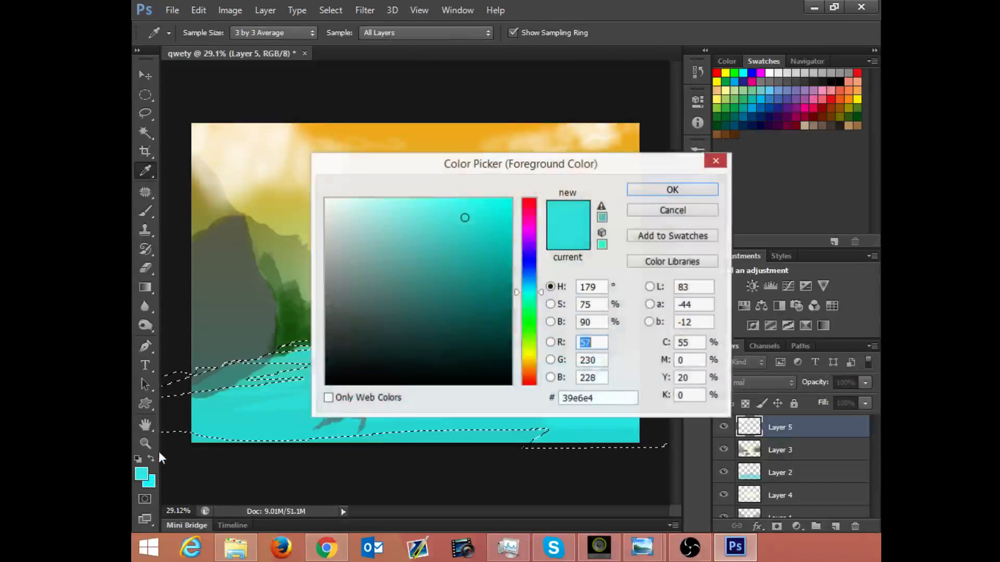
click(551, 305)
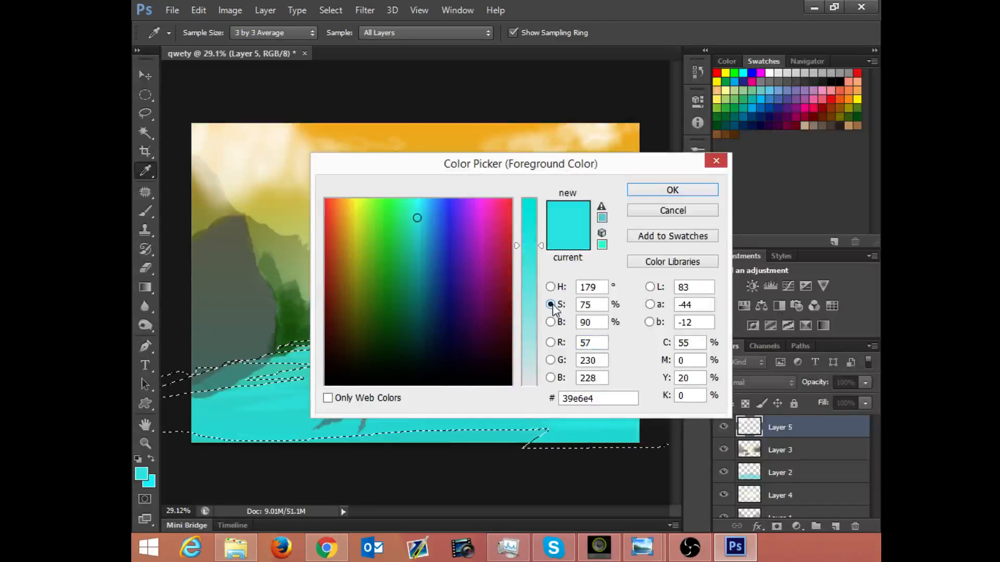
drag(542, 254, 542, 320)
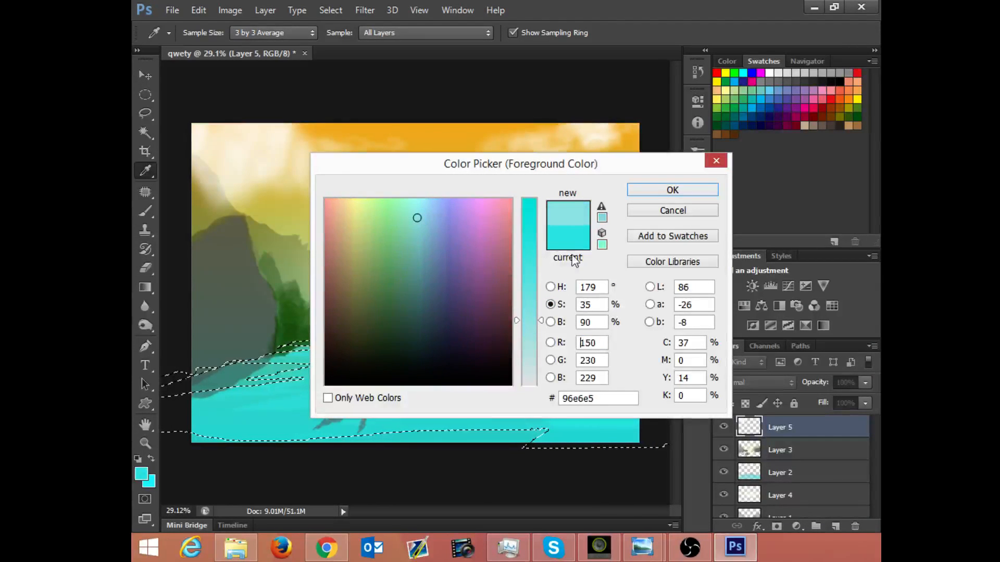
click(672, 191)
key(b)
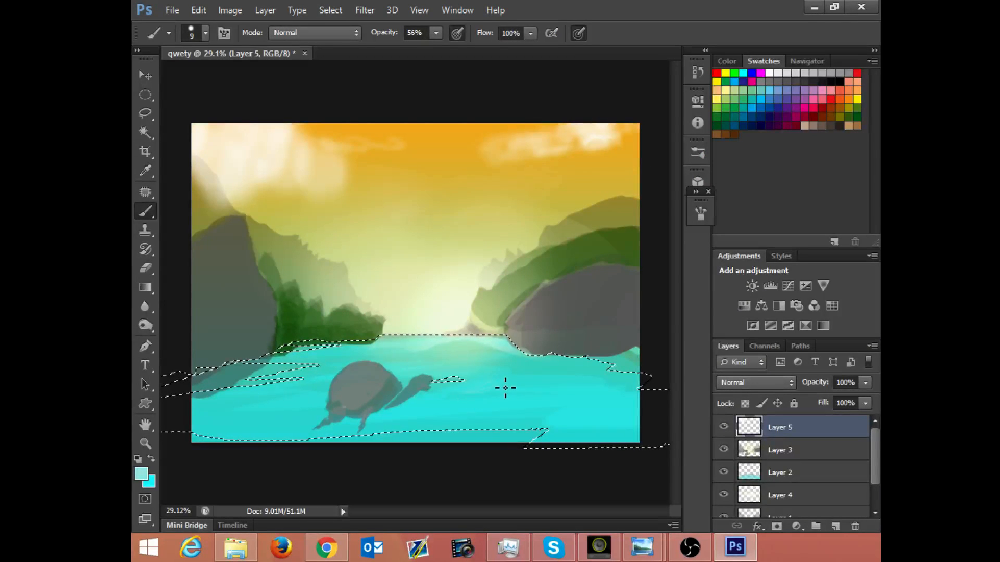
Step: Set the brush size to 24 px and paint pale foam around the turtle's underside on Layer 3
click(760, 467)
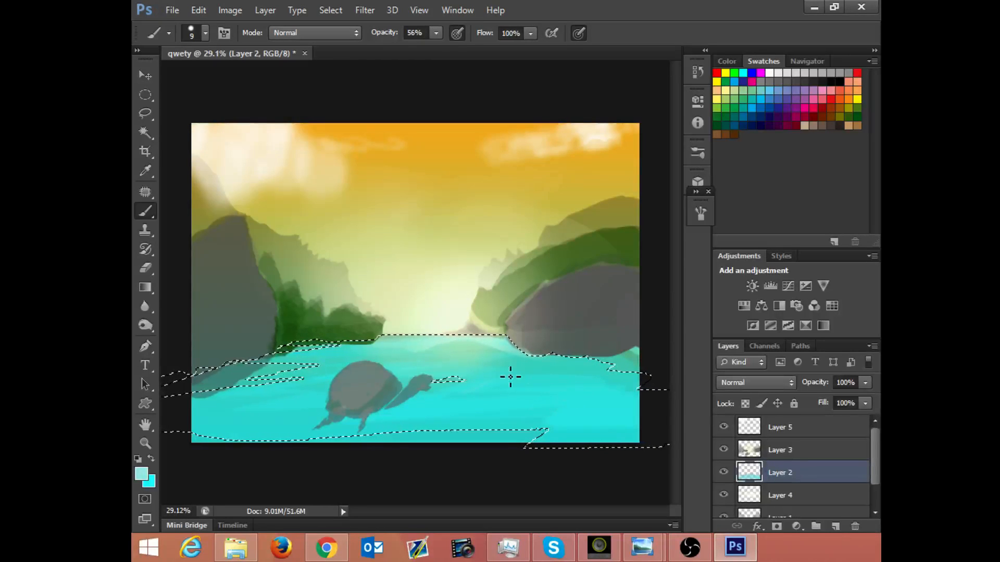
right_click(486, 392)
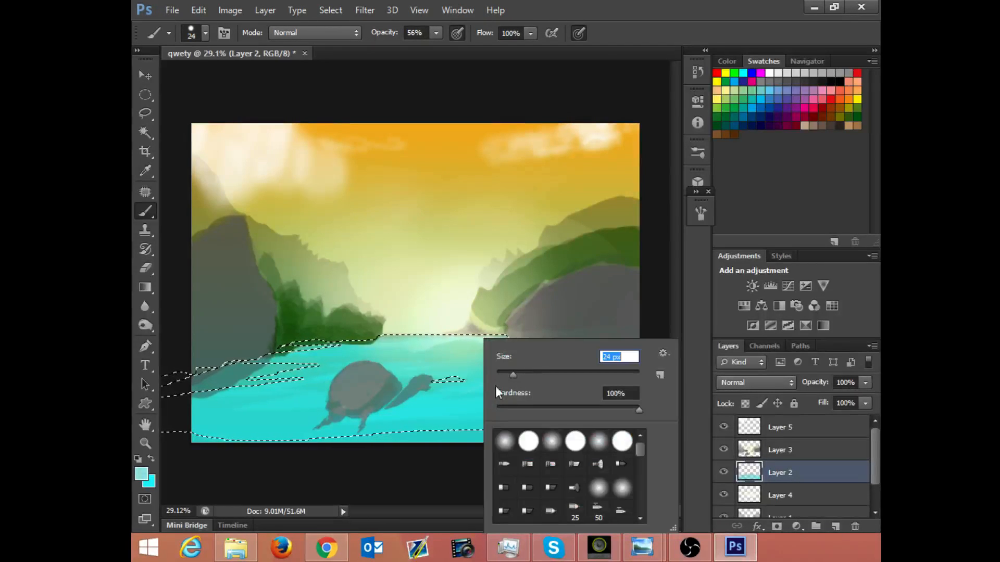
key(Return)
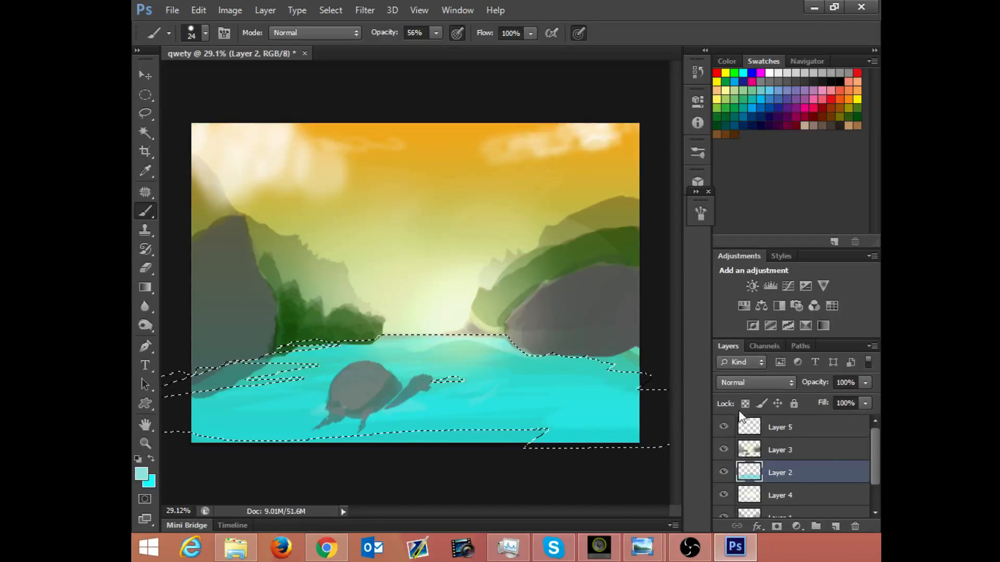
click(829, 451)
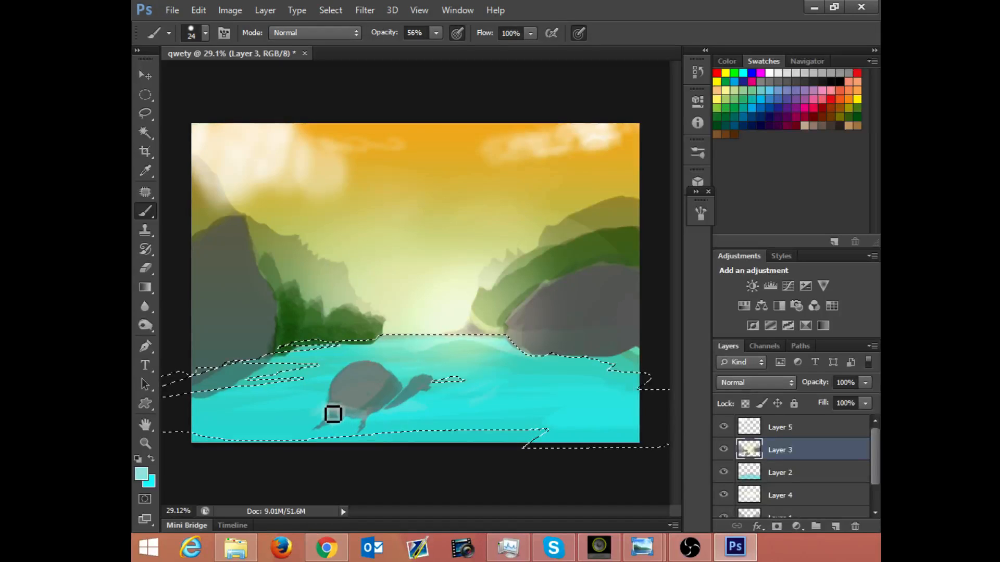
mouse_move(333, 414)
mouse_down()
mouse_move(324, 413)
mouse_move(333, 427)
mouse_move(326, 439)
mouse_move(343, 430)
mouse_up()
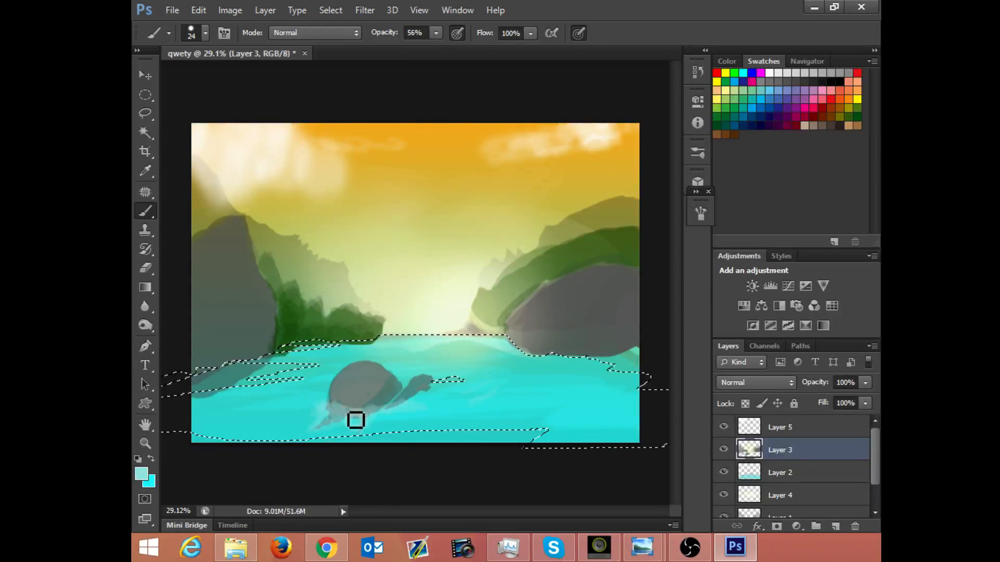
Step: Choose a textured 36 px brush and dab pale splashes along the turtle's lower shell and flippers
right_click(503, 336)
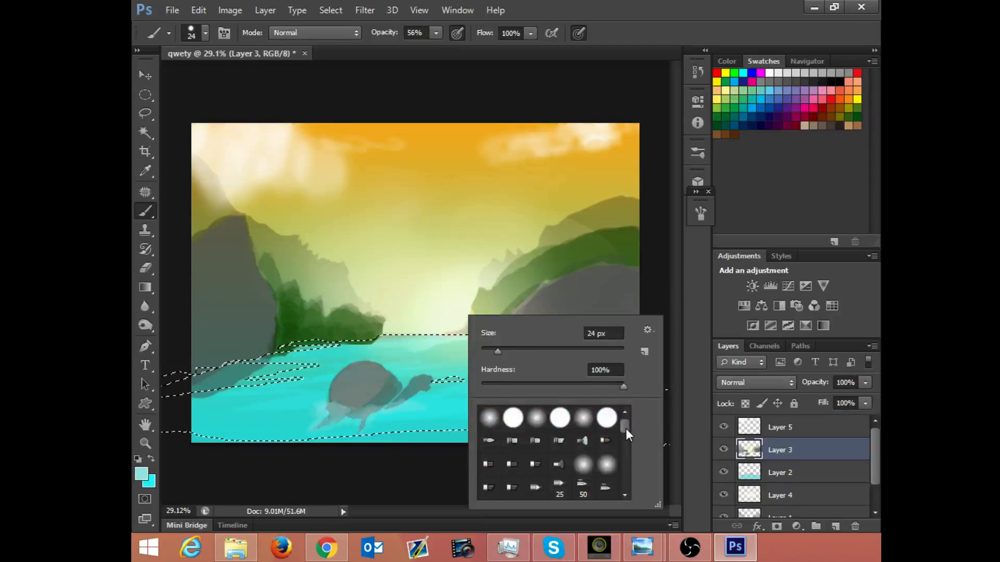
drag(626, 429, 621, 460)
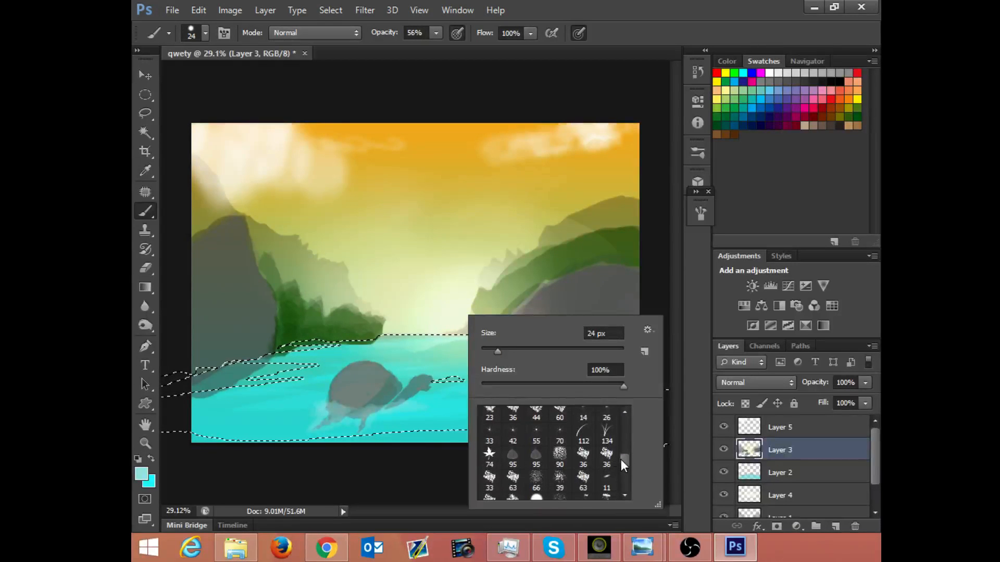
click(607, 456)
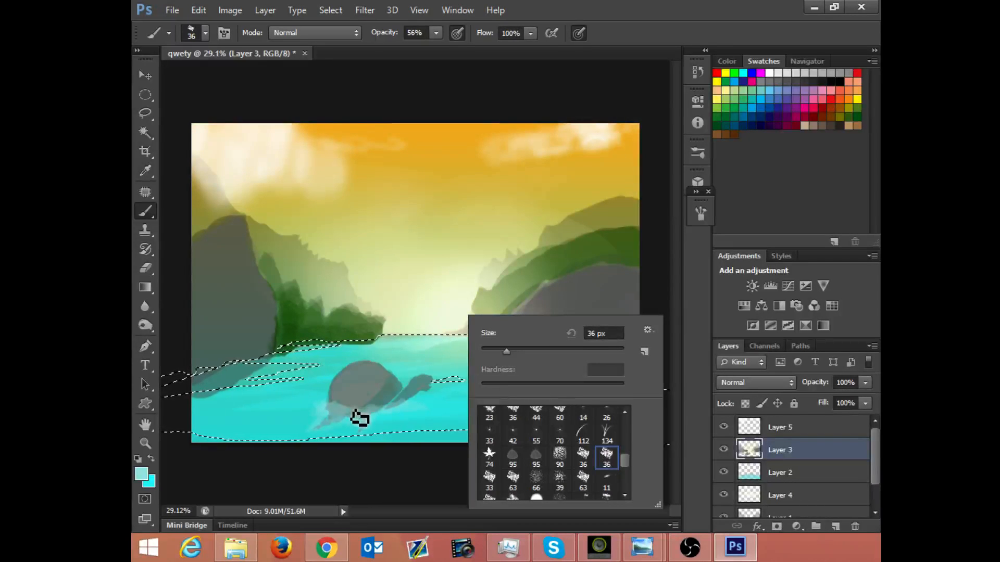
drag(366, 395, 380, 398)
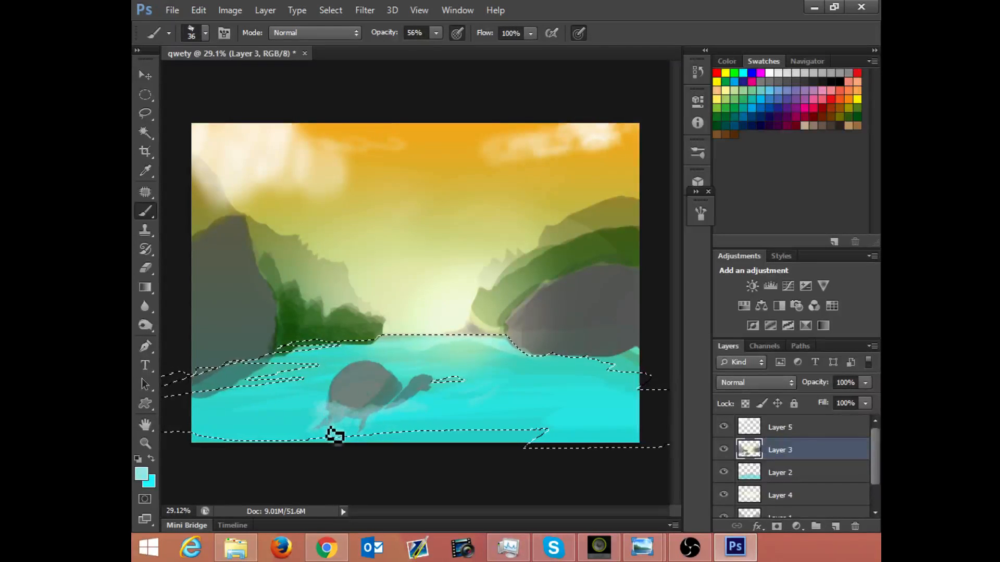
Step: Load Layer 3's contents as a selection and brush the pale cyan over the turtle in Screen mode
key(x)
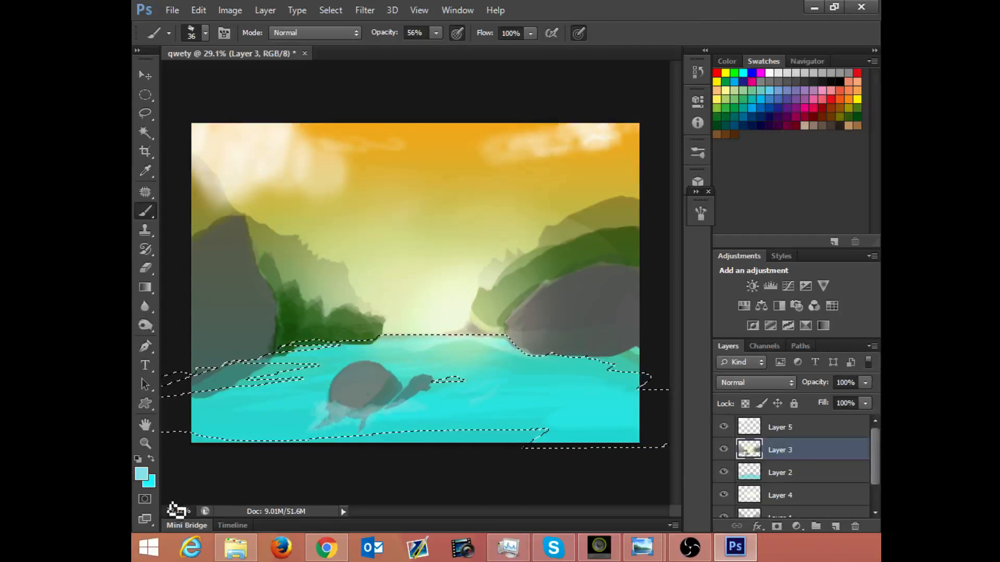
key(x)
click(314, 32)
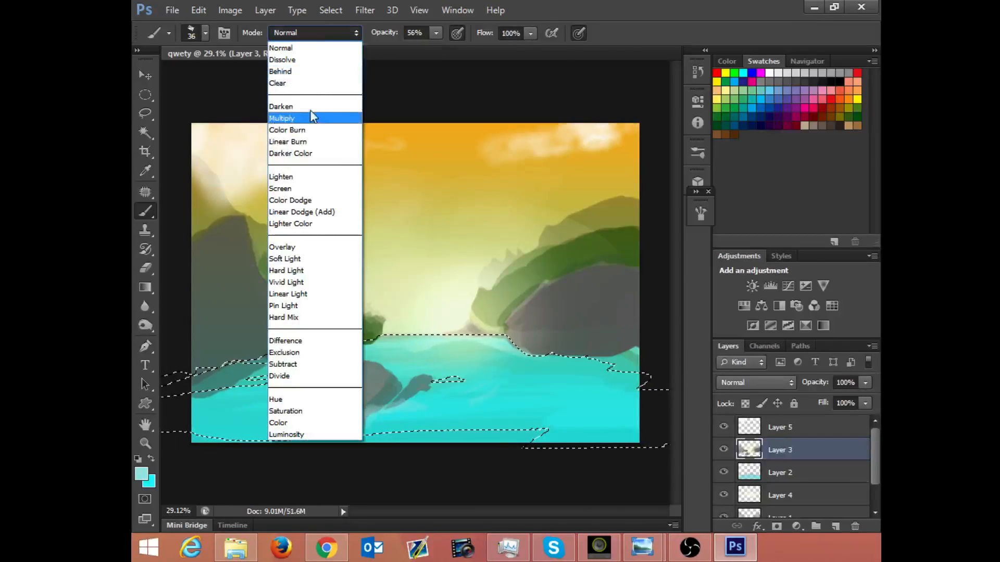
click(284, 189)
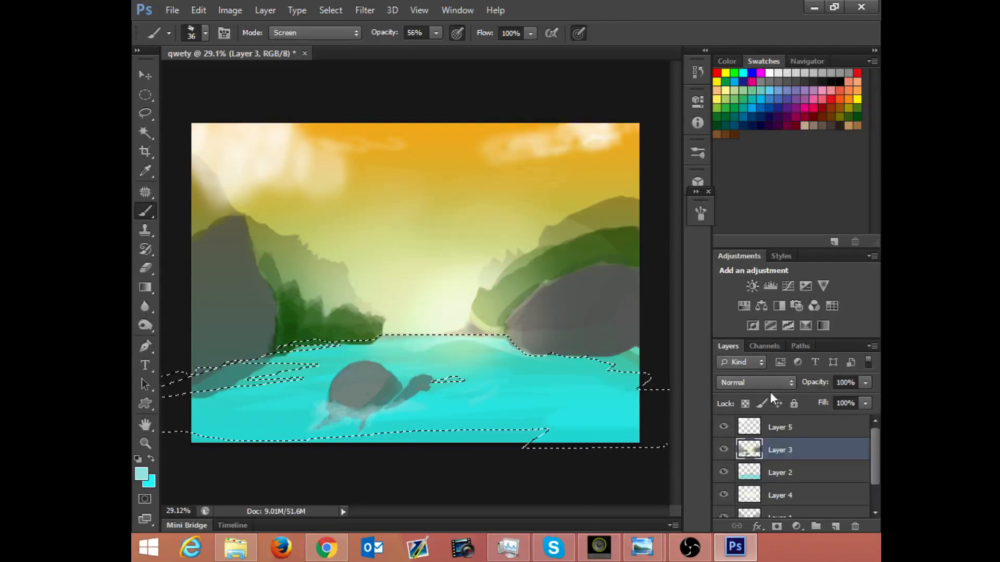
ctrl+click(748, 450)
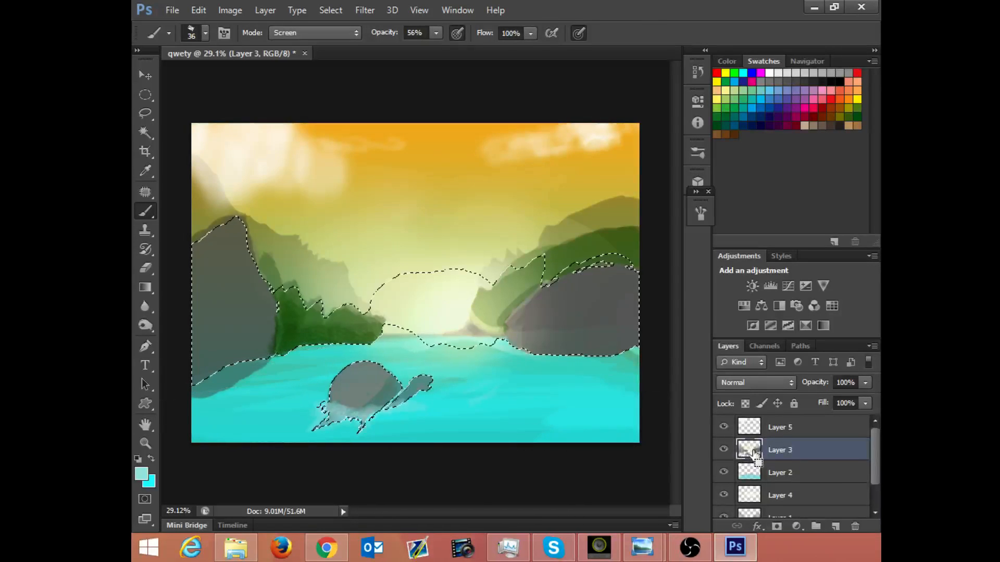
mouse_move(342, 401)
mouse_down()
mouse_move(400, 391)
mouse_move(418, 405)
mouse_up()
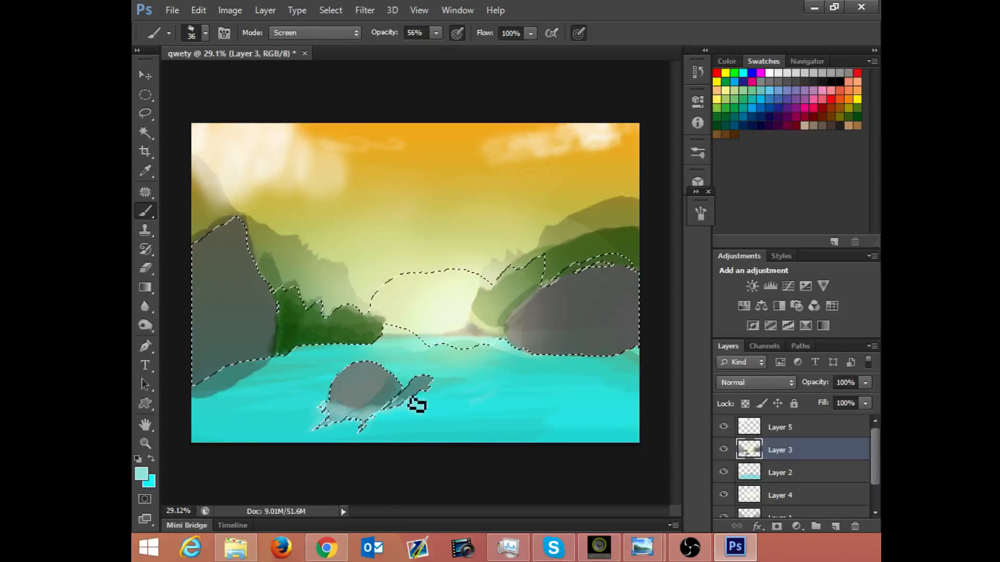
Step: Change the foreground colour to a fully saturated medium-dark green
click(141, 472)
drag(393, 204, 389, 189)
drag(533, 273, 540, 197)
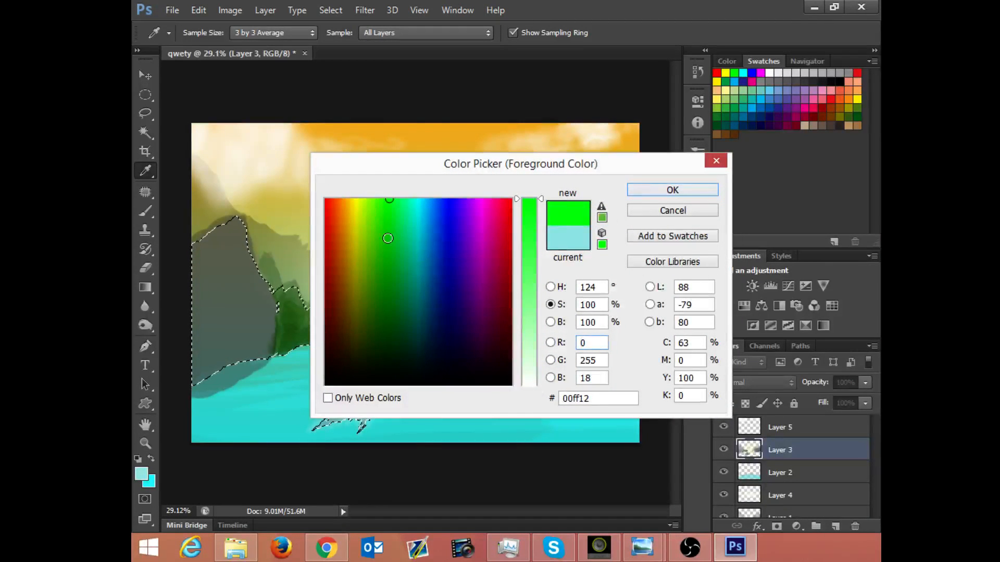
drag(386, 288, 385, 291)
click(633, 192)
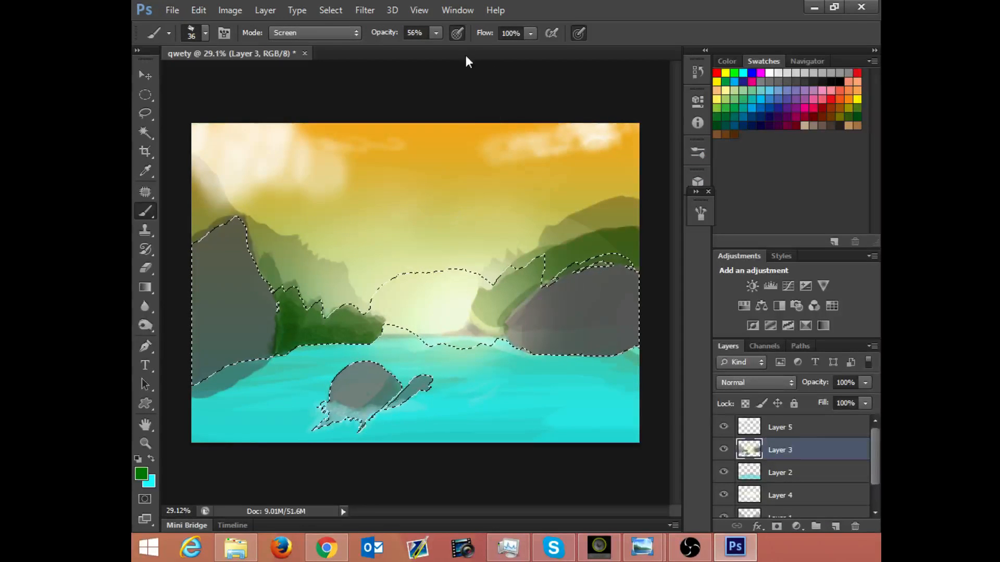
Step: Set the brush to 100% opacity and Normal mode, and paint green along the upper rim of the turtle's shell and neck
click(436, 34)
drag(437, 50, 473, 51)
click(319, 32)
click(323, 48)
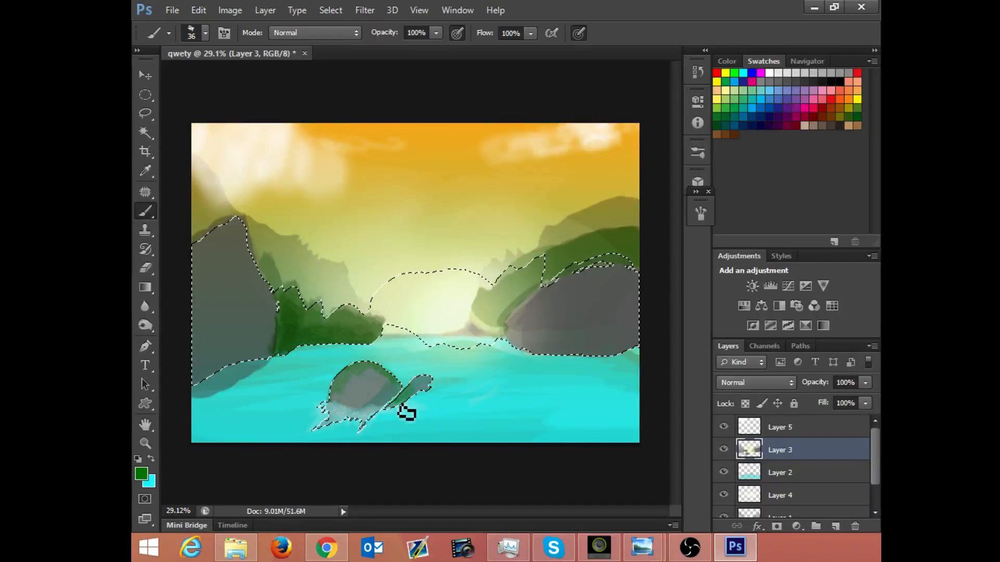
Step: Switch the brush to Multiply mode and deepen the green on the turtle's upper shell, neck and head
click(291, 32)
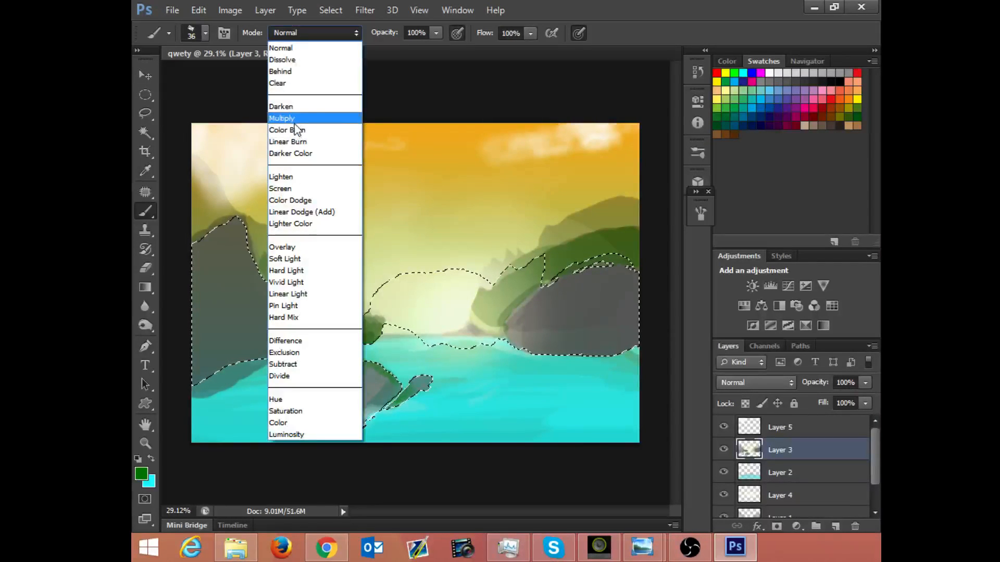
click(294, 118)
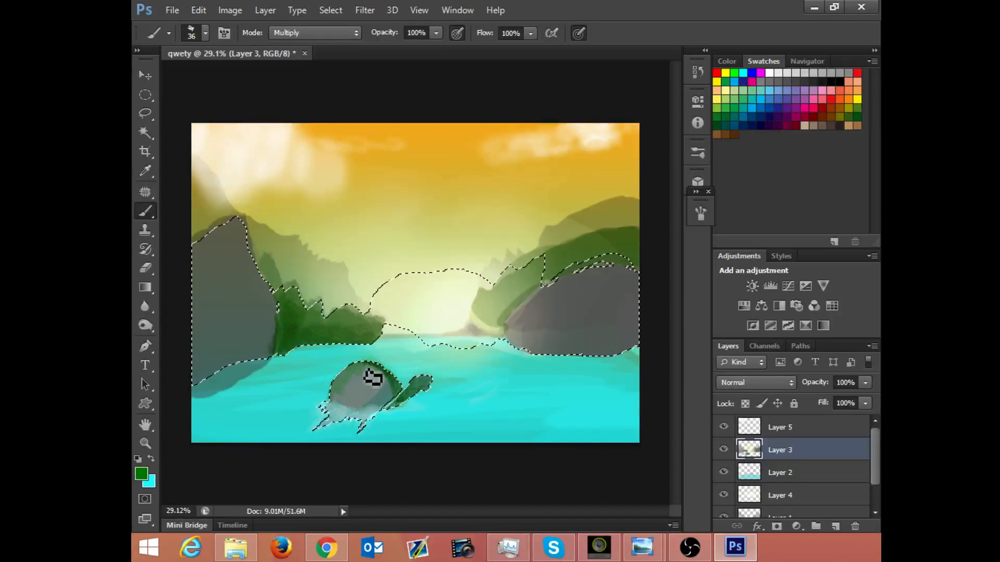
mouse_move(373, 370)
mouse_down()
mouse_move(333, 413)
mouse_move(379, 364)
mouse_move(337, 408)
mouse_move(378, 365)
mouse_move(356, 394)
mouse_move(392, 381)
mouse_move(354, 377)
mouse_move(378, 372)
mouse_move(335, 382)
mouse_move(384, 369)
mouse_move(349, 378)
mouse_move(349, 369)
mouse_move(381, 368)
mouse_move(332, 388)
mouse_move(369, 364)
mouse_move(334, 374)
mouse_move(361, 382)
mouse_up()
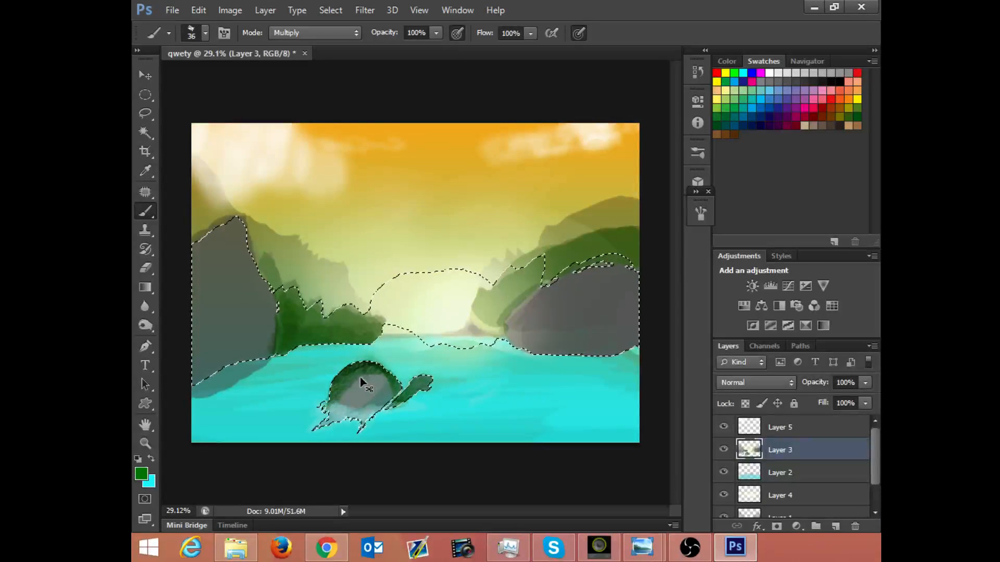
Step: Set the memory Photoshop may use to 5431 MB in the Performance preferences
key(i)
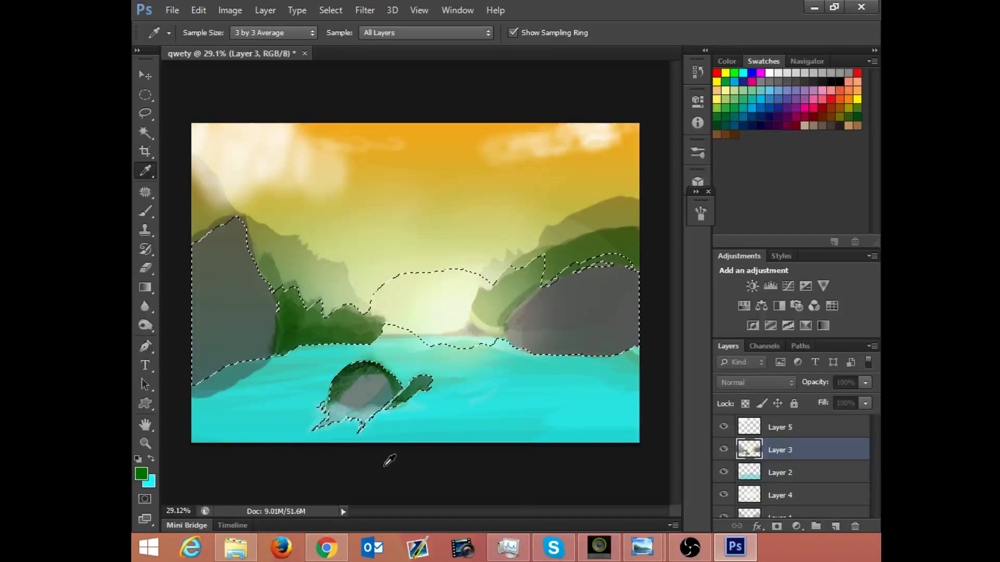
click(875, 550)
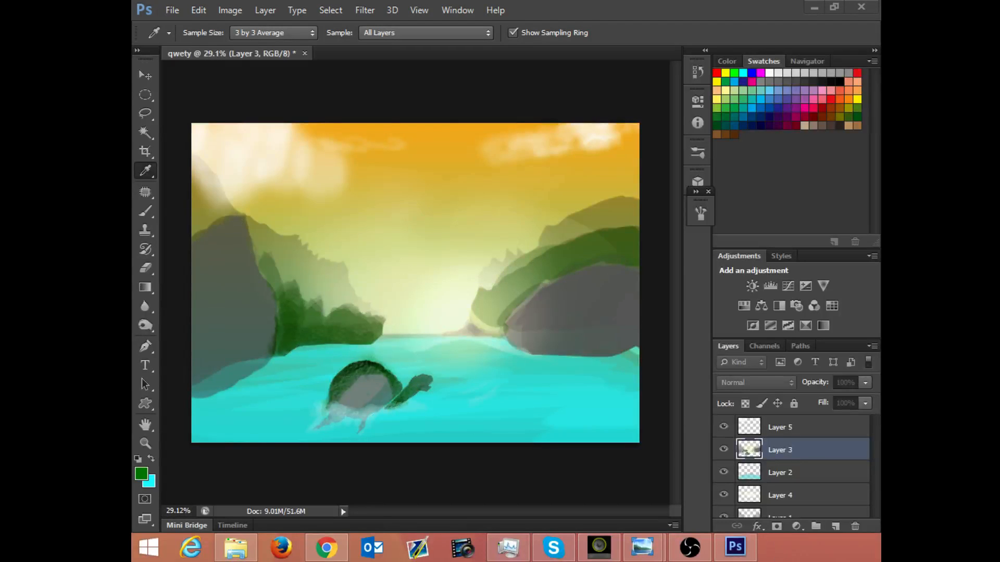
key(ctrl+k)
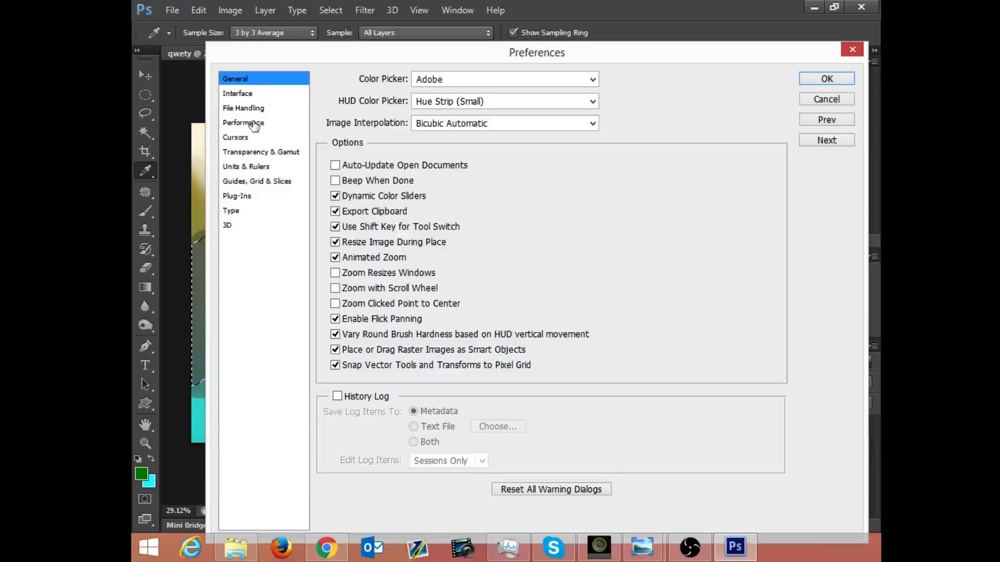
click(254, 125)
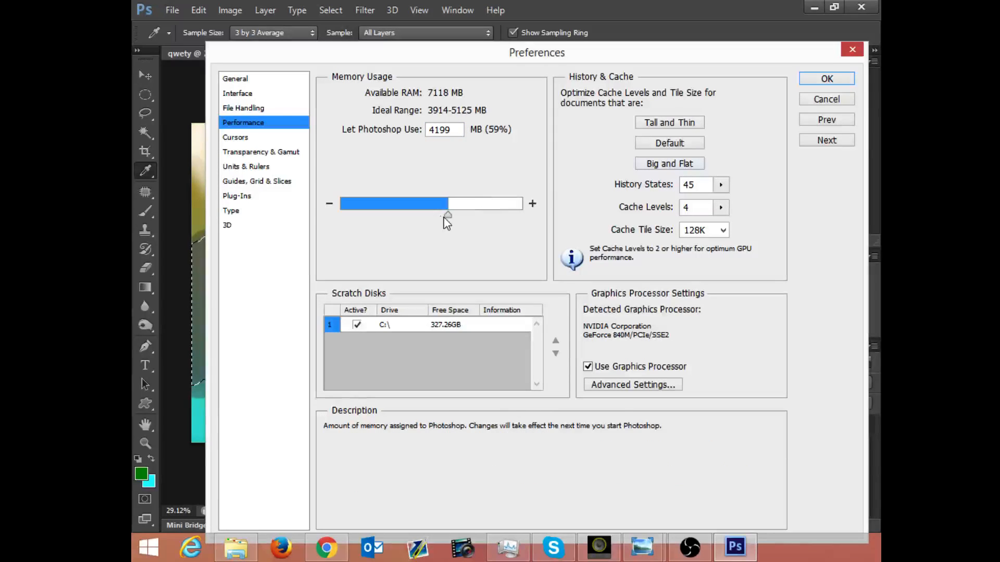
drag(448, 218, 503, 232)
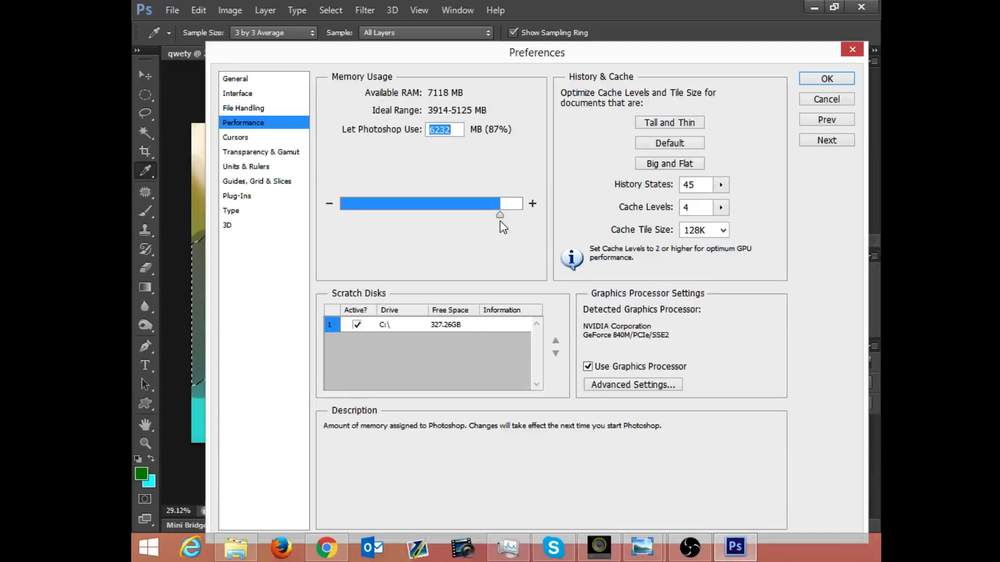
drag(499, 221, 481, 228)
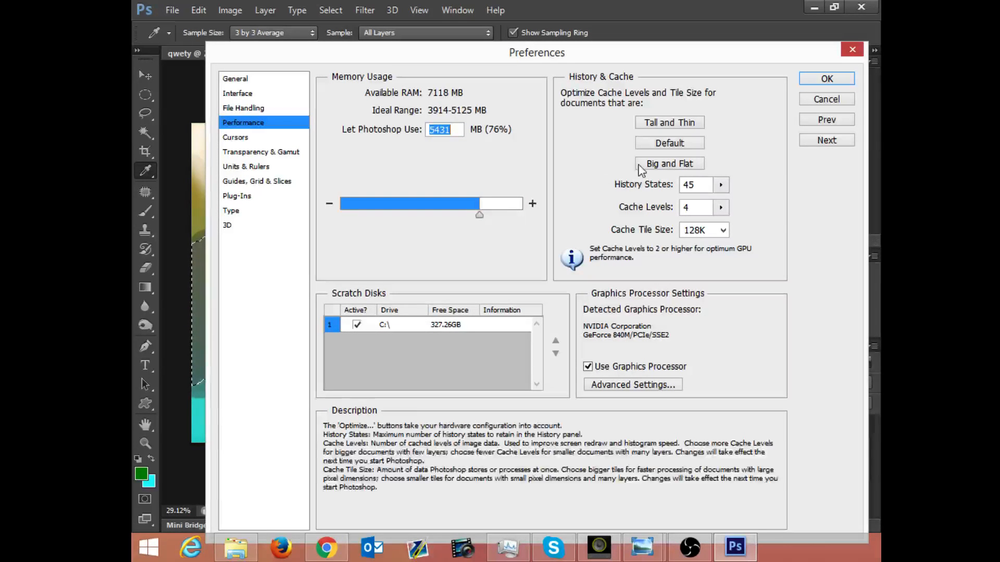
click(813, 79)
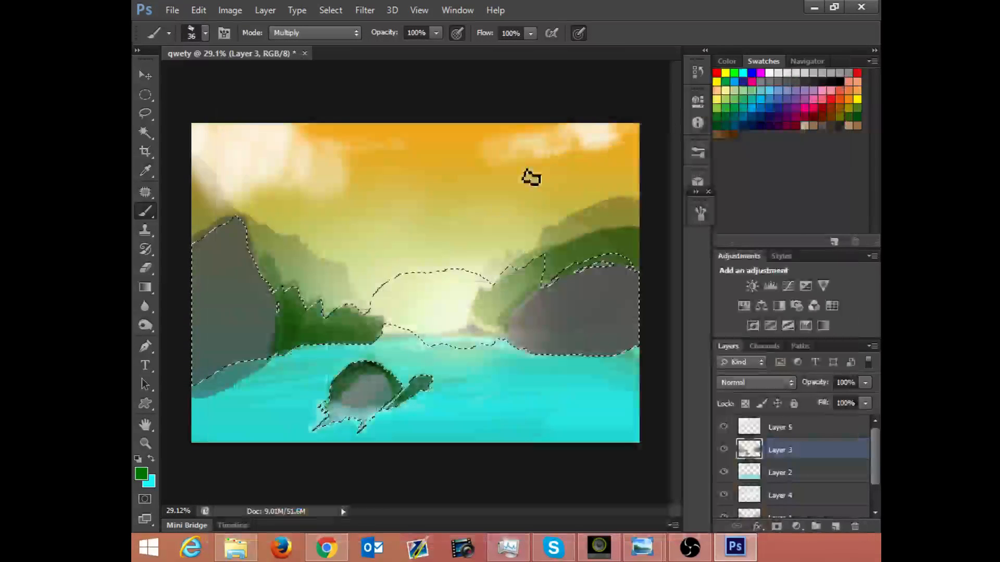
Step: Build up green Multiply shading across the sides and lower part of the turtle's shell with a textured 36 px brush
mouse_move(375, 386)
mouse_down()
mouse_move(360, 371)
mouse_move(346, 391)
mouse_move(376, 380)
mouse_move(359, 403)
mouse_move(387, 386)
mouse_move(374, 407)
mouse_move(402, 400)
mouse_move(401, 410)
mouse_move(355, 419)
mouse_move(397, 416)
mouse_move(391, 380)
mouse_move(400, 400)
mouse_move(360, 386)
mouse_move(380, 376)
mouse_move(407, 403)
mouse_move(403, 383)
mouse_up()
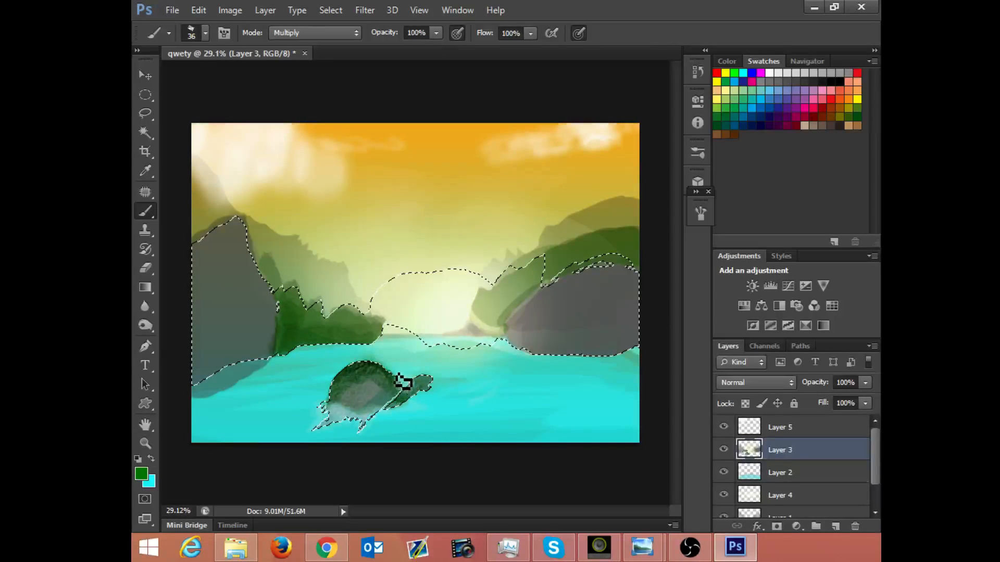
right_click(339, 342)
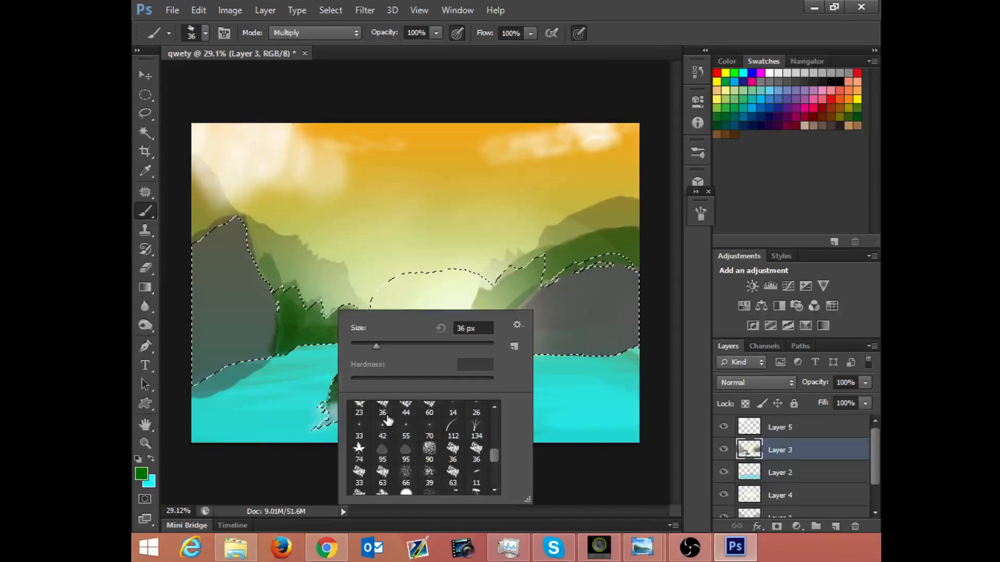
click(387, 414)
click(368, 286)
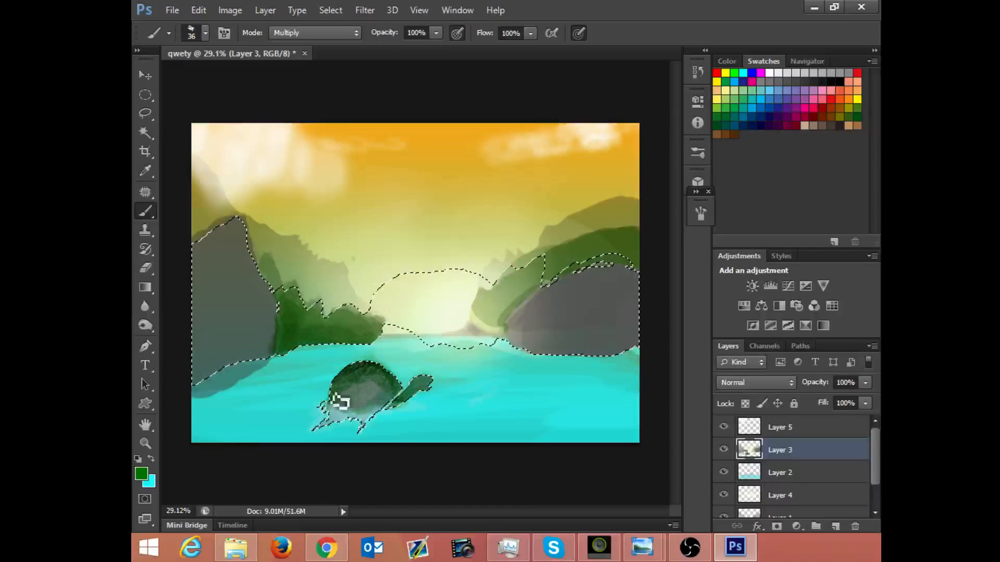
mouse_move(341, 401)
mouse_down()
mouse_move(365, 372)
mouse_move(396, 395)
mouse_up()
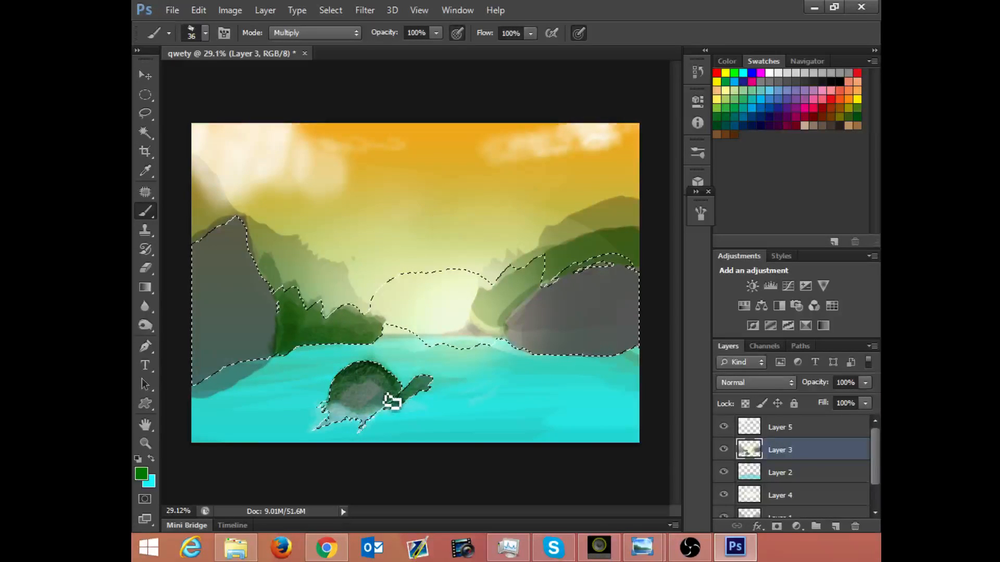
Step: Reduce the brush size to 13 px and set the foreground colour to dark green 024f00
right_click(349, 354)
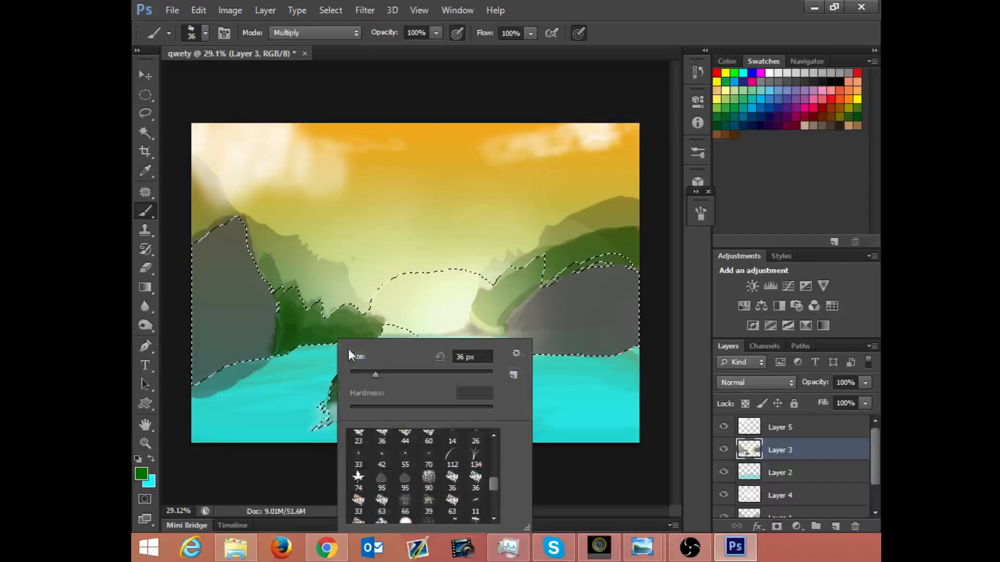
drag(371, 370, 361, 374)
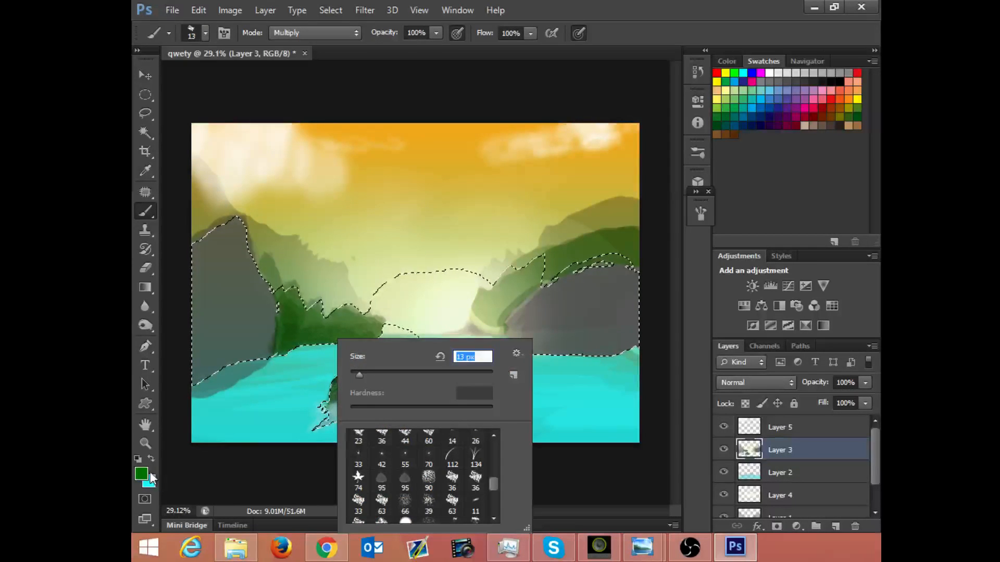
click(151, 476)
drag(386, 305, 386, 328)
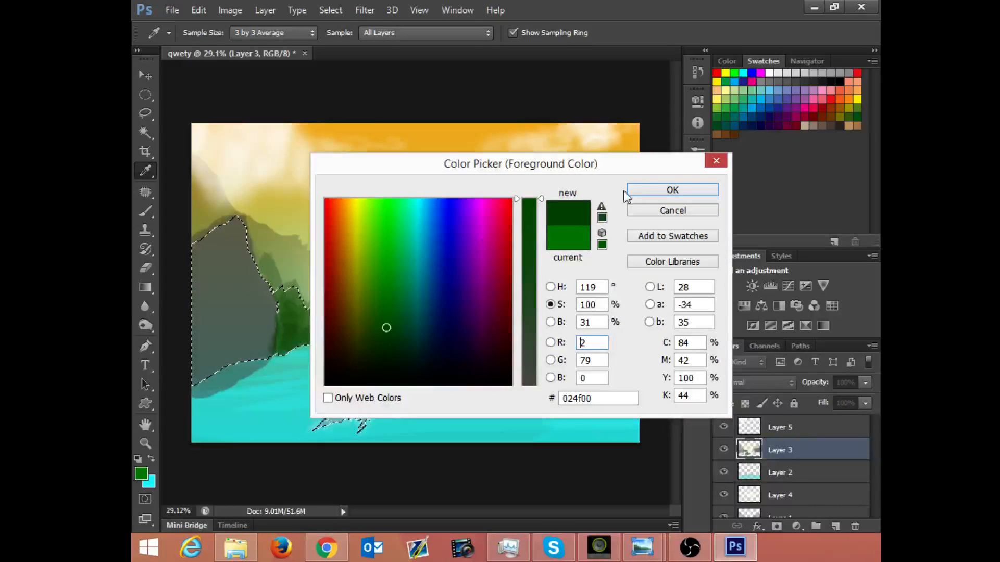
click(651, 191)
Step: Set the brush to Normal mode and draw a grid of thin curved dark green lines over the turtle's shell
click(292, 33)
click(292, 45)
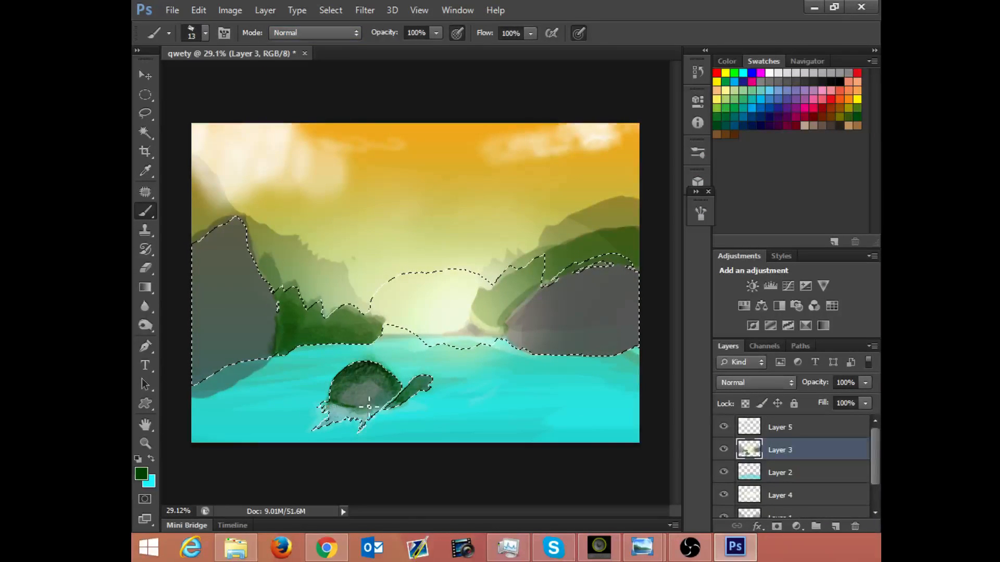
drag(369, 407, 405, 392)
key(ctrl+z)
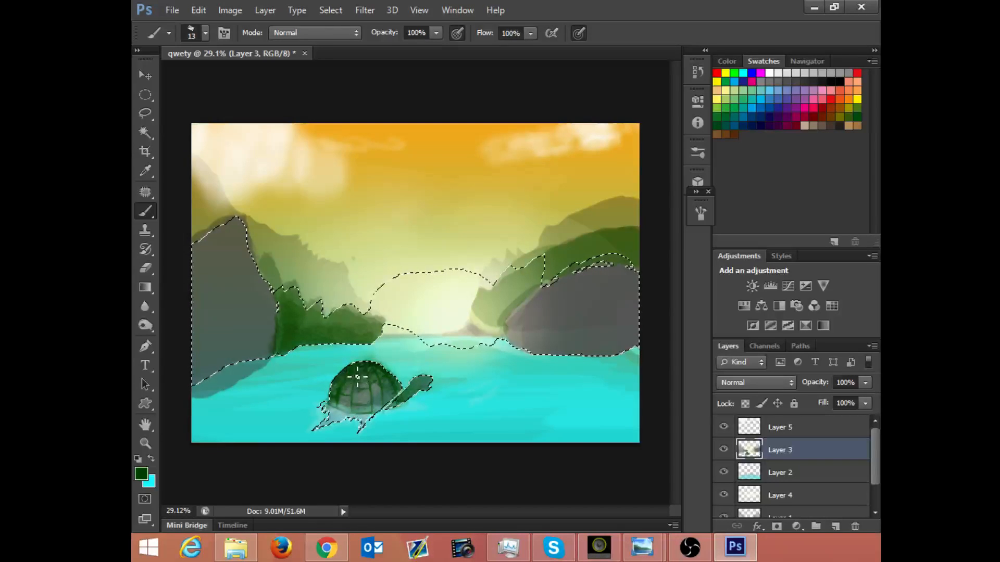
mouse_move(344, 400)
mouse_down()
mouse_move(384, 391)
mouse_move(382, 414)
mouse_move(393, 401)
mouse_move(384, 398)
mouse_move(397, 395)
mouse_move(383, 408)
mouse_move(399, 390)
mouse_move(378, 413)
mouse_move(337, 411)
mouse_move(366, 405)
mouse_move(397, 423)
mouse_move(335, 393)
mouse_up()
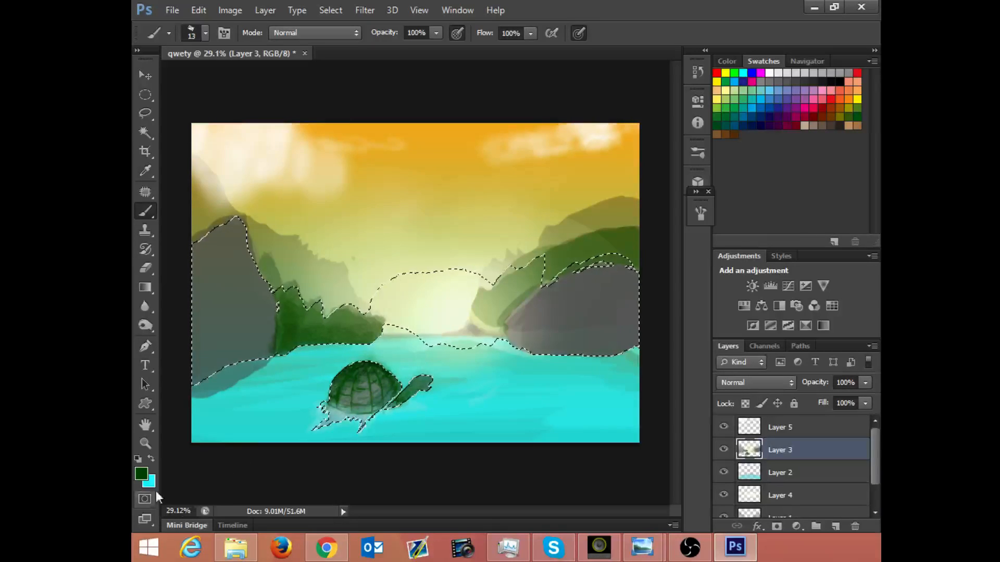
Step: Raise the foreground colour's red value to 65 for a dark olive, 414f00
click(140, 474)
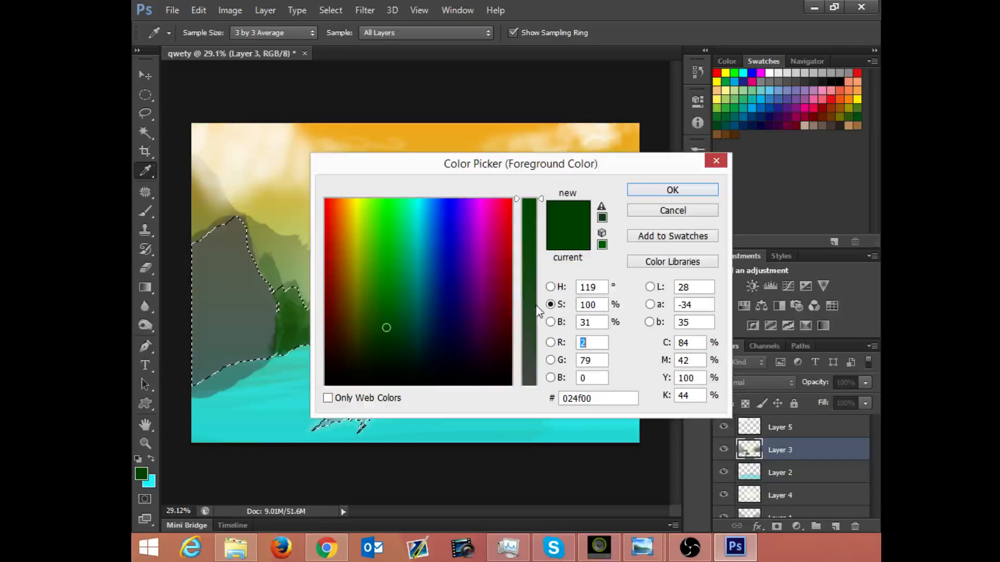
click(553, 320)
click(551, 343)
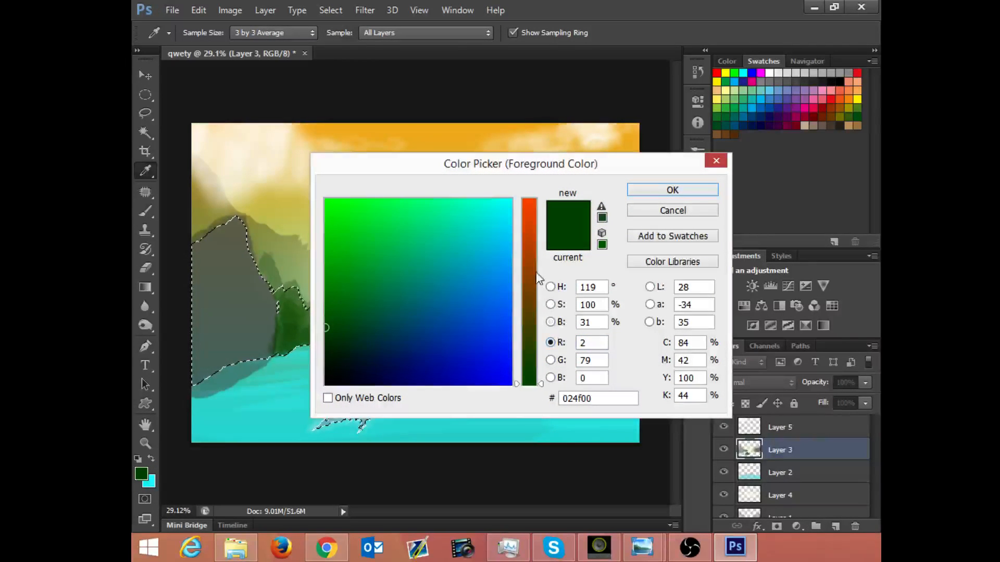
drag(529, 352, 529, 338)
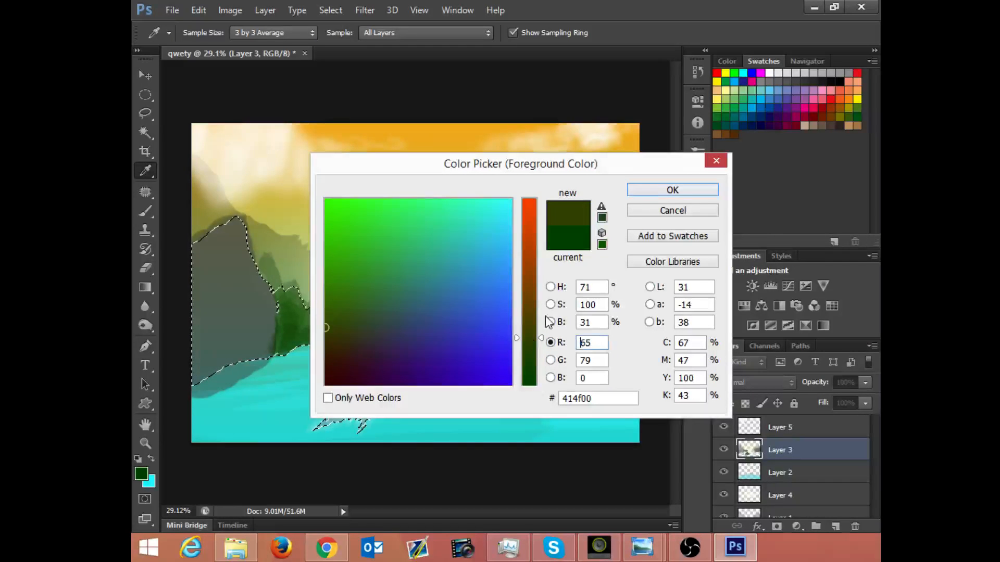
click(645, 189)
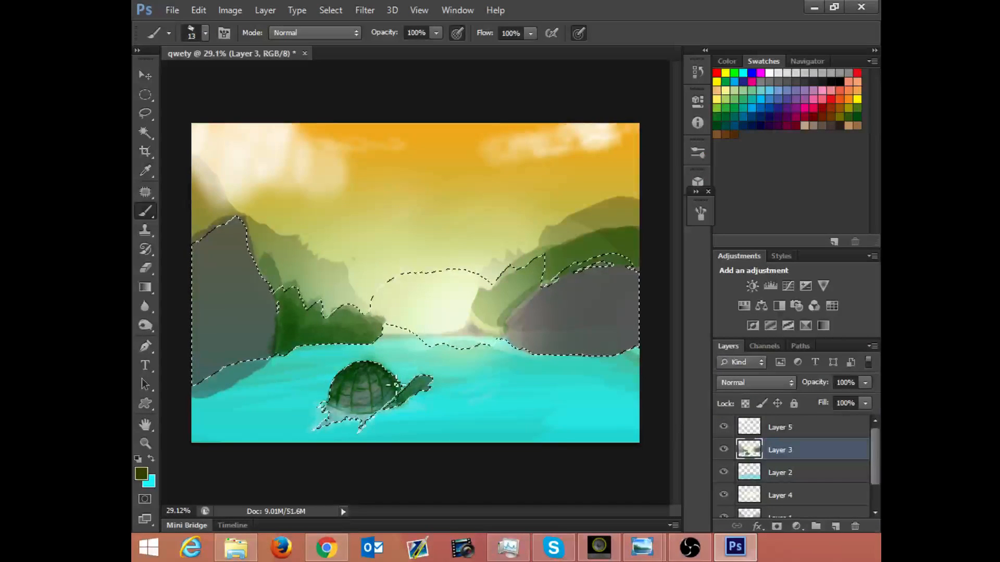
Step: Set the textured 36 px brush to 76 px, Multiply mode and 35% opacity, with pen-pressure opacity turned off
right_click(466, 383)
click(472, 477)
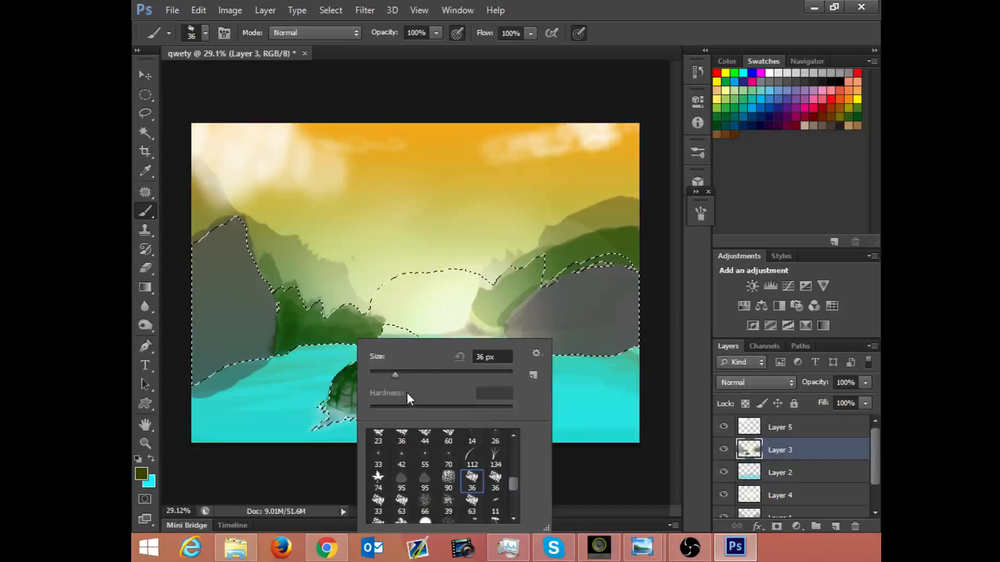
drag(407, 375, 424, 375)
key(Return)
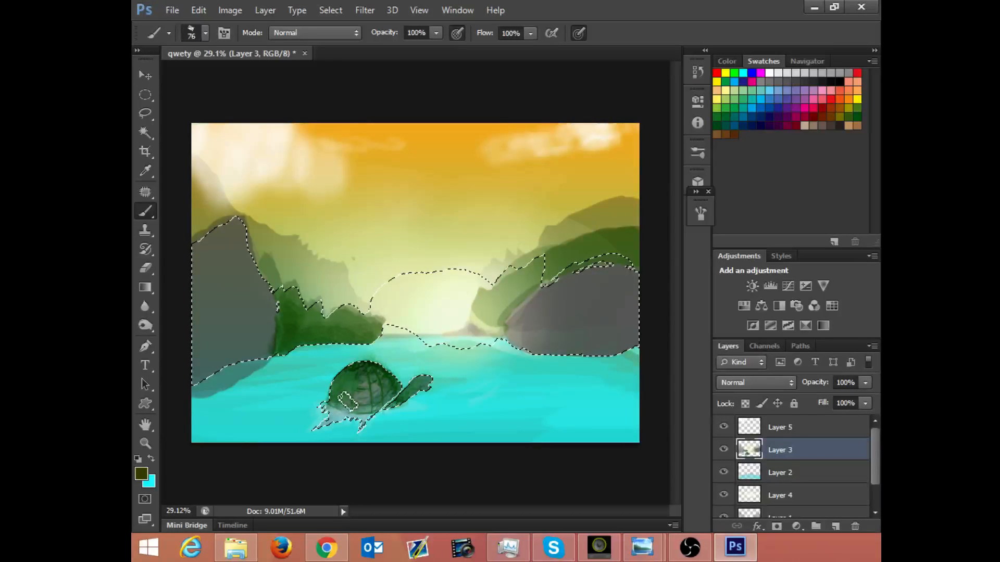
click(295, 31)
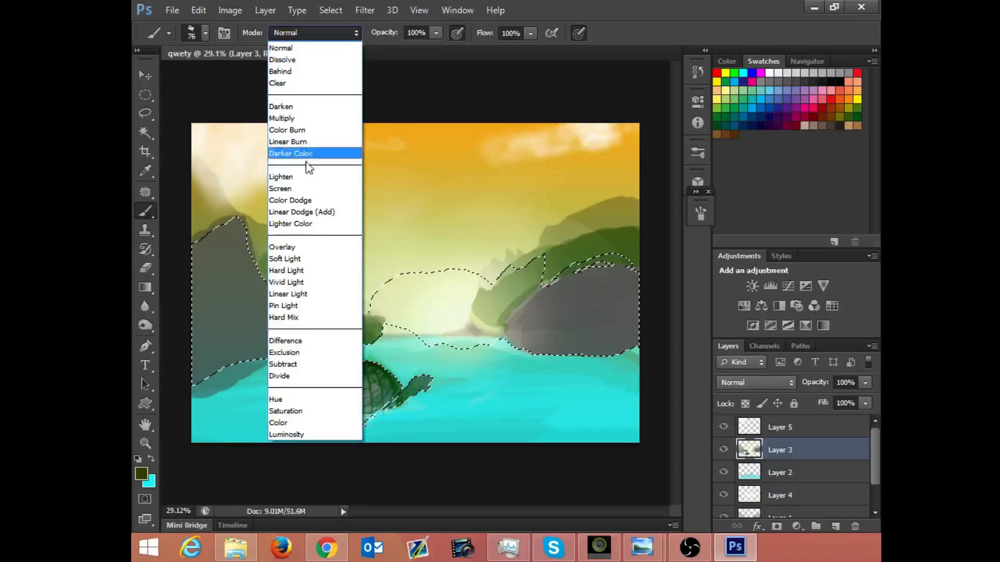
click(281, 118)
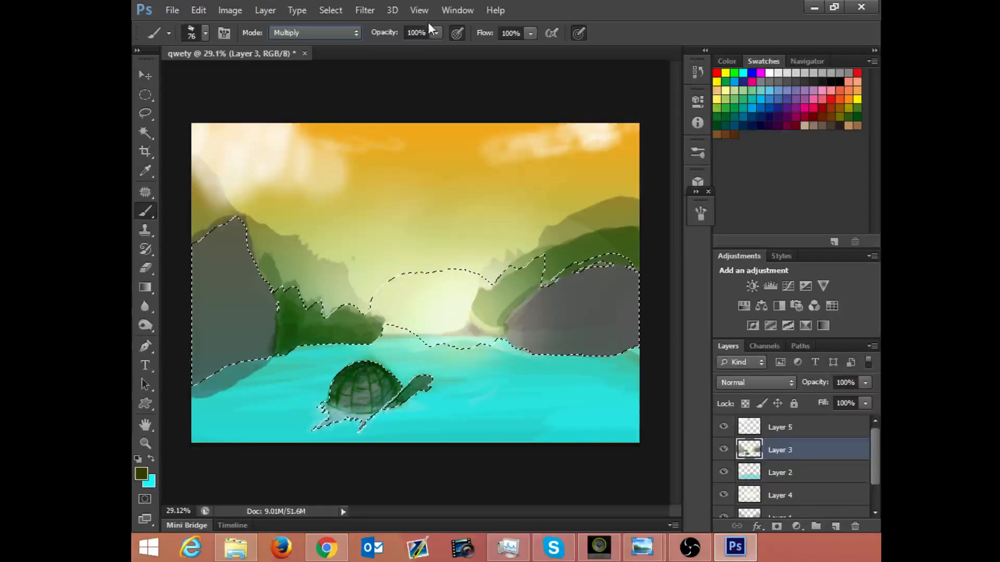
click(436, 32)
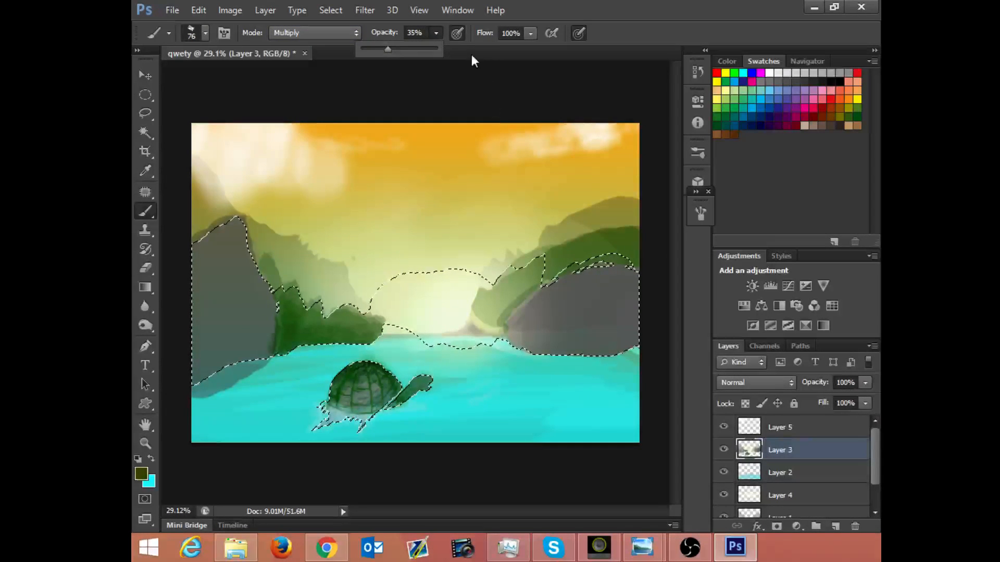
click(457, 33)
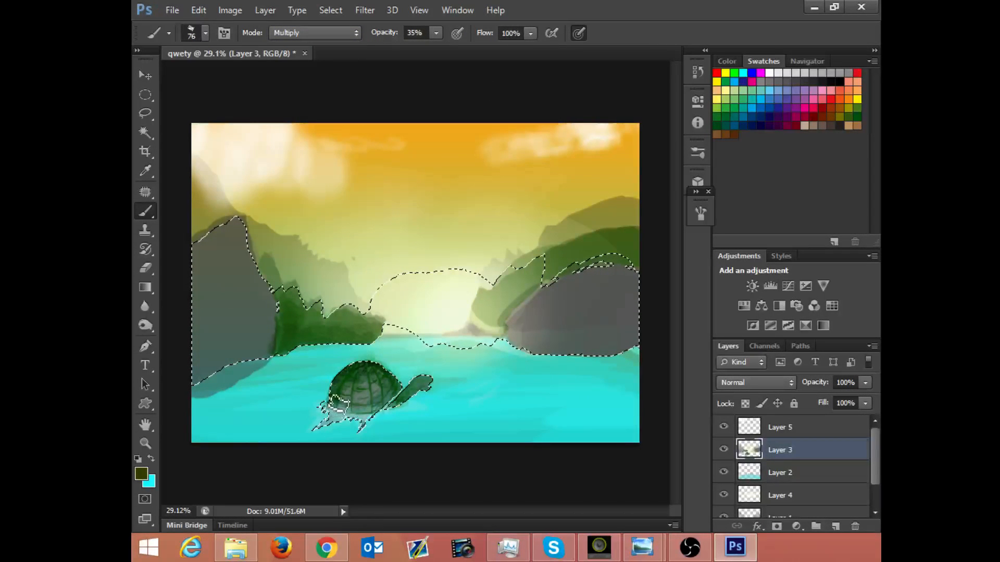
Step: Try a Multiply olive stroke across the turtle's shell, undo it and restore the brush opacity to 100%
mouse_move(349, 413)
mouse_down()
mouse_move(367, 410)
mouse_move(376, 390)
mouse_move(365, 417)
mouse_move(378, 385)
mouse_move(359, 401)
mouse_move(372, 409)
mouse_move(357, 397)
mouse_move(371, 408)
mouse_move(379, 384)
mouse_move(357, 404)
mouse_move(383, 386)
mouse_move(364, 405)
mouse_move(380, 384)
mouse_move(357, 393)
mouse_move(380, 398)
mouse_move(375, 390)
mouse_move(403, 385)
mouse_up()
click(436, 33)
key(ctrl+z)
Step: Return the brush to Normal mode, try a stroke over the shell and select a textured 36 px brush
click(312, 33)
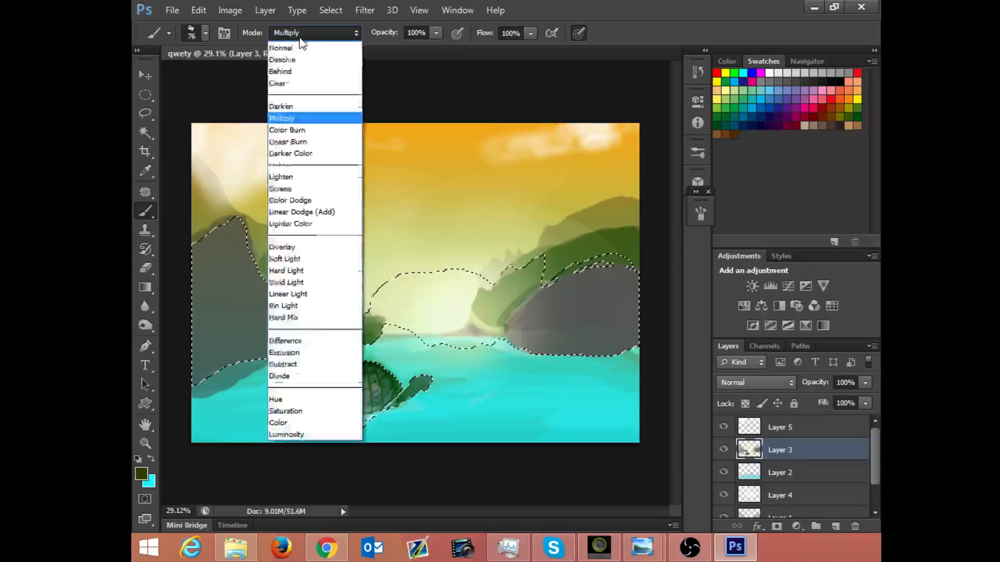
click(292, 36)
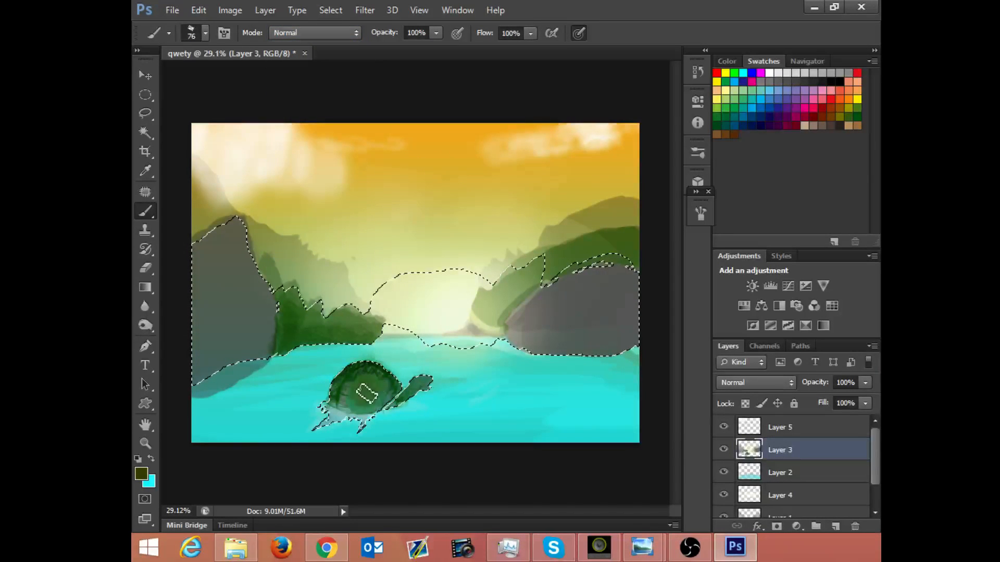
mouse_move(397, 388)
mouse_down()
mouse_move(376, 408)
mouse_move(369, 389)
mouse_move(371, 398)
mouse_move(407, 371)
mouse_up()
right_click(346, 396)
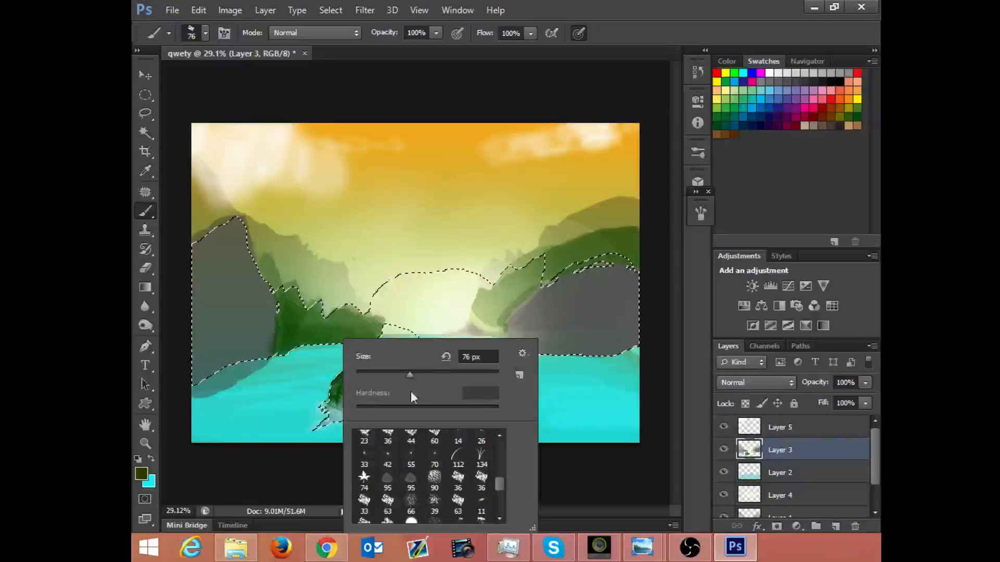
click(481, 476)
click(308, 364)
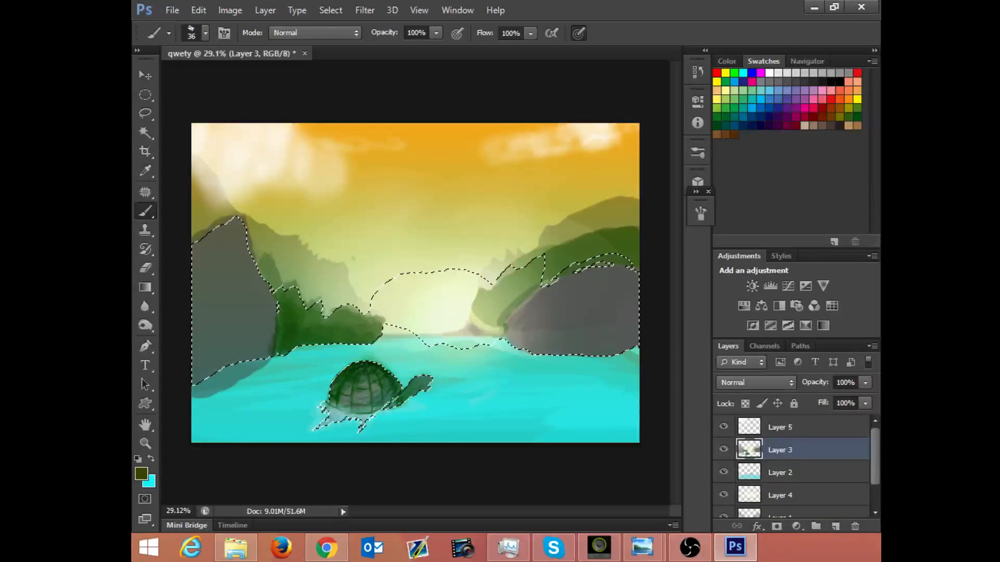
key(z)
right_click(335, 354)
click(350, 319)
right_click(349, 319)
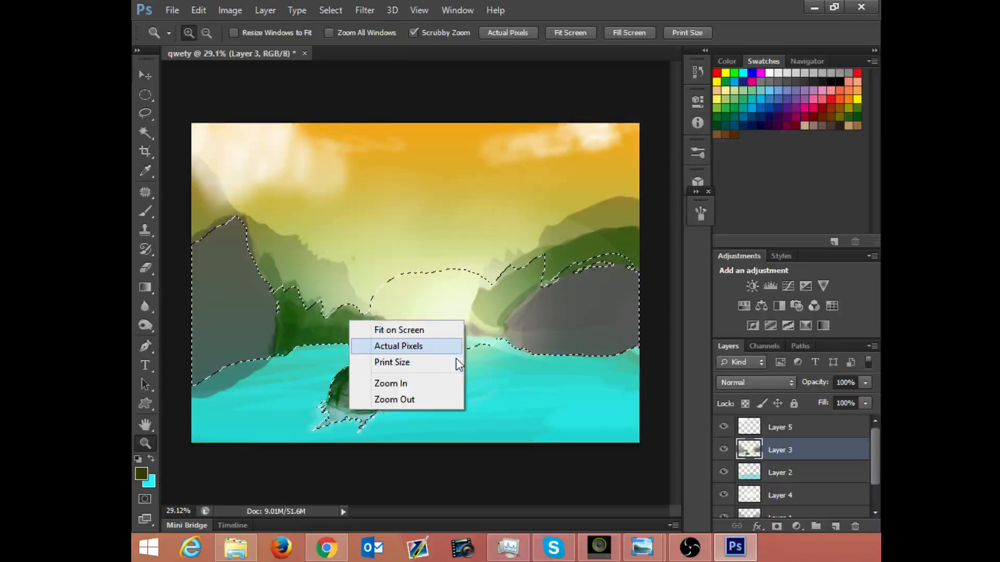
key(Escape)
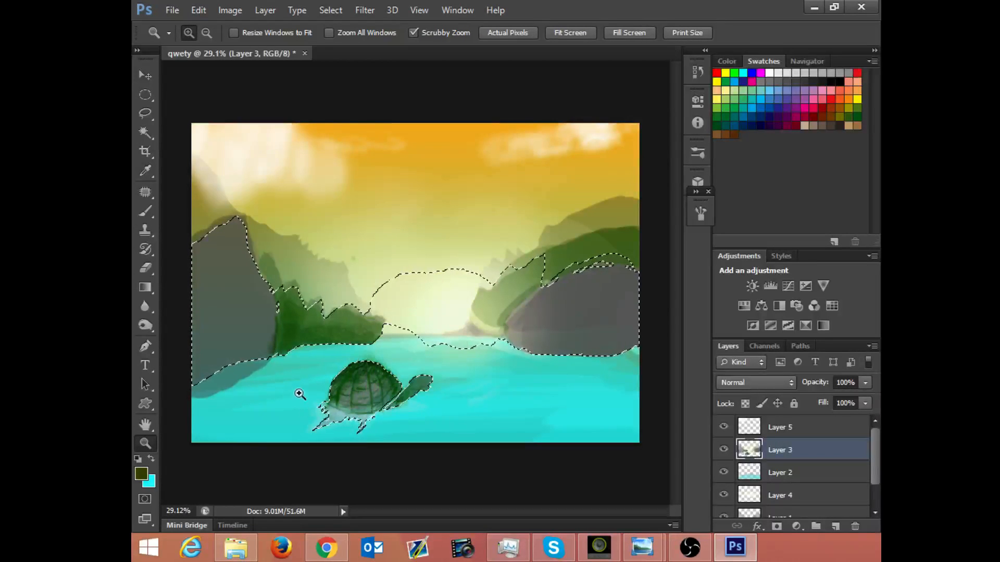
Step: Choose the textured 63 px brush, enlarge it to 83 px and try an olive stroke on the shell
key(b)
right_click(370, 344)
click(482, 503)
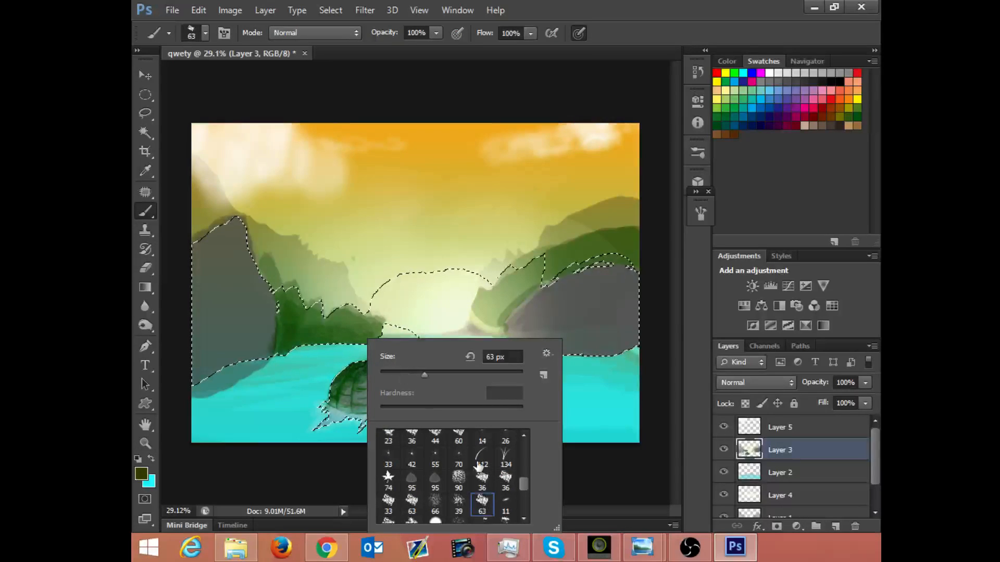
drag(424, 374, 438, 373)
click(352, 392)
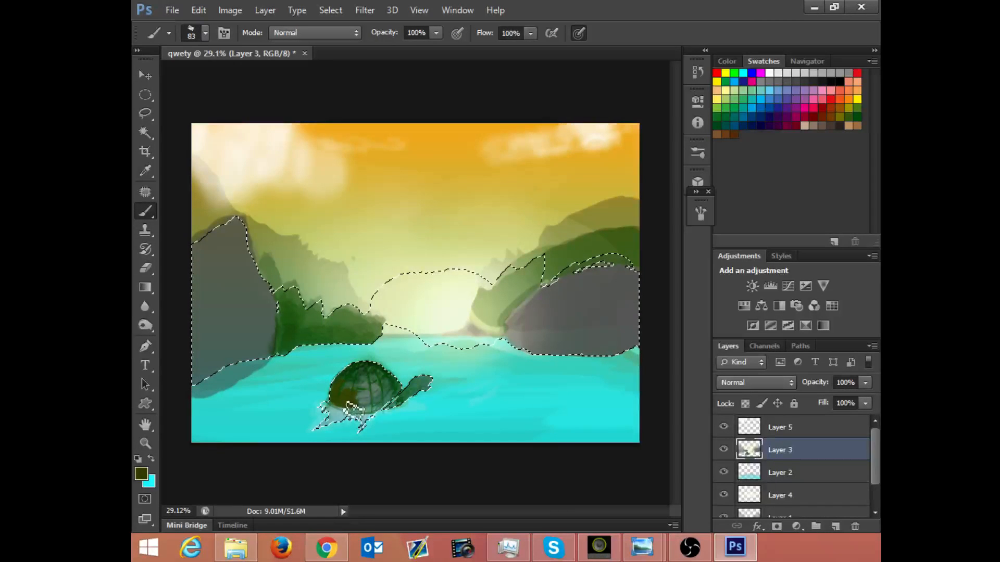
Step: Lower the brush opacity to 35%, glaze the whole turtle shell with olive strokes and clear the selection
click(436, 32)
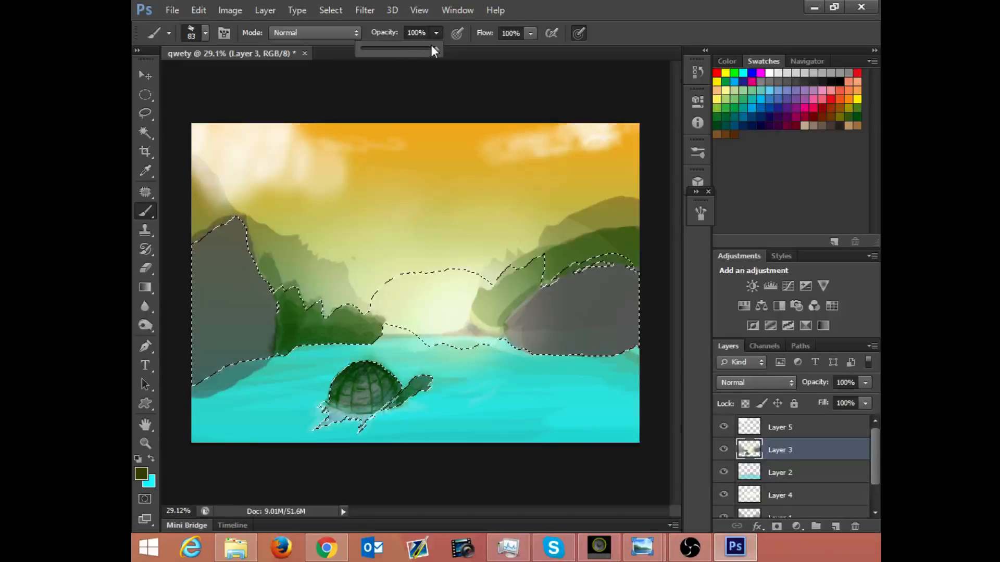
drag(392, 51, 387, 55)
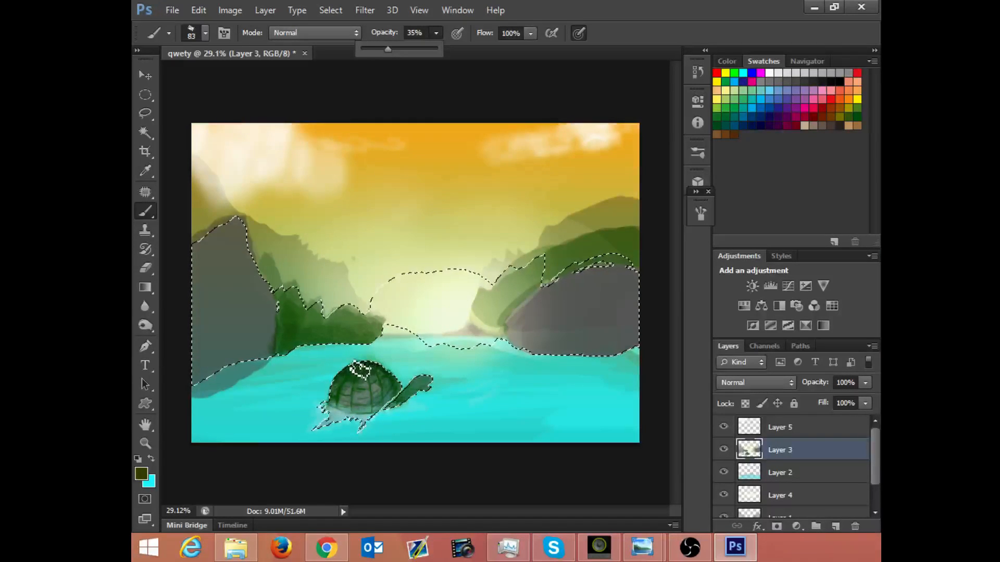
mouse_move(346, 390)
mouse_down()
mouse_move(342, 418)
mouse_move(339, 388)
mouse_move(351, 414)
mouse_move(345, 393)
mouse_move(357, 393)
mouse_move(359, 414)
mouse_move(371, 393)
mouse_move(367, 417)
mouse_move(390, 387)
mouse_move(377, 412)
mouse_move(399, 391)
mouse_move(371, 417)
mouse_move(392, 408)
mouse_move(399, 392)
mouse_move(383, 413)
mouse_move(402, 390)
mouse_up()
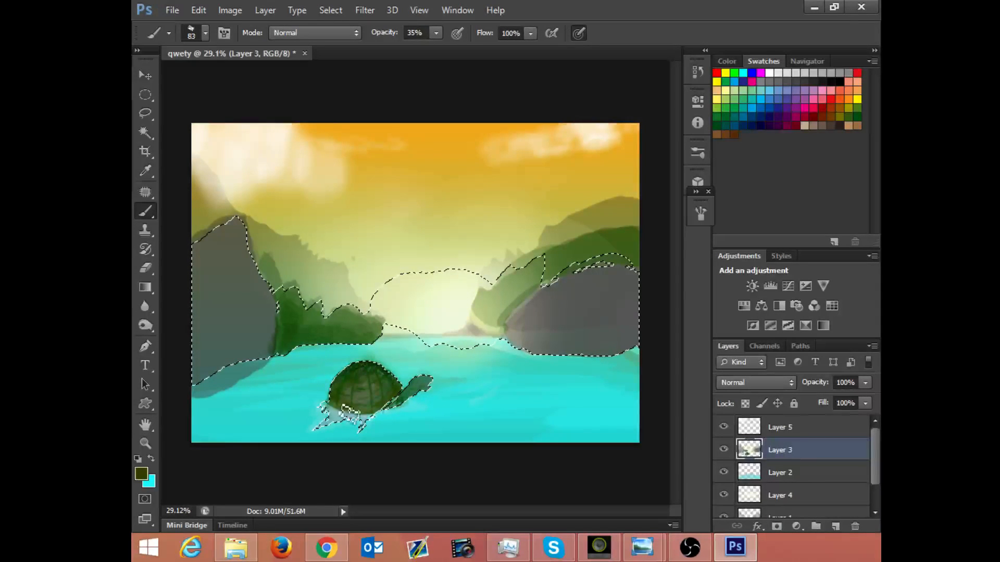
mouse_move(349, 414)
mouse_down()
mouse_move(379, 391)
mouse_move(335, 404)
mouse_up()
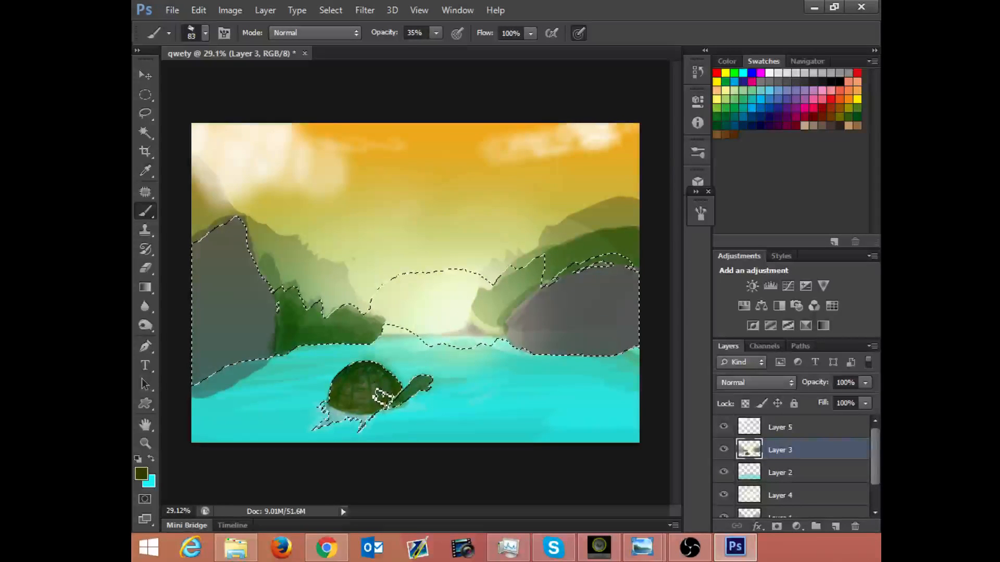
key(ctrl+d)
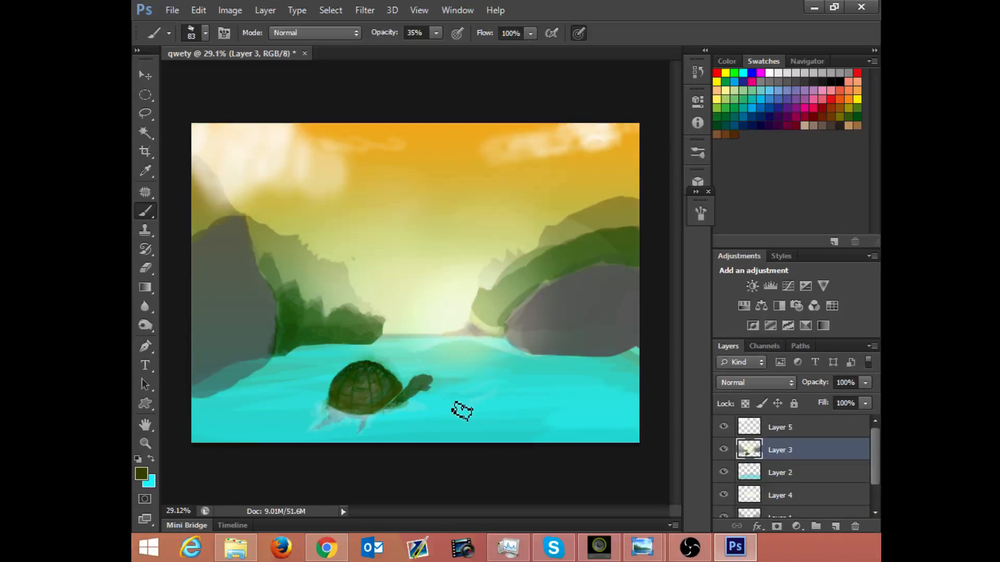
Step: Try several brush tips for the turtle's head and choose the 45 px spatter brush
mouse_move(422, 382)
mouse_down()
mouse_move(567, 229)
mouse_move(455, 373)
mouse_move(468, 339)
mouse_move(436, 363)
mouse_up()
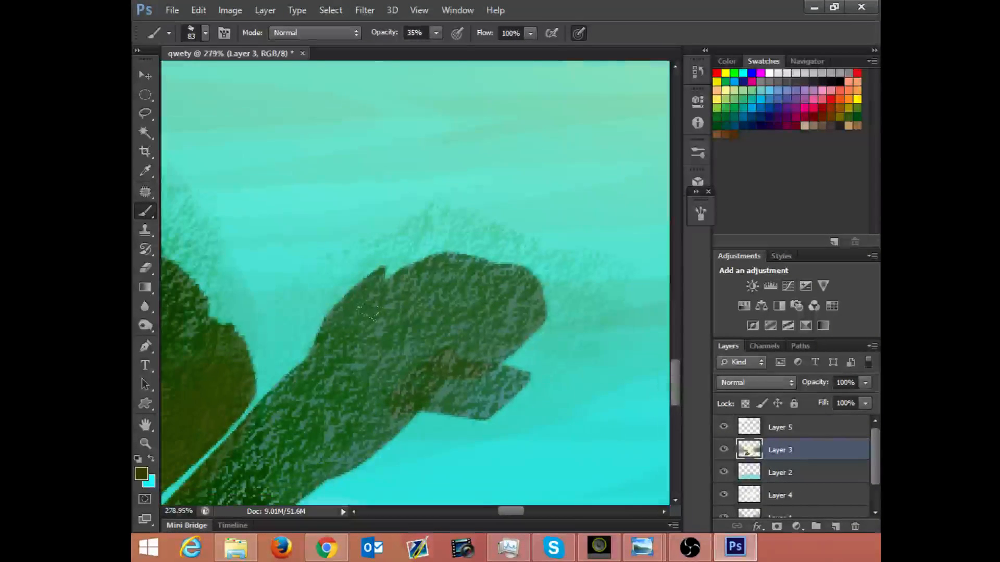
right_click(435, 362)
click(480, 462)
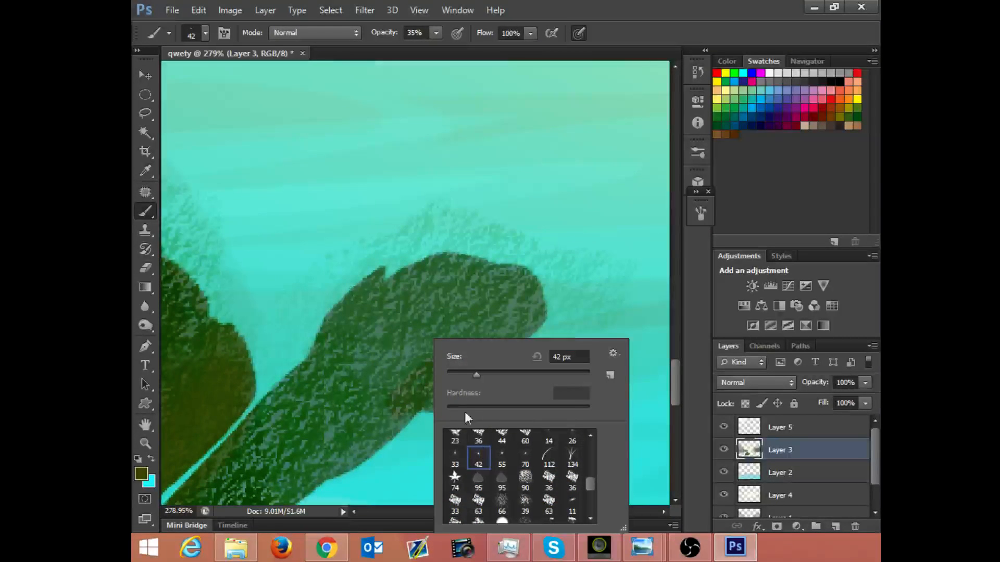
click(414, 314)
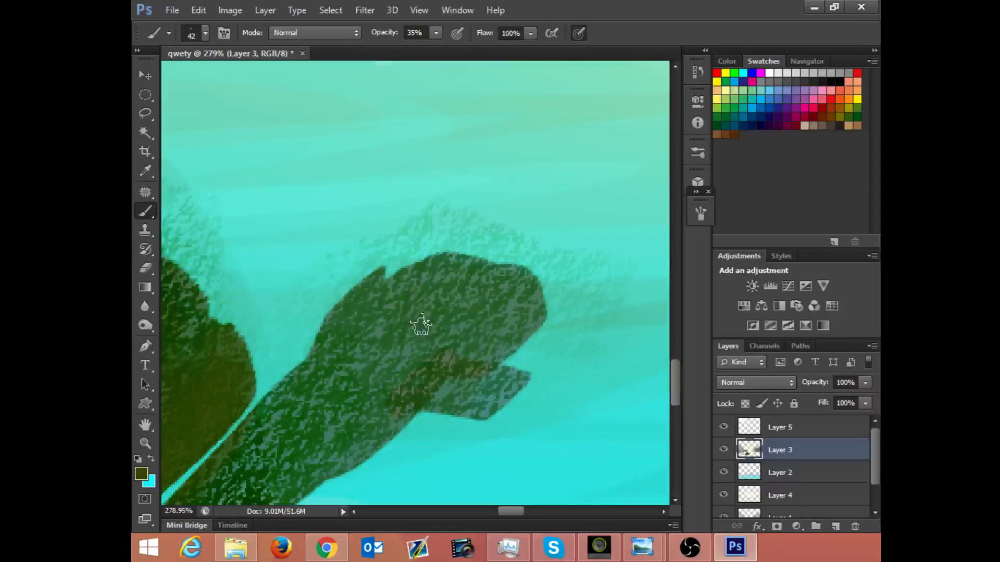
right_click(417, 289)
click(476, 443)
click(429, 438)
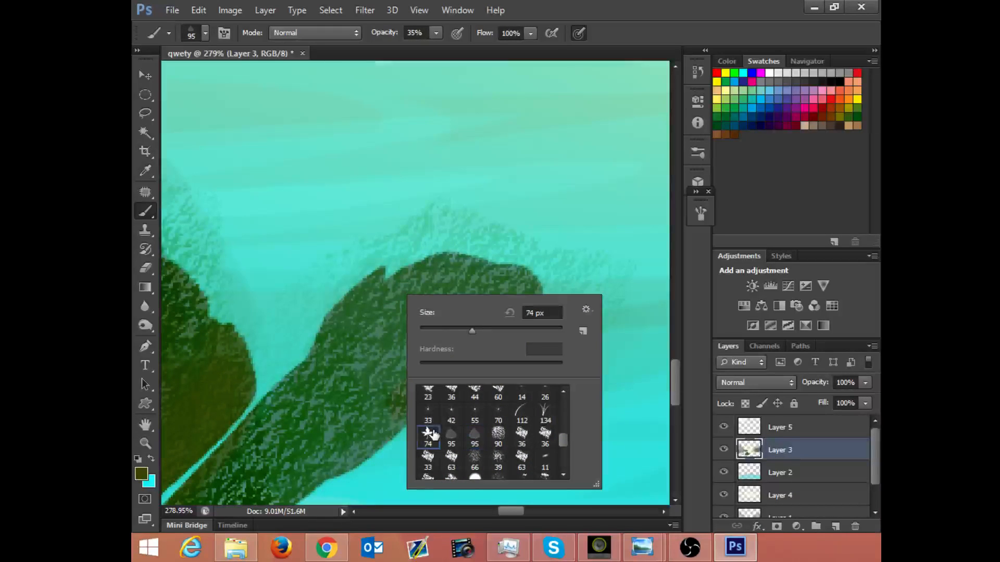
click(432, 416)
click(458, 414)
click(501, 413)
click(520, 394)
drag(566, 447, 570, 421)
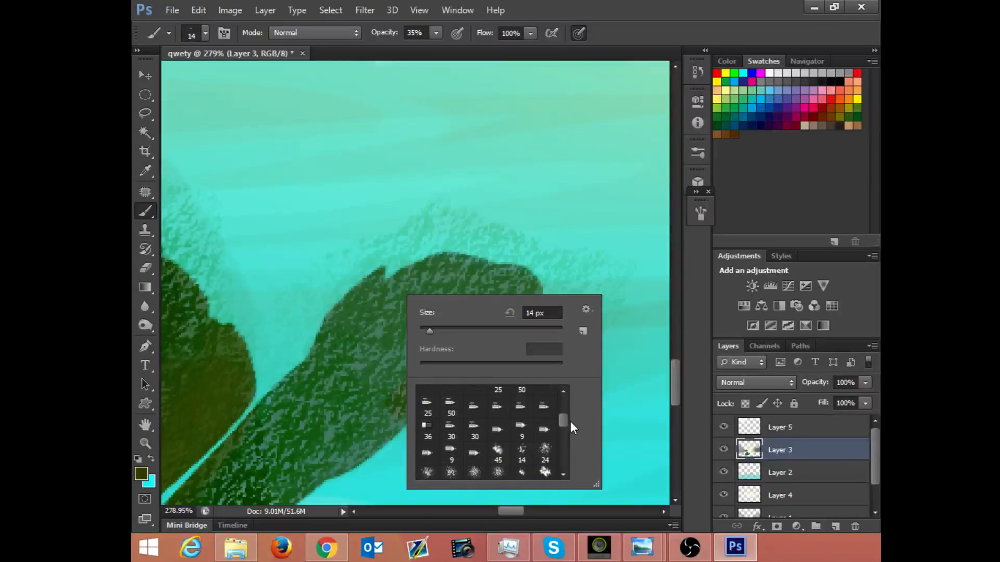
click(505, 450)
Step: Raise the brush opacity to 100% and paint a small olive eye patch on the turtle's head
click(437, 31)
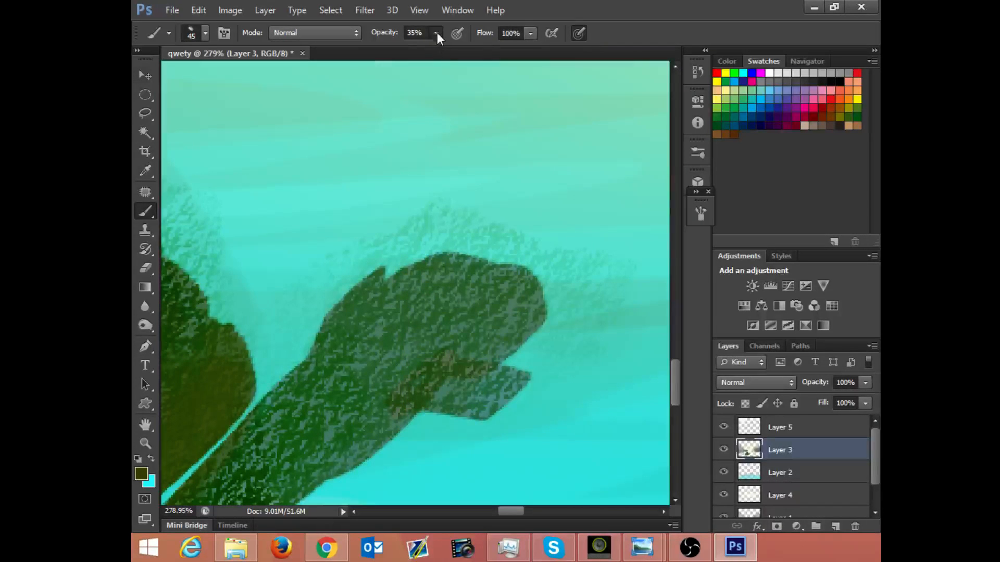
drag(436, 32, 485, 49)
drag(432, 315, 395, 299)
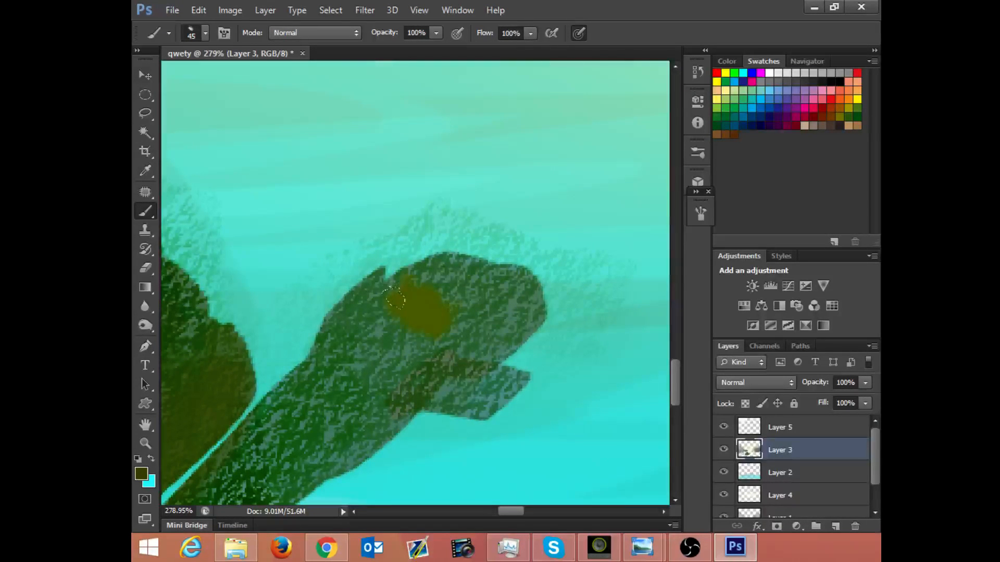
Step: Switch to a hard round brush at 16 px in Multiply mode, keeping the olive foreground colour
right_click(411, 334)
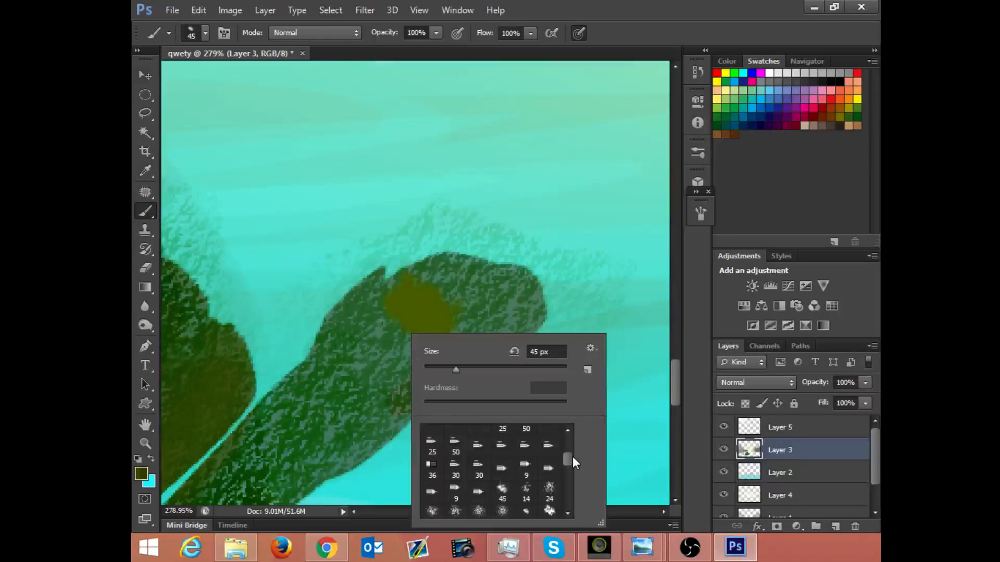
drag(572, 456, 572, 441)
click(455, 436)
drag(459, 372, 435, 367)
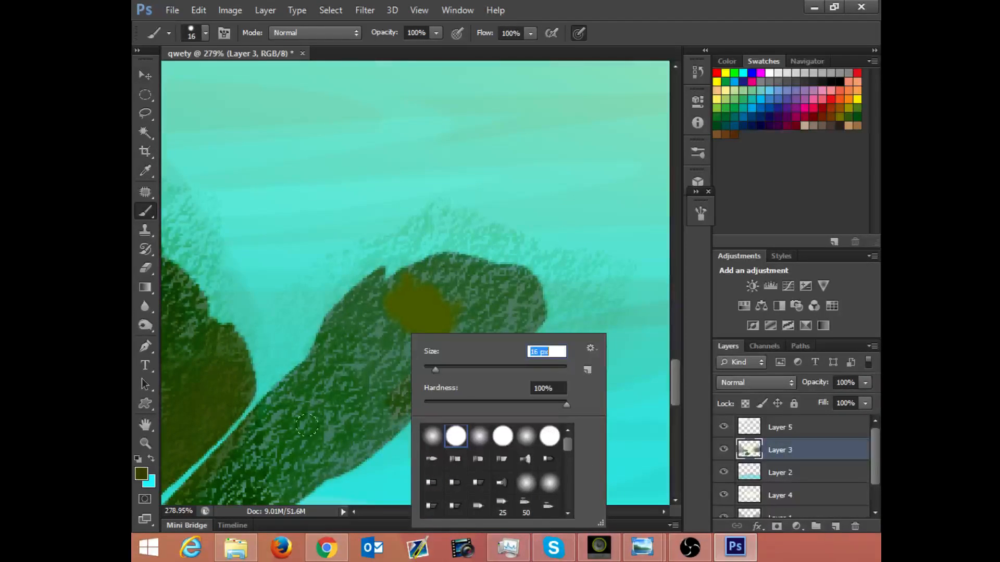
click(141, 474)
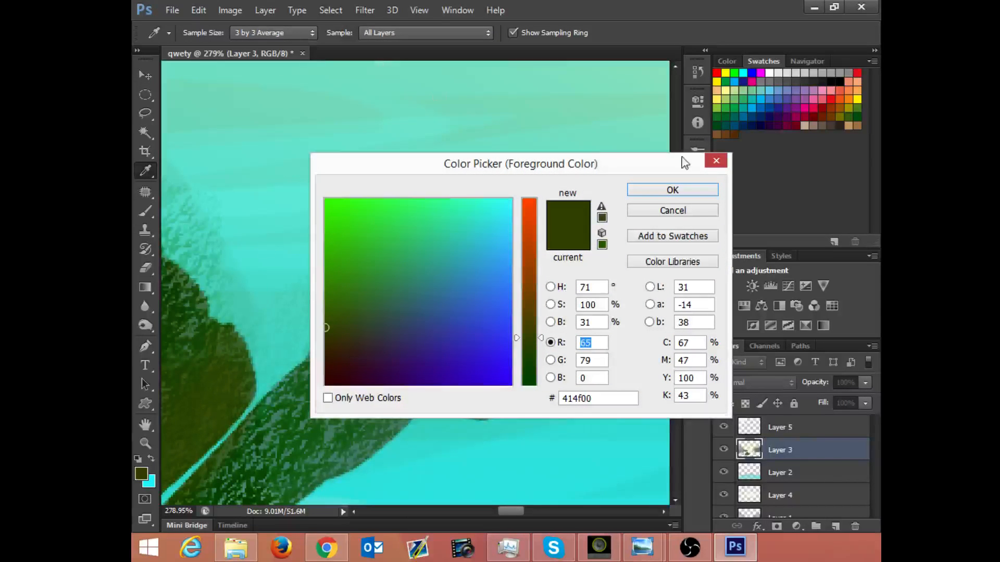
click(672, 210)
click(291, 32)
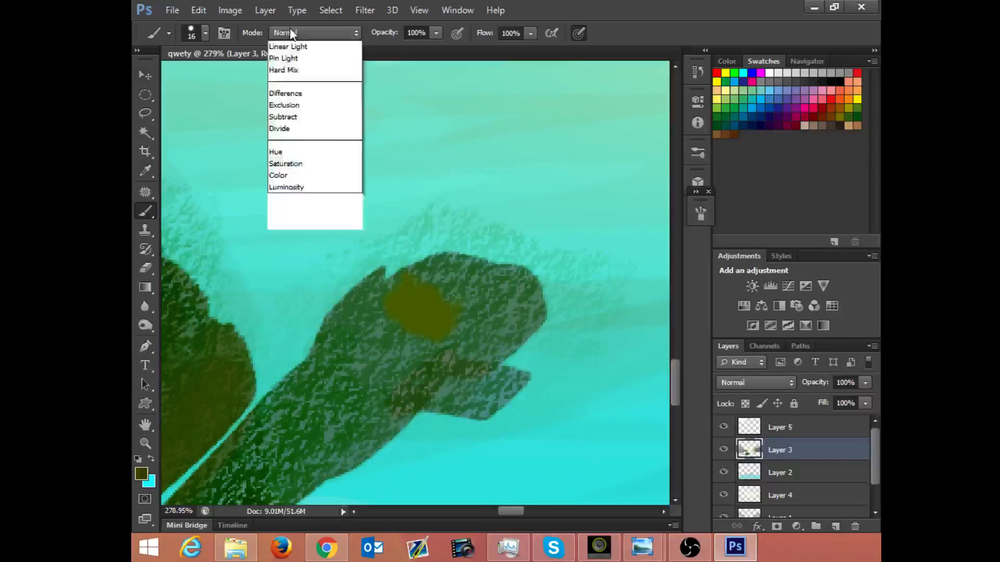
click(293, 119)
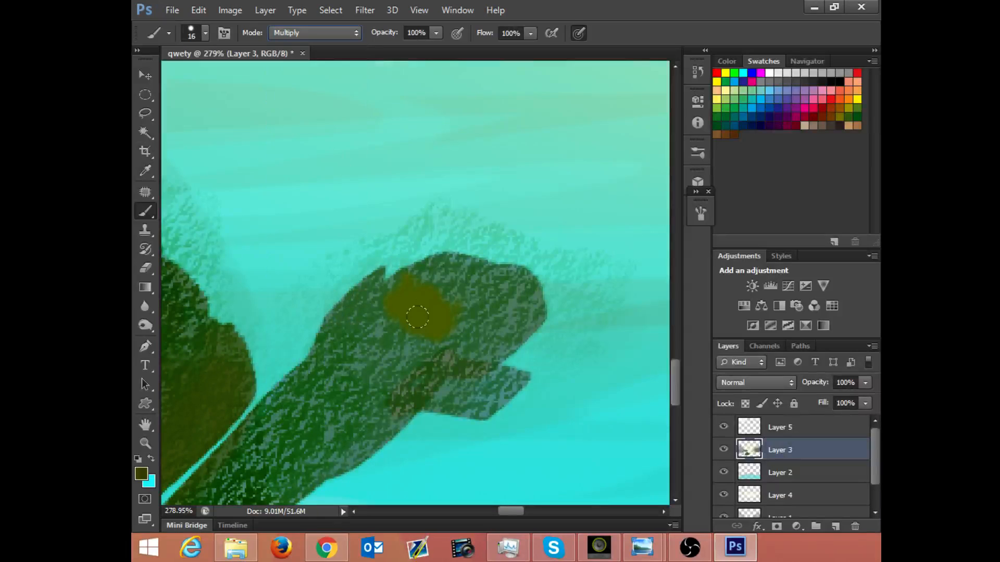
Step: Reduce the brush size to 6 px and draw a dark curved pupil inside the olive eye patch
right_click(383, 285)
mouse_move(409, 322)
mouse_down()
mouse_move(418, 311)
mouse_move(431, 316)
mouse_up()
click(373, 252)
click(507, 216)
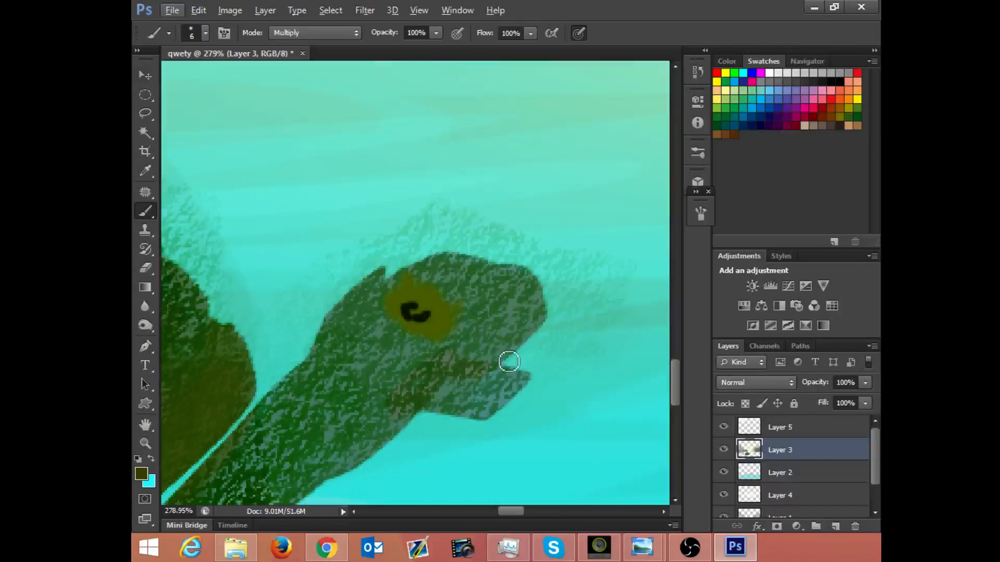
Step: Draw thin dark mouth lines along the turtle's jaw and check the whole painting
mouse_move(497, 364)
mouse_down()
mouse_move(452, 378)
mouse_move(435, 407)
mouse_up()
mouse_move(484, 381)
mouse_down()
mouse_move(454, 403)
mouse_move(498, 382)
mouse_move(482, 375)
mouse_move(502, 376)
mouse_up()
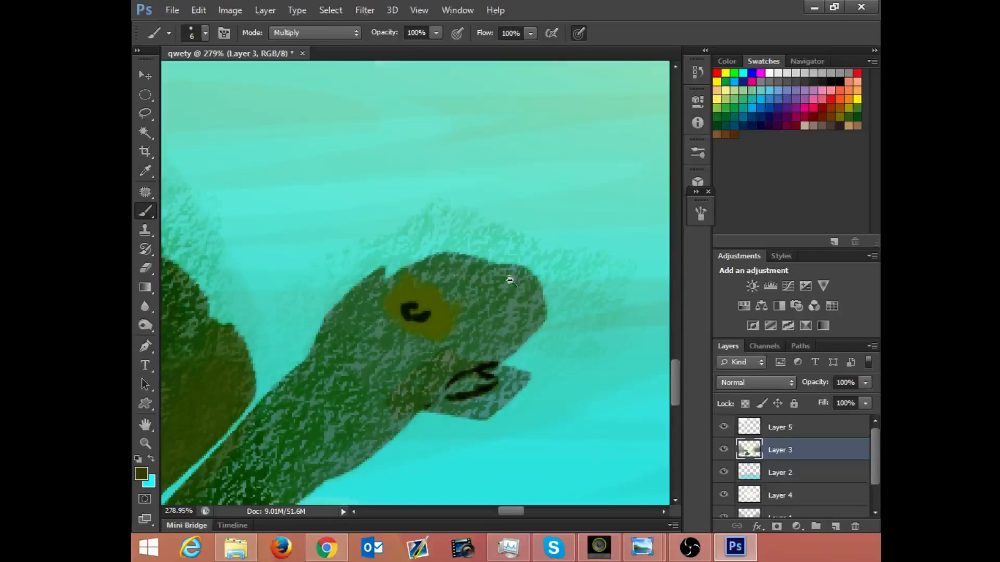
drag(514, 279, 426, 297)
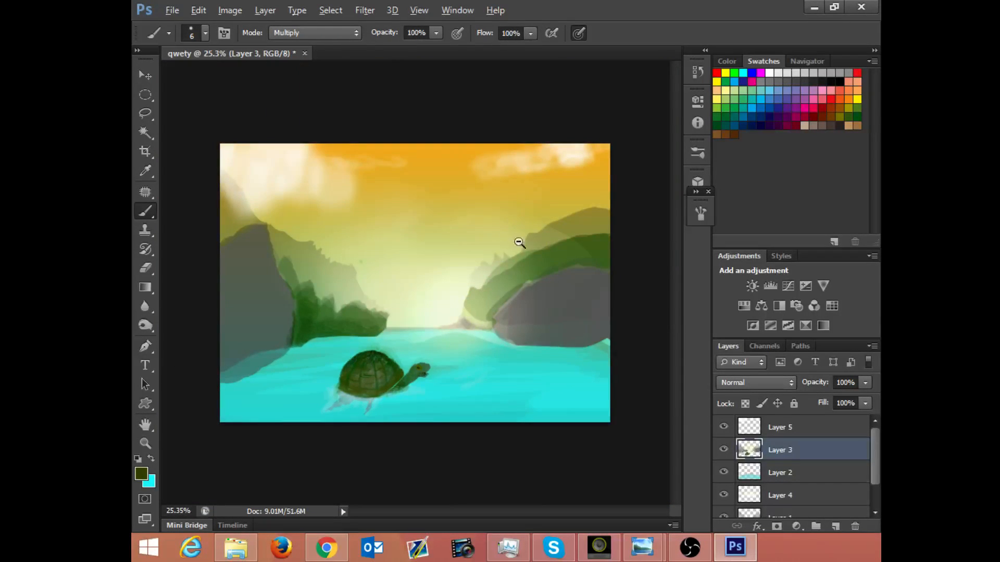
drag(519, 242, 488, 256)
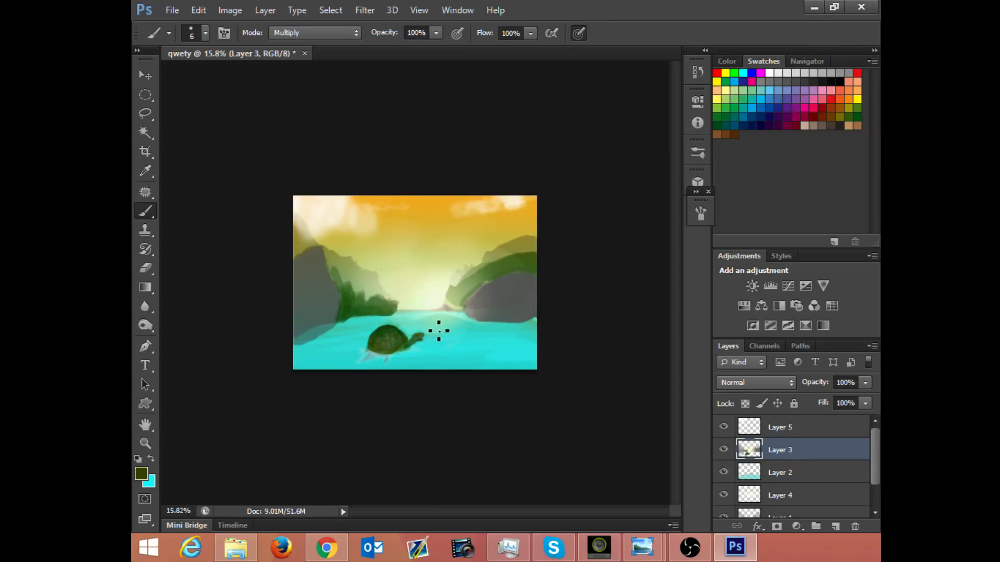
Step: Add a new layer directly above Layer 1 copy and rename it "tree"
key(super)
click(521, 468)
drag(833, 516, 837, 527)
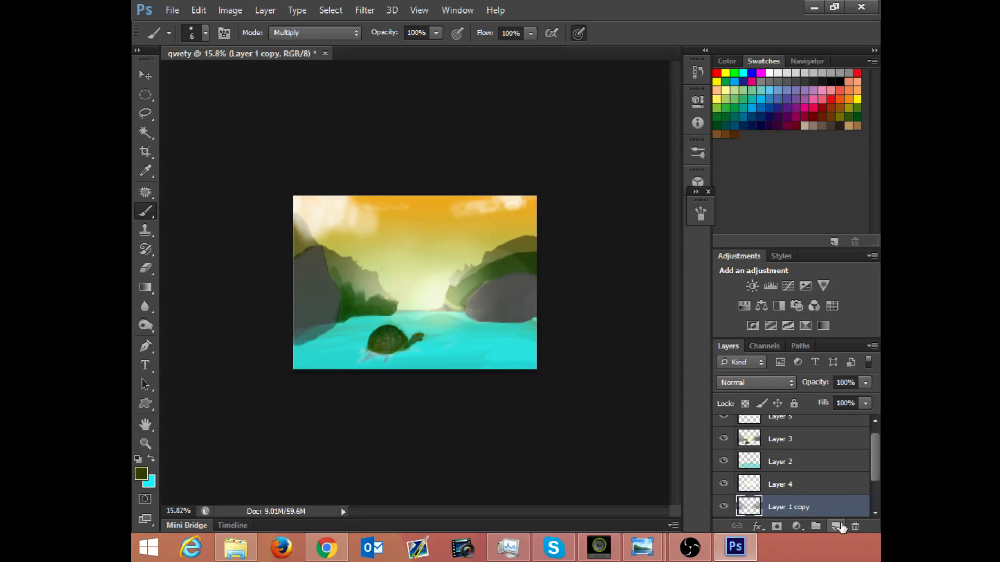
click(837, 526)
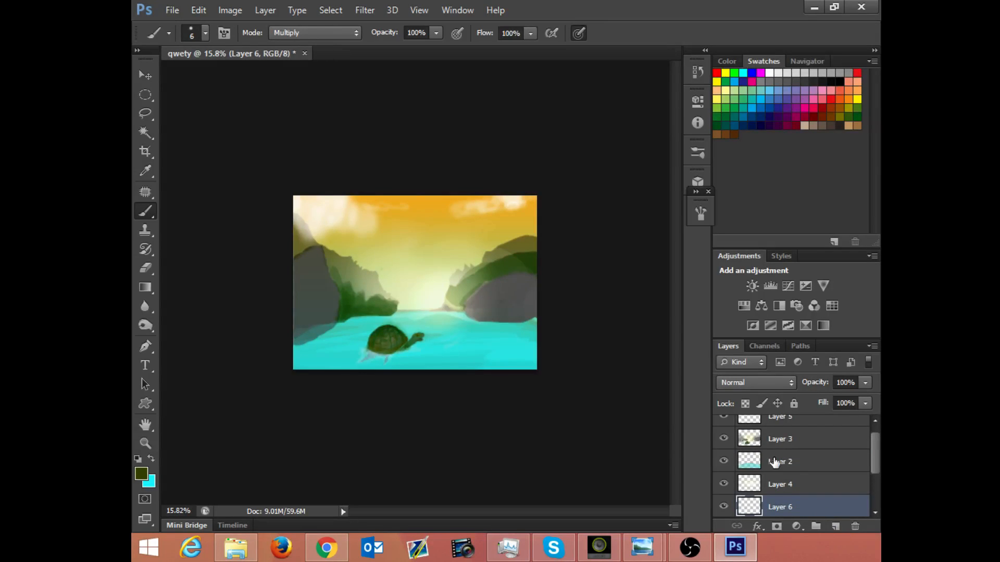
double_click(787, 507)
text(tree)
key(Return)
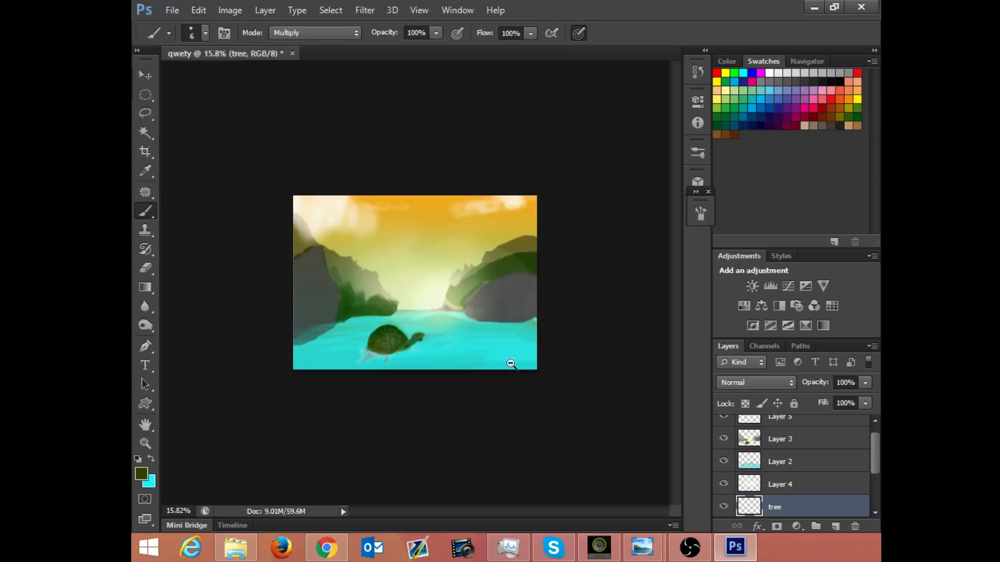
Step: Set the hard round brush to 63 px for painting near the water's lower right area
scroll(508, 346, up, 3)
scroll(522, 341, up, 2)
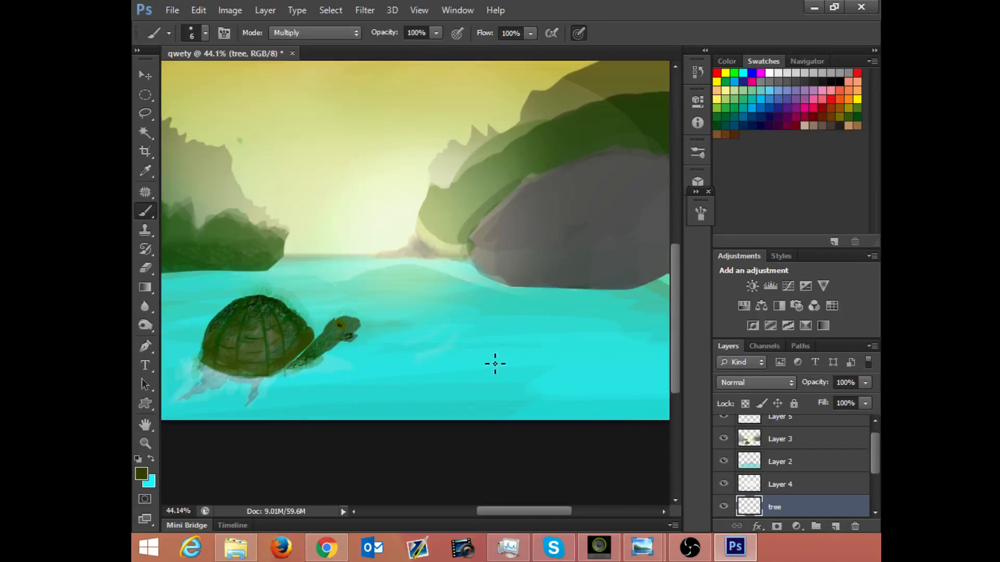
right_click(495, 364)
drag(518, 376, 560, 375)
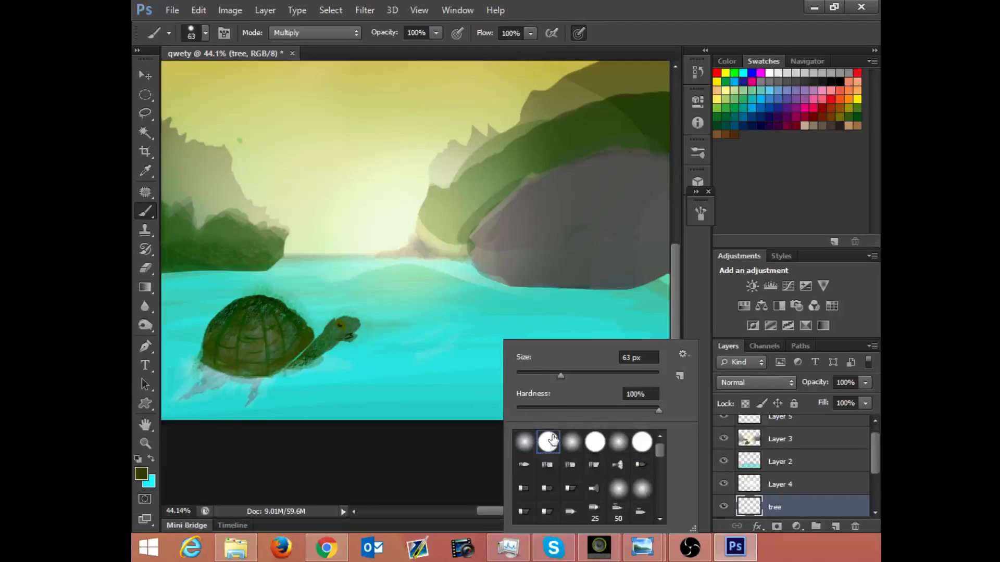
click(567, 334)
drag(515, 346, 582, 331)
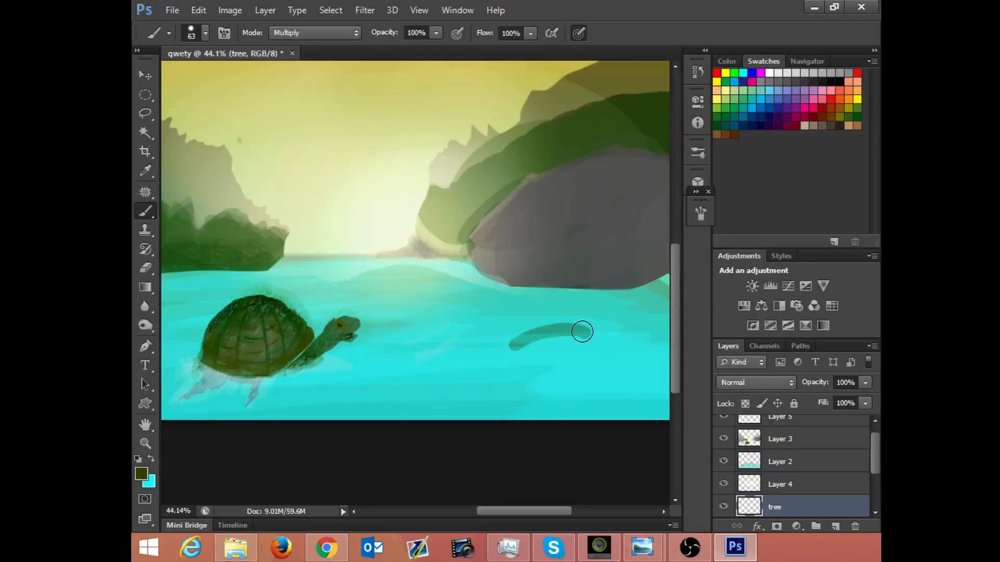
key(ctrl+z)
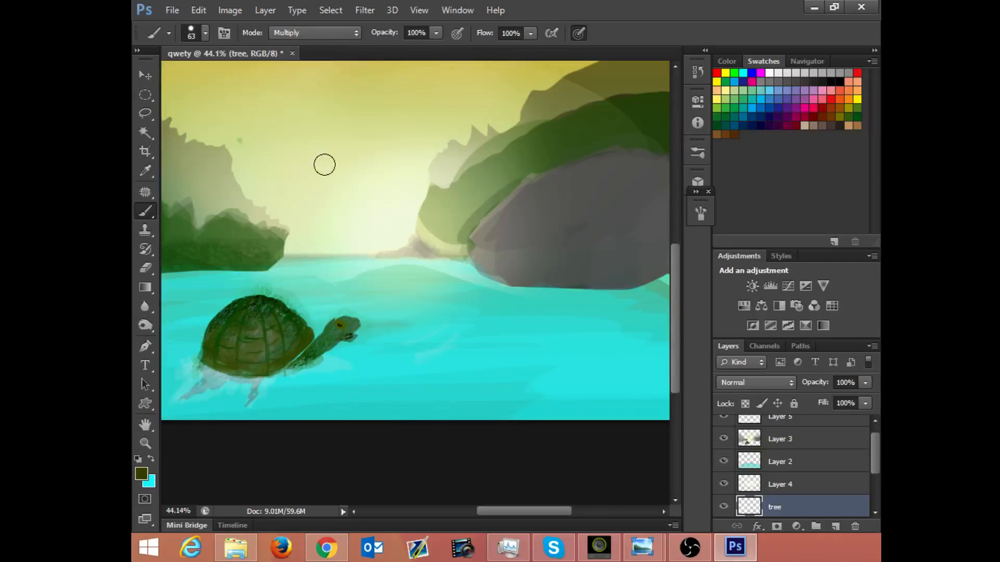
mouse_move(524, 364)
mouse_down()
mouse_move(480, 396)
mouse_move(527, 352)
mouse_move(584, 338)
mouse_up()
key(ctrl+z)
key(ctrl+z)
Step: Move the tree layer between Layer 3 and Layer 2 and switch the brush blending mode to Normal
mouse_move(774, 506)
mouse_down()
mouse_move(815, 449)
mouse_move(813, 458)
mouse_up()
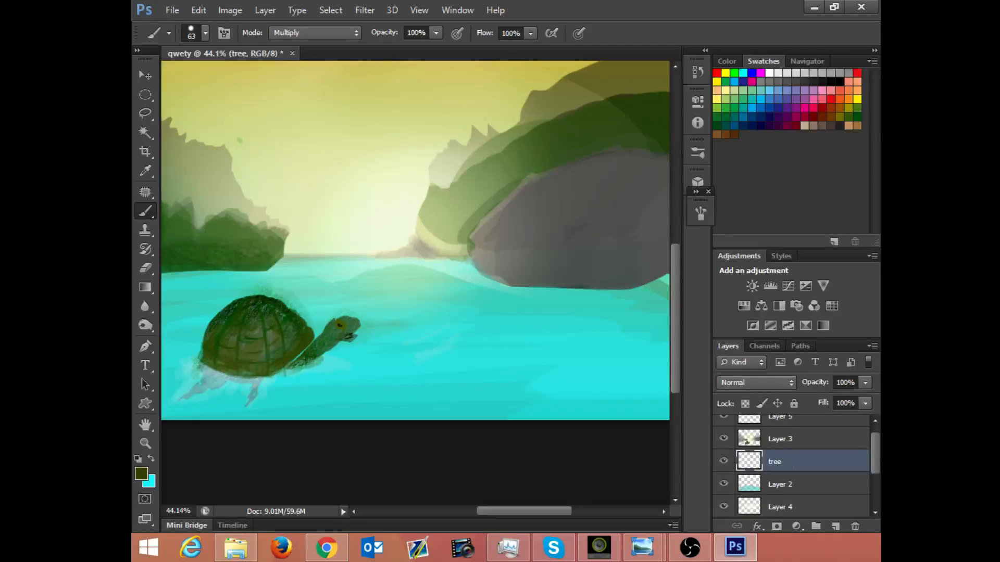
mouse_move(547, 341)
mouse_down()
mouse_move(552, 367)
mouse_move(526, 391)
mouse_up()
key(ctrl+z)
mouse_move(599, 346)
mouse_down()
mouse_move(498, 366)
mouse_move(593, 353)
mouse_move(455, 391)
mouse_move(469, 406)
mouse_move(422, 407)
mouse_move(454, 410)
mouse_up()
key(ctrl+z)
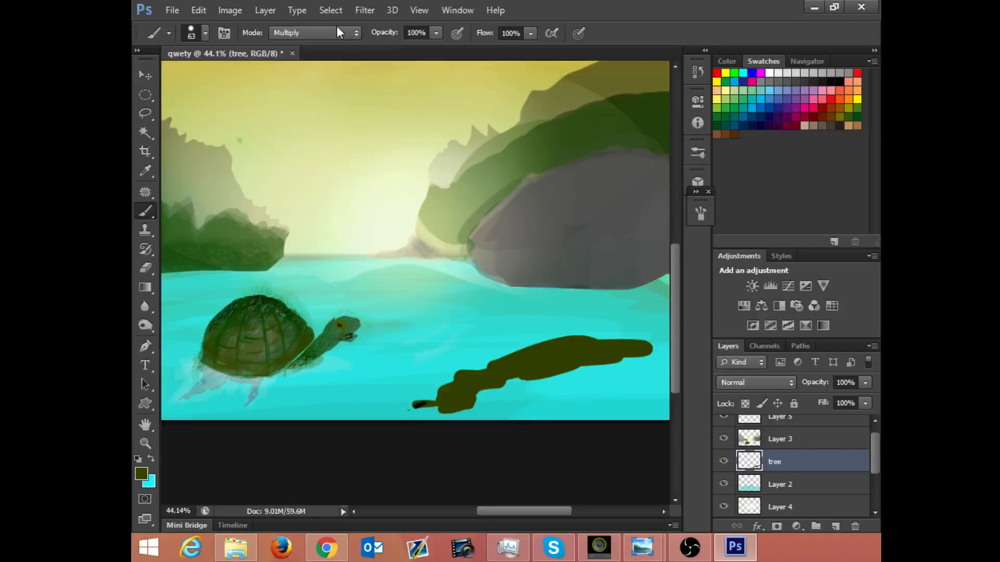
key(ctrl+alt+z)
click(330, 32)
click(336, 42)
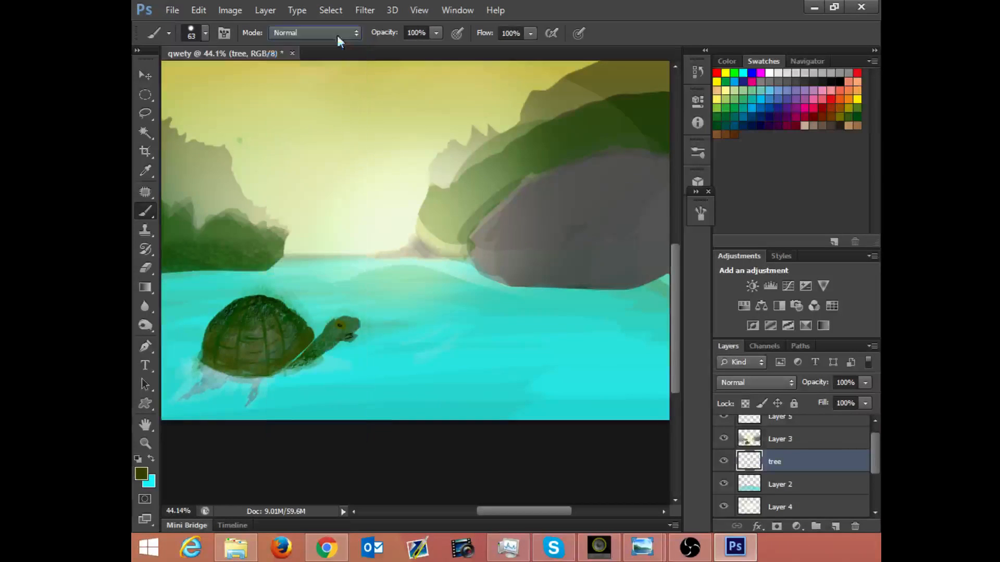
Step: Paint a solid olive riverbank with a bumpy upper edge, filling the painting's lower right corner
mouse_move(618, 338)
mouse_down()
mouse_move(563, 345)
mouse_move(641, 339)
mouse_move(500, 364)
mouse_move(519, 371)
mouse_move(488, 383)
mouse_move(539, 379)
mouse_move(427, 401)
mouse_up()
mouse_move(487, 399)
mouse_down()
mouse_move(618, 350)
mouse_move(574, 381)
mouse_move(629, 370)
mouse_move(578, 401)
mouse_move(454, 421)
mouse_move(421, 422)
mouse_move(423, 411)
mouse_move(411, 430)
mouse_move(561, 402)
mouse_move(576, 413)
mouse_move(633, 395)
mouse_move(624, 417)
mouse_move(628, 343)
mouse_up()
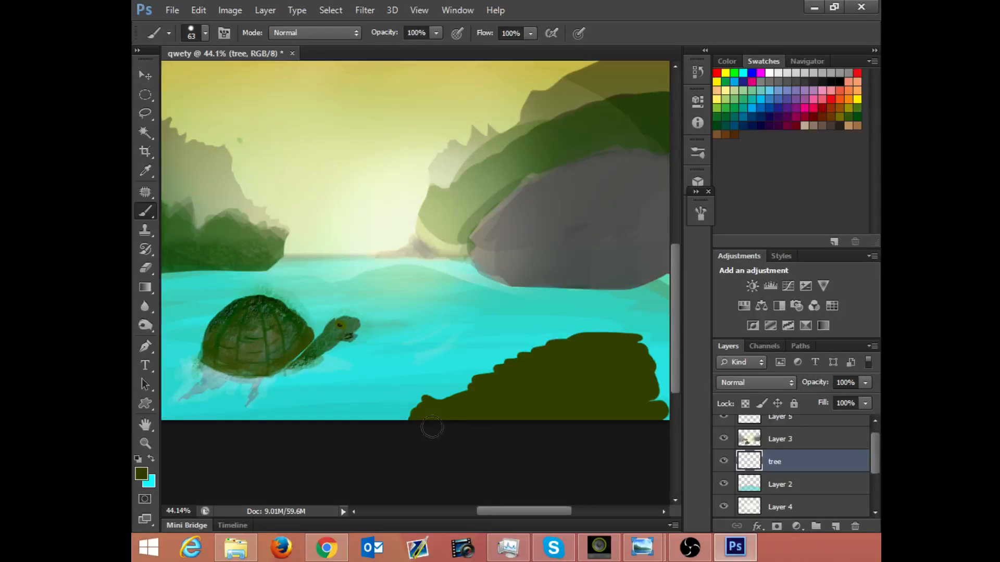
drag(643, 360, 658, 340)
key(space)
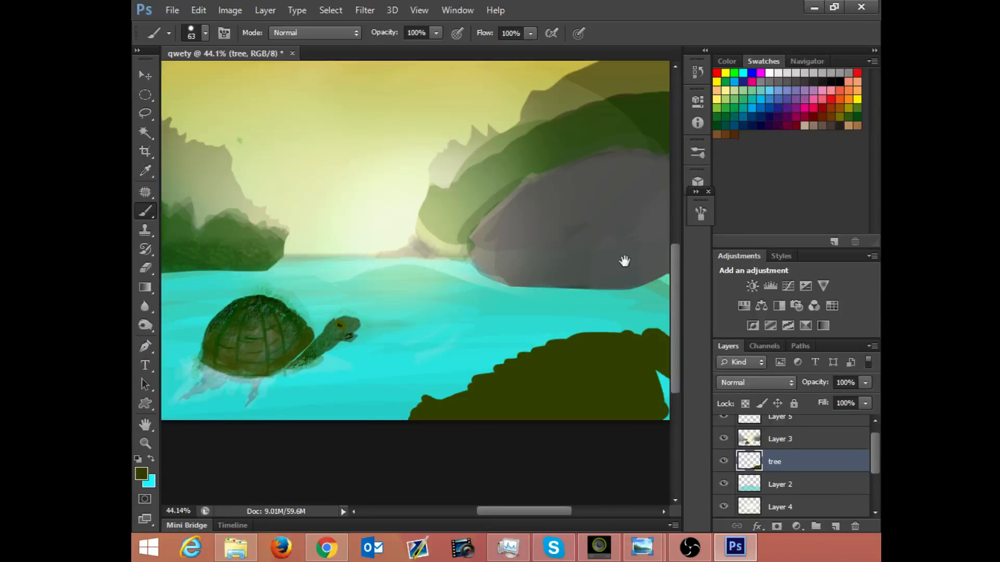
drag(620, 286, 550, 298)
mouse_move(621, 410)
mouse_down()
mouse_move(598, 431)
mouse_move(584, 418)
mouse_move(588, 376)
mouse_up()
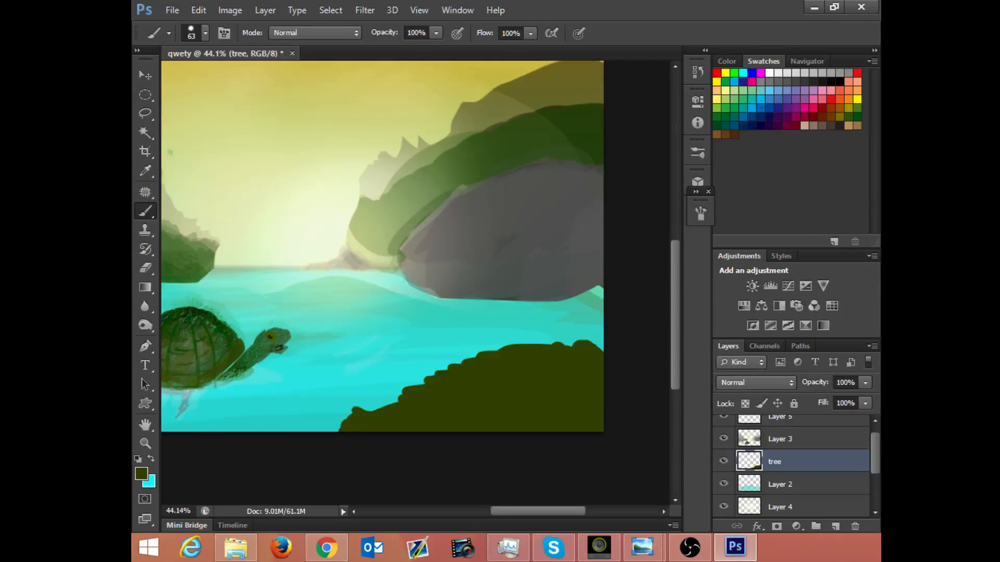
Step: Choose a medium green foreground colour and paint a small rounded bush above the olive riverbank
click(146, 474)
drag(404, 252, 366, 219)
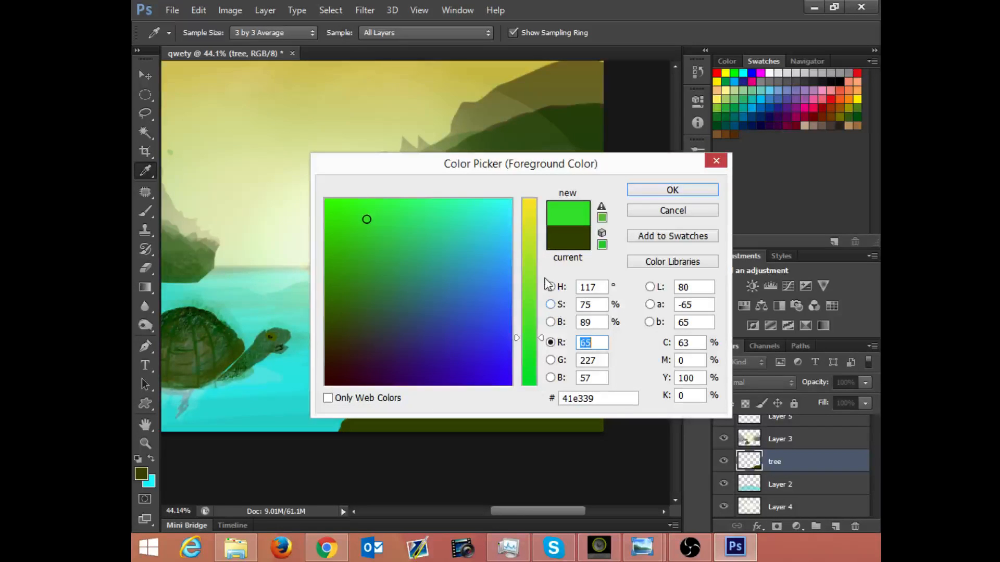
drag(353, 261, 350, 269)
click(643, 192)
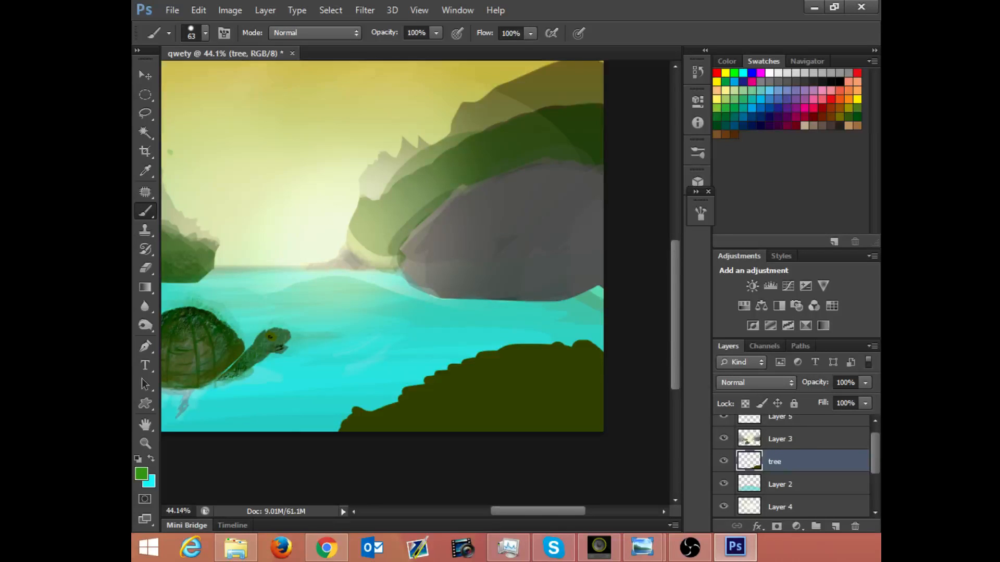
mouse_move(475, 326)
mouse_down()
mouse_move(519, 334)
mouse_move(492, 315)
mouse_move(512, 311)
mouse_up()
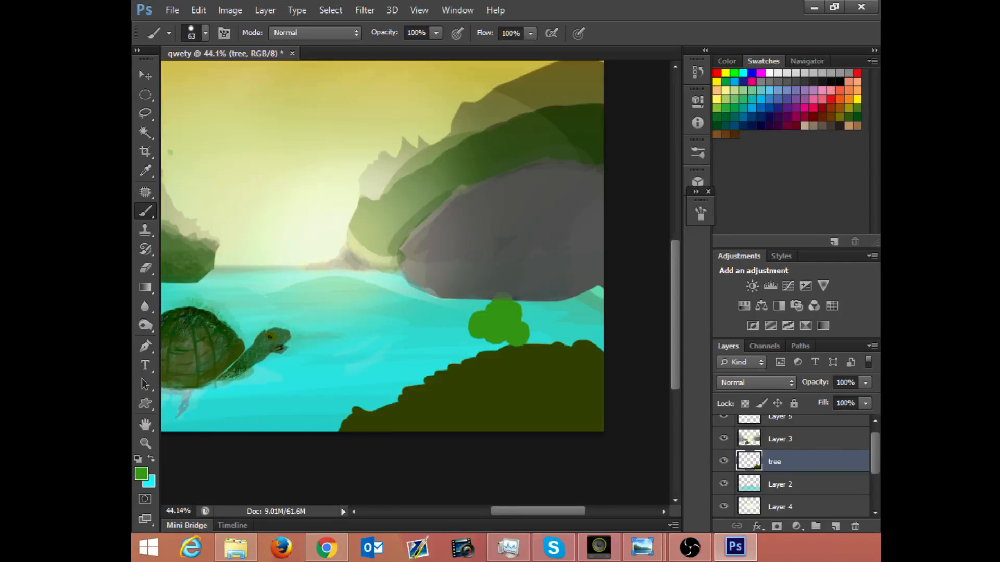
drag(487, 333, 506, 335)
key(v)
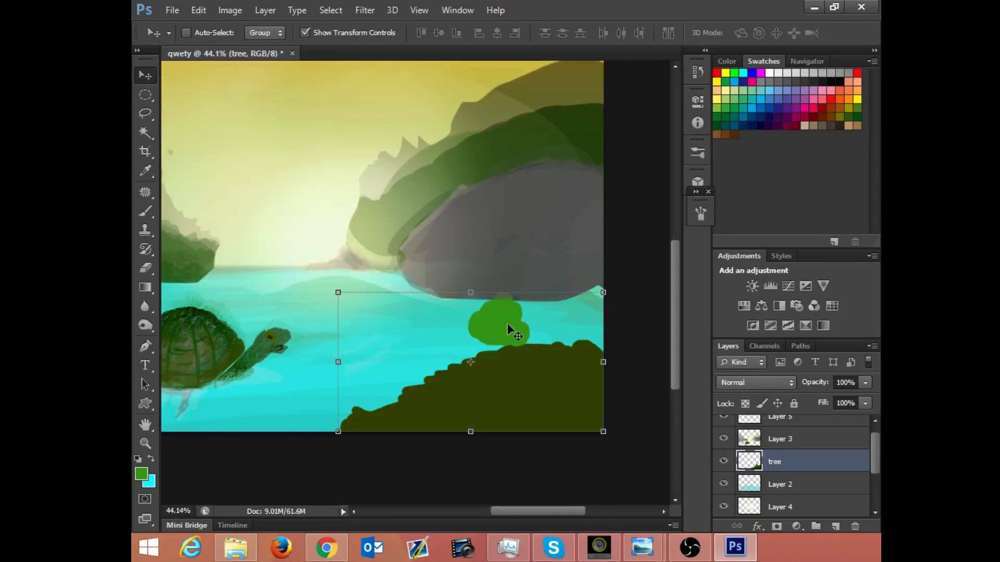
drag(511, 324, 500, 336)
key(ctrl+z)
key(b)
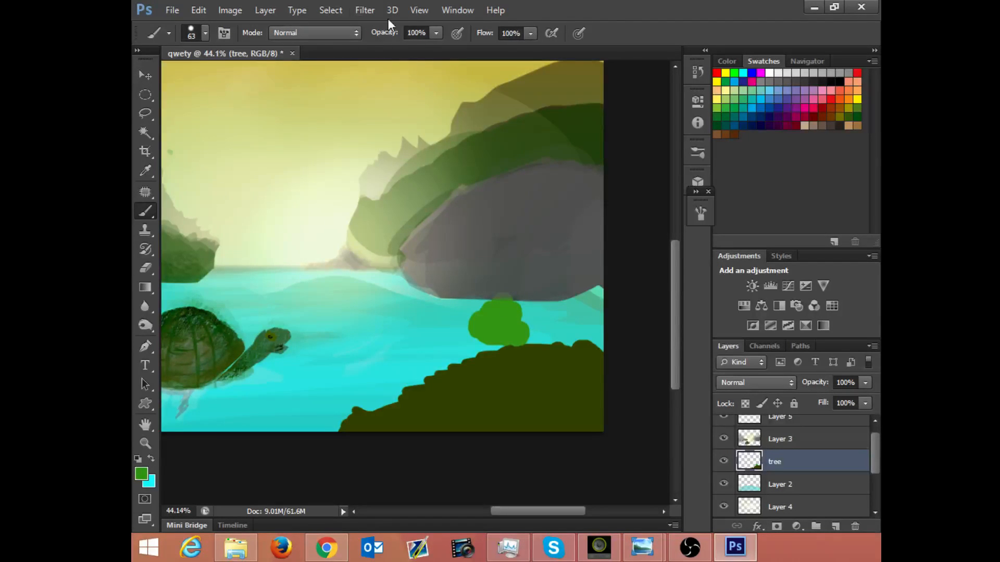
Step: Lower the brush opacity to 79% and extend the green bush on its right side down to the riverbank
click(436, 33)
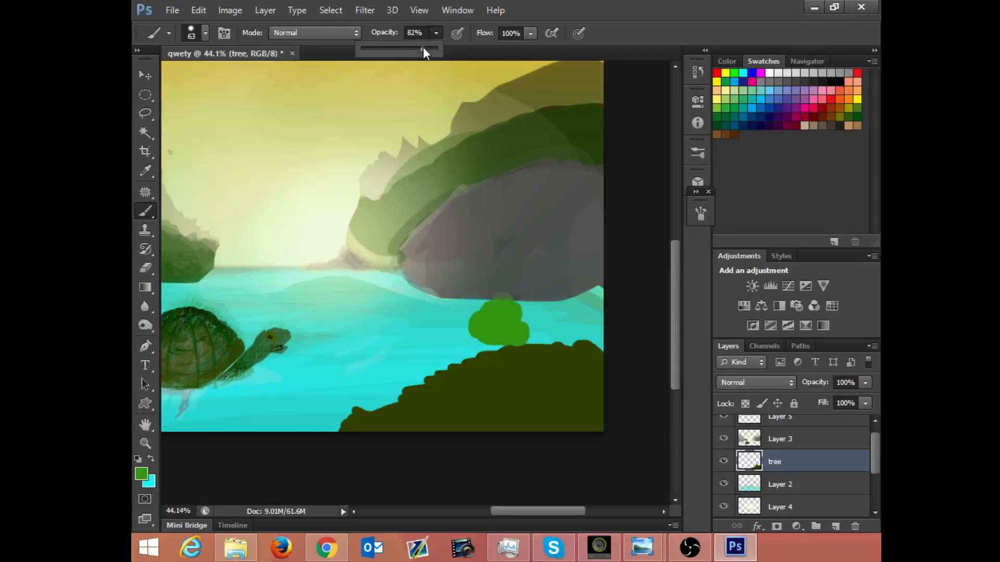
click(518, 293)
mouse_move(518, 292)
mouse_down()
mouse_move(525, 335)
mouse_move(536, 334)
mouse_move(528, 341)
mouse_move(505, 348)
mouse_move(508, 339)
mouse_move(476, 337)
mouse_move(524, 342)
mouse_up()
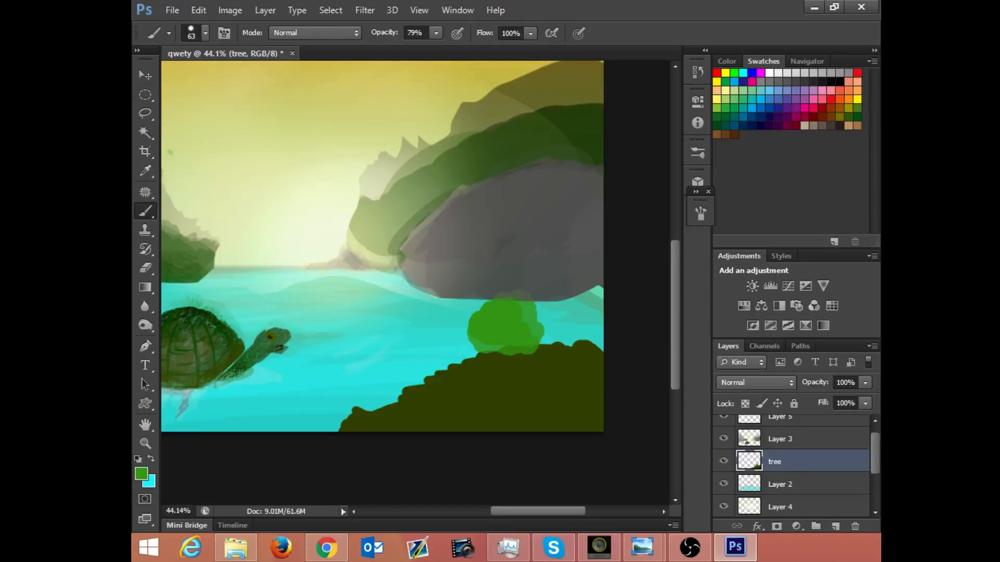
Step: Switch the brush to Darken mode at 37% opacity and dab along the bush's right edge
click(314, 32)
click(315, 99)
click(436, 33)
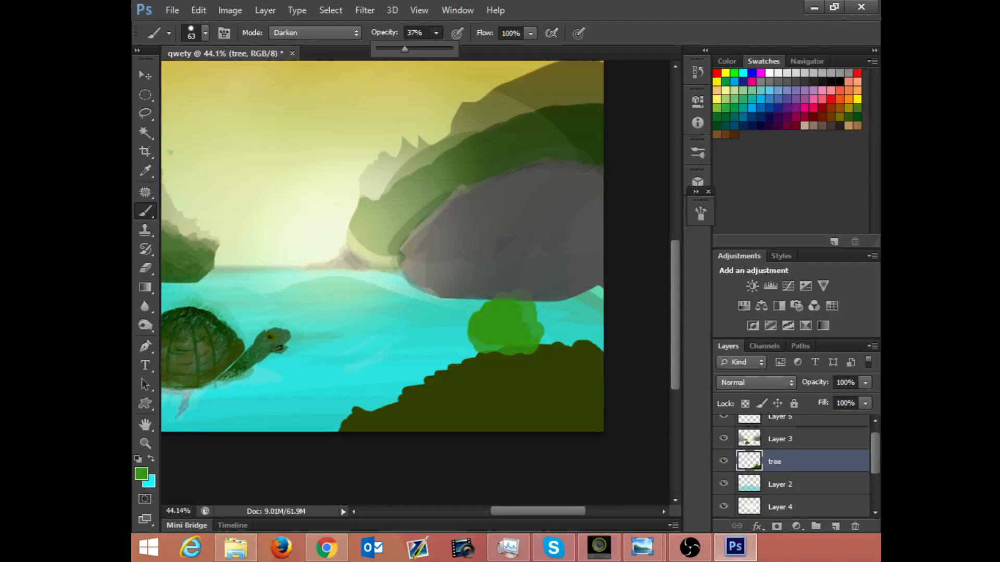
click(537, 334)
drag(537, 334, 534, 332)
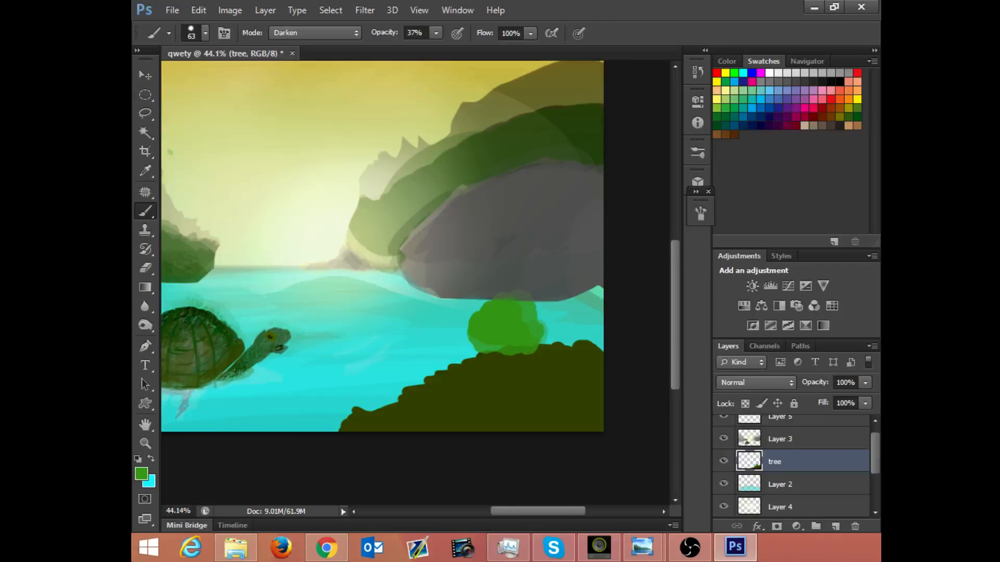
Step: Load the tree layer's painted area as a selection and shade the bush with the brush in Multiply mode
ctrl+click(751, 465)
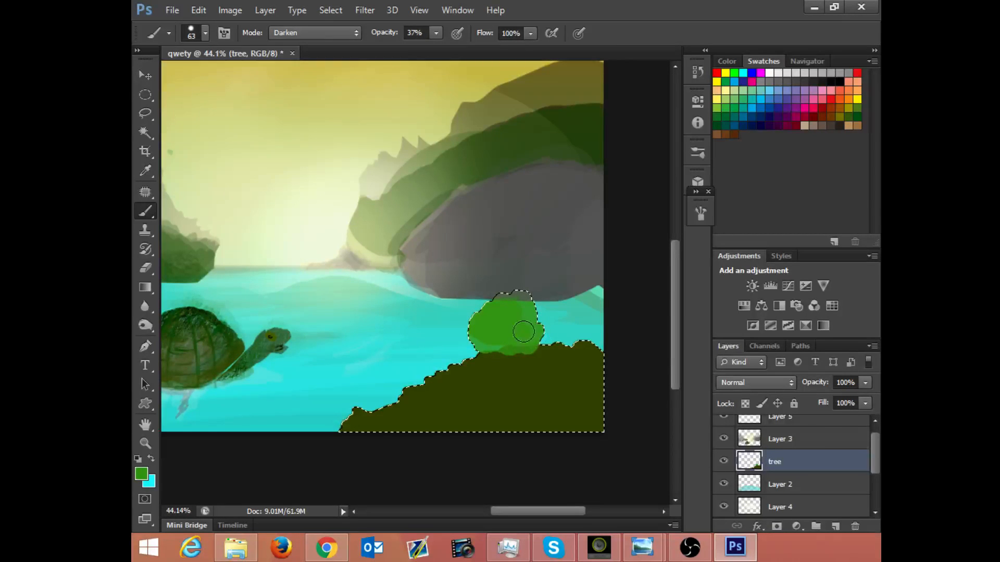
click(294, 32)
click(287, 104)
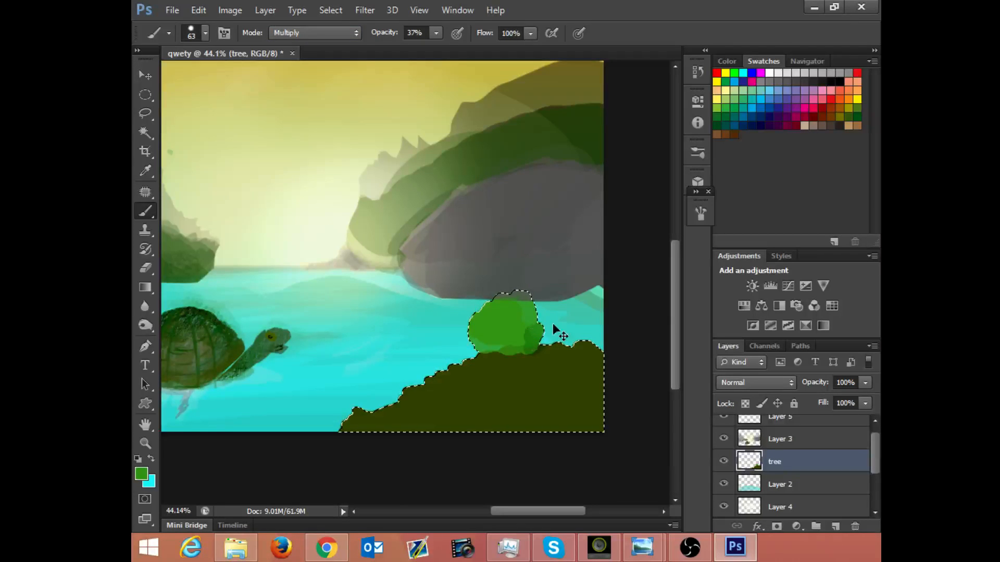
key(ctrl+z)
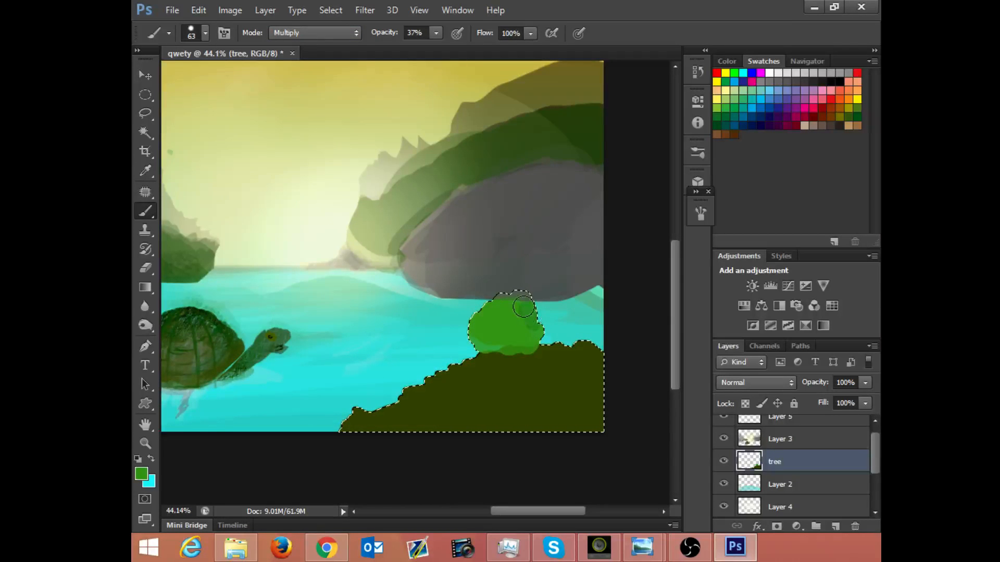
mouse_move(524, 307)
mouse_down()
mouse_move(489, 328)
mouse_move(516, 340)
mouse_move(518, 329)
mouse_move(513, 343)
mouse_move(488, 344)
mouse_move(512, 344)
mouse_up()
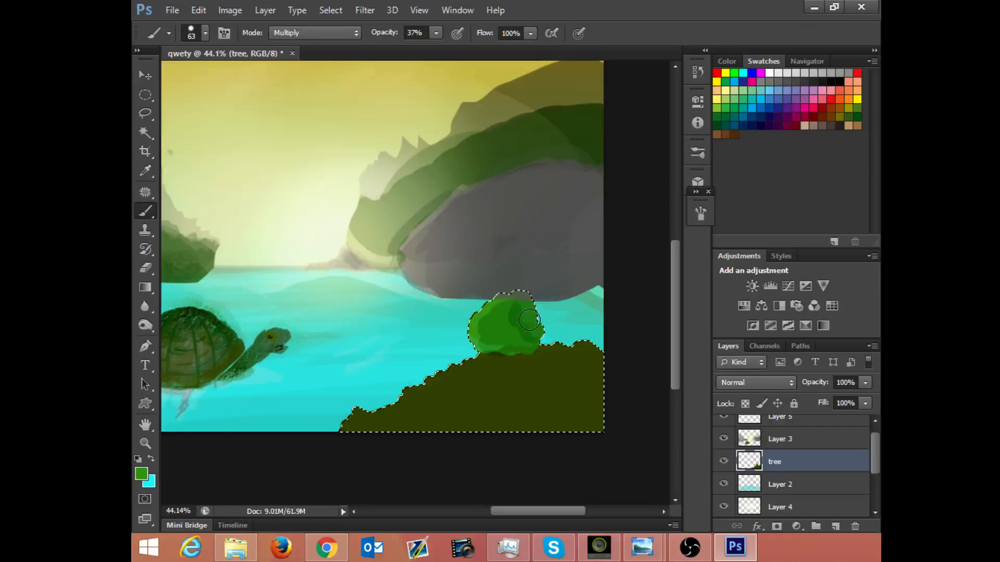
drag(529, 320, 508, 322)
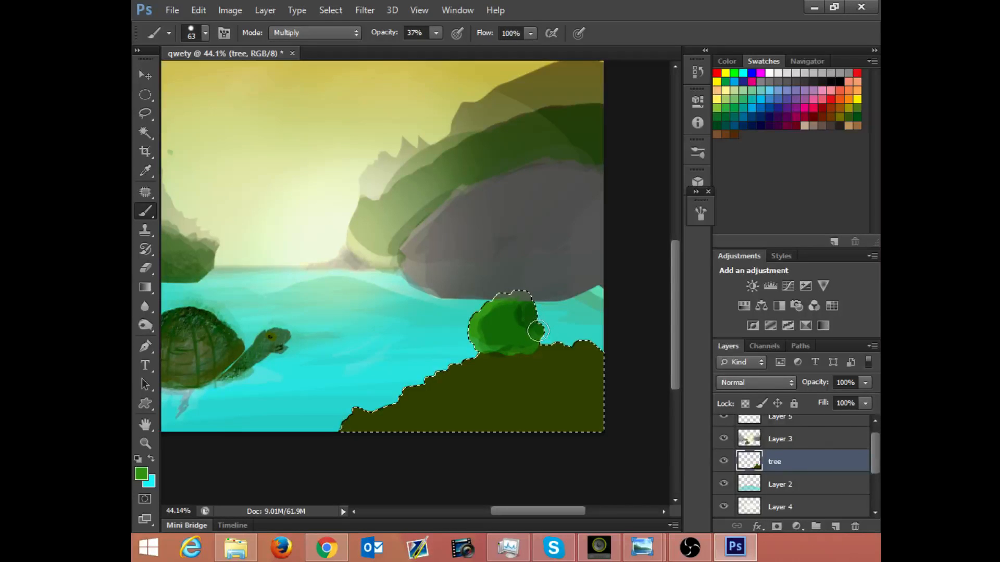
Step: Sample the bush's dark green and paint its right side solid in Normal mode at 100% opacity
alt+click(532, 316)
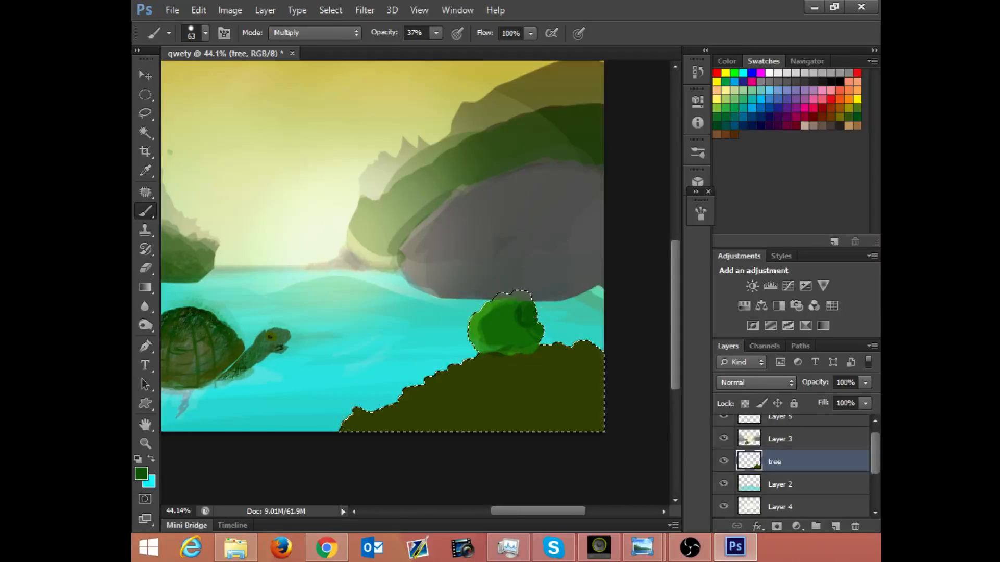
click(436, 33)
drag(437, 49, 487, 48)
click(345, 31)
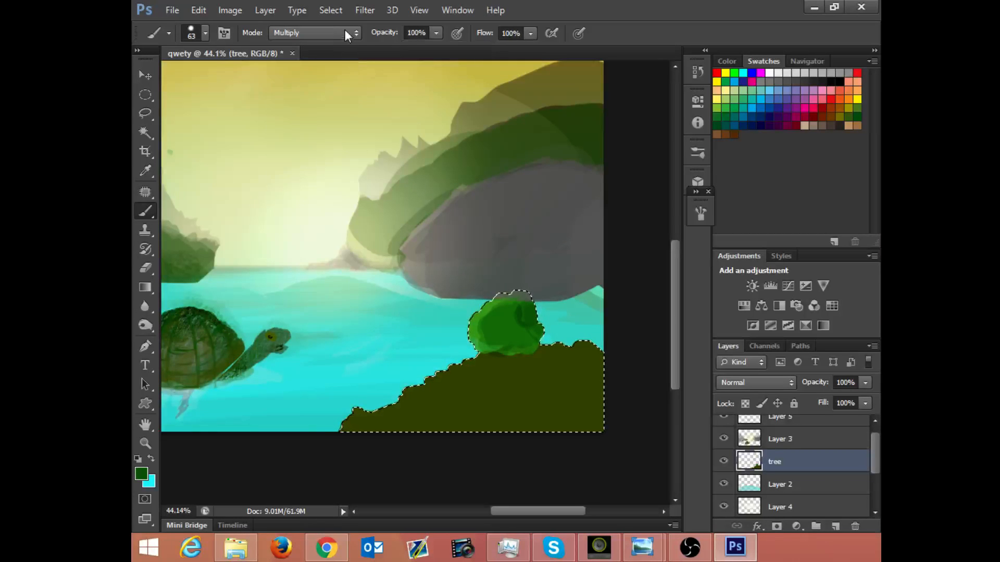
click(340, 48)
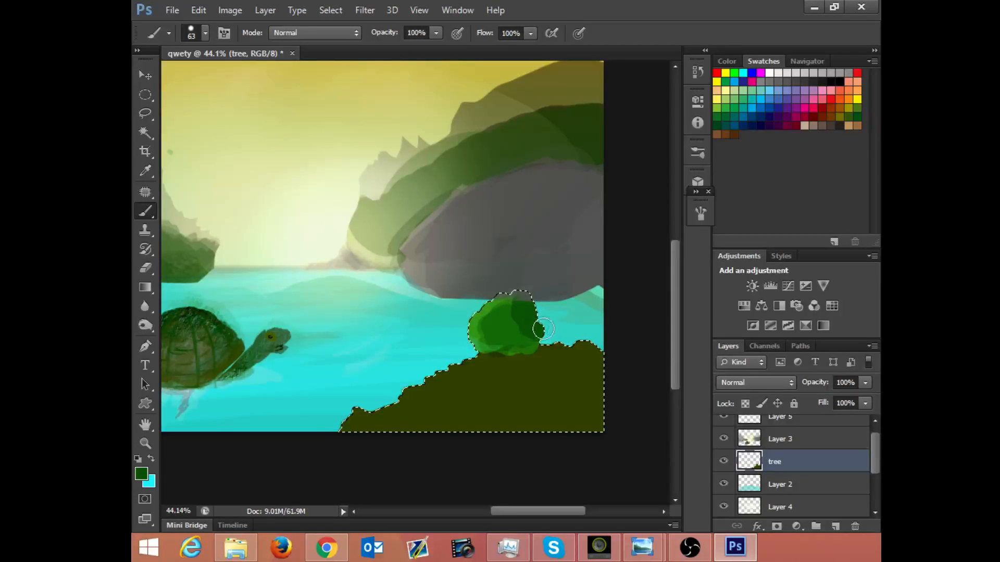
mouse_move(521, 314)
mouse_down()
mouse_move(496, 335)
mouse_move(530, 339)
mouse_move(500, 337)
mouse_move(518, 339)
mouse_up()
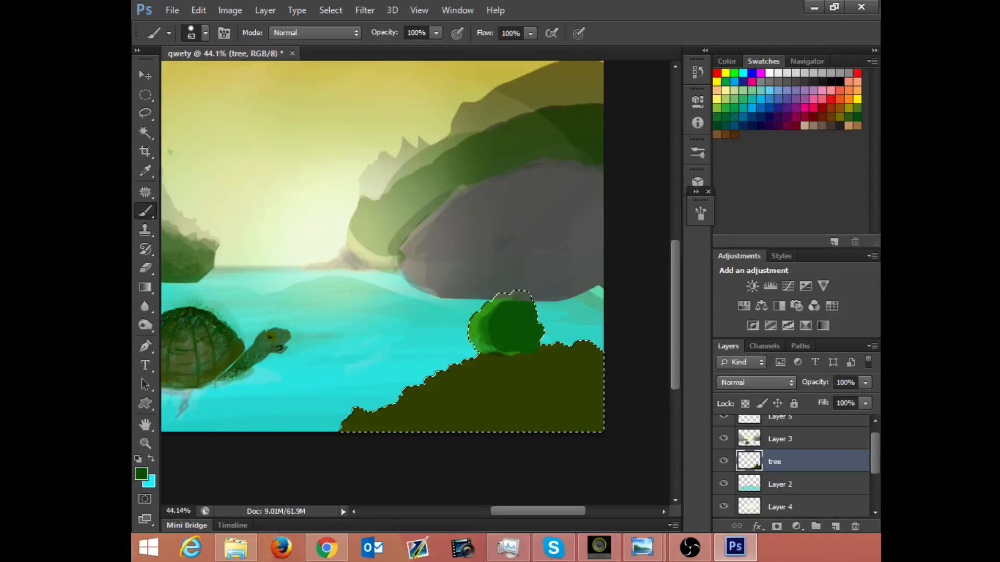
mouse_move(479, 298)
mouse_down()
mouse_move(536, 275)
mouse_move(436, 297)
mouse_move(380, 324)
mouse_up()
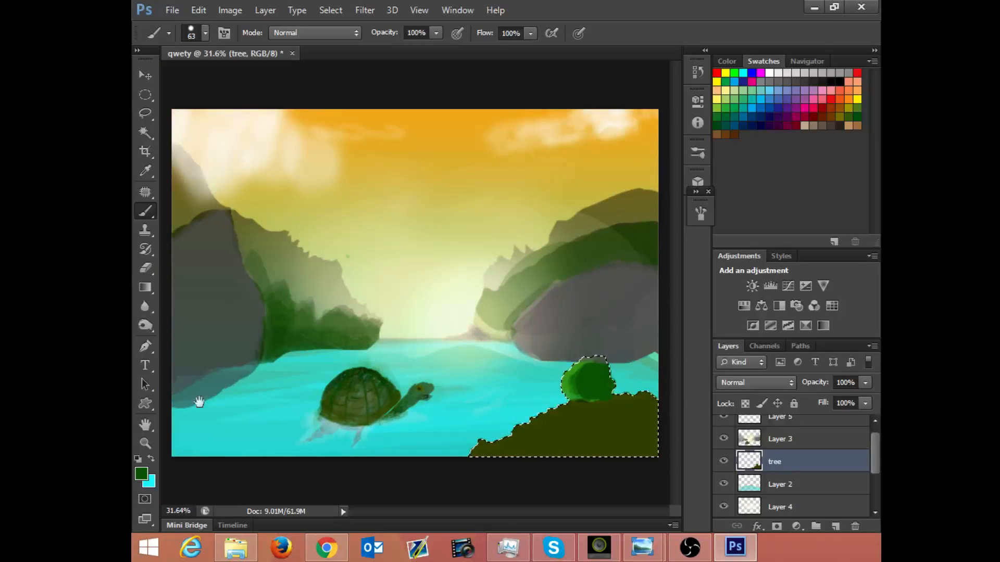
drag(276, 374, 433, 326)
drag(308, 361, 506, 311)
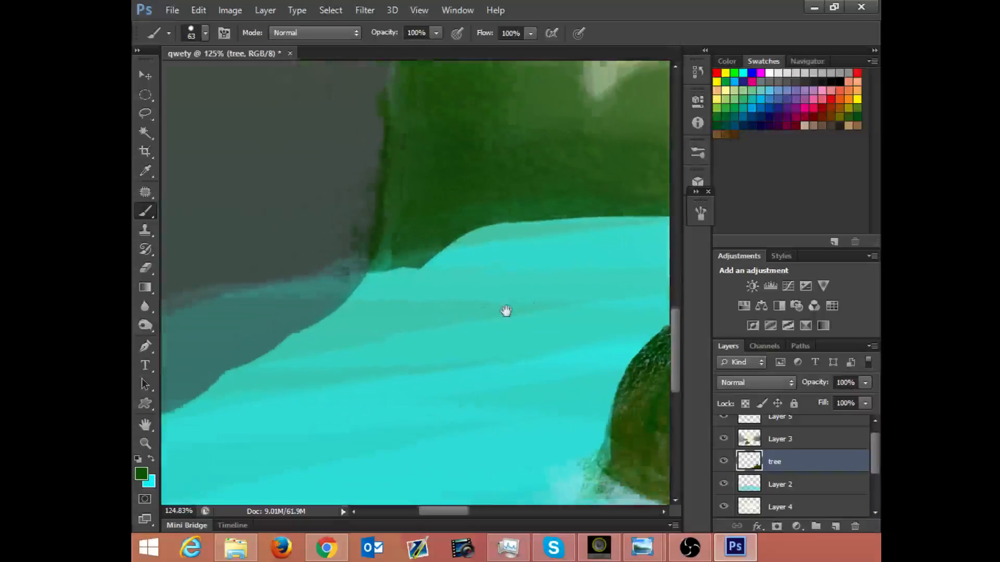
scroll(506, 311, down, 10)
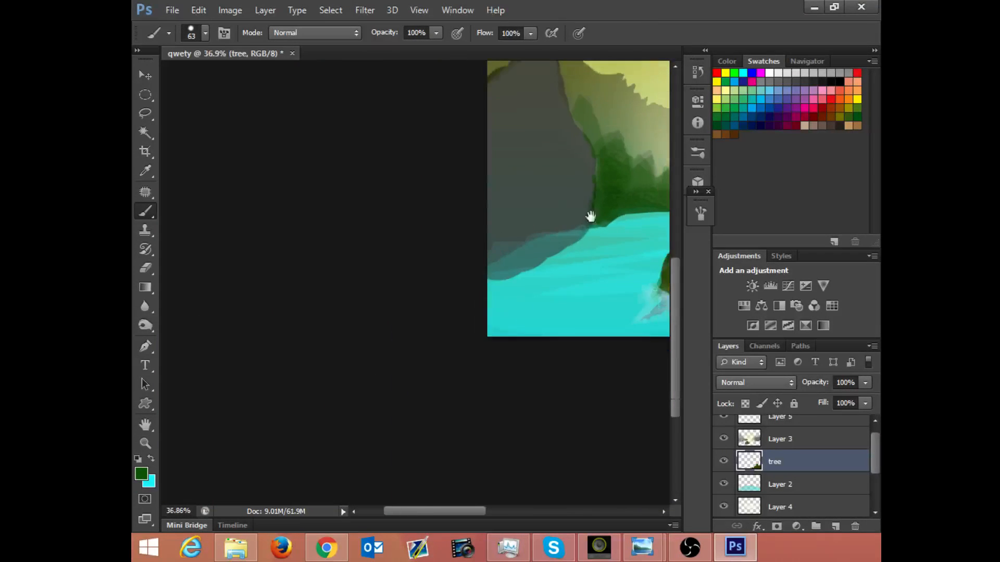
mouse_move(590, 217)
mouse_down()
mouse_move(413, 279)
mouse_move(446, 290)
mouse_move(361, 330)
mouse_move(436, 346)
mouse_up()
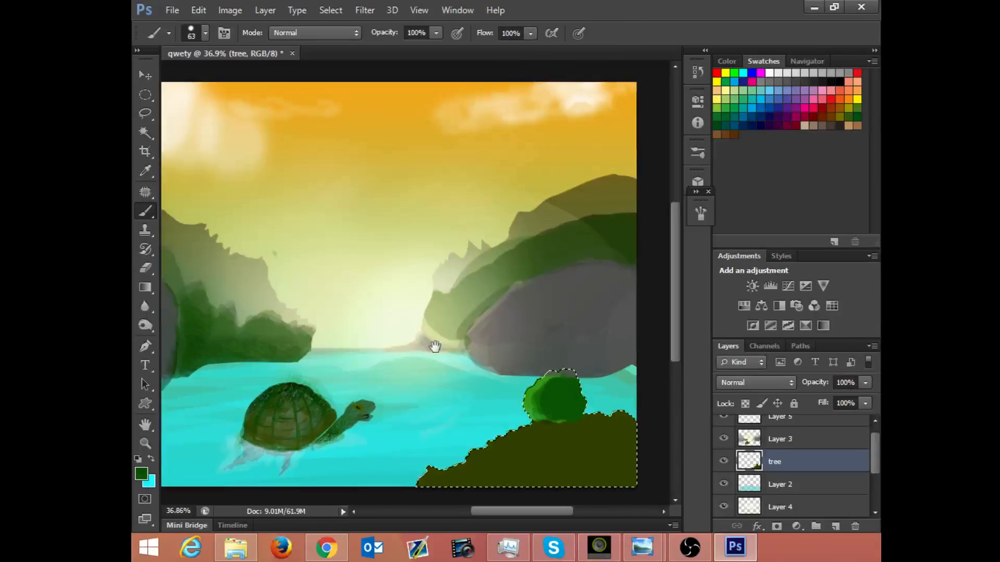
click(791, 440)
key(ctrl+d)
key(ctrl+shift+alt+n)
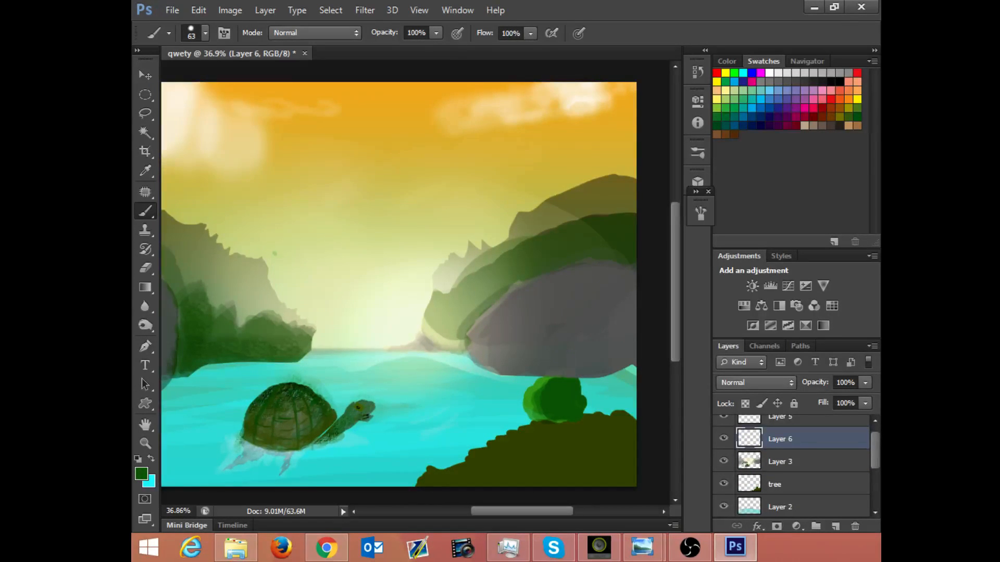
key(ctrl+t)
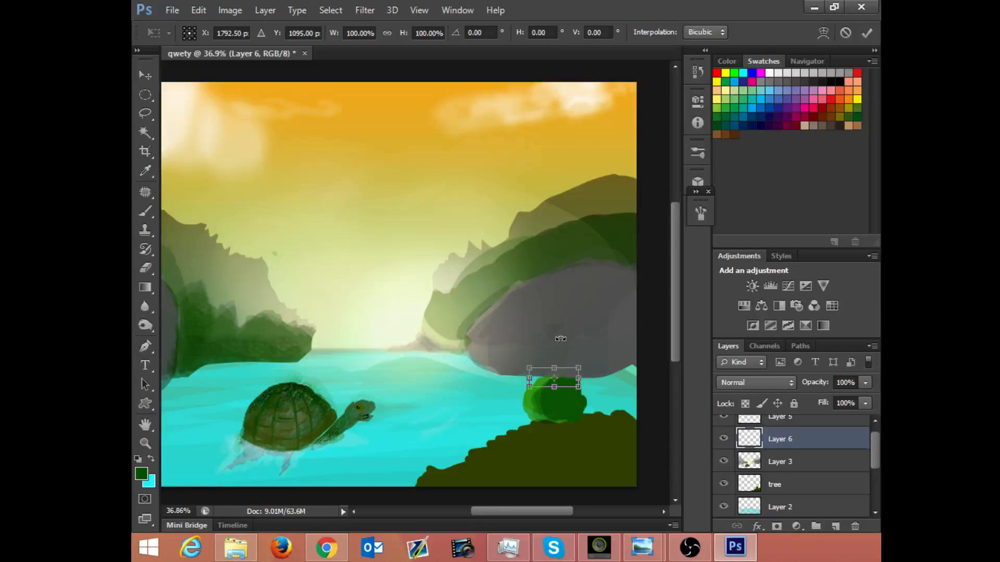
drag(569, 379, 385, 290)
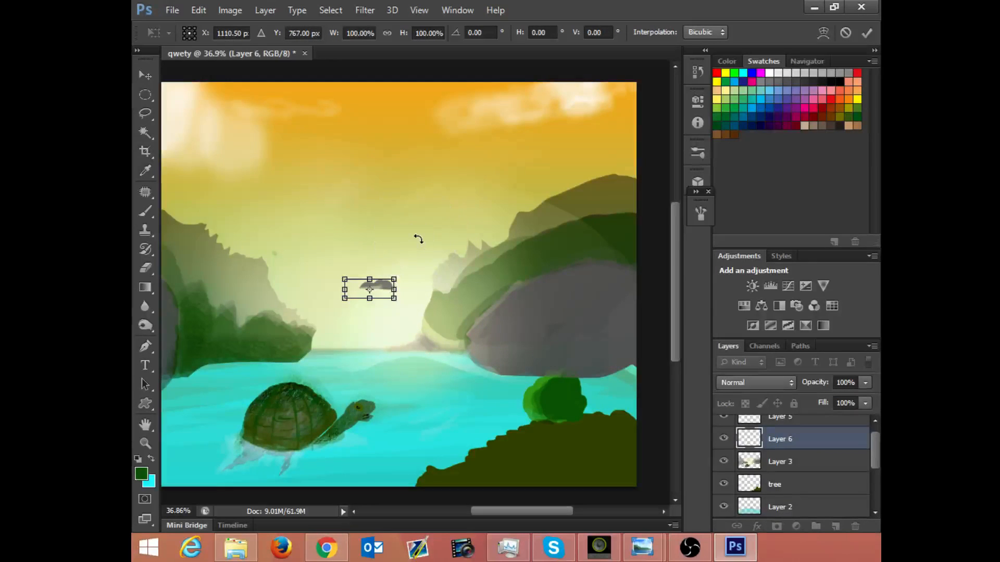
key(ctrl+z)
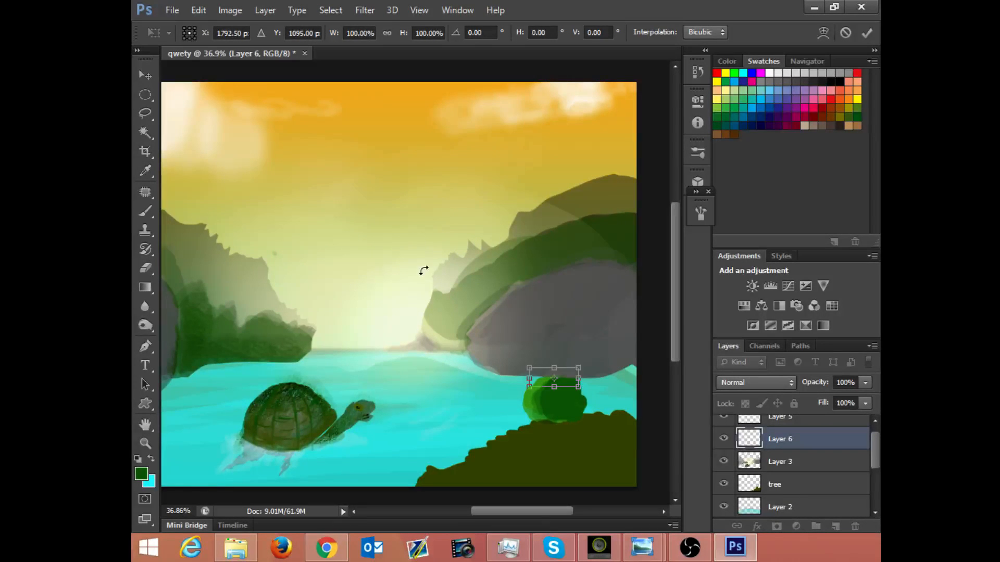
key(Return)
key(b)
key(ctrl+e)
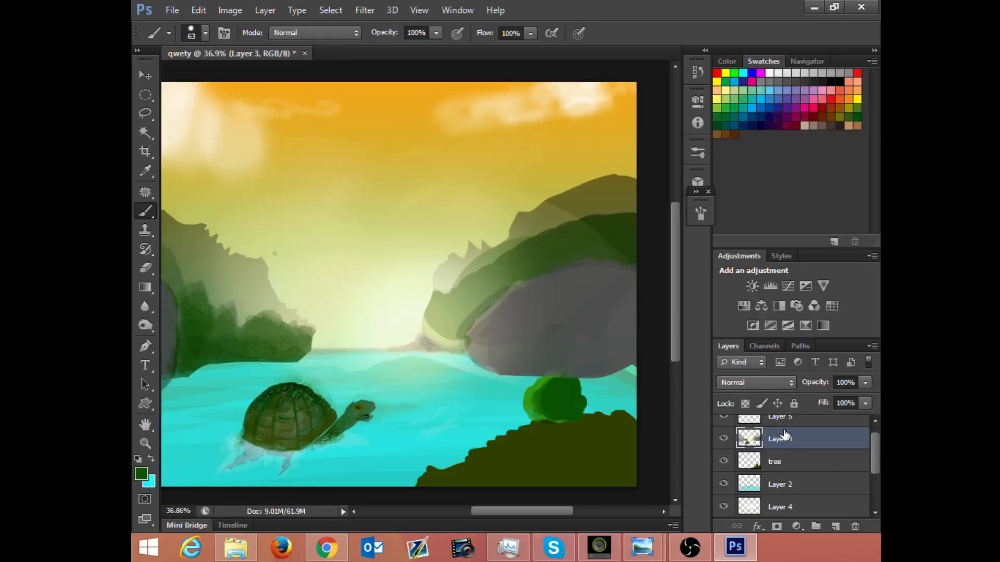
Step: Duplicate Layer 3 and flip the copy vertically as a water reflection, stretched to -118.22% height and aligned near the horizon
key(ctrl+j)
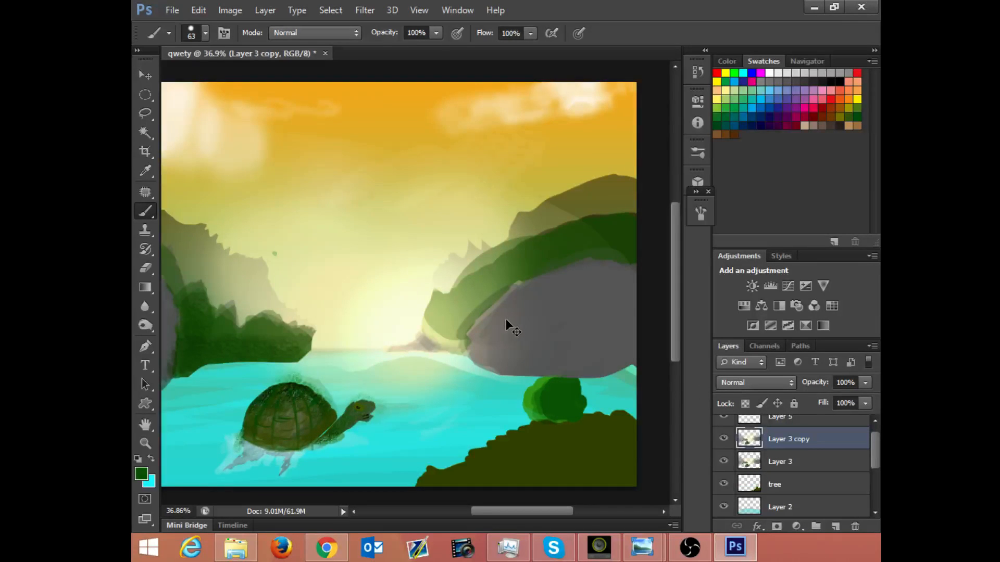
key(ctrl+t)
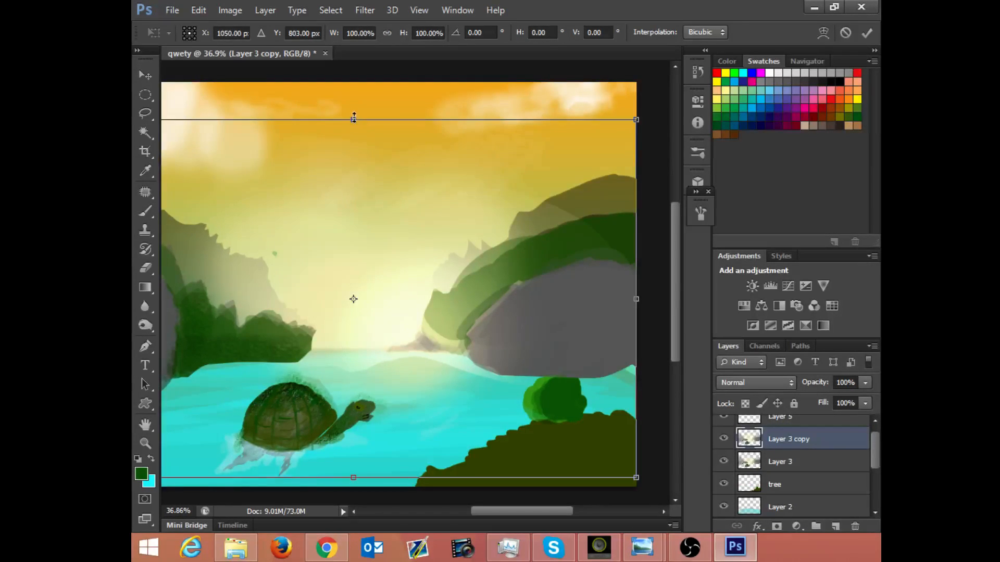
drag(360, 119, 373, 518)
drag(385, 474, 353, 463)
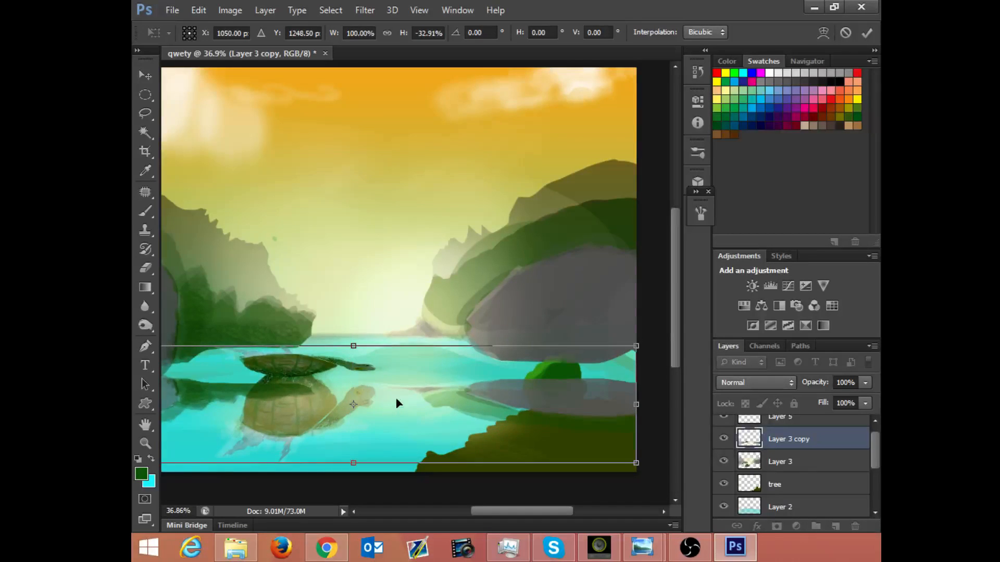
drag(397, 405, 396, 375)
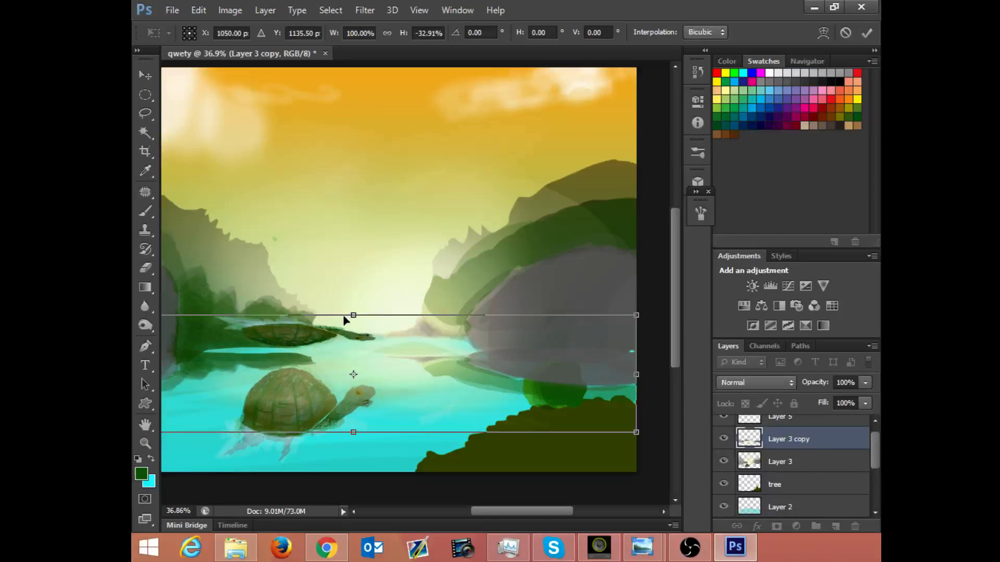
drag(500, 321, 467, 323)
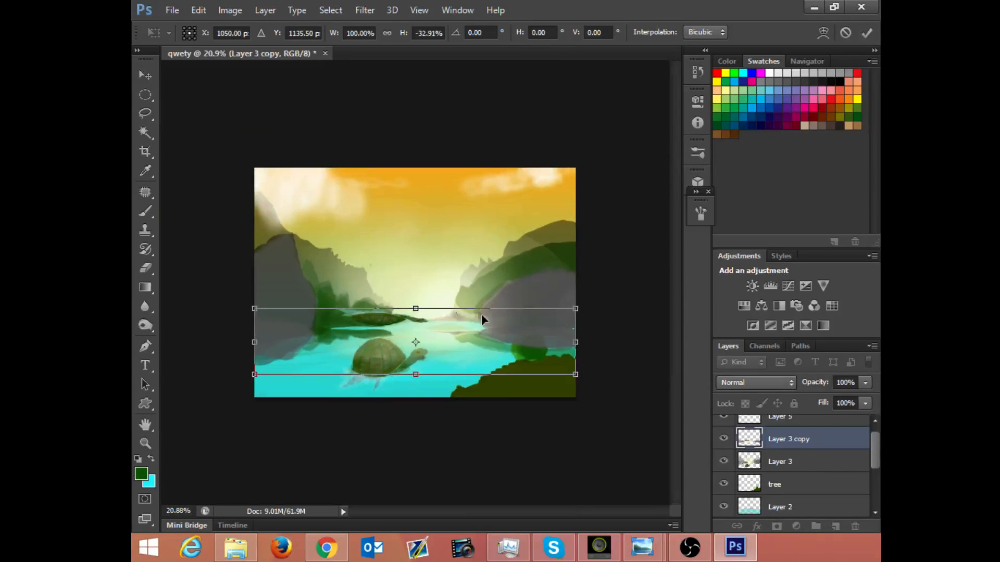
drag(411, 376, 410, 547)
drag(440, 386, 442, 319)
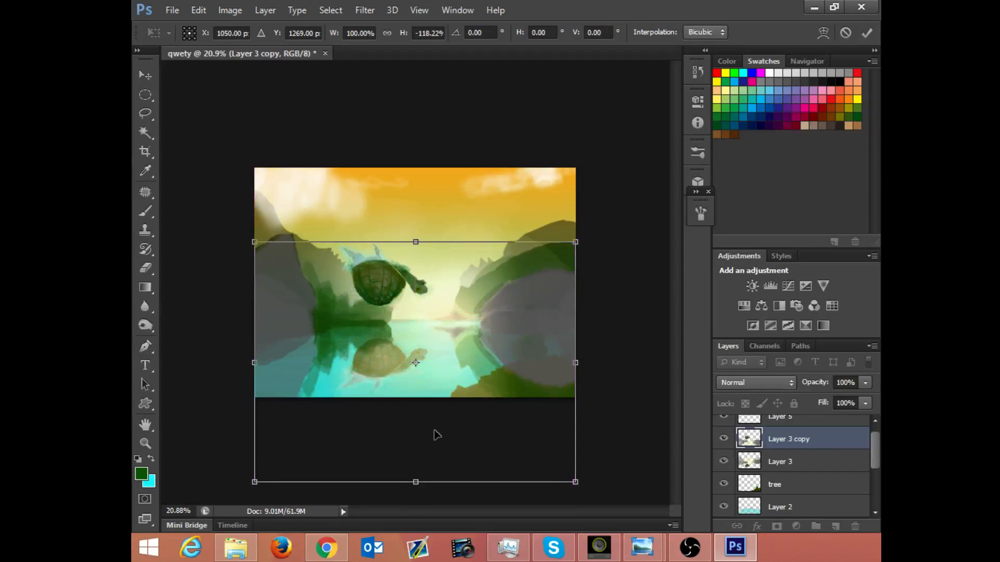
Step: Lower the reflection layer's opacity to 27% and flare its lower corners outward into a wide trapezoid at about 178% width
click(865, 384)
drag(852, 399, 812, 396)
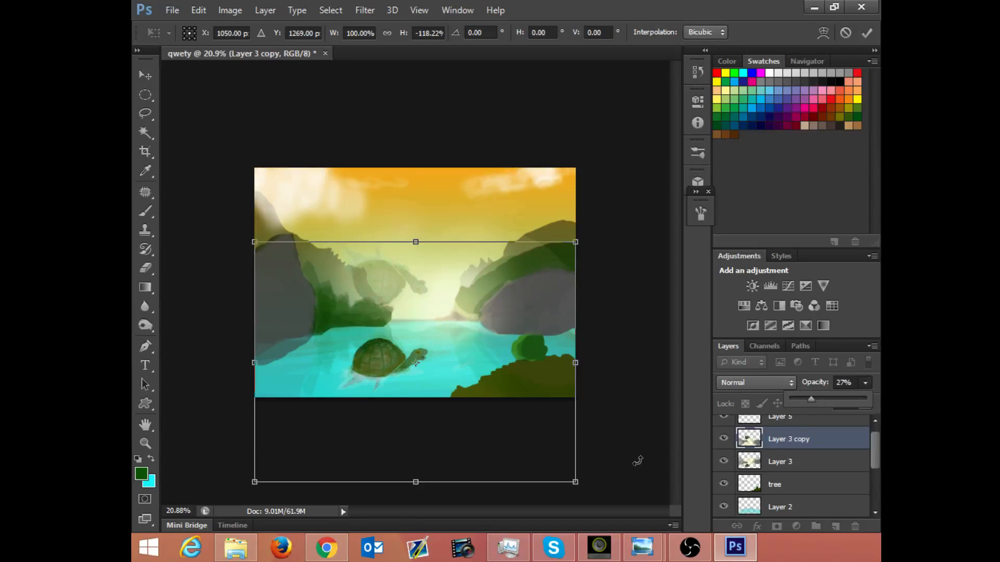
drag(584, 485, 493, 451)
key(ctrl+z)
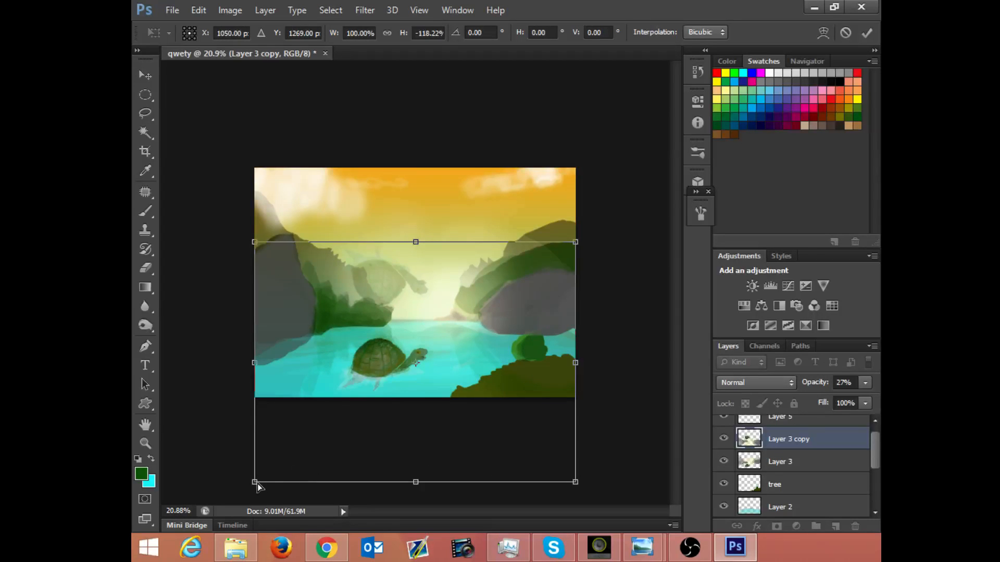
drag(258, 485, 312, 481)
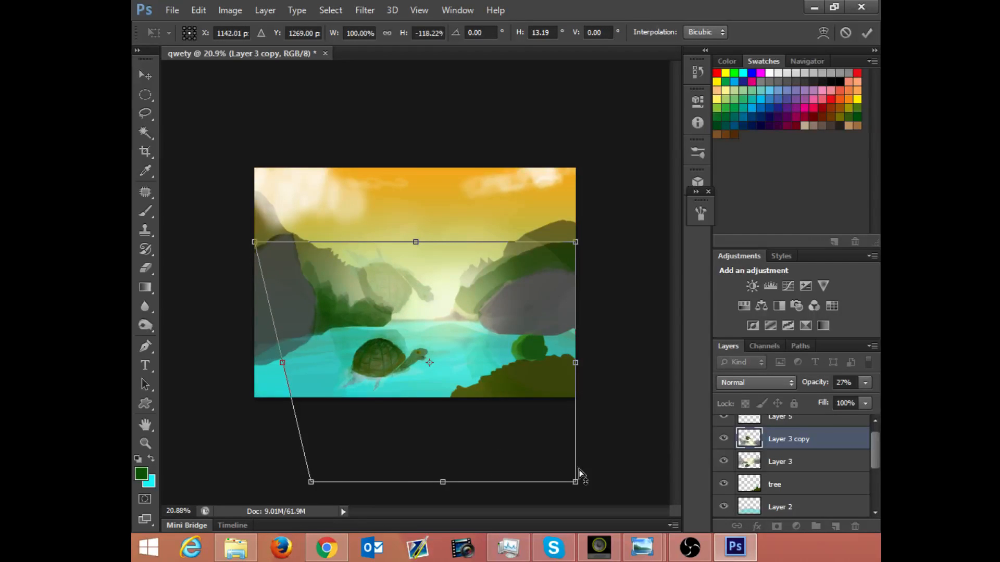
drag(576, 482, 698, 455)
drag(310, 482, 152, 451)
drag(436, 329, 437, 361)
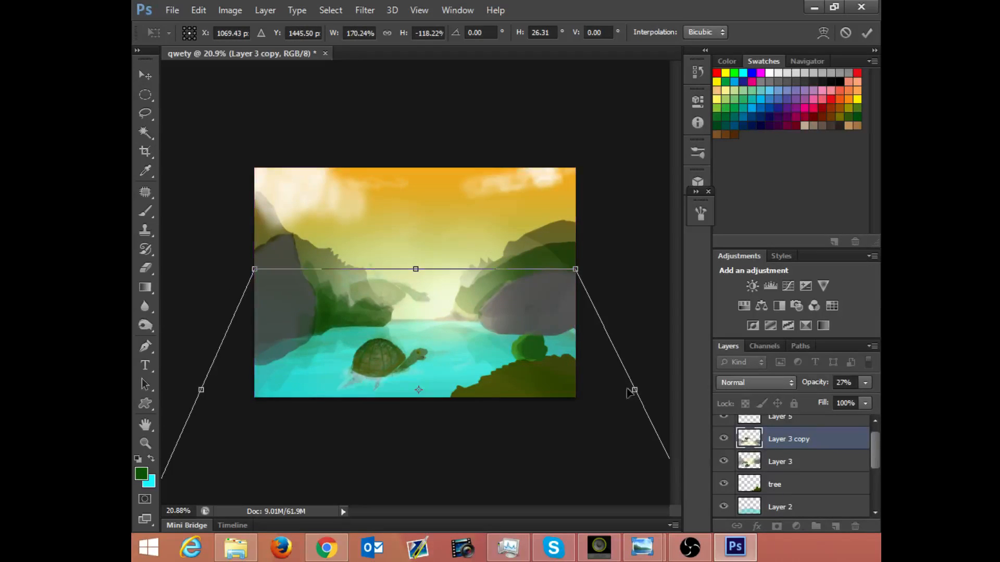
drag(637, 392, 655, 391)
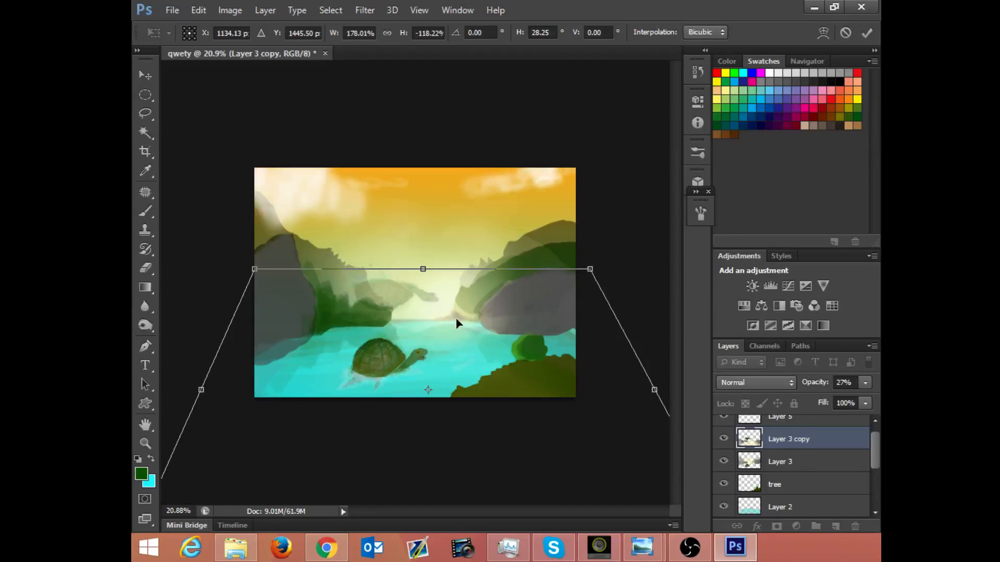
key(Return)
Step: Try to clear the faint flipped turtle from Layer 3 copy with an elliptical selection reaching below the horizon, and undo it
key(m)
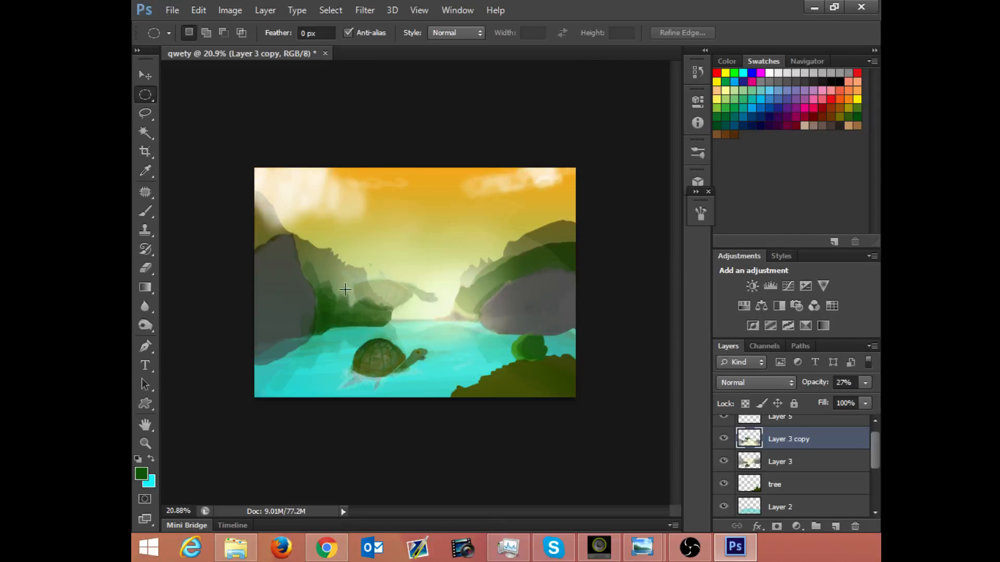
drag(323, 245, 465, 338)
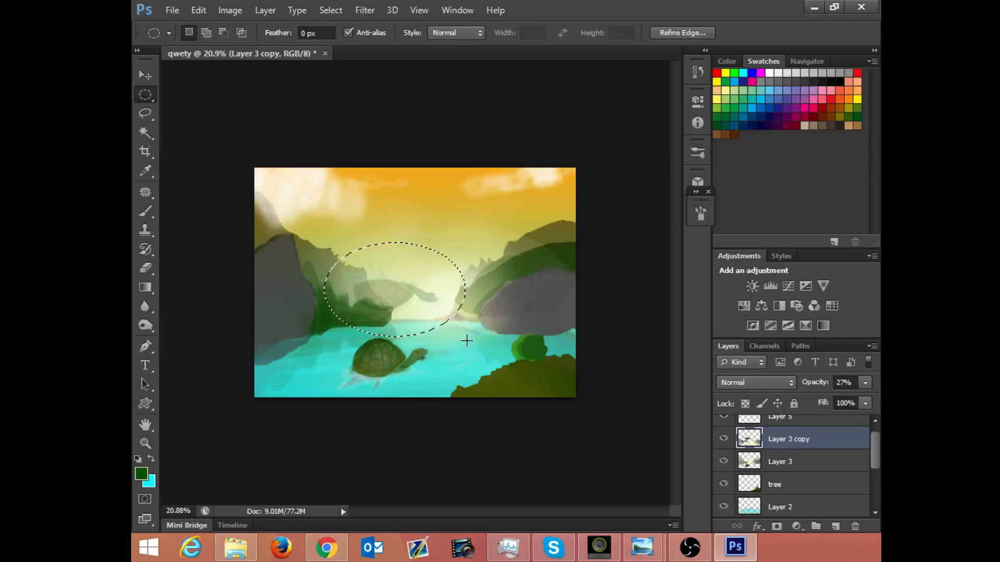
key(Delete)
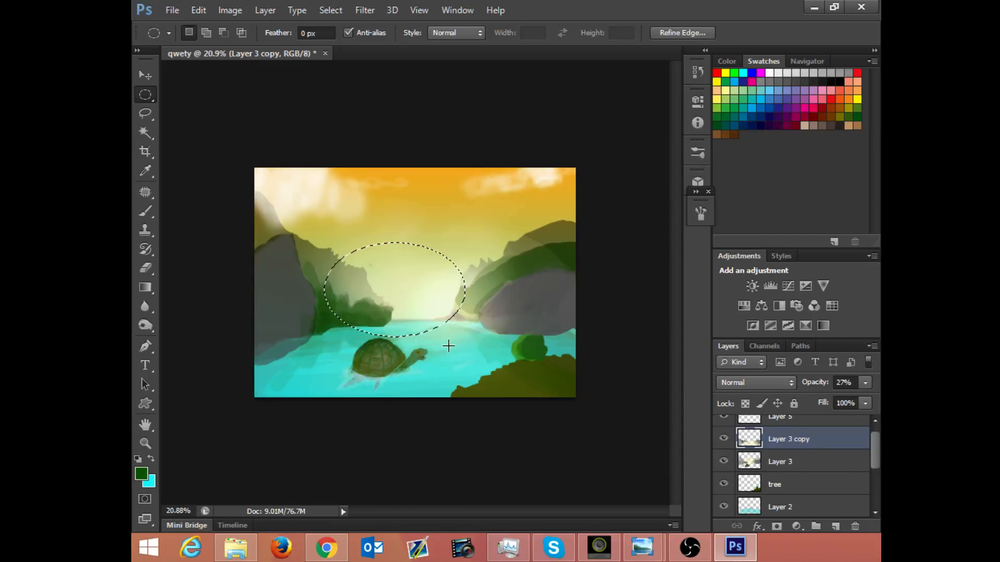
key(ctrl+d)
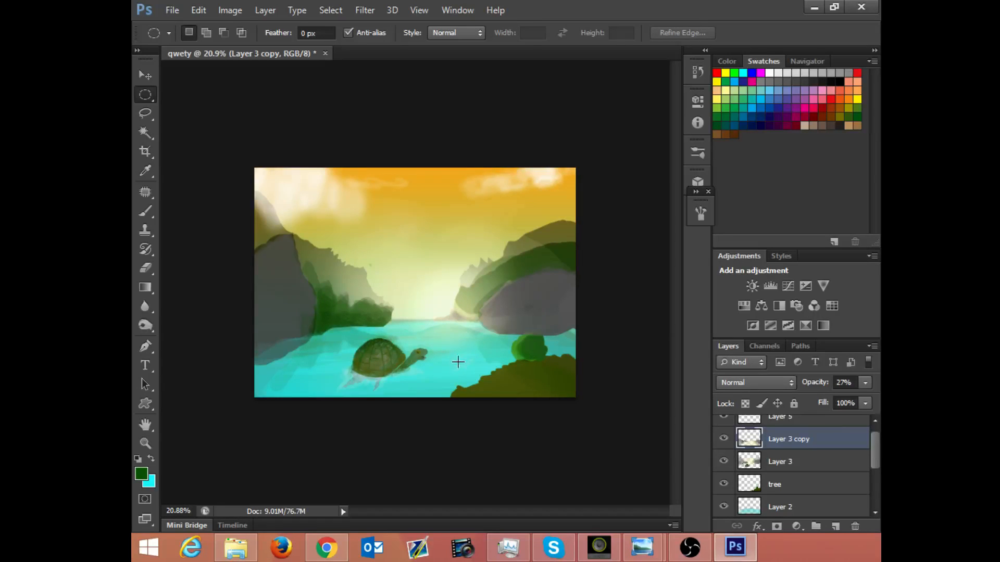
key(ctrl+alt+z)
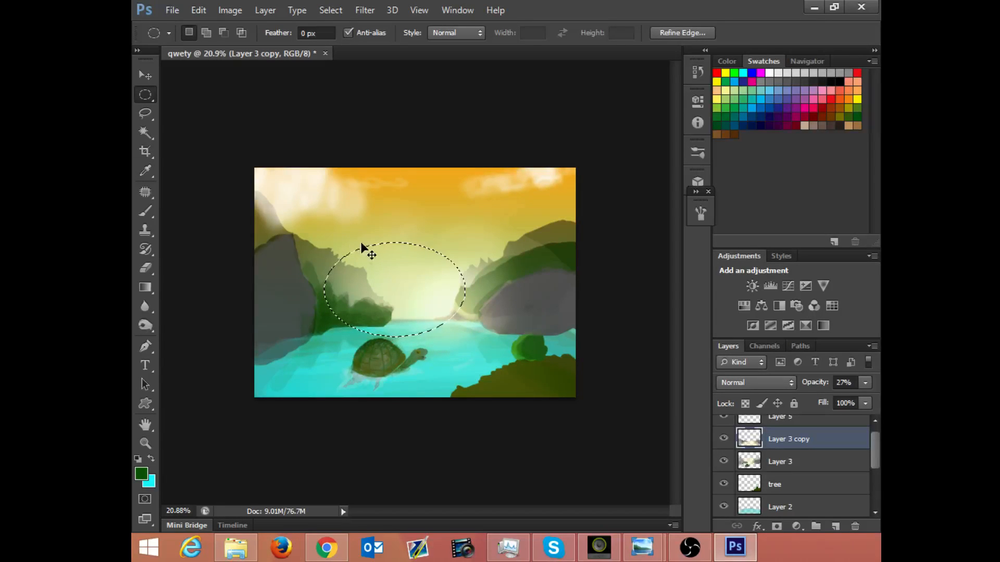
key(ctrl+alt+z)
Step: Try a smaller elliptical deletion above the horizon plus the leftover spot beside it, and step back to before the deletion
drag(326, 229, 447, 313)
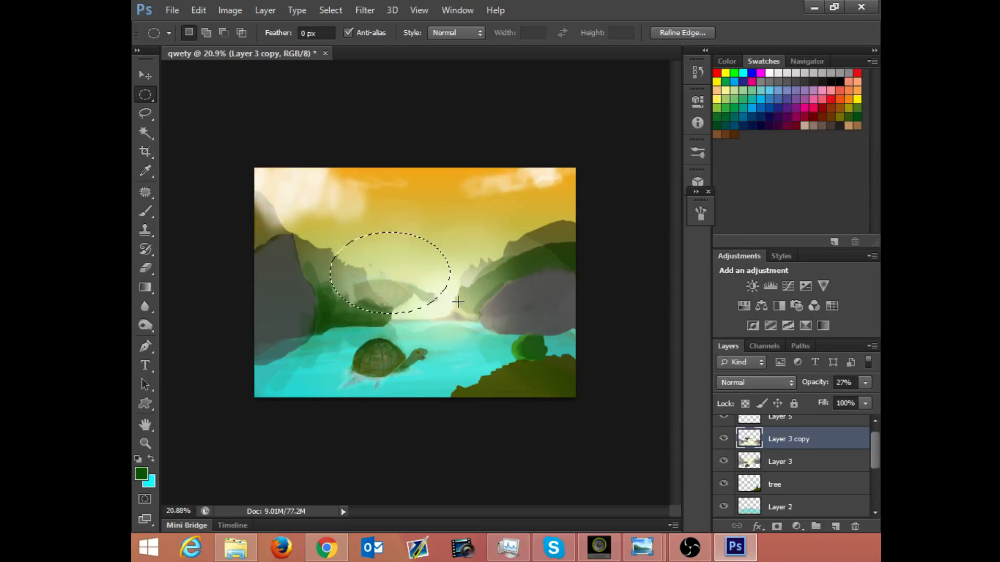
click(442, 302)
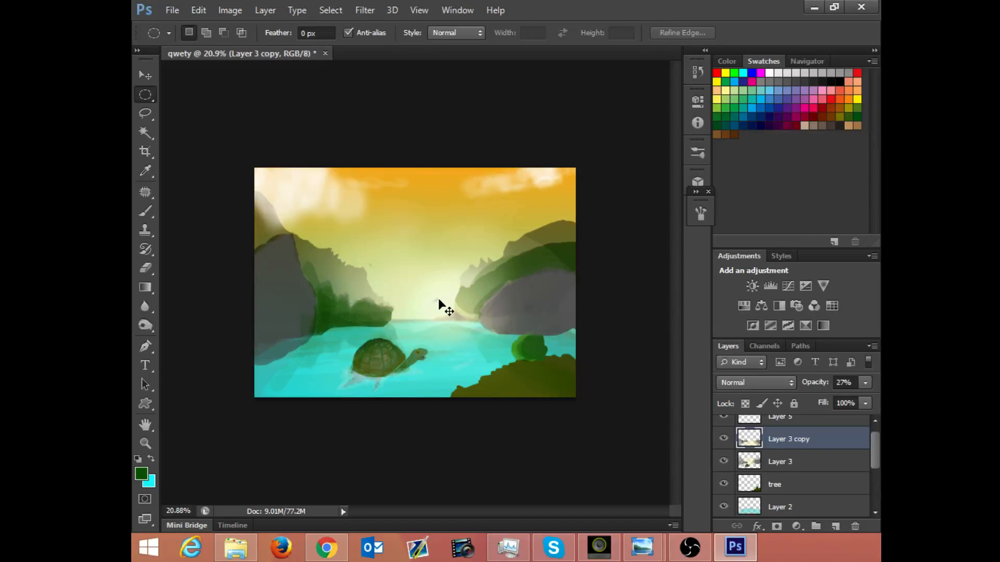
drag(426, 297, 449, 310)
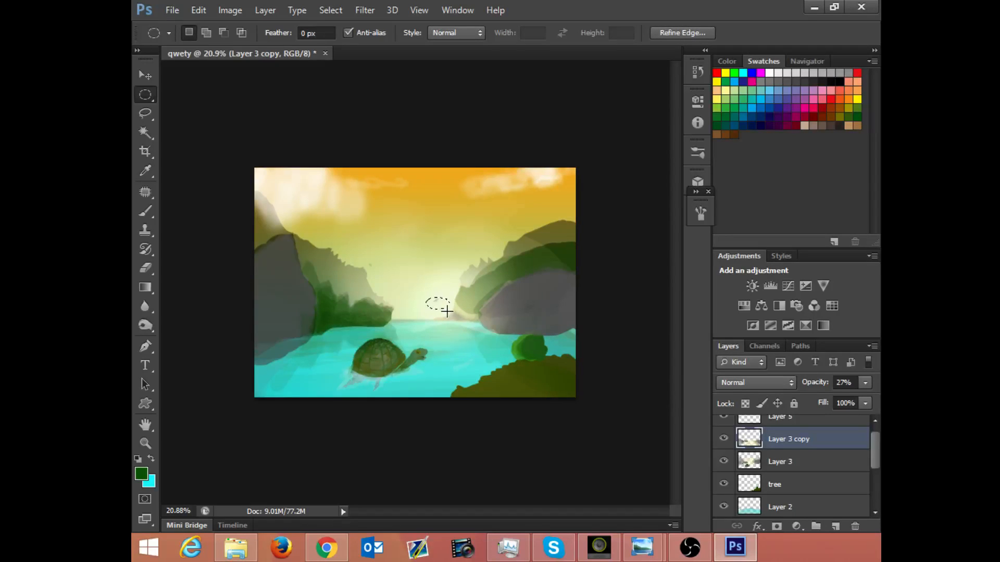
click(442, 312)
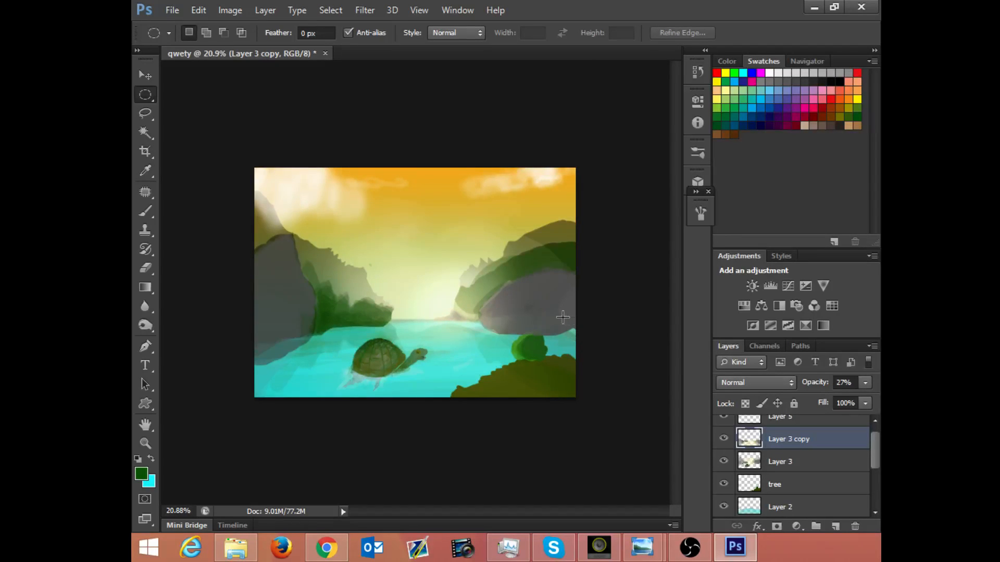
drag(417, 291, 416, 291)
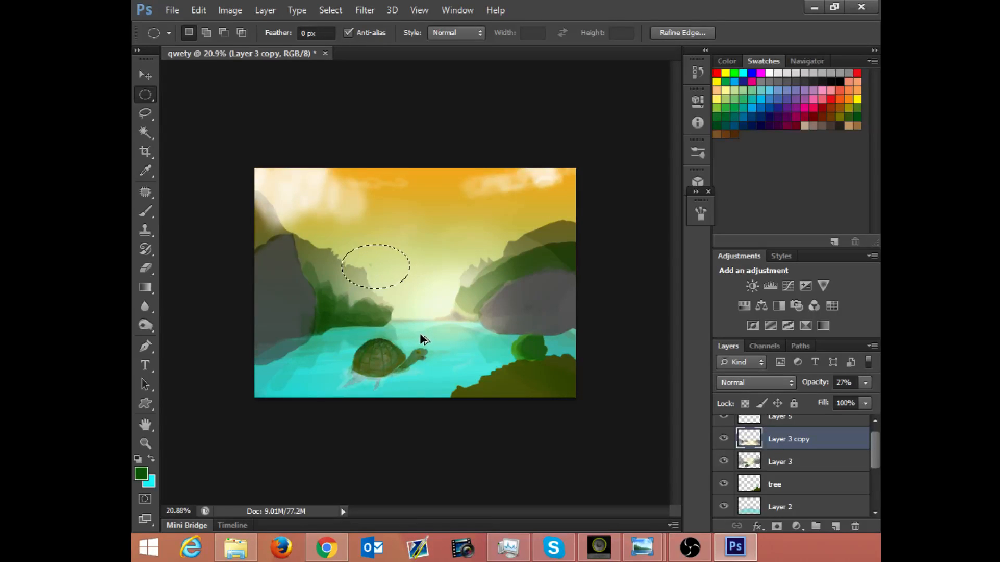
key(ctrl+alt+z)
key(ctrl+alt+z)
key(ctrl+alt+z)
key(ctrl+alt+z)
key(ctrl+shift+z)
key(ctrl+shift+z)
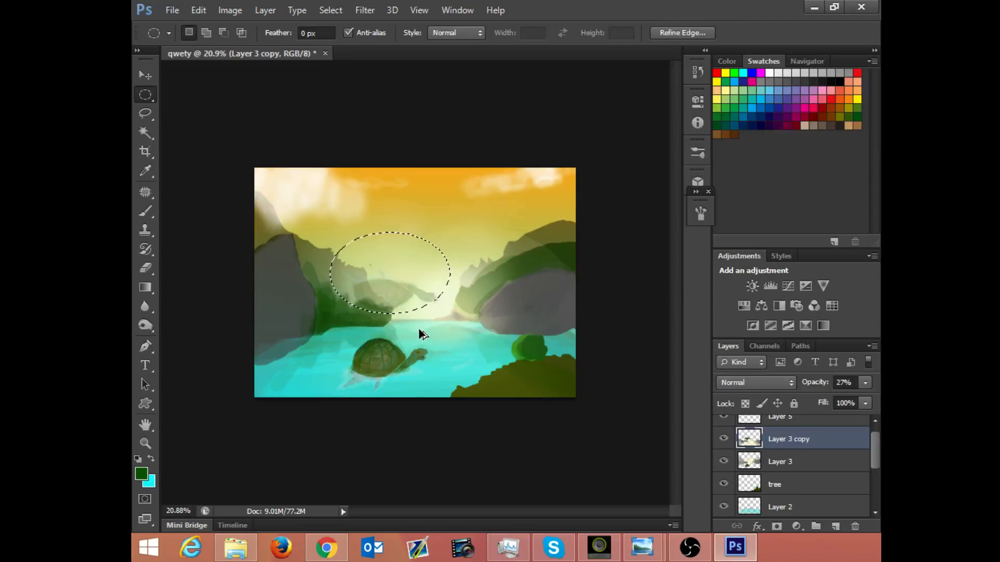
Step: Delete the faint flipped turtle from Layer 3 copy using a larger elliptical selection that stays above the water, and deselect
drag(306, 211, 462, 315)
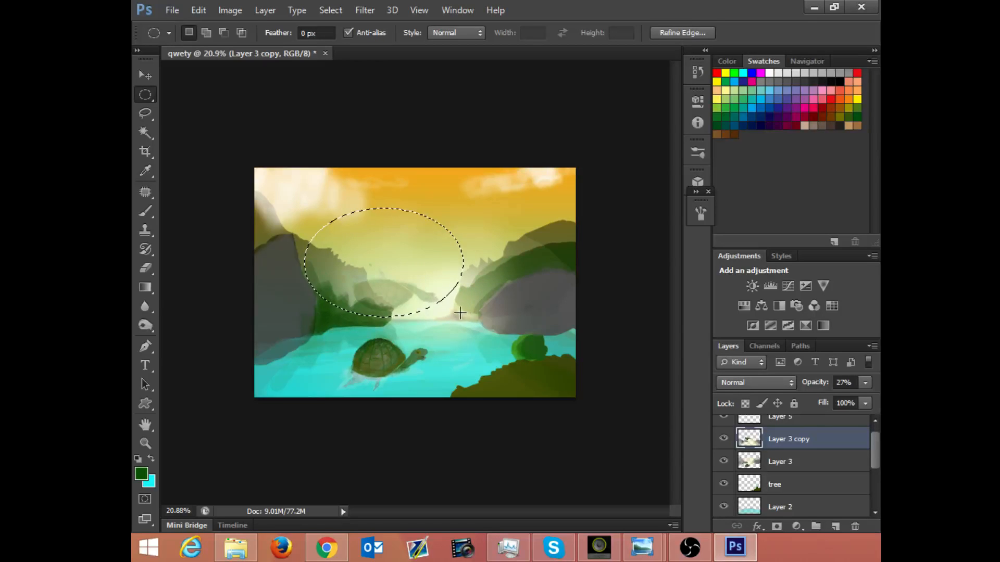
click(431, 320)
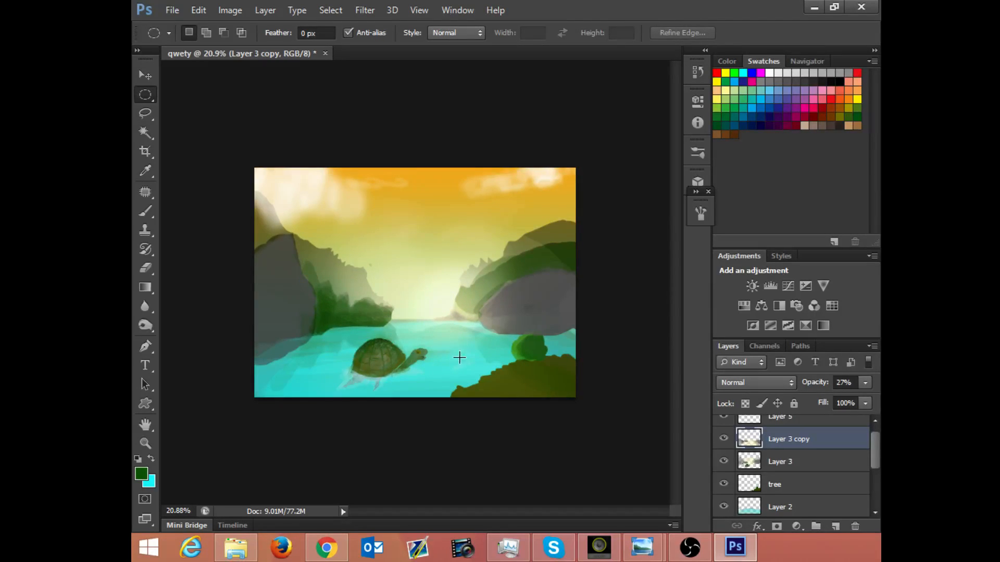
Step: Move the tree layer above Layer 3 copy so the bush and riverbank sit in front of the reflection
drag(460, 358, 489, 335)
drag(565, 414, 495, 299)
drag(532, 306, 507, 347)
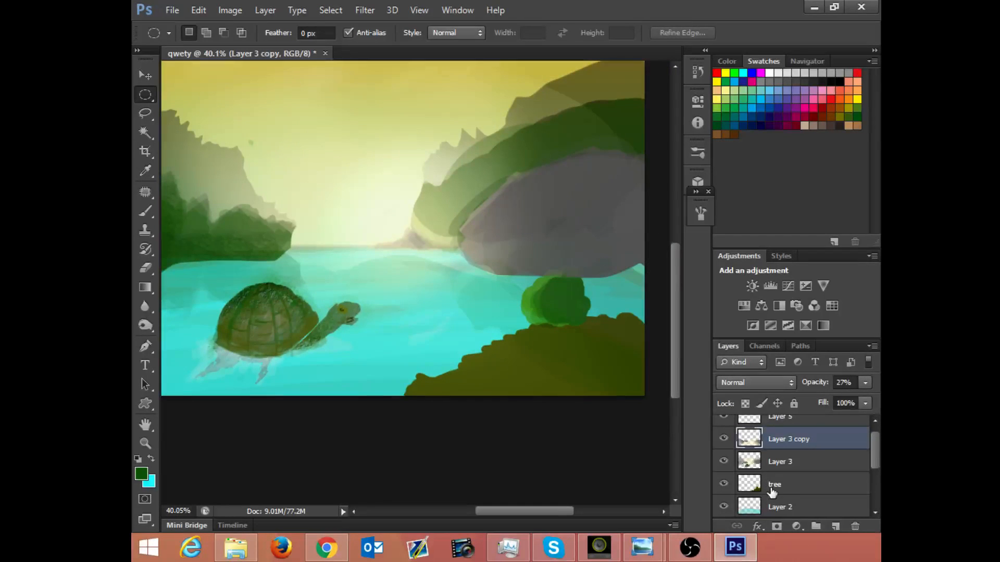
drag(774, 488, 776, 437)
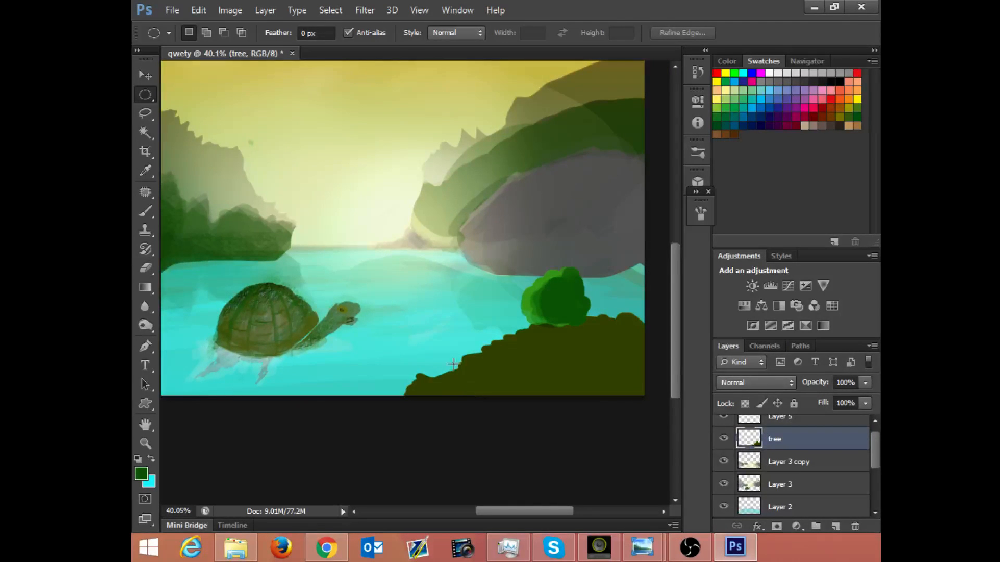
drag(463, 299, 441, 321)
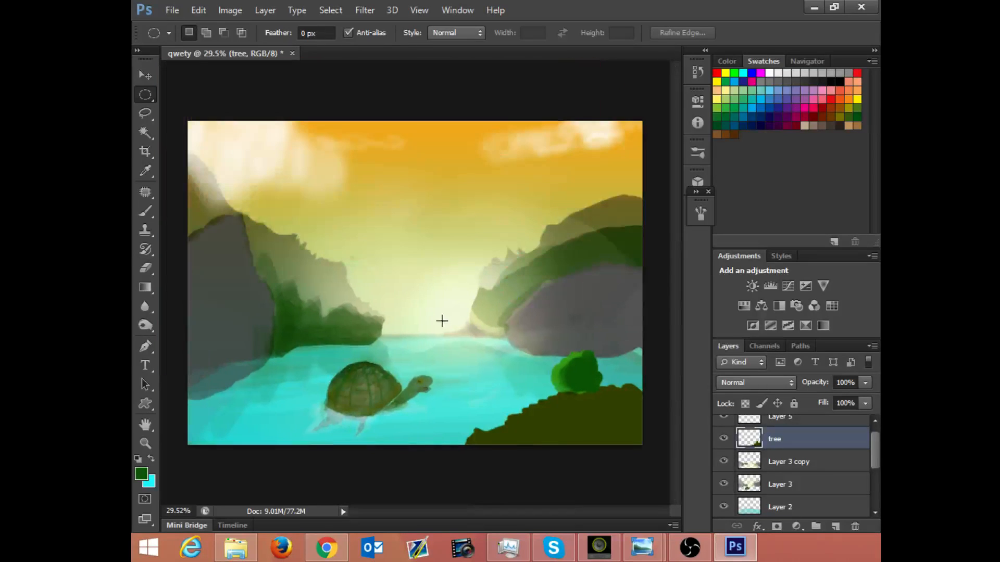
Step: Erase the reflection overlay covering the turtle on Layer 3 copy with the Eraser at 62% opacity
click(777, 480)
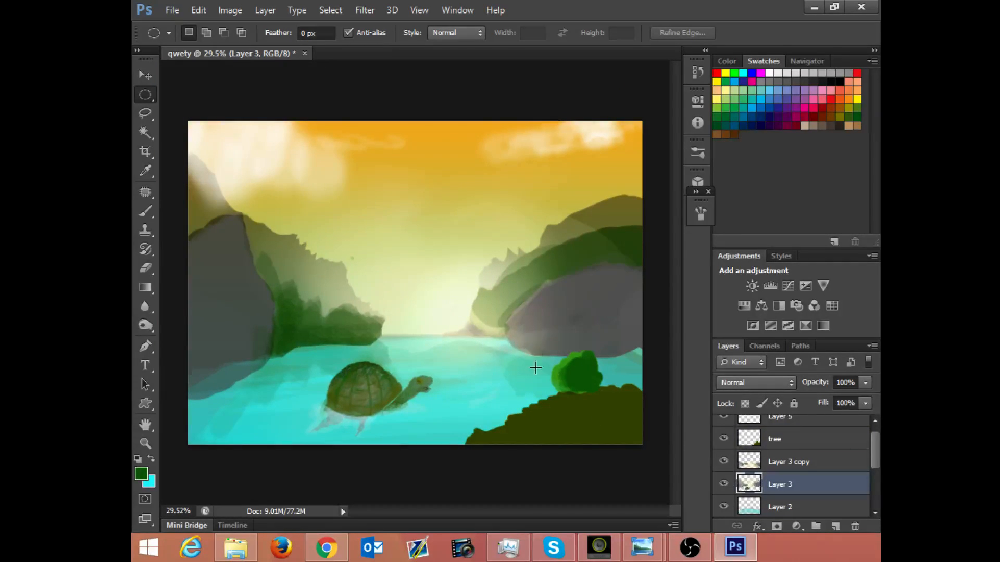
key(e)
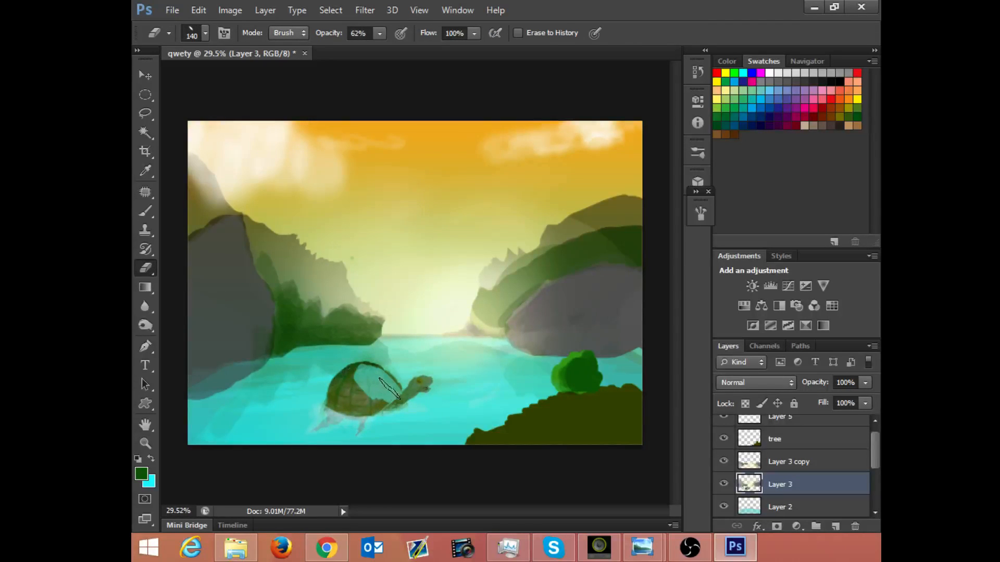
click(770, 459)
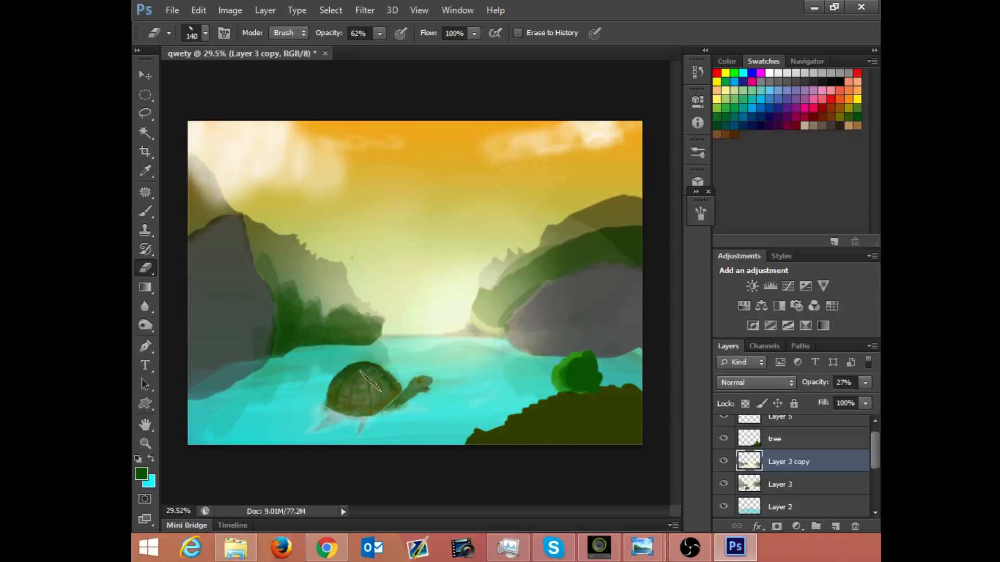
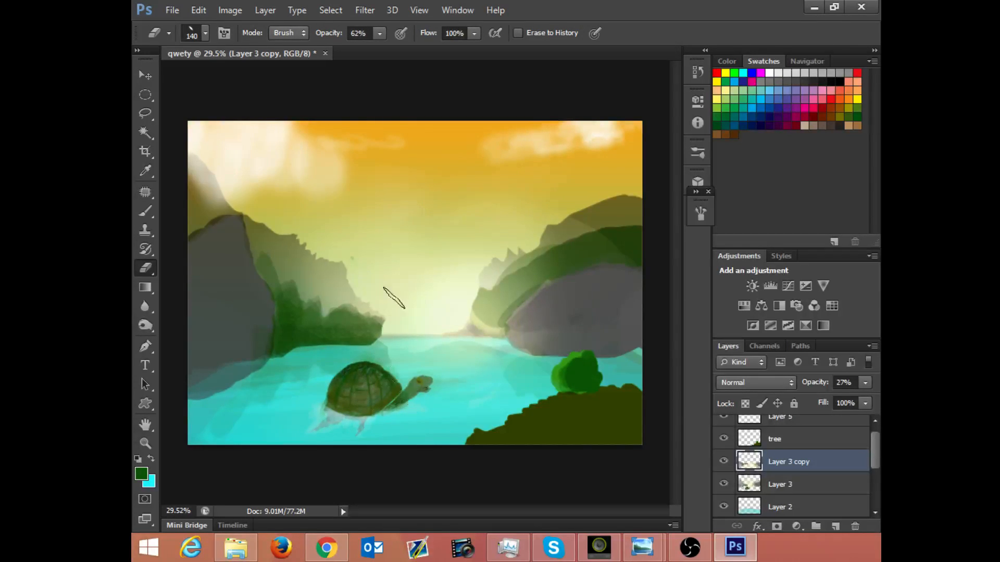
Step: Make the tree layer active for close-up work on the foreground bush
key(ctrl+minus)
click(784, 446)
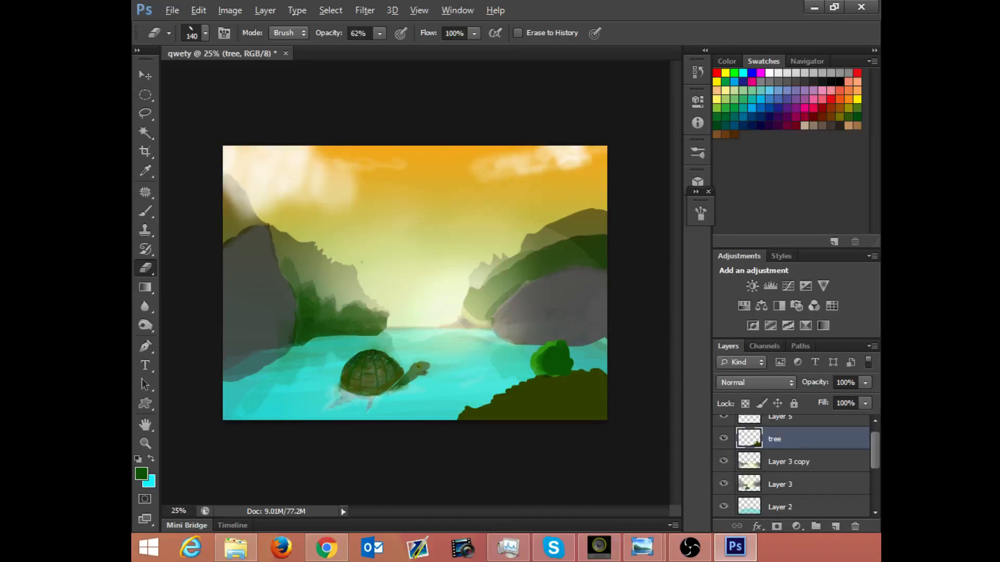
scroll(492, 329, up, 3)
scroll(564, 352, down, 3)
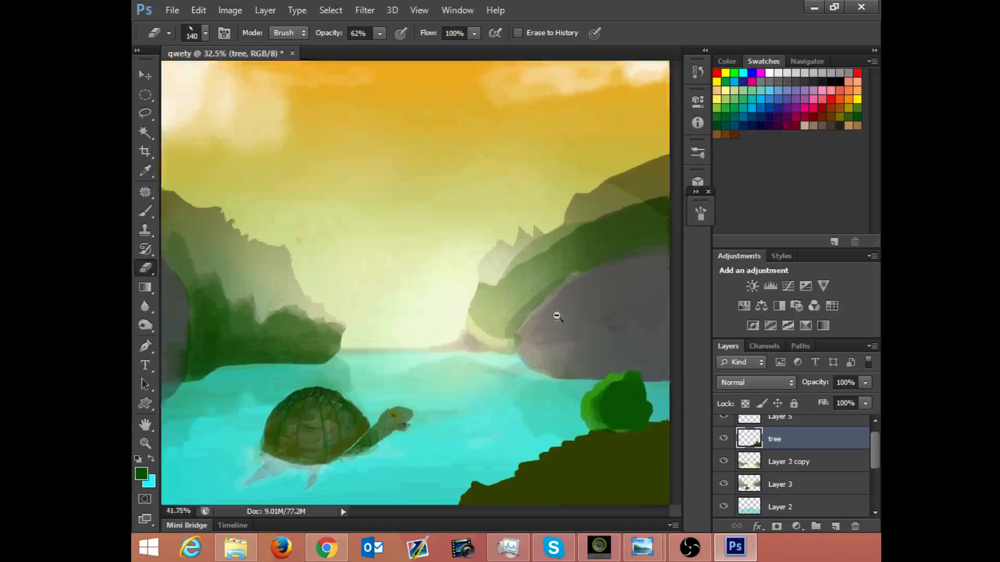
drag(557, 317, 591, 339)
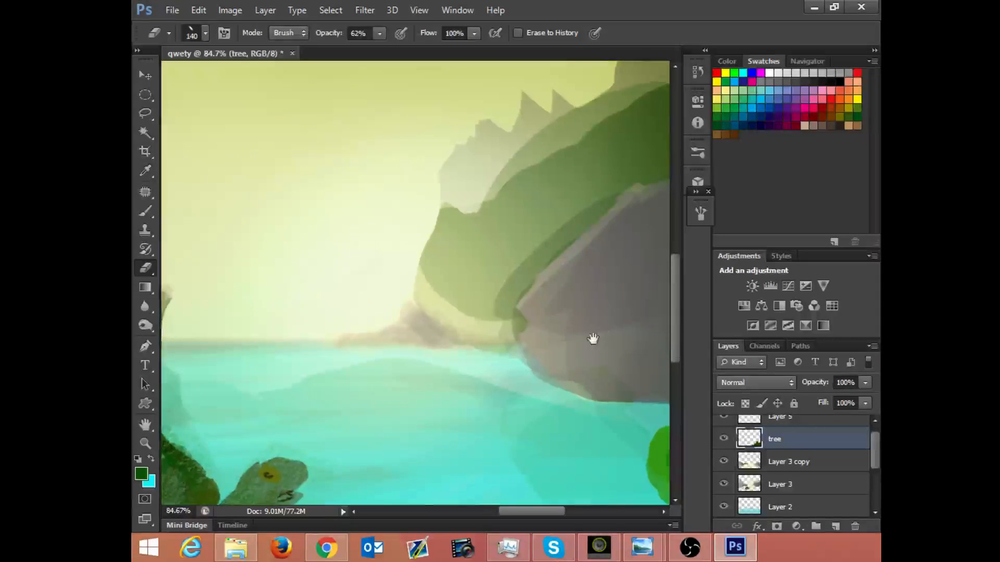
drag(644, 400, 424, 240)
Step: Try an Eraser stroke across the dark part of the bush and undo it
drag(503, 299, 539, 344)
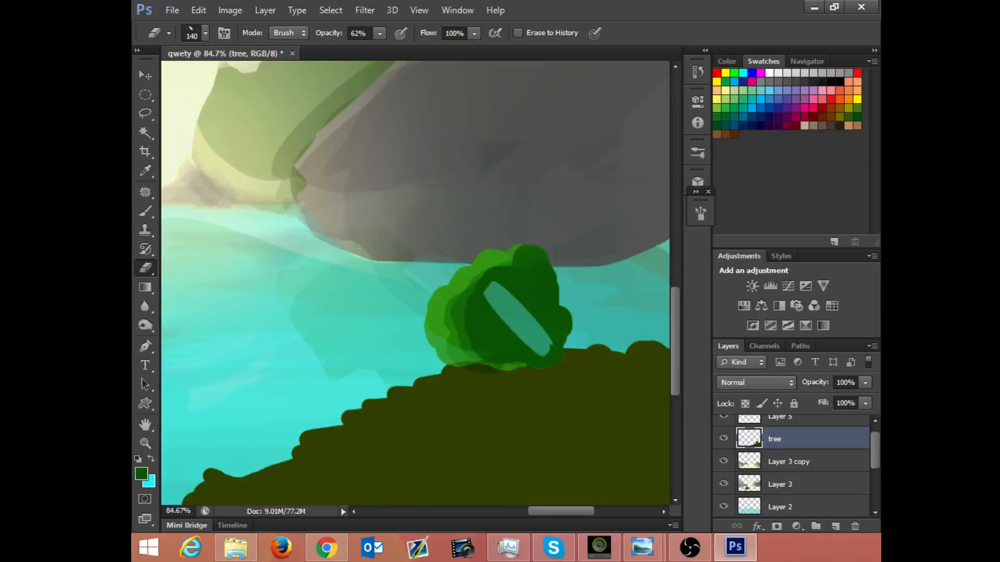
key(ctrl+z)
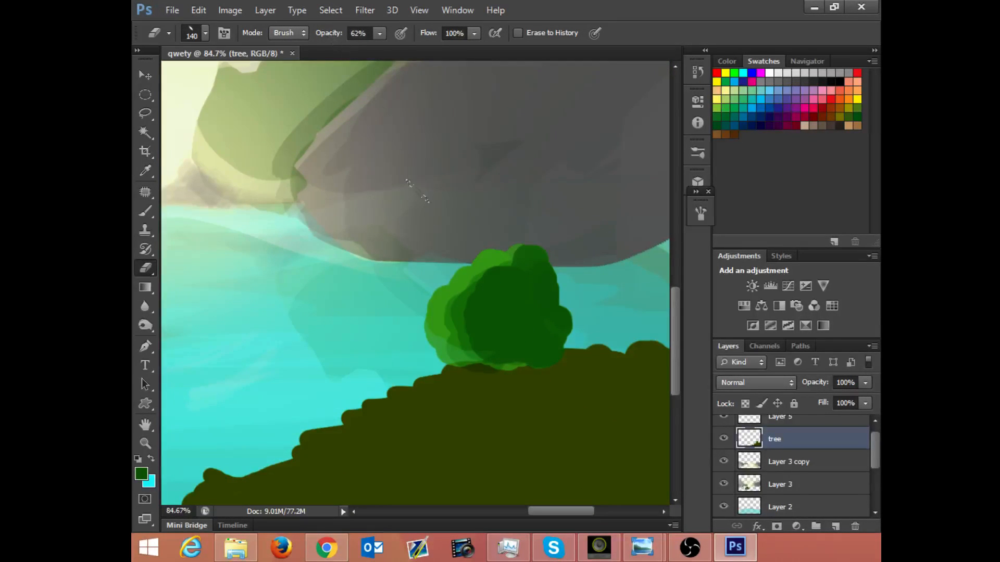
Step: Switch to the Brush with a hard round 63 px tip and load the tree layer's outline as a selection
key(b)
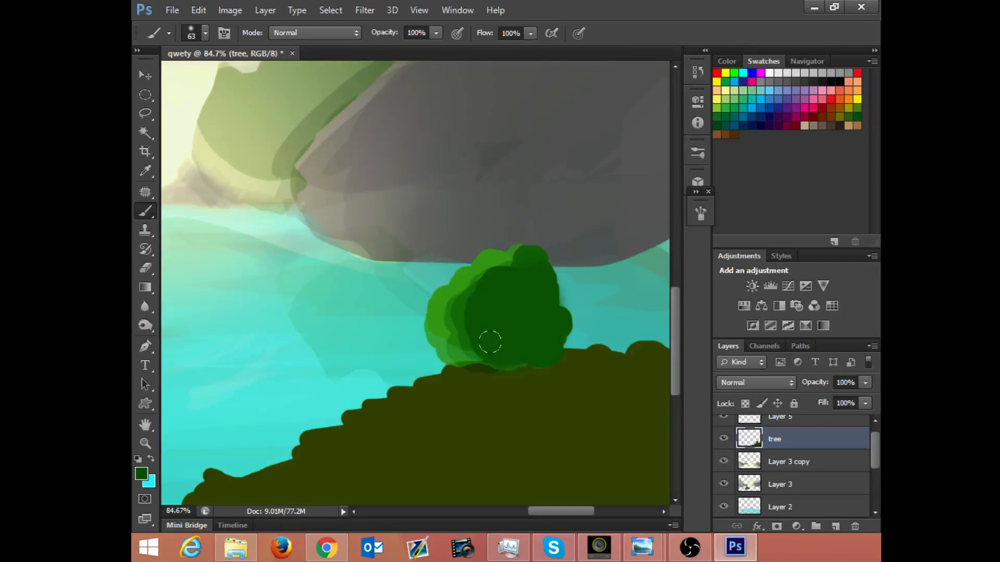
right_click(465, 327)
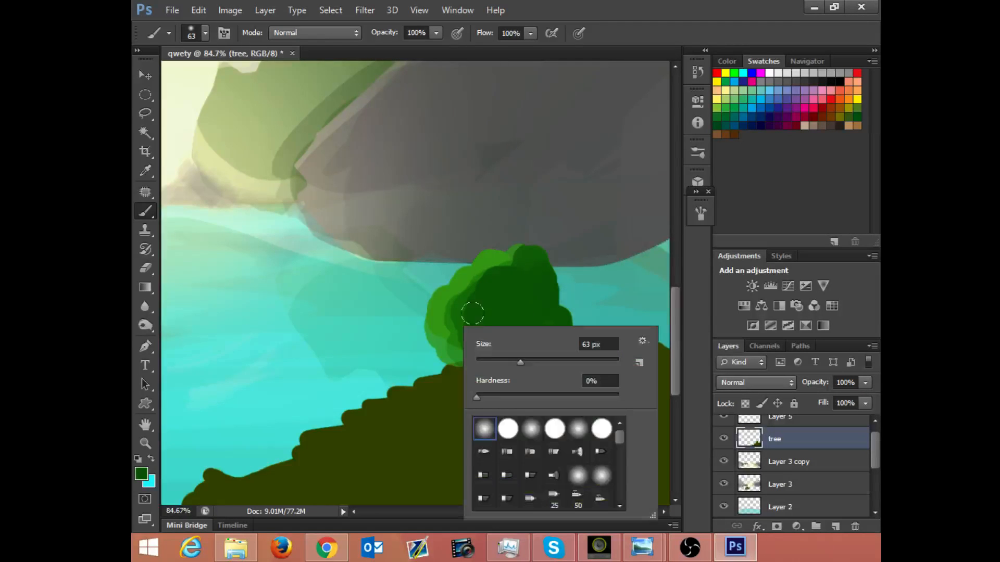
click(522, 437)
key(Return)
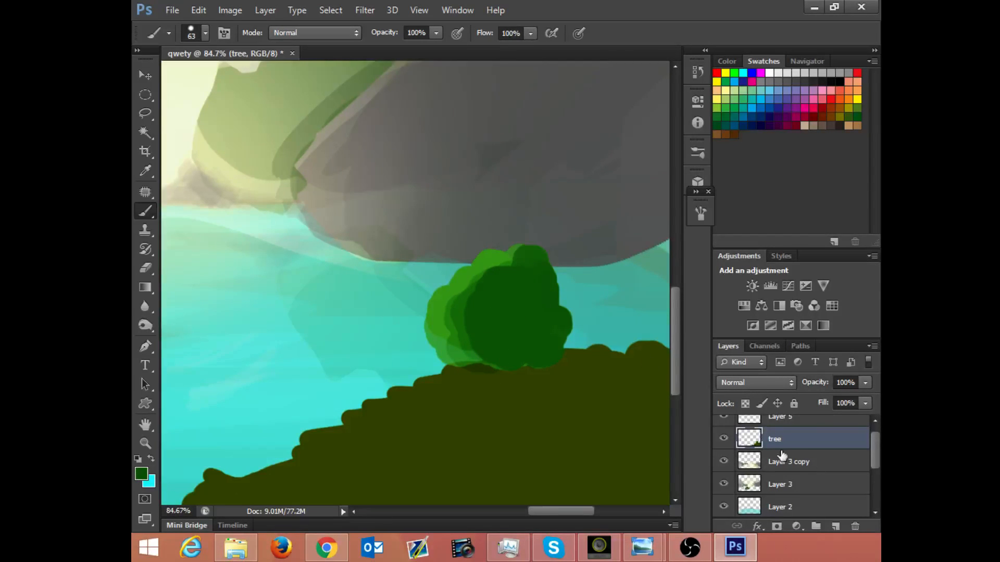
drag(761, 441, 759, 427)
ctrl+click(749, 439)
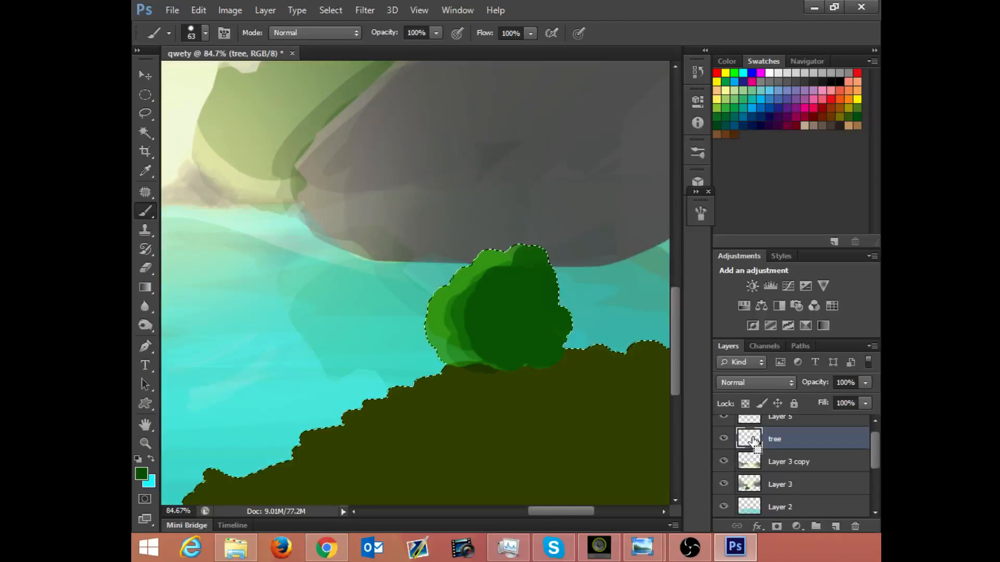
Step: Set the brush to a soft round 28 px tip with Screen blending mode and 54% opacity
right_click(450, 294)
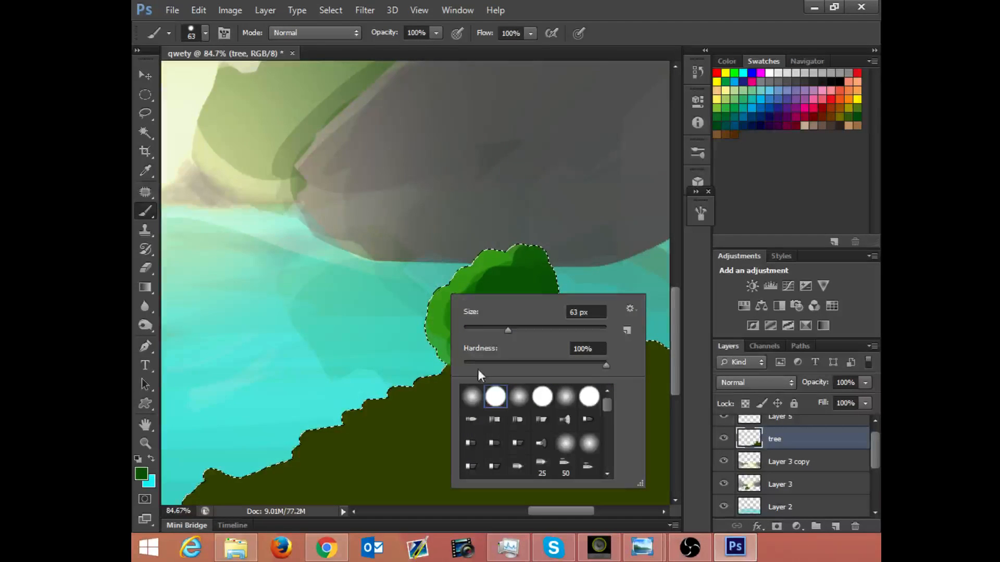
click(472, 397)
click(485, 331)
drag(486, 331, 483, 331)
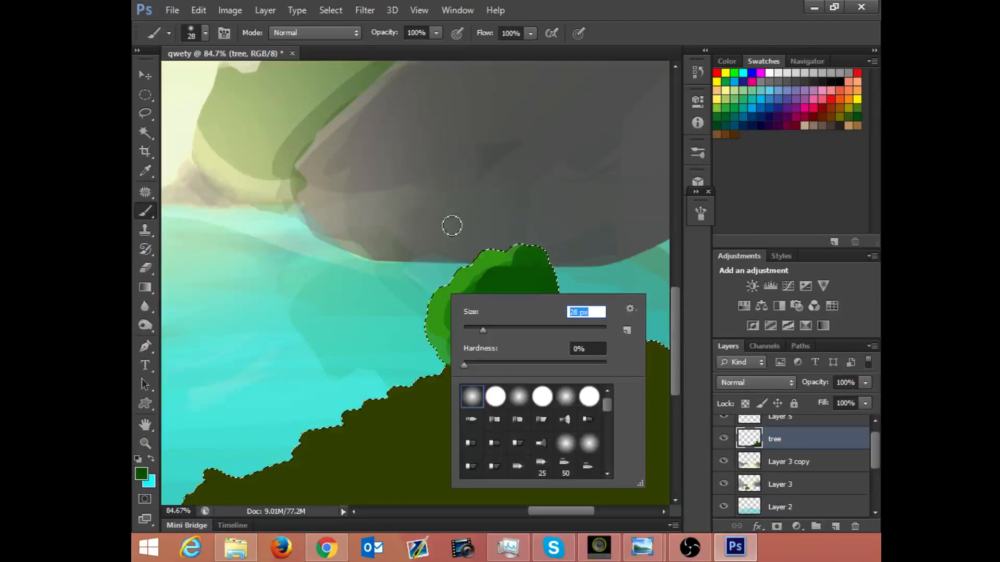
click(313, 32)
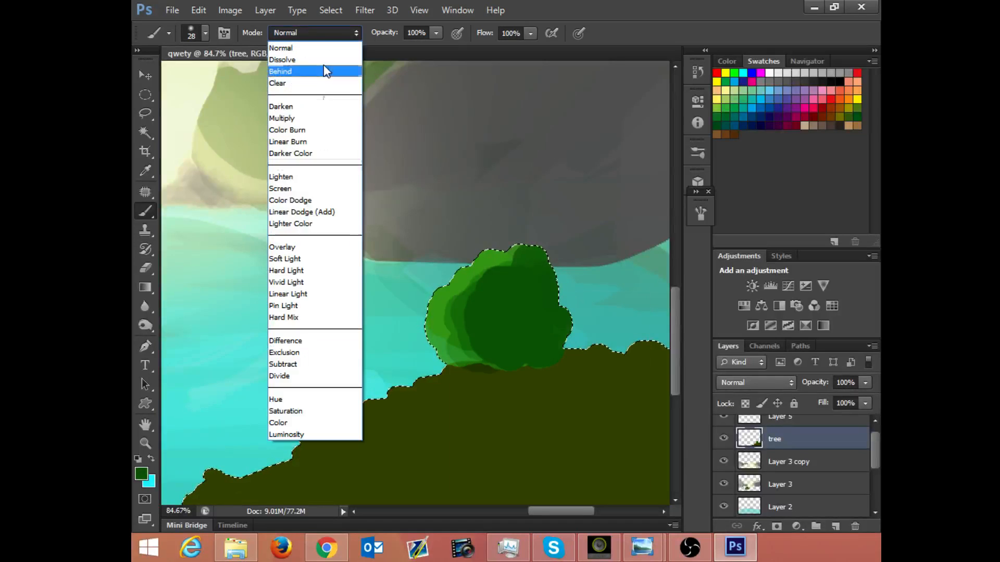
click(292, 188)
click(435, 34)
drag(434, 46, 401, 48)
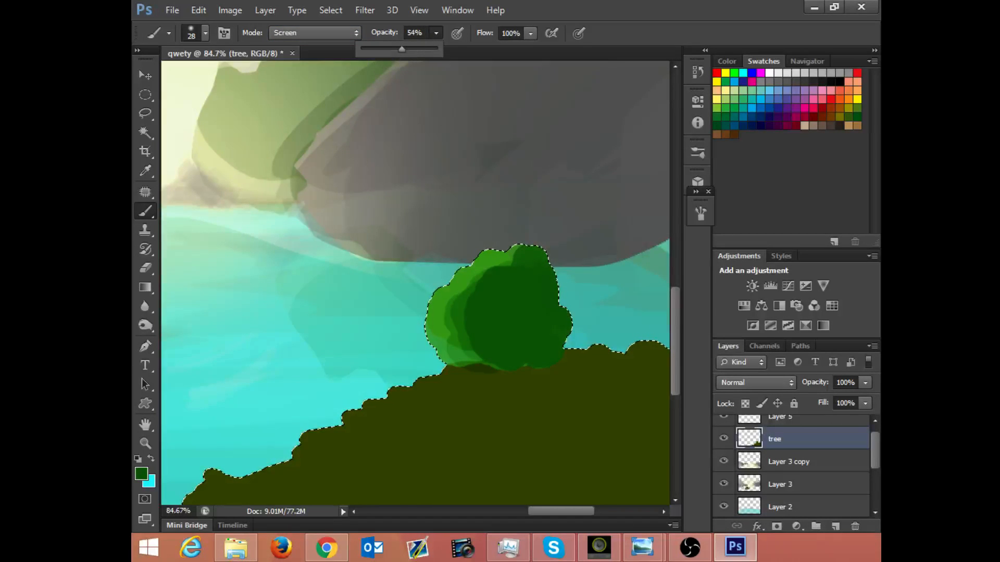
Step: Paint bright green highlights along the bush's upper and left edges within the selection, and deselect
click(462, 273)
mouse_move(462, 274)
mouse_down()
mouse_move(494, 251)
mouse_move(425, 326)
mouse_move(441, 288)
mouse_move(424, 334)
mouse_move(436, 297)
mouse_move(442, 312)
mouse_move(426, 292)
mouse_move(420, 335)
mouse_move(428, 303)
mouse_move(489, 250)
mouse_move(518, 247)
mouse_move(461, 276)
mouse_move(510, 253)
mouse_up()
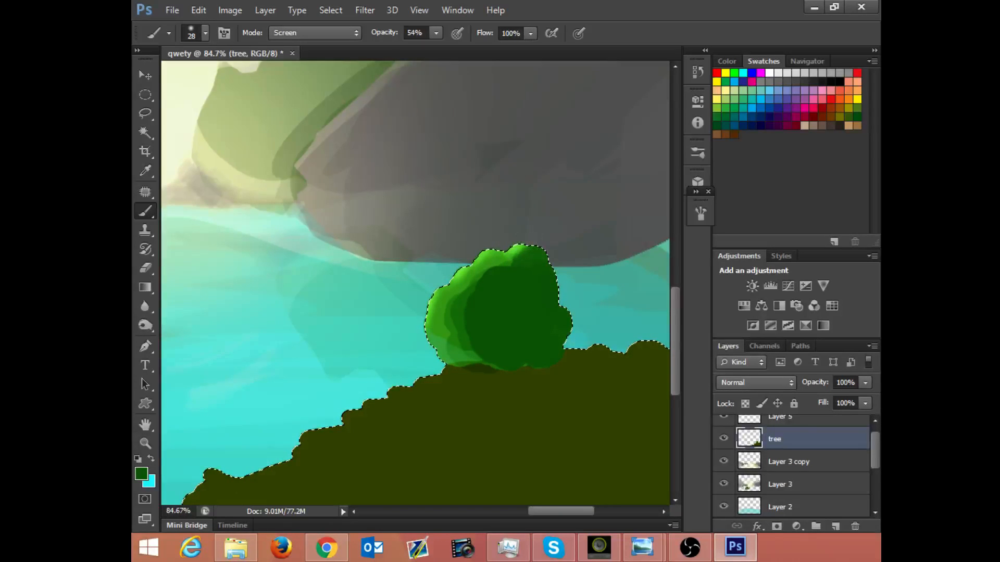
click(511, 256)
drag(453, 278, 432, 339)
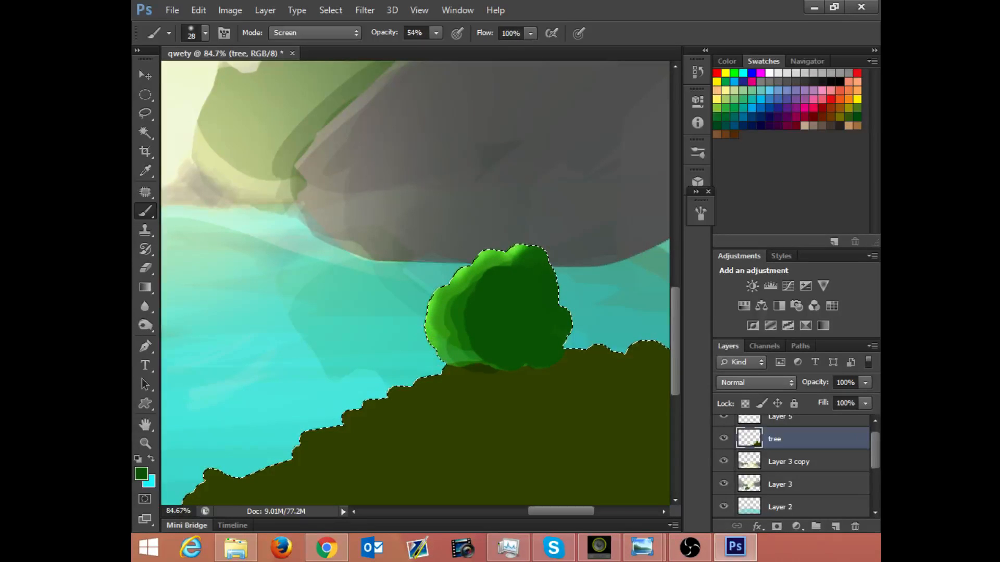
drag(445, 372, 436, 355)
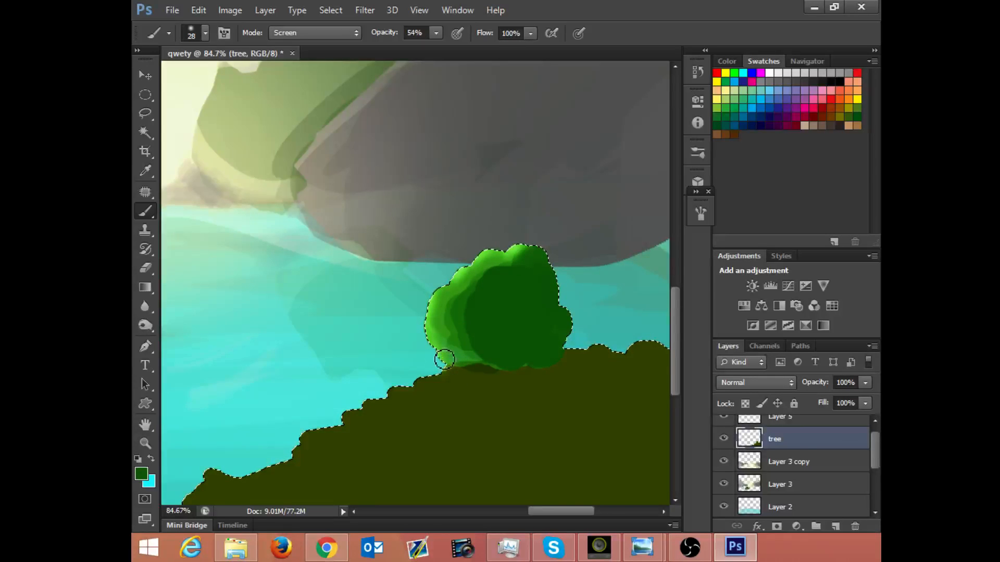
key(ctrl+d)
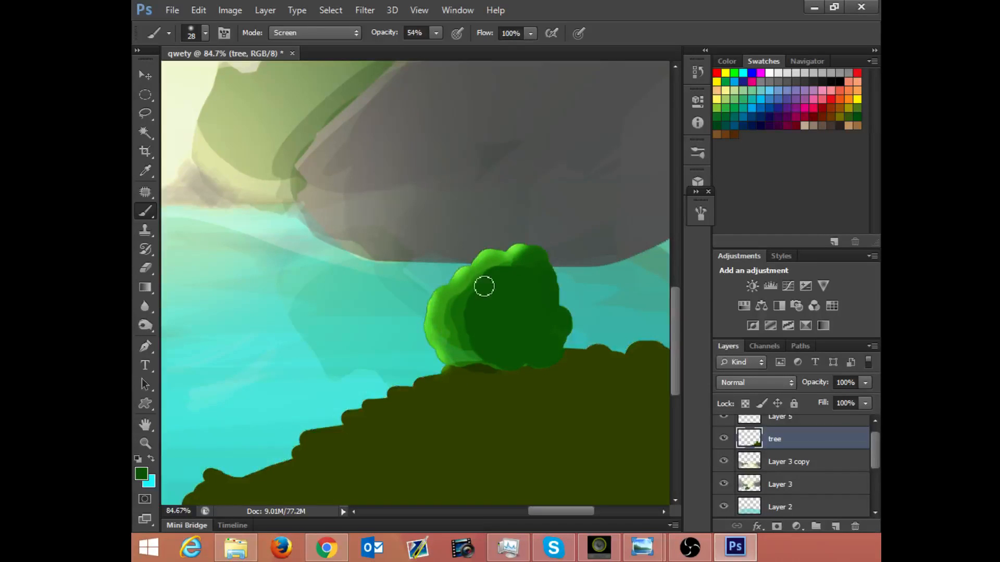
Step: Load the tree layer's outline as a selection again and reduce the soft brush to 11 px
drag(585, 213, 519, 243)
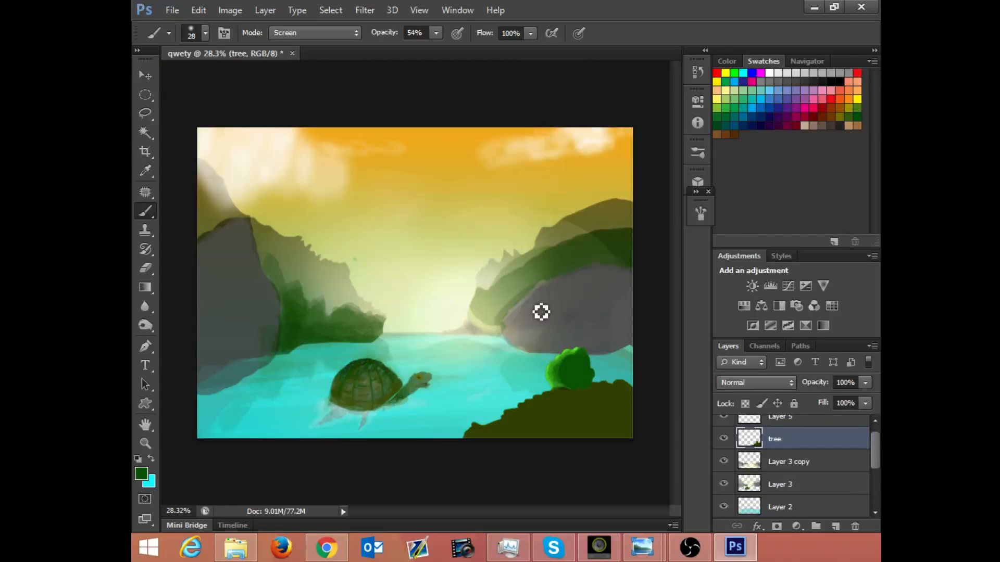
ctrl+click(749, 439)
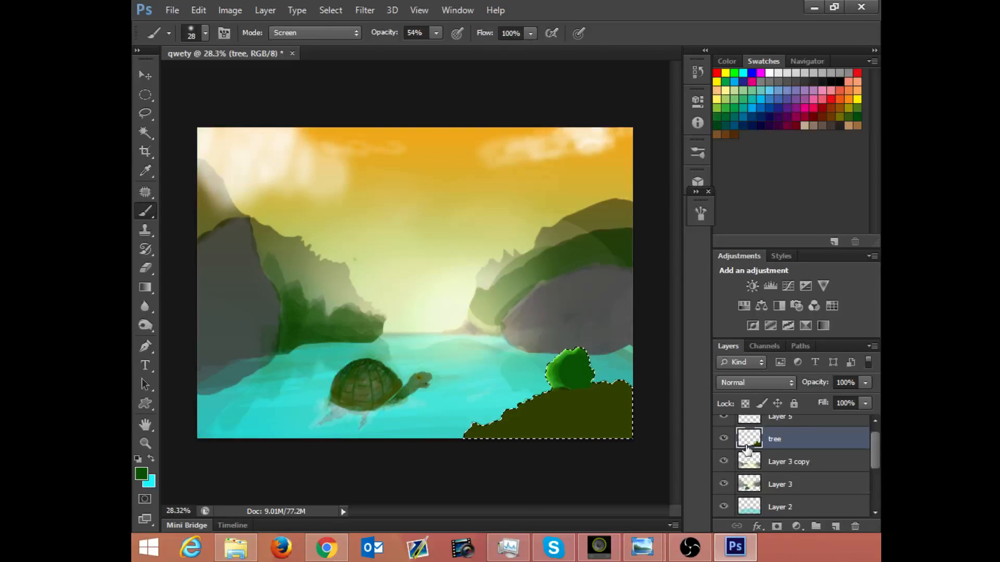
key(ctrl+d)
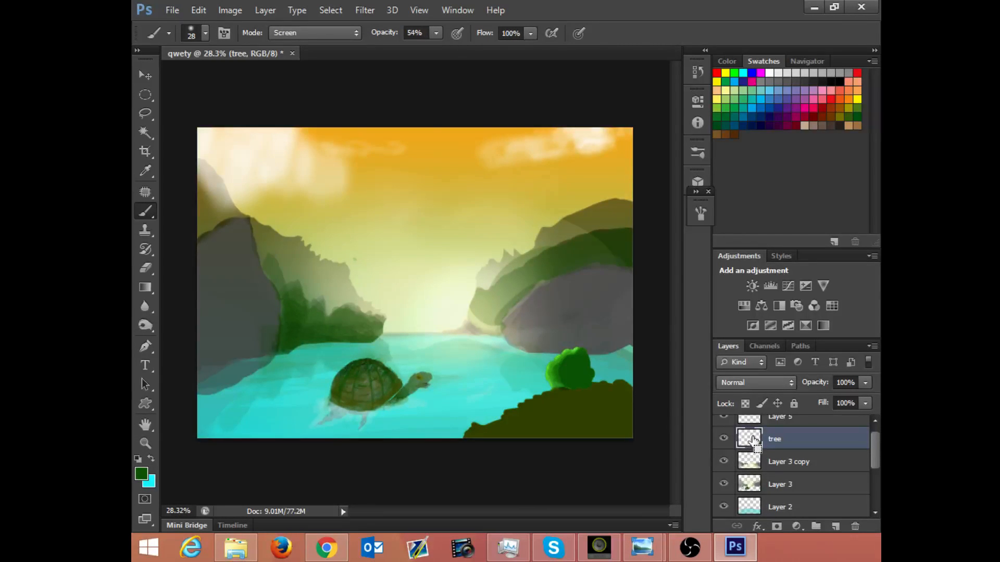
ctrl+click(753, 437)
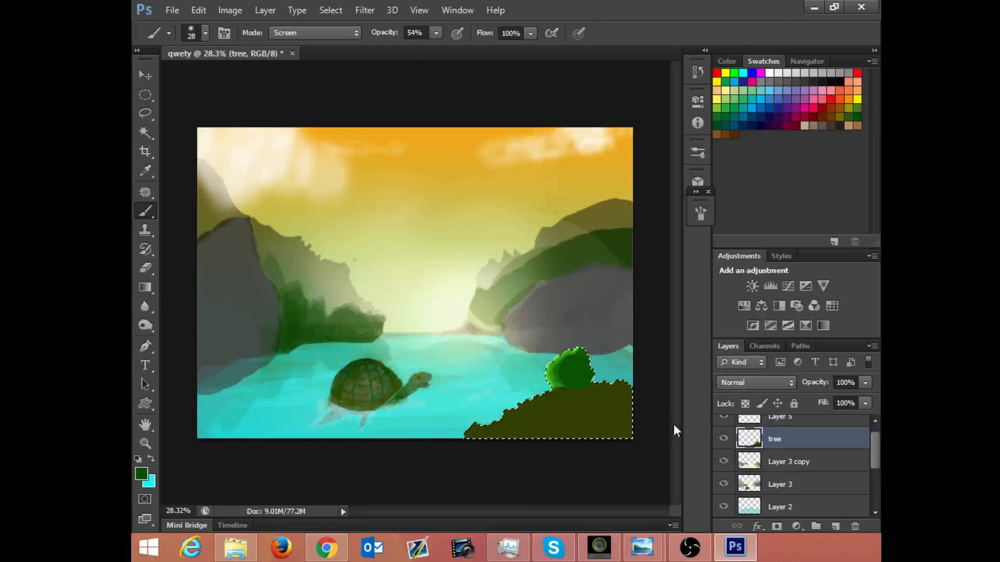
drag(528, 345, 572, 344)
drag(569, 388, 566, 317)
drag(516, 274, 549, 268)
mouse_move(557, 226)
mouse_down()
mouse_move(509, 268)
mouse_move(532, 260)
mouse_move(526, 290)
mouse_up()
right_click(533, 305)
click(483, 312)
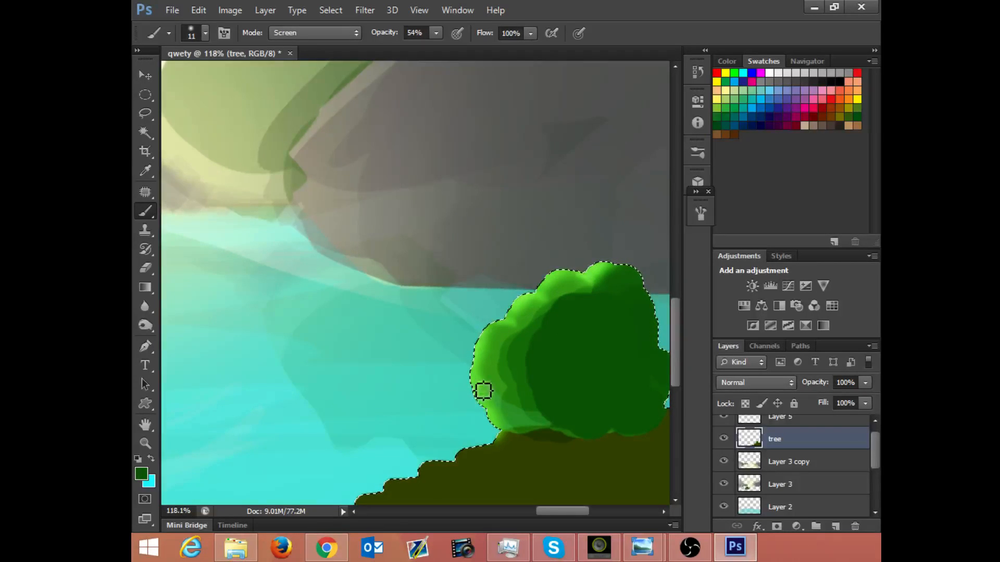
Step: Paint fine highlights on the bush's lower-left lobes within the selection, and deselect
drag(488, 383, 496, 381)
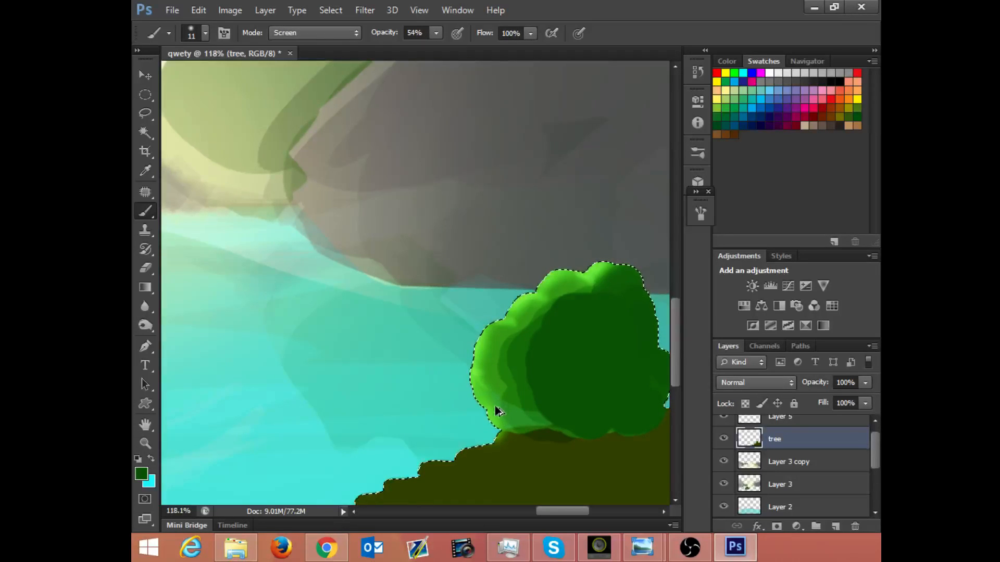
drag(493, 420, 513, 422)
key(ctrl+d)
mouse_move(595, 282)
mouse_down()
mouse_move(585, 271)
mouse_move(528, 280)
mouse_up()
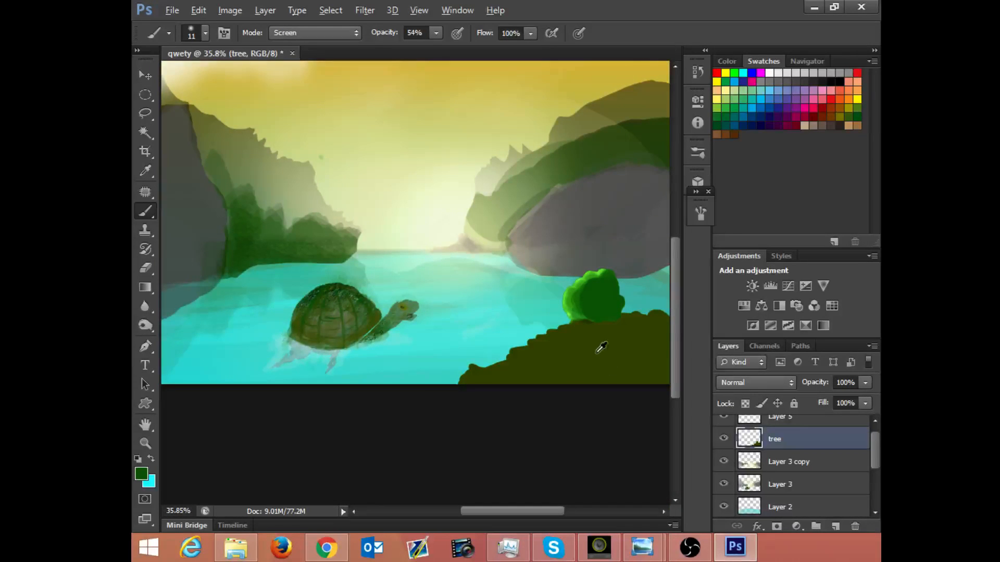
Step: Reload the tree layer's outline as a selection, add a short highlight to the bush's upper-left lobe, and deselect
key(alt)
key(alt+space)
mouse_move(589, 315)
mouse_down()
mouse_move(636, 266)
mouse_move(588, 312)
mouse_move(620, 277)
mouse_move(618, 293)
mouse_up()
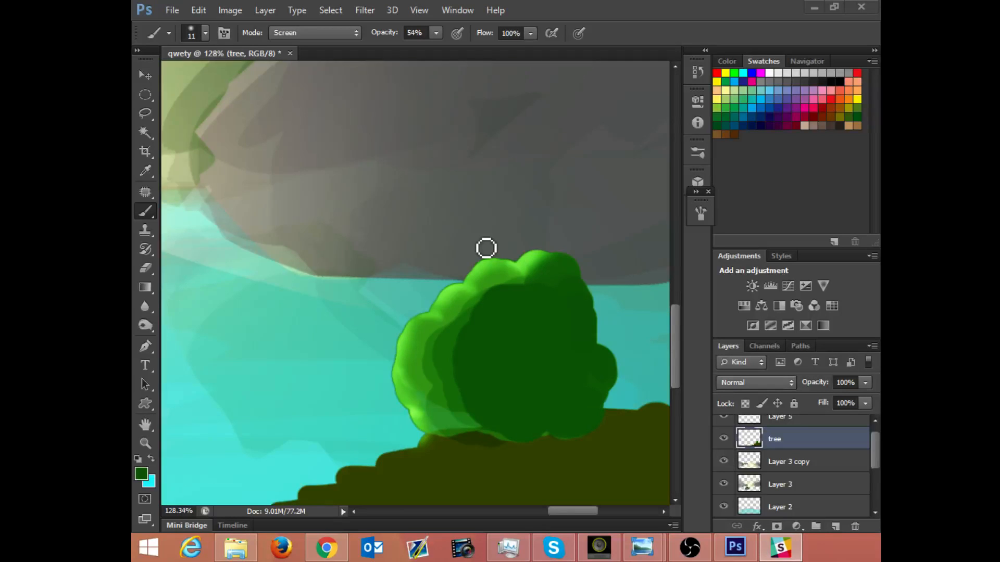
click(735, 548)
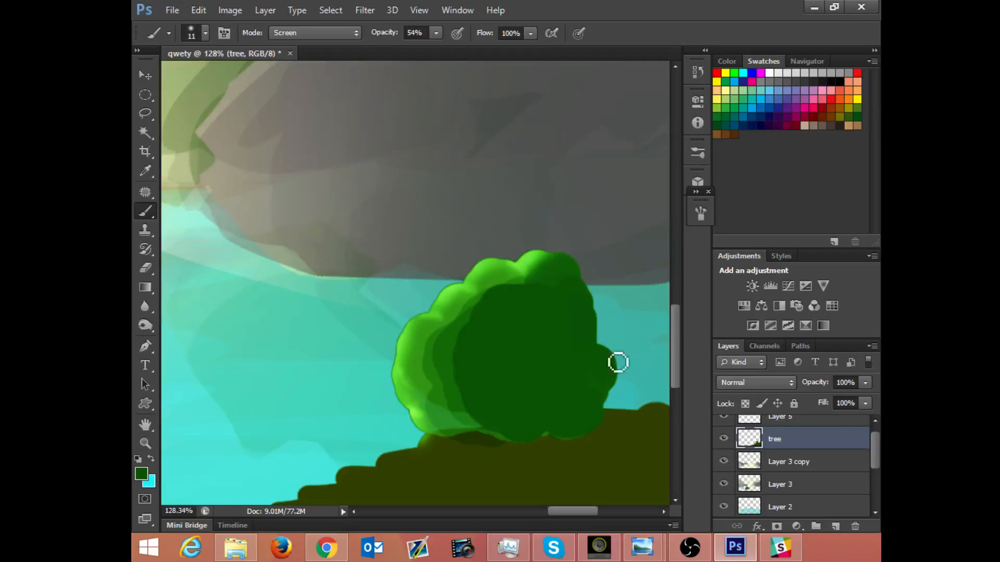
scroll(758, 438, up, 1)
click(758, 437)
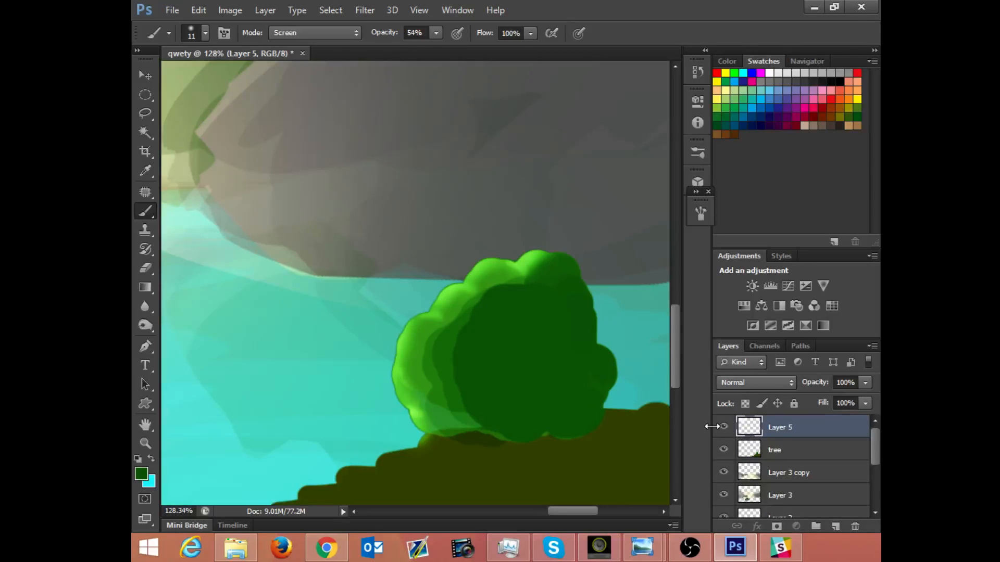
click(755, 453)
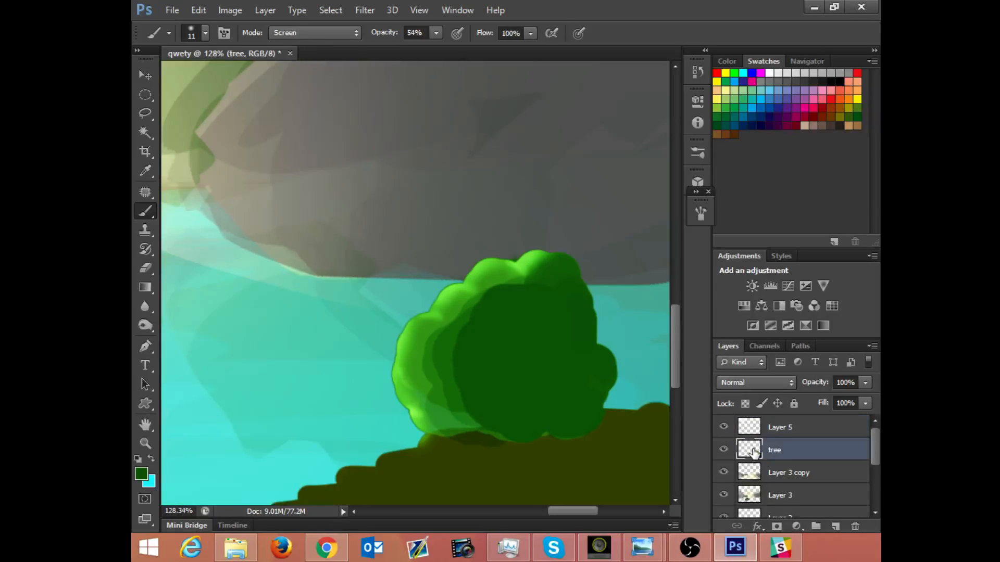
ctrl+click(755, 453)
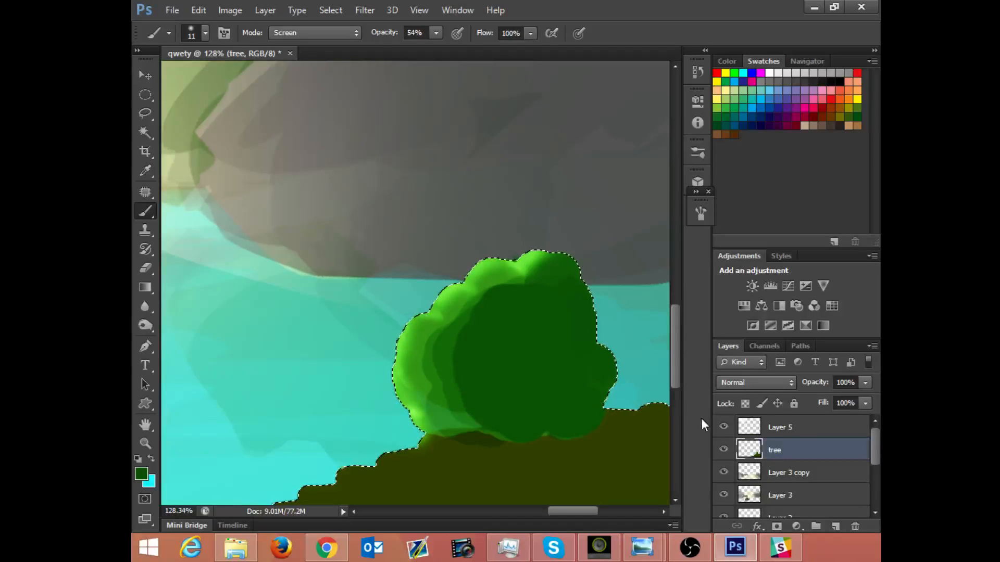
mouse_move(408, 329)
mouse_down()
mouse_move(406, 342)
mouse_move(421, 321)
mouse_up()
key(ctrl+d)
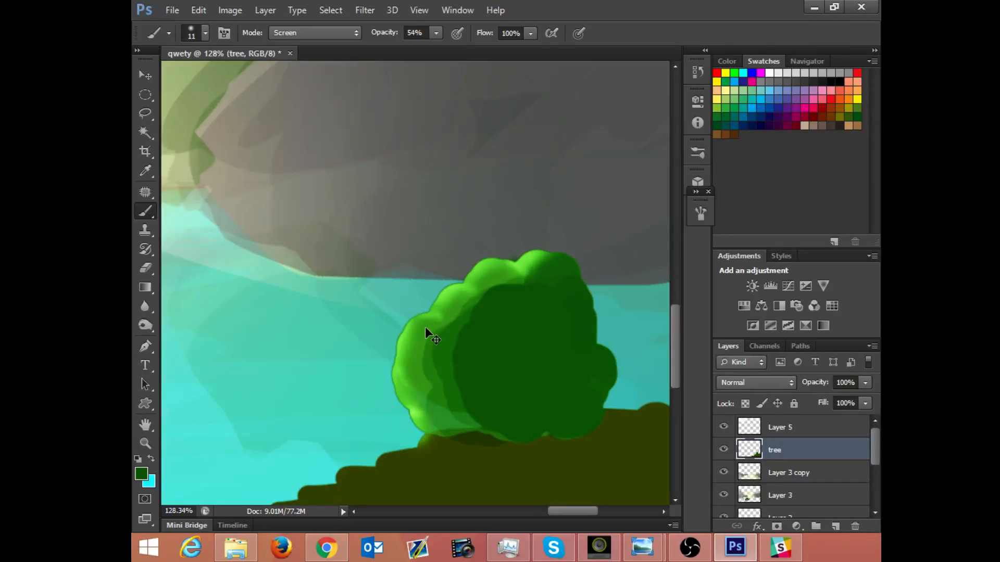
Step: Select the tree layer's outline once more, extend the highlight up the bush's left side, and deselect
ctrl+click(745, 443)
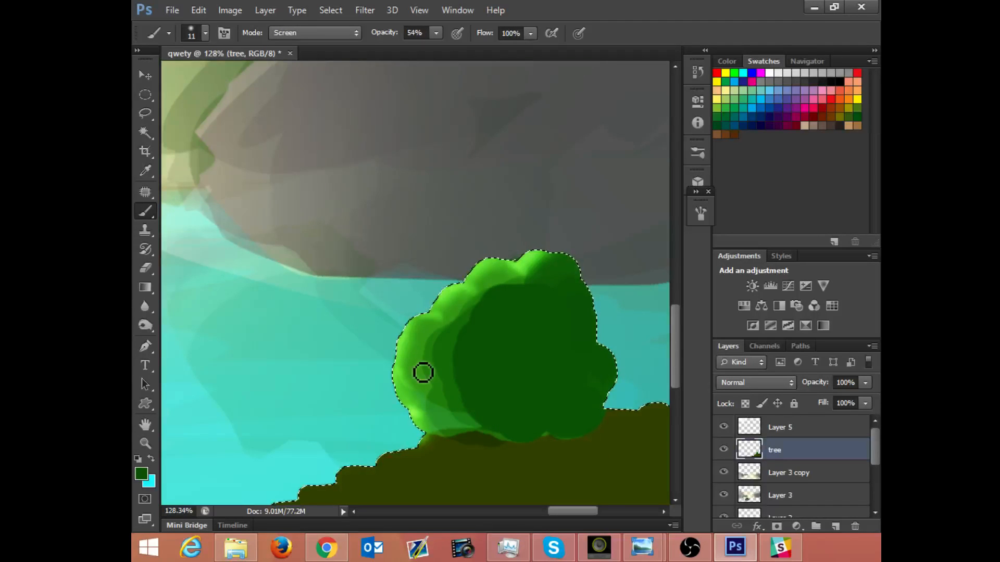
mouse_move(412, 330)
mouse_down()
mouse_move(495, 261)
mouse_move(469, 285)
mouse_move(460, 279)
mouse_up()
key(ctrl+d)
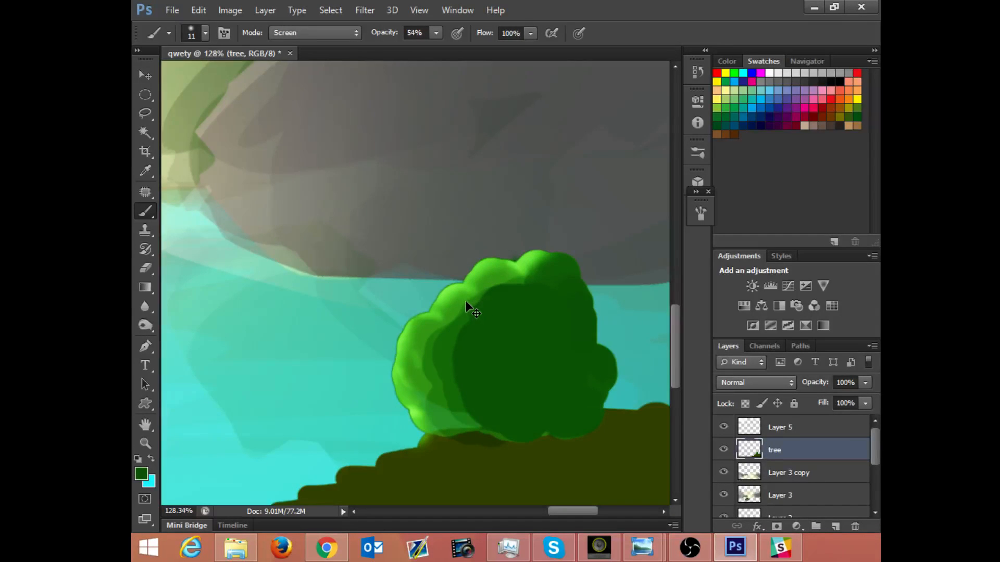
Step: Reload the tree layer's outline as a selection and reduce the Eraser's brush size to 29 px
key(ctrl+shift+d)
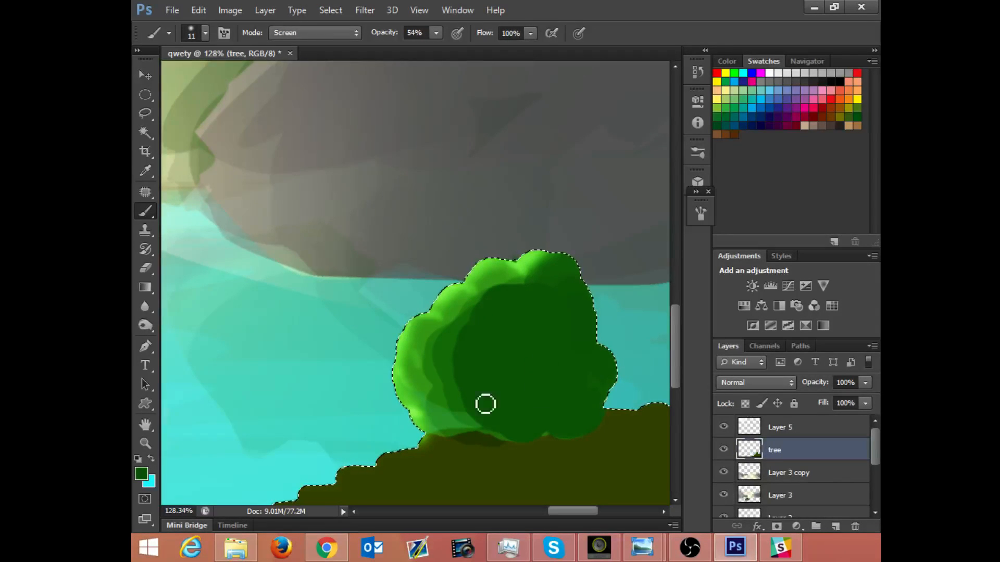
key(e)
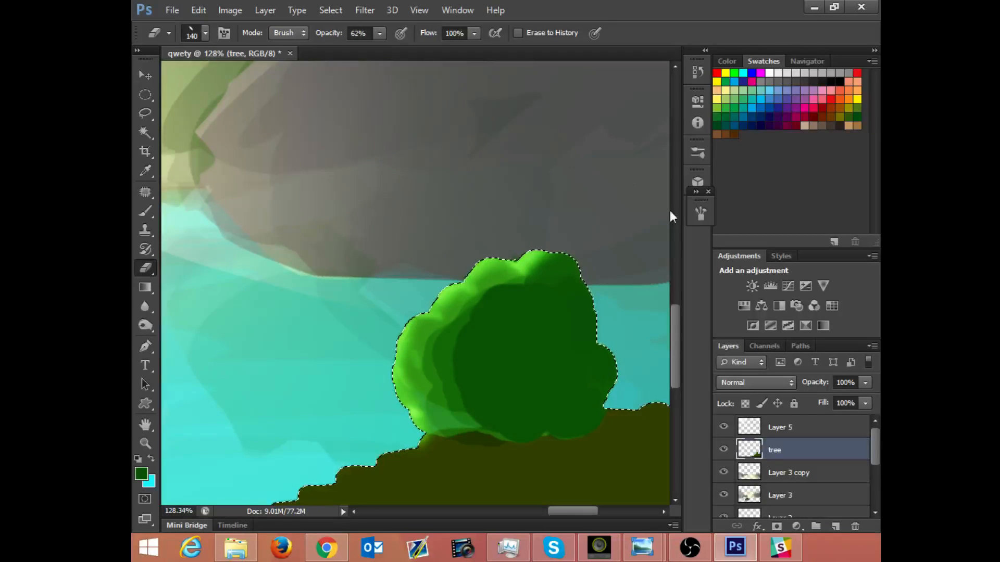
click(700, 213)
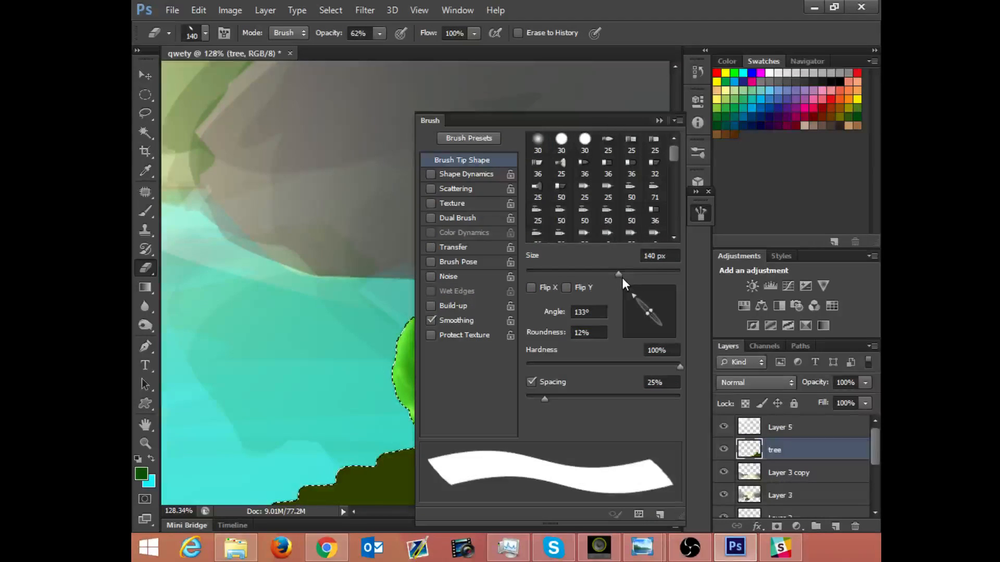
drag(612, 275, 548, 271)
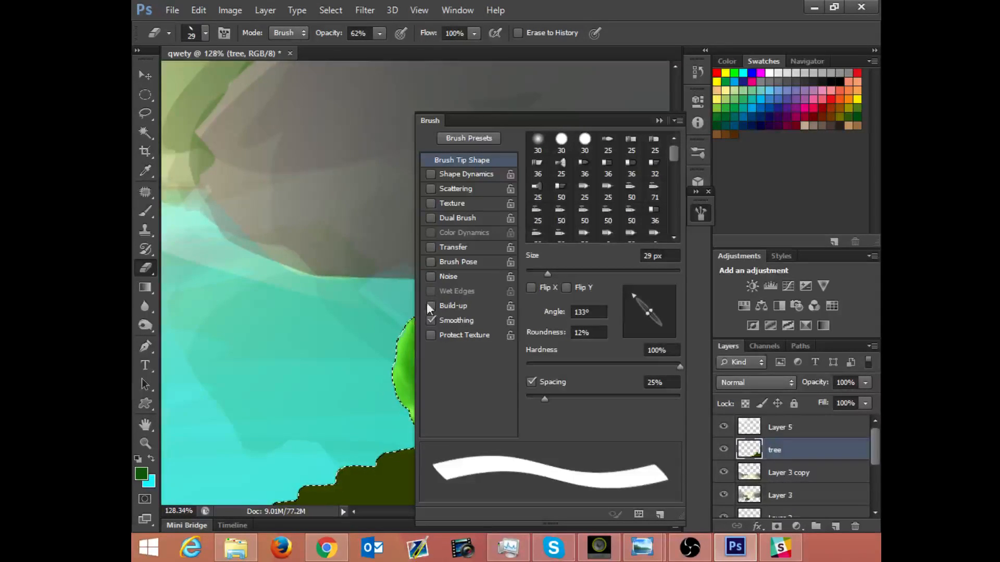
click(659, 121)
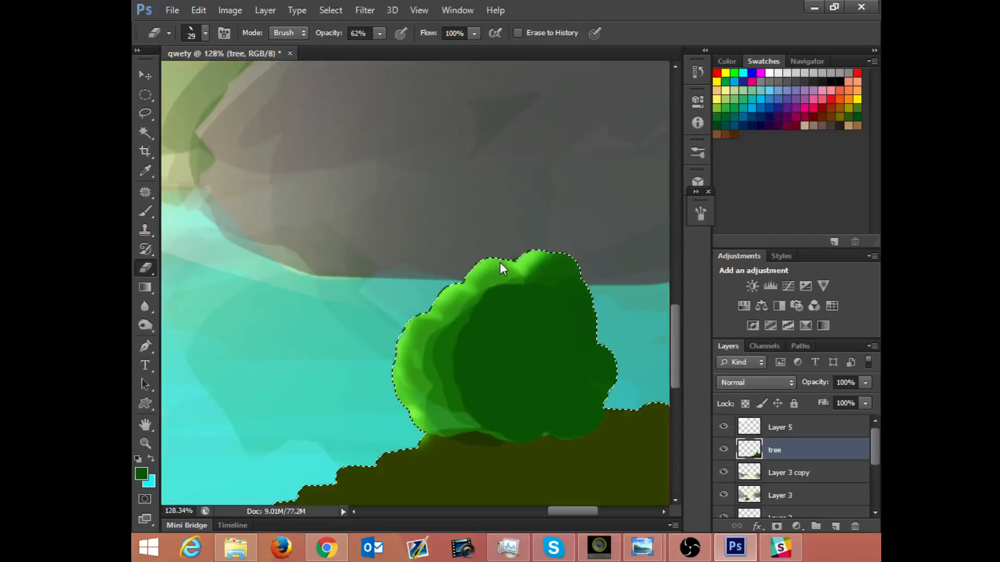
key(ctrl+s)
click(716, 307)
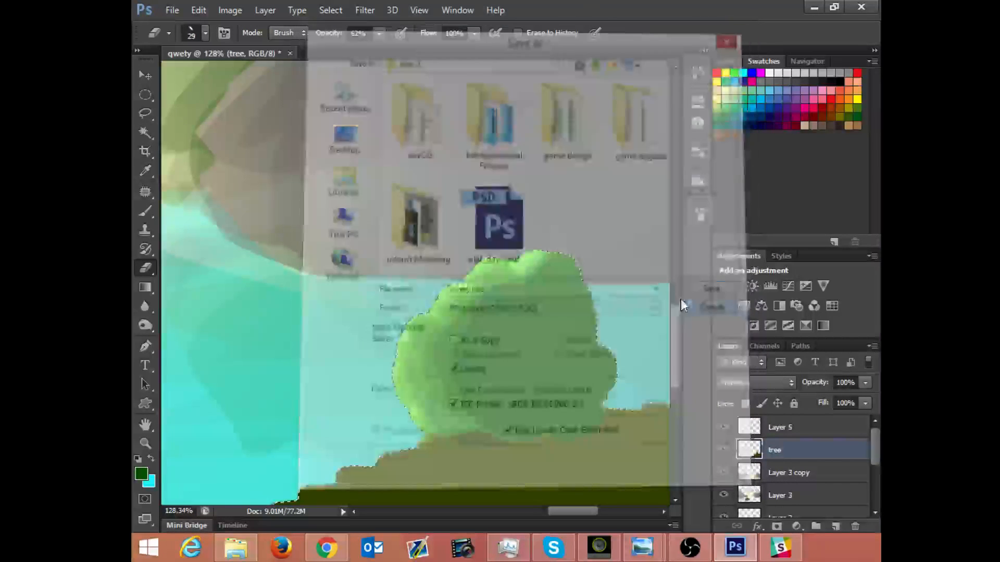
key(ctrl+d)
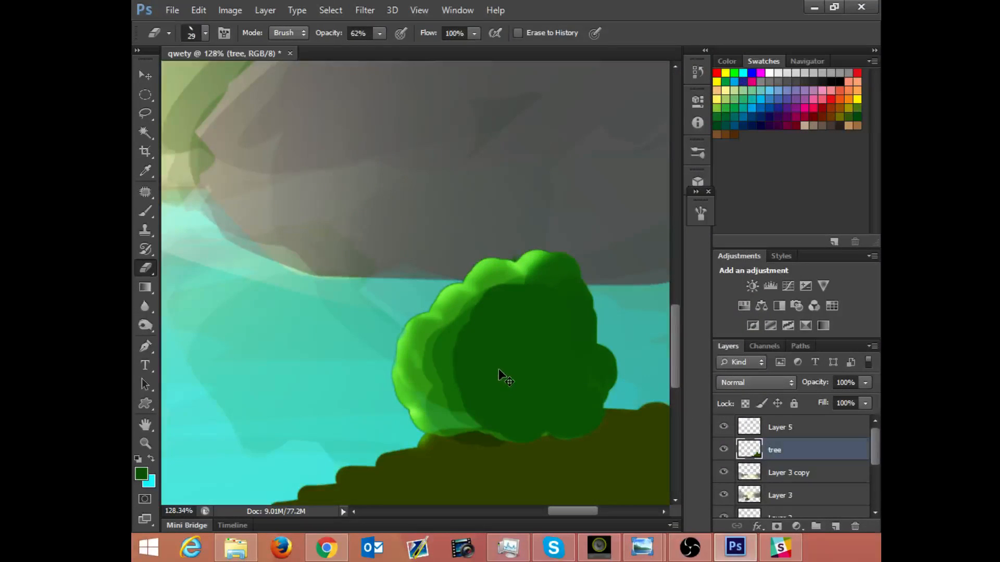
key(ctrl+z)
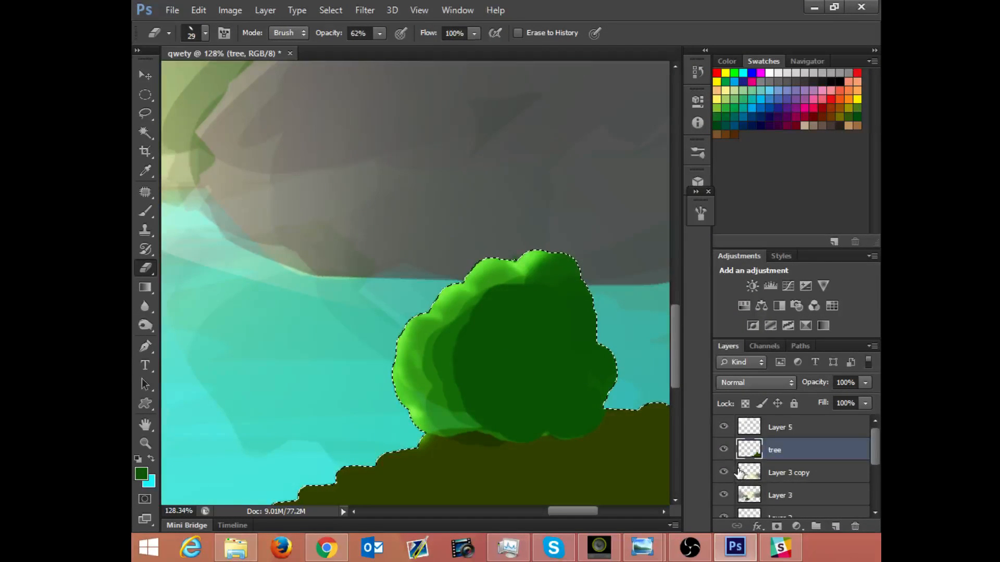
Step: Load the tree layer's outline as a fresh selection, keep the layer shown, and switch to the Rectangular Marquee tool
click(724, 449)
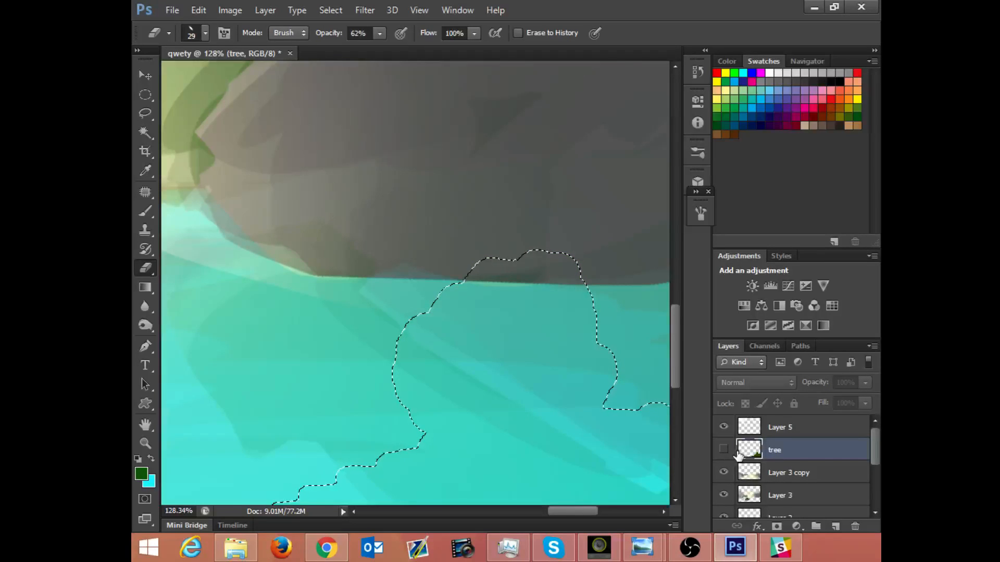
key(ctrl+d)
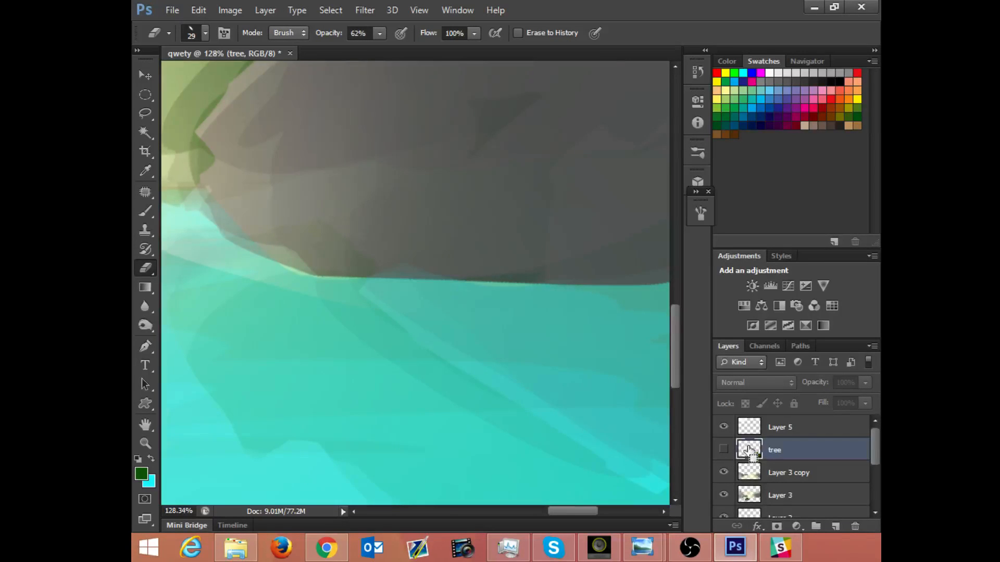
ctrl+click(749, 451)
click(723, 449)
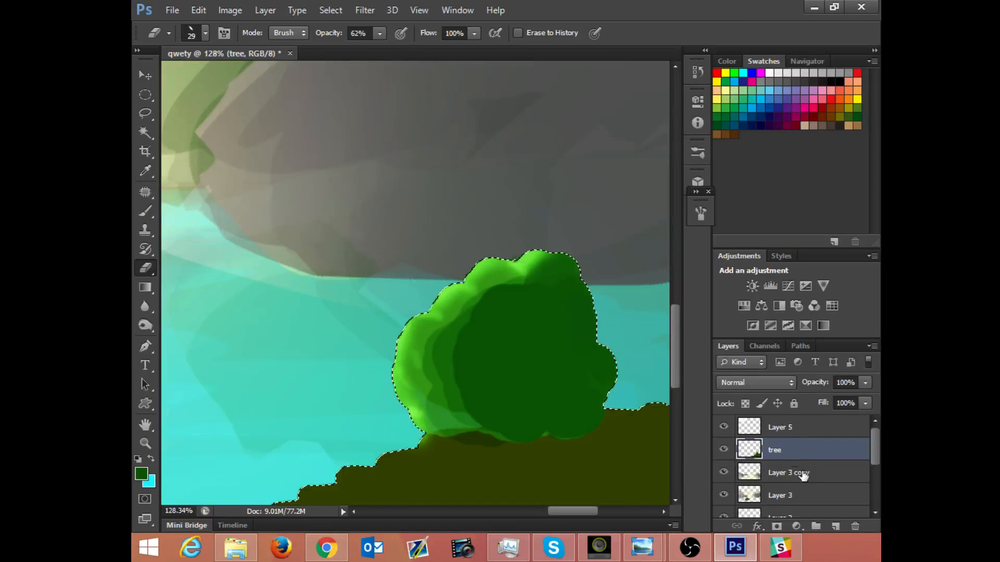
right_click(785, 453)
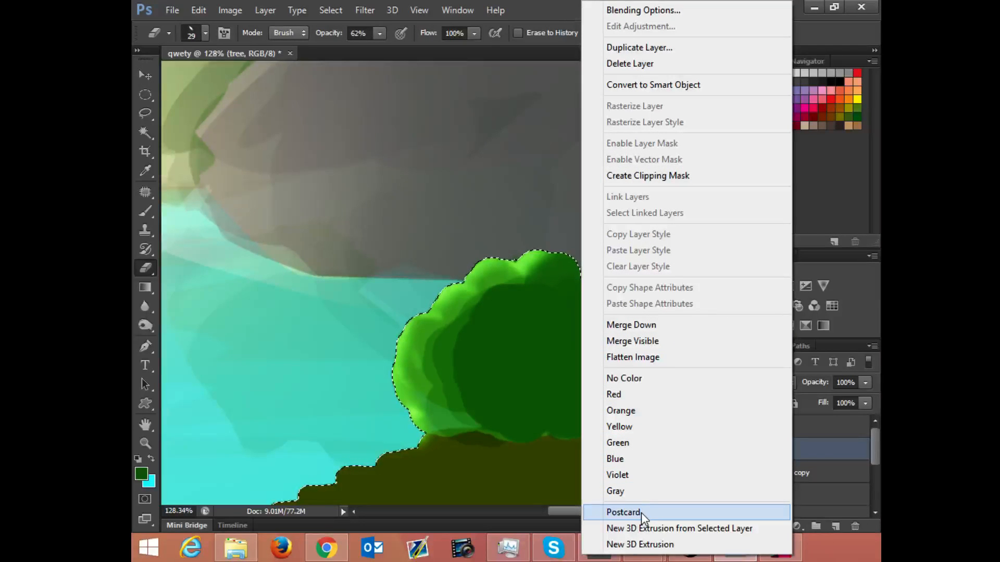
click(815, 452)
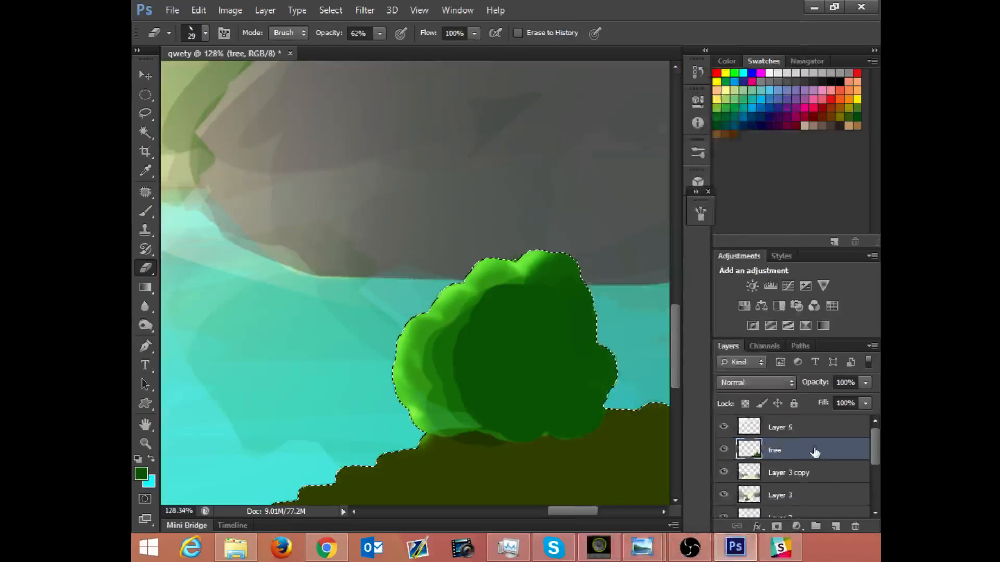
click(148, 95)
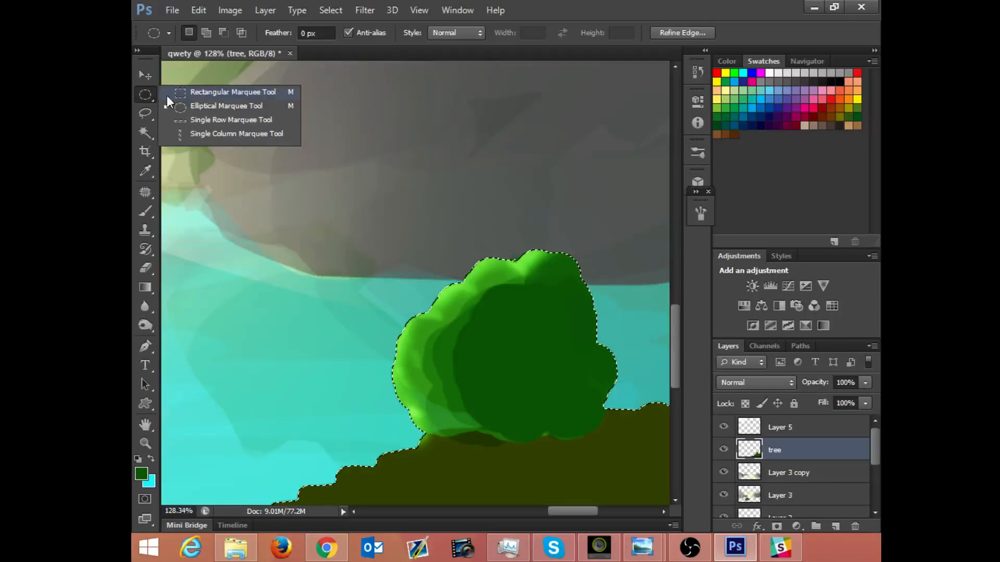
click(166, 95)
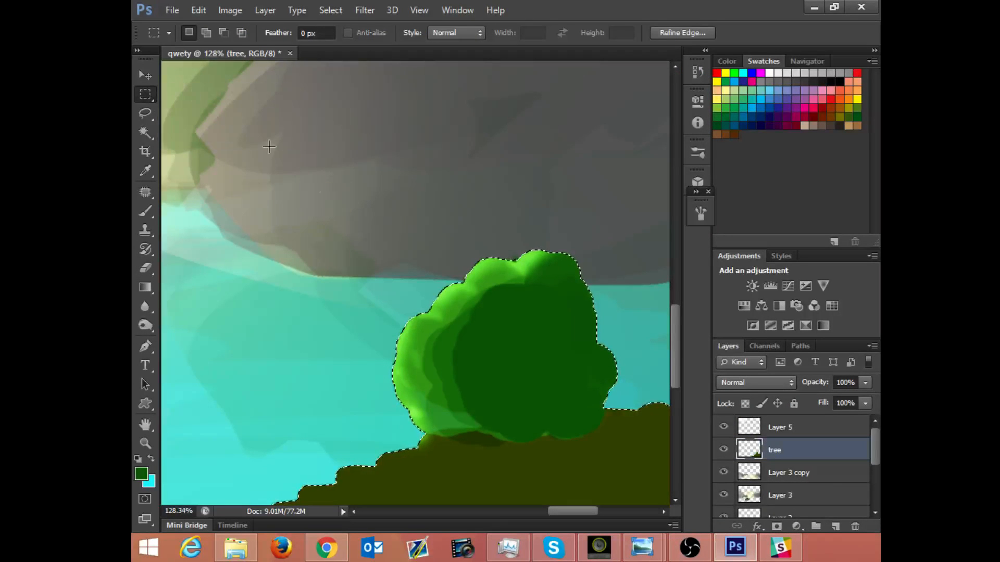
Step: Refine the edge of the tree selection using Smart Radius with a 0.7 px radius and a 3.3 px feather
right_click(480, 360)
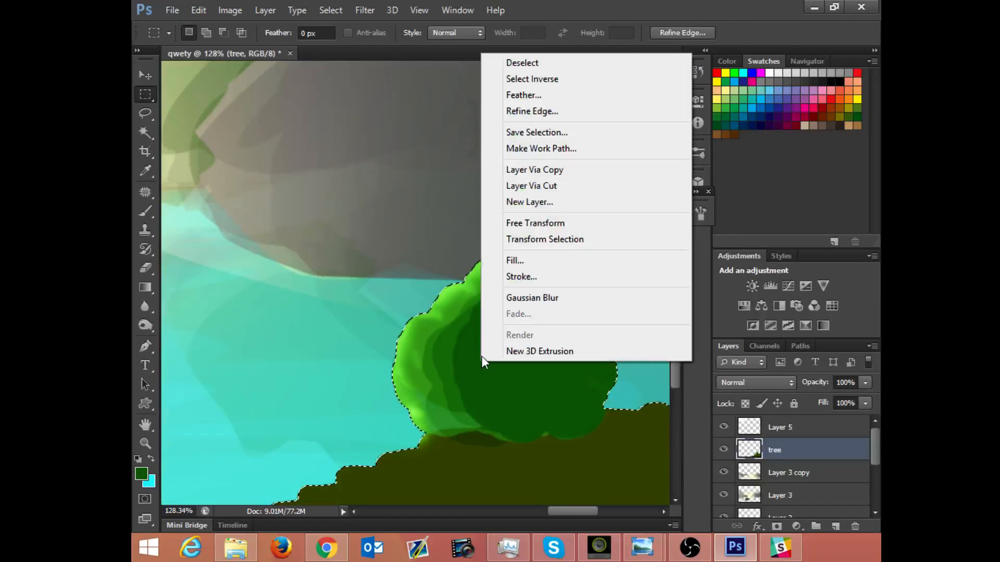
click(532, 110)
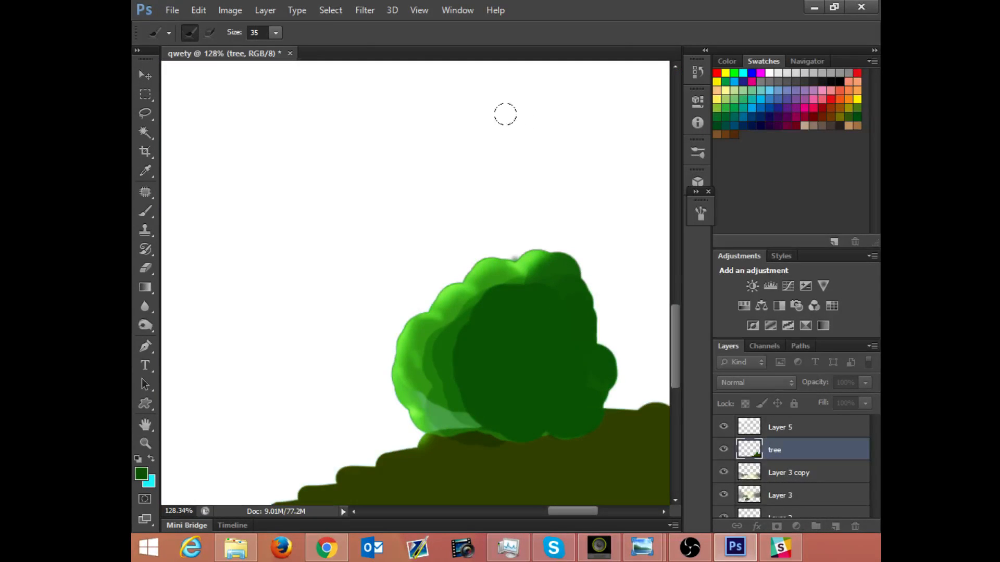
drag(555, 178, 480, 167)
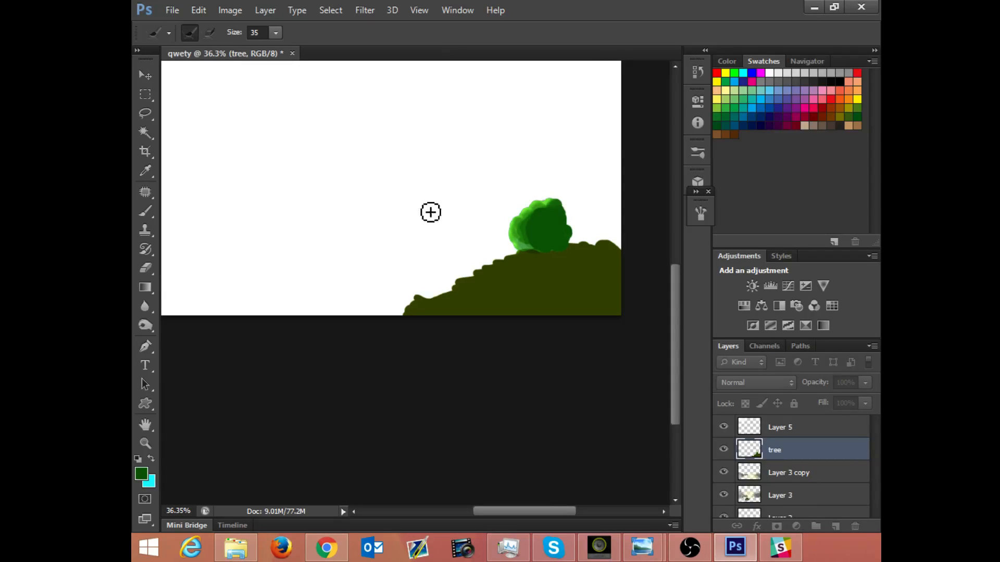
drag(537, 328, 610, 236)
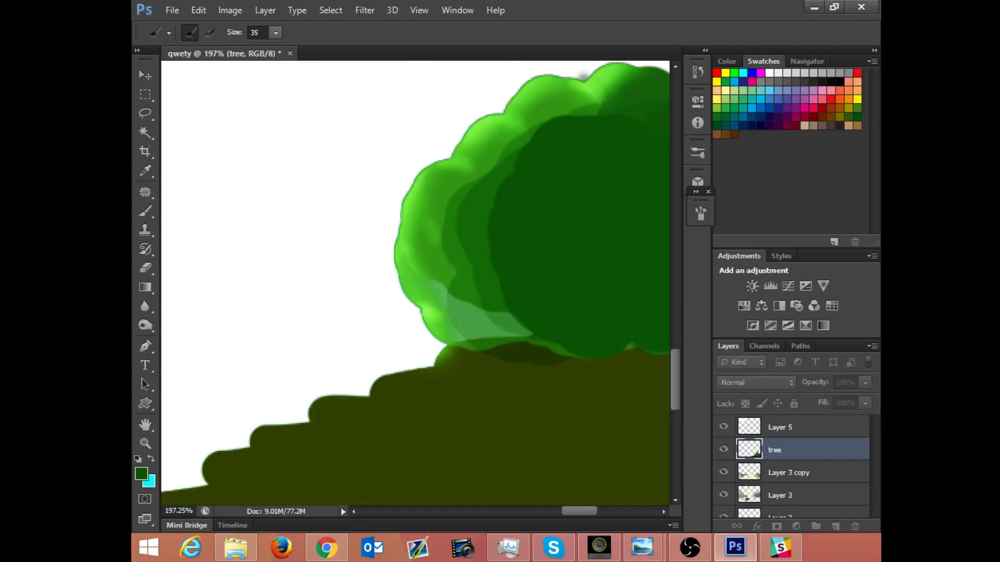
key(ctrl+alt+r)
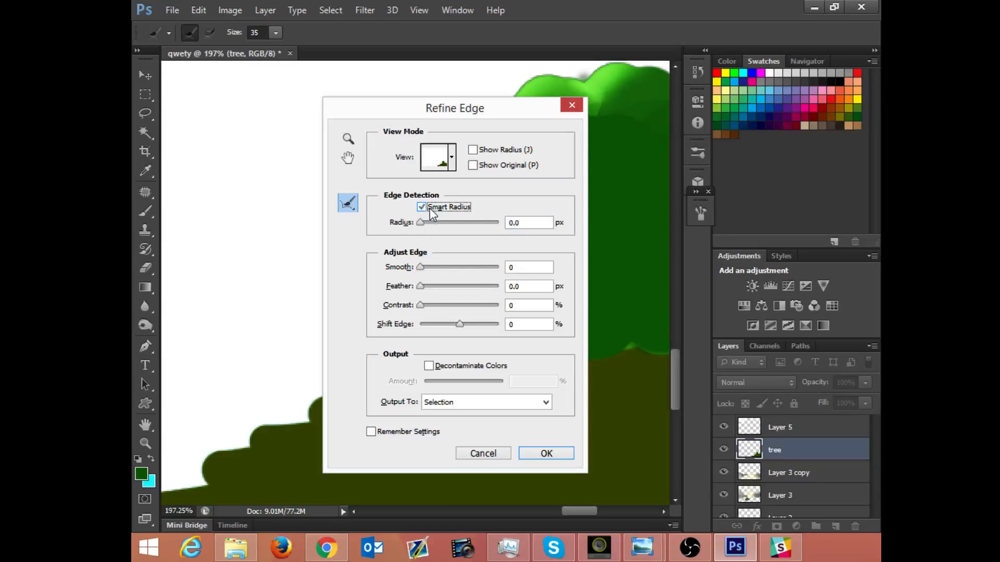
drag(423, 222, 427, 224)
mouse_move(436, 293)
mouse_down()
mouse_move(461, 305)
mouse_move(434, 292)
mouse_up()
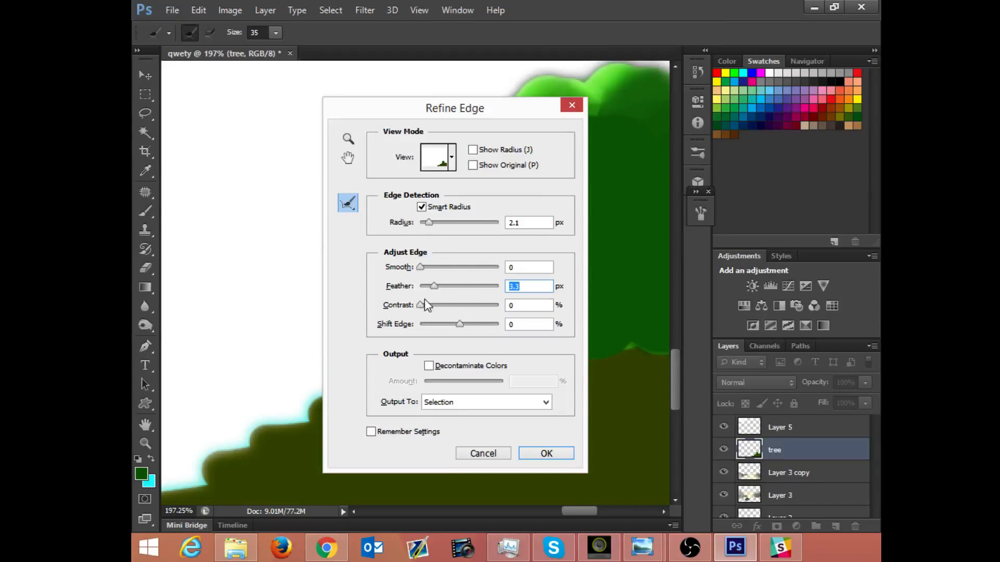
drag(429, 227, 424, 214)
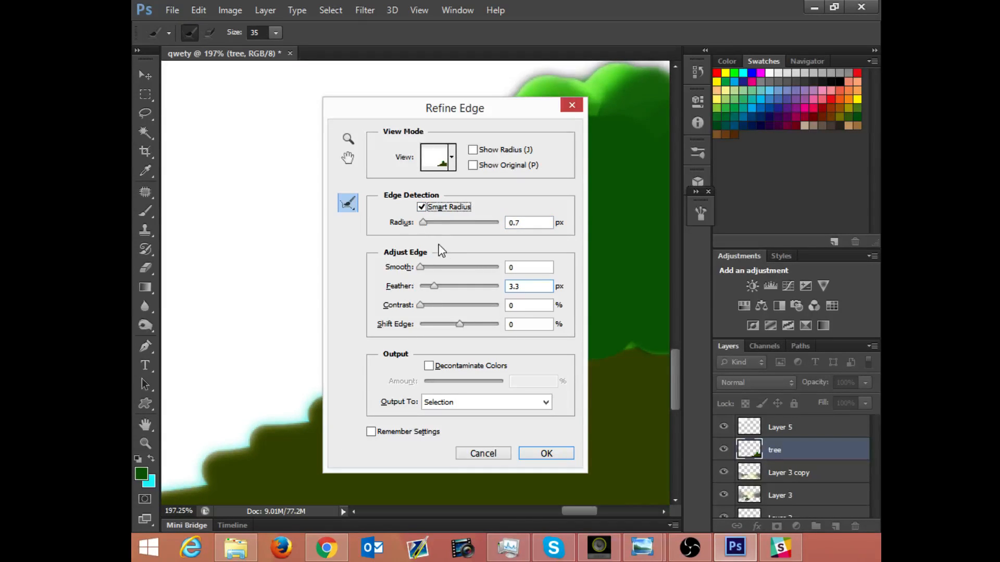
click(536, 453)
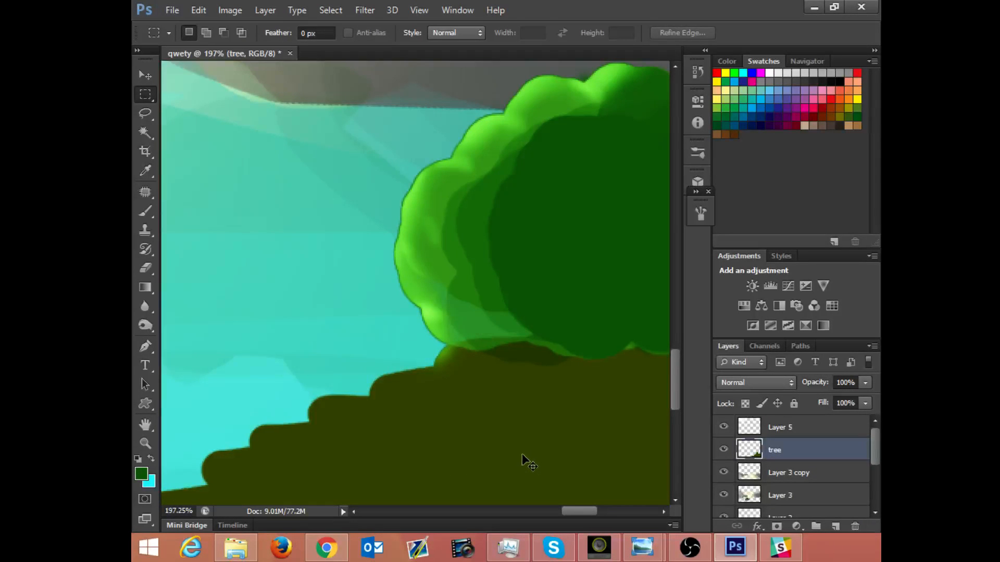
Step: Contract the tree selection with Refine Edge by setting Shift Edge to -76%, and deselect
right_click(510, 310)
click(541, 283)
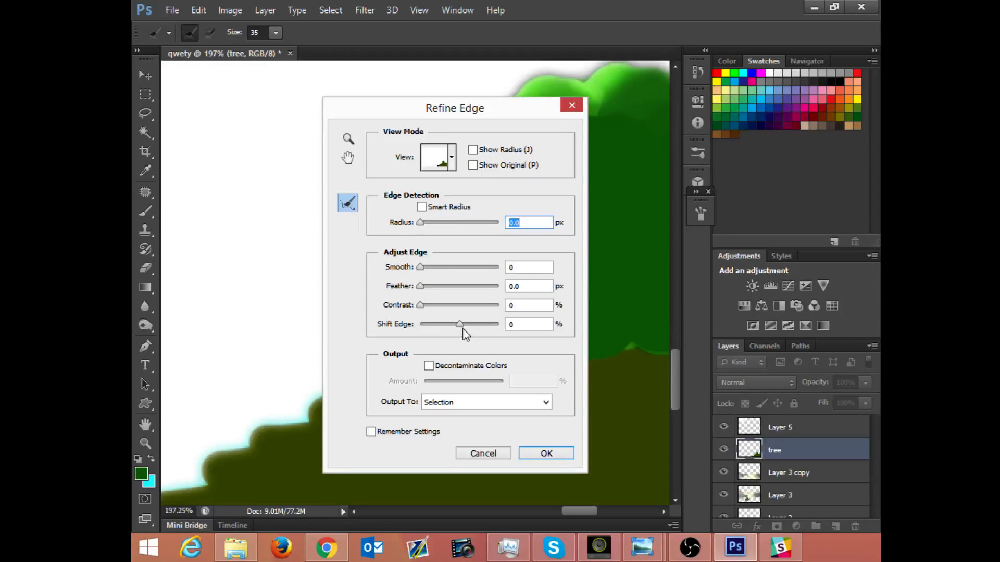
drag(470, 324, 495, 326)
drag(433, 322, 430, 321)
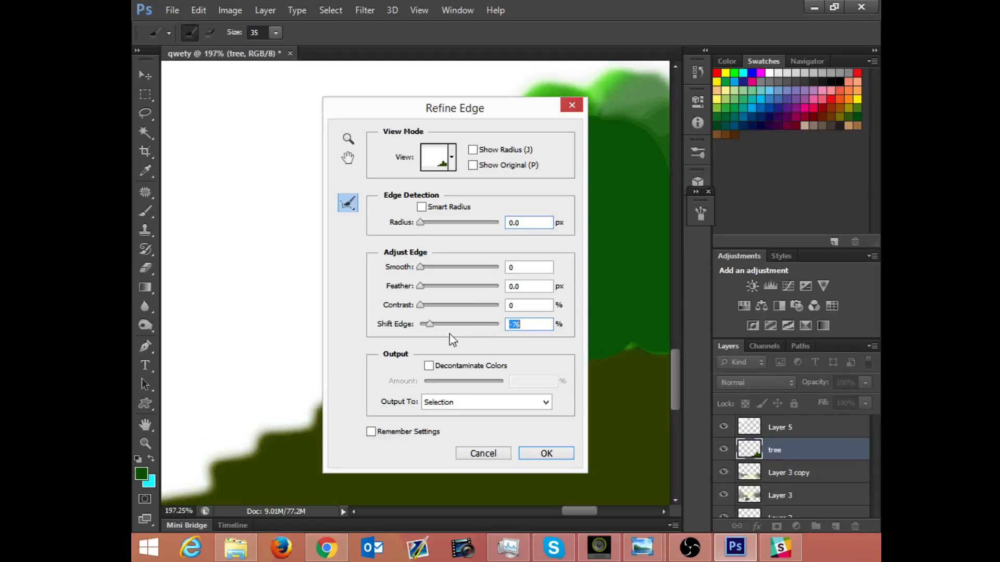
key(Return)
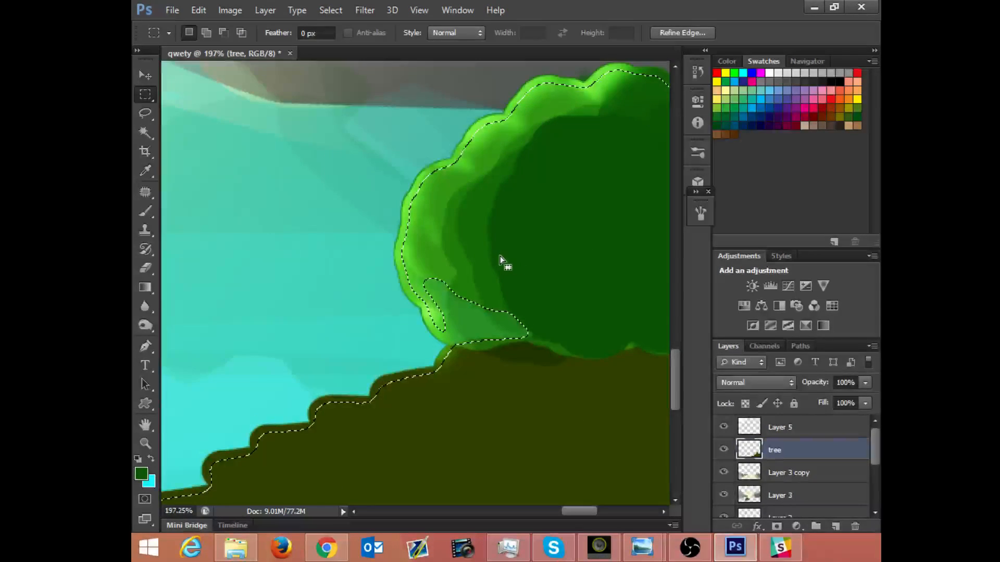
key(ctrl+d)
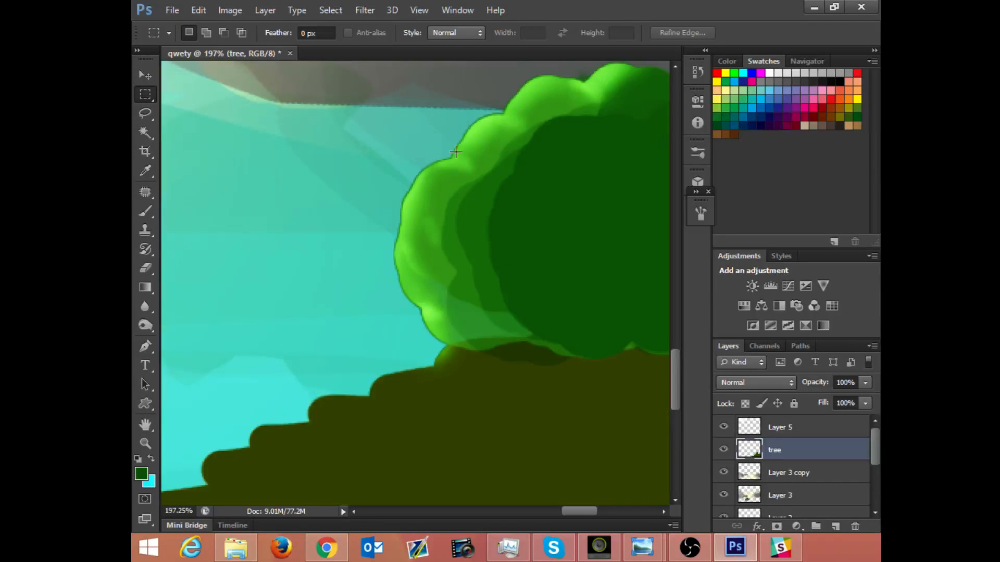
Step: Hide and show Layer 3 copy and the tree layer in turn to check what each contributes around the bush
click(724, 473)
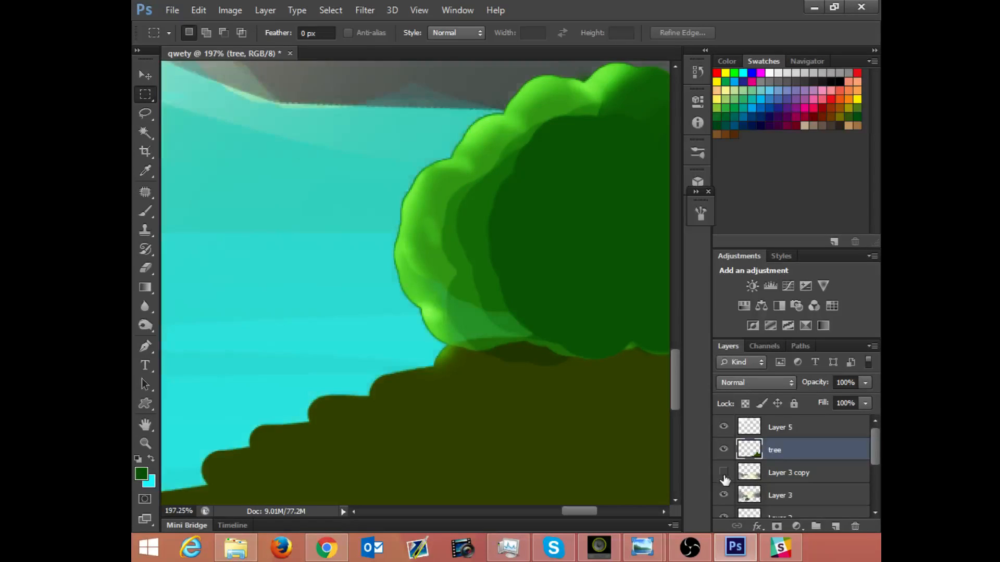
click(724, 472)
click(724, 450)
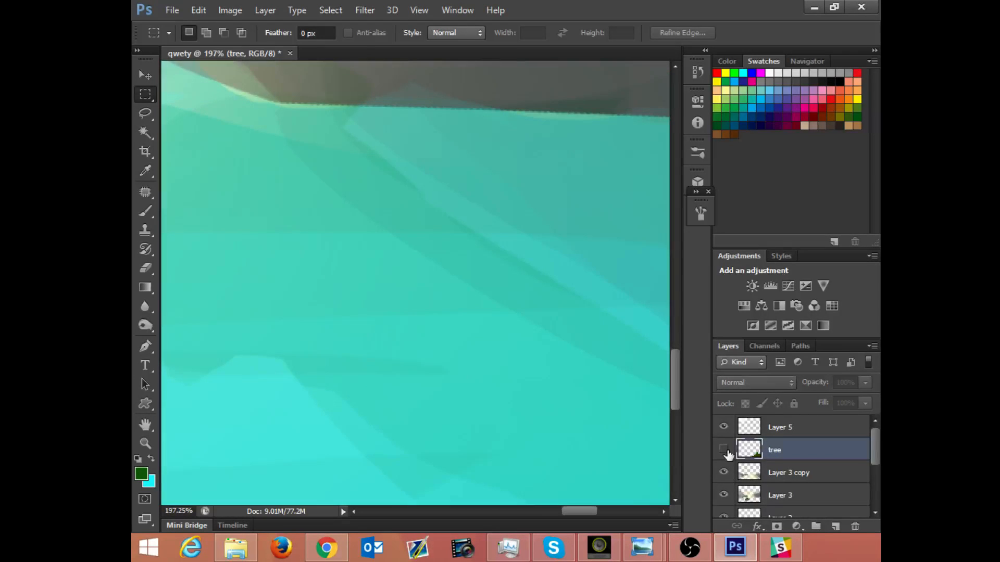
click(724, 450)
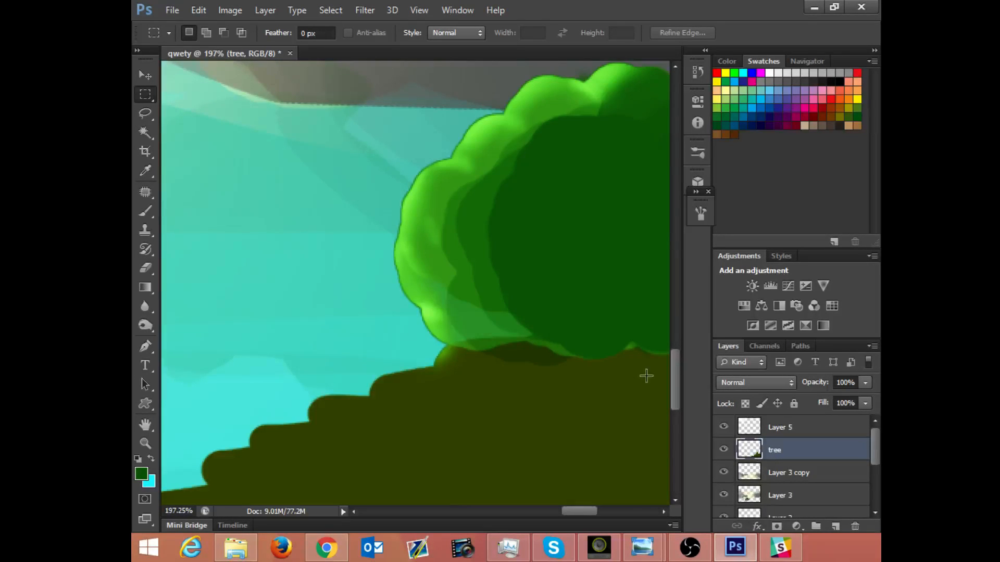
Step: Load the tree layer's outline as a selection and subtract the brown ground to the right of the bush with the Rectangular Marquee
drag(558, 230, 516, 292)
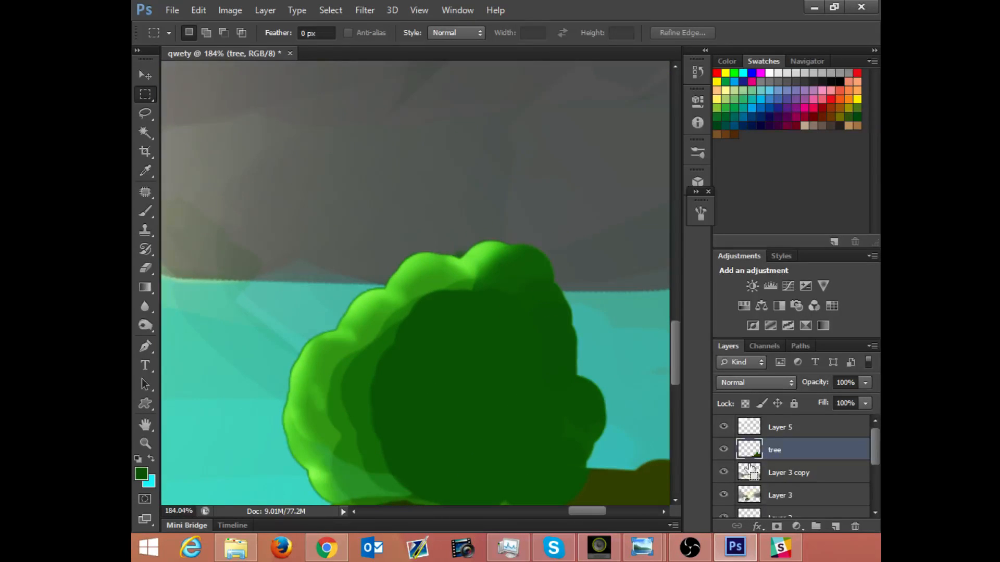
drag(758, 480, 759, 449)
ctrl+click(751, 451)
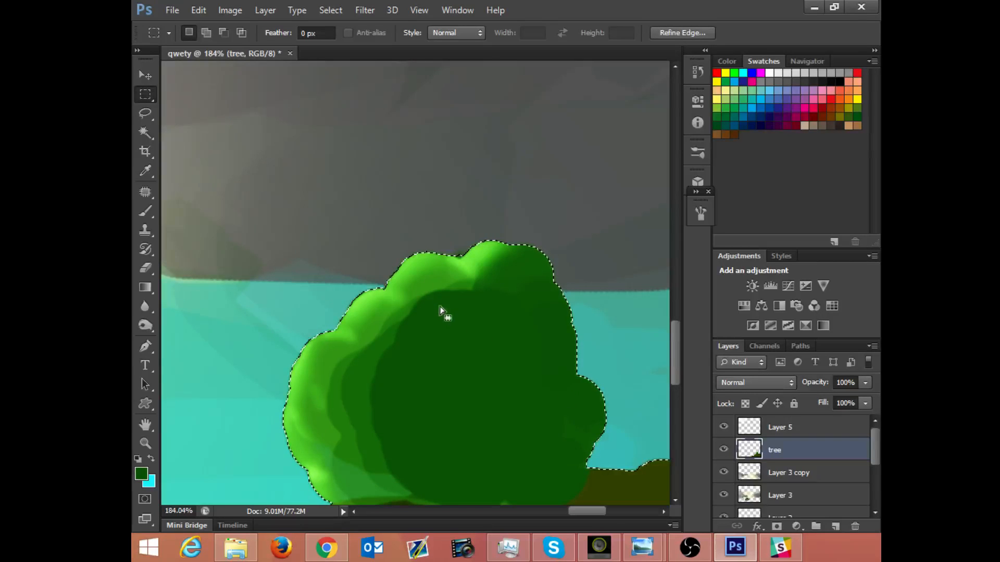
drag(537, 405, 519, 284)
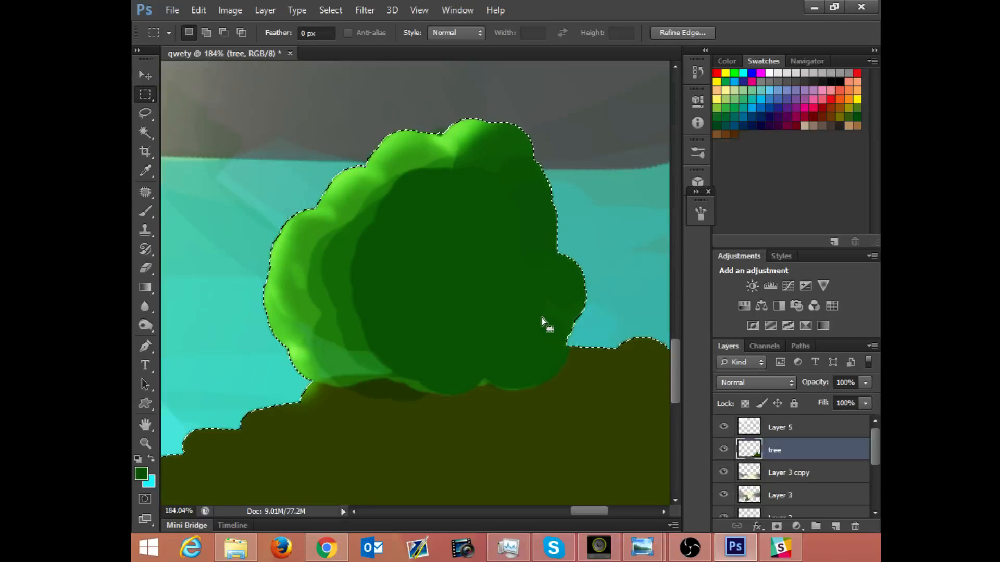
scroll(590, 339, down, 6)
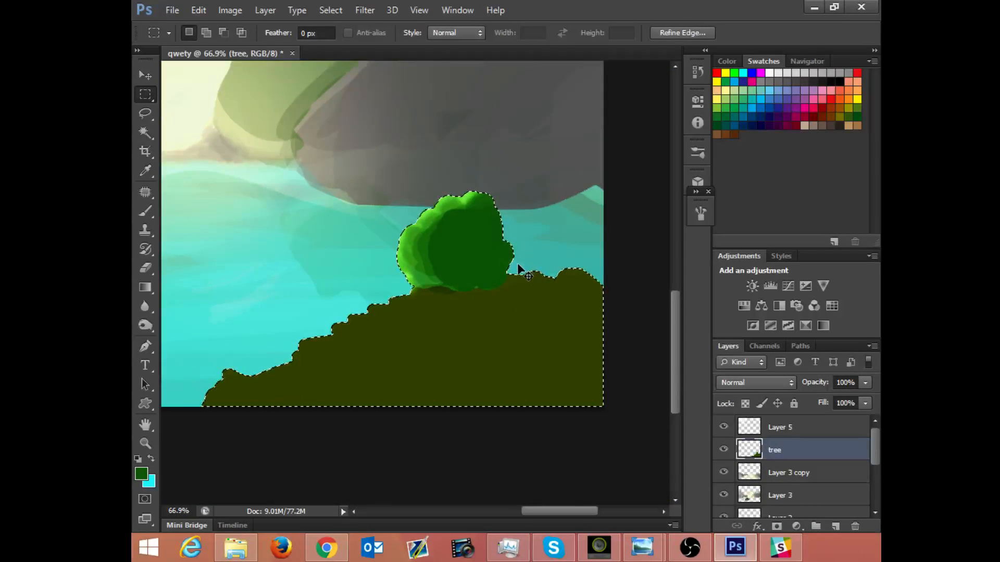
key(alt)
drag(515, 268, 701, 487)
drag(506, 249, 560, 308)
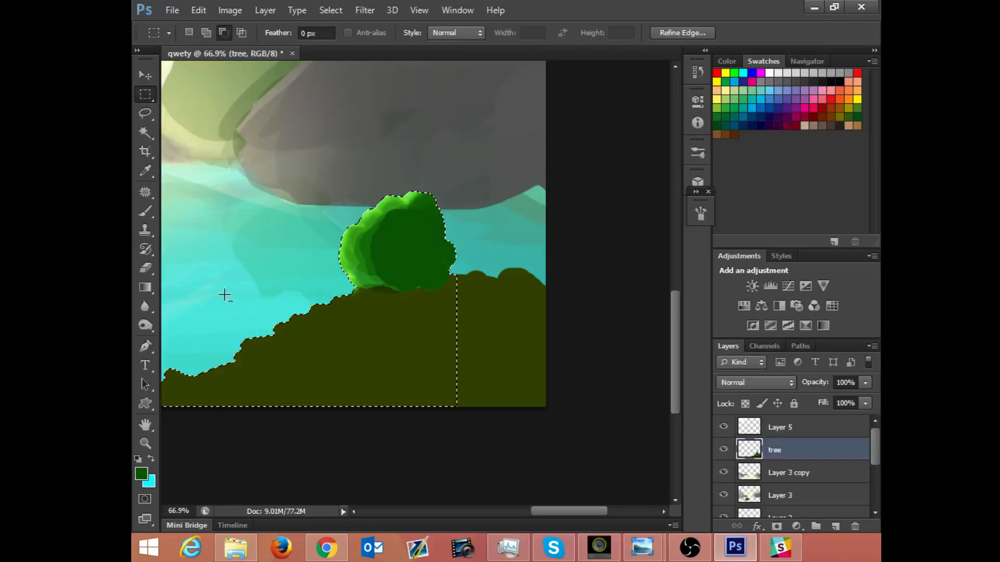
Step: Subtract the ground below and to the left of the bush from the selection with the Rectangular Marquee
drag(224, 294, 552, 466)
key(space)
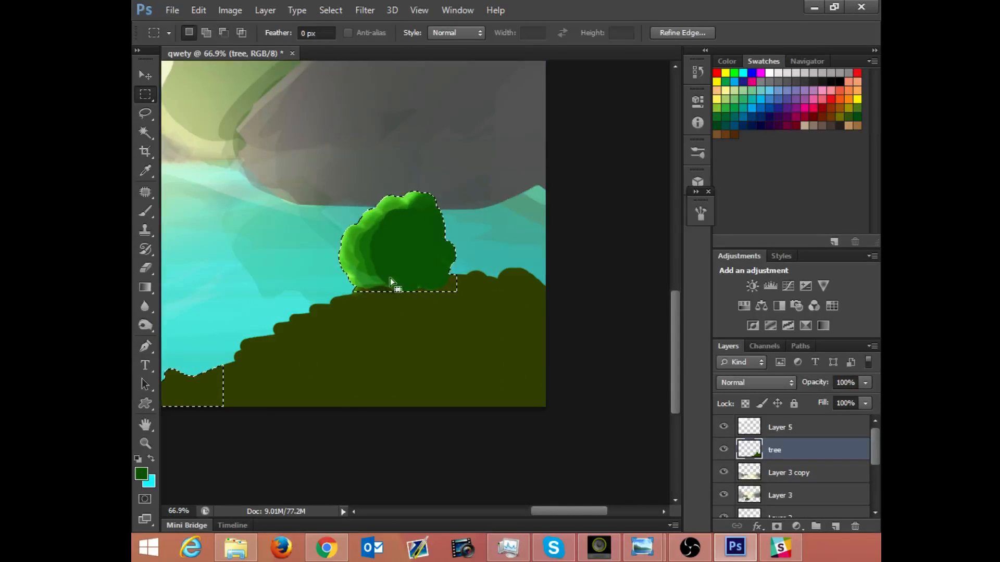
drag(407, 286, 508, 225)
drag(217, 301, 403, 367)
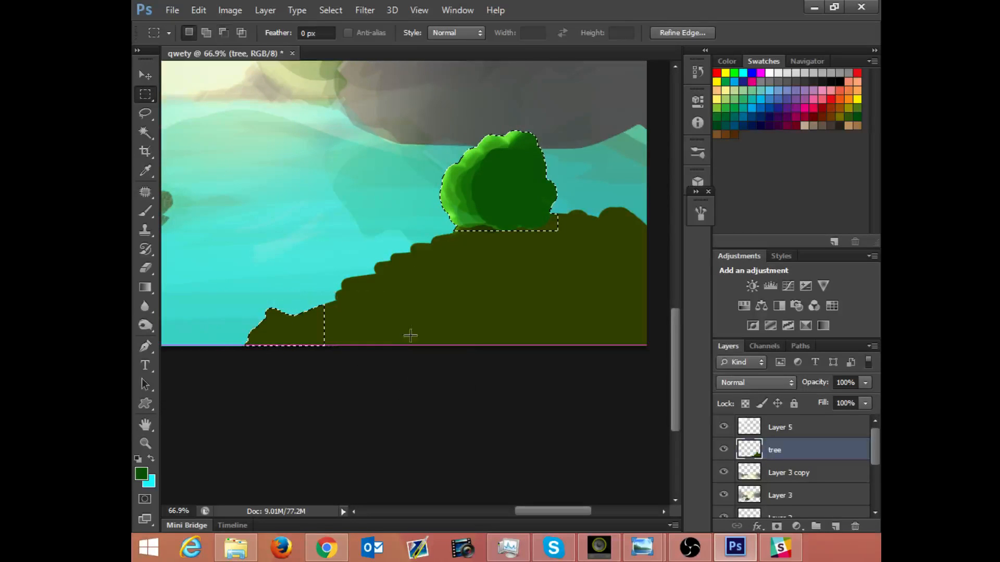
Step: Subtract the bush's base and shaded right side from the selection, keeping its lit upper-left part selected
key(space)
drag(452, 191, 426, 219)
key(ctrl+space)
drag(425, 222, 563, 367)
drag(540, 252, 664, 326)
drag(544, 148, 677, 331)
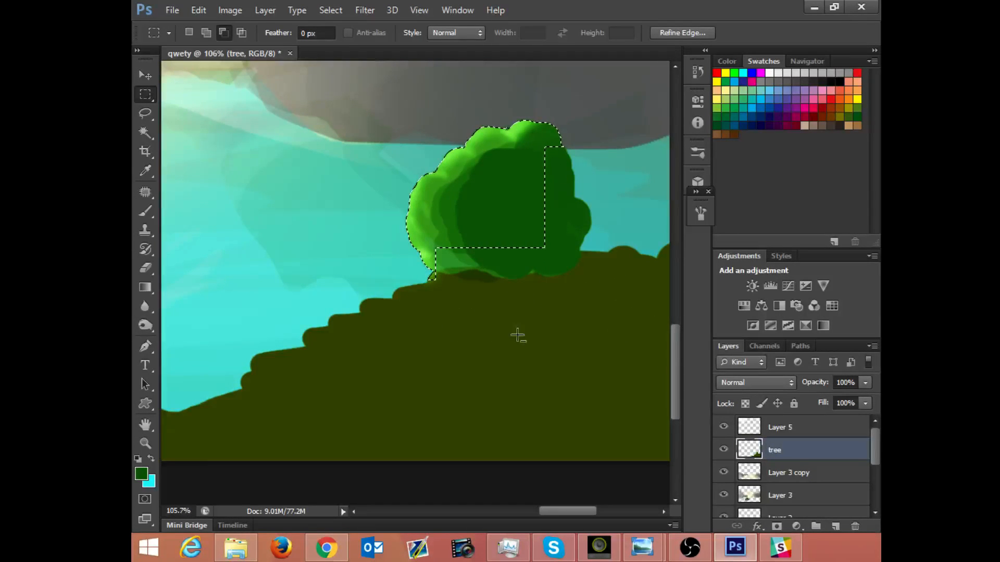
drag(405, 259, 499, 306)
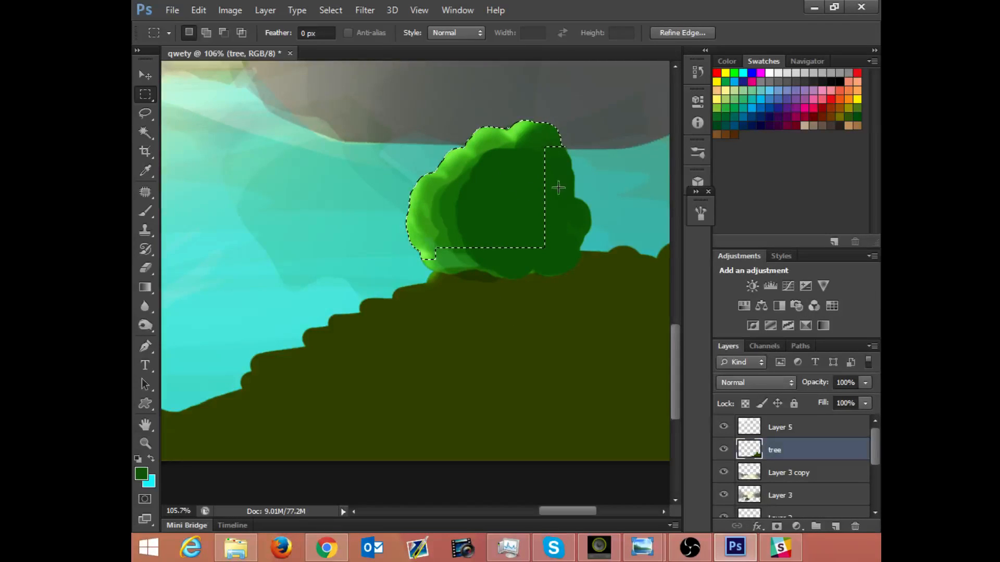
Step: Set the Stroke color for the bush selection to light green 81ec50, sampled from the bush's lit edge
click(198, 10)
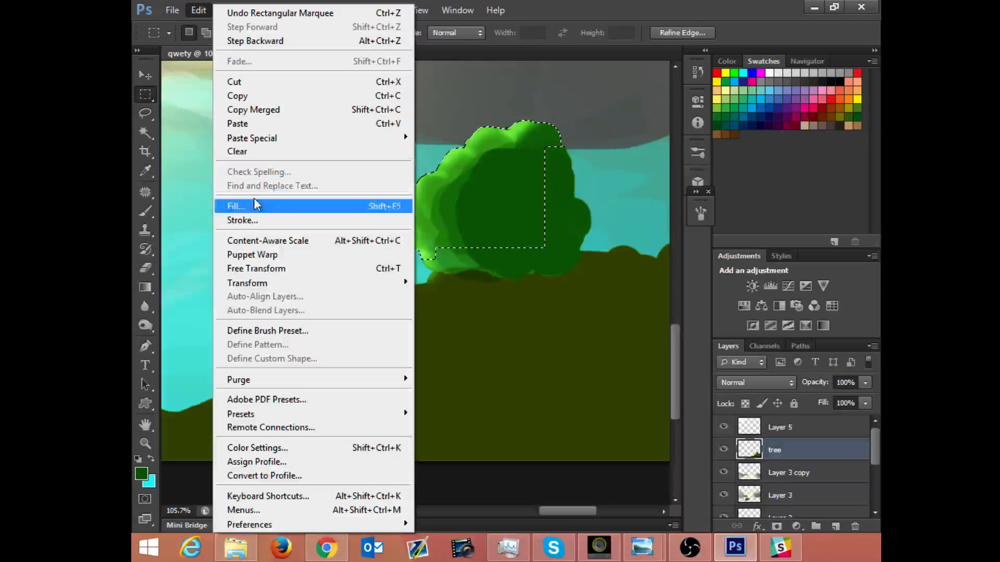
key(Escape)
key(i)
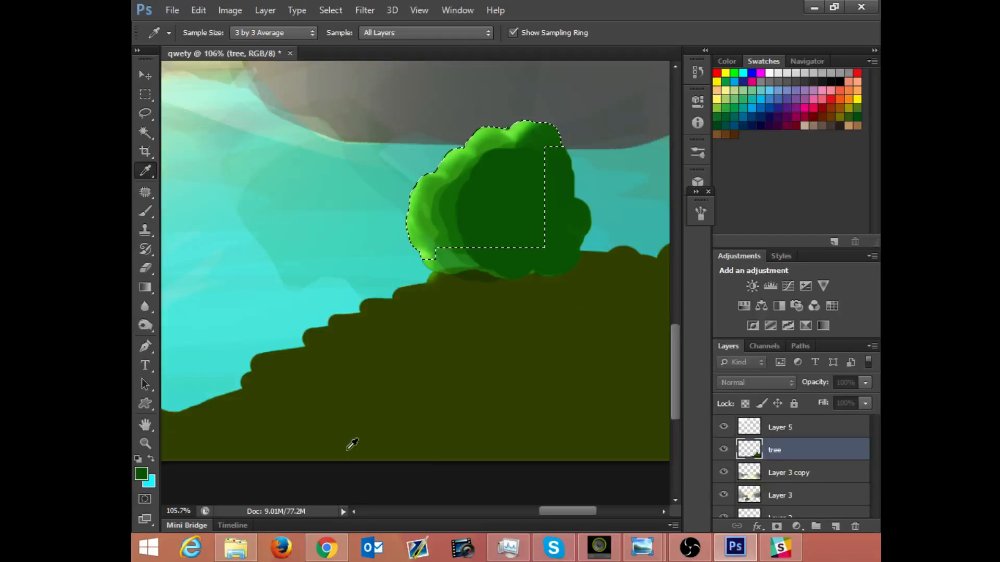
click(880, 557)
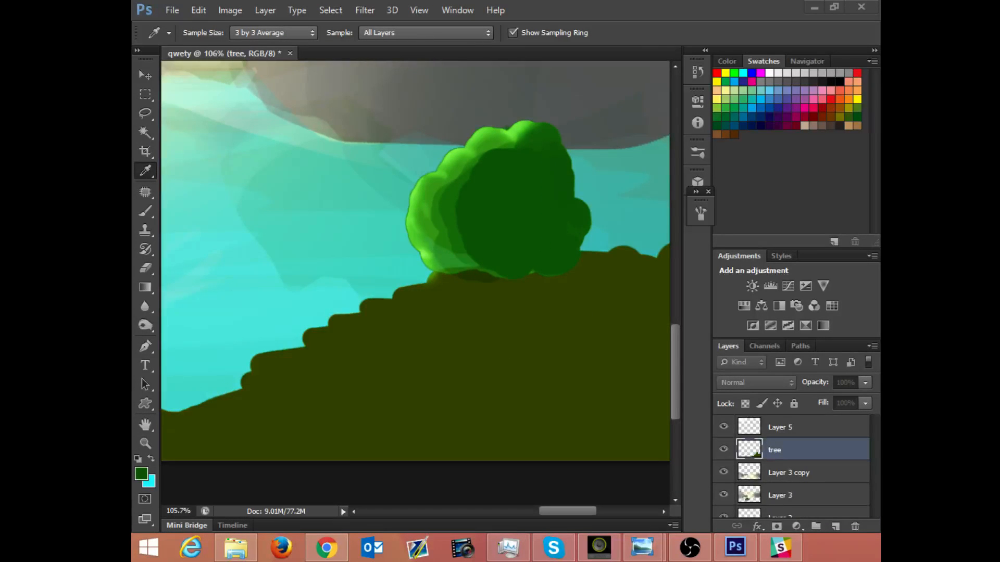
key(alt+Tab)
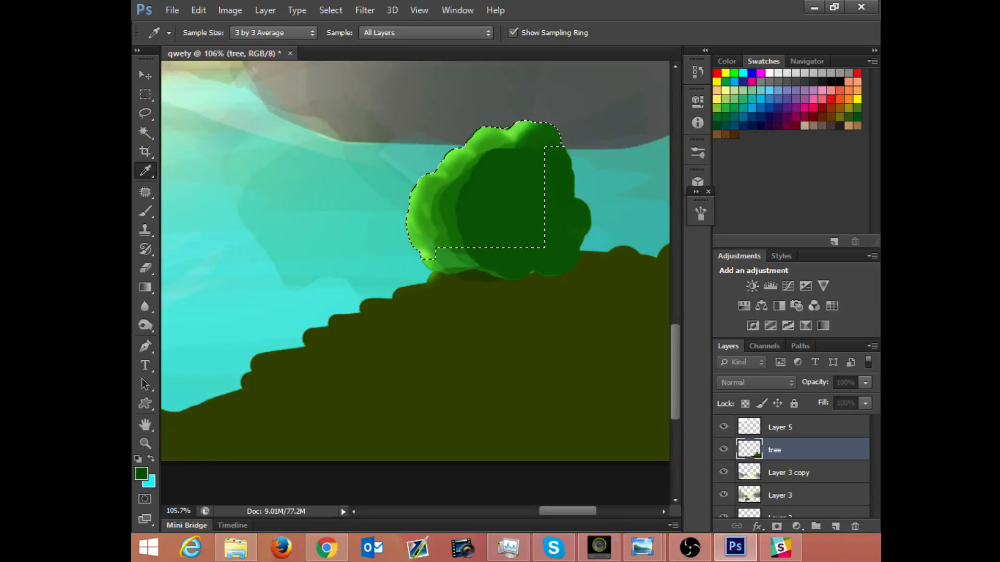
click(880, 552)
mouse_move(131, 13)
mouse_down()
mouse_move(346, 2)
mouse_move(416, 161)
mouse_up()
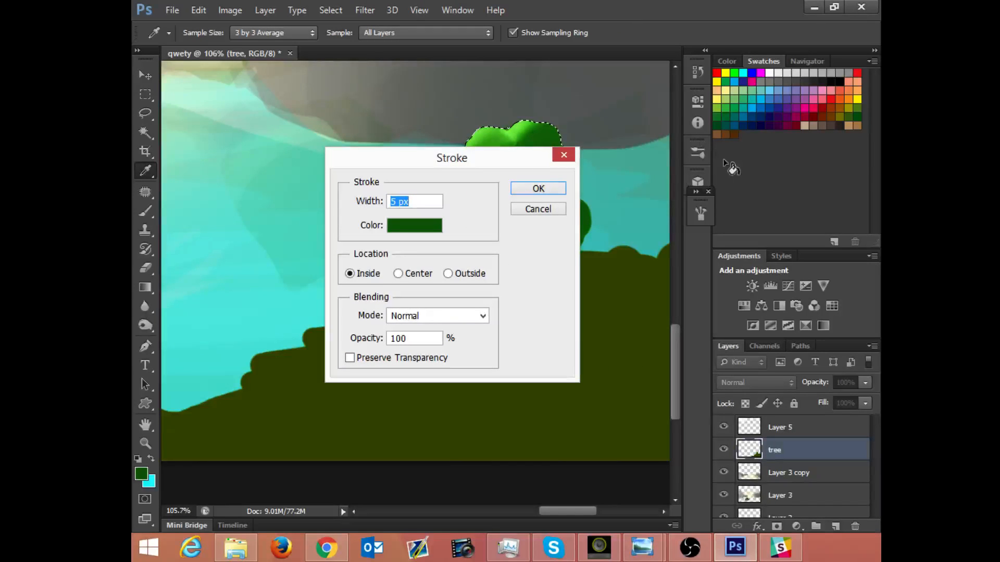
drag(517, 160, 496, 234)
click(414, 297)
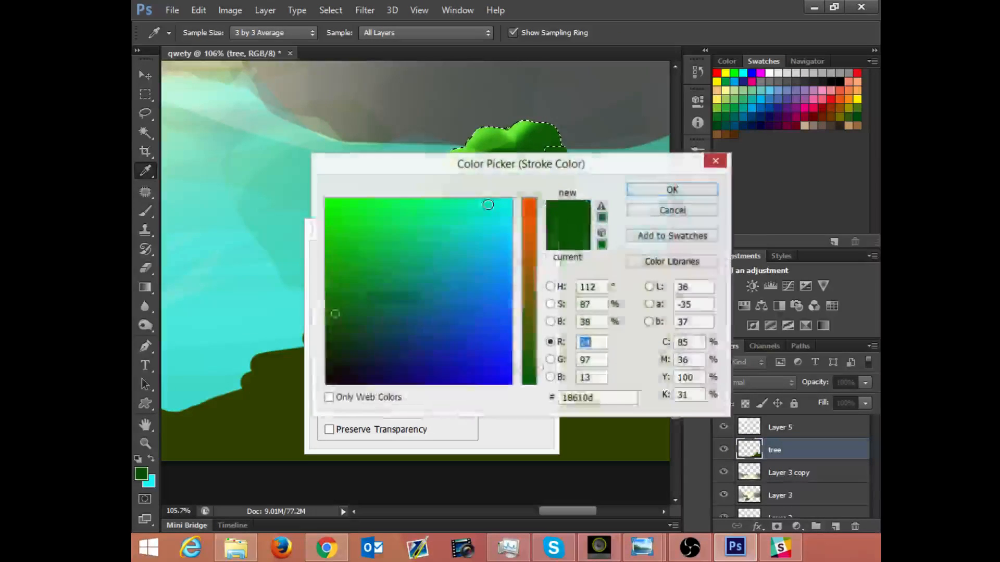
drag(518, 161, 582, 214)
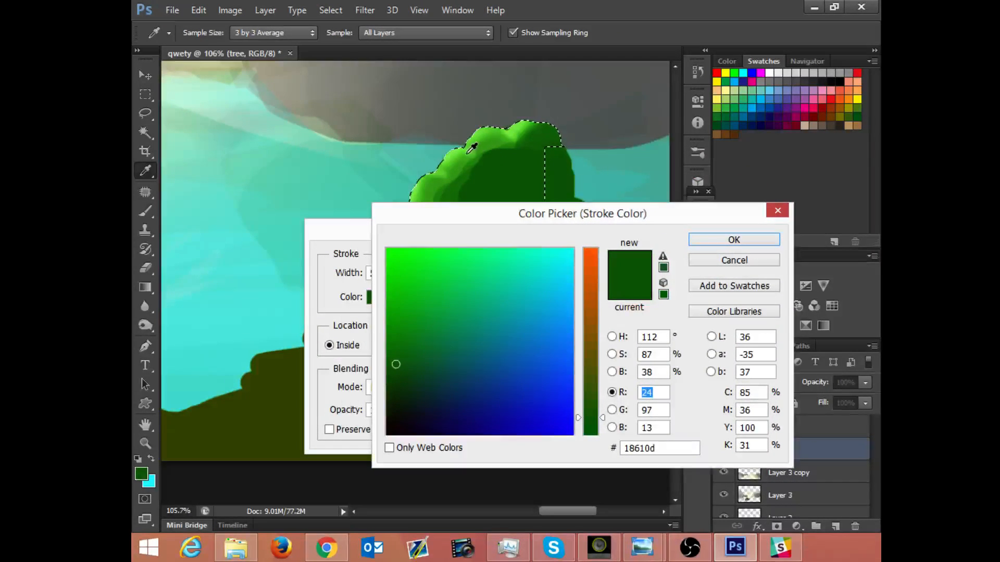
mouse_move(453, 155)
mouse_down()
mouse_move(442, 145)
mouse_move(509, 102)
mouse_move(555, 91)
mouse_up()
key(alt+space)
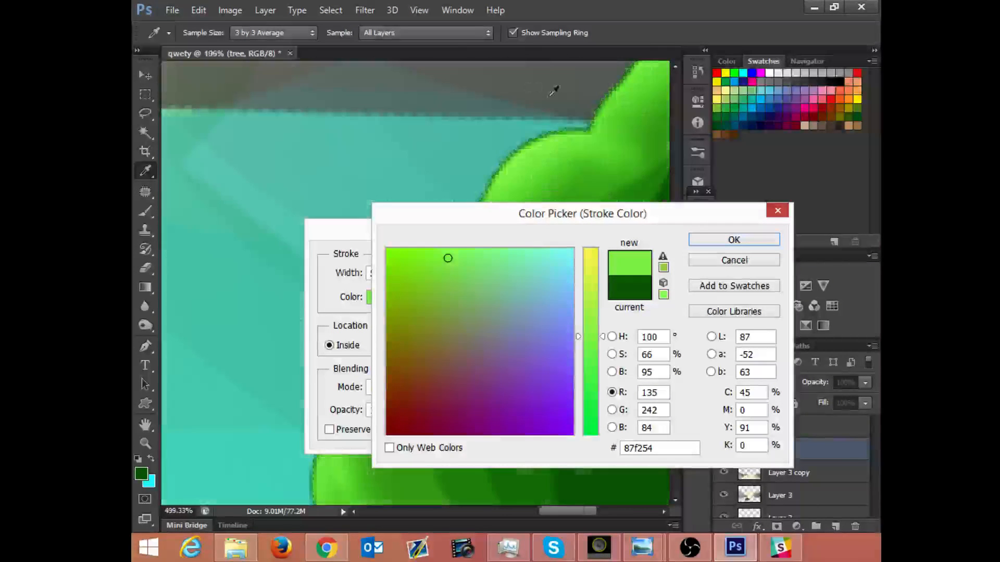
click(524, 153)
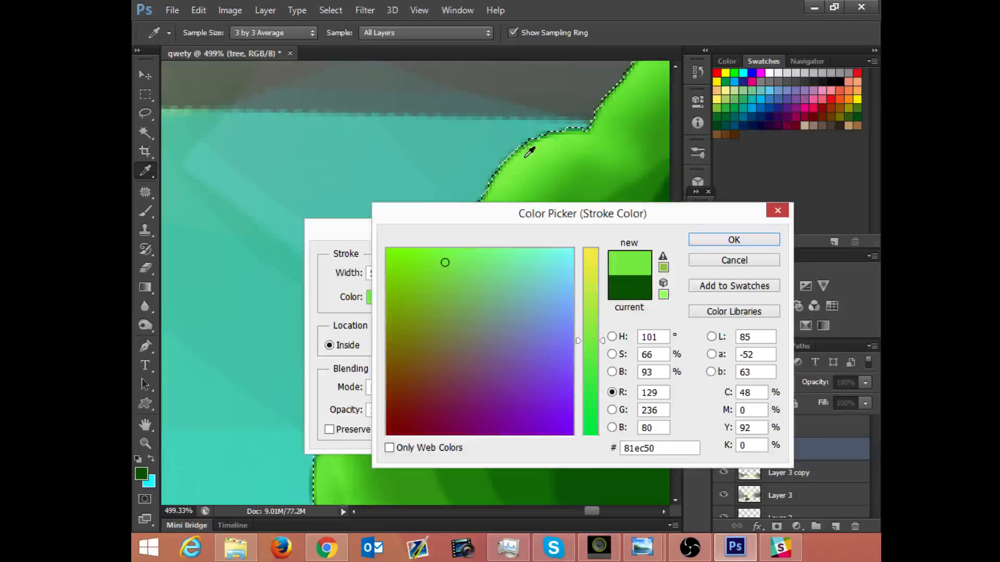
click(700, 241)
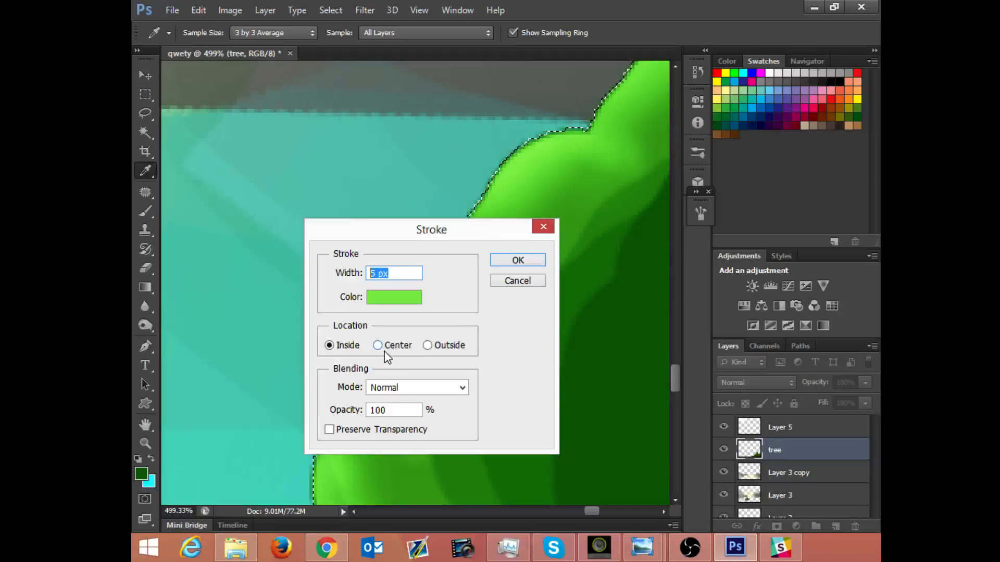
Step: Try a 5 px light green stroke placed outside the bush selection
click(428, 346)
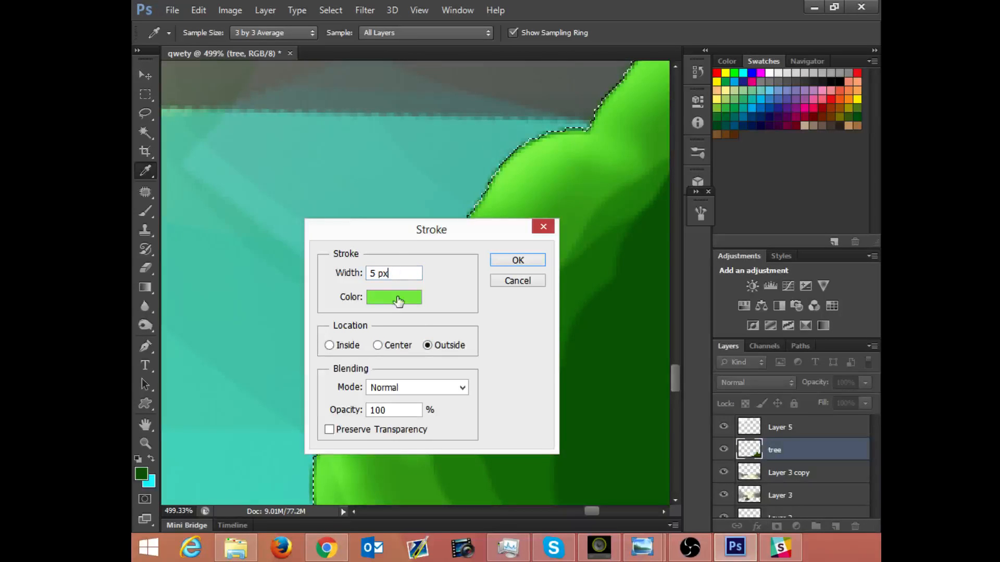
click(510, 263)
key(m)
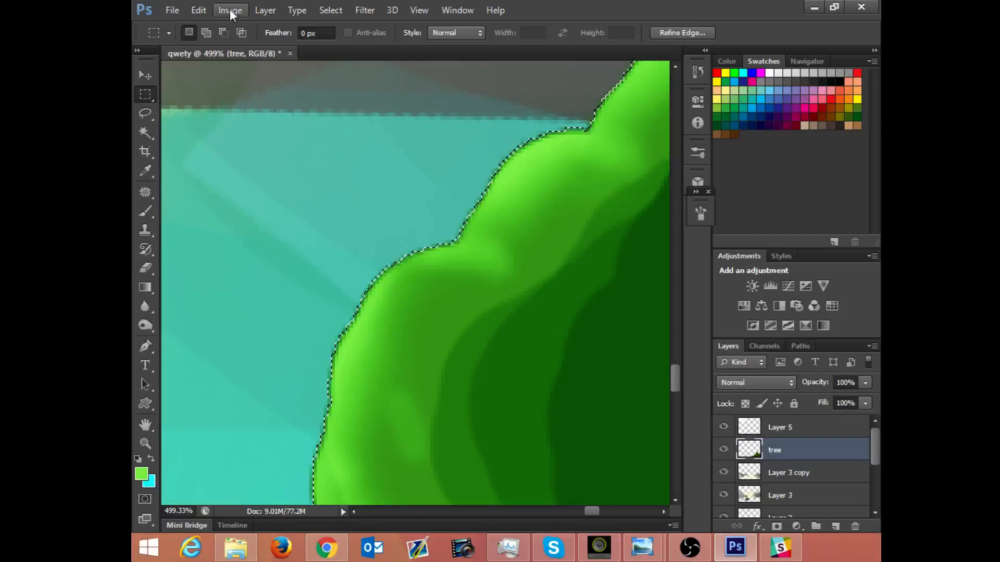
Step: Try a 1 px light green stroke centered on the bush selection's outline
click(200, 10)
click(276, 221)
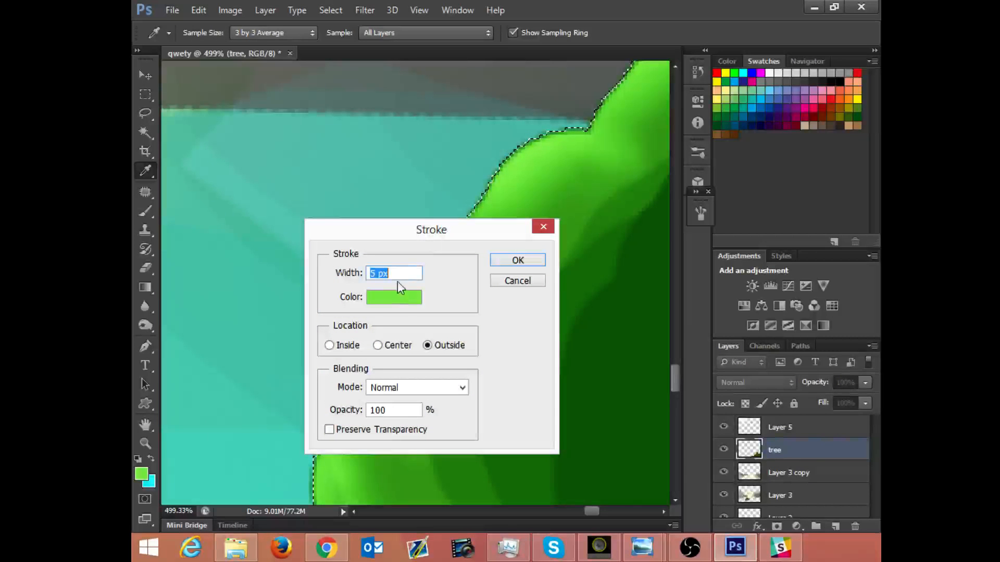
text(1)
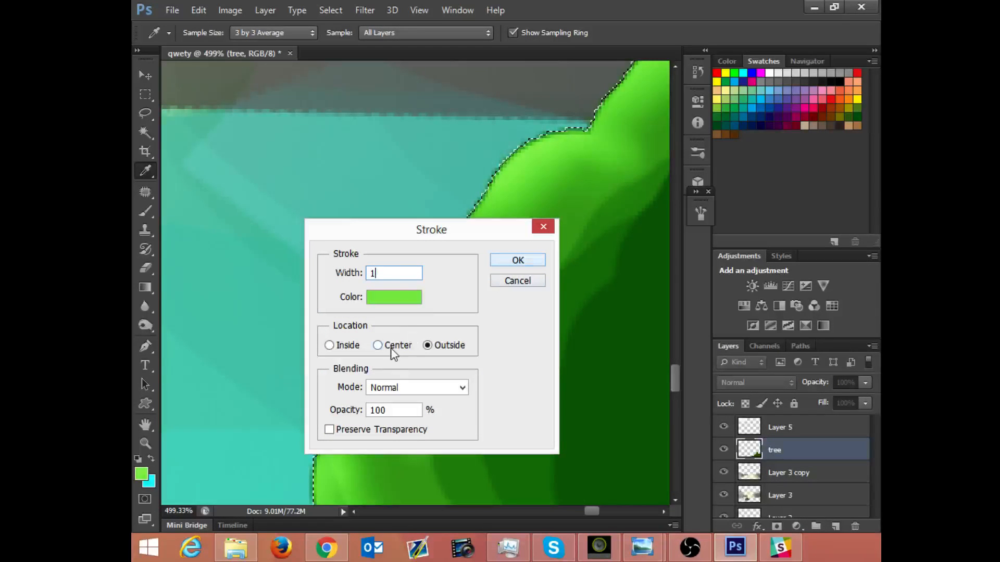
key(Return)
key(m)
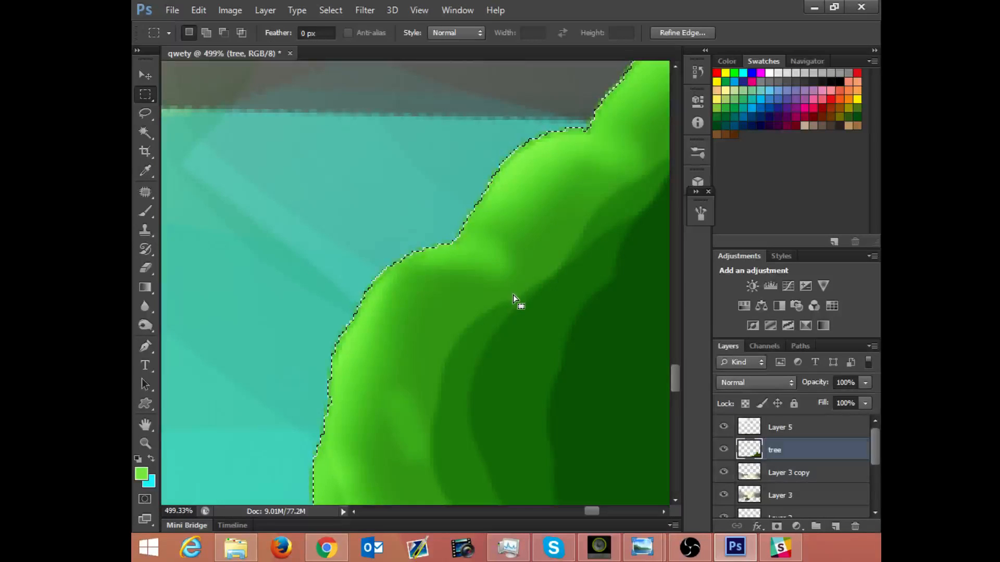
key(ctrl+d)
Step: Subtract the bush's dark interior from the selection in stepped rectangles that follow its lit left edge
drag(552, 225, 470, 225)
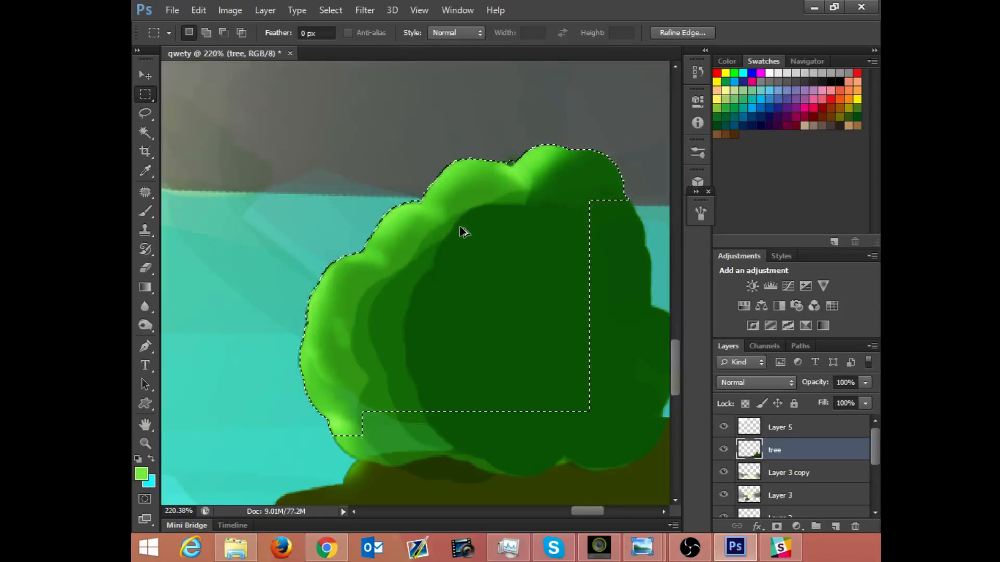
key(alt)
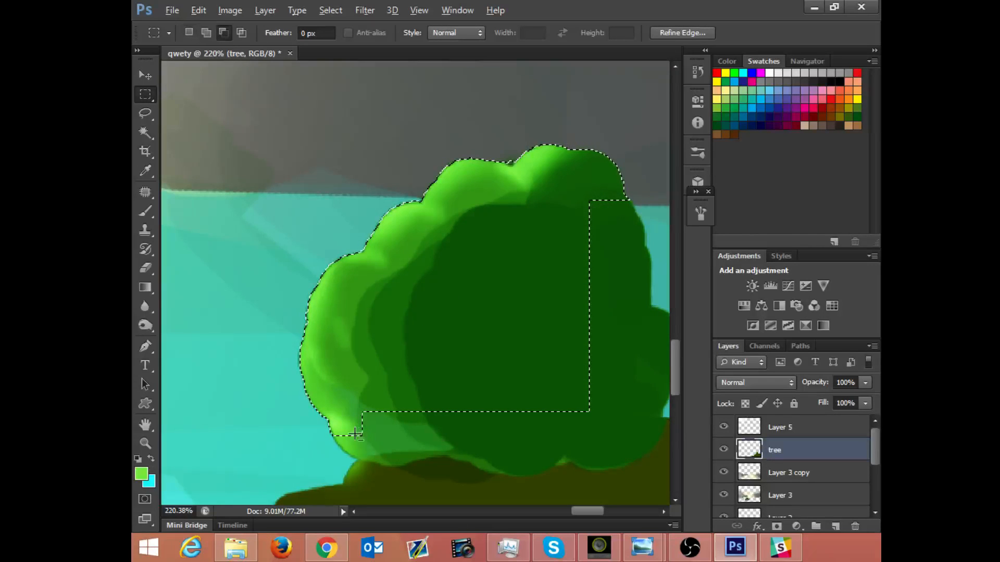
drag(328, 387, 423, 446)
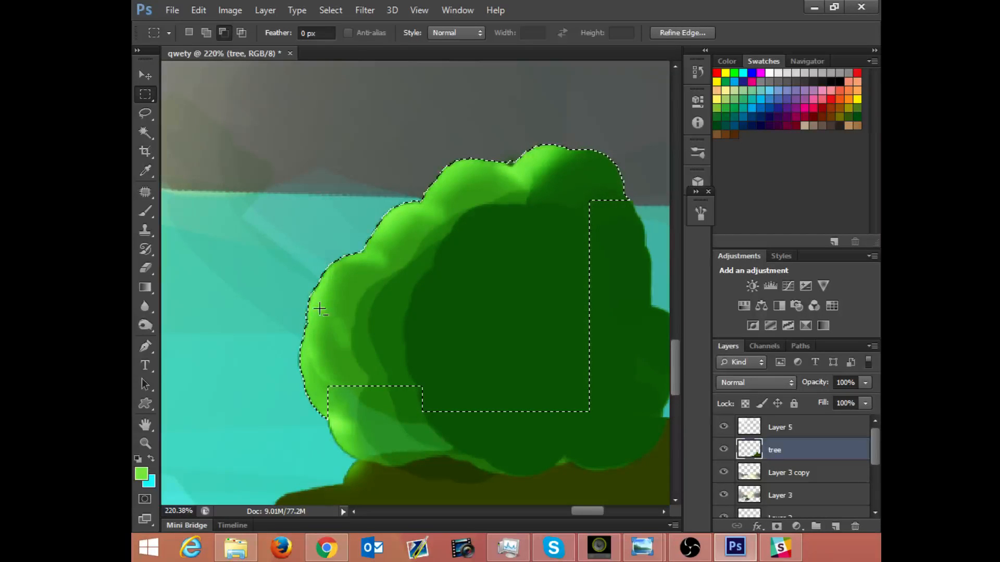
drag(325, 303, 489, 410)
drag(392, 278, 592, 414)
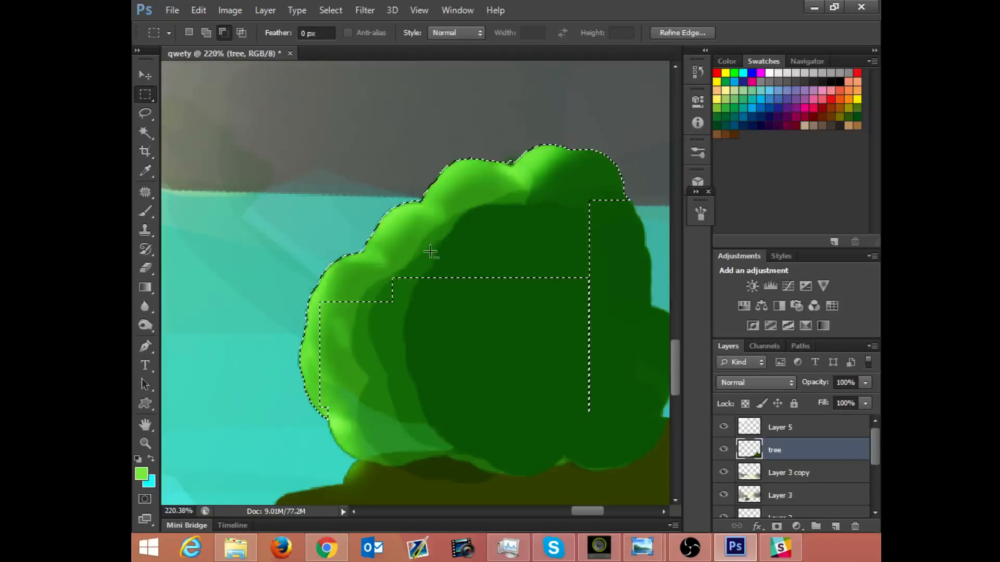
drag(396, 229, 597, 376)
drag(448, 197, 587, 312)
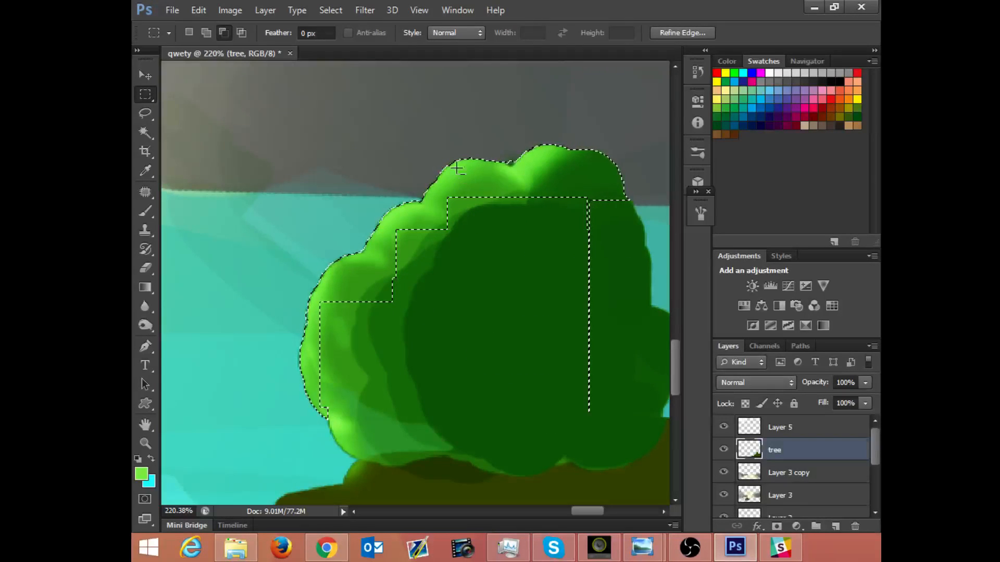
Step: Trim the selection along the bush's top and left lobes to a thin band hugging the outer edge
drag(454, 166, 567, 214)
drag(530, 153, 620, 249)
drag(578, 215, 600, 416)
drag(338, 273, 410, 315)
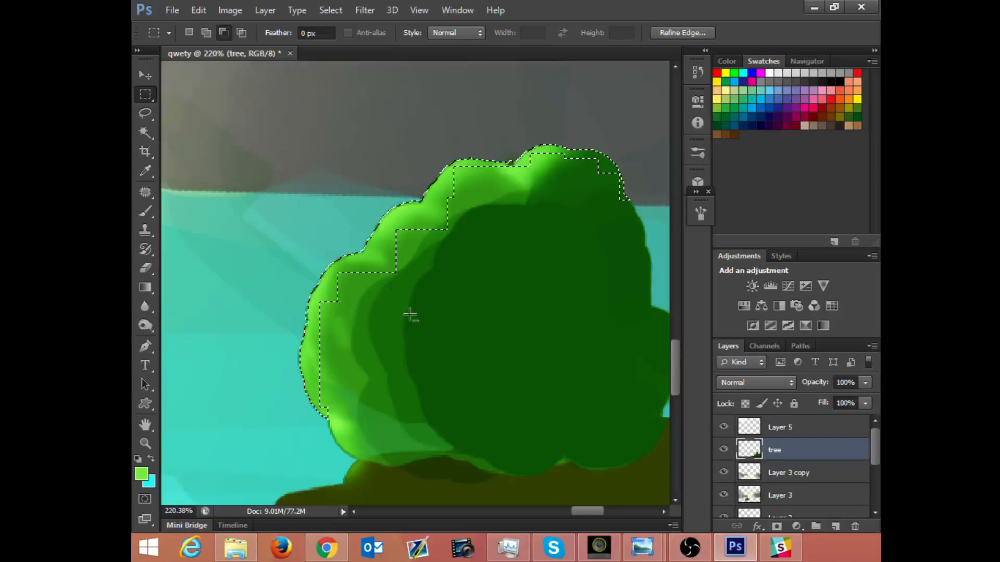
drag(312, 297, 349, 399)
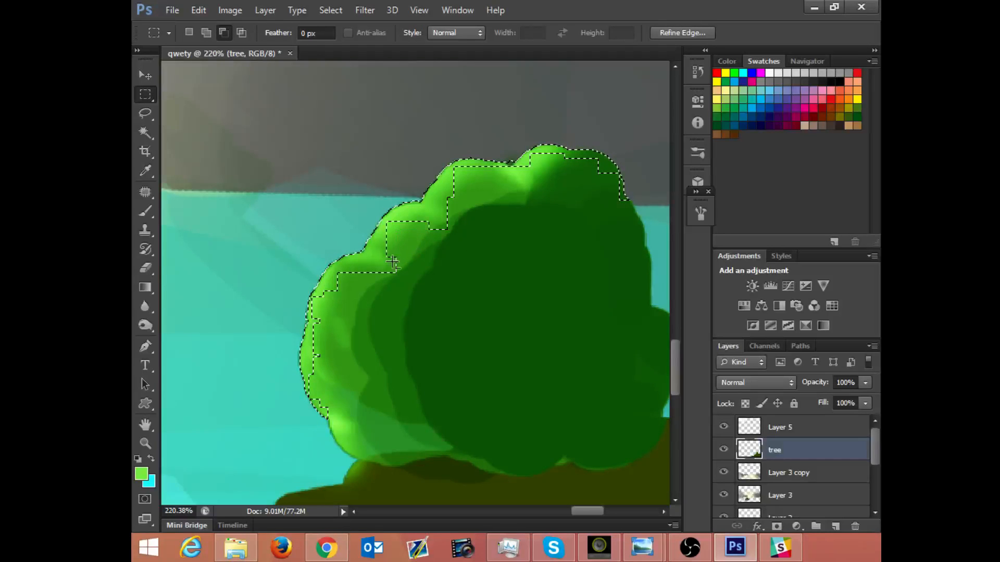
drag(379, 254, 435, 285)
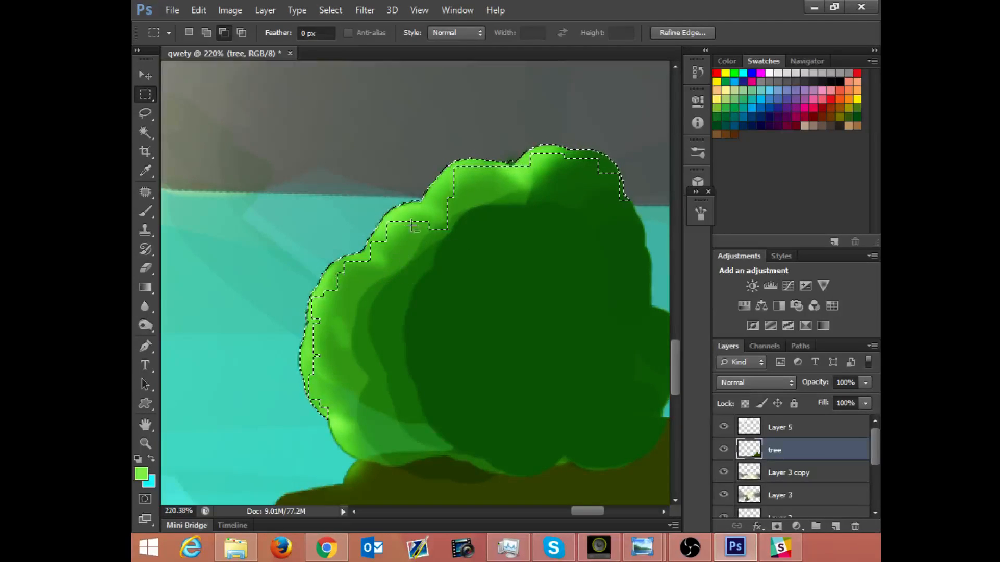
drag(414, 204, 472, 232)
drag(436, 191, 454, 204)
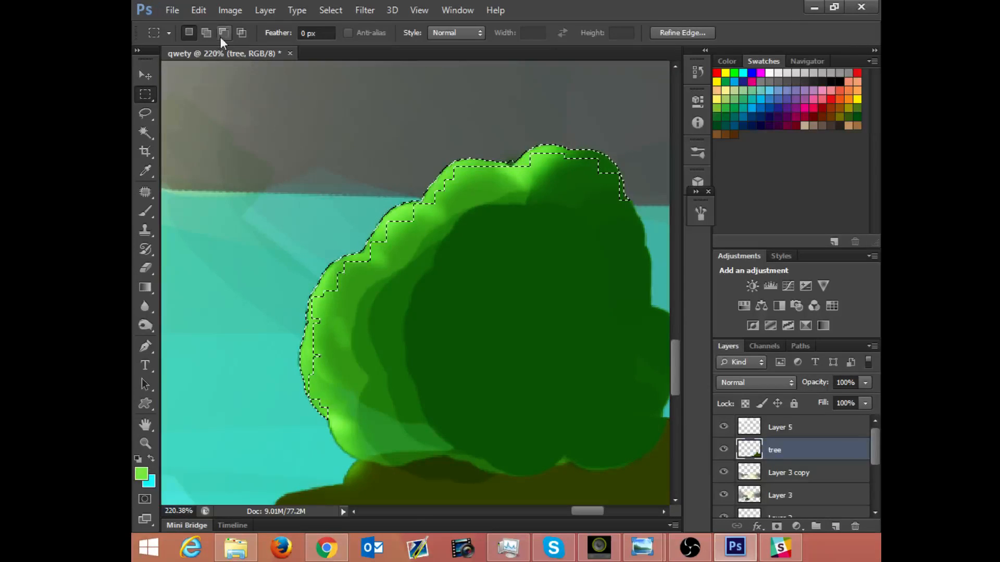
Step: Try a 1 px centered light green stroke in Dissolve mode on the rim selection, and undo it
click(198, 10)
click(252, 219)
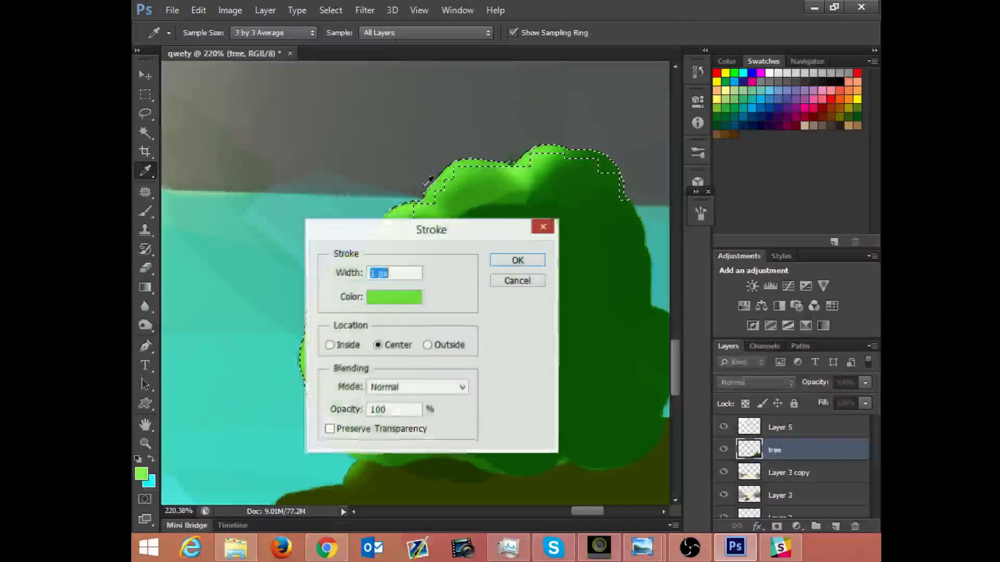
click(417, 387)
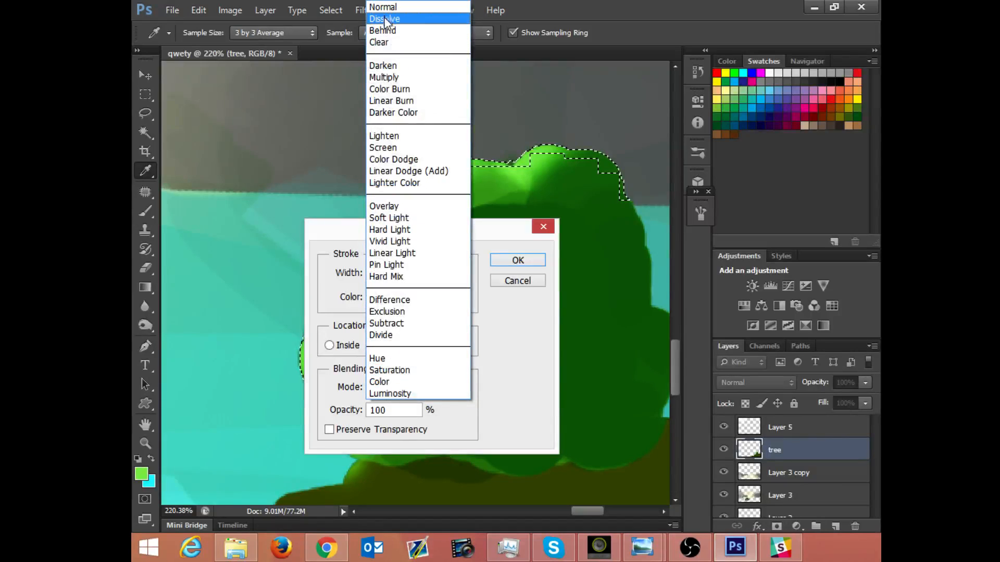
click(386, 19)
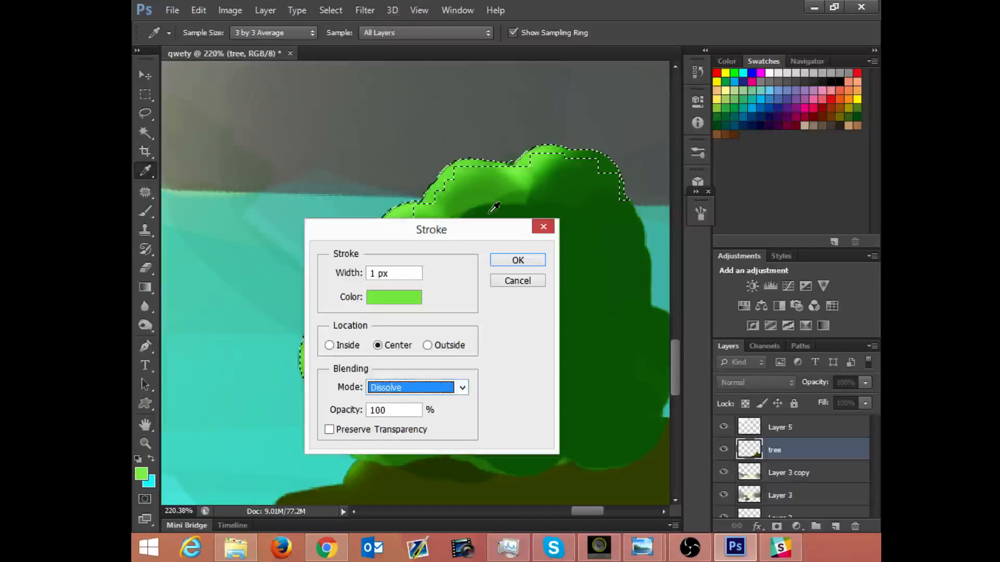
click(510, 261)
key(m)
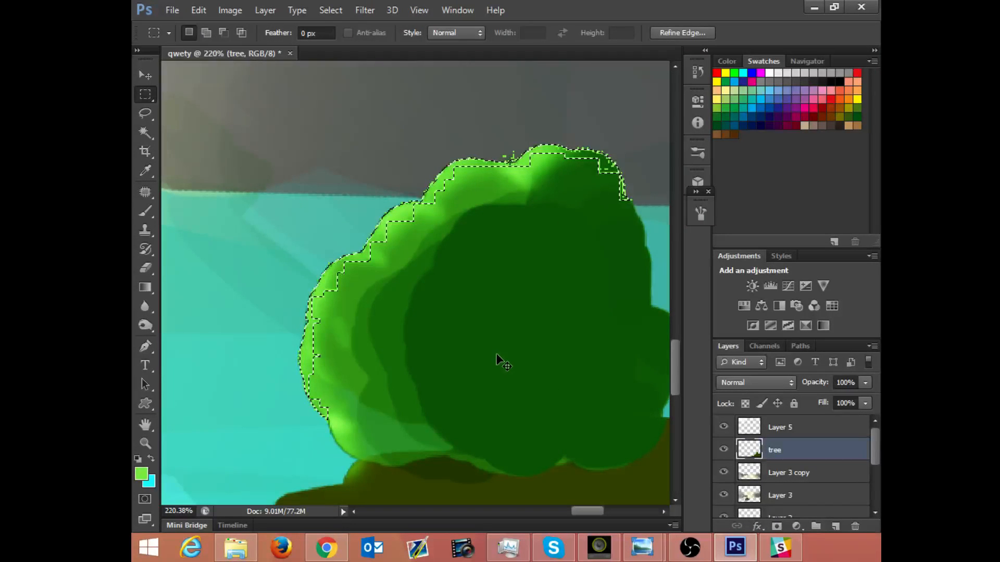
click(499, 358)
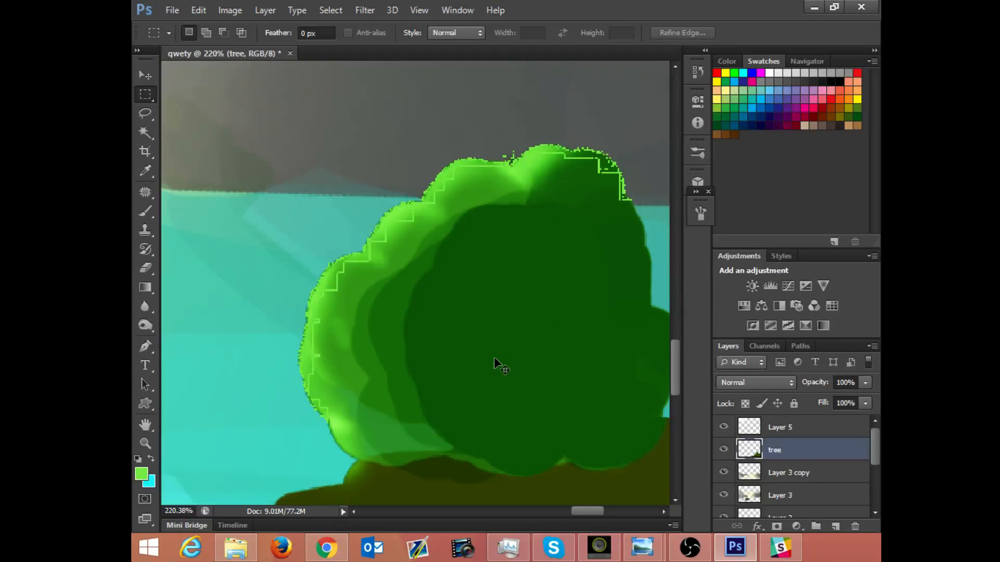
key(ctrl+z)
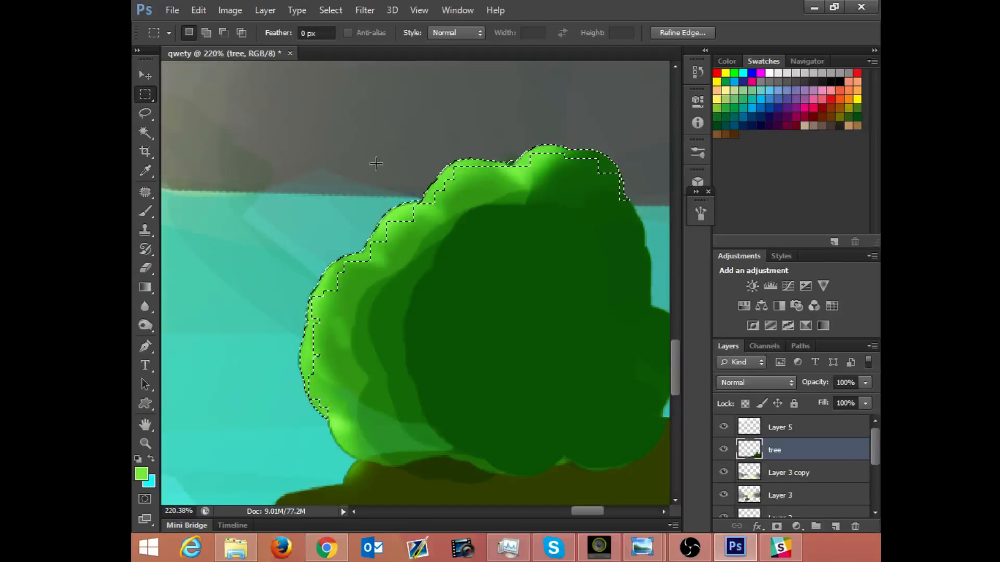
click(206, 10)
click(205, 8)
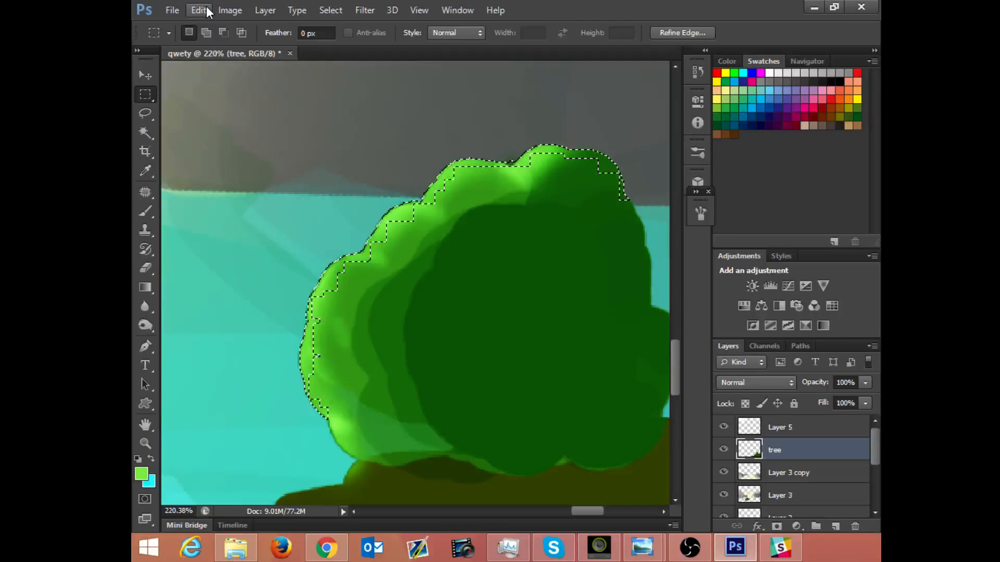
click(208, 8)
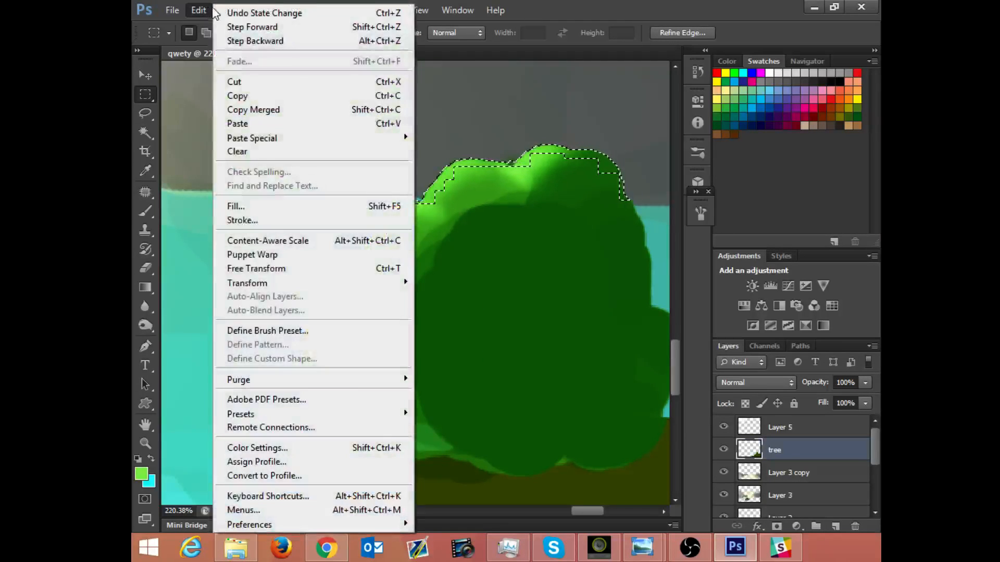
click(261, 222)
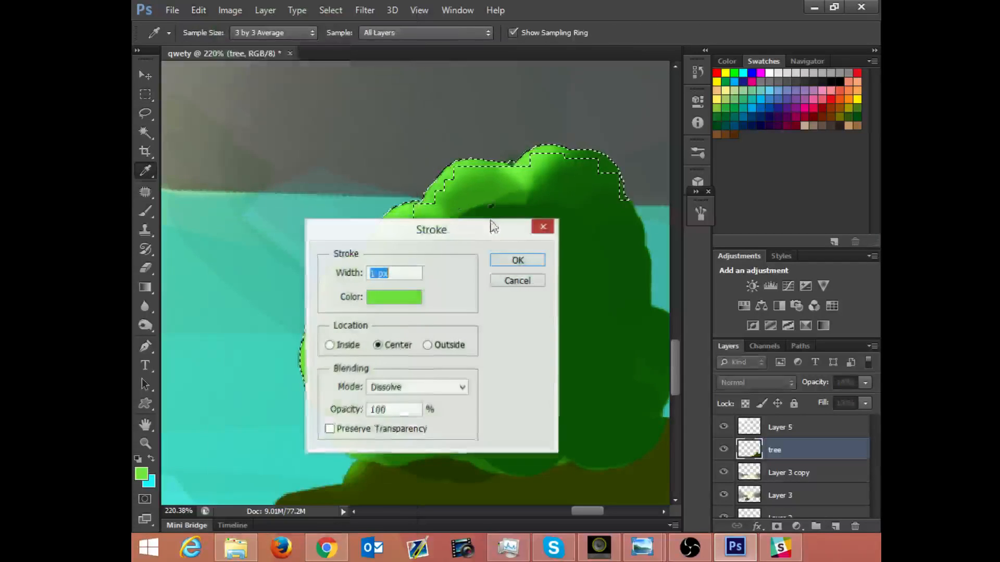
click(410, 389)
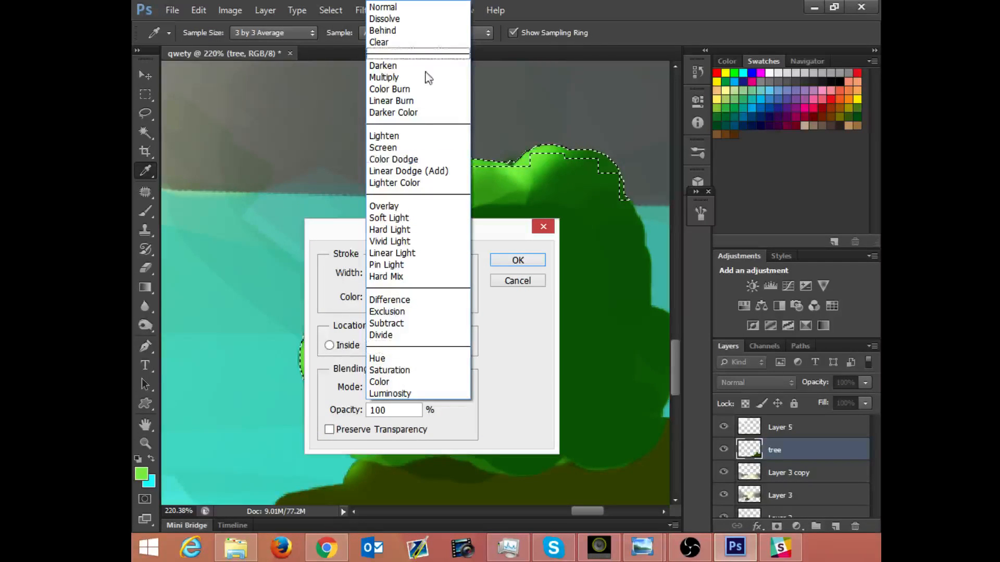
click(407, 8)
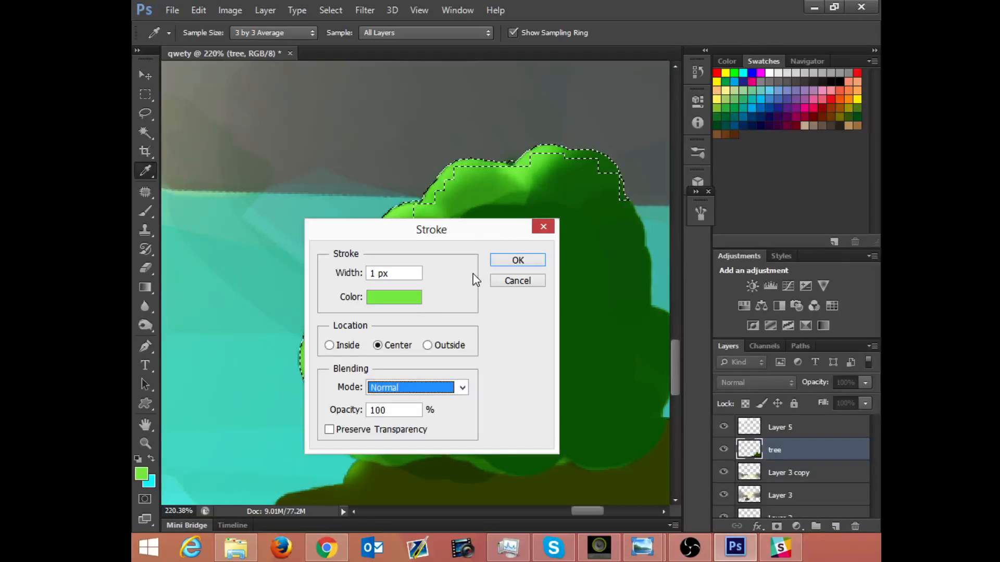
click(513, 281)
key(m)
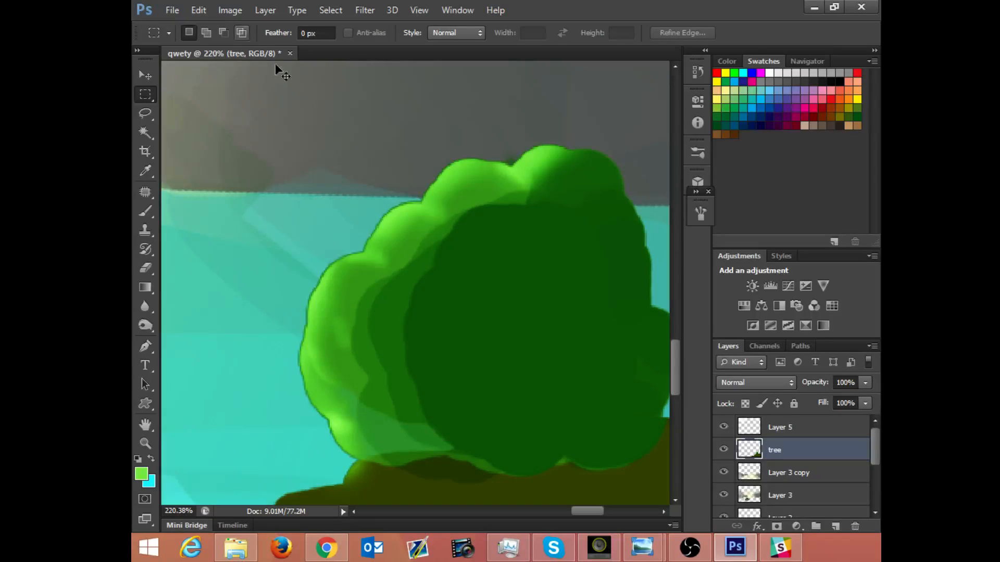
key(ctrl+z)
click(200, 10)
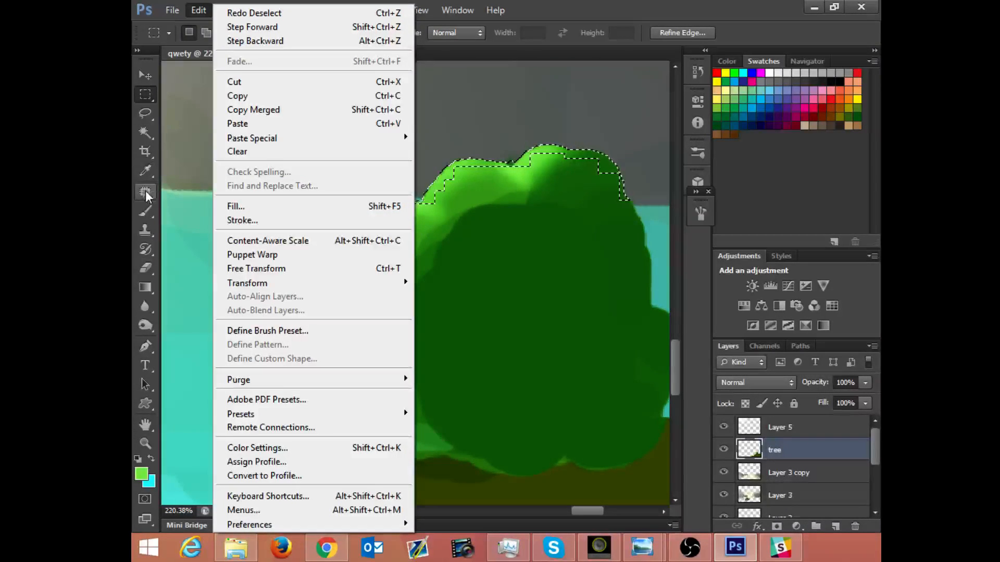
Step: Try erasing the selected rim of the bush with the Eraser at 62% opacity, and undo it
right_click(147, 210)
right_click(146, 209)
right_click(146, 210)
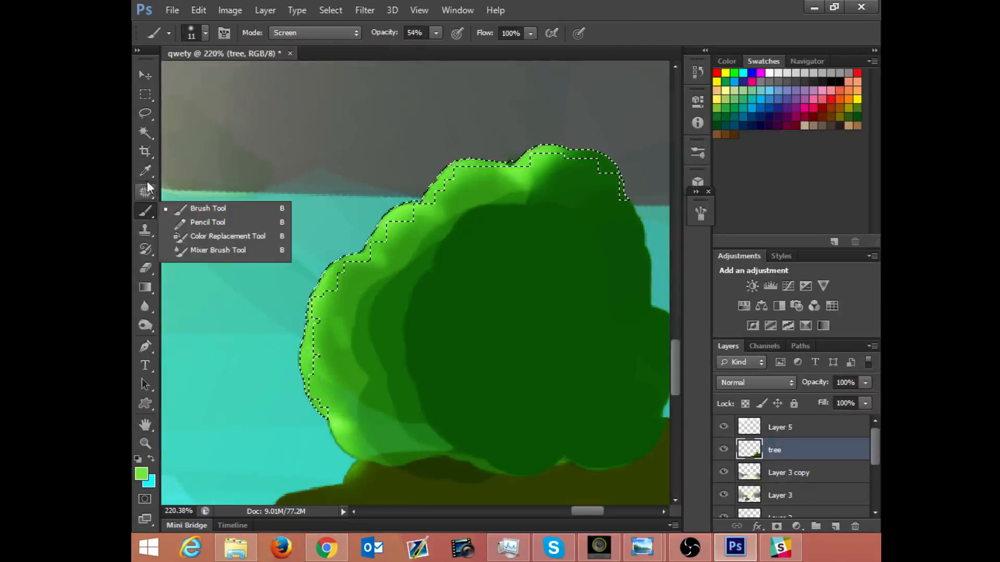
click(154, 270)
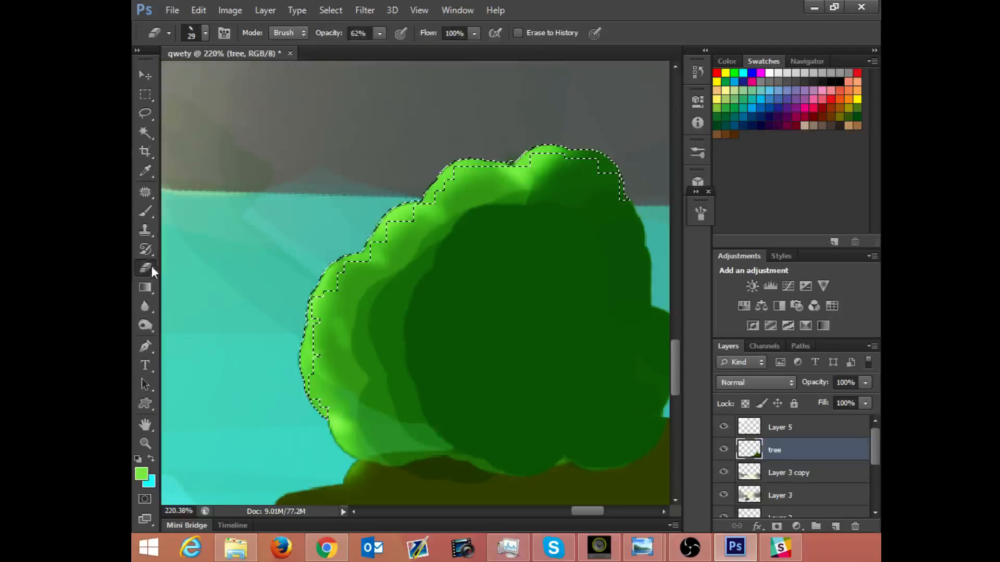
mouse_move(503, 131)
mouse_down()
mouse_move(681, 128)
mouse_move(573, 194)
mouse_up()
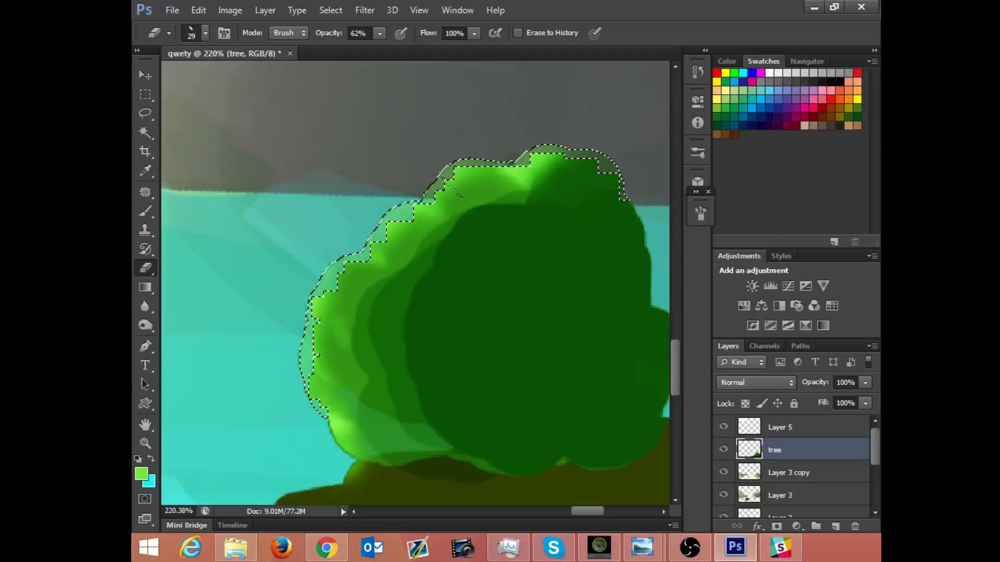
key(ctrl+d)
key(alt)
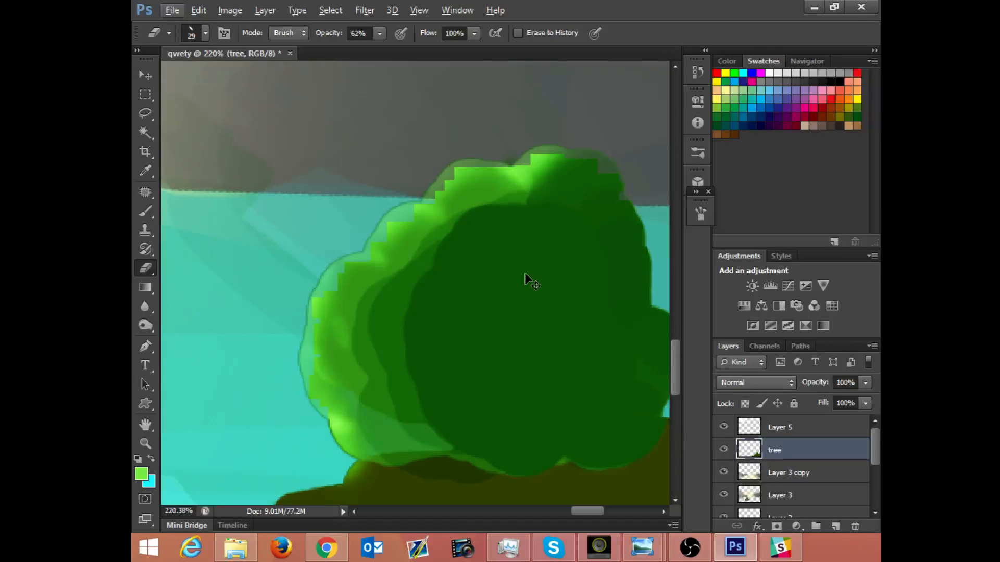
key(ctrl+alt+z)
key(ctrl+alt+z)
key(ctrl+alt+z)
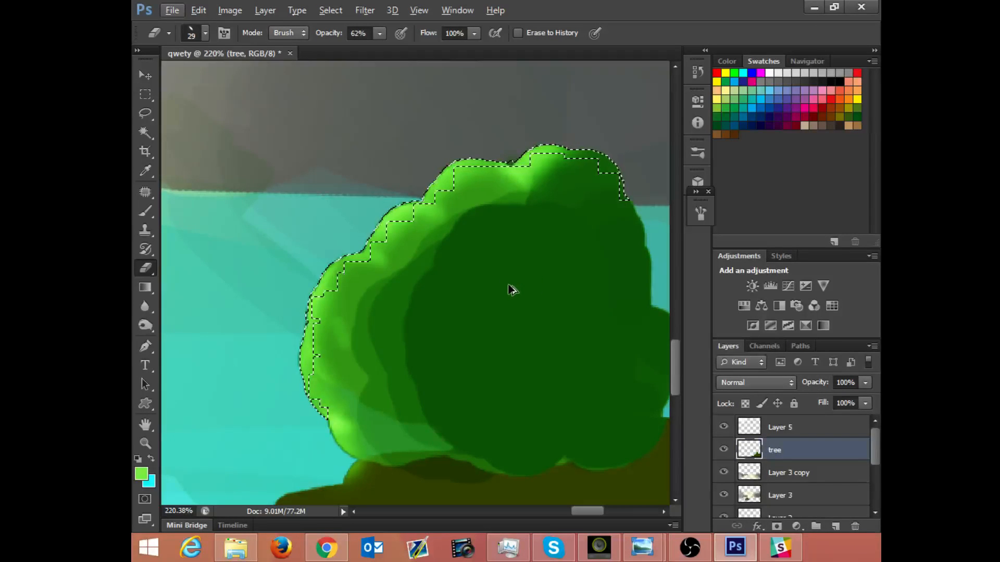
Step: Try erasing the bush's lit edge at 100% eraser opacity within the tree layer's loaded outline, and undo it
ctrl+click(756, 449)
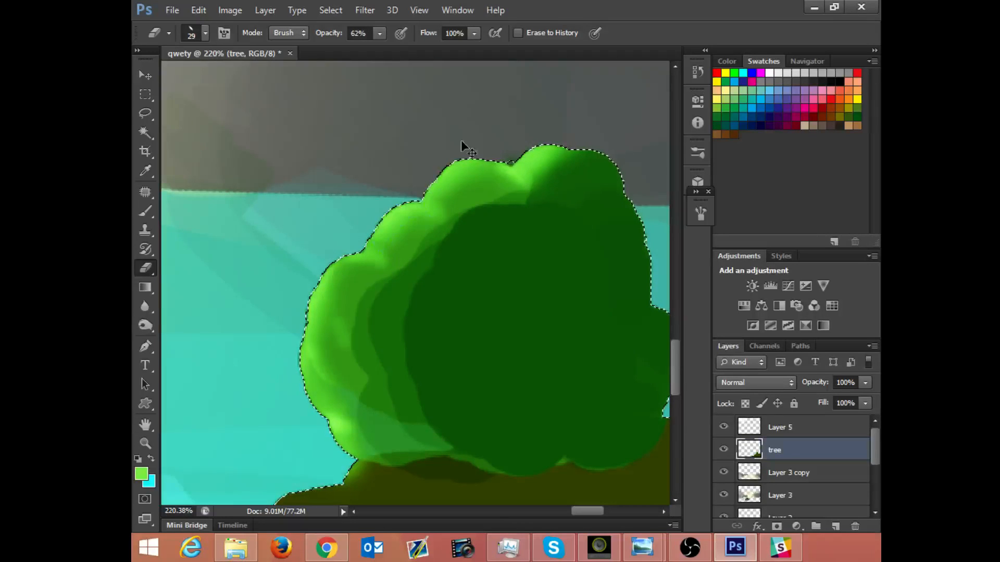
drag(379, 34, 446, 68)
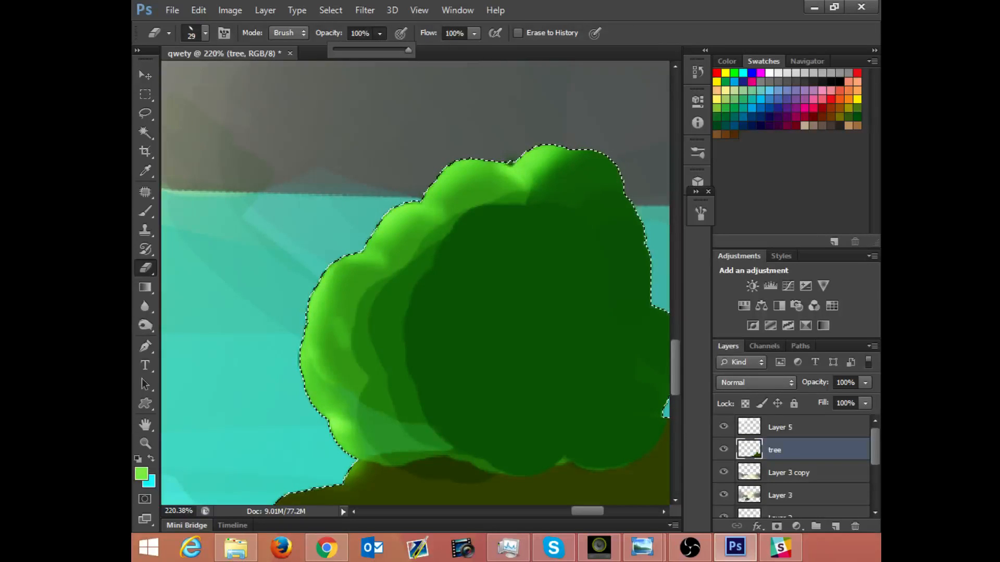
drag(406, 196, 386, 185)
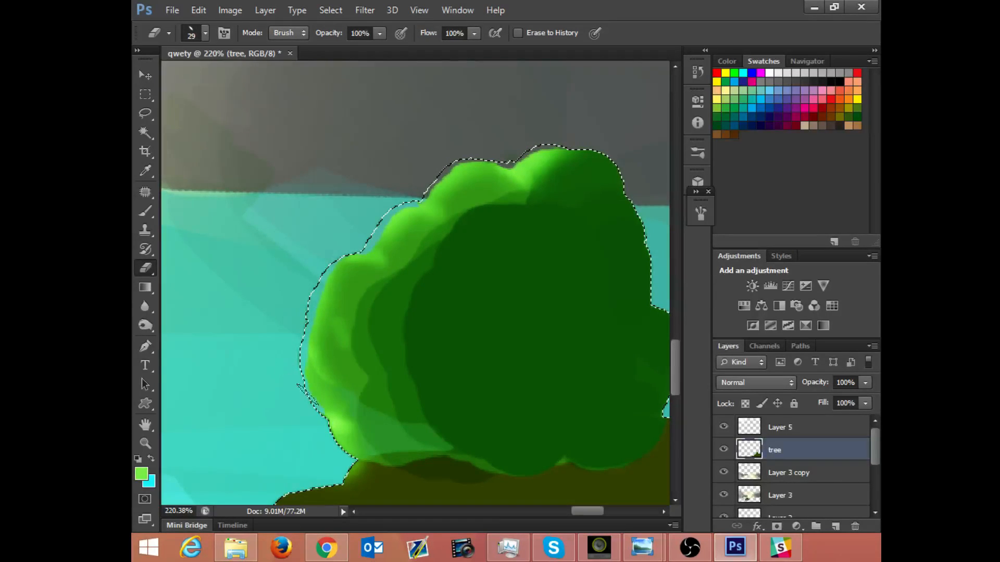
mouse_move(308, 394)
mouse_down()
mouse_move(342, 475)
mouse_move(339, 448)
mouse_up()
key(ctrl+z)
key(ctrl+d)
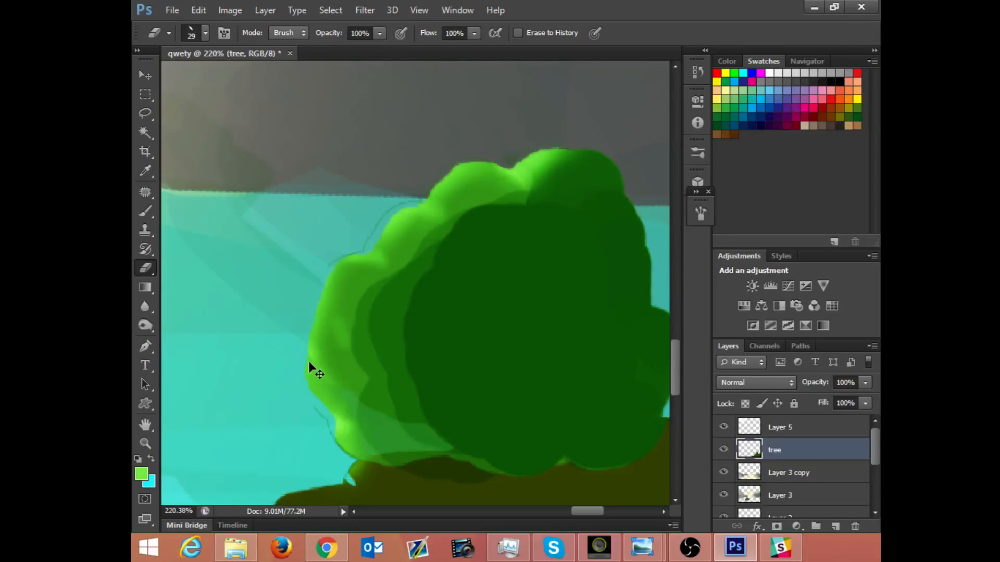
key(ctrl+shift+d)
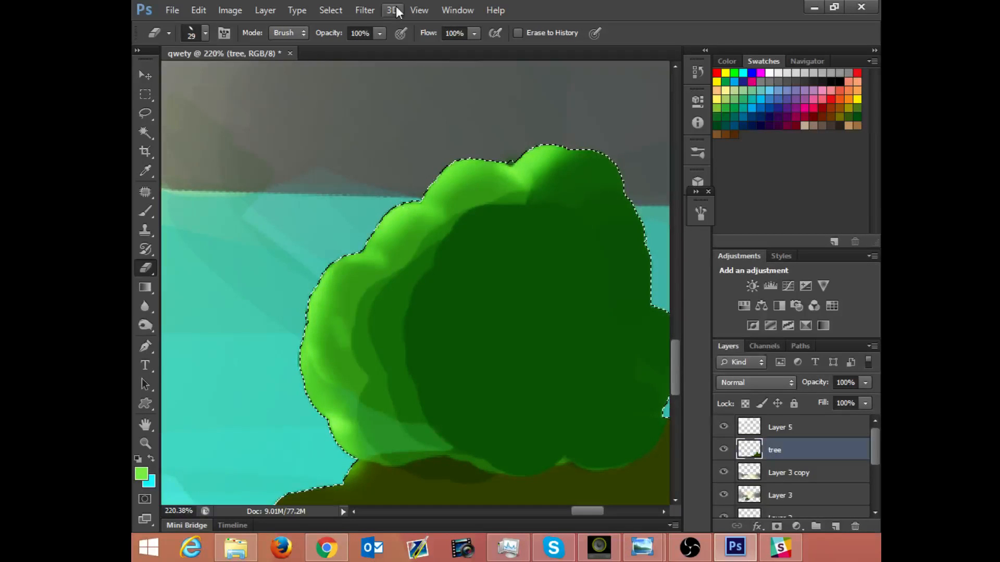
Step: Clear the selection and lock the tree layer's transparent pixels
click(146, 95)
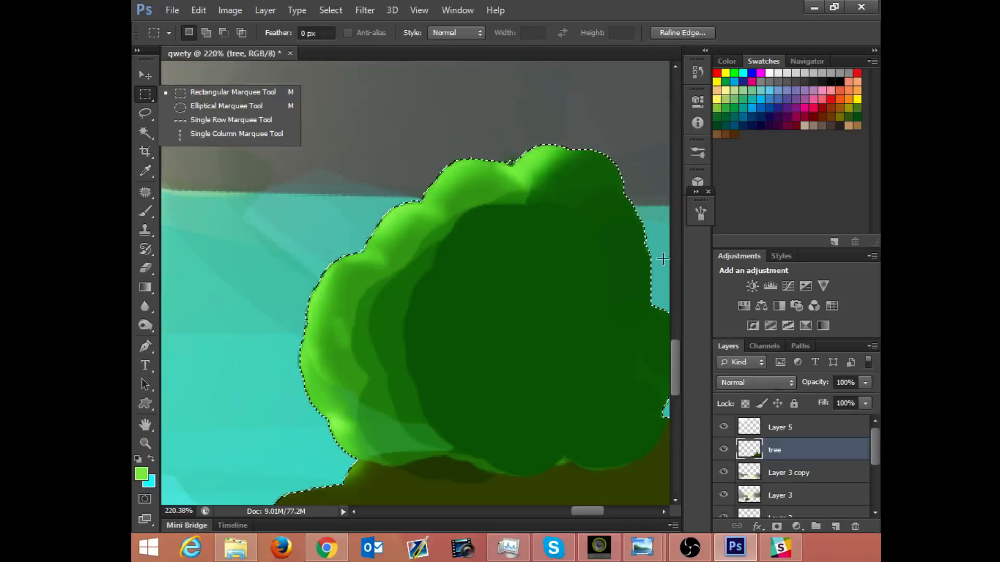
key(ctrl+d)
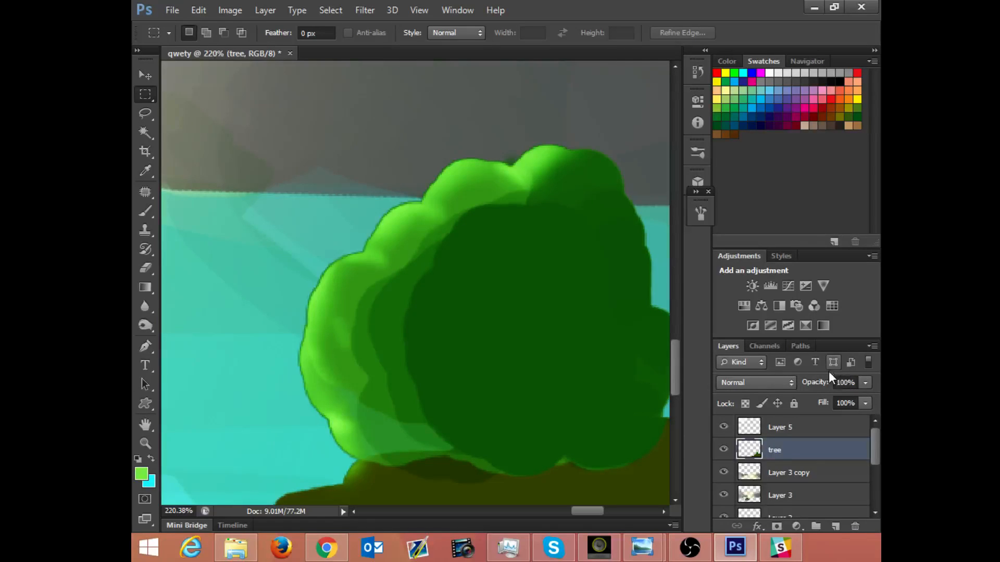
click(790, 401)
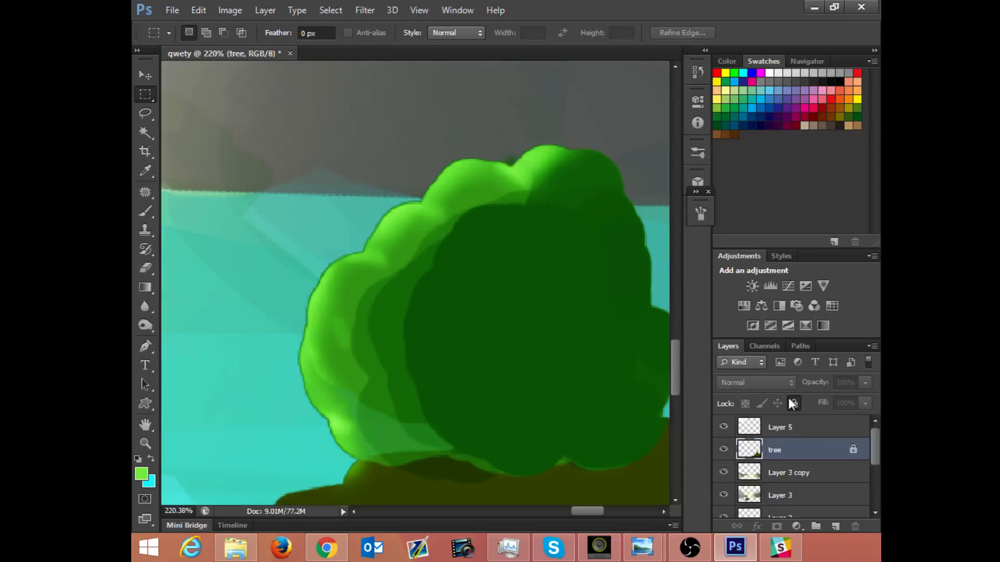
click(791, 401)
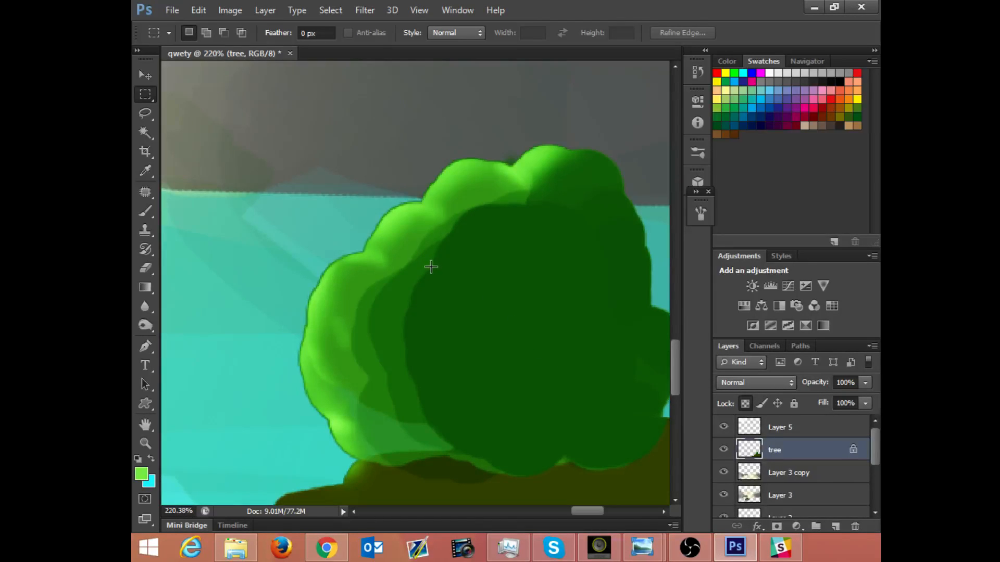
Step: Try broad light green brush strokes in Screen mode at 54% opacity over the bush's middle-left lobe, and undo them
key(b)
mouse_move(365, 284)
mouse_down()
mouse_move(415, 201)
mouse_move(366, 255)
mouse_up()
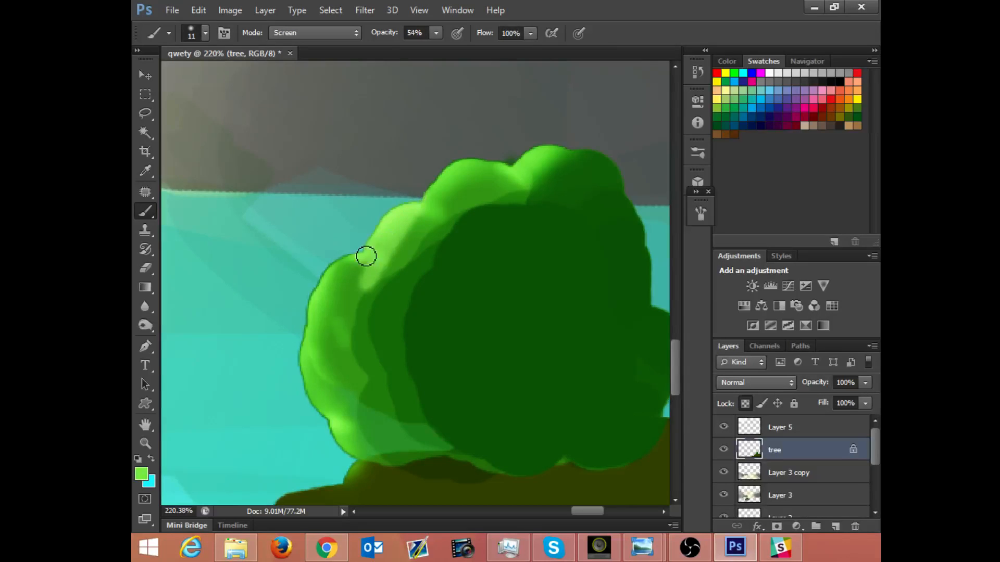
drag(413, 201, 358, 267)
key(ctrl+z)
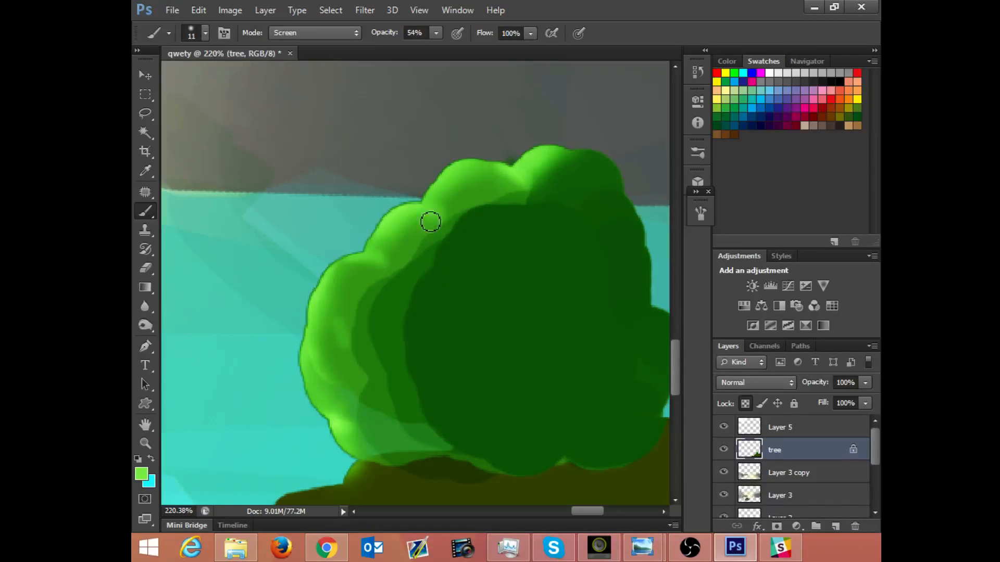
Step: Brush a thin light green highlight in Screen mode along the rim of the bush's left and upper lobes
drag(403, 205, 364, 250)
drag(431, 197, 451, 172)
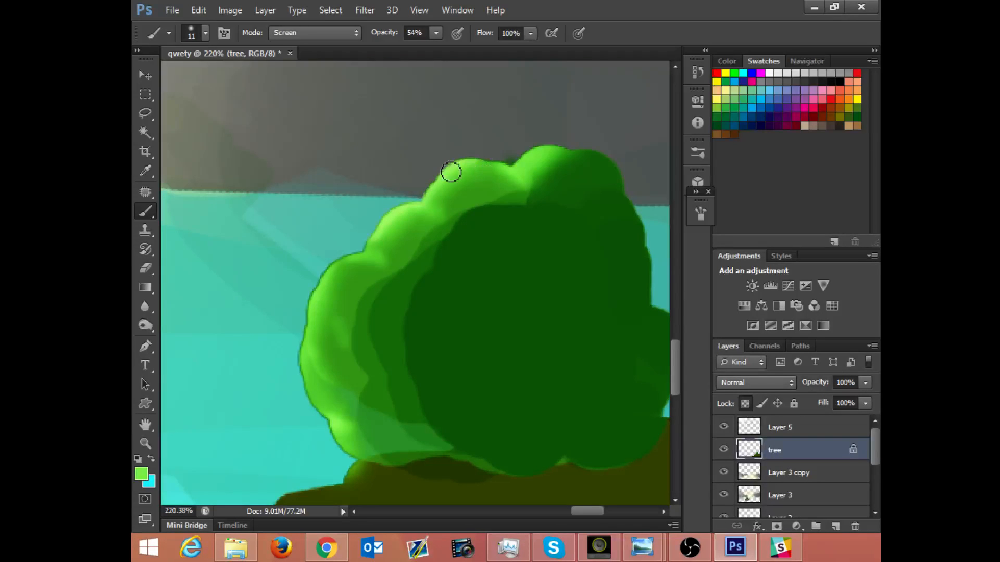
mouse_move(364, 259)
mouse_down()
mouse_move(326, 278)
mouse_move(338, 266)
mouse_move(301, 344)
mouse_move(310, 312)
mouse_move(298, 387)
mouse_move(322, 422)
mouse_up()
drag(435, 292, 419, 277)
drag(314, 411, 338, 445)
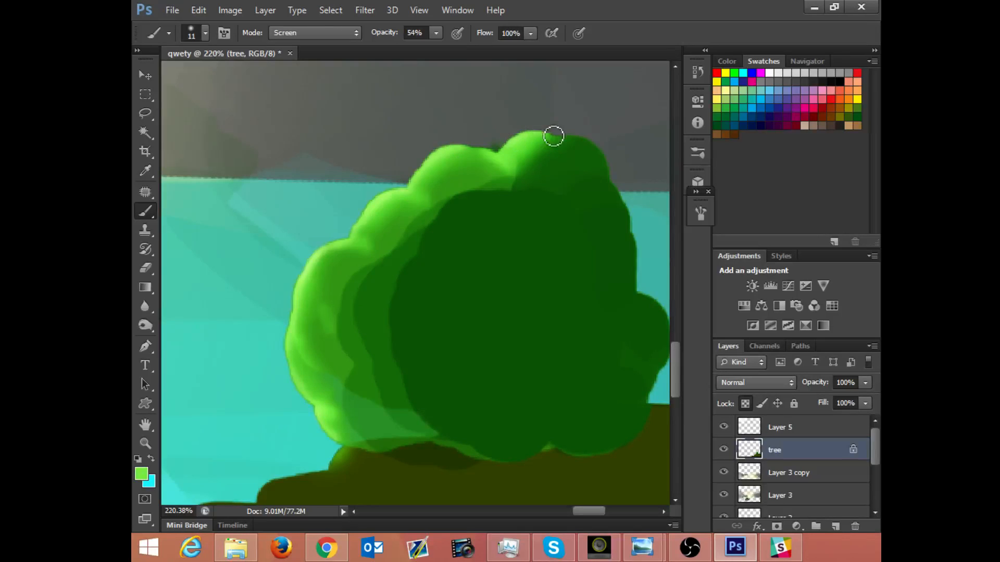
Step: Brighten the outer edge of the bush's left lobes with another pass of the light green brush
key(z)
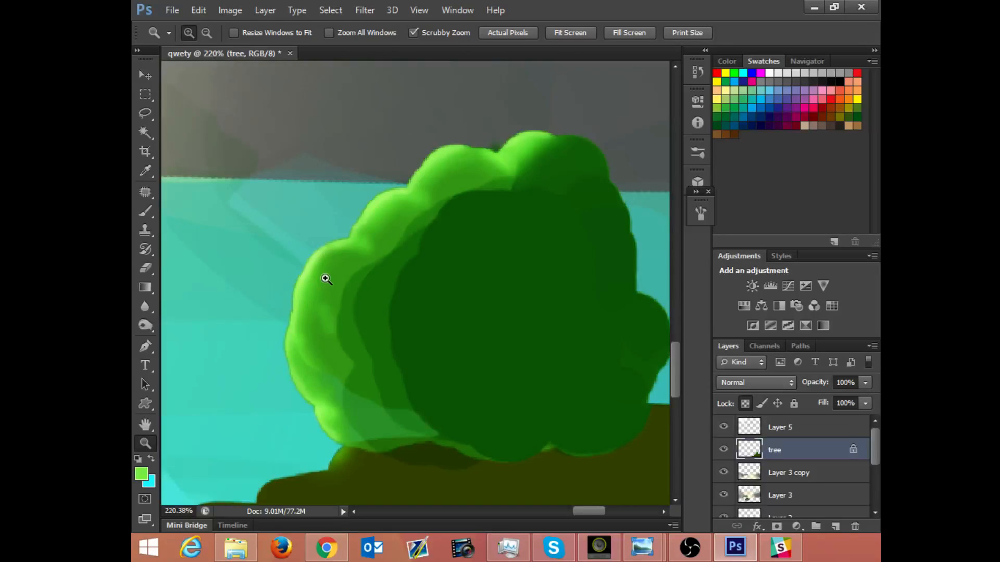
key(b)
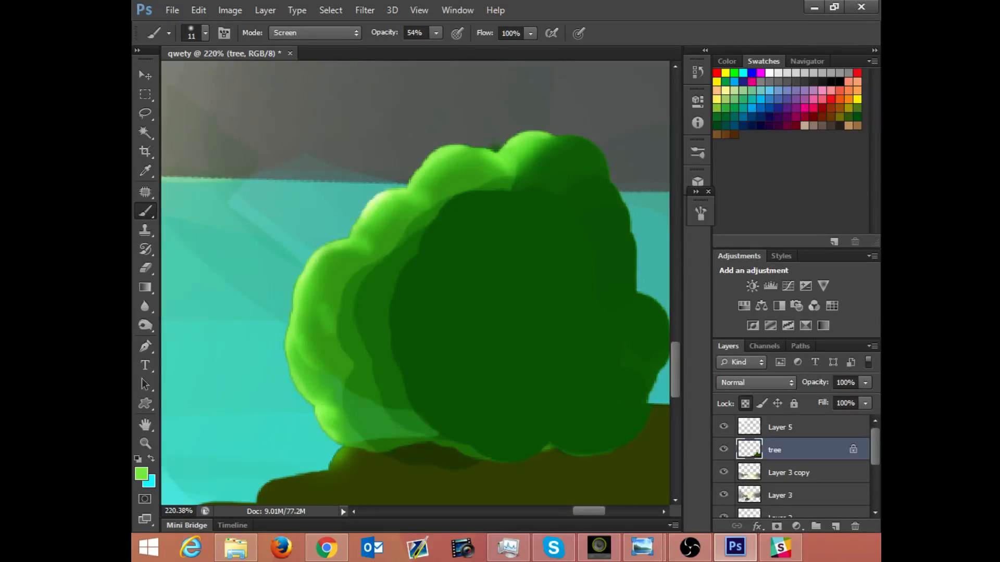
drag(323, 268, 316, 340)
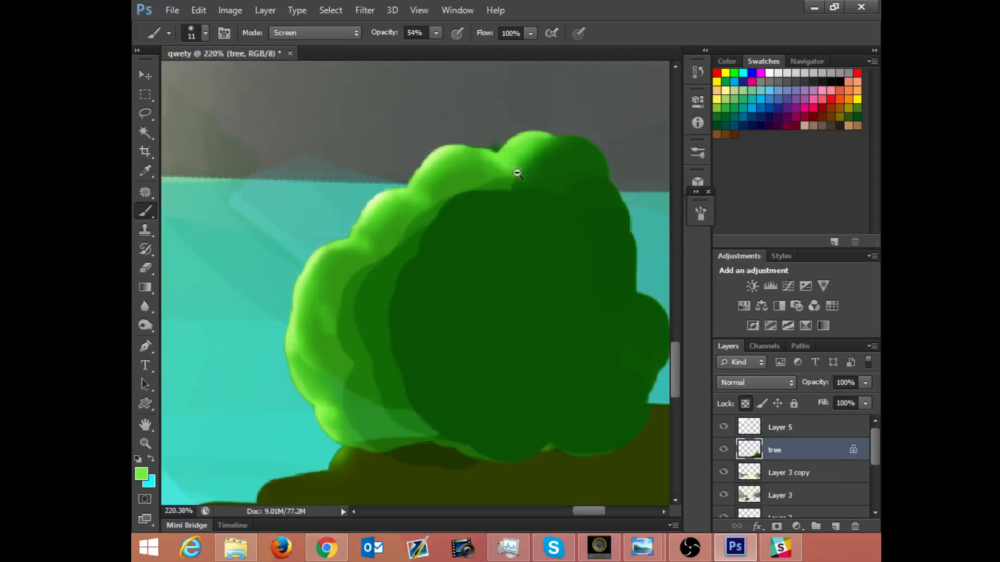
Step: Try light green strokes across the bush's inner shading and dark center, and undo them
scroll(517, 174, down, 5)
scroll(475, 170, up, 2)
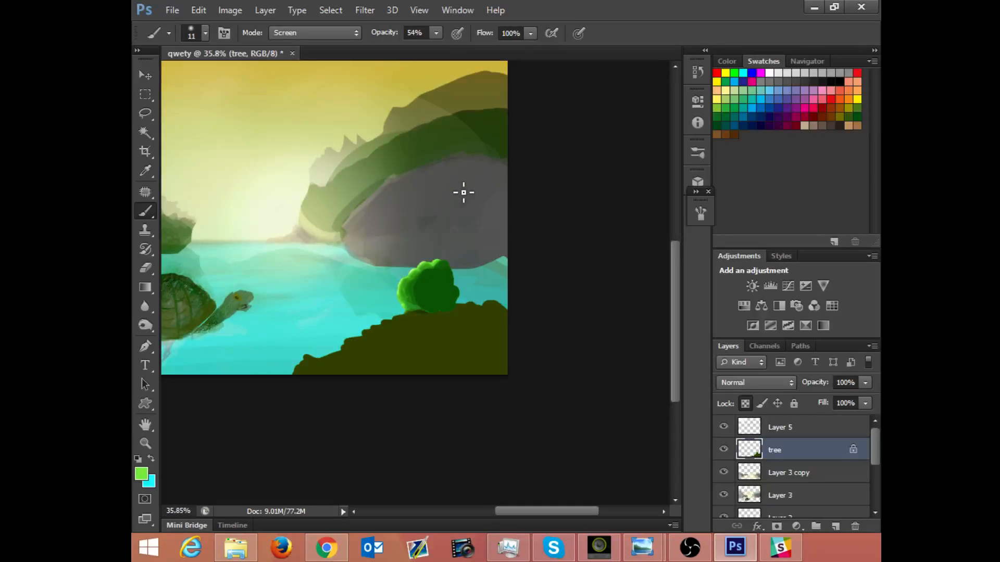
scroll(436, 239, up, 8)
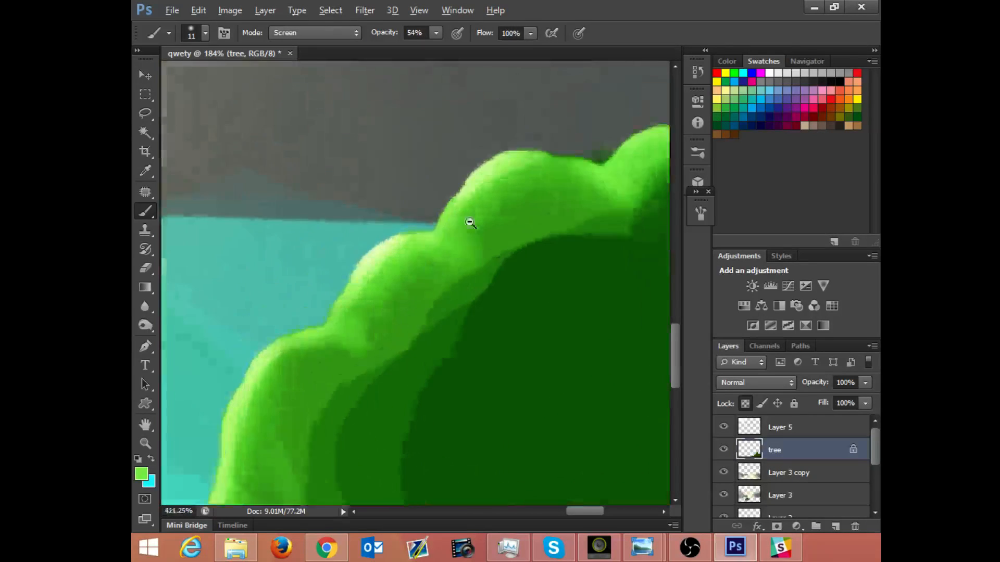
scroll(447, 196, down, 4)
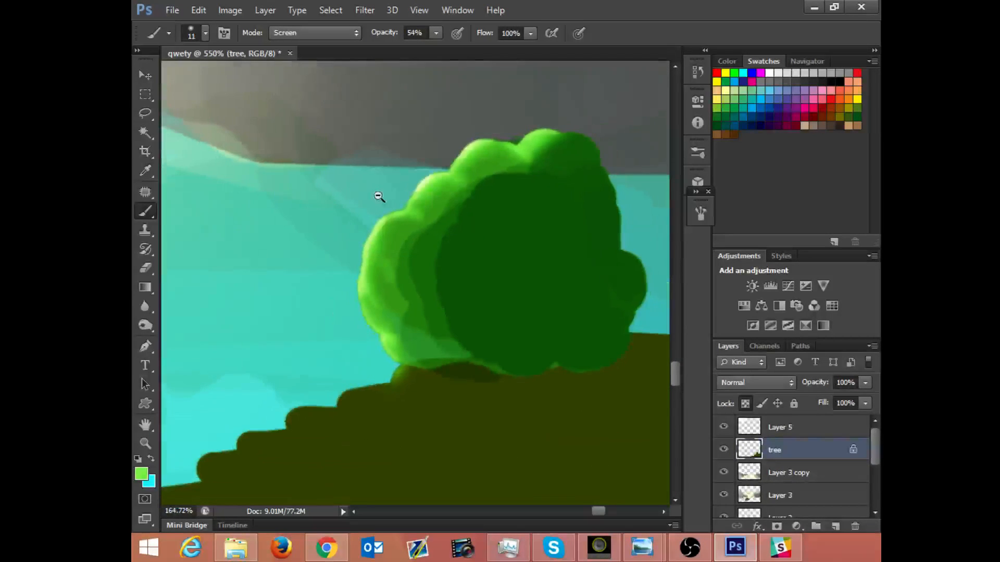
drag(437, 220, 486, 199)
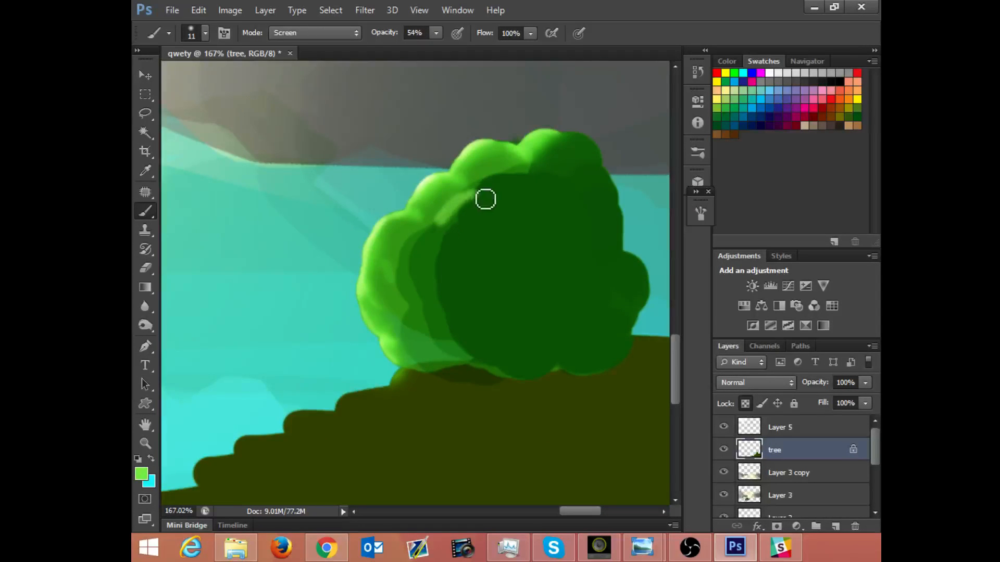
key(ctrl+z)
drag(487, 253, 531, 236)
key(ctrl+z)
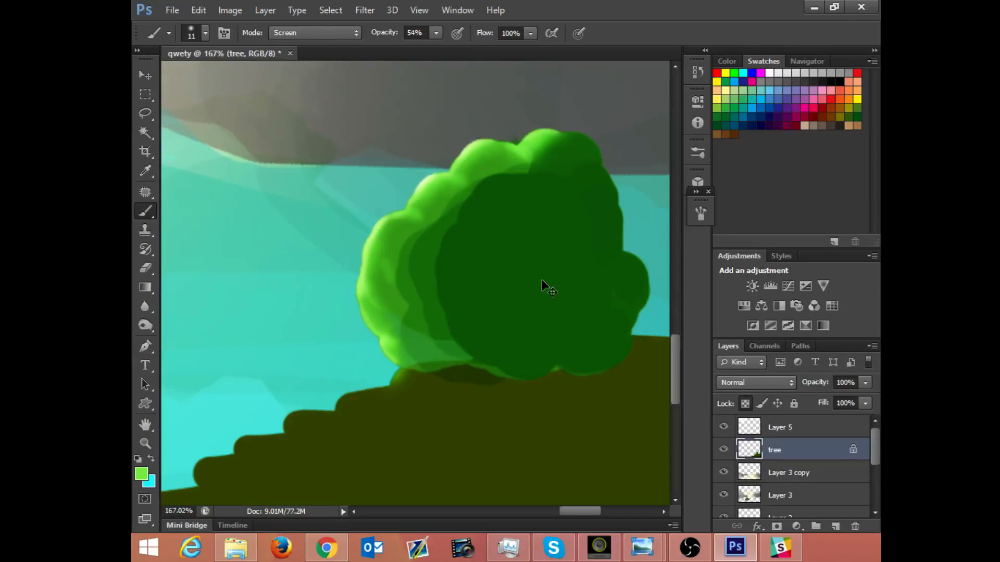
drag(514, 182, 428, 291)
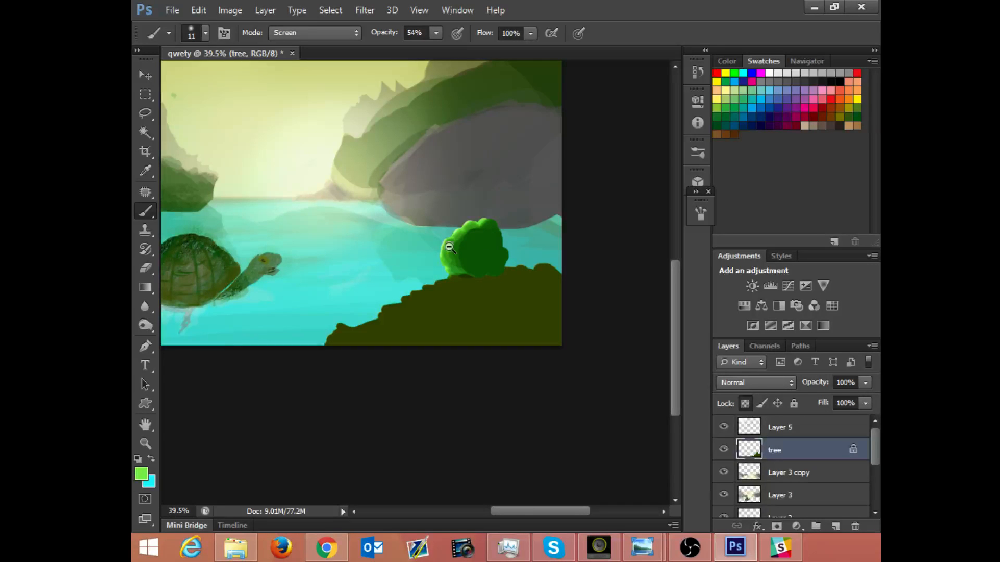
drag(449, 247, 444, 292)
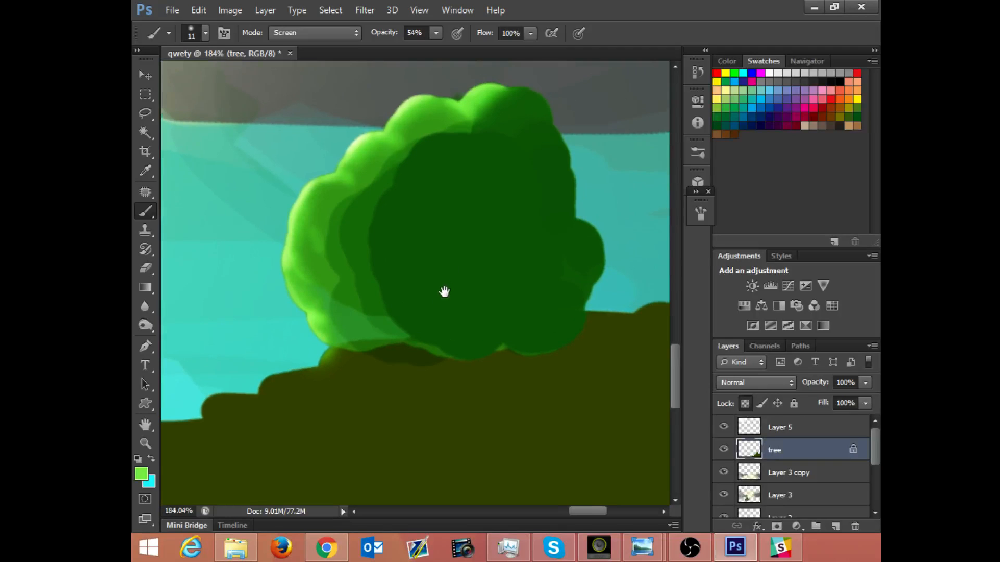
Step: Sample the hill's dark olive, try vertical Screen-mode brush strokes just below the bush, and undo them
alt+click(442, 390)
drag(423, 352, 423, 420)
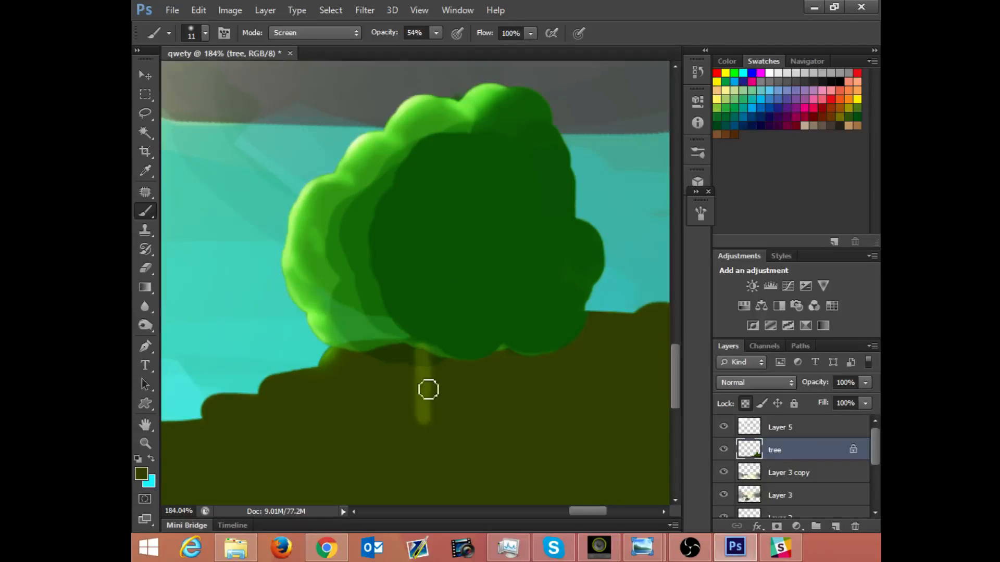
mouse_move(438, 378)
mouse_down()
mouse_move(469, 383)
mouse_move(453, 372)
mouse_move(498, 361)
mouse_move(462, 427)
mouse_move(453, 381)
mouse_move(446, 389)
mouse_move(460, 363)
mouse_up()
key(ctrl+z)
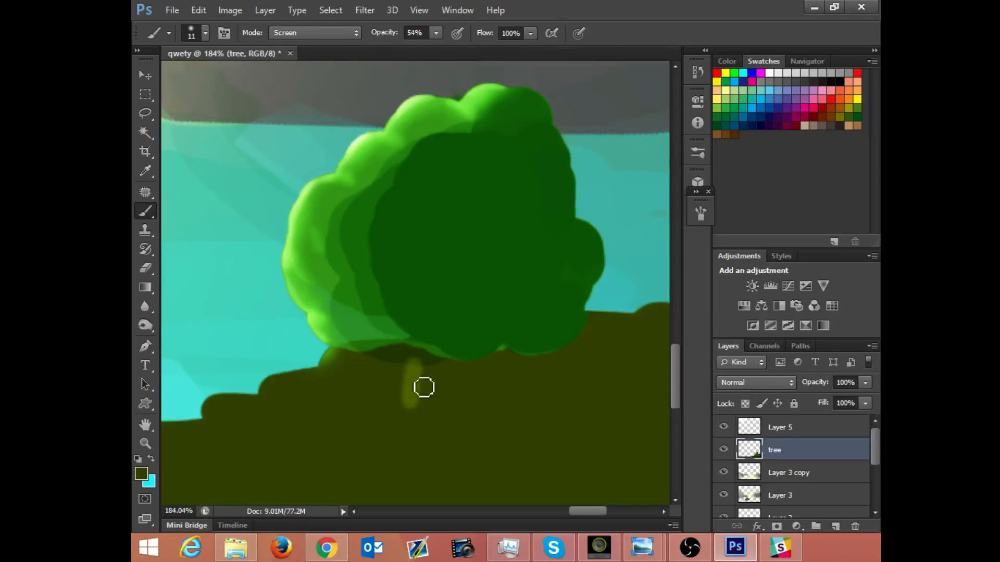
Step: Set the brush to Normal mode at 100% opacity and cover the dark shadow beneath the bush with the hill's olive
click(295, 32)
click(294, 41)
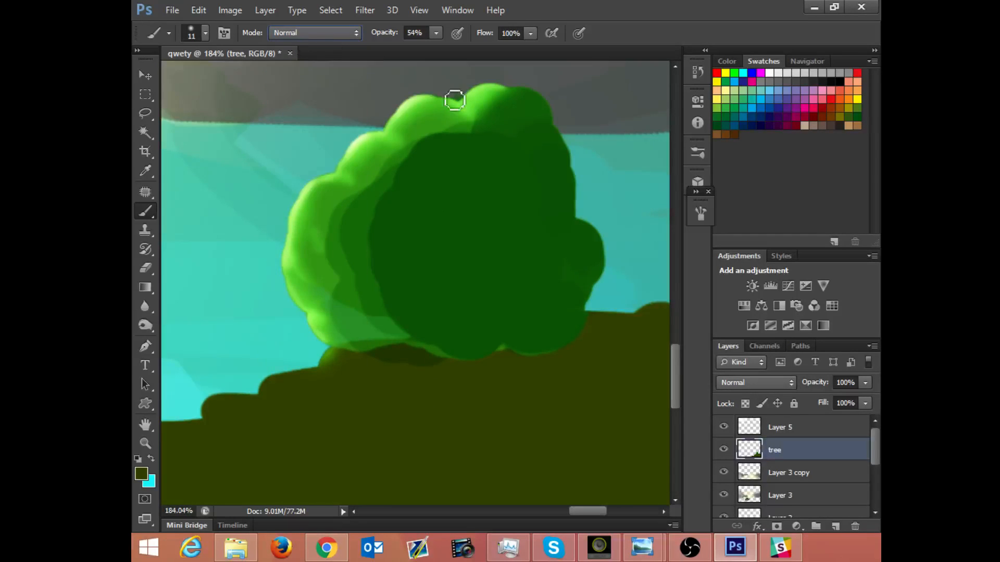
click(422, 367)
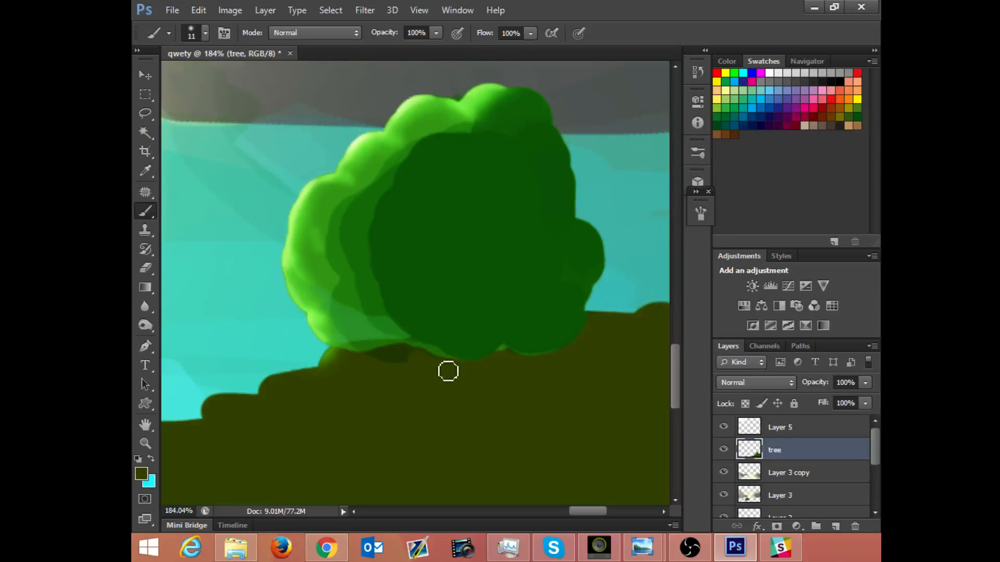
mouse_move(406, 359)
mouse_down()
mouse_move(383, 364)
mouse_move(413, 365)
mouse_move(380, 365)
mouse_move(409, 356)
mouse_up()
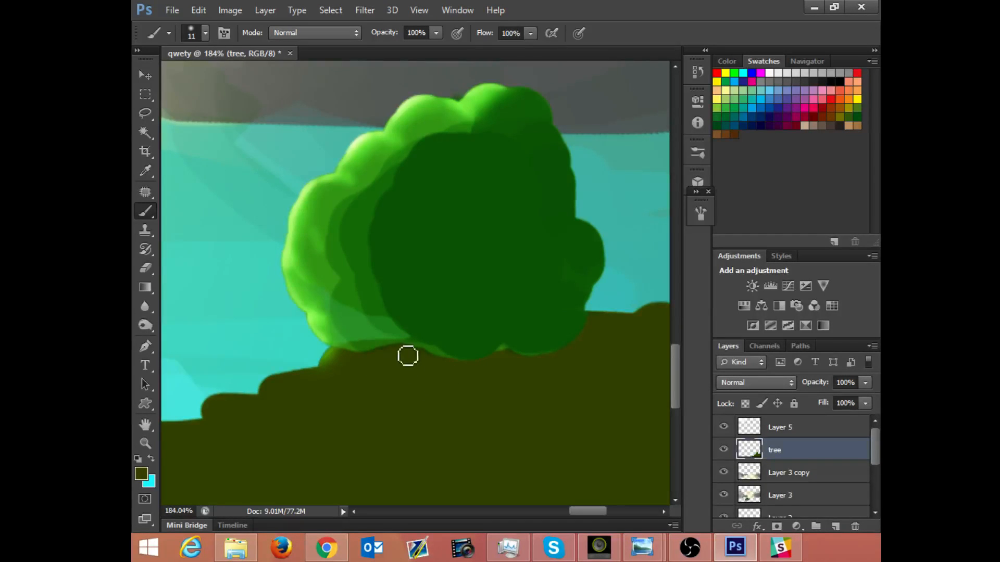
Step: Choose a medium brown as the foreground color
click(148, 472)
drag(587, 379, 591, 352)
click(734, 240)
click(298, 33)
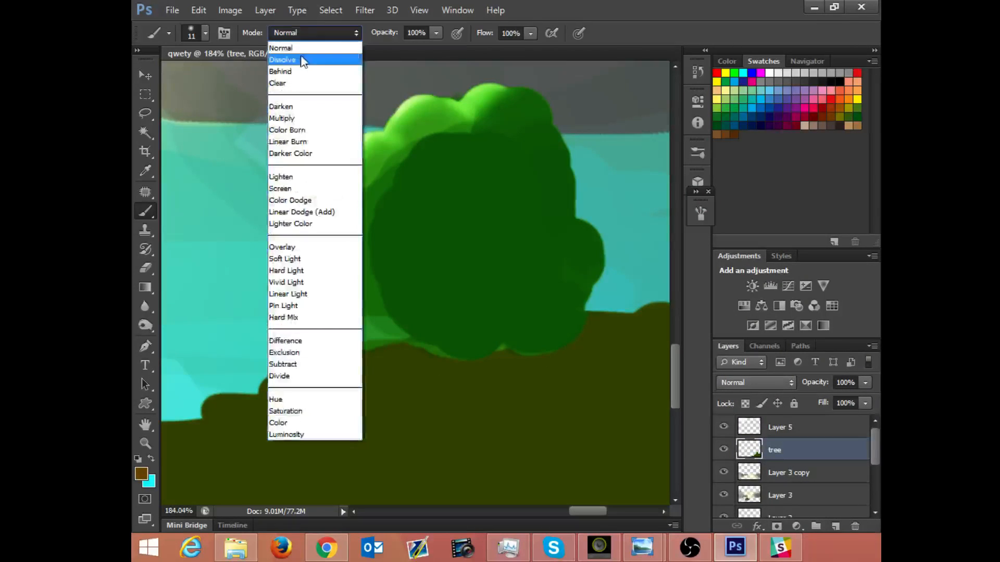
click(303, 78)
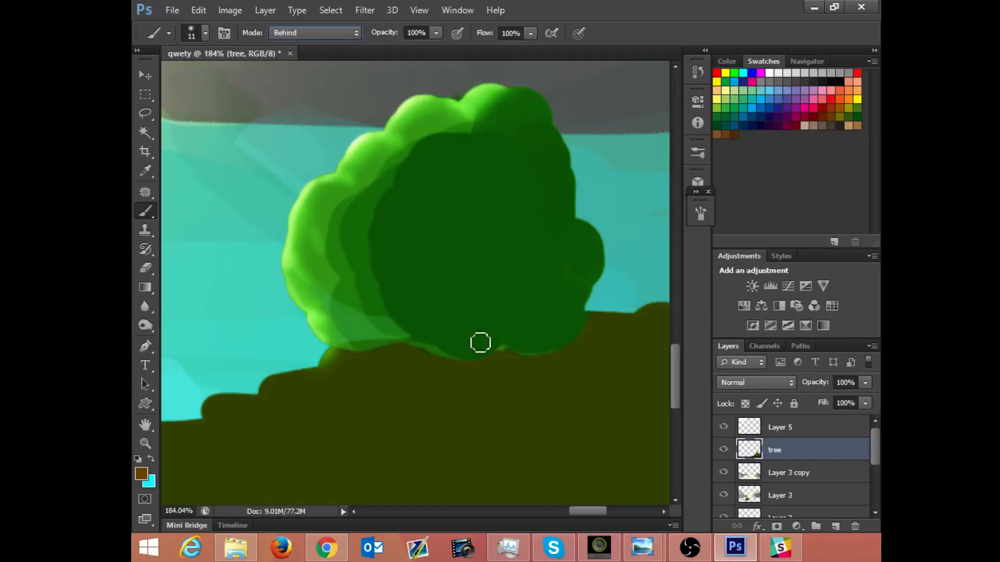
click(305, 33)
click(306, 42)
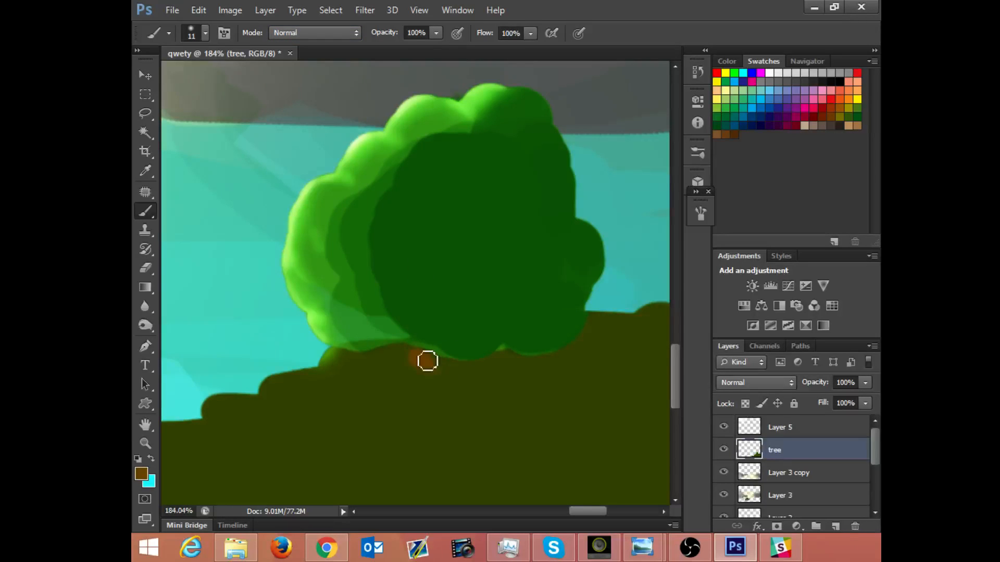
Step: Paint a brown tree trunk from the underside of the foliage down the hill, flaring into roots at its base
drag(427, 361, 505, 359)
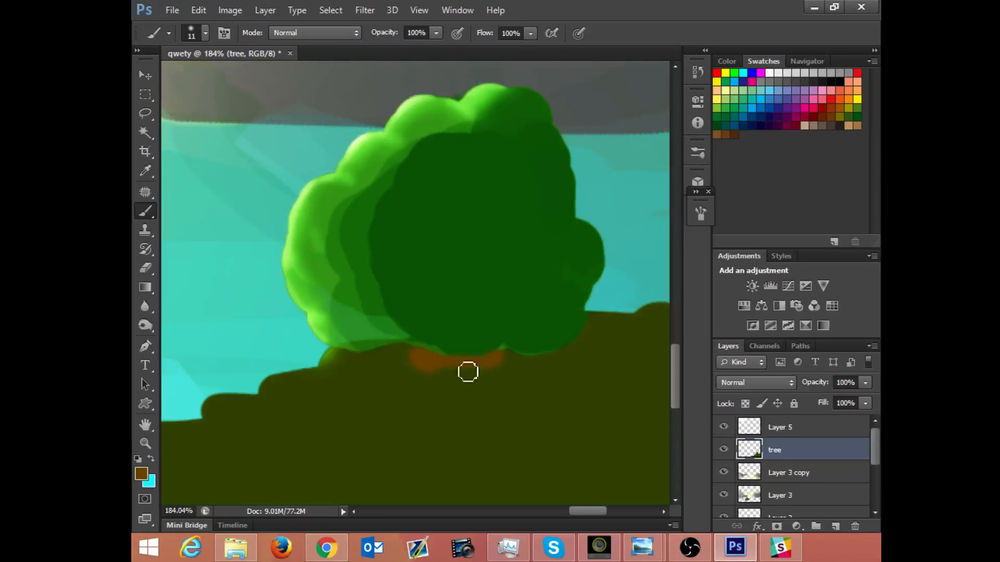
drag(433, 377, 444, 473)
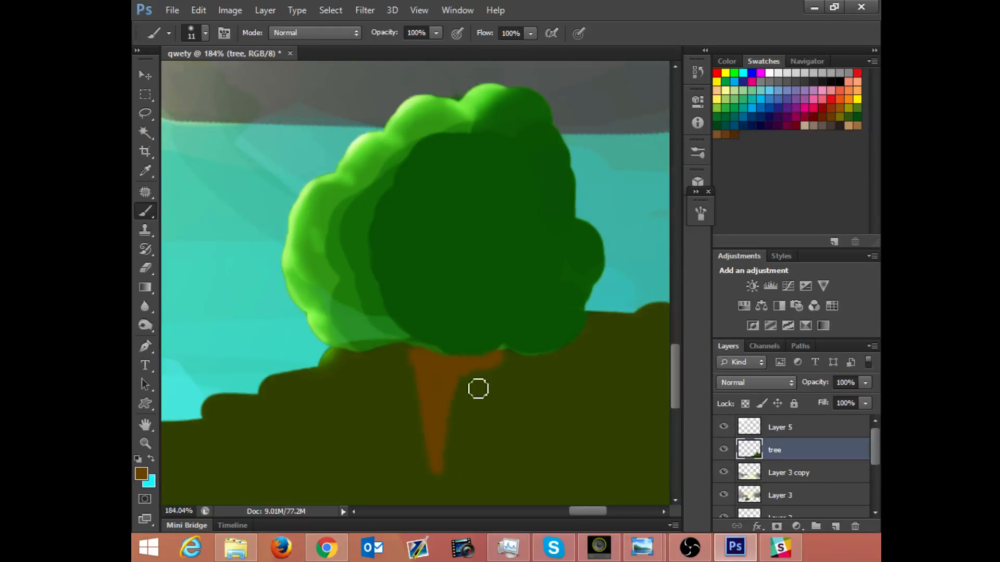
mouse_move(478, 389)
mouse_down()
mouse_move(470, 429)
mouse_move(473, 393)
mouse_move(459, 388)
mouse_move(463, 437)
mouse_move(456, 393)
mouse_move(467, 408)
mouse_move(449, 475)
mouse_move(453, 498)
mouse_move(472, 487)
mouse_move(495, 408)
mouse_move(469, 494)
mouse_move(494, 461)
mouse_move(493, 486)
mouse_move(498, 470)
mouse_move(504, 488)
mouse_move(473, 492)
mouse_move(478, 484)
mouse_move(457, 507)
mouse_move(501, 486)
mouse_move(496, 493)
mouse_move(518, 503)
mouse_move(488, 501)
mouse_up()
scroll(492, 418, down, 3)
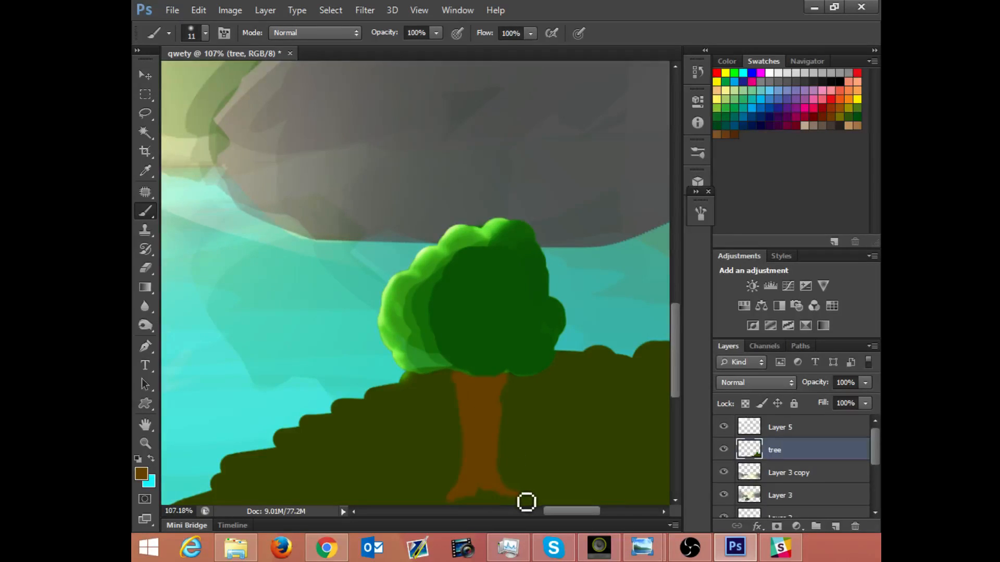
scroll(471, 414, down, 3)
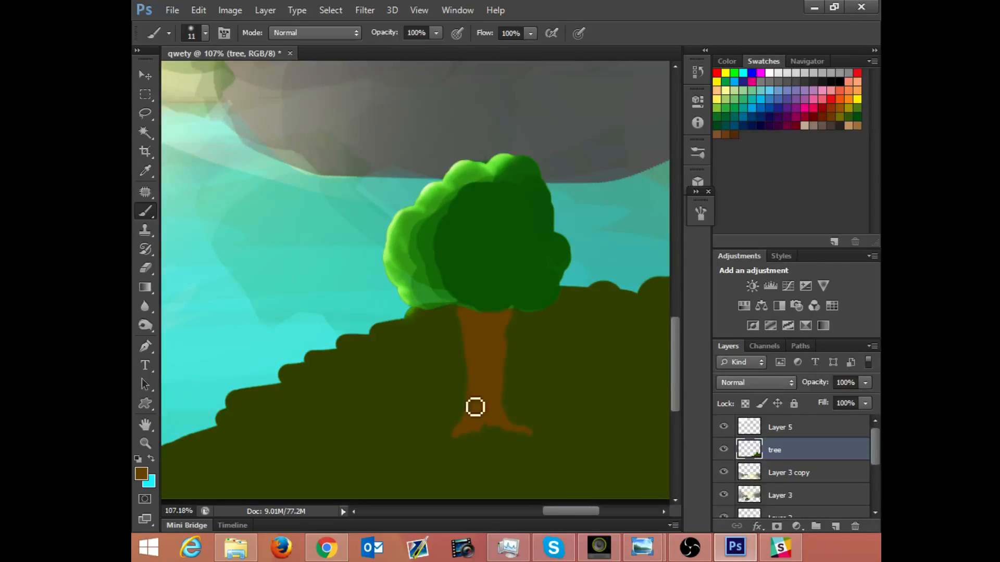
Step: Try extending a thick brown root outward from the left of the trunk's base, and undo the recent root strokes
drag(482, 399, 428, 448)
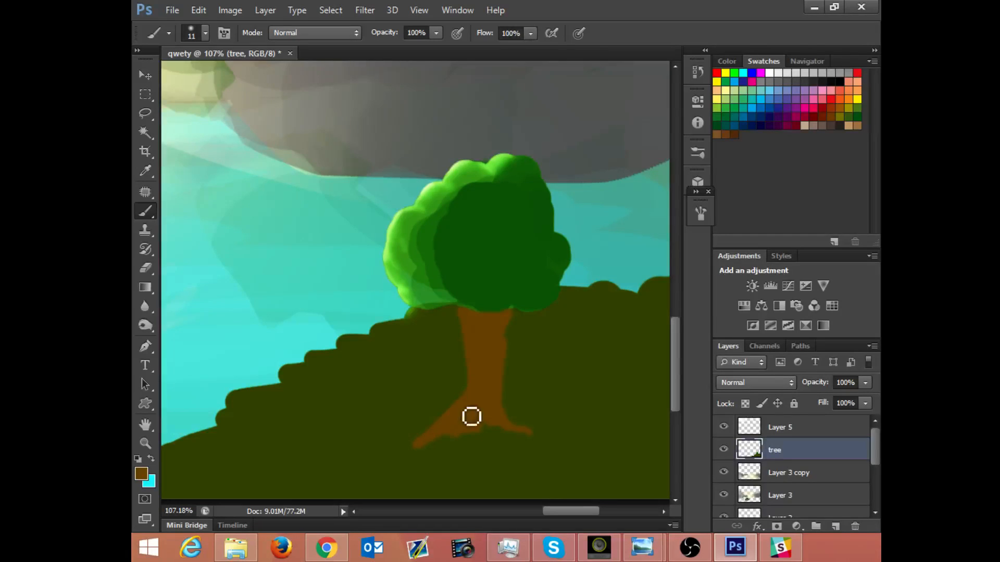
mouse_move(470, 417)
mouse_down()
mouse_move(461, 445)
mouse_move(496, 423)
mouse_move(477, 395)
mouse_move(484, 377)
mouse_move(469, 410)
mouse_move(467, 391)
mouse_move(462, 414)
mouse_up()
key(ctrl+alt+z)
key(ctrl+alt+z)
key(ctrl+alt+z)
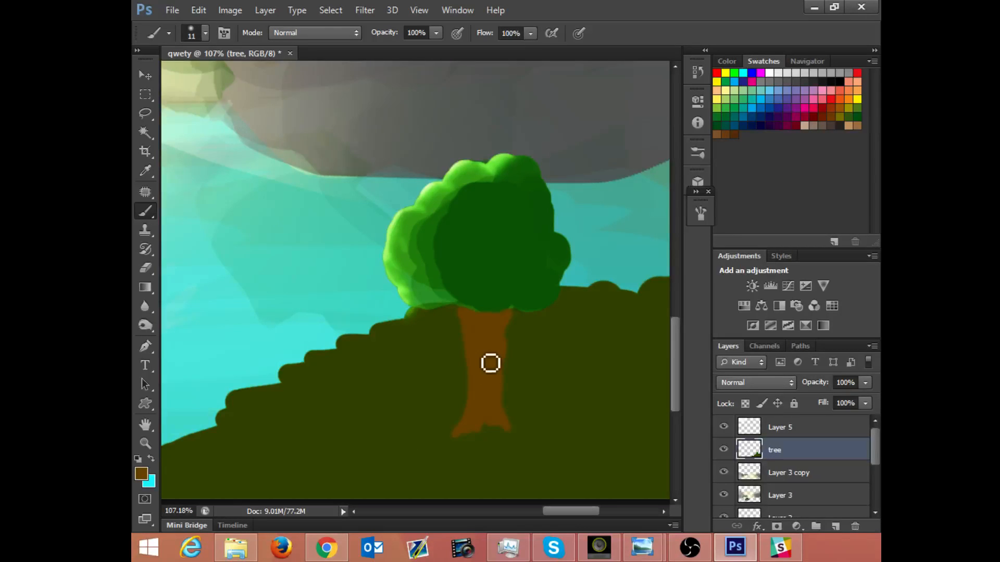
Step: Try another long left root and looping brown strokes around the trunk's base, and undo them
mouse_move(440, 443)
mouse_down()
mouse_move(462, 427)
mouse_move(432, 451)
mouse_move(442, 443)
mouse_up()
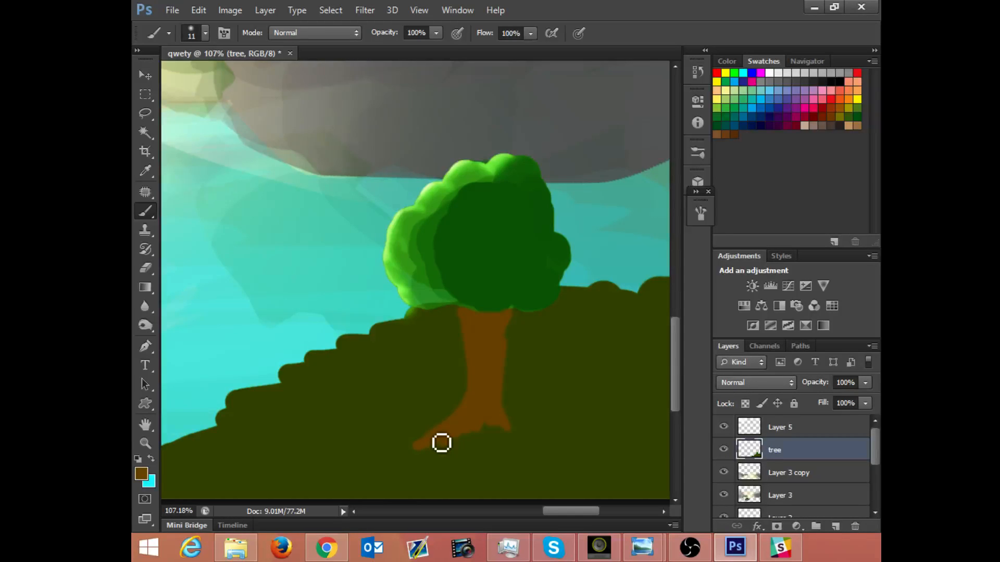
mouse_move(441, 443)
mouse_down()
mouse_move(521, 364)
mouse_move(538, 386)
mouse_up()
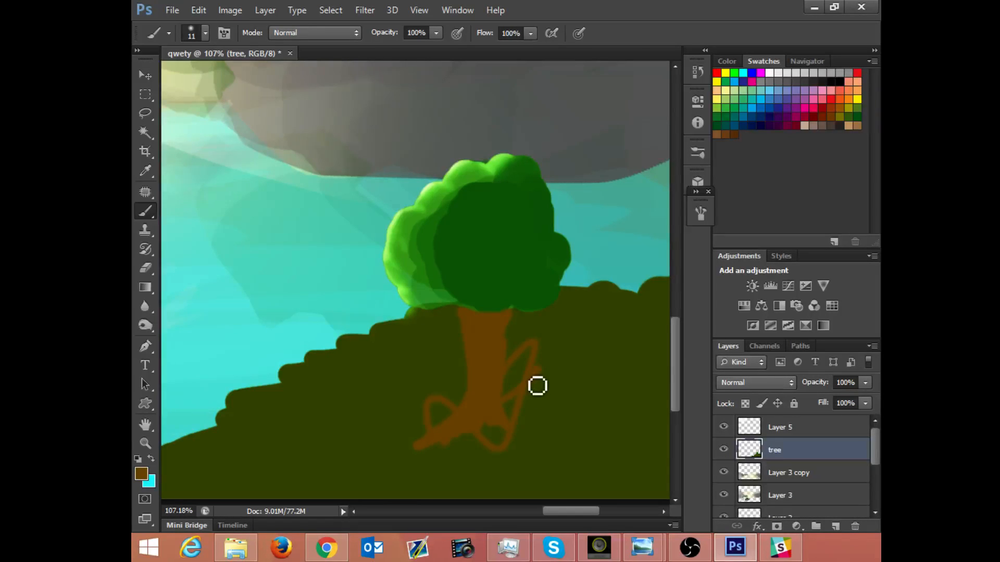
key(ctrl+alt+z)
key(ctrl+alt+z)
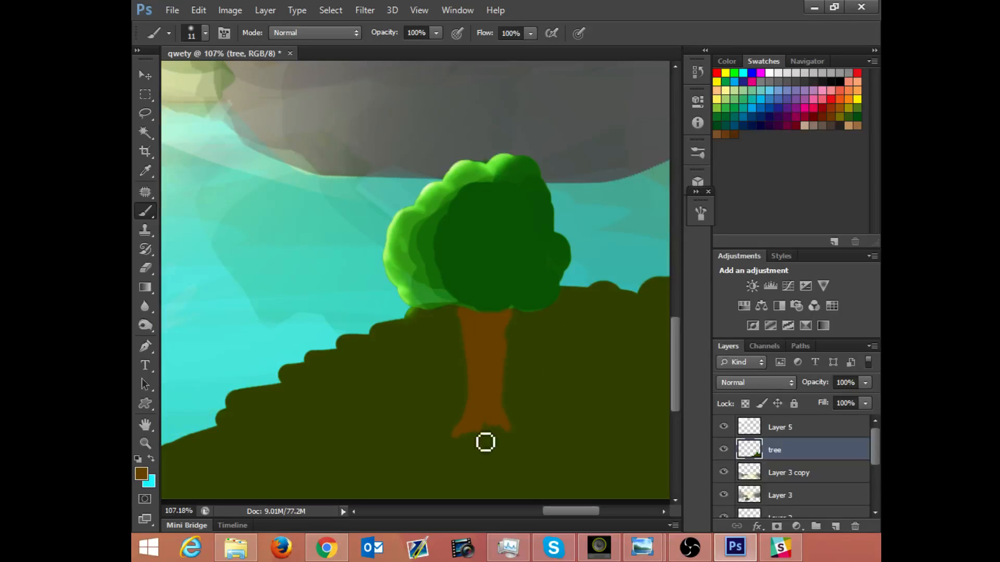
Step: Undo another long left root attempt and paint short, forked brown roots at the trunk's base
drag(472, 432, 426, 451)
key(ctrl+alt+z)
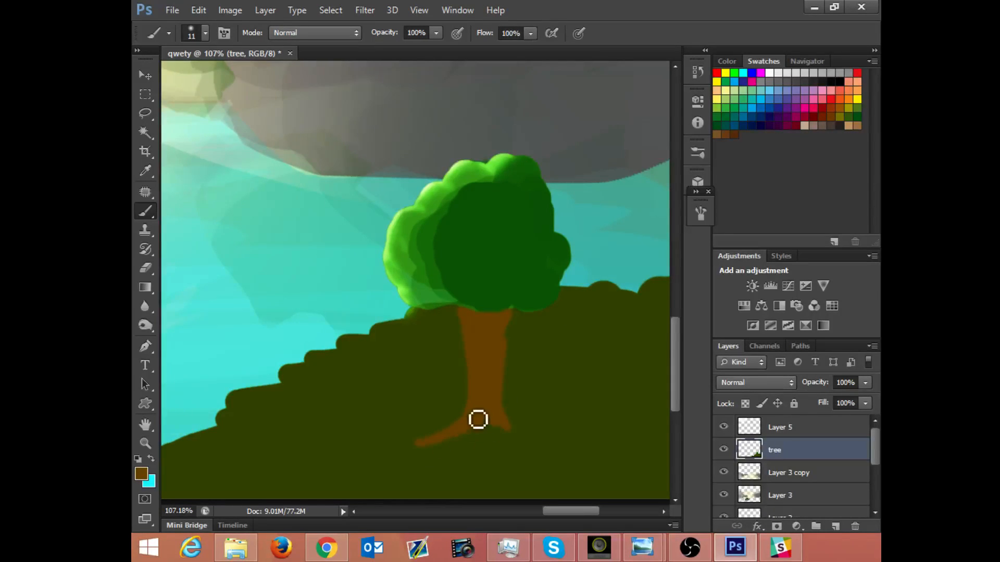
key(ctrl+alt+z)
drag(465, 426, 484, 426)
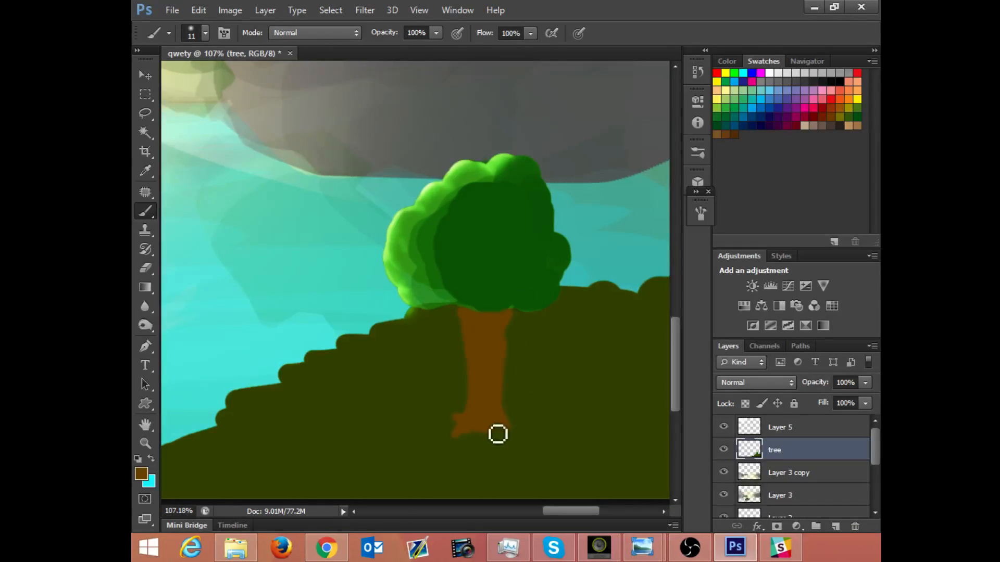
drag(513, 429, 505, 423)
Step: Try loading the tree layer's outline as a selection, and deselect it
ctrl+click(758, 446)
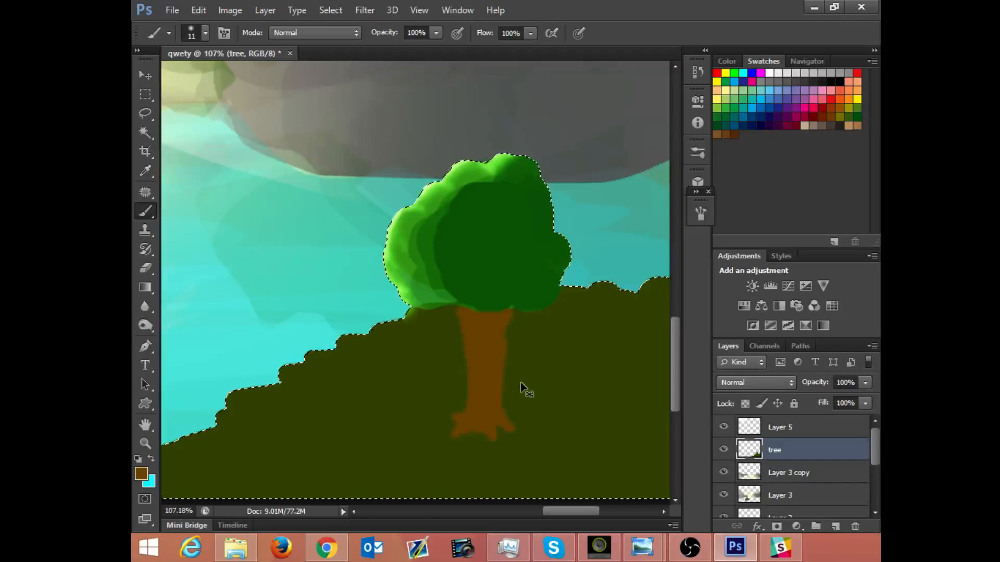
drag(521, 378, 521, 376)
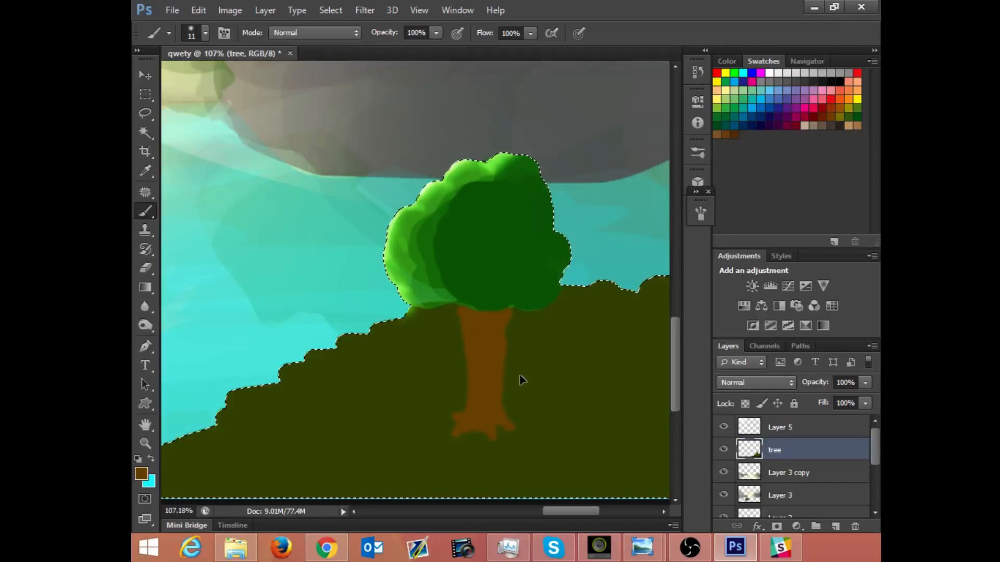
key(ctrl+d)
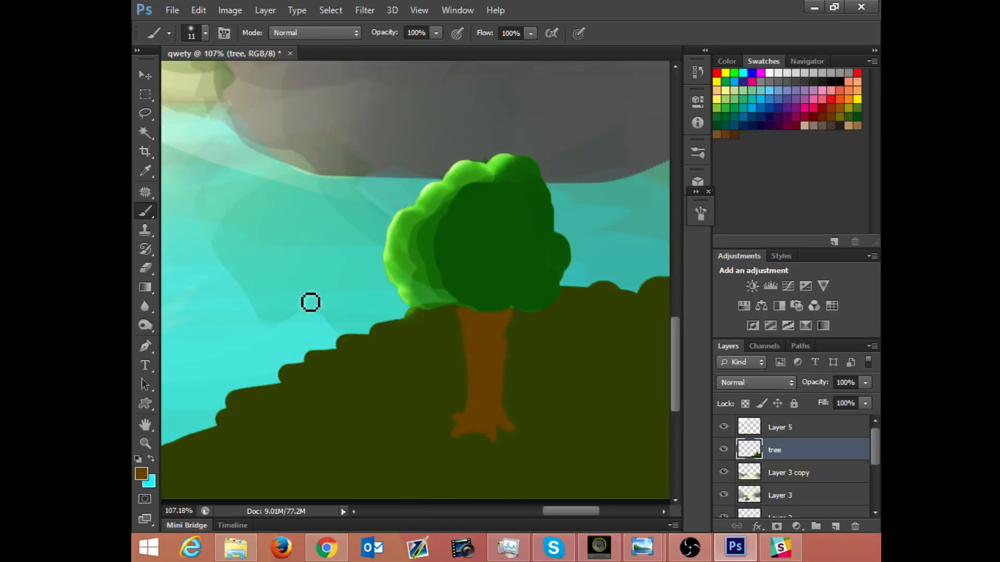
Step: Select the brown trunk with the Magic Wand at tolerance 25, try moving it off the tree, and undo the move
click(148, 133)
click(499, 331)
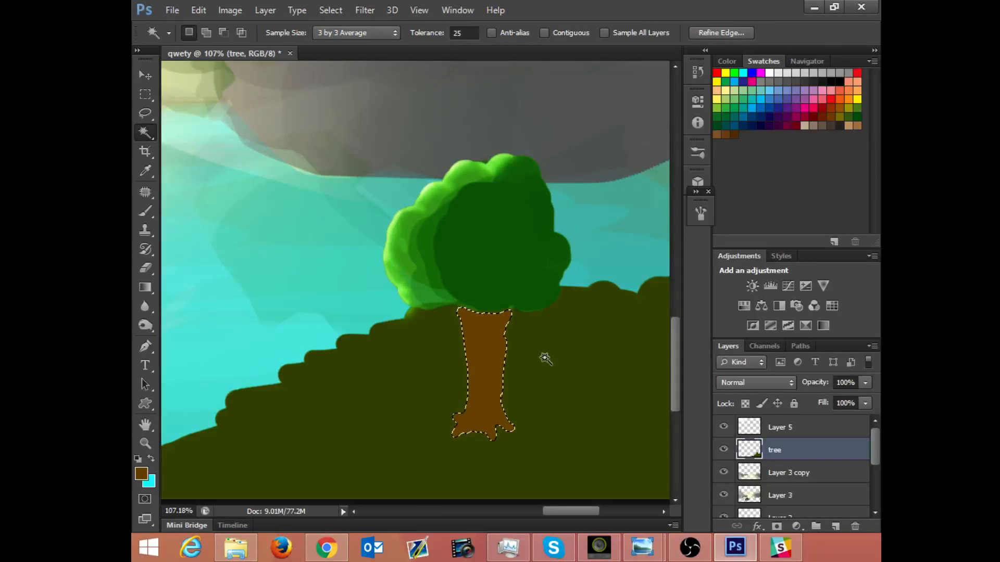
key(v)
drag(491, 357, 603, 296)
key(ctrl+z)
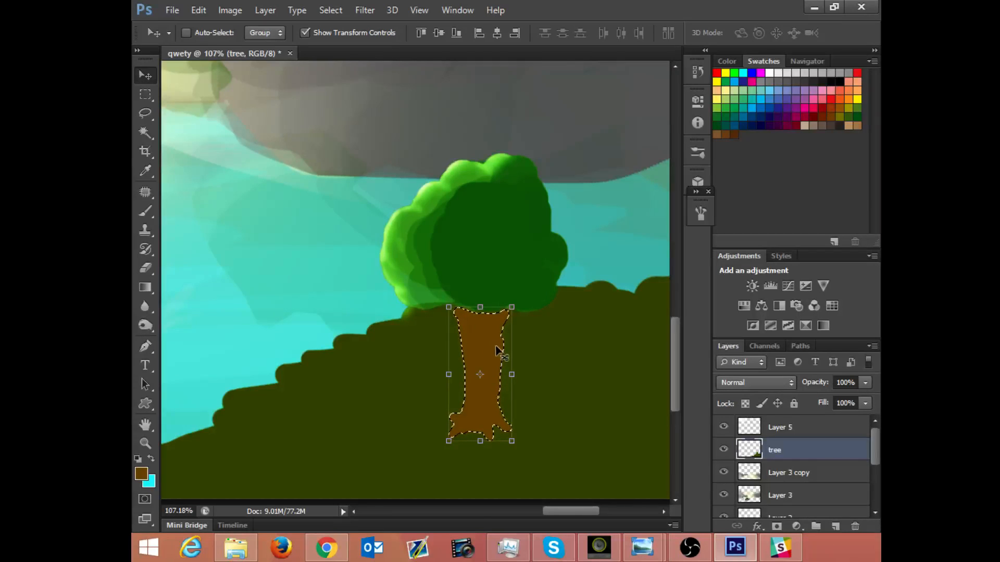
Step: Darken the selected trunk's right side and top with the Burn tool, using the Shadows range at 24% exposure
key(b)
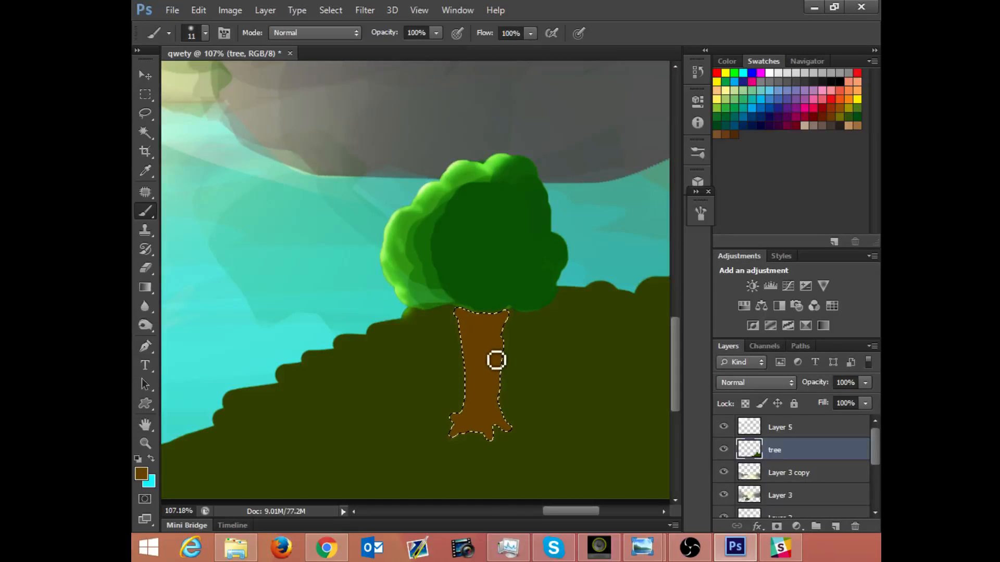
click(146, 325)
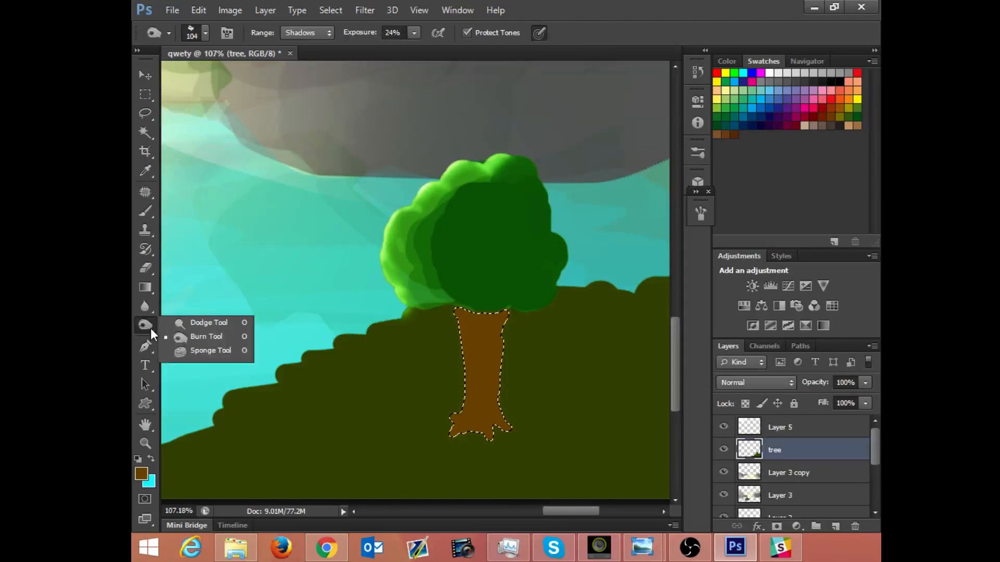
click(177, 337)
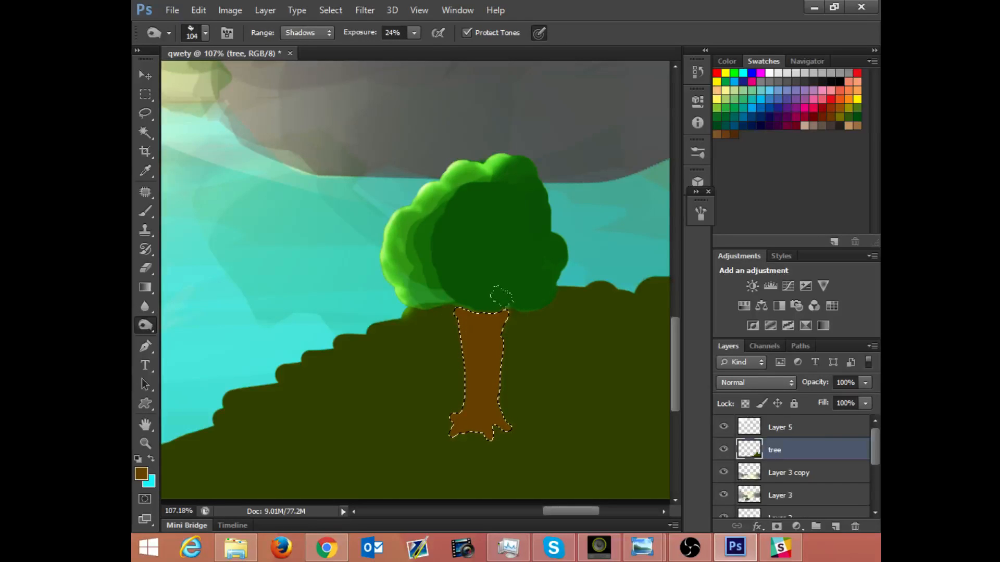
mouse_move(488, 302)
mouse_down()
mouse_move(501, 429)
mouse_move(469, 435)
mouse_move(484, 339)
mouse_move(482, 375)
mouse_up()
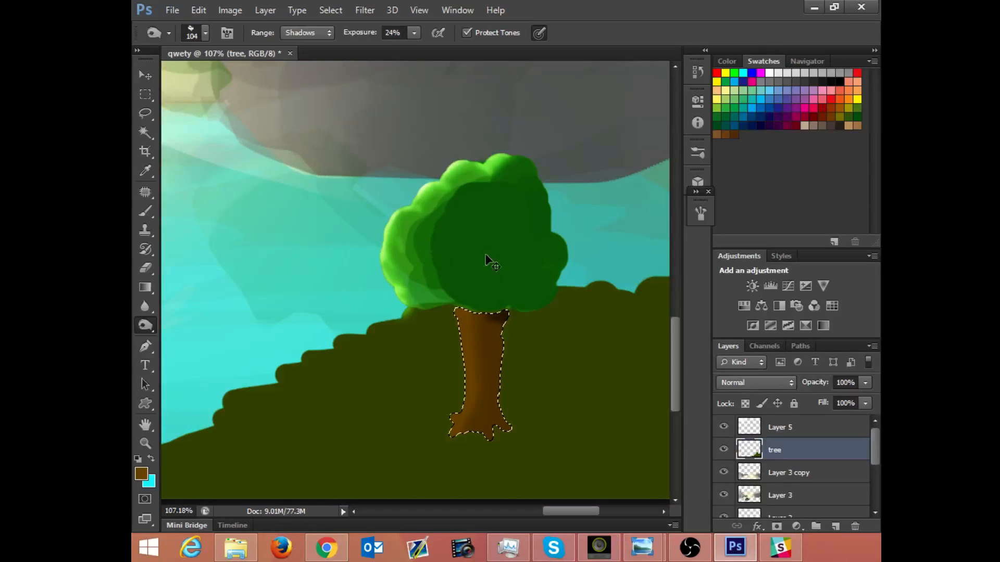
Step: Lower the Burn exposure to 7% and deepen the shading along the trunk and its roots
click(414, 33)
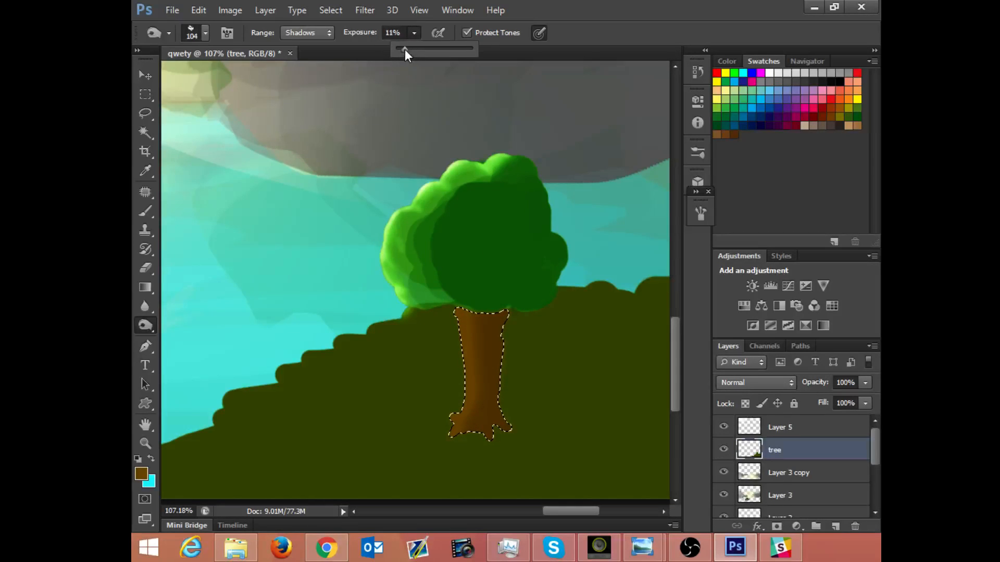
drag(405, 49, 401, 49)
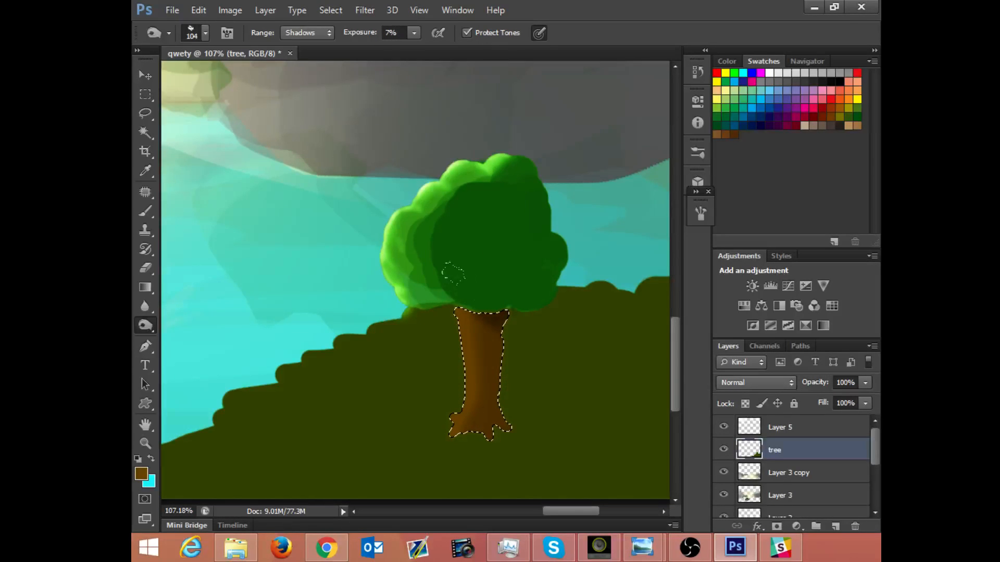
mouse_move(494, 325)
mouse_down()
mouse_move(504, 408)
mouse_move(484, 274)
mouse_move(486, 391)
mouse_move(471, 439)
mouse_up()
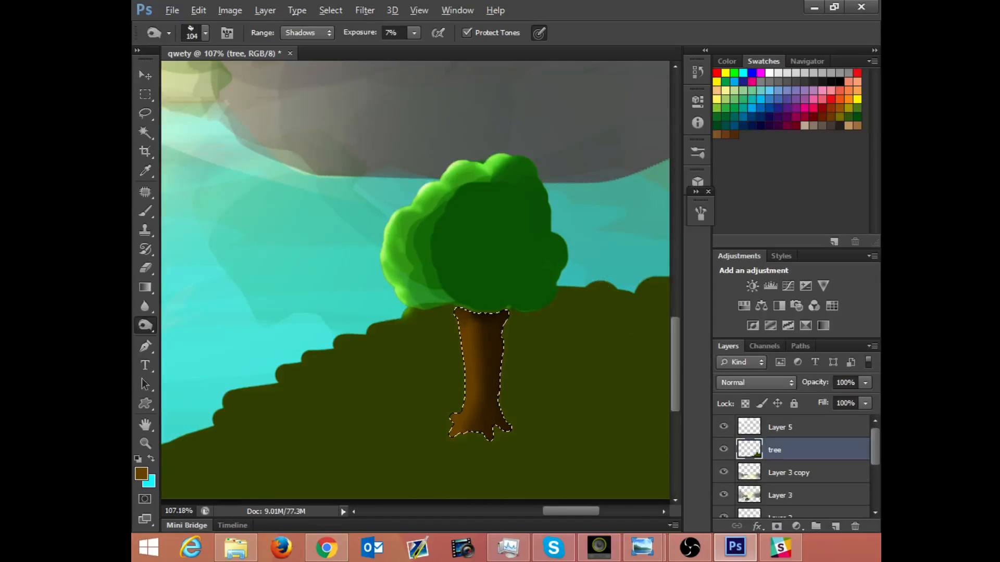
Step: Clear the trunk selection and lock the tree layer's transparent pixels
key(ctrl+d)
click(747, 404)
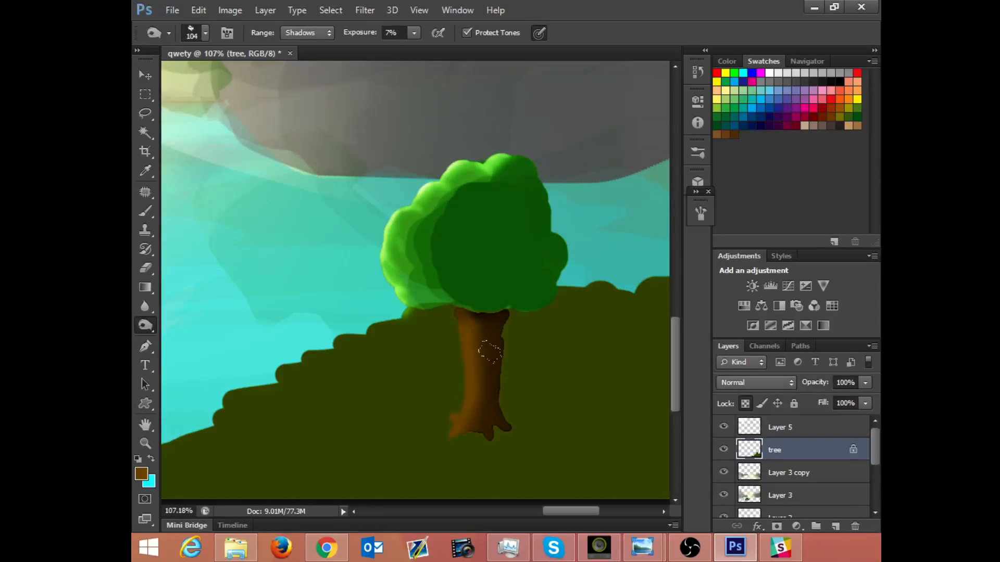
Step: Try burning and erasing along the right edge of the trunk, and undo both strokes
drag(541, 452, 503, 323)
key(ctrl+z)
key(e)
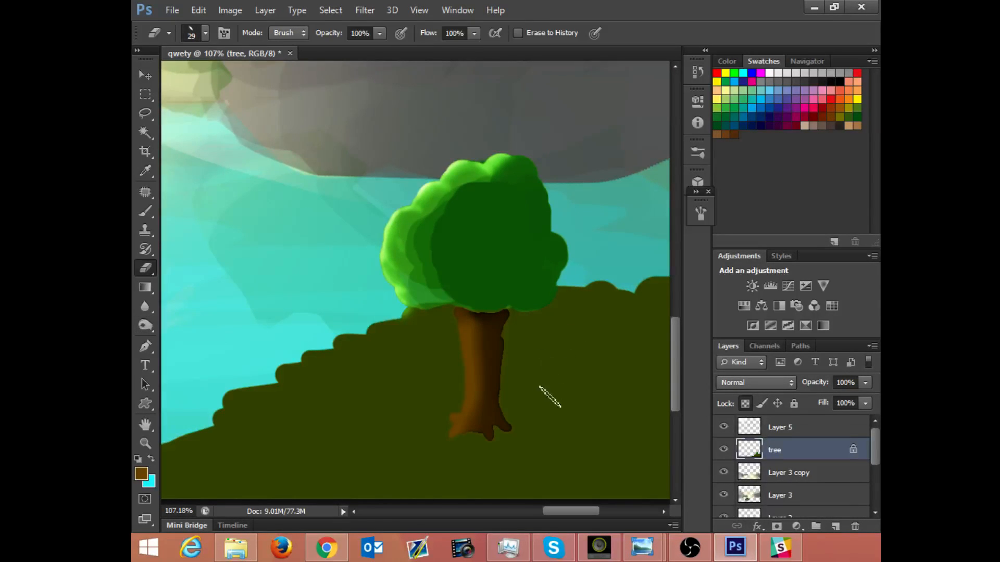
drag(513, 429, 511, 358)
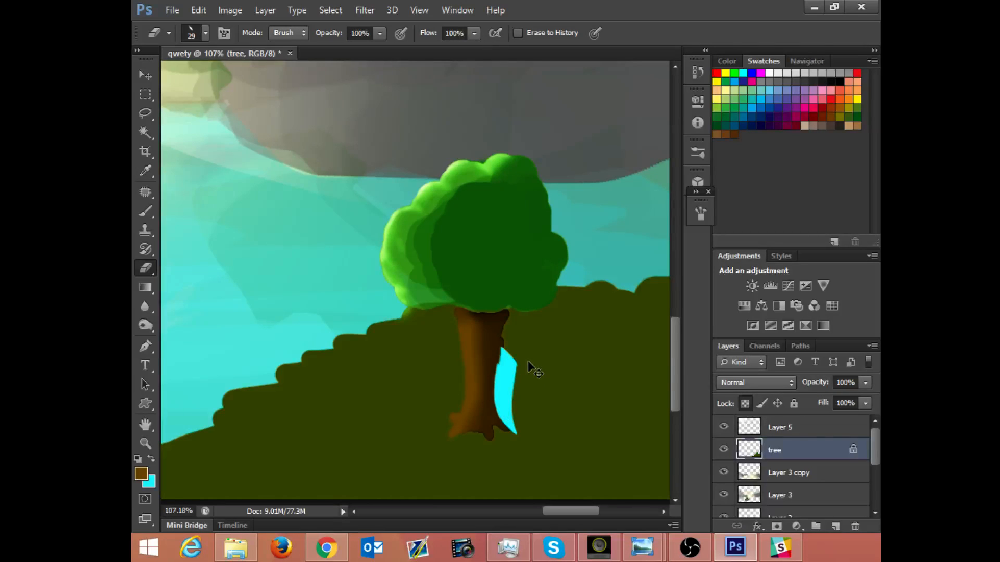
key(ctrl+z)
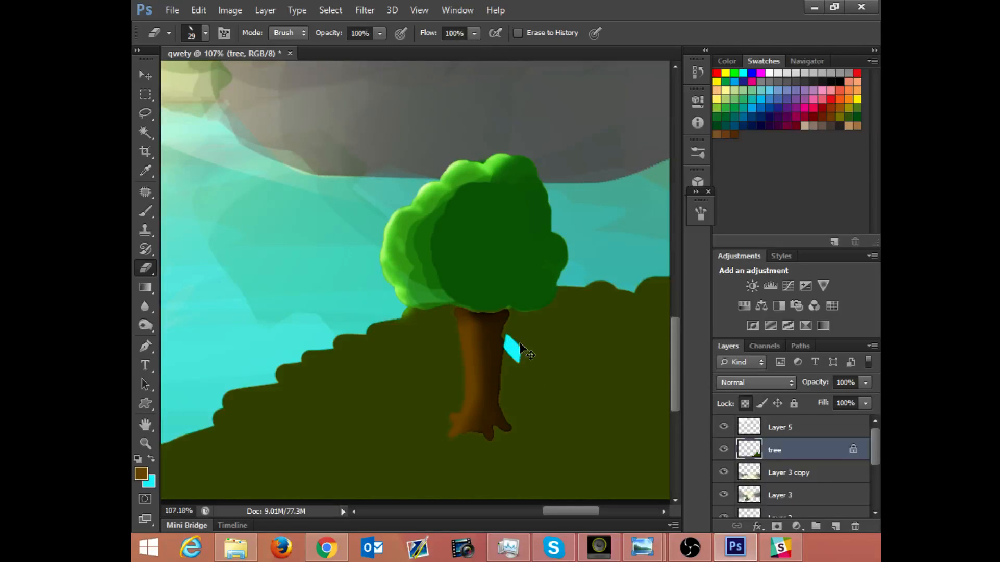
Step: Sample the hill's olive color and paint over the dark fringe along the trunk's right edge and roots with the 11 px brush
key(b)
alt+click(526, 357)
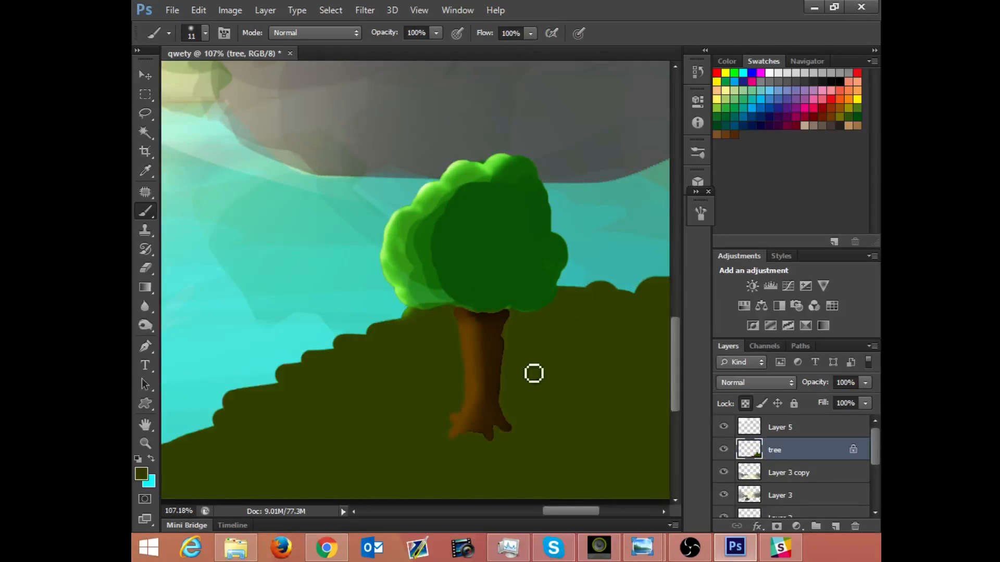
mouse_move(514, 346)
mouse_down()
mouse_move(507, 410)
mouse_move(523, 439)
mouse_move(502, 435)
mouse_move(500, 451)
mouse_move(473, 446)
mouse_up()
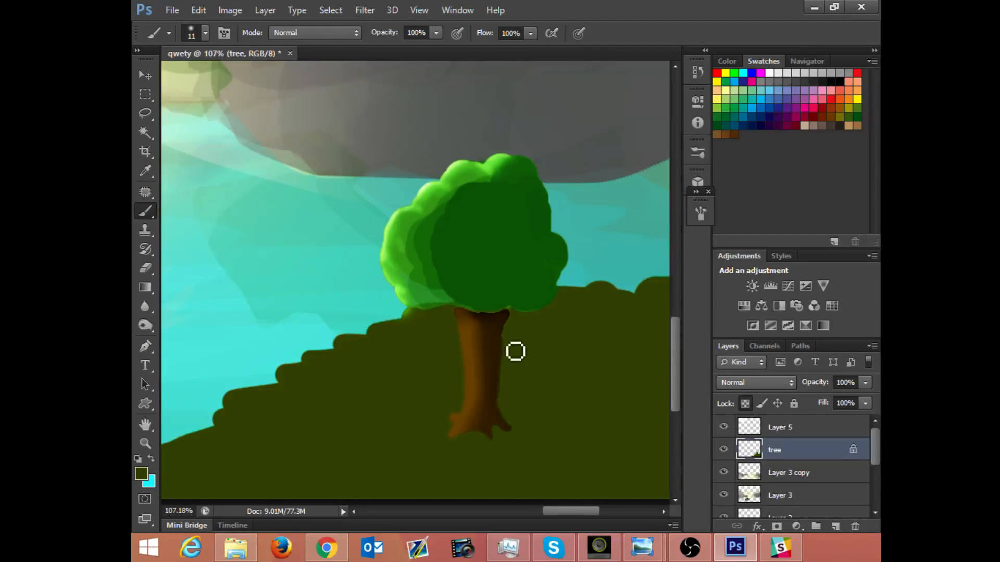
mouse_move(515, 351)
mouse_down()
mouse_move(518, 323)
mouse_move(507, 379)
mouse_up()
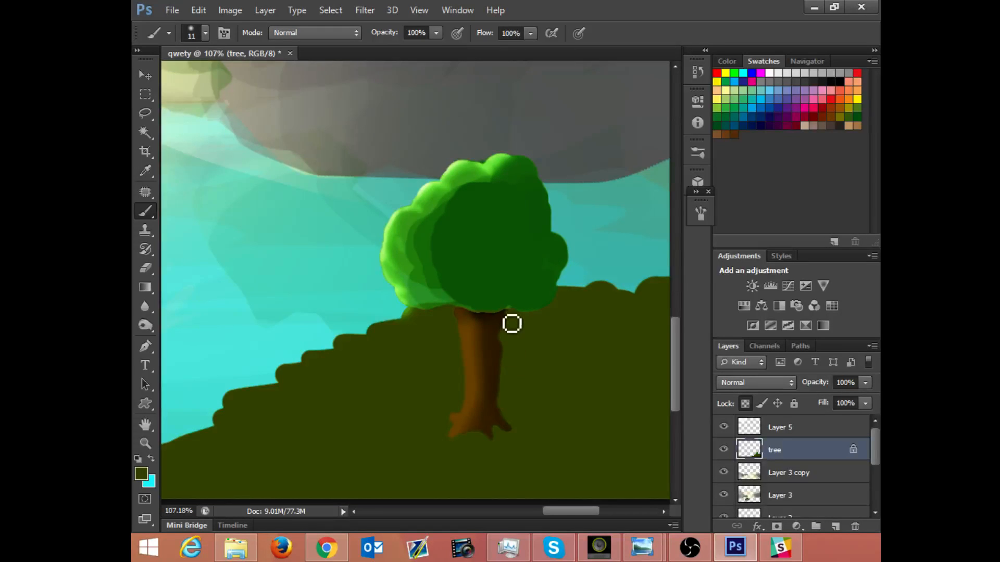
Step: Sample the foliage's dark green and paint along its lower edge where it meets the top of the trunk
alt+click(510, 282)
drag(508, 316, 469, 313)
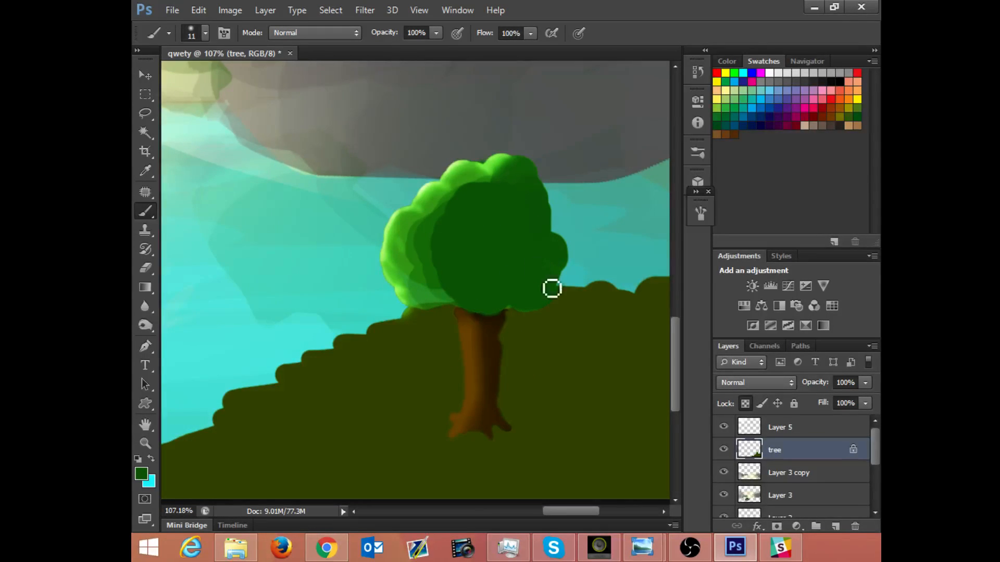
drag(507, 209, 432, 273)
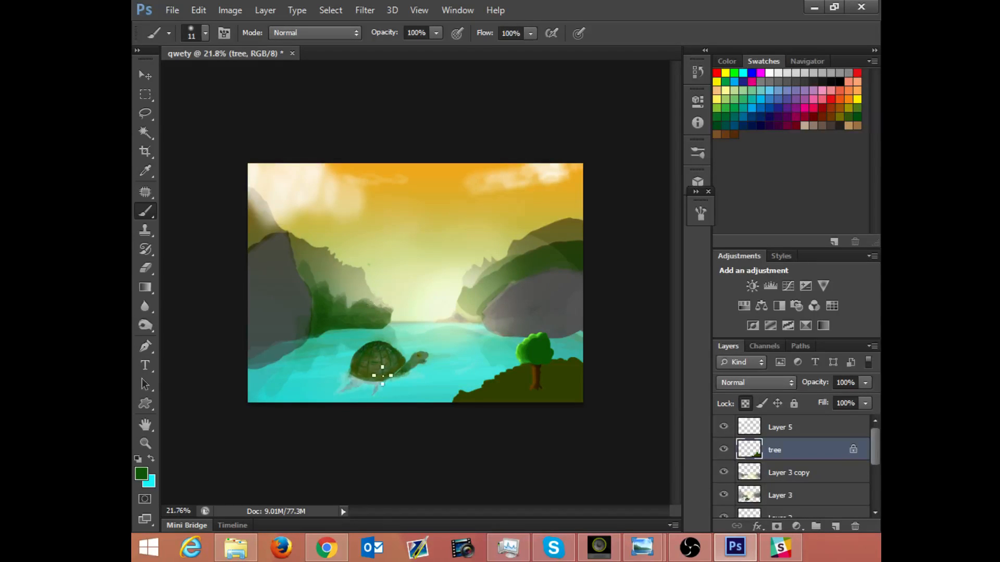
Step: Choose the textured 36 px brush tip and sample the dark brown of the tree trunk
drag(500, 350, 476, 210)
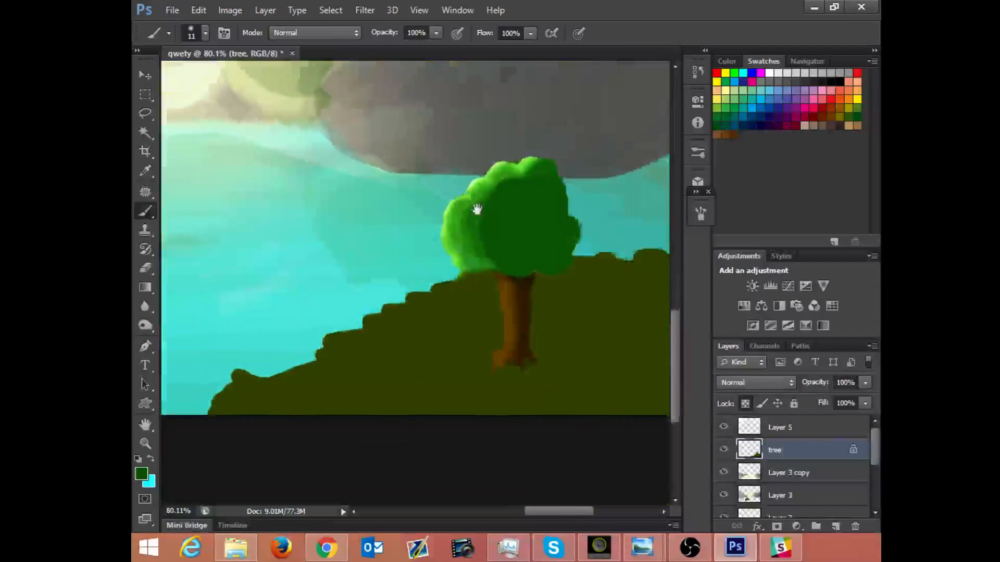
drag(493, 270, 491, 348)
drag(498, 251, 510, 250)
drag(485, 285, 503, 257)
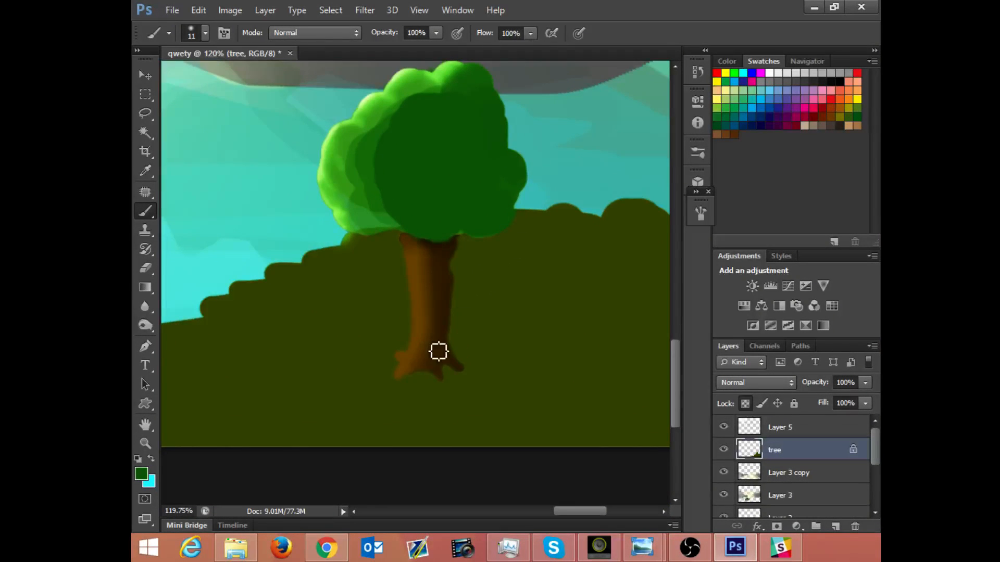
right_click(425, 287)
drag(579, 401, 579, 424)
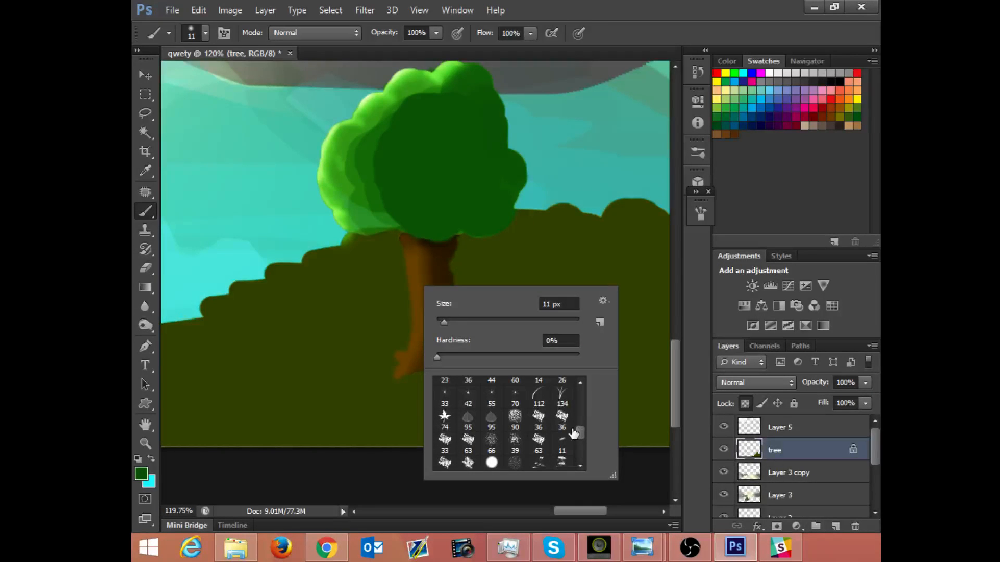
click(563, 423)
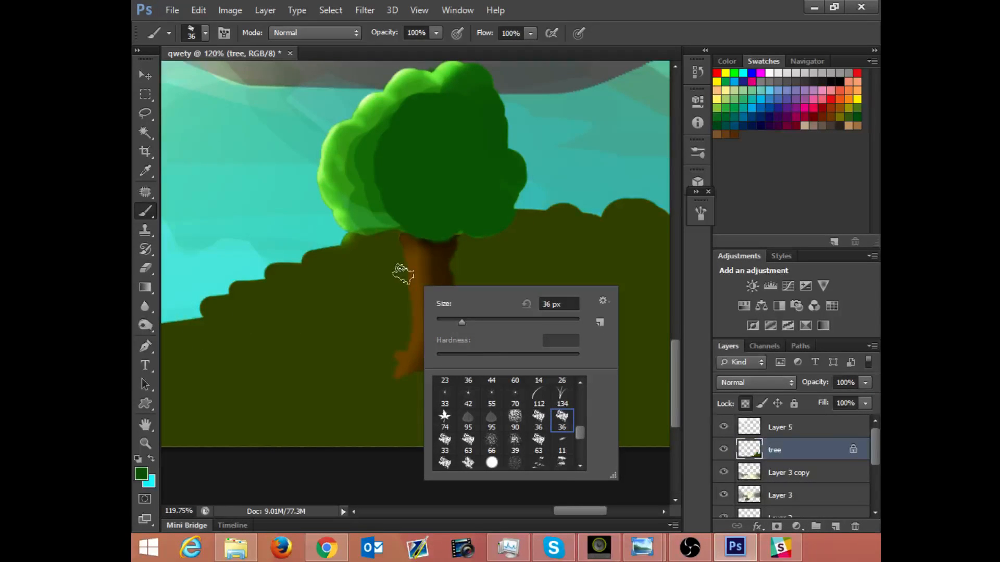
alt+click(446, 260)
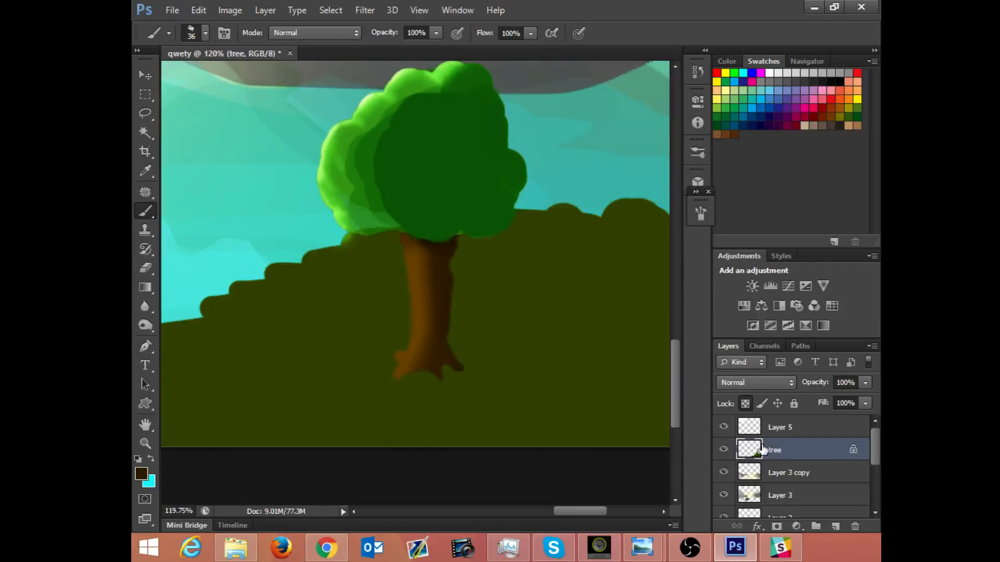
Step: Unlock the tree layer's transparent pixels, try a textured stroke on the trunk and reduce the brush to 21 px
click(745, 404)
drag(436, 284, 424, 320)
right_click(424, 273)
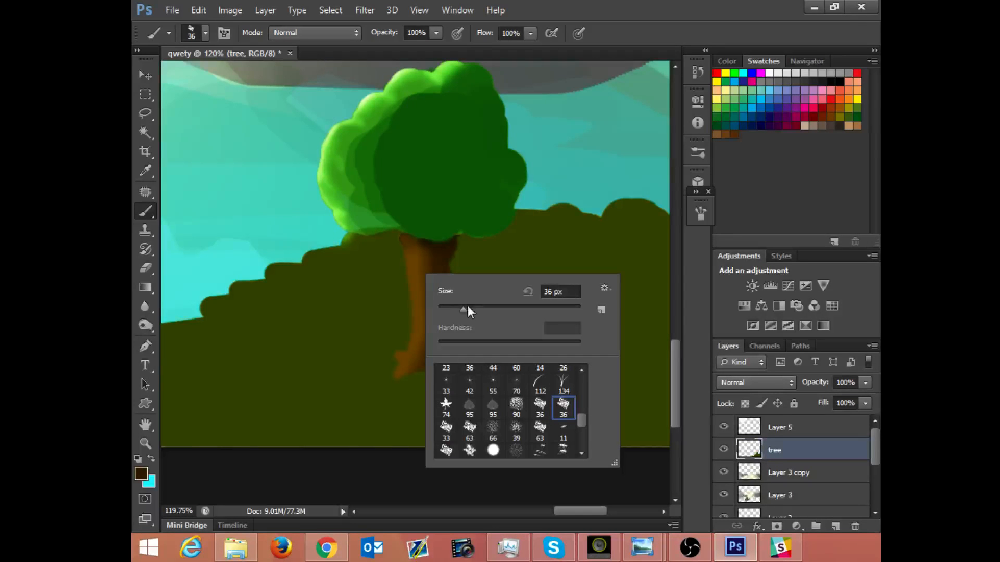
Step: Try scattering on the brush, switch it off, and compare the texture patterns, choosing the white paper-like one
click(701, 212)
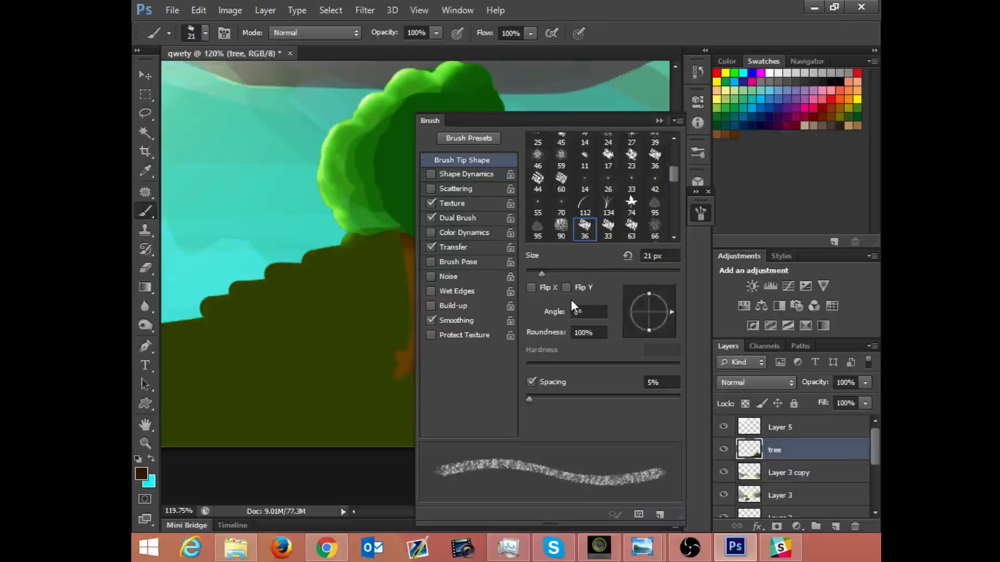
click(450, 189)
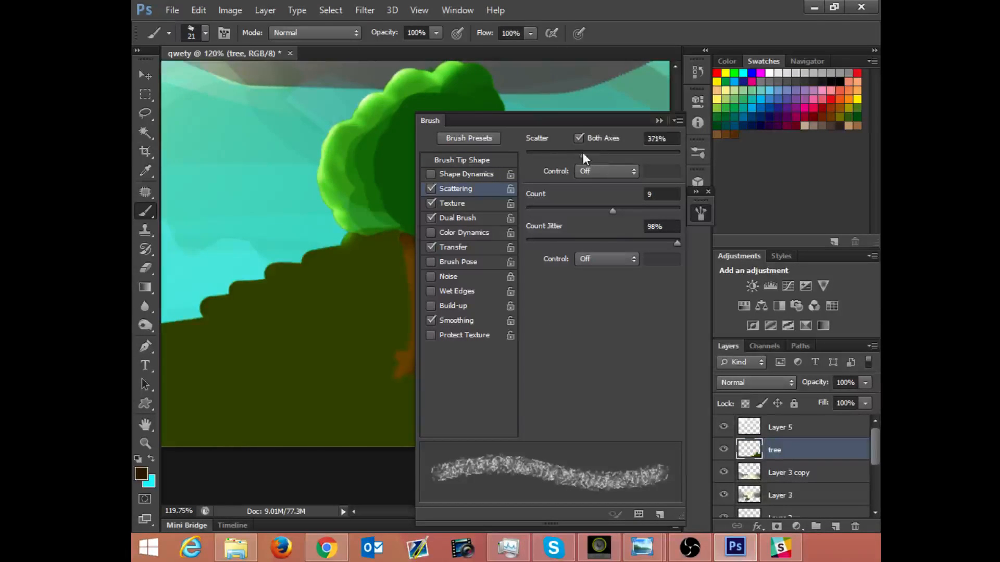
click(433, 192)
click(439, 204)
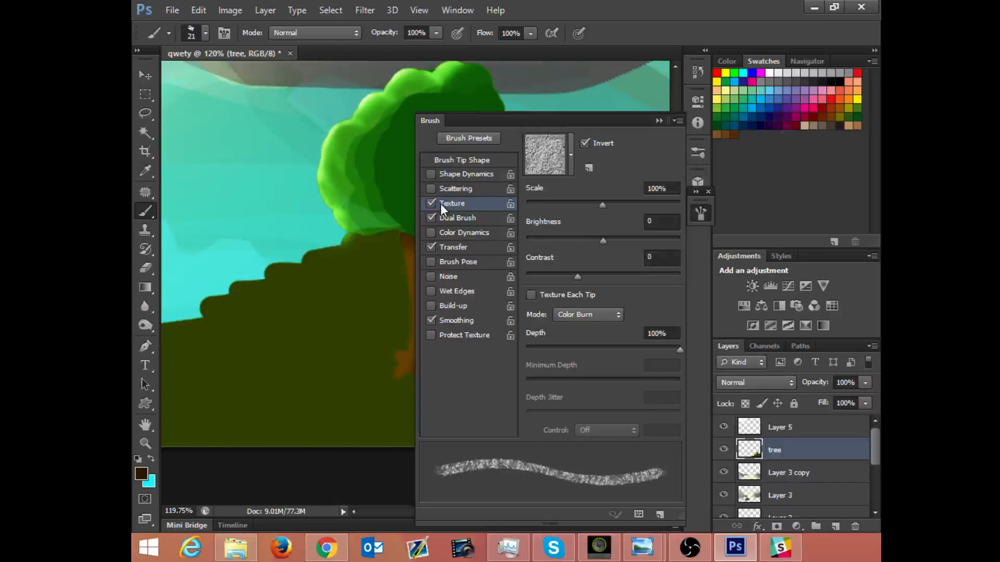
click(570, 169)
click(483, 206)
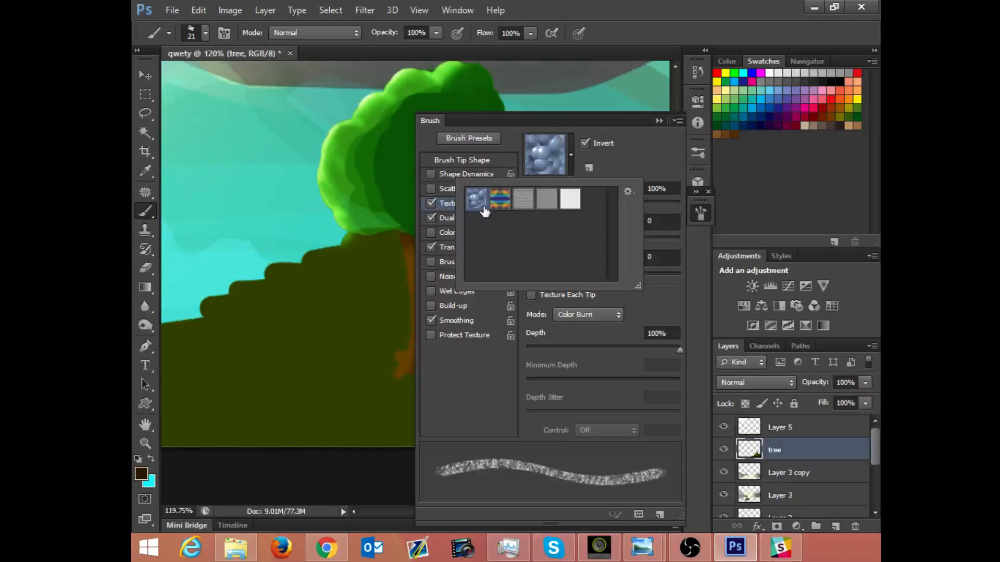
click(500, 201)
click(524, 201)
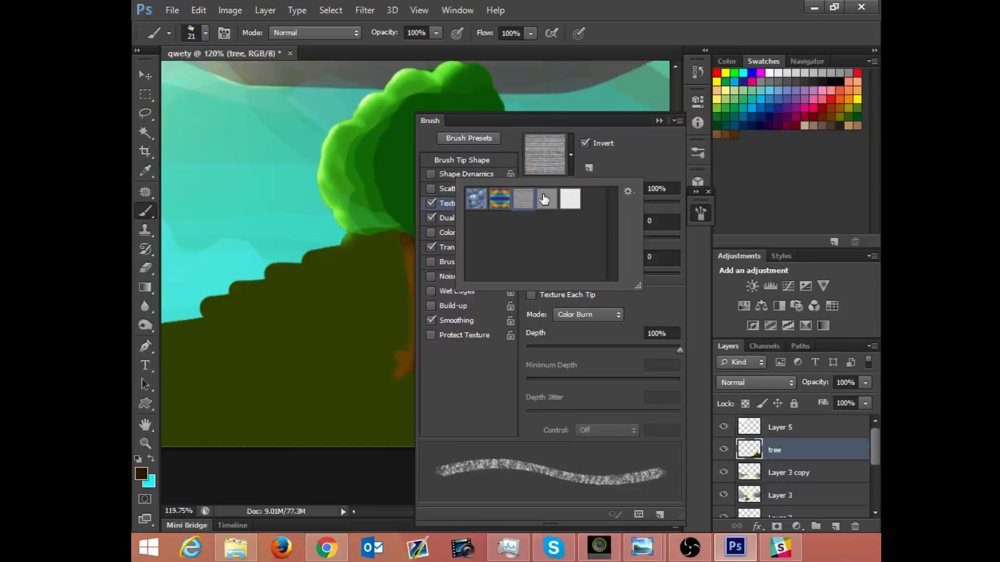
click(547, 203)
click(570, 200)
click(606, 176)
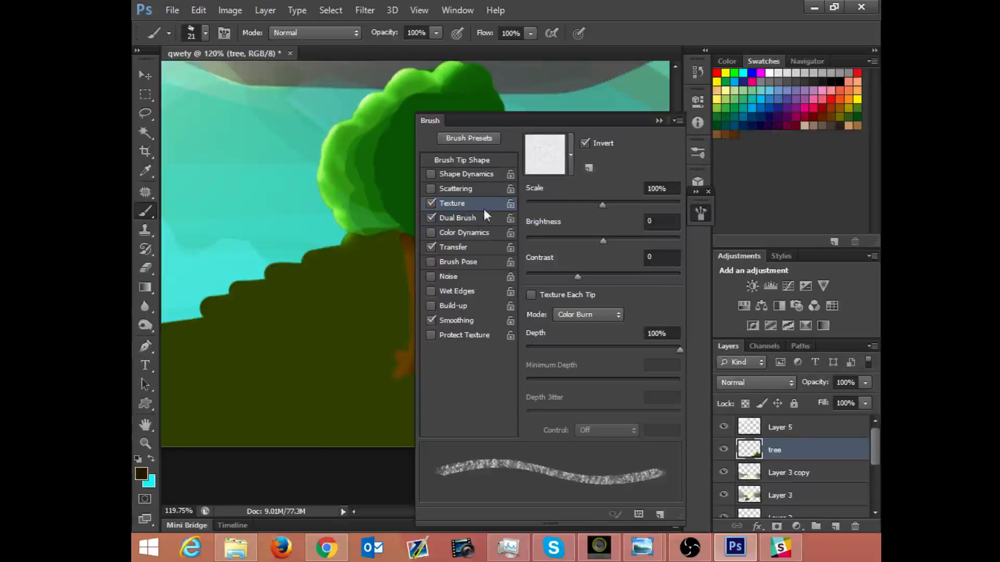
Step: Try Shape Dynamics, leave it off, and set the brush tip spacing to 38%
click(471, 173)
click(432, 174)
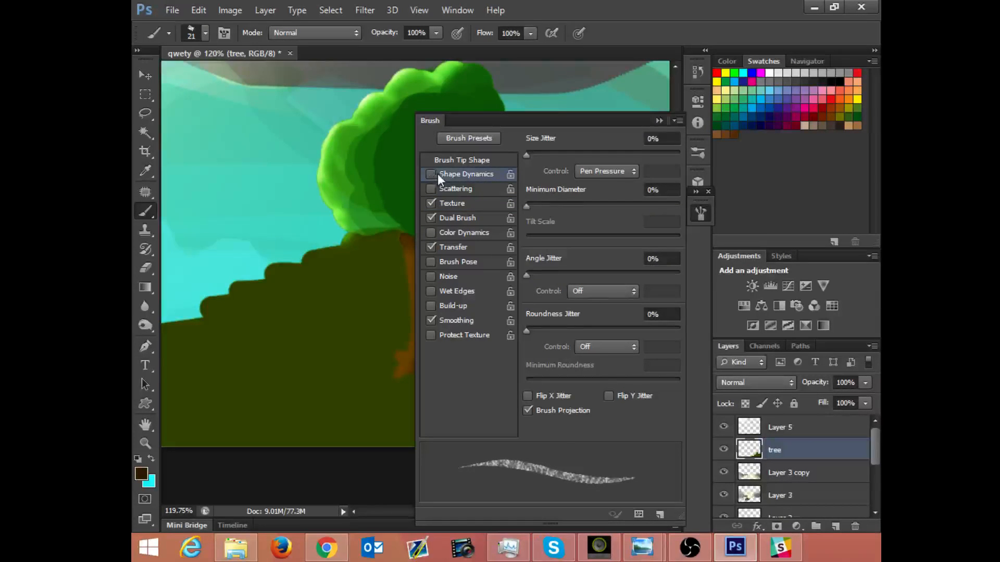
click(451, 160)
click(534, 396)
mouse_move(533, 397)
mouse_down()
mouse_move(585, 402)
mouse_move(555, 393)
mouse_up()
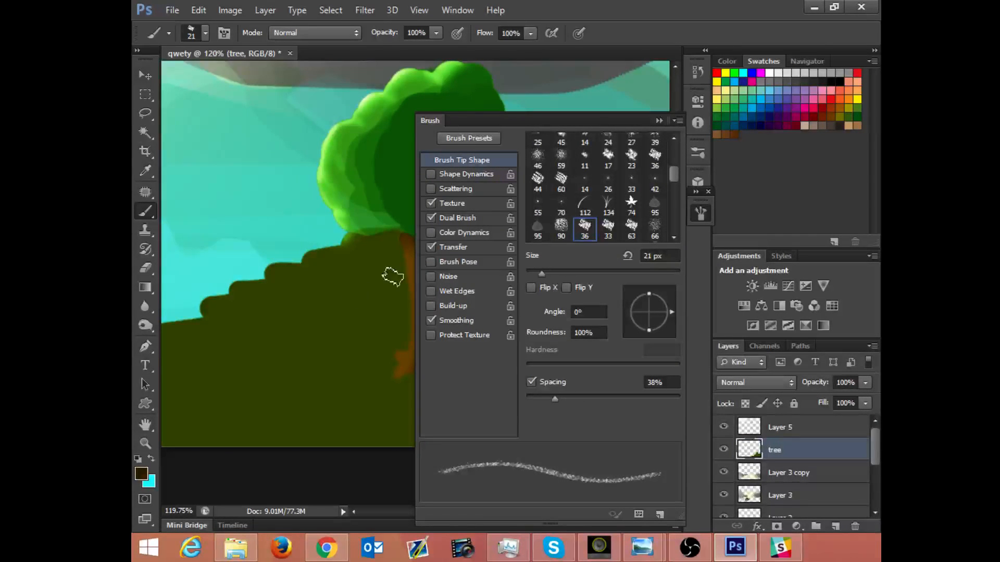
click(659, 121)
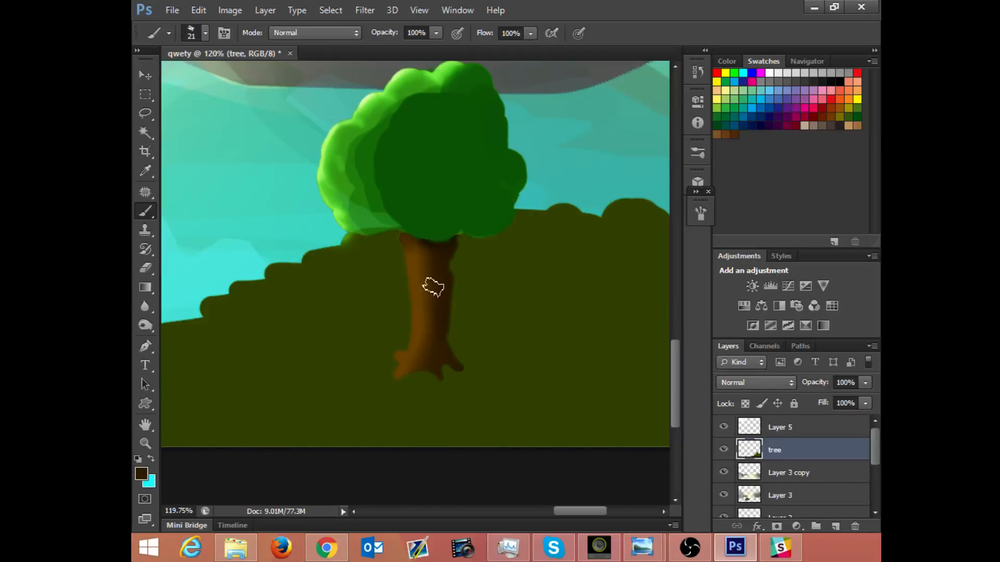
Step: Try painting dark bark texture on the trunk, lowering the brush opacity to 34% between strokes
drag(436, 274, 442, 243)
click(436, 33)
drag(379, 49, 386, 49)
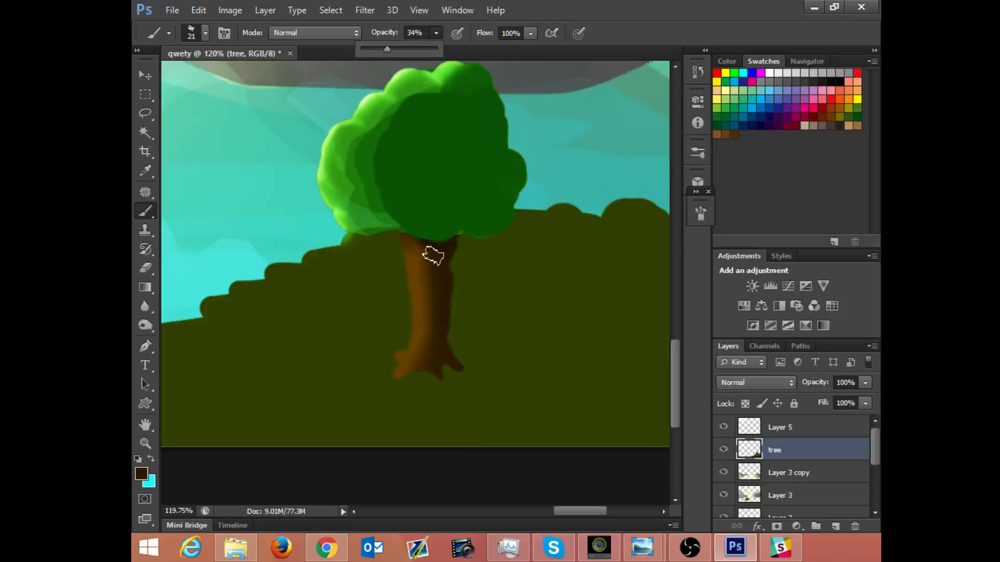
mouse_move(425, 248)
mouse_down()
mouse_move(424, 351)
mouse_move(433, 282)
mouse_up()
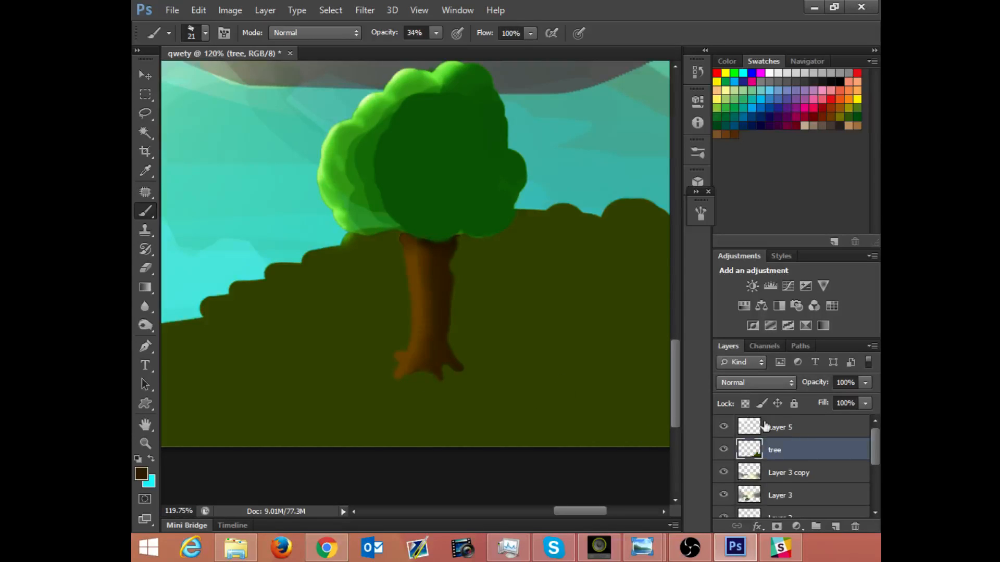
drag(464, 361, 471, 372)
key(z)
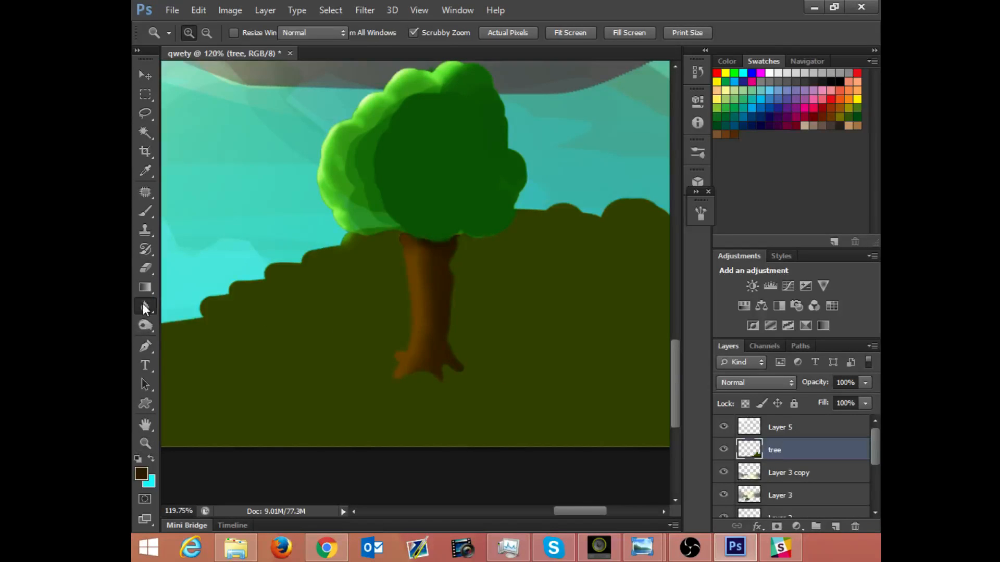
Step: Switch to the Burn tool with the speckled 100 px tip and set its size to 61 px
drag(145, 306, 239, 326)
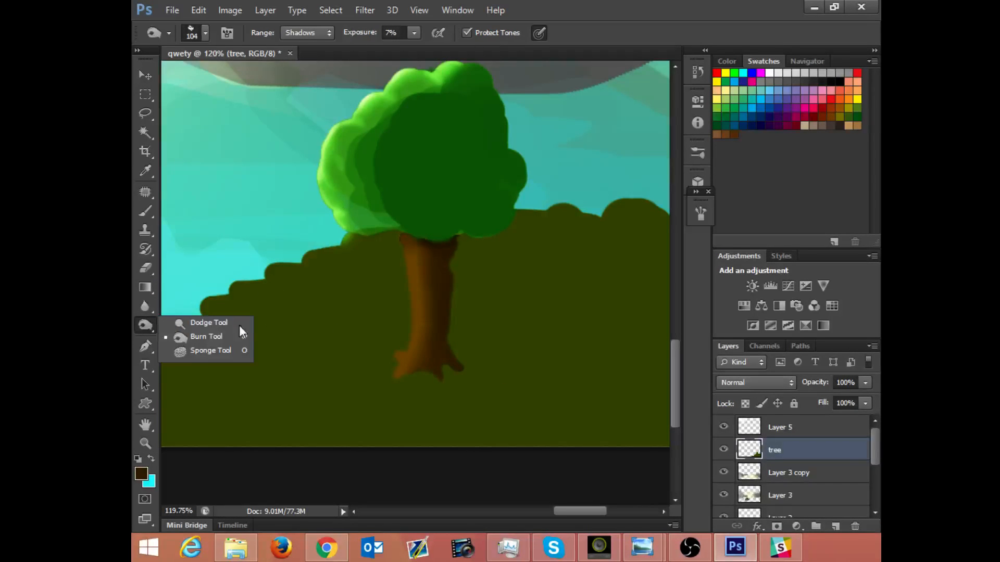
click(216, 344)
right_click(458, 380)
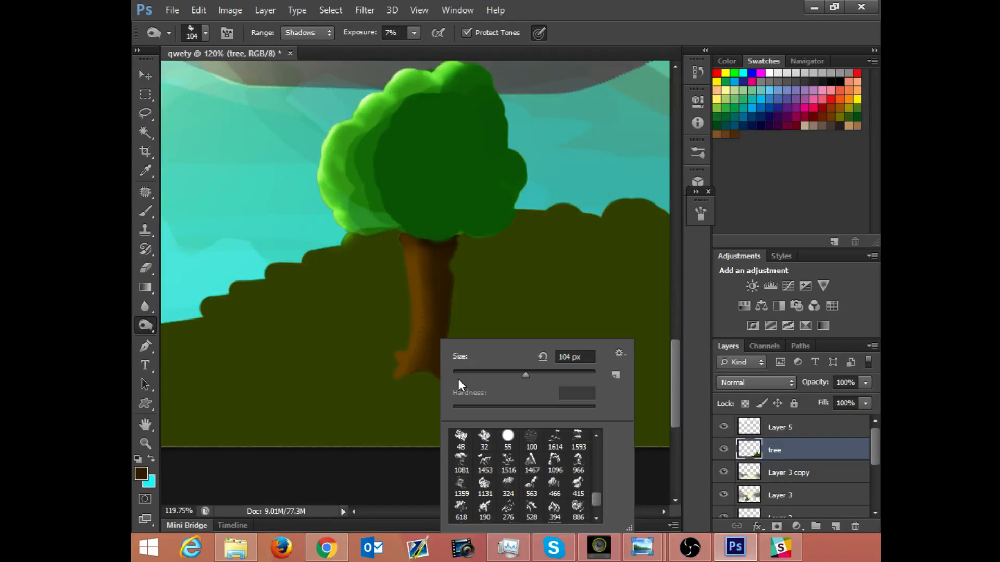
click(531, 437)
drag(520, 373, 491, 374)
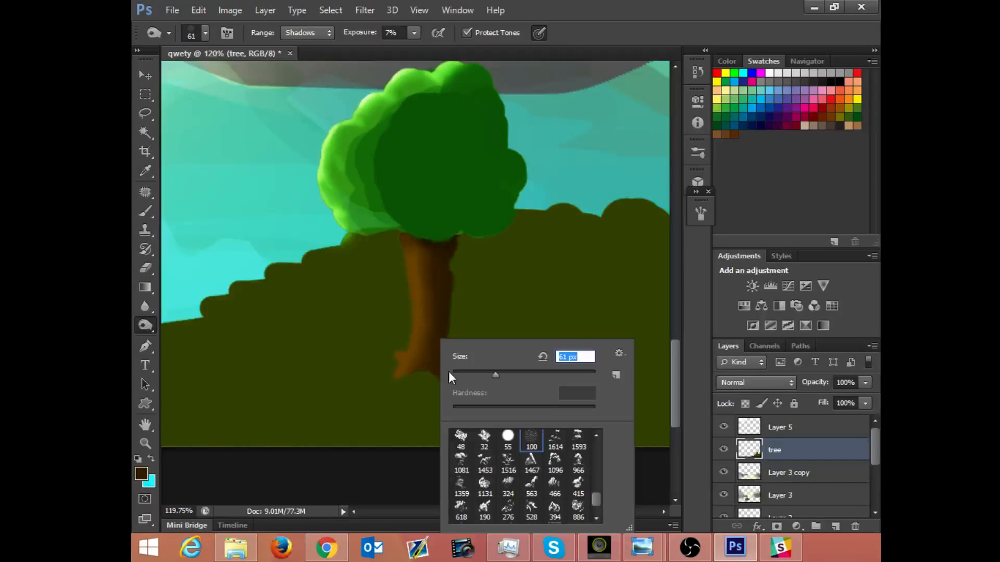
Step: Try burning a wide cast shadow from the roots toward the hill's lower right, and undo it
click(415, 381)
mouse_move(418, 378)
mouse_down()
mouse_move(457, 364)
mouse_move(477, 374)
mouse_move(451, 380)
mouse_move(564, 434)
mouse_up()
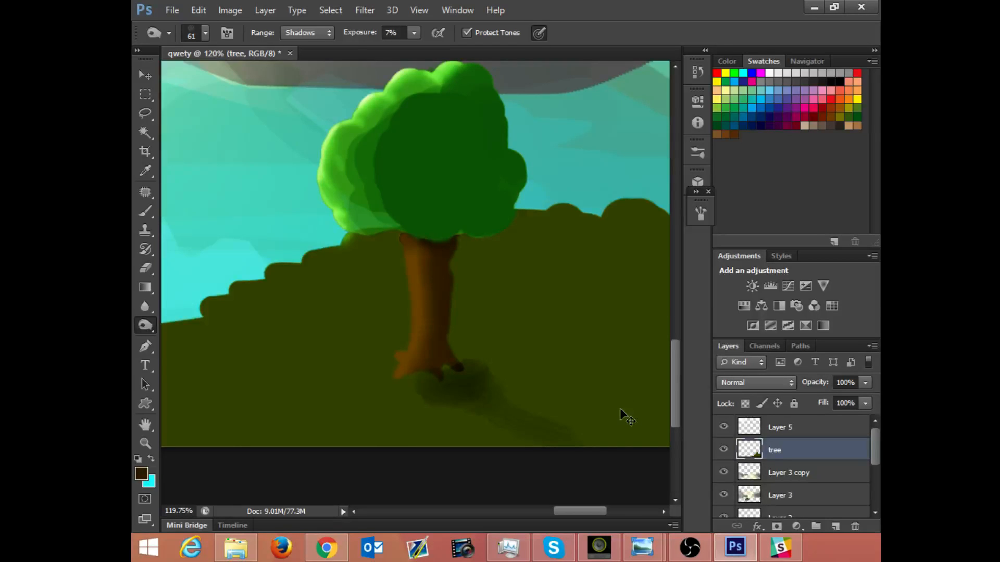
key(ctrl+z)
Step: Reduce the Burn brush to 21 px, try a narrower cast shadow below the roots, and undo it
right_click(440, 347)
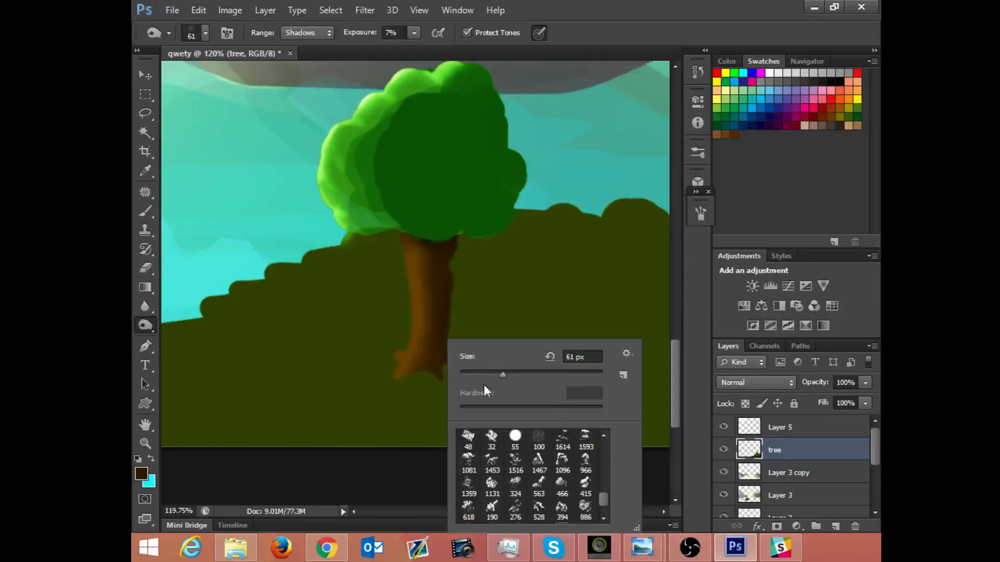
drag(491, 373, 477, 376)
click(434, 379)
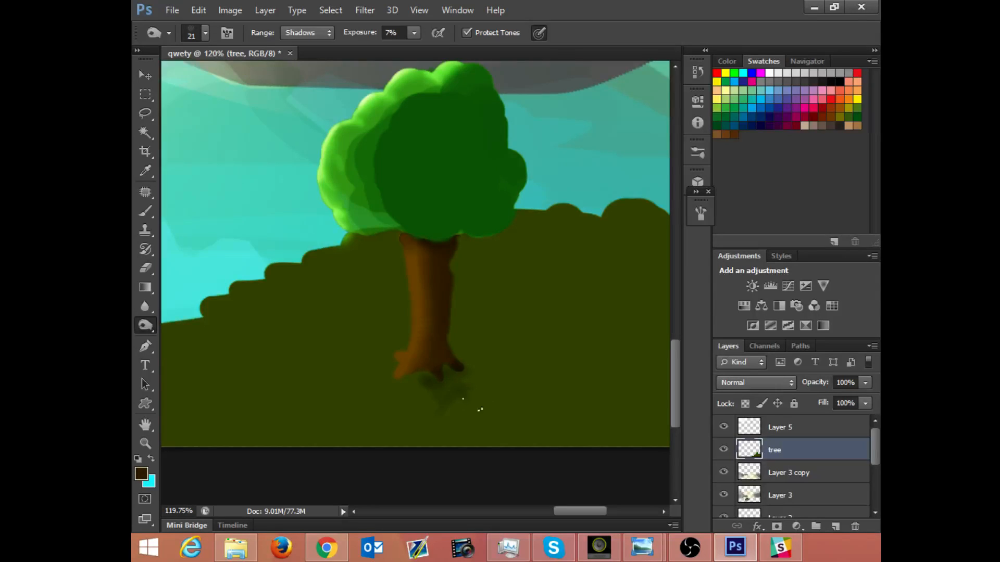
drag(494, 413, 493, 433)
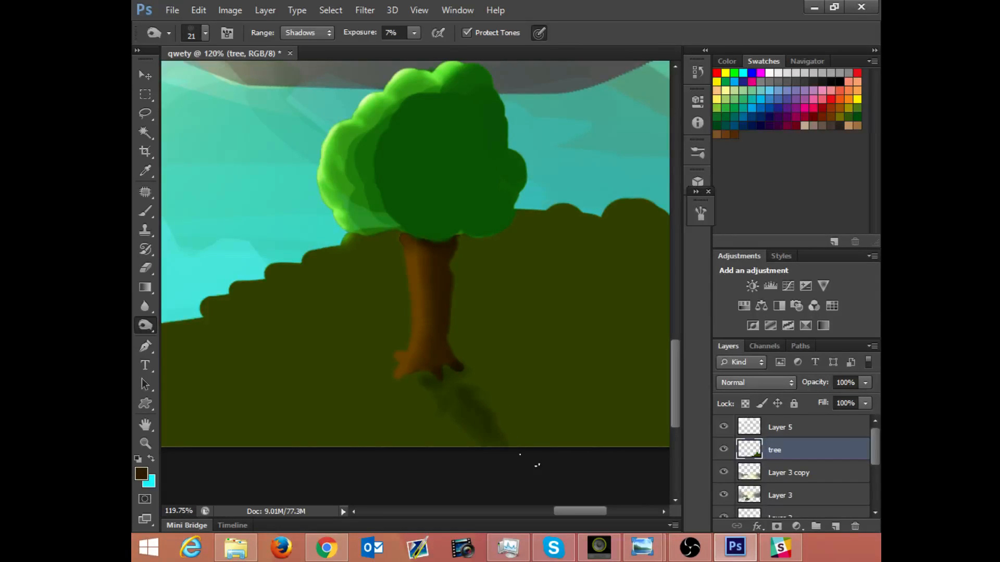
key(ctrl+z)
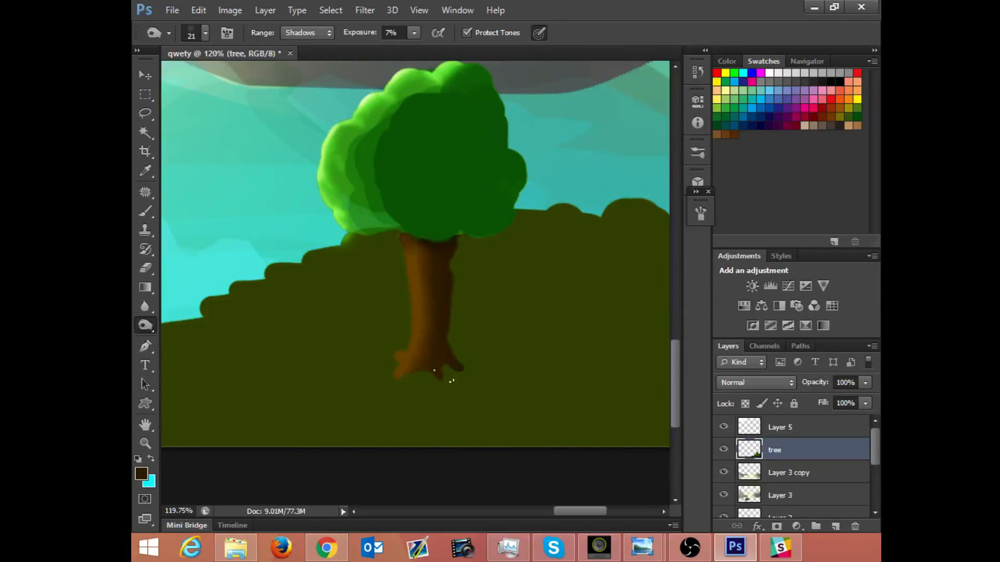
Step: Set the Burn range to Midtones and darken a diagonal cast shadow on the hill, running from the roots to the lower right
click(307, 33)
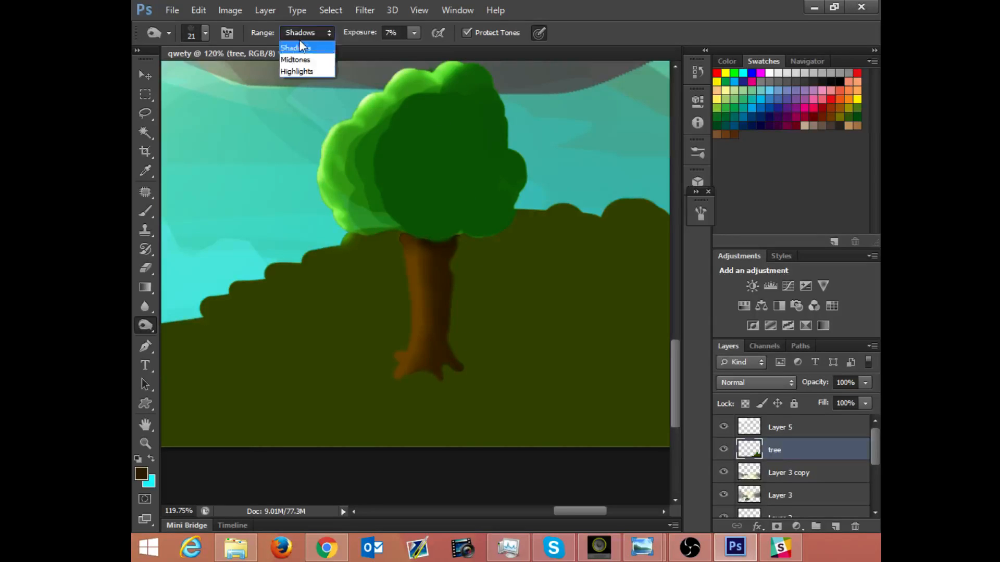
click(298, 58)
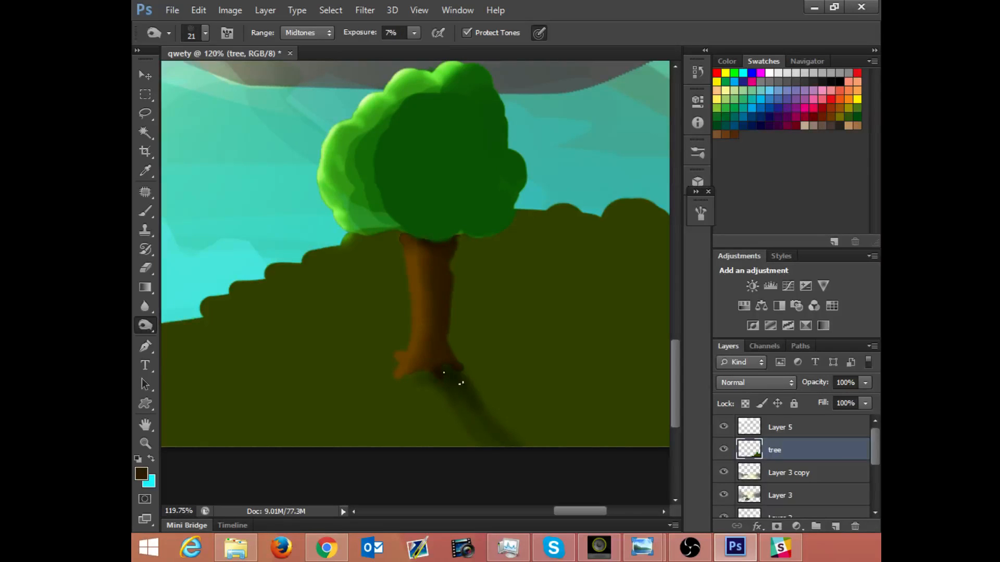
scroll(580, 230, down, 8)
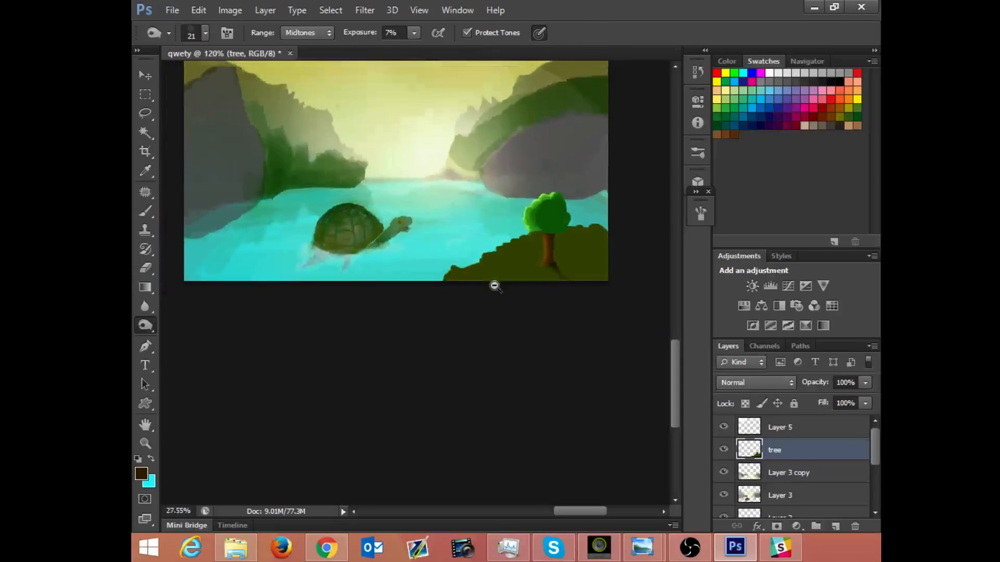
scroll(574, 417, up, 5)
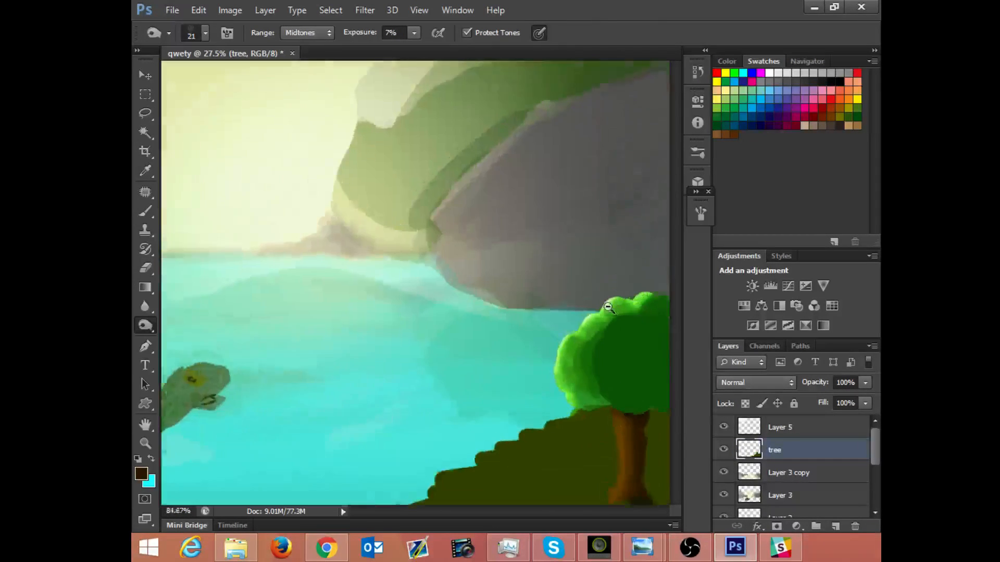
drag(520, 245, 458, 167)
scroll(505, 336, up, 2)
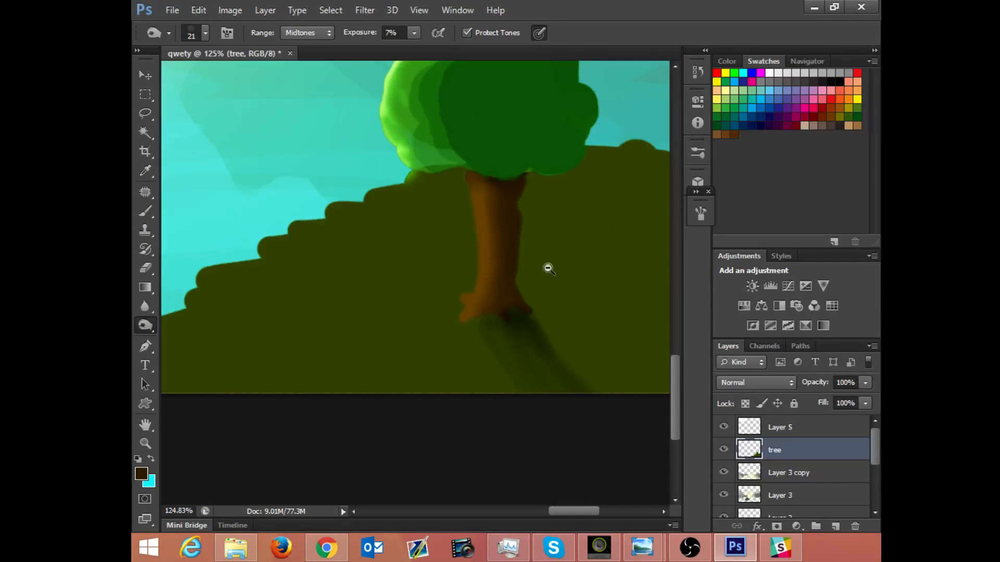
scroll(537, 308, down, 3)
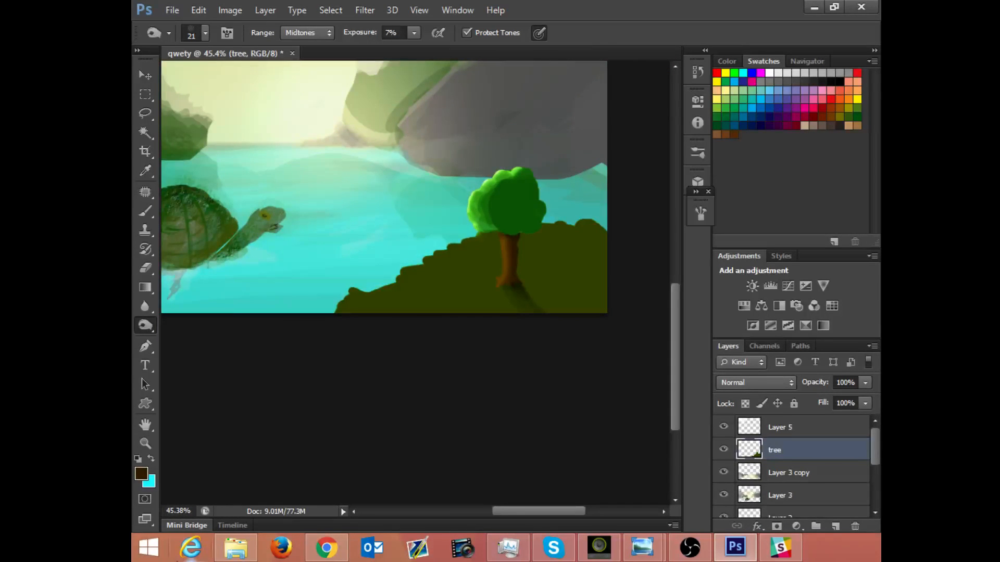
click(806, 549)
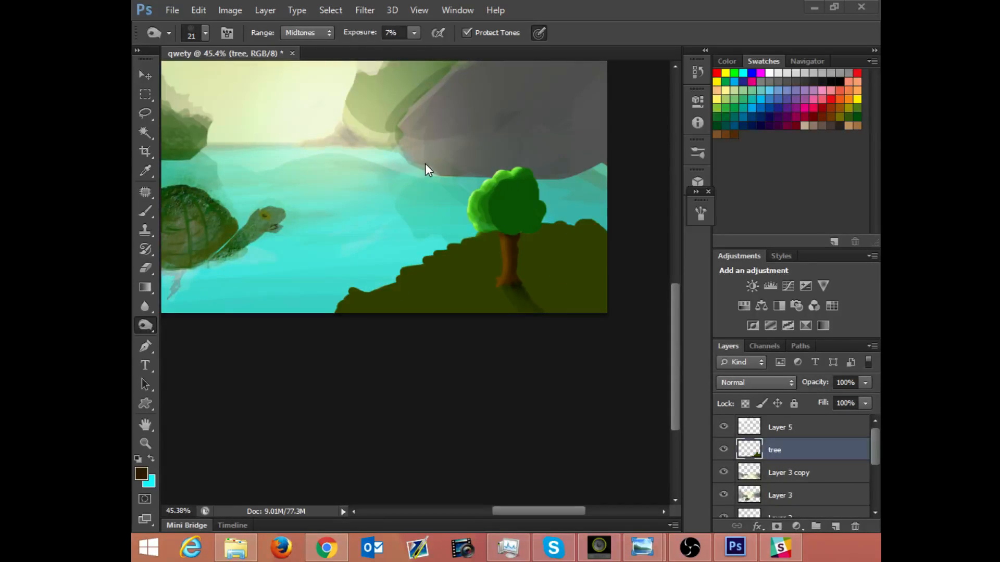
click(373, 411)
scroll(372, 411, down, 1)
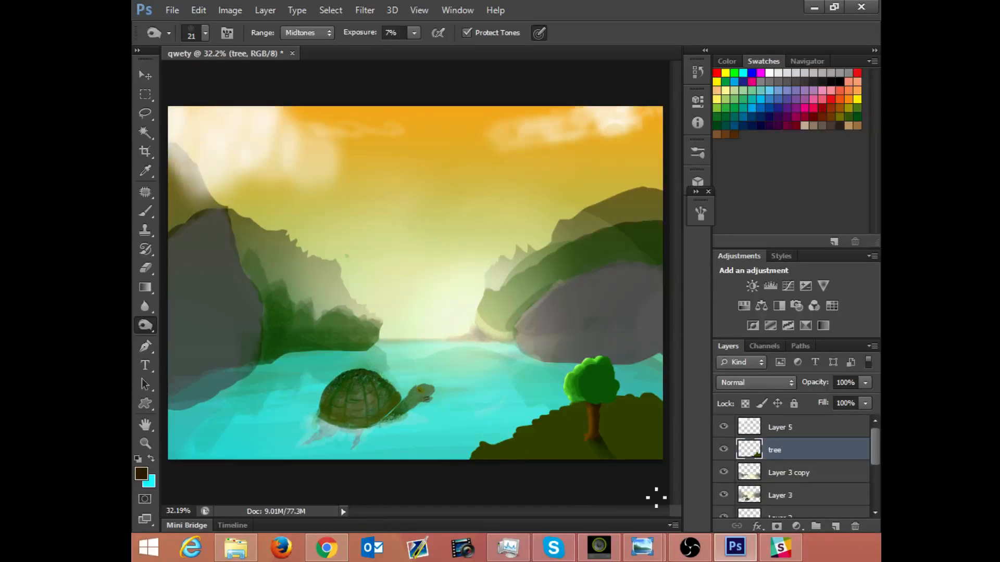
click(845, 553)
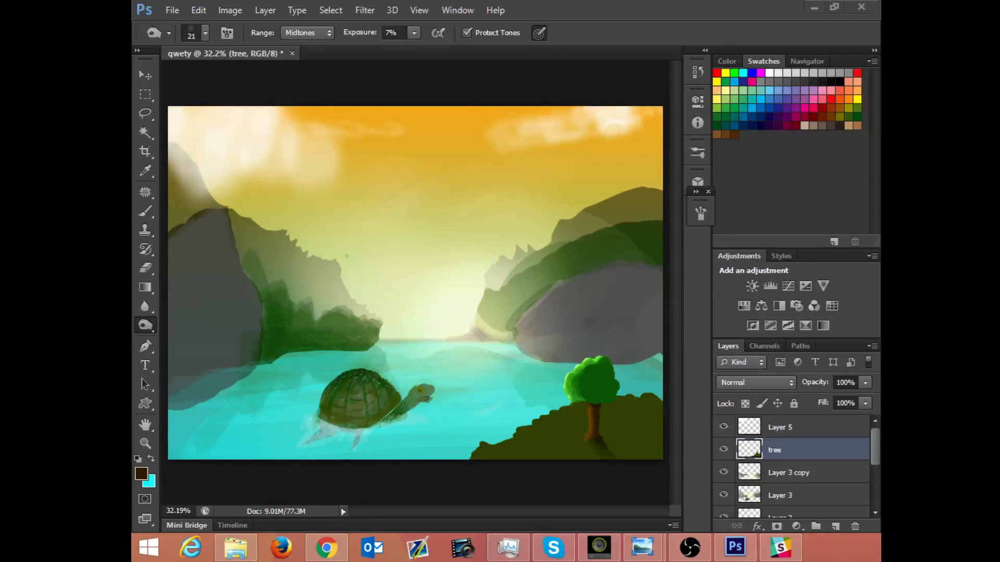